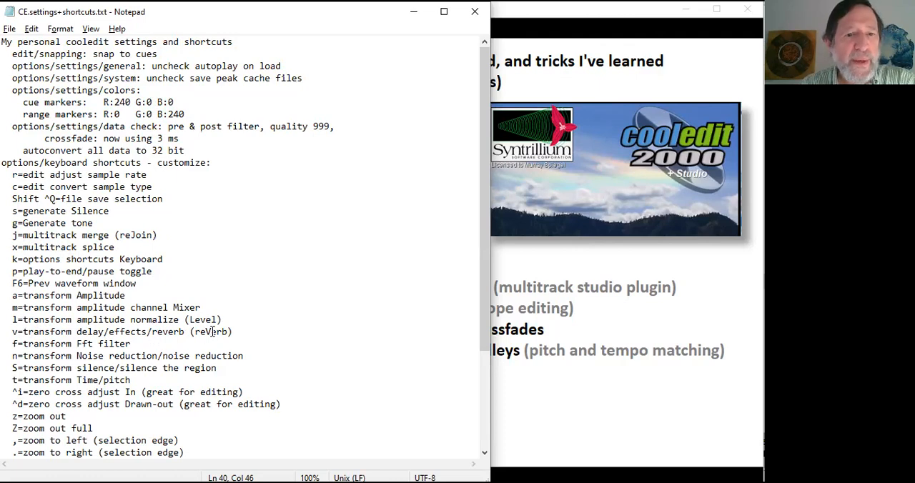
Switch from the Notepad notes to Cool Edit 2000 and review the General and System options in its settings.
scroll(212, 332, "down", 4)
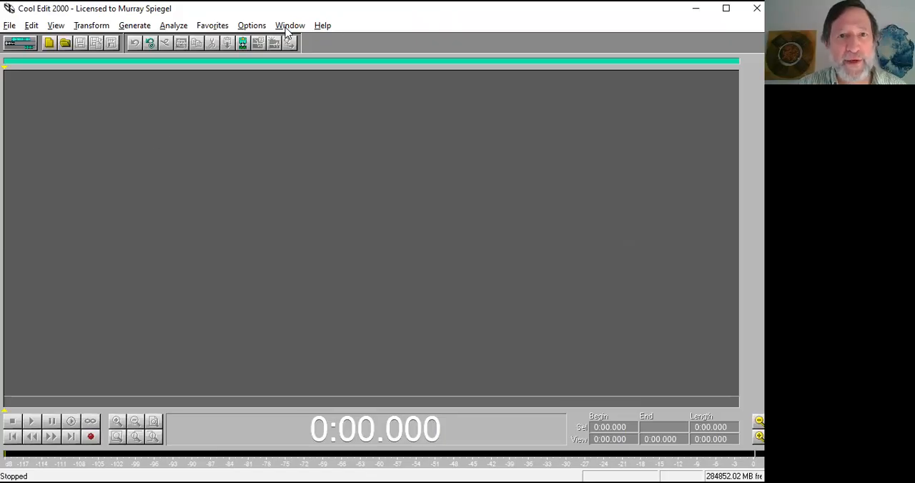
key("F4")
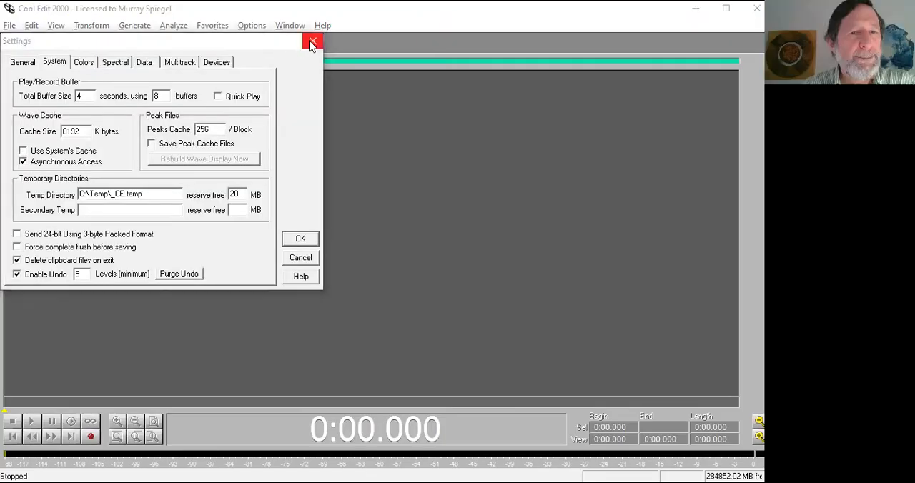
left_click(313, 41)
left_click(254, 26)
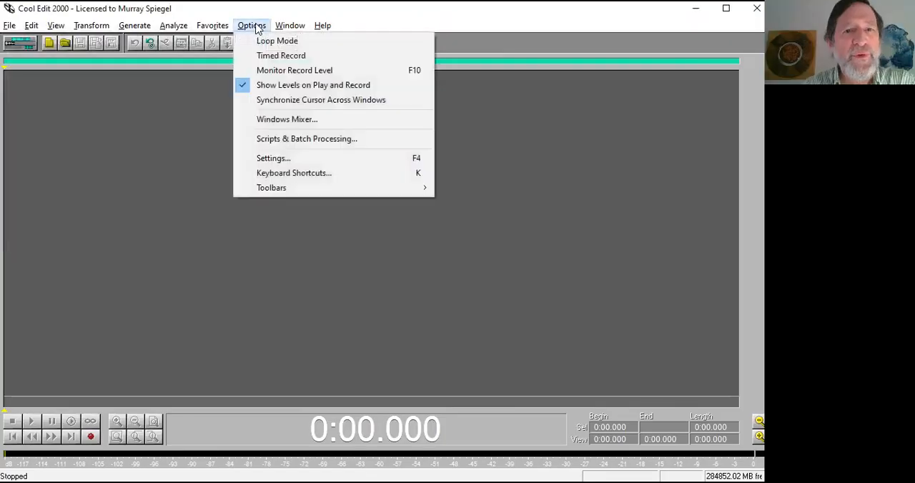
left_click(274, 159)
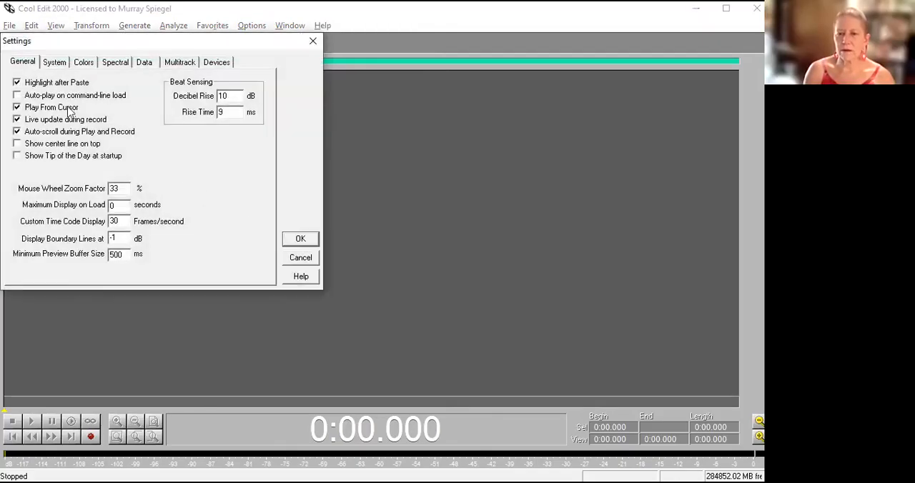
left_click(50, 65)
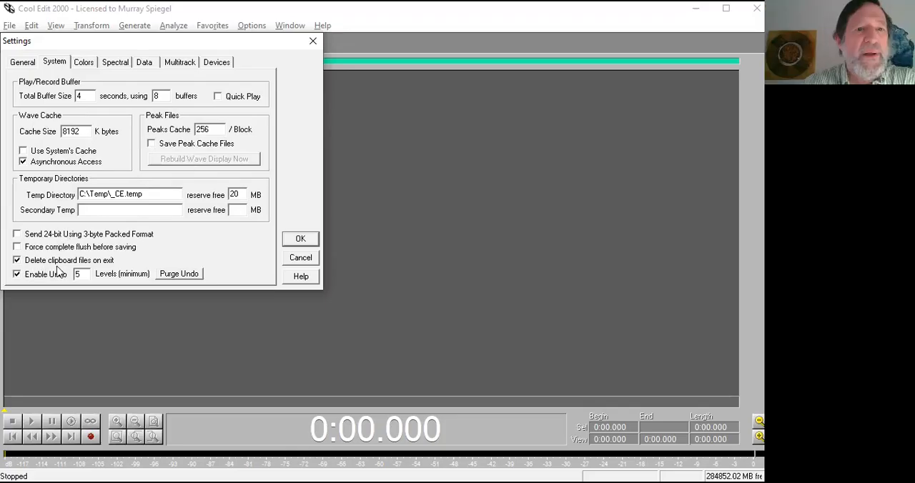
Examine the Cue Markers and Range Markers display colors and the Data options, and dismiss the settings.
left_click(84, 63)
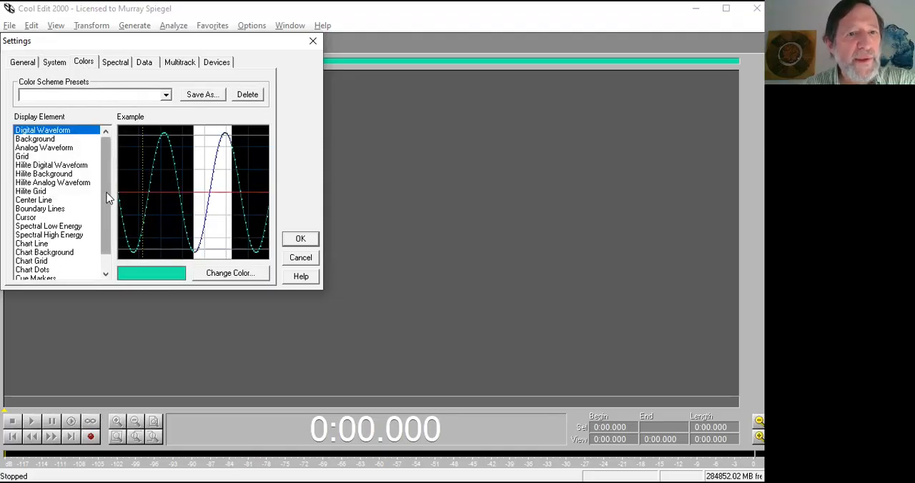
left_click_drag(106, 192, 104, 216)
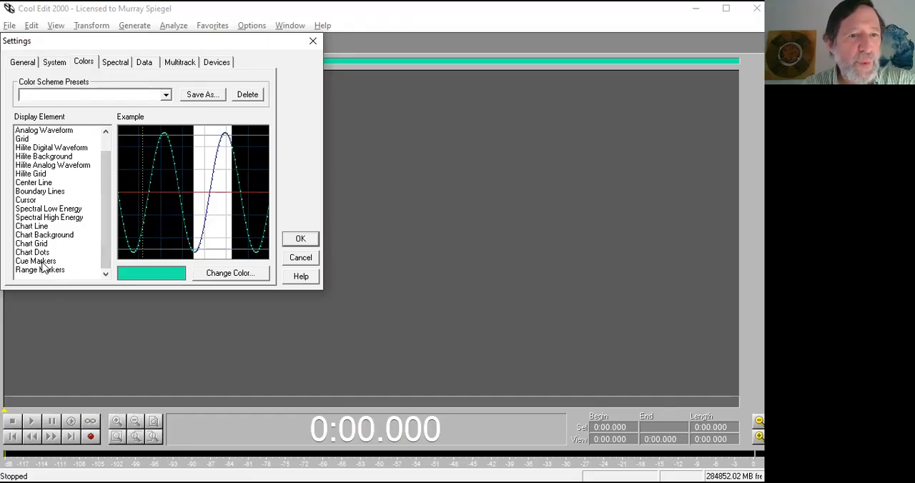
left_click(40, 261)
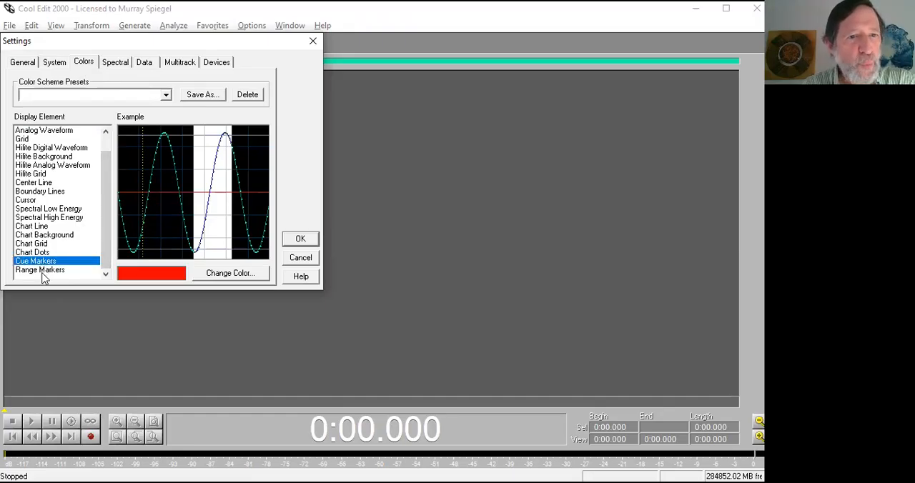
left_click(42, 273)
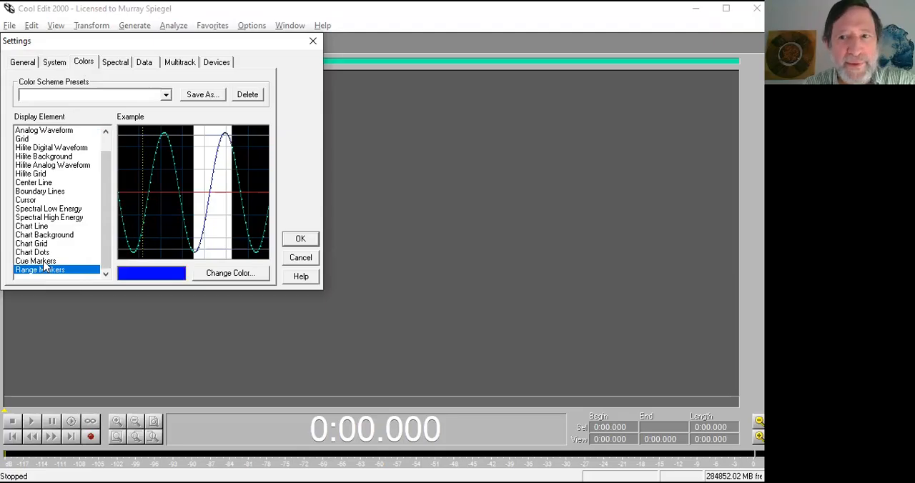
left_click(43, 261)
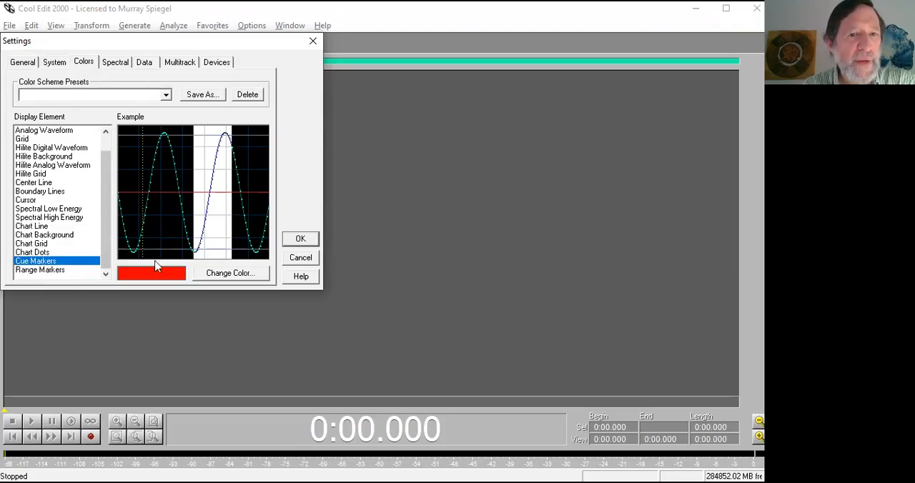
left_click(229, 274)
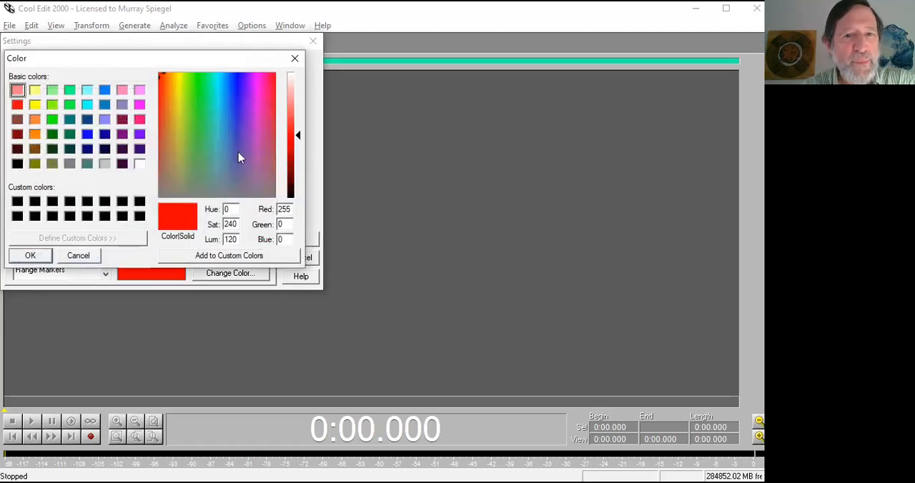
left_click(34, 257)
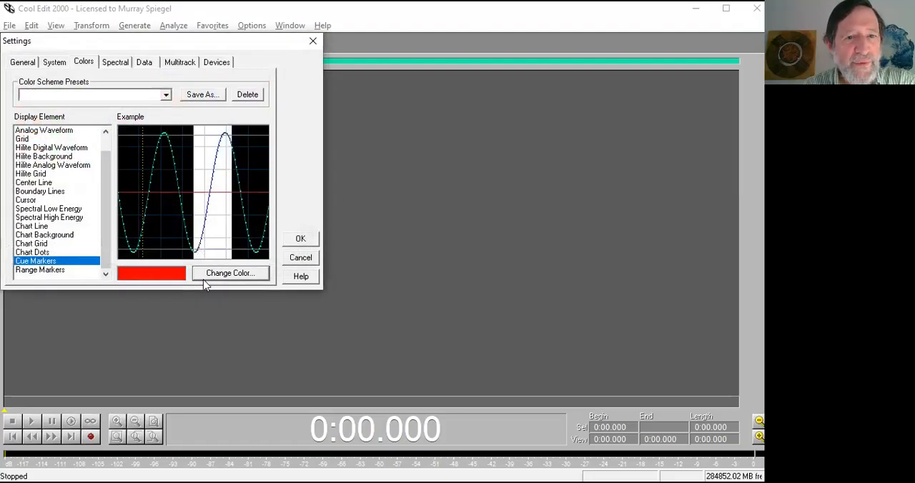
left_click(51, 271)
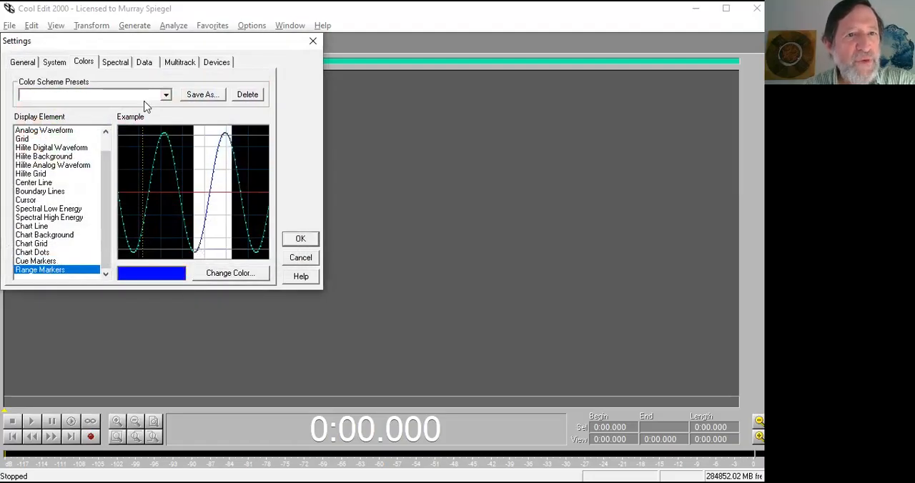
left_click(143, 64)
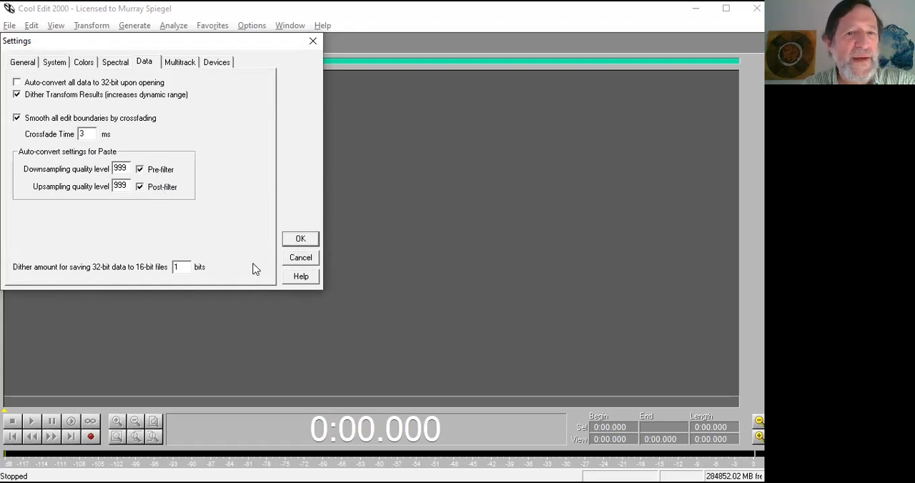
left_click(299, 259)
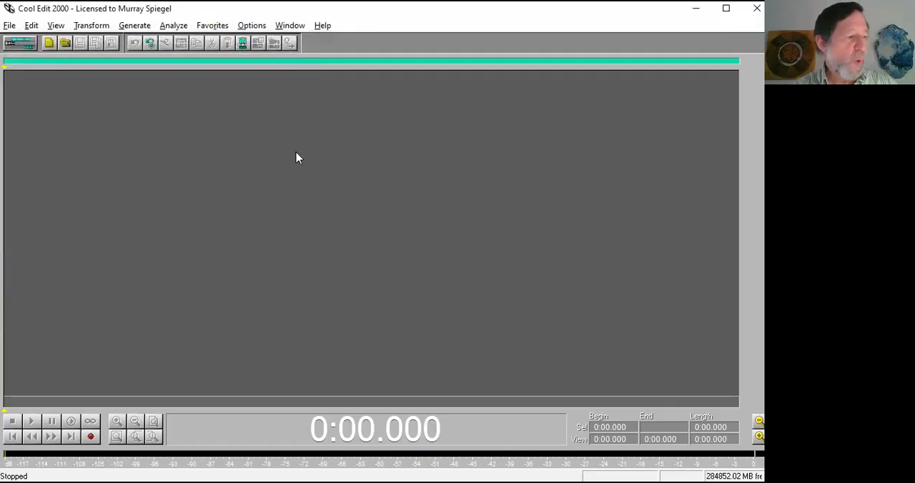
Try assigning Ctrl+Shift+Alt+M as the keyboard shortcut for Edit Favorites, and cancel the shortcut customization.
left_click(238, 27)
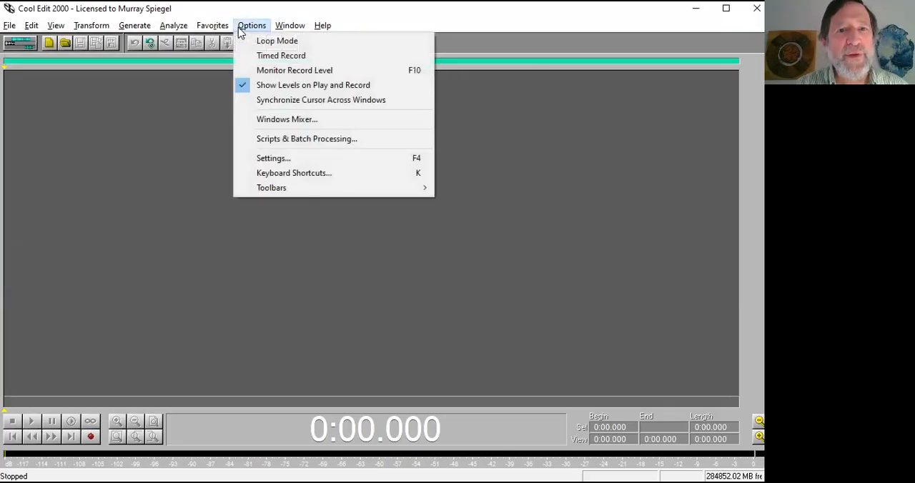
left_click(293, 175)
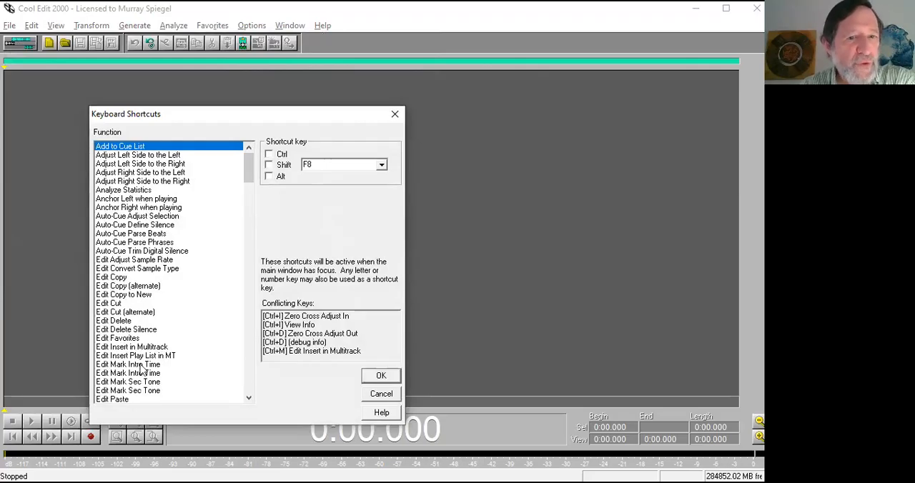
left_click(112, 338)
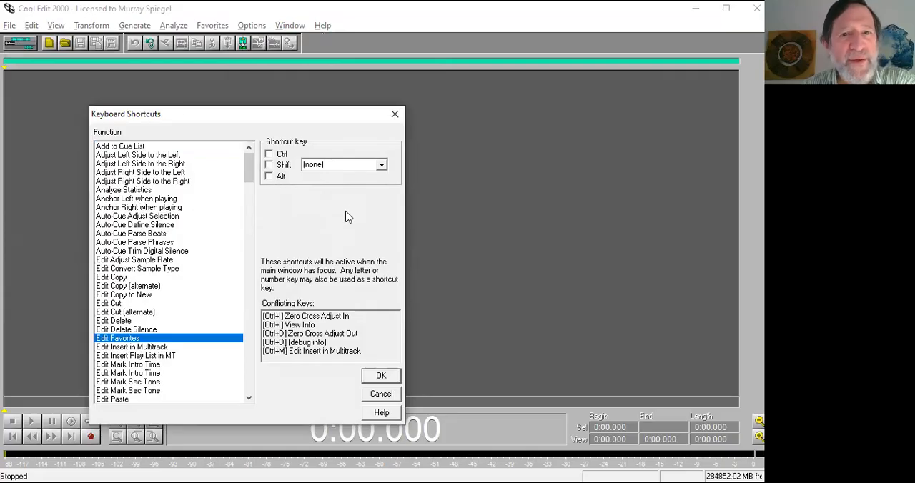
left_click(269, 177)
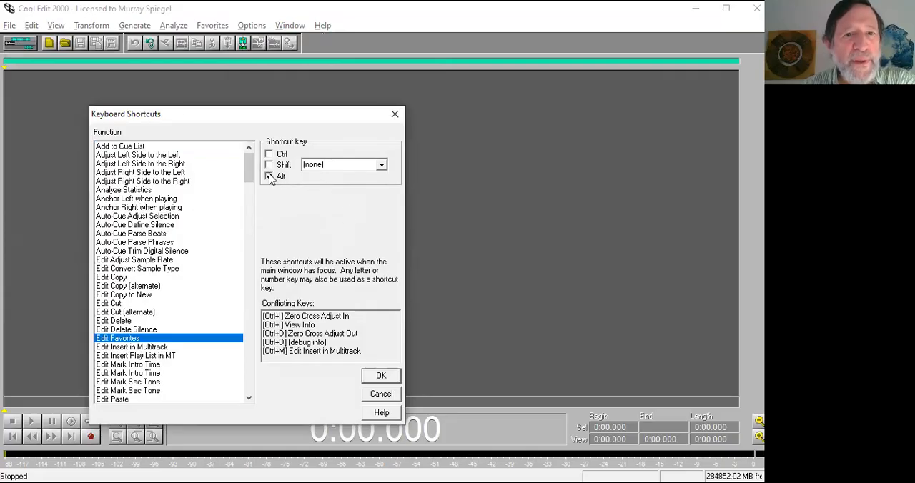
left_click(269, 165)
left_click(269, 154)
left_click(328, 168)
type("m")
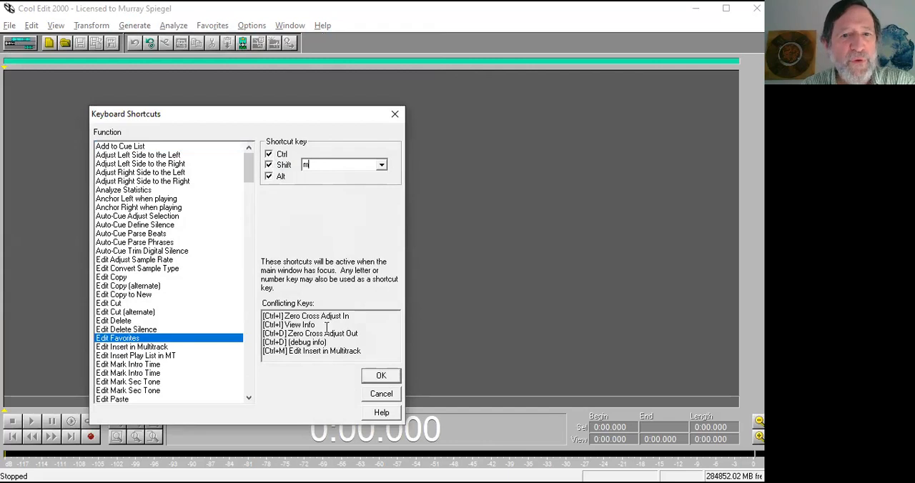
left_click(383, 398)
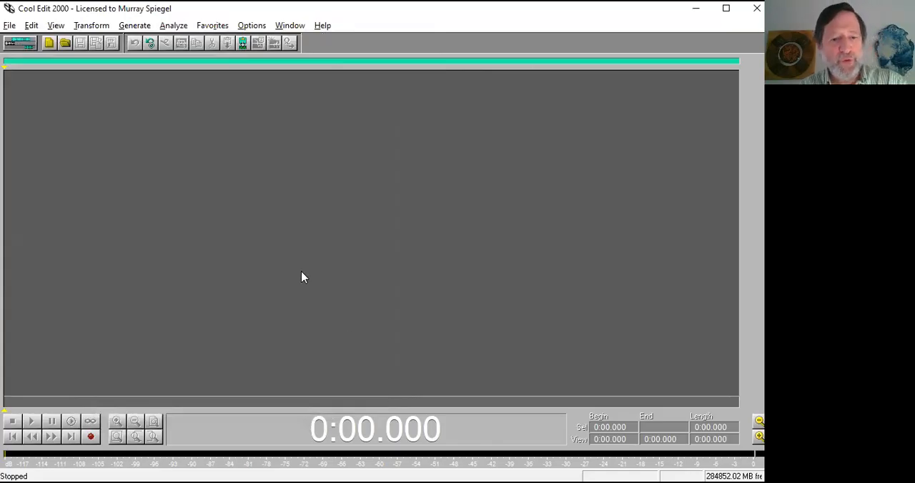
Switch to the CE.settings+shortcuts.txt notes in Notepad, examine the list of custom keyboard shortcuts, and return to Cool Edit 2000.
key("alt+Tab")
key("alt+Tab")
key("alt+Tab")
key("alt+Tab")
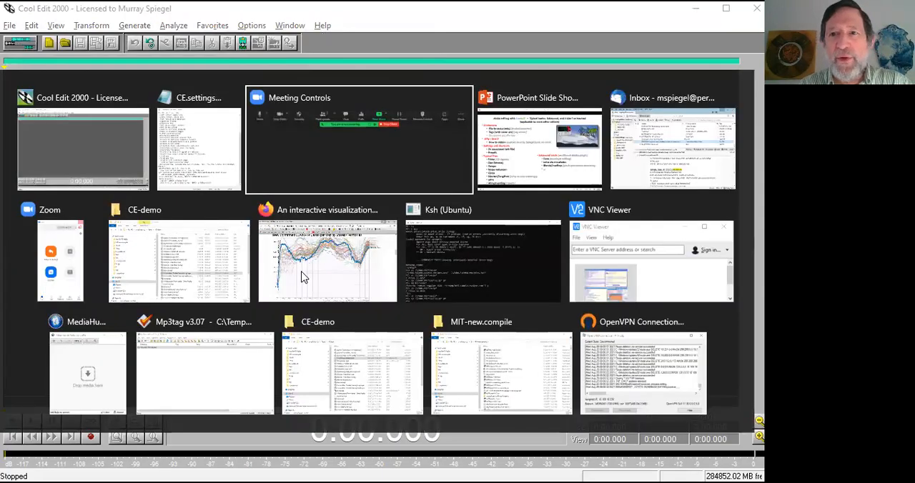
key("alt+shift+Tab")
key("alt+shift+Tab")
key("alt+shift+Tab")
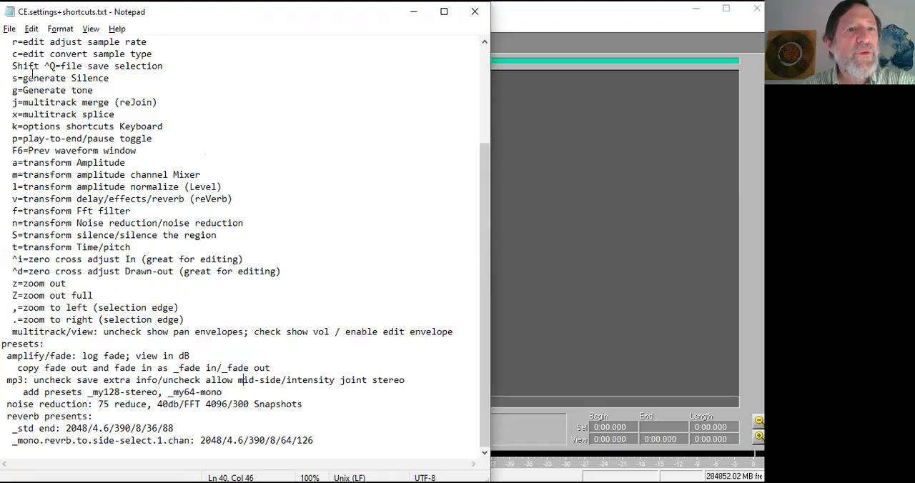
scroll(36, 72, "up", 1)
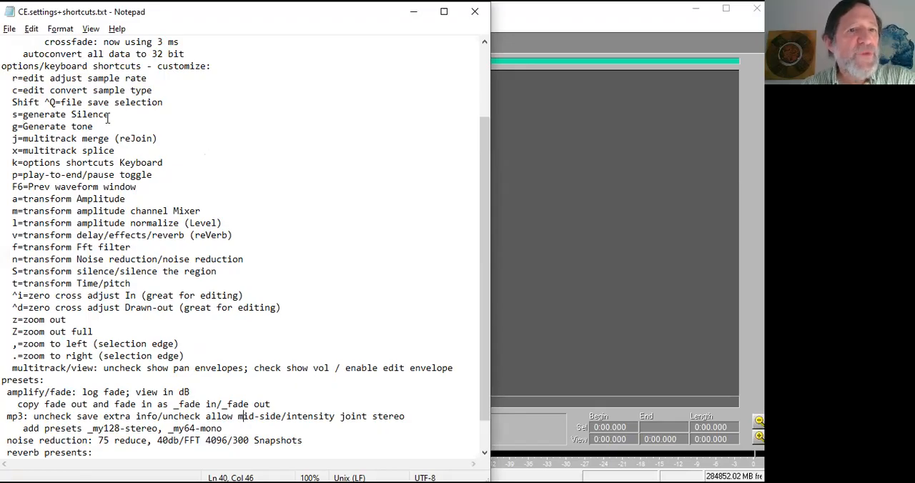
left_click(615, 12)
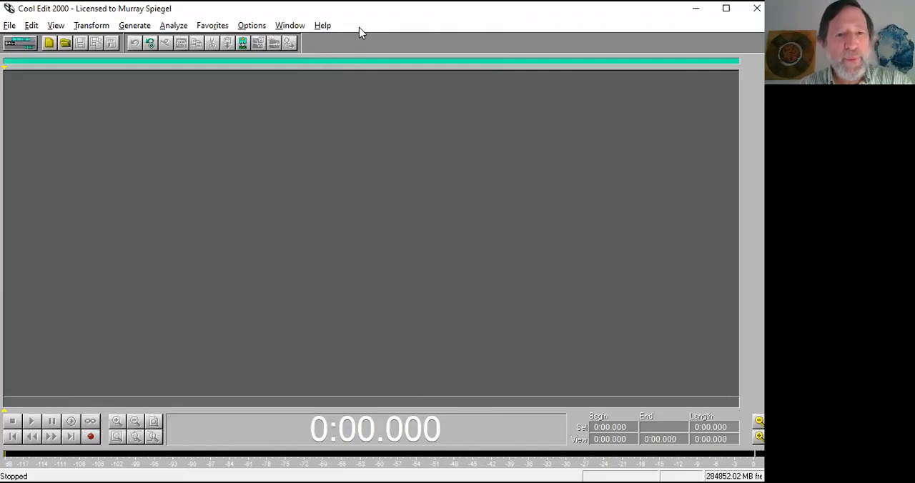
key("alt+Tab")
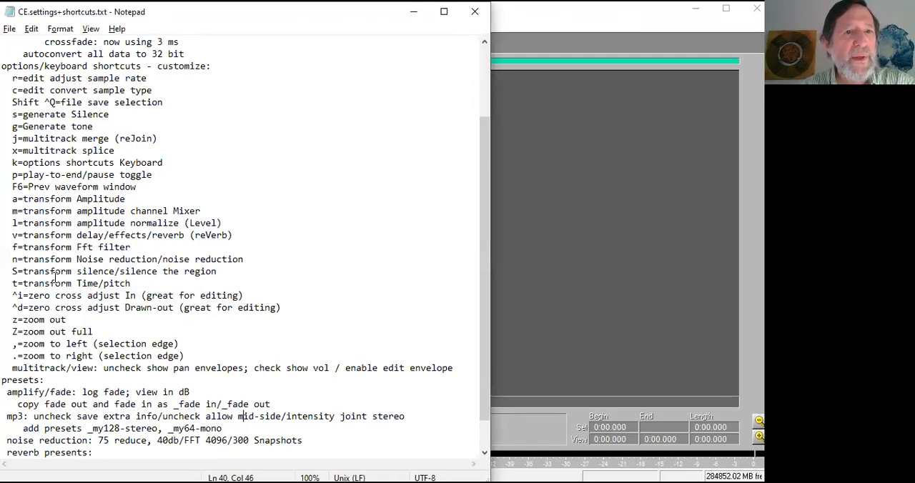
key("alt+Tab")
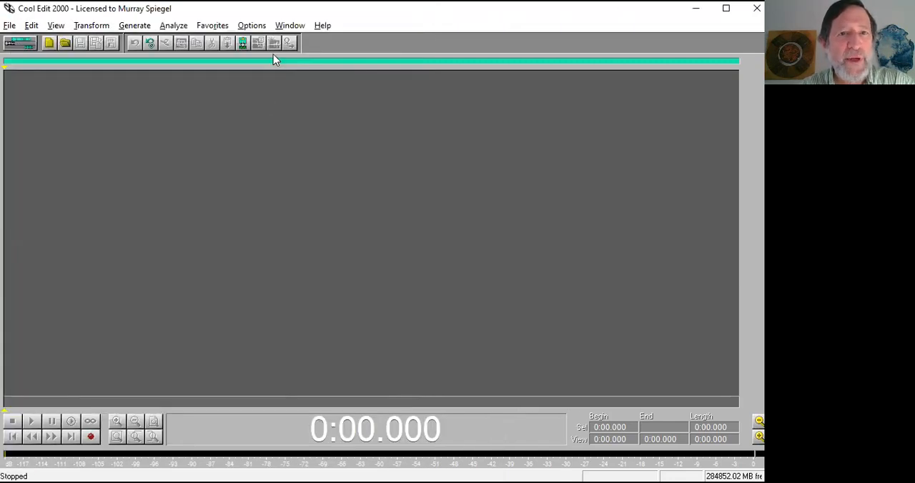
Open the keyboard shortcut customization and check the keys assigned to Generate Silence and Generate Tones.
left_click(272, 44)
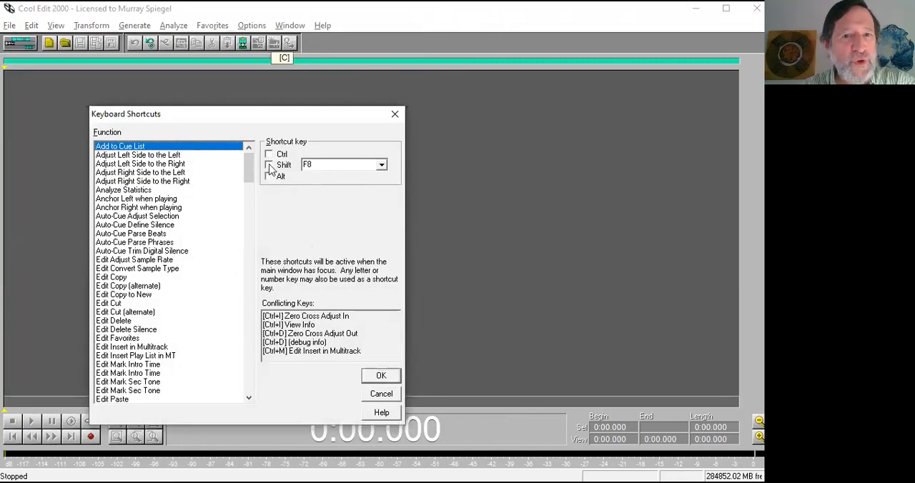
scroll(150, 336, "down", 3)
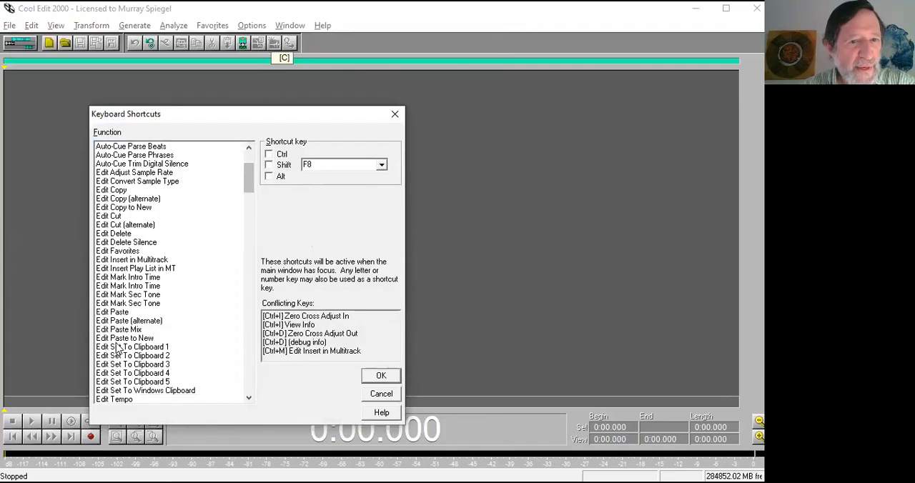
scroll(150, 336, "down", 2)
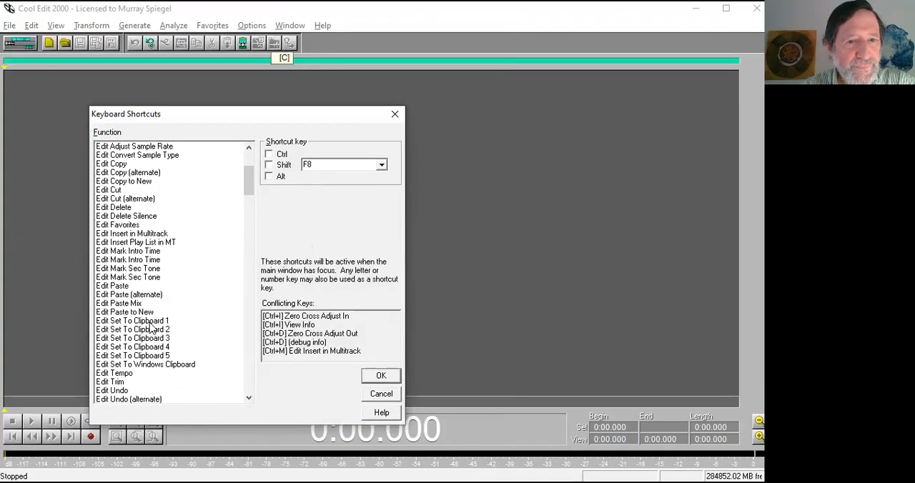
scroll(151, 327, "down", 12)
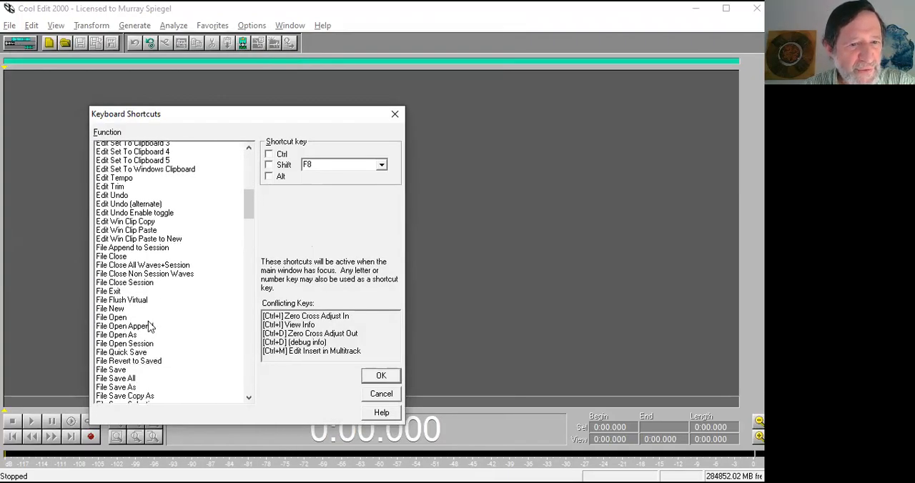
left_click(149, 355)
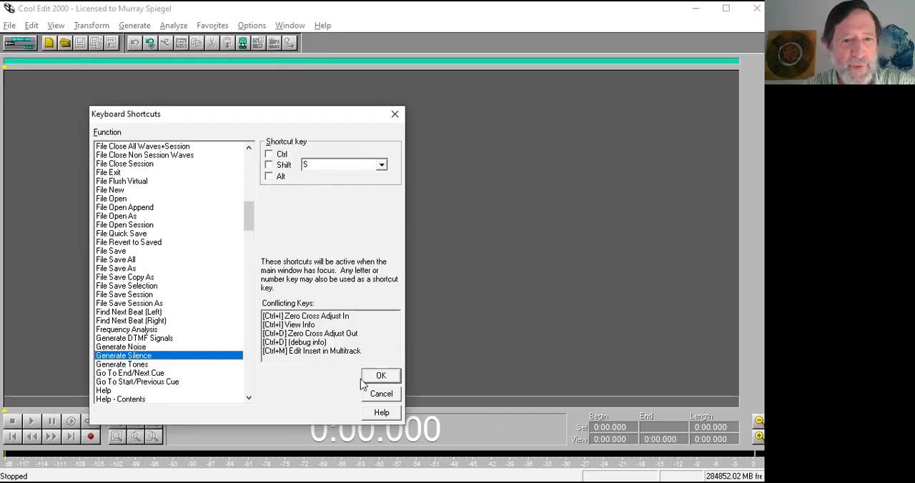
left_click(125, 365)
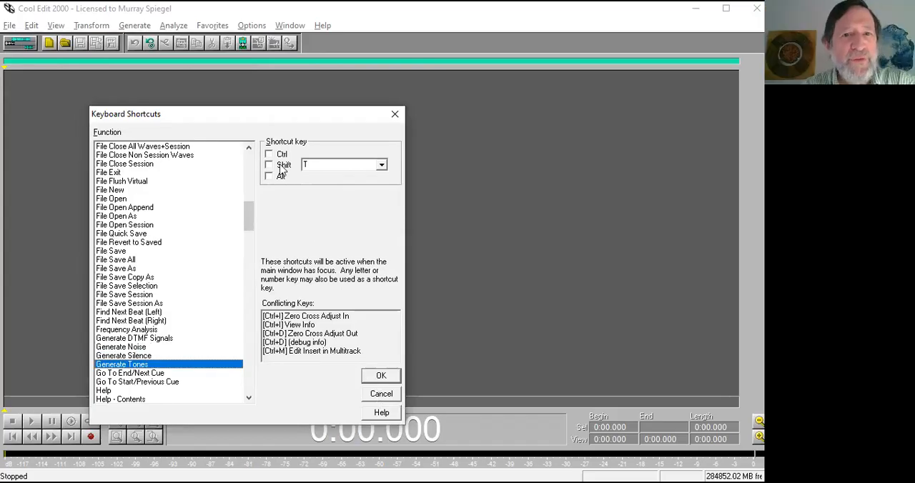
Try adding Shift to the keyboard shortcut for Generate Silence, and remove the modifier again.
left_click(158, 355)
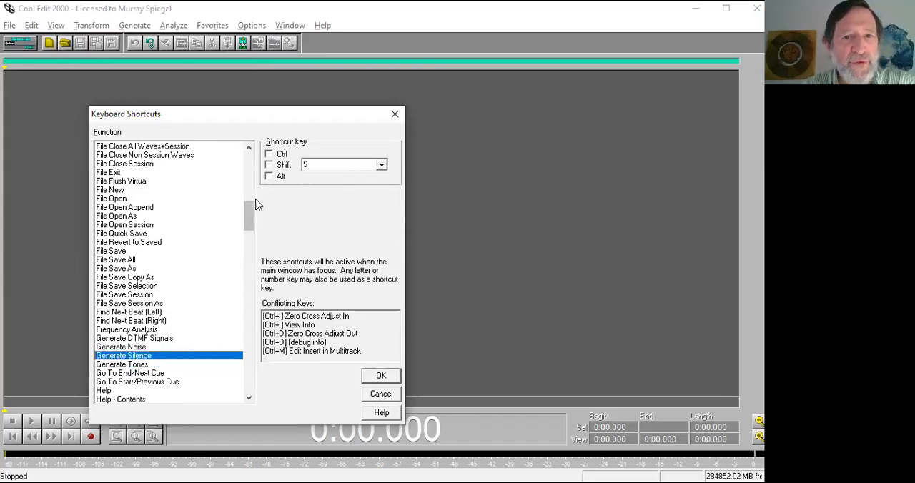
left_click(286, 167)
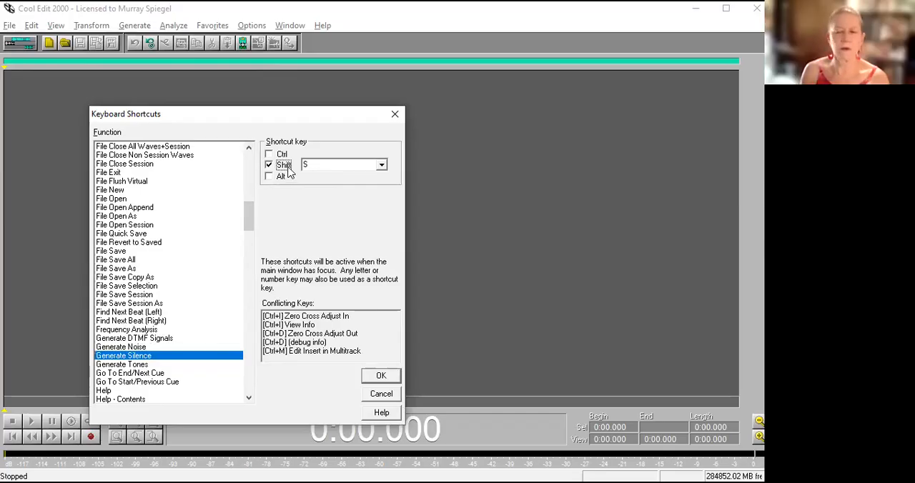
left_click(286, 168)
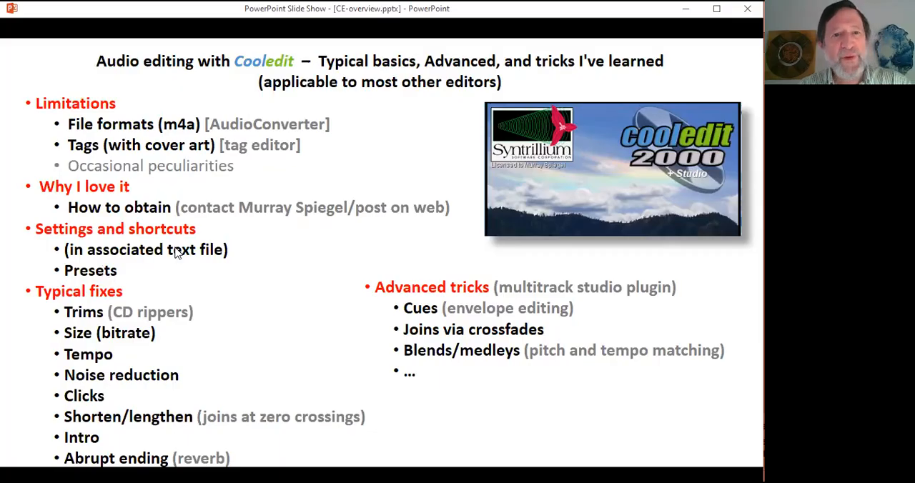
Switch from the PowerPoint slide show to Cool Edit 2000 and open the recent file Kirmizi Biber (Turkish Groove)(orig).mp3.
key("alt+Tab")
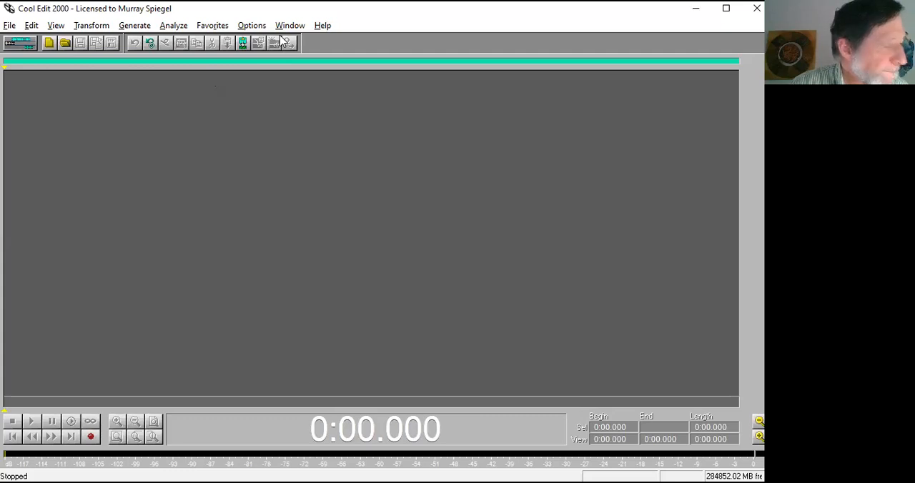
left_click(10, 26)
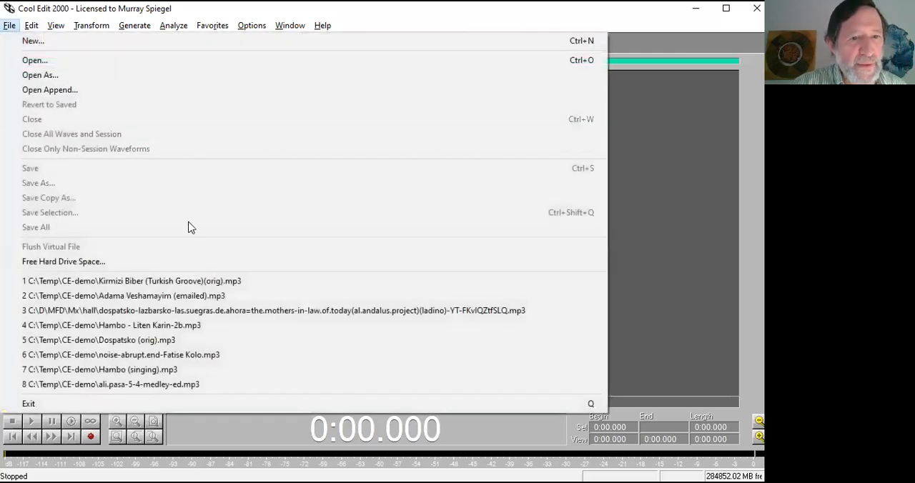
left_click(185, 280)
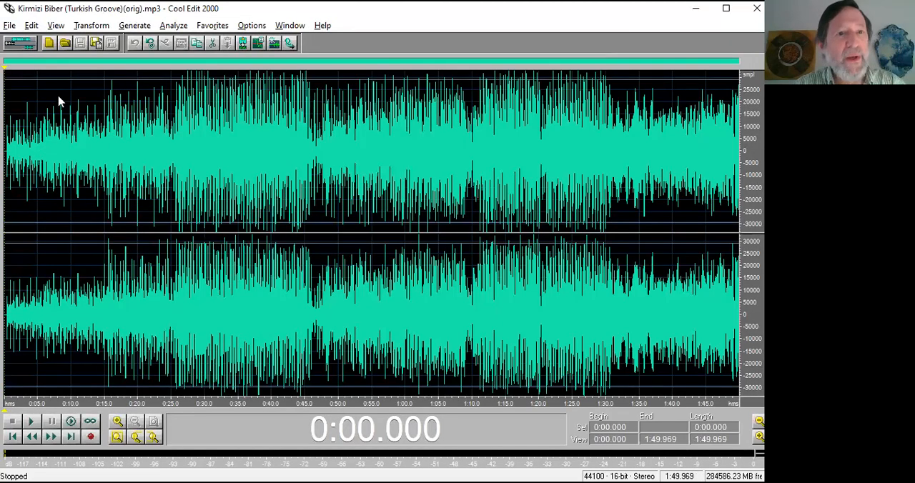
Start saving the waveform under a new name and examine the constant bitrates offered in the MP3 encoder options.
left_click(9, 26)
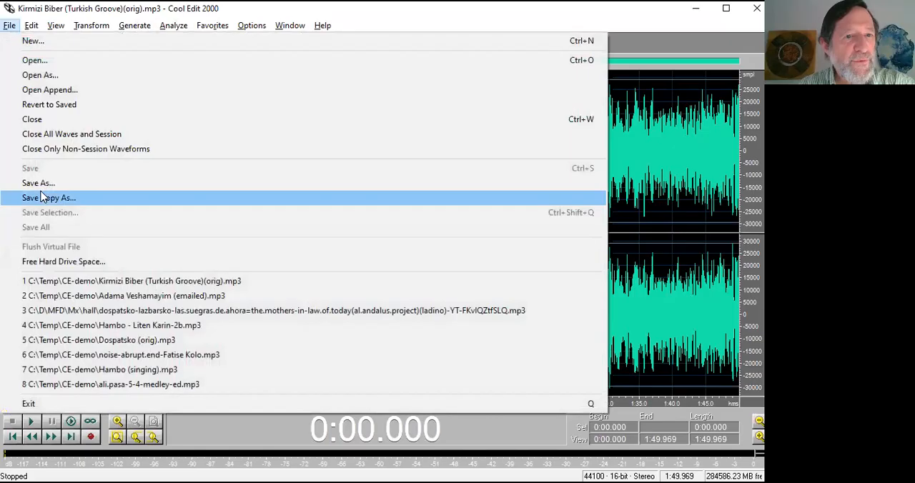
left_click(40, 183)
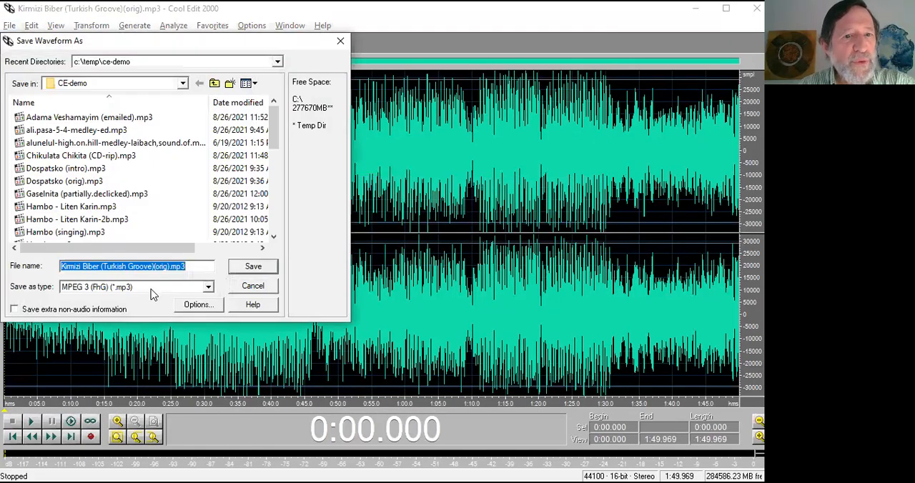
left_click(203, 308)
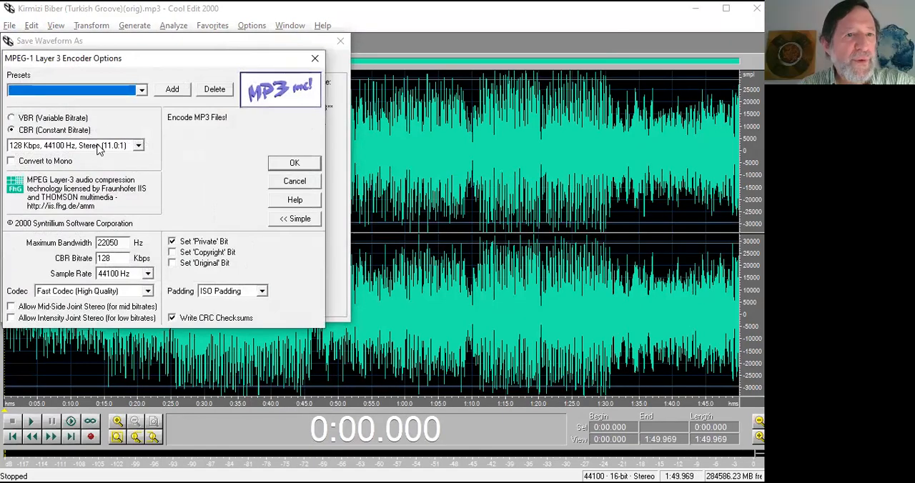
left_click(99, 148)
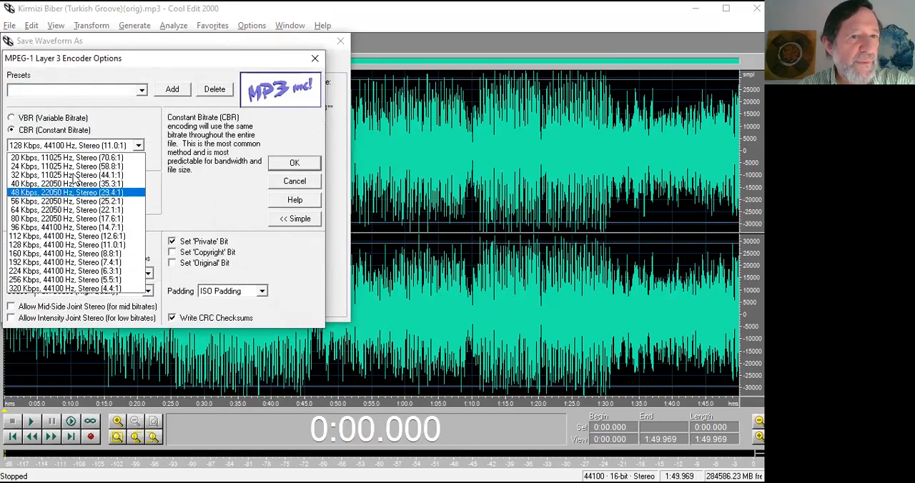
left_click(105, 130)
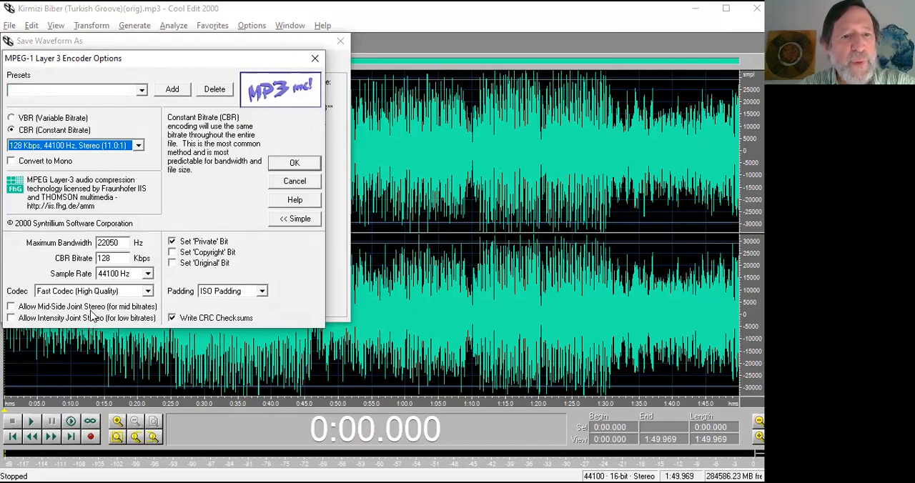
key("alt+Down")
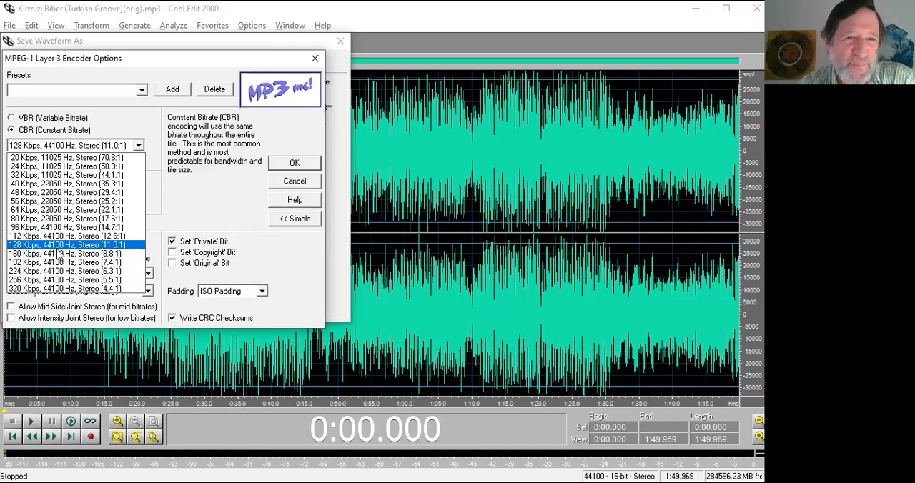
left_click(204, 201)
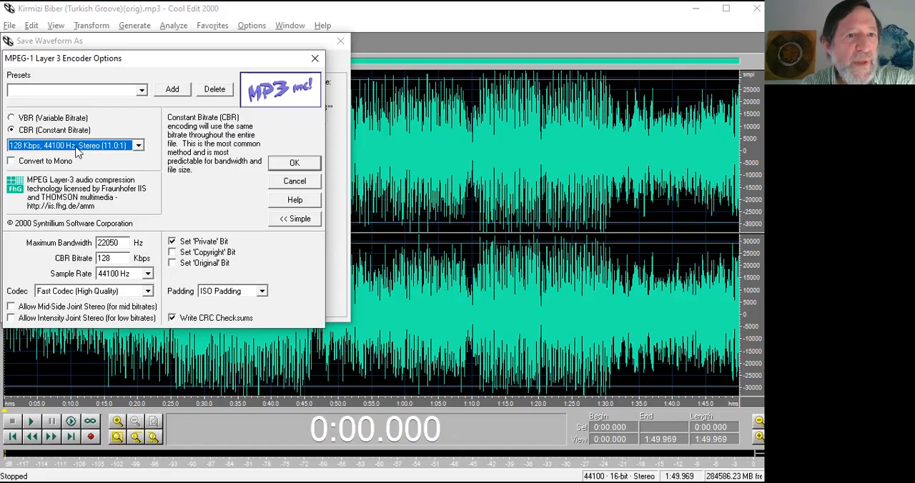
Look at the form for adding an encoder preset and the list of saved presets, without adding one.
left_click(171, 91)
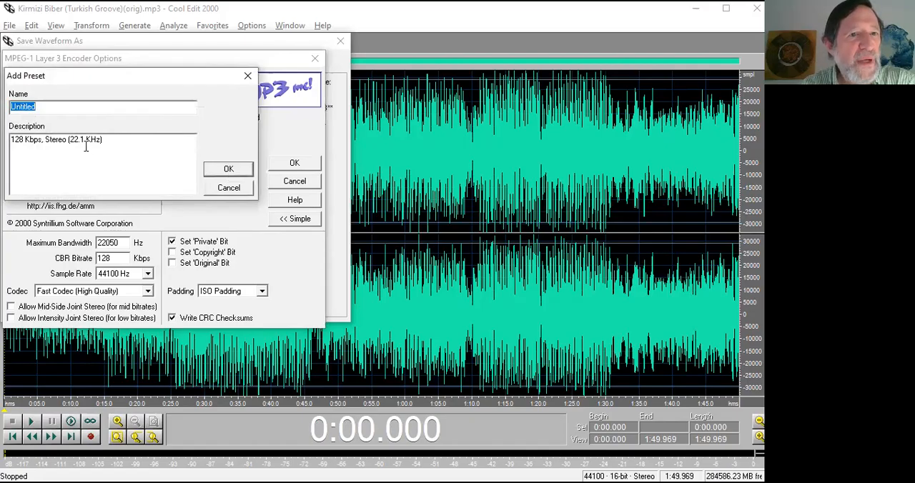
left_click(217, 191)
left_click(142, 92)
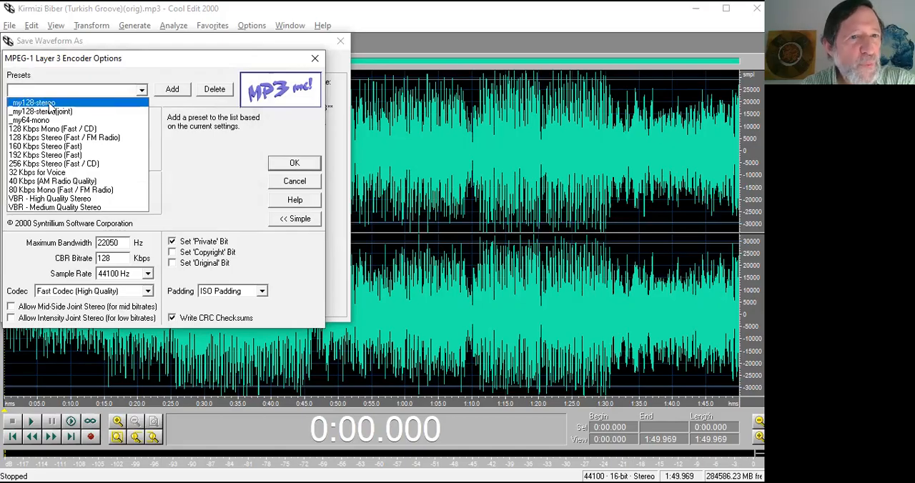
left_click(177, 96)
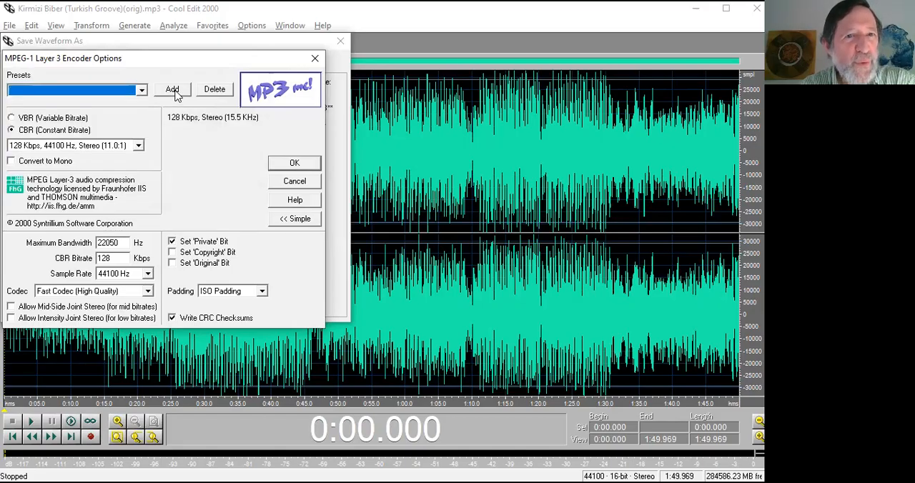
left_click(173, 90)
key("BackSpace")
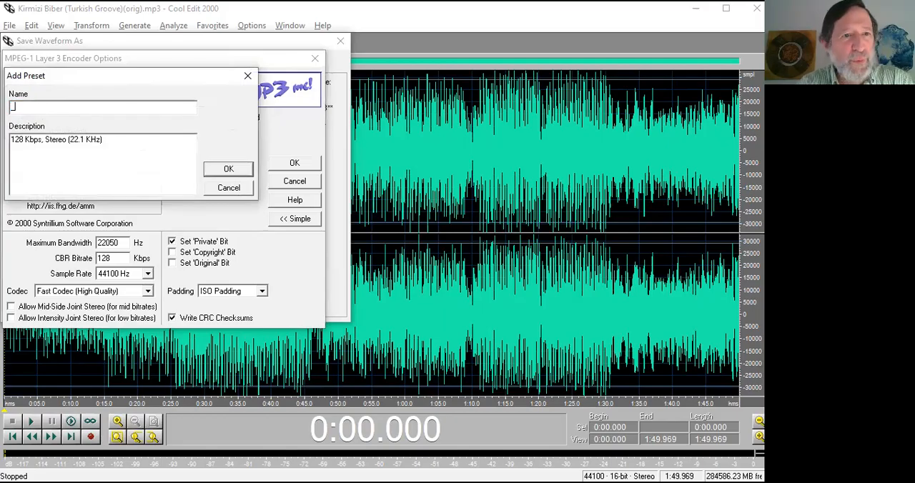
left_click(228, 188)
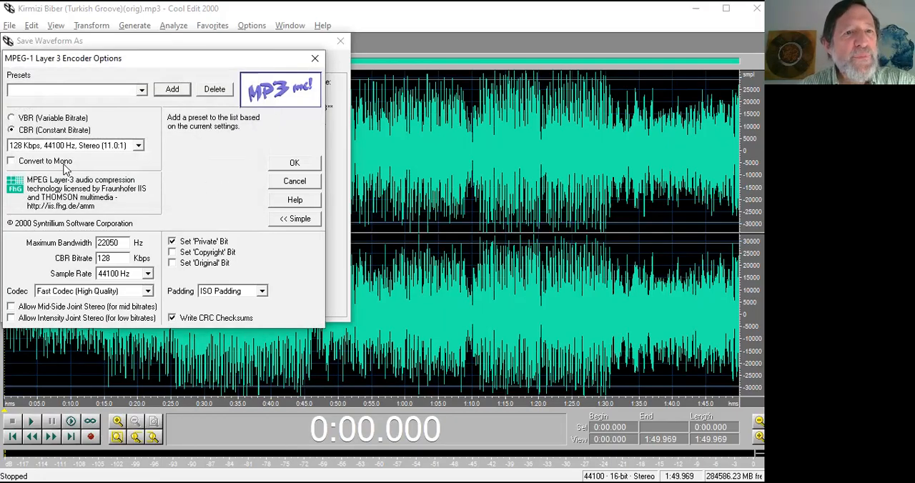
Try the Convert to Mono encoder option, restore stereo, and cancel both the encoder options and the save.
left_click(60, 164)
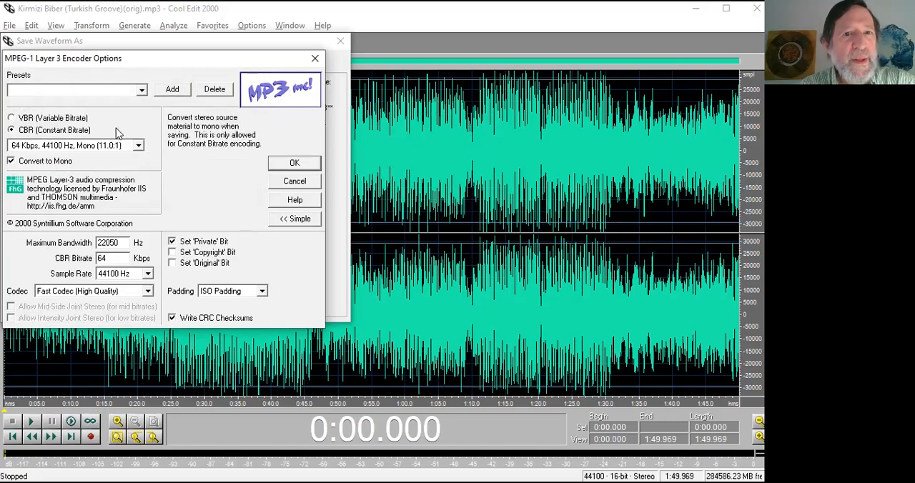
left_click(142, 91)
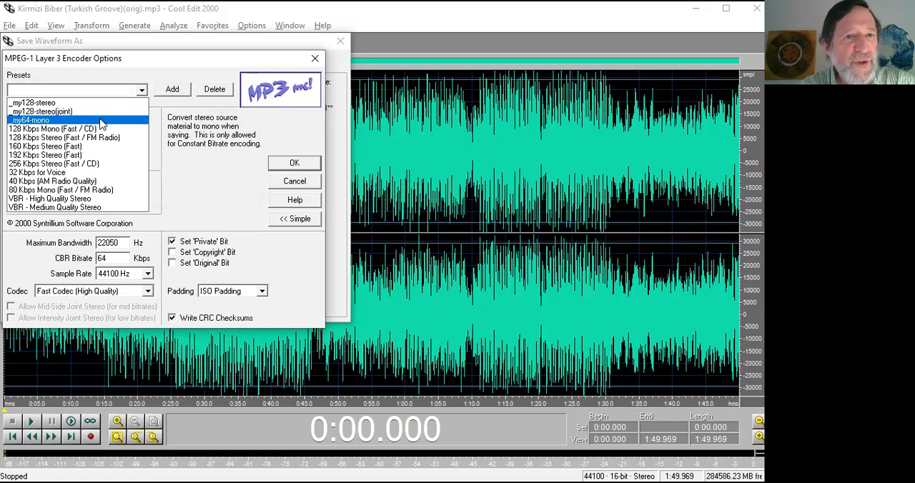
left_click(196, 132)
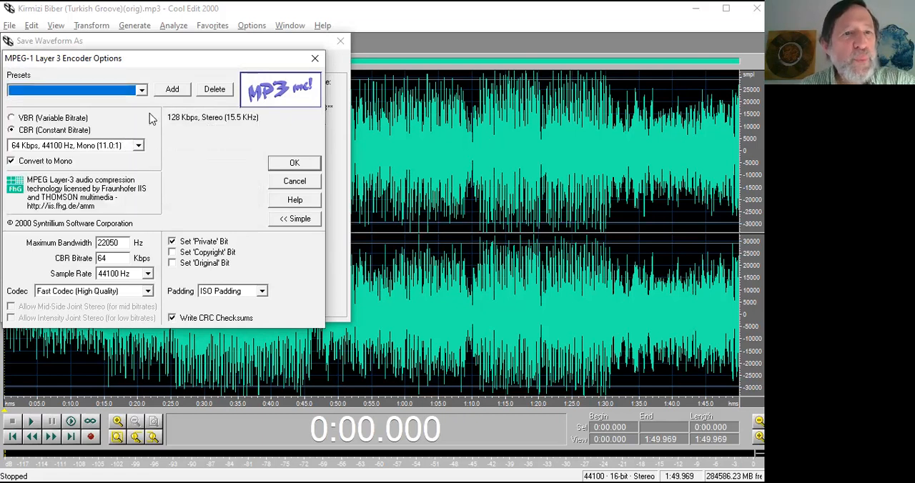
left_click(51, 163)
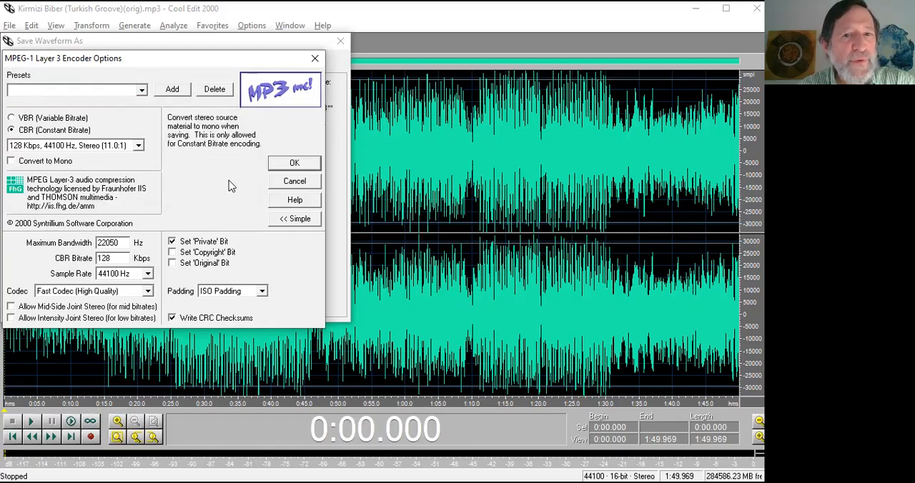
left_click(293, 182)
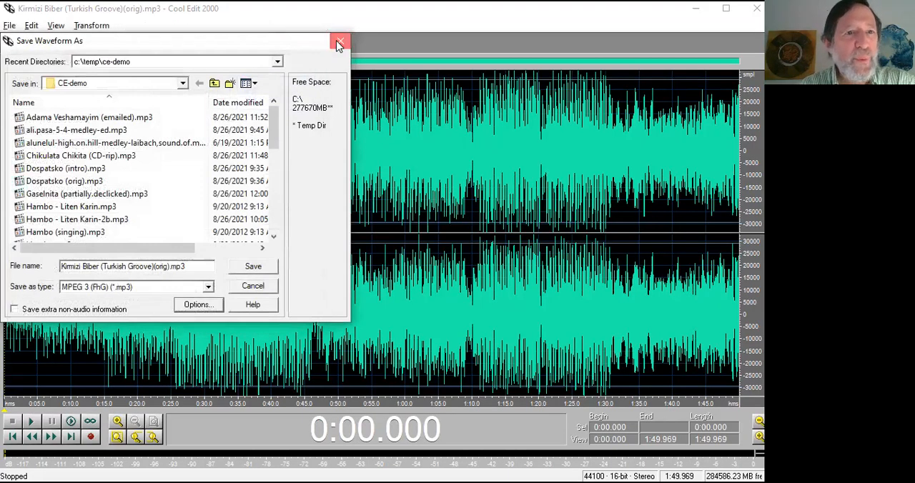
left_click(333, 48)
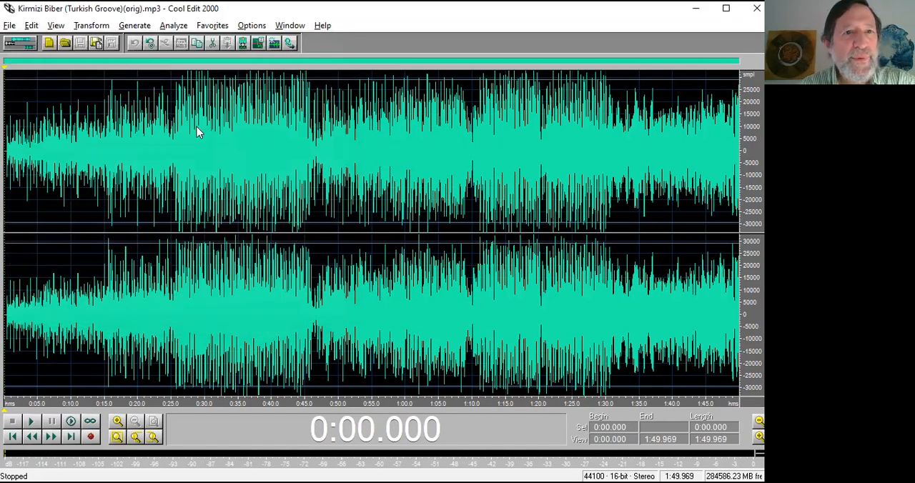
Open the recent file Adama Veshamayim (emailed).mp3.
left_click(31, 25)
mouse_move(9, 25)
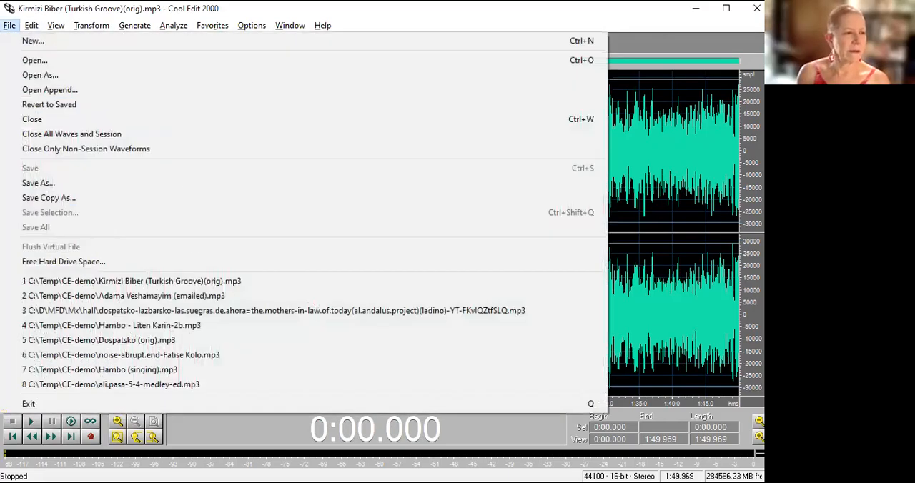
left_click(146, 296)
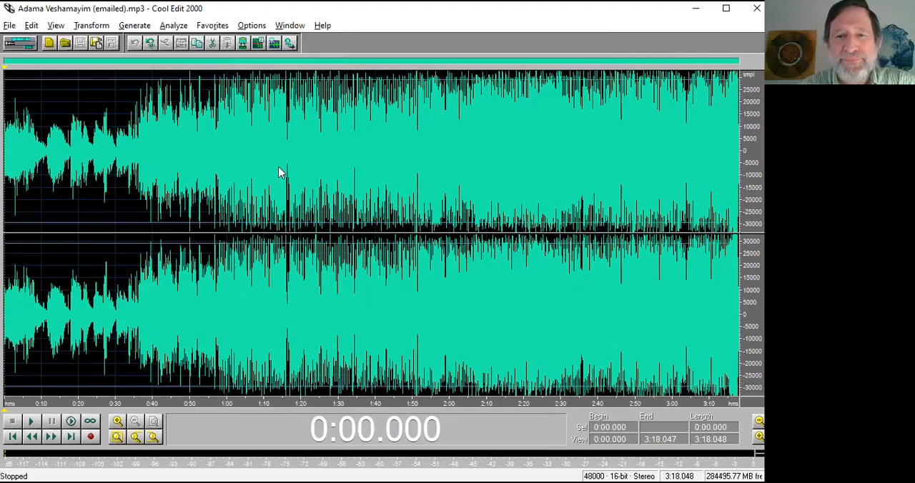
Check the file information of Adama Veshamayim (emailed).mp3 when browsing for a waveform, toggle that display off and on, and cancel opening.
key("ctrl+o")
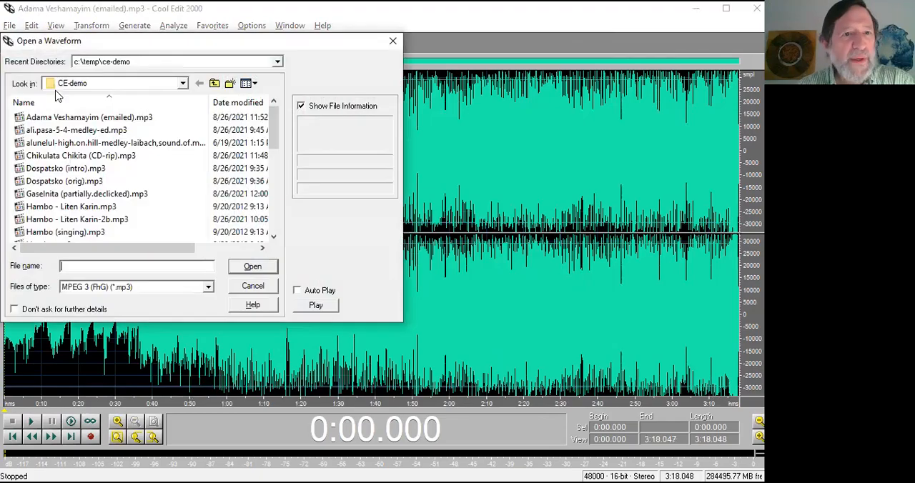
left_click(65, 120)
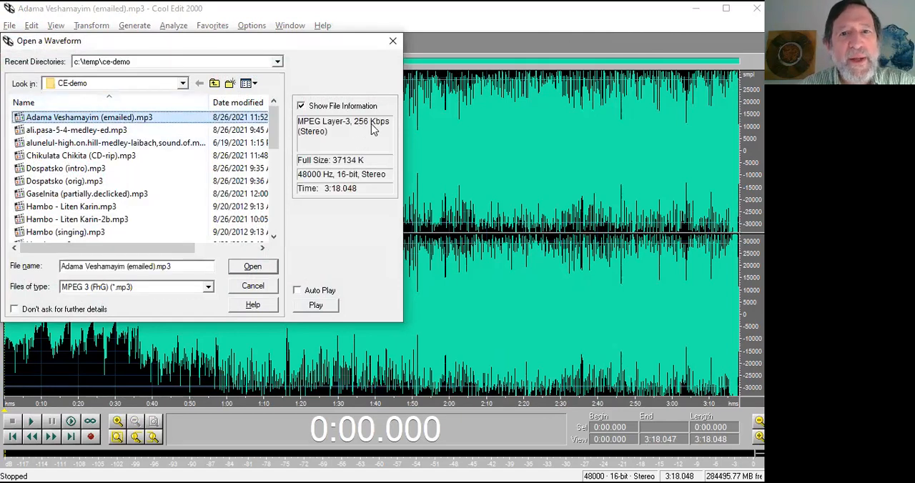
left_click(303, 109)
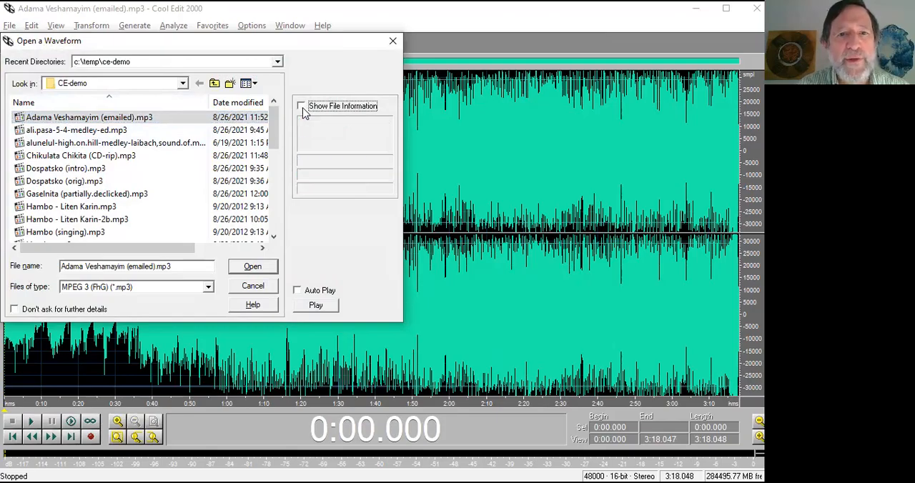
left_click(303, 107)
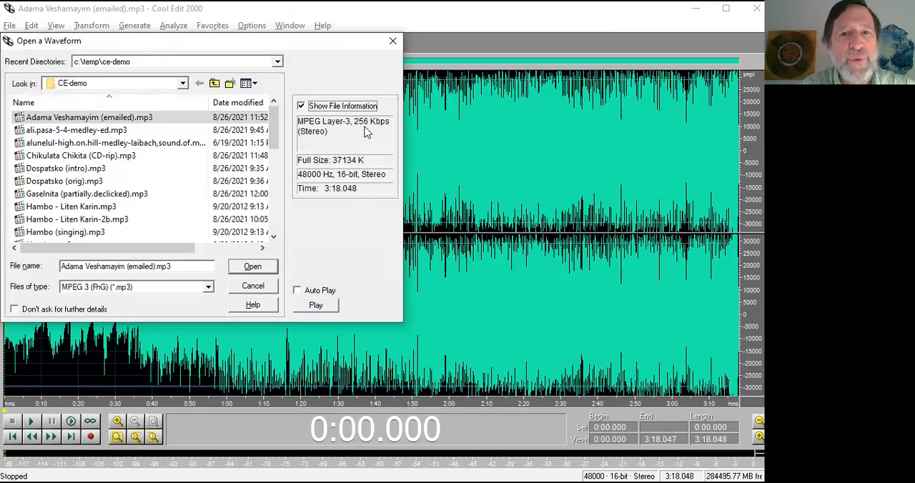
left_click(256, 286)
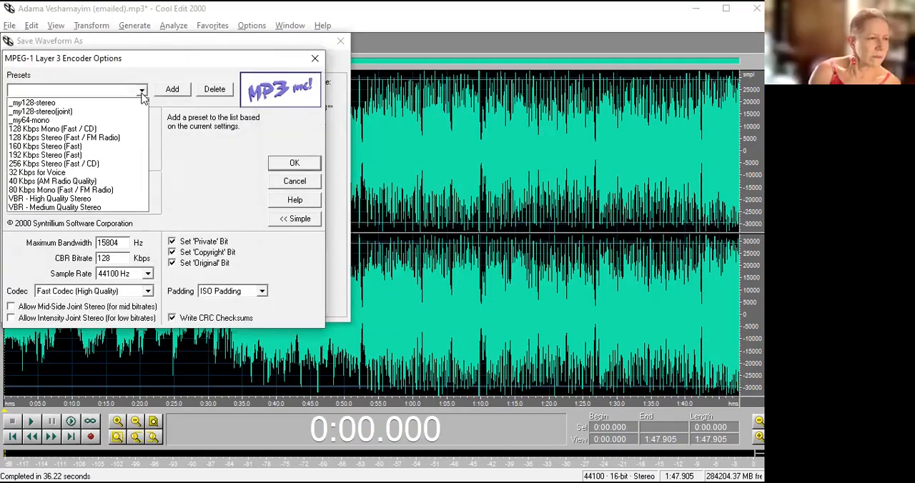
Try the _my128-stereo encoder preset with Convert to Mono, and select the _my64-mono preset for the MP3 save.
left_click(130, 105)
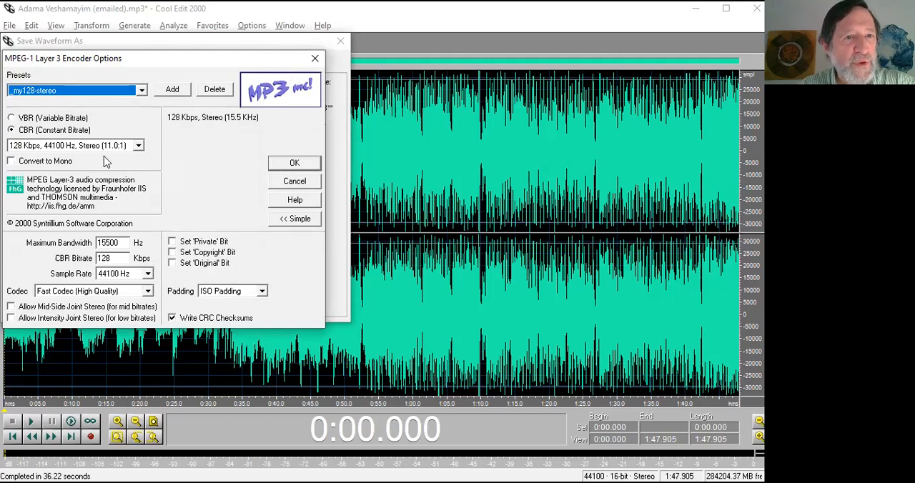
left_click(50, 164)
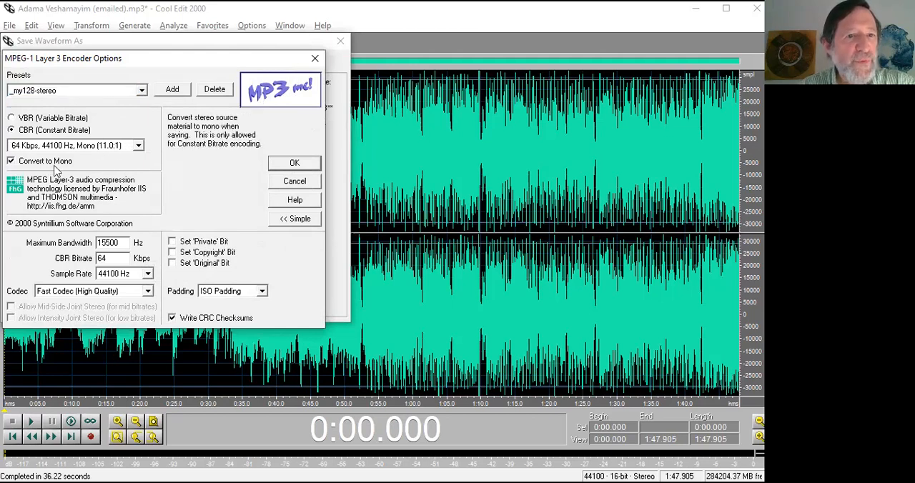
left_click(143, 91)
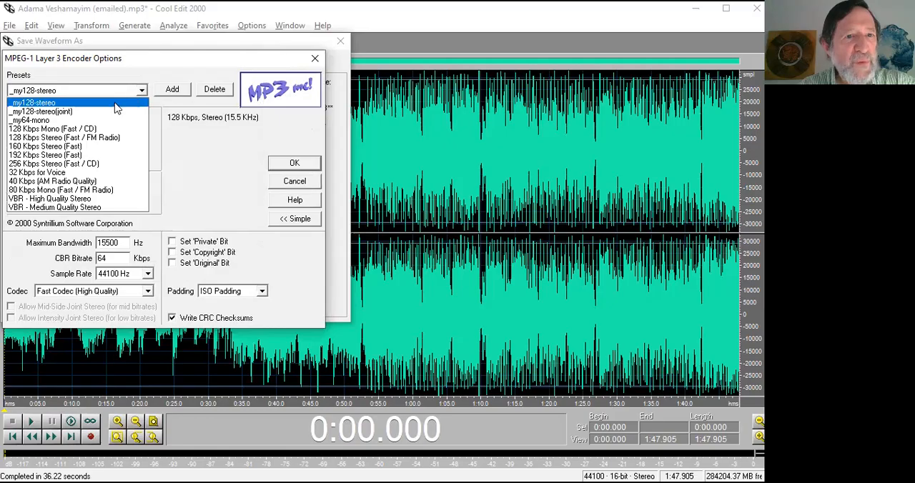
left_click(71, 118)
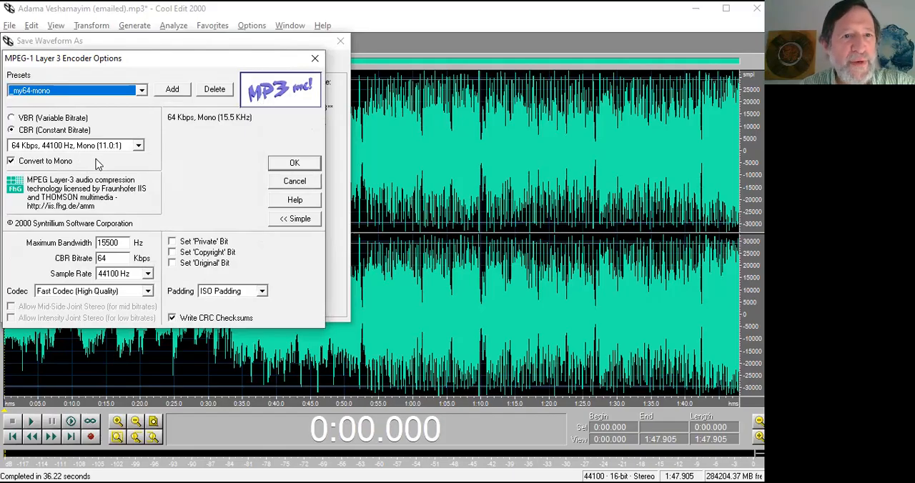
Cancel the MP3 encoder options and the save of the waveform.
left_click(294, 182)
left_click(341, 42)
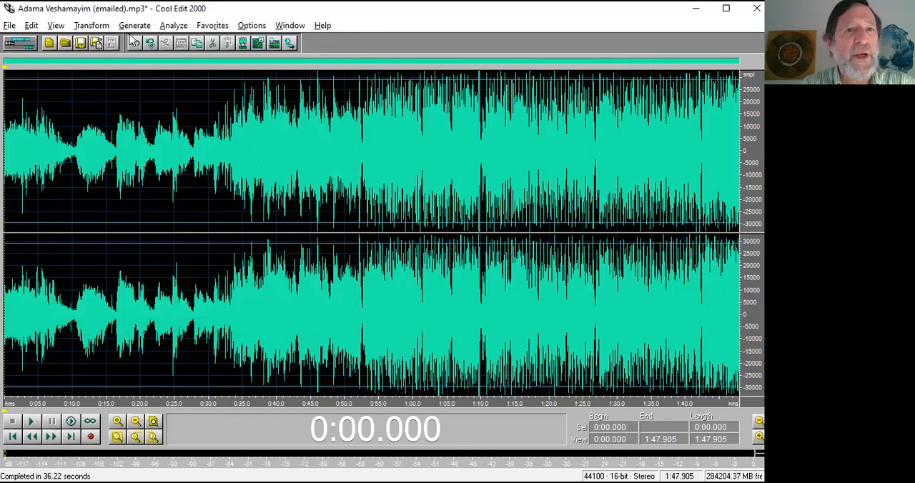
View the Amplify effect's fade settings for the whole waveform and close them without applying.
left_click(101, 26)
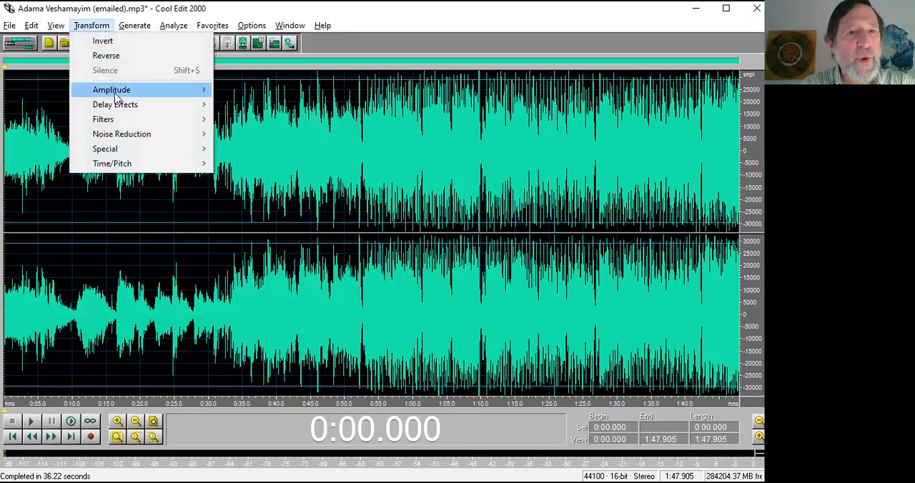
mouse_move(114, 93)
left_click(247, 91)
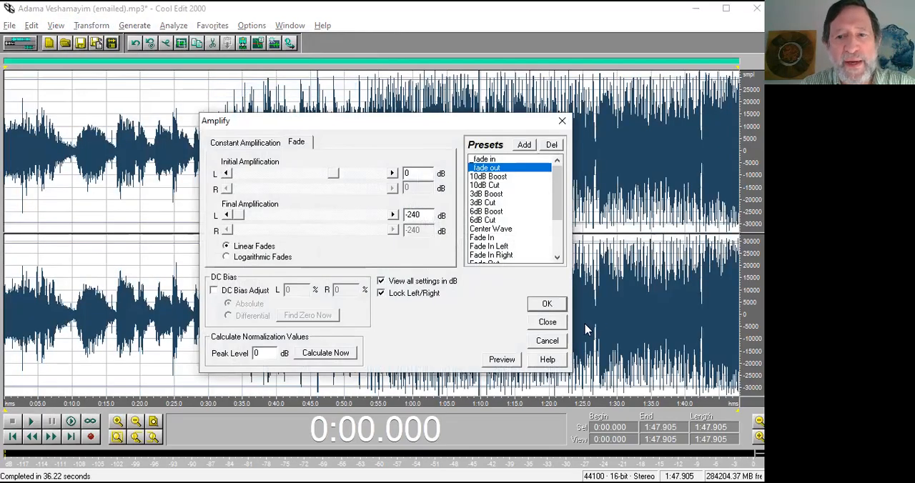
left_click(547, 322)
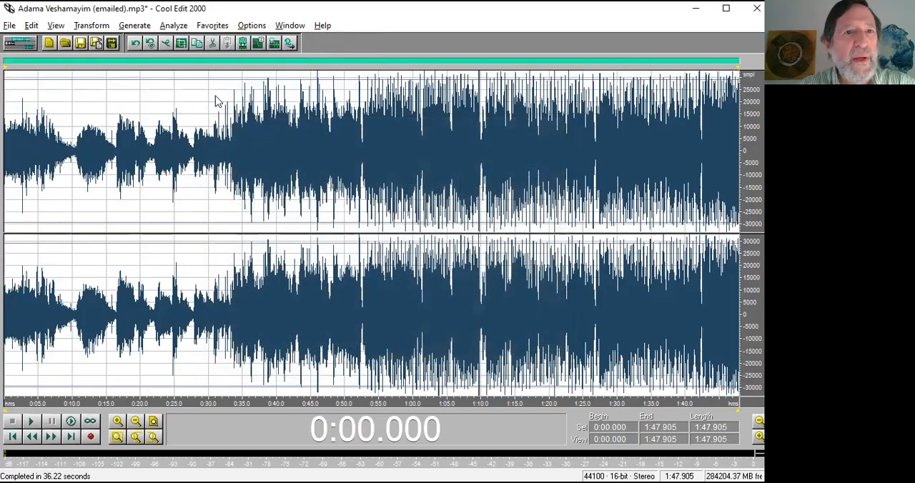
Check the keyboard shortcut listed for Amplify, then reopen the Amplify effect and move its dialog aside.
left_click(89, 27)
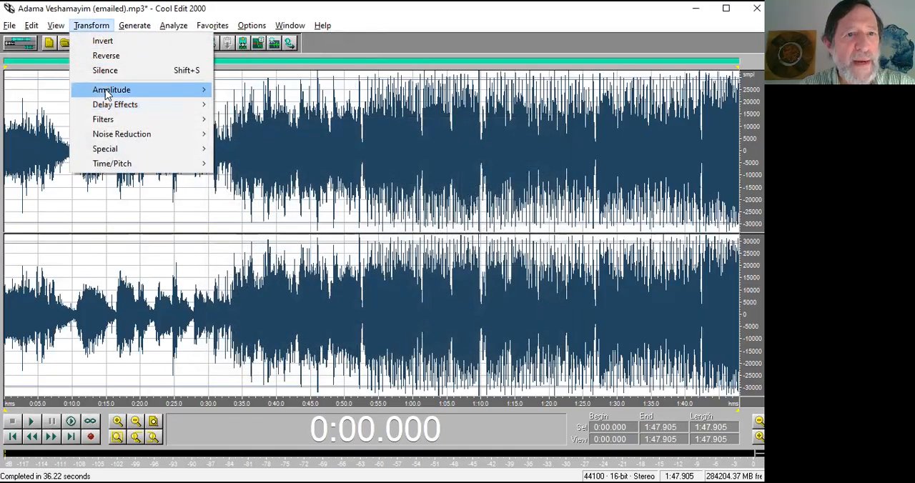
mouse_move(107, 90)
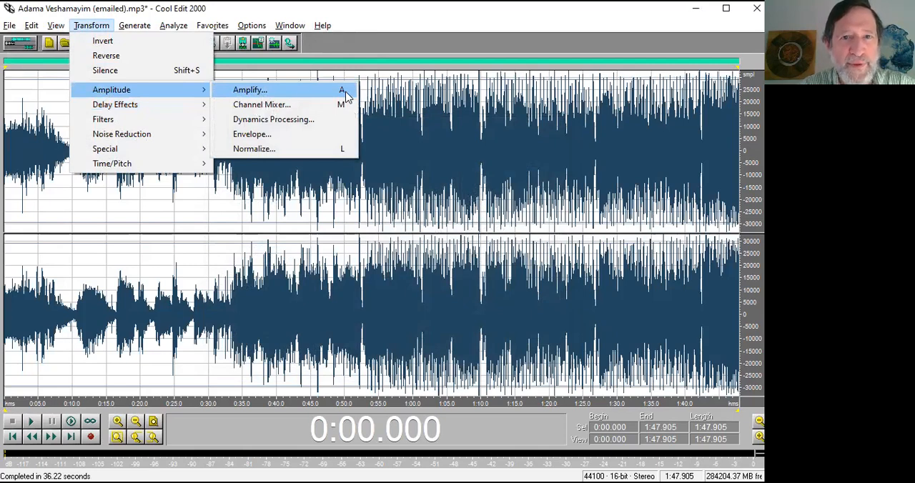
left_click(375, 17)
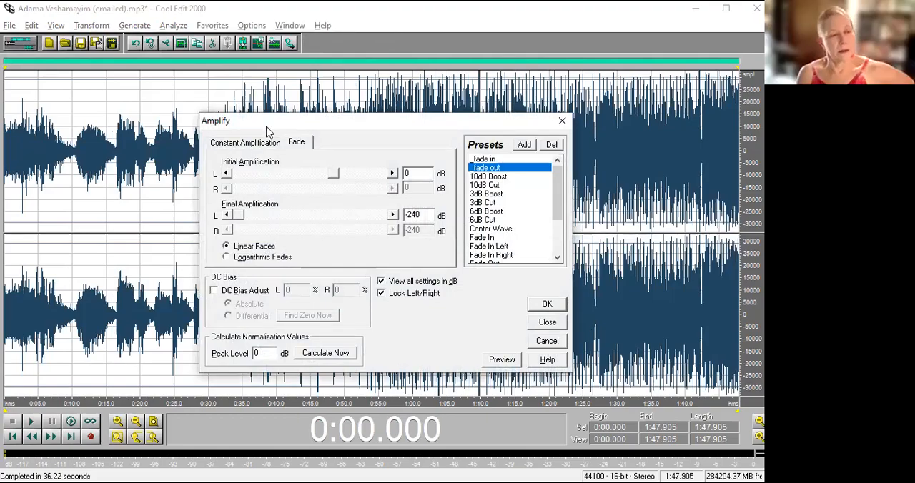
left_click_drag(265, 118, 207, 102)
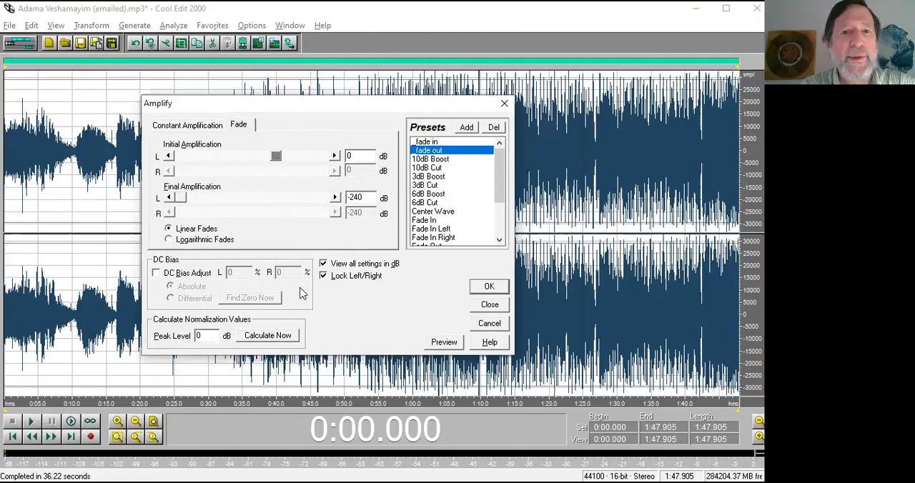
Compare the custom _fade in and _fade out presets with the built-in Fade In and Fade Out, ending on _fade out.
left_click(428, 142)
left_click(434, 153)
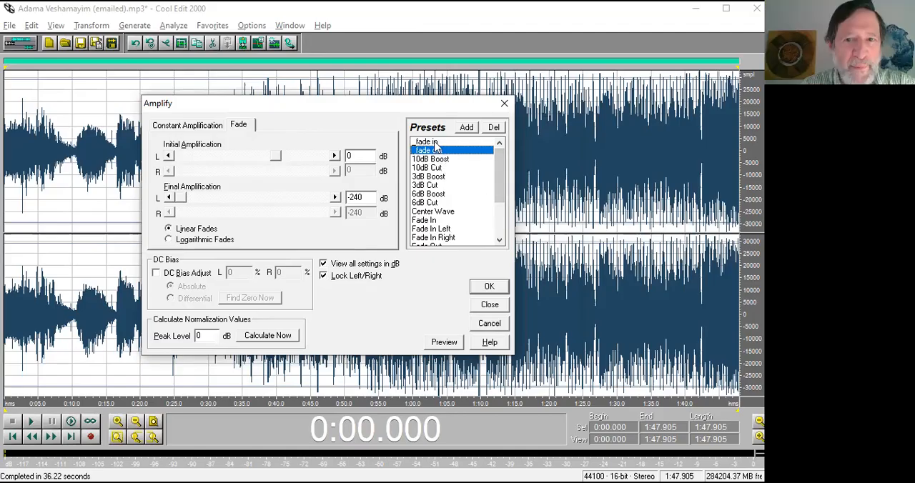
left_click(431, 221)
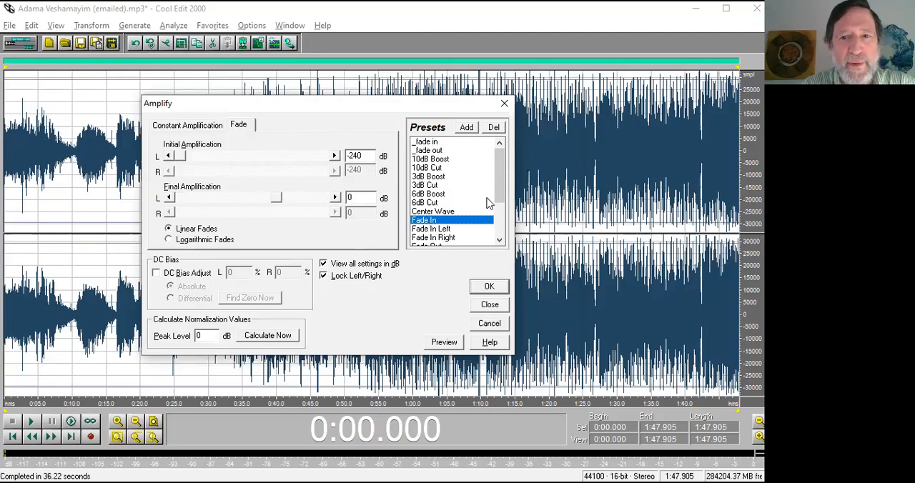
scroll(499, 193, "down", 2)
left_click(437, 195)
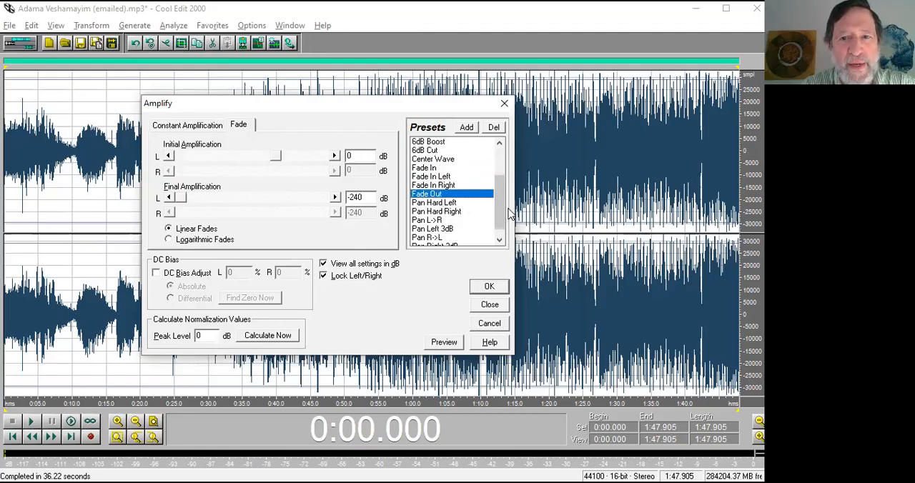
scroll(504, 208, "up", 2)
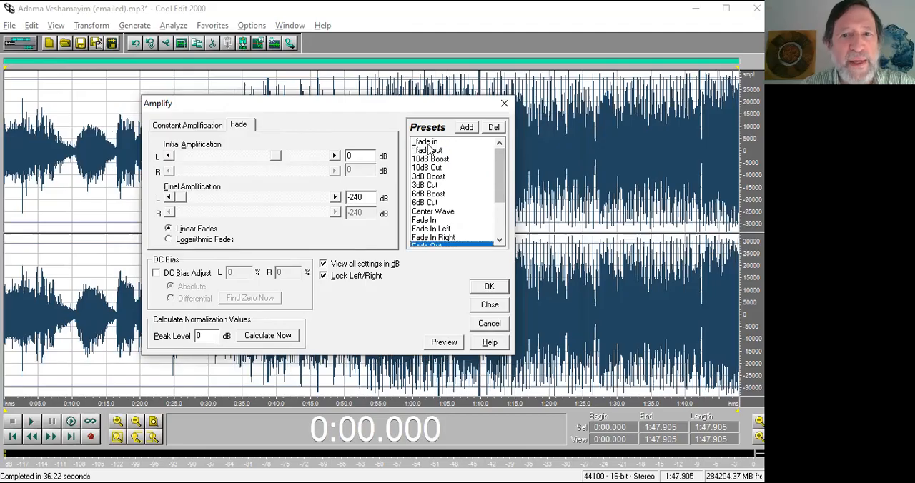
left_click(427, 142)
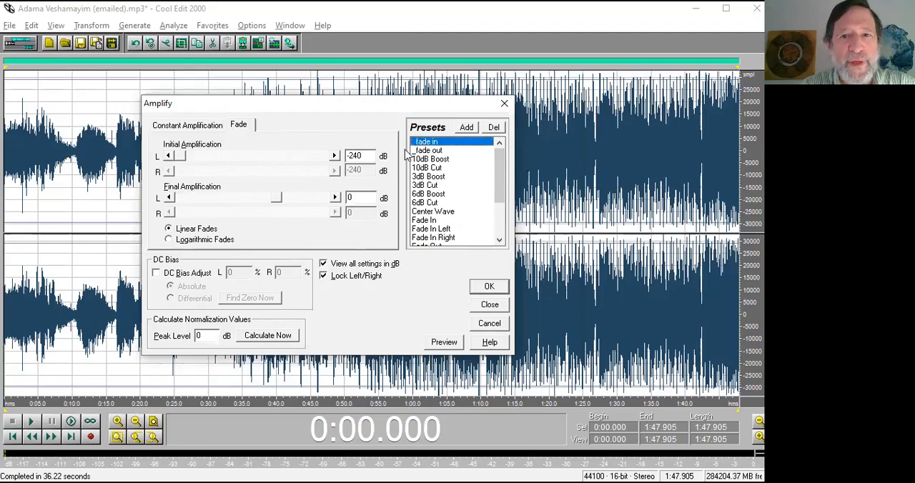
left_click(424, 151)
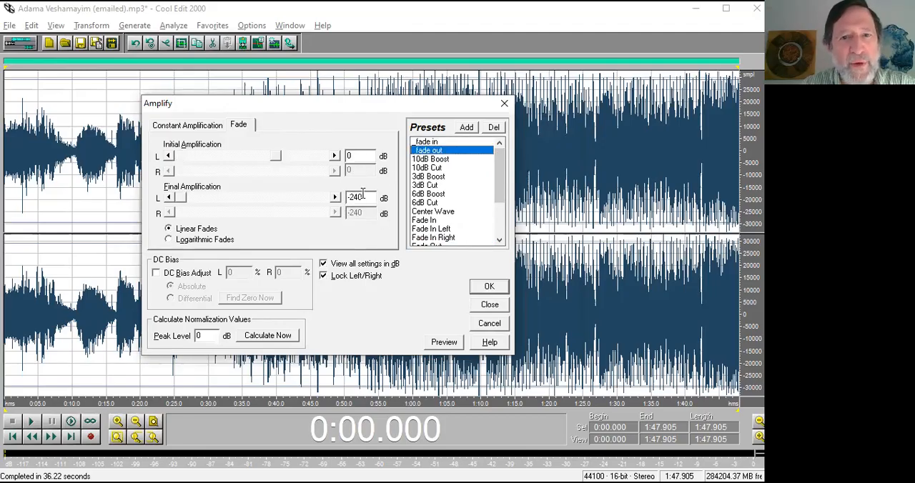
Set the final amplification of the fade to -120 dB.
left_click_drag(351, 200, 365, 196)
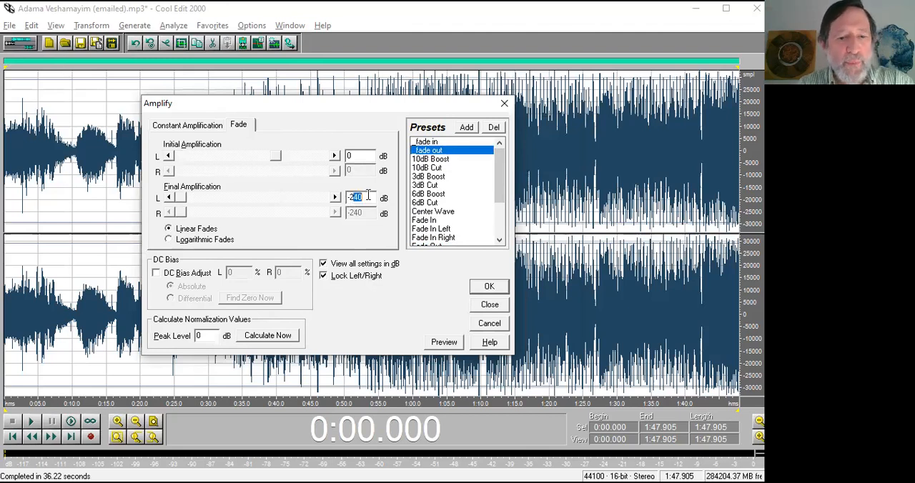
type("120")
key("BackSpace")
key("BackSpace")
key("BackSpace")
key("BackSpace")
type("120")
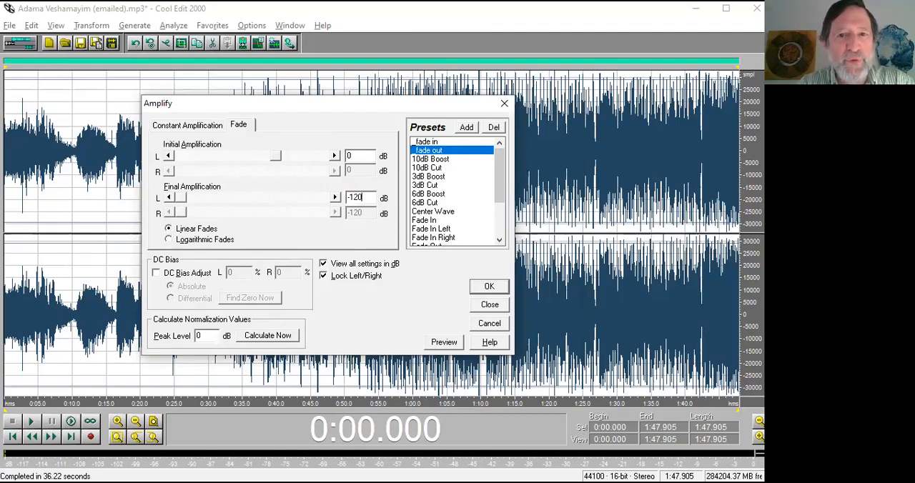
Save the fade settings as a new Amplify preset named _demo120 and close the effect without applying it.
left_click(466, 127)
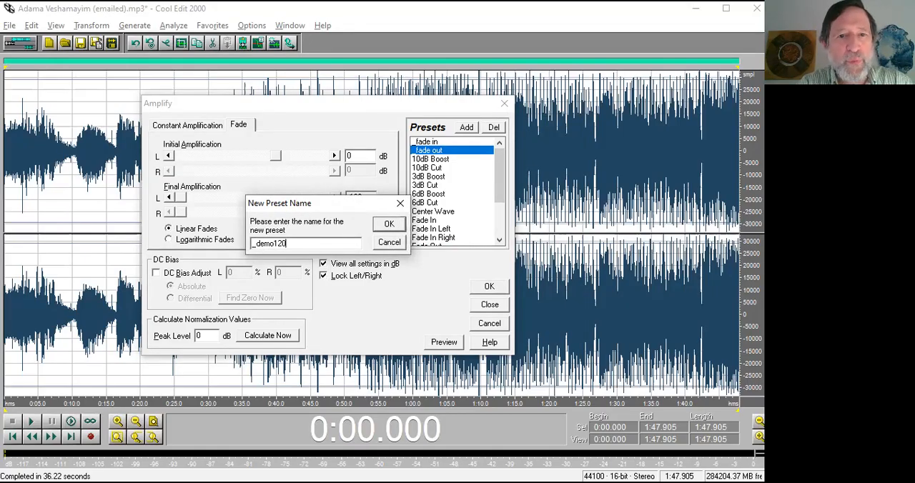
left_click(389, 224)
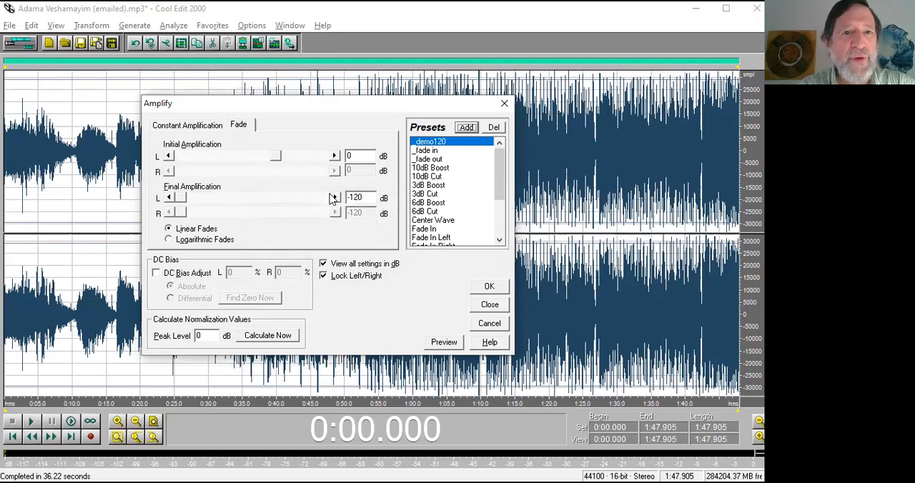
left_click(487, 308)
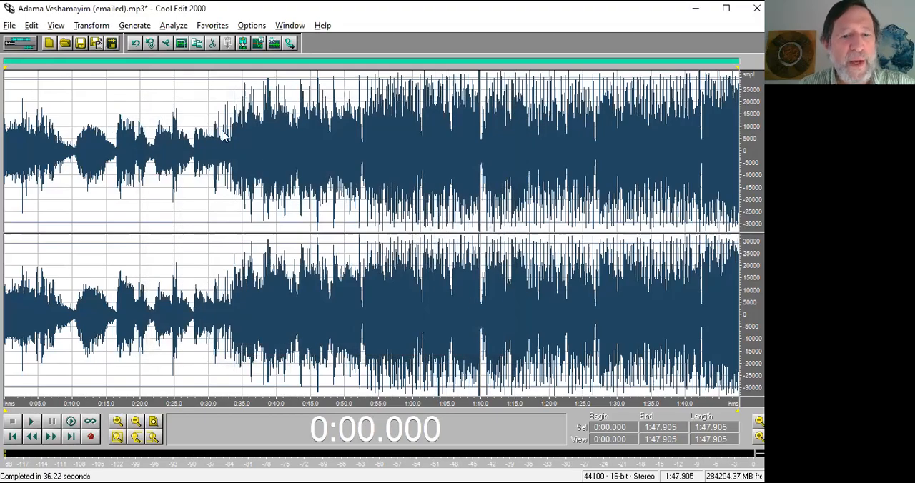
View the FFT Filter with its _click.detect preset and cancel it.
left_click(266, 161)
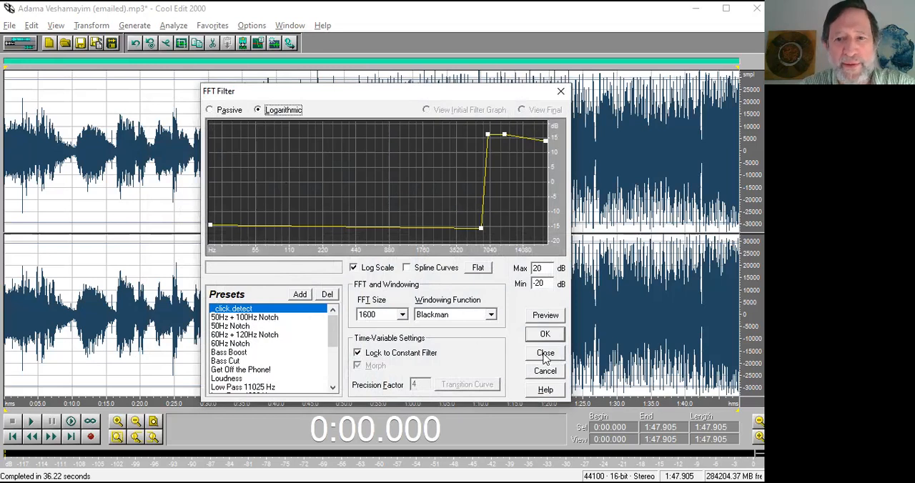
left_click(545, 372)
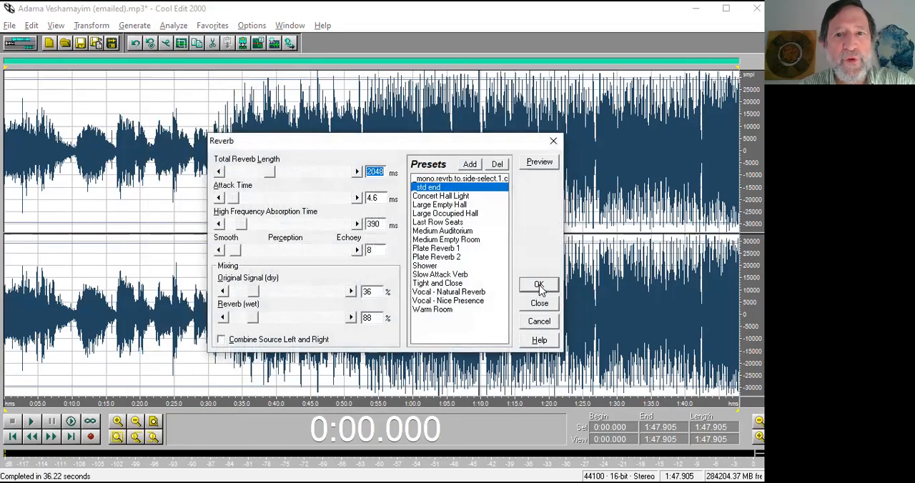
Compare the custom mono reverb preset with _std end in the Reverb effect, and close it without applying.
left_click(444, 180)
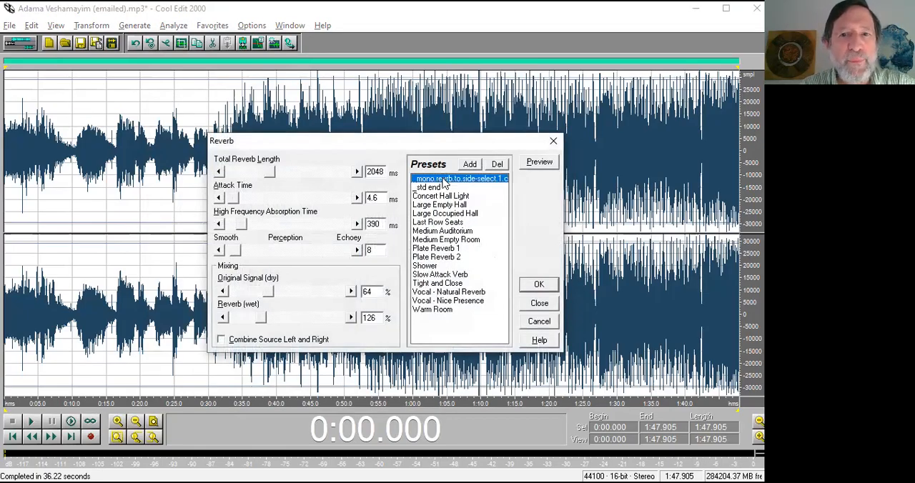
left_click(428, 188)
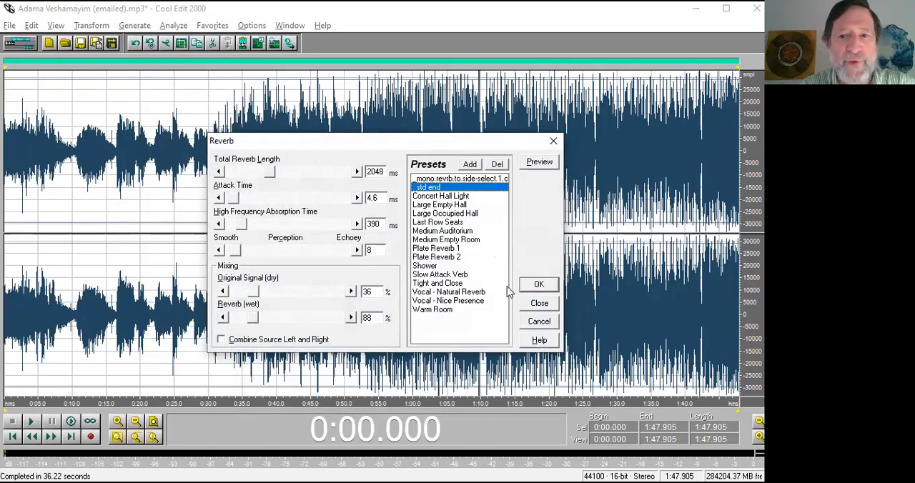
left_click(540, 305)
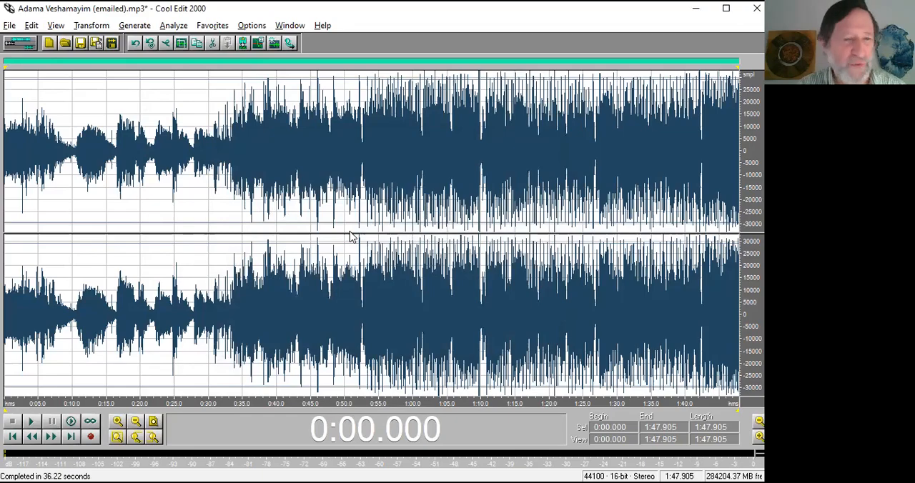
Switch to the open waveform Kirmizi Biber (Turkish Groove)(orig).mp3.
key("ctrl+Tab")
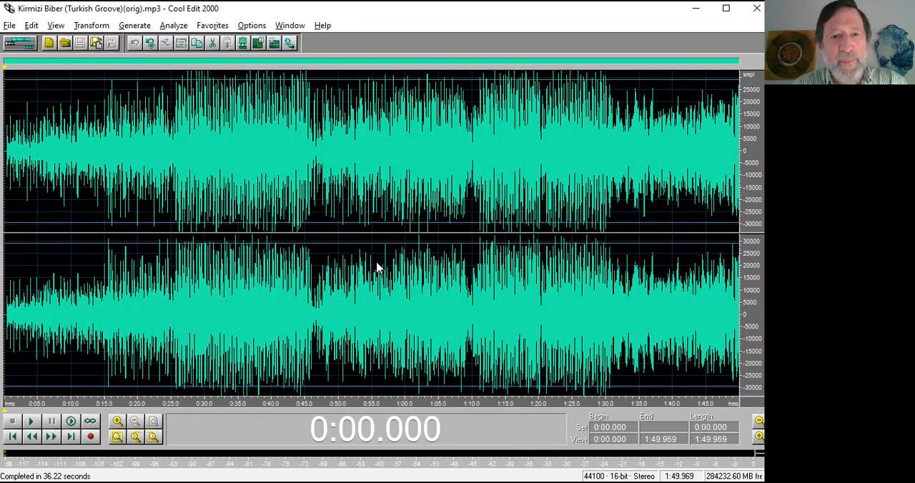
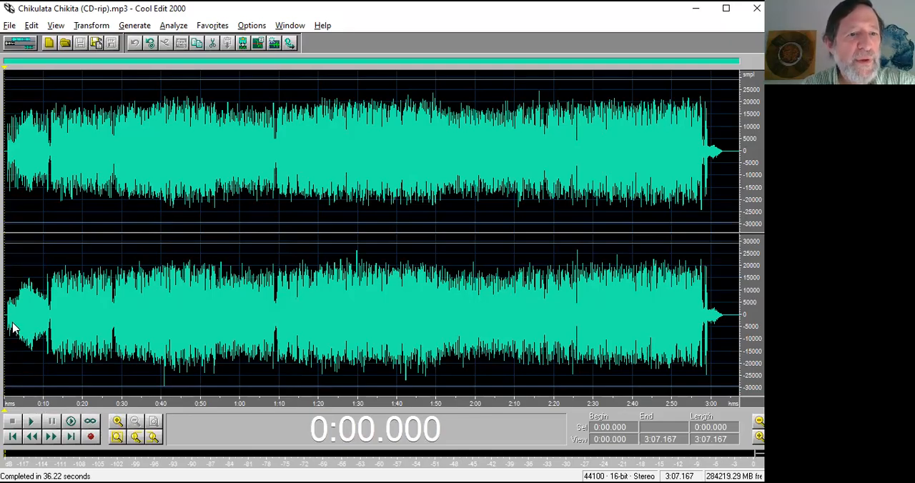
Play the opening of Chikulata Chikita (CD-rip).mp3 from the start to check the silence before the music.
left_click_drag(41, 399, 3, 401)
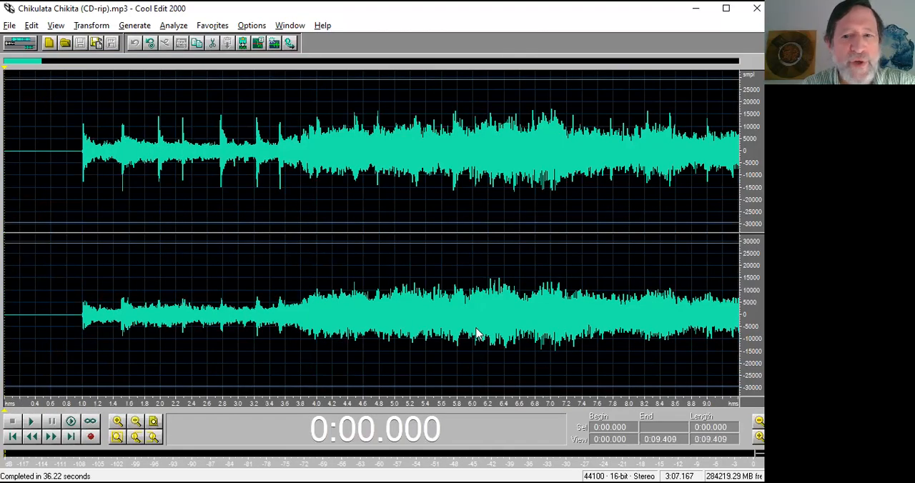
left_click_drag(81, 321, 2, 321)
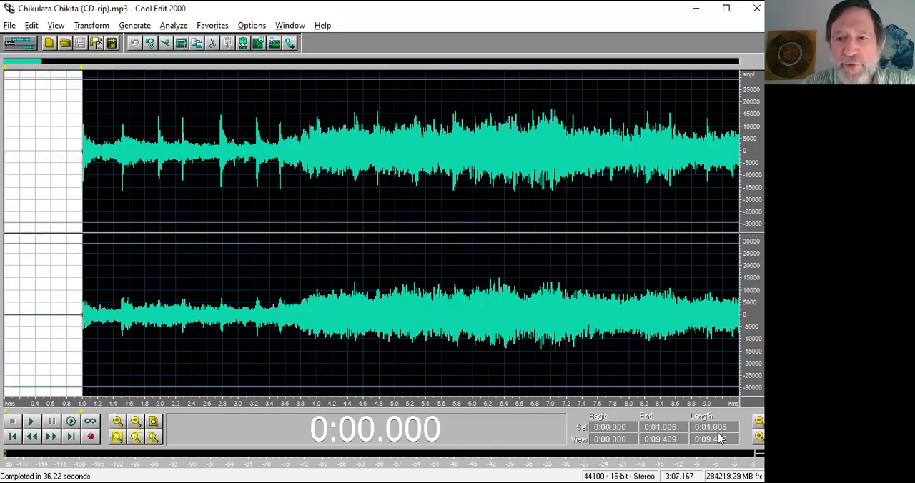
left_click(4, 190)
key("space")
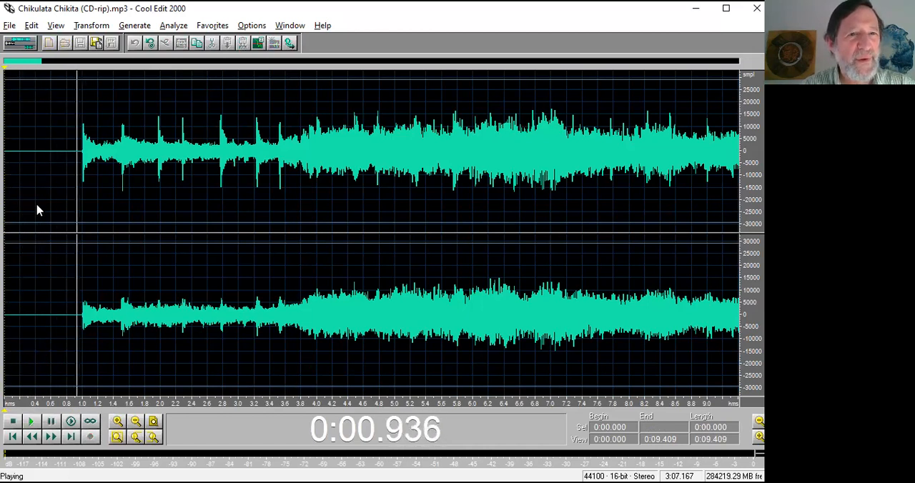
key("space")
Replace the silence before the first note with 0.3 seconds of generated silence.
left_click_drag(4, 171, 83, 165)
key("alt+g")
type("s")
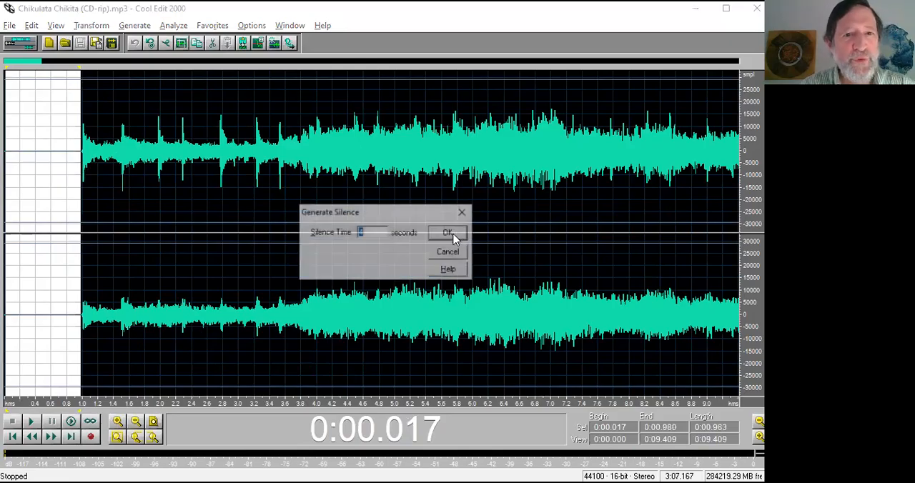
type(".3")
key("Return")
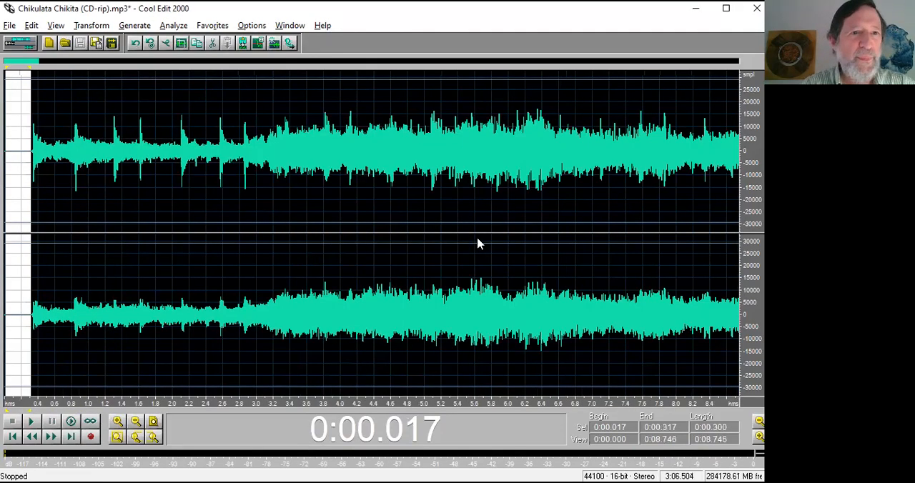
Play the shortened opening from the beginning of the track and stop it after the music starts.
left_click(5, 189)
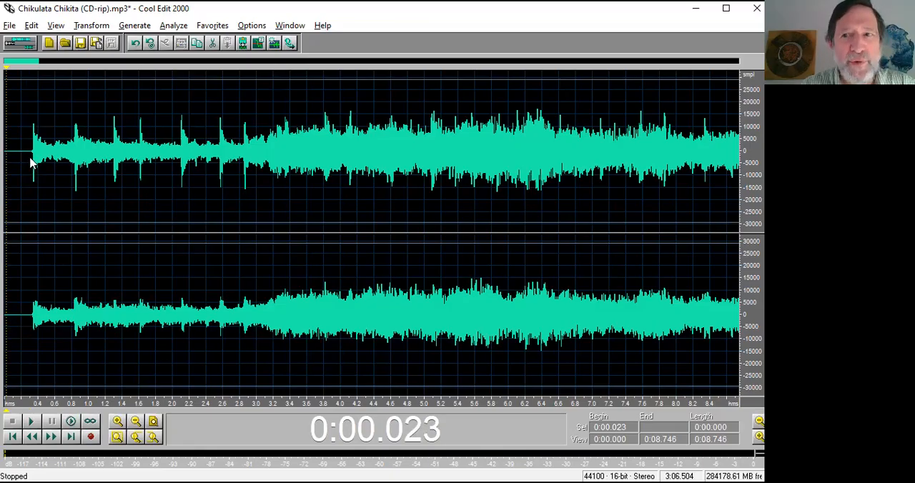
key("space")
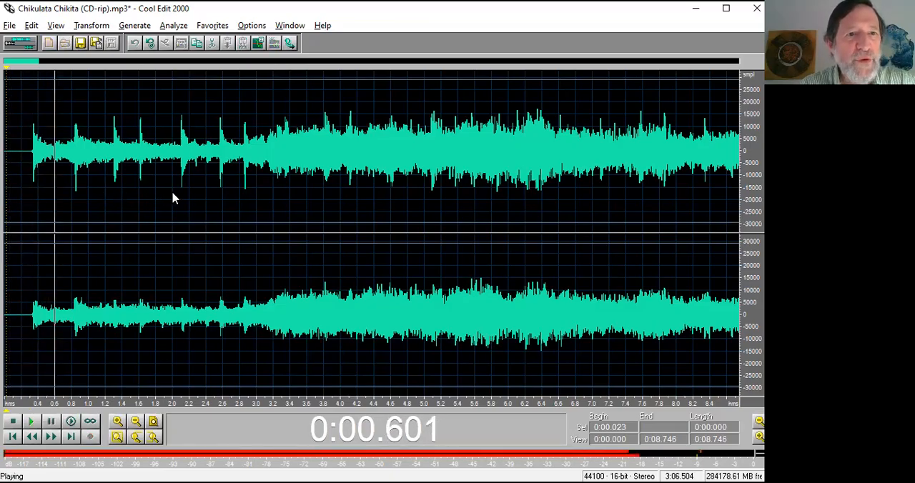
key("space")
Delete the silence from about 3:02.3 to the end of the track, after opening and cancelling Generate Silence for it.
scroll(173, 199, "down", 5)
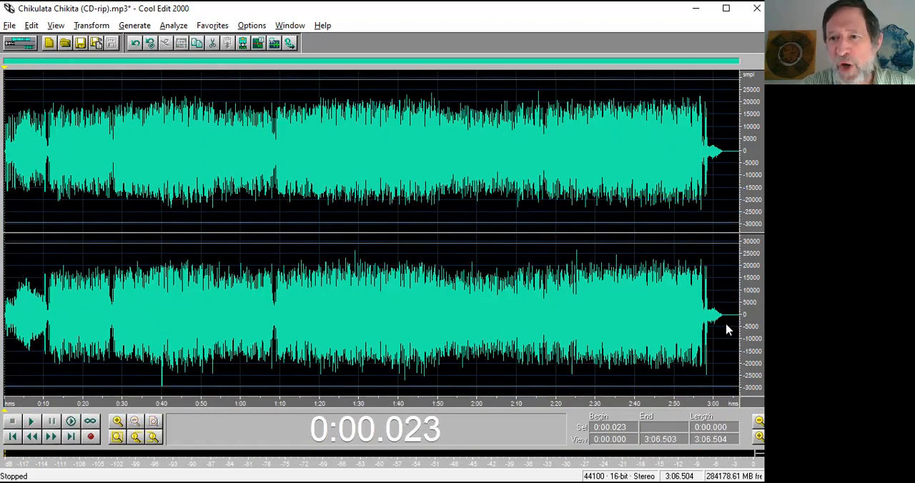
left_click_drag(724, 327, 747, 328)
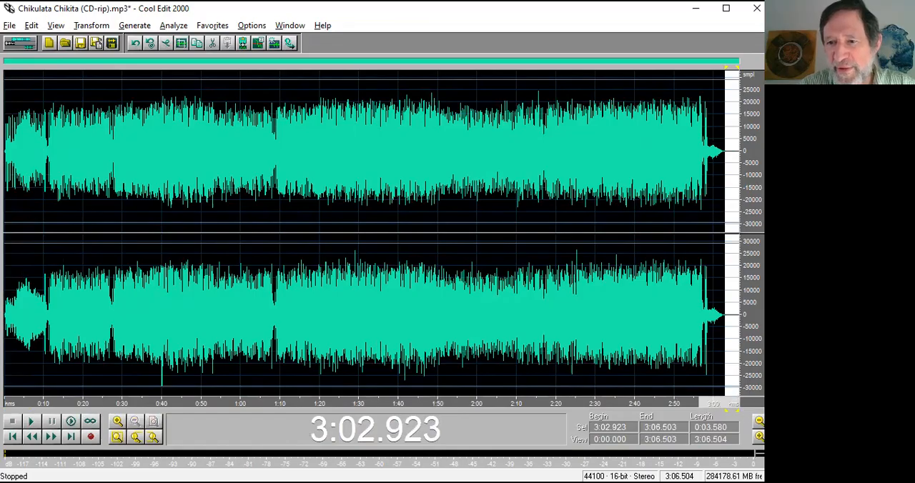
left_click_drag(700, 404, 739, 404)
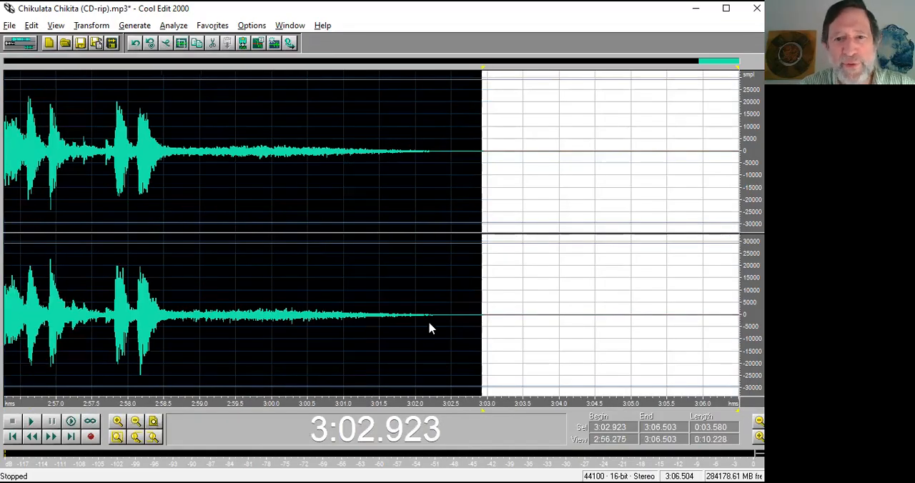
left_click_drag(439, 320, 741, 286)
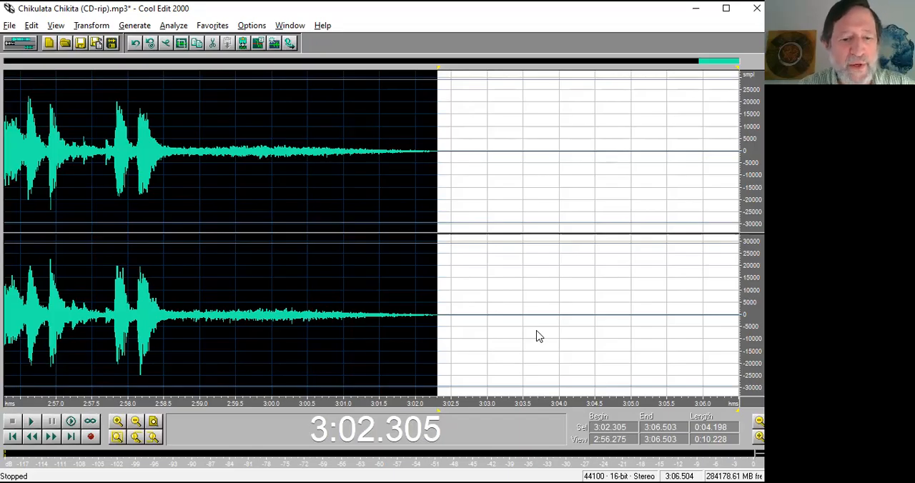
key("alt+g")
key("s")
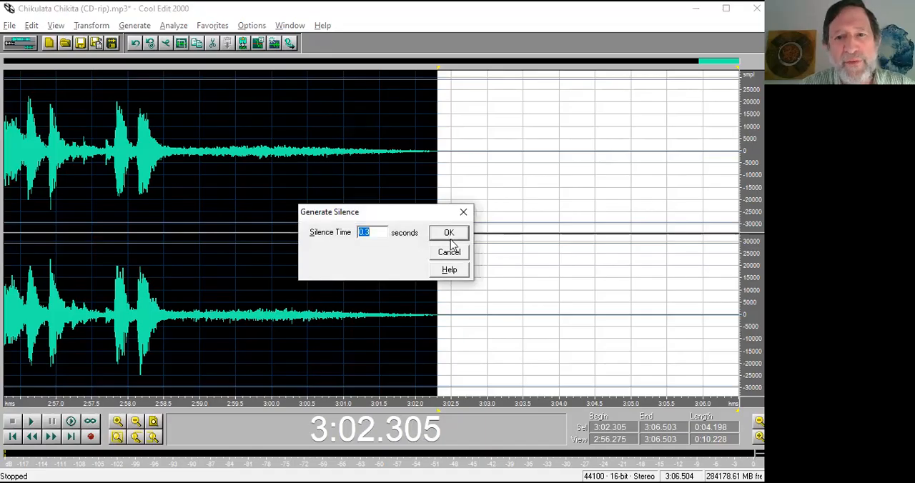
left_click(449, 255)
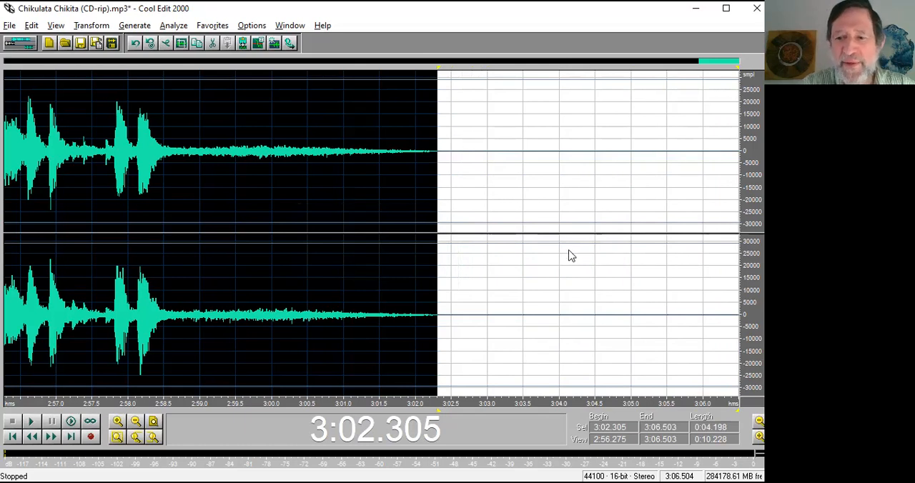
key("Delete")
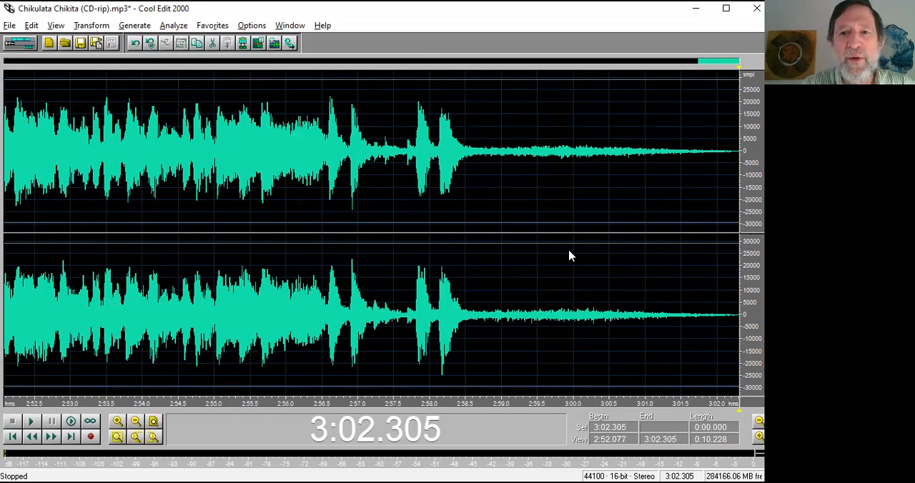
Play the trimmed ending of the track from about 2:57.9.
left_click(421, 342)
key("space")
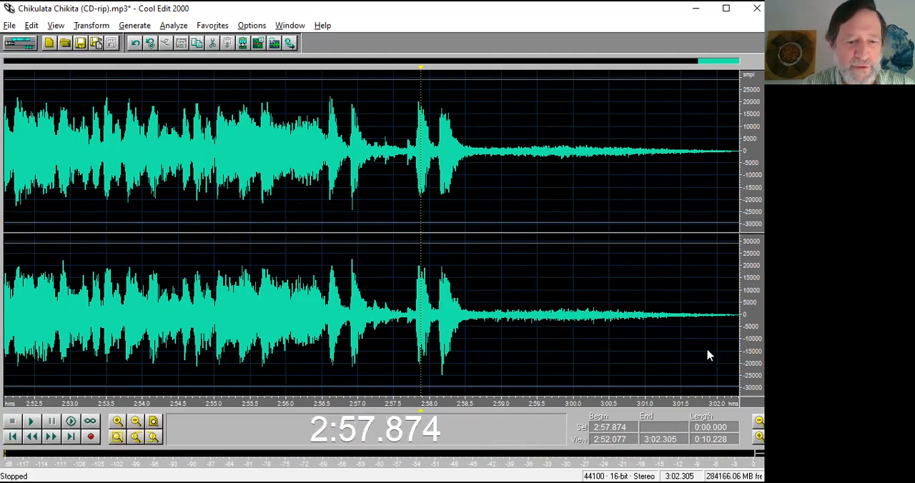
key("alt+Tab")
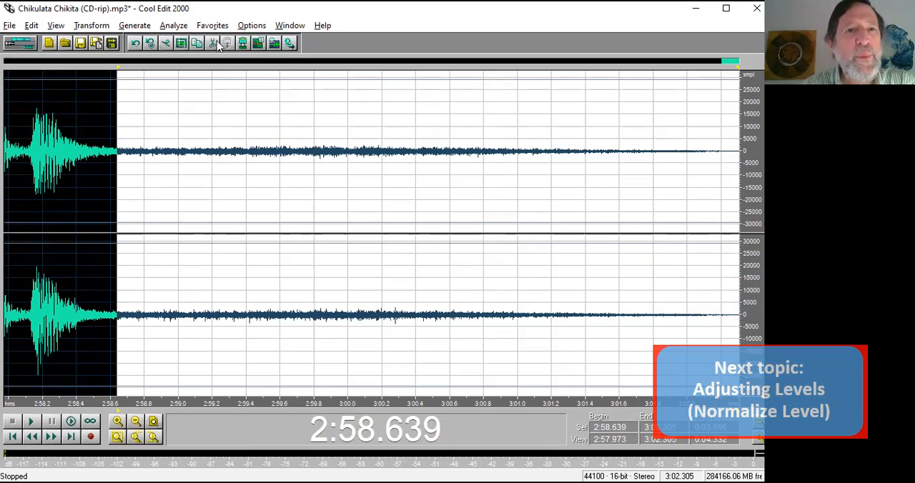
Normalize the displayed ending section from 2:57.973 to 3:02.305 to 70%, briefly viewing the level in decibels format.
left_click(140, 27)
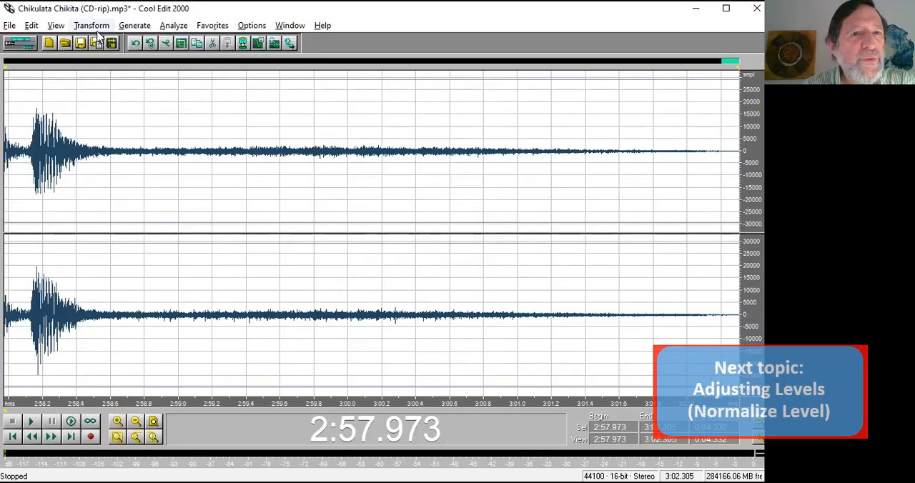
left_click(101, 29)
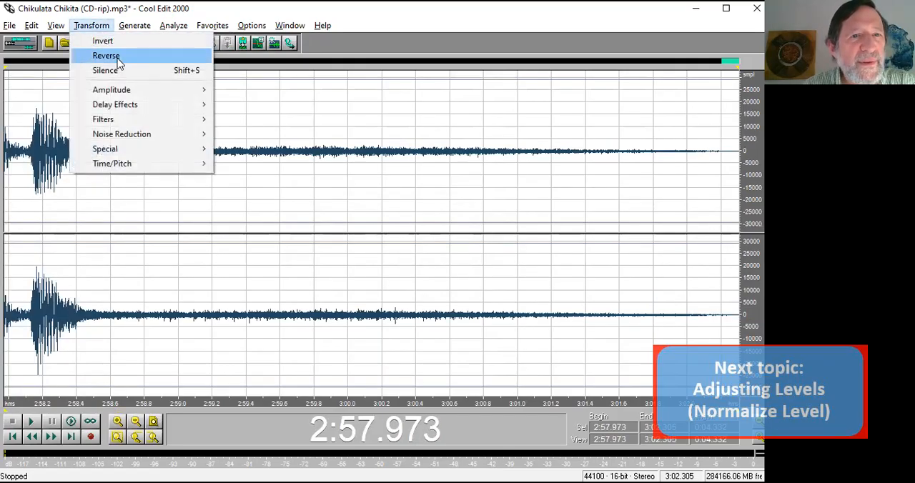
mouse_move(119, 90)
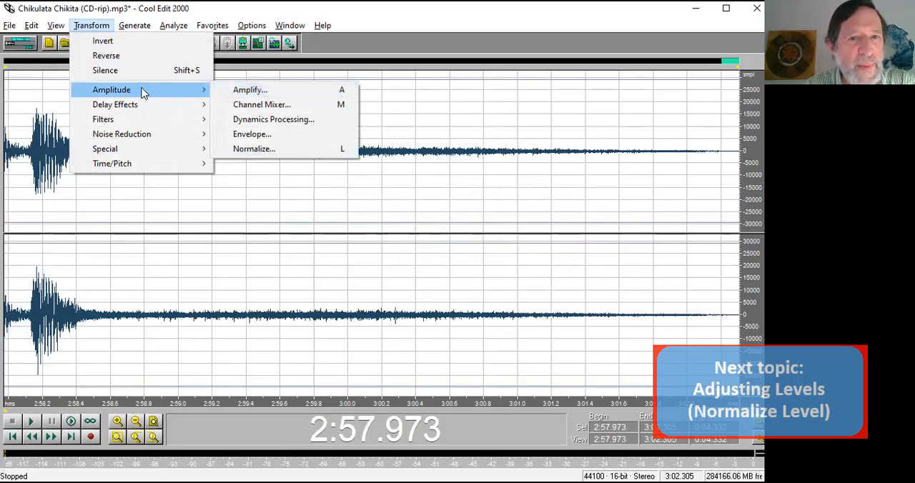
left_click(245, 149)
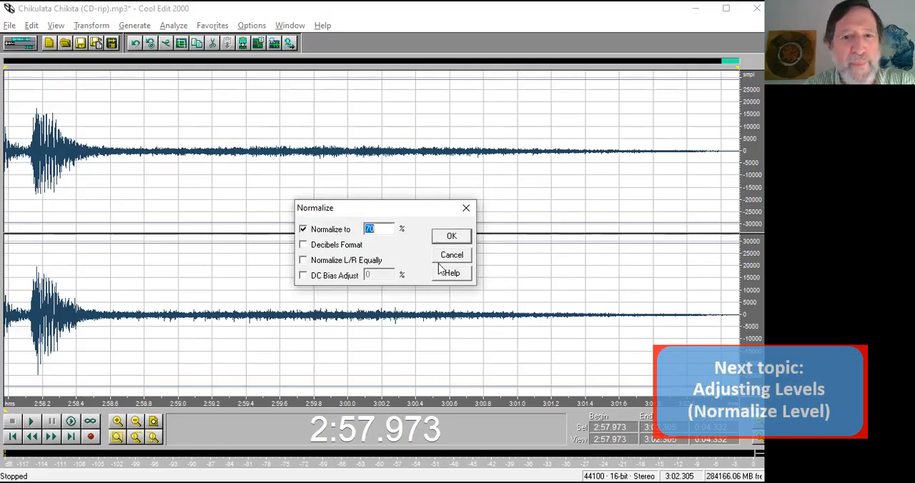
left_click(337, 246)
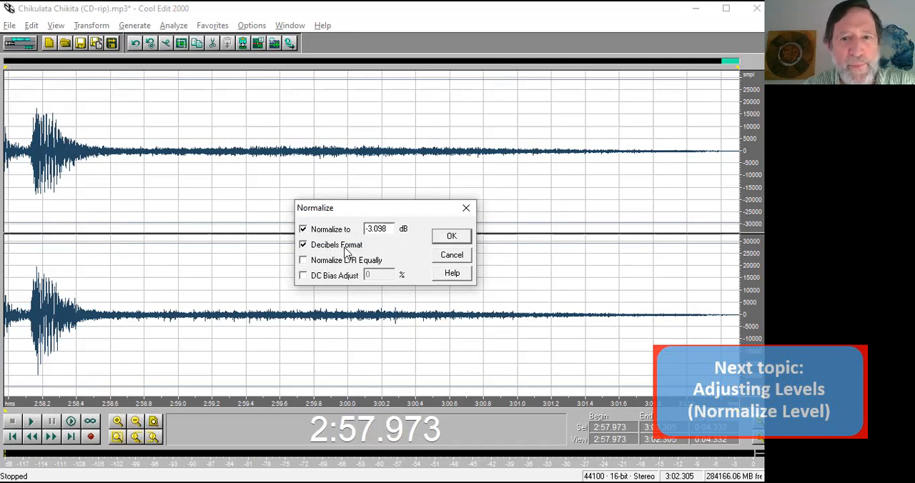
left_click(344, 247)
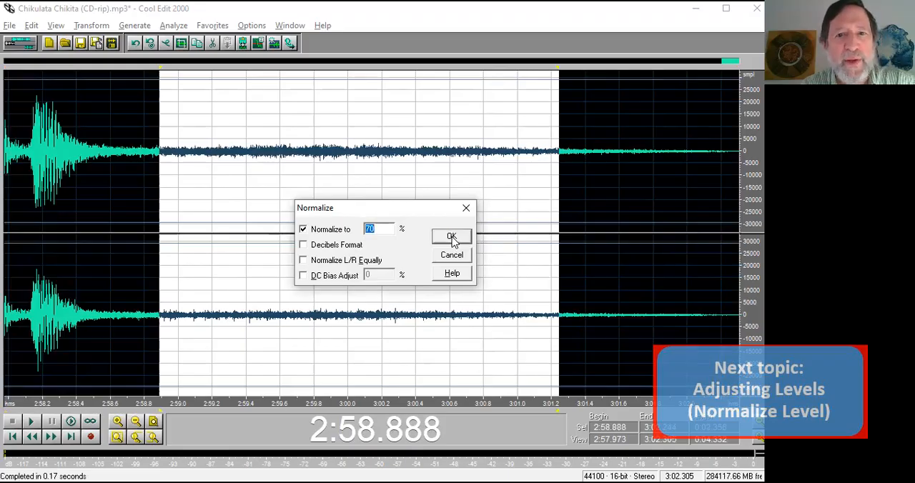
left_click(452, 236)
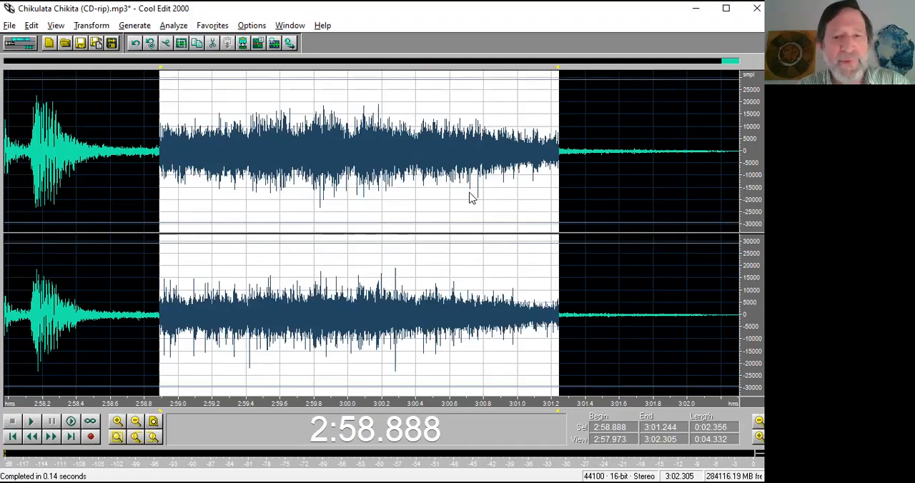
Undo the normalization of the selected section from 2:58.888 to 3:01.244.
key("ctrl+z")
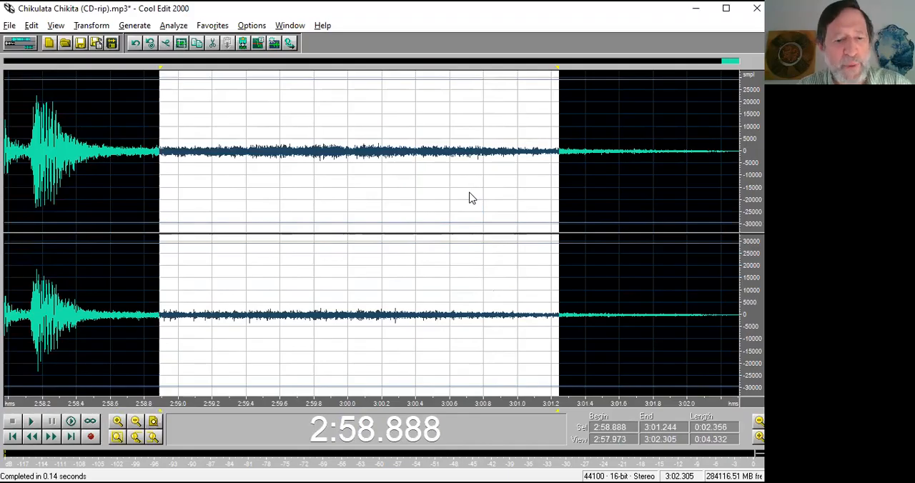
key("ctrl+backslash")
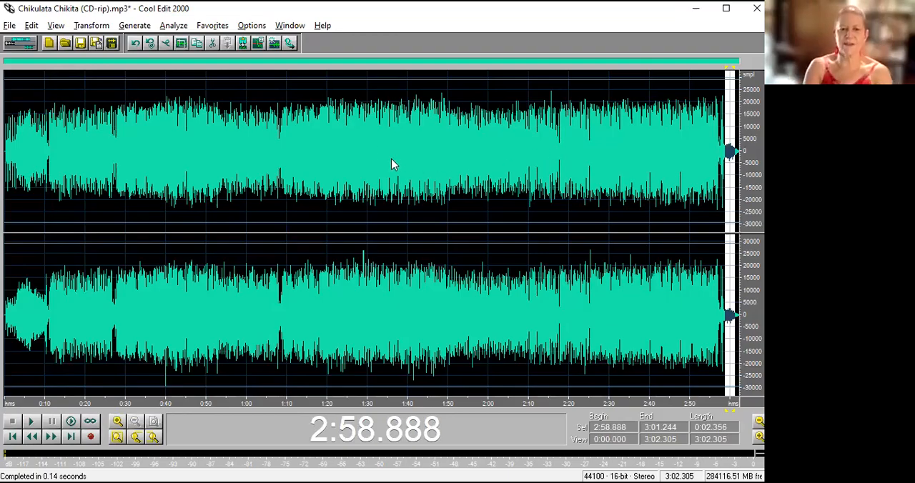
View the available amplitude effects, check the overview slide in PowerPoint, and return to Cool Edit 2000.
left_click(93, 25)
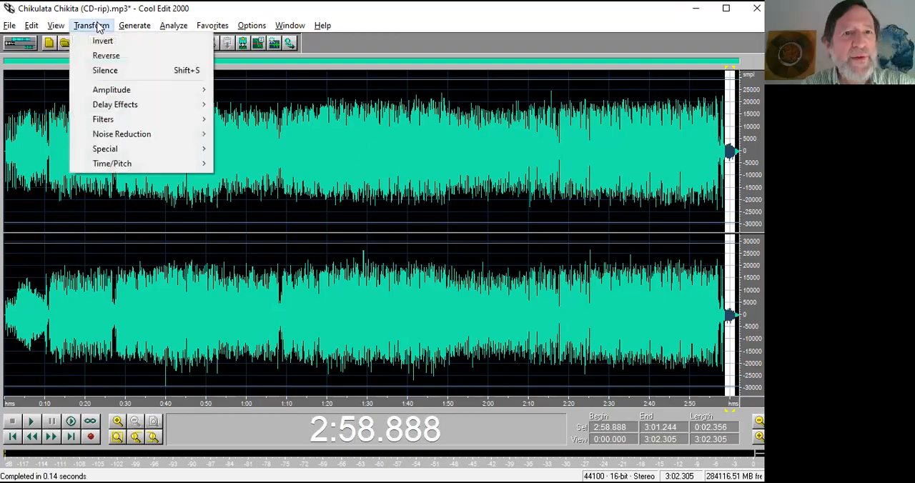
mouse_move(151, 90)
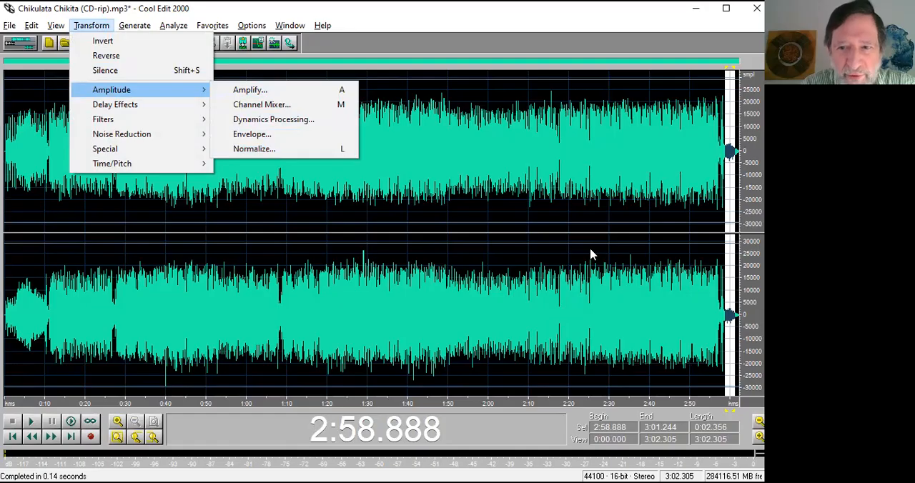
left_click(351, 16)
key("alt+Tab")
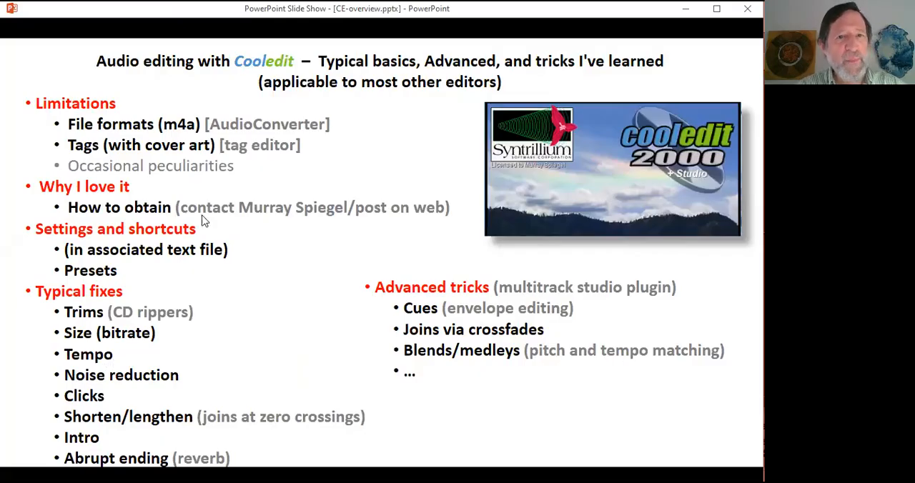
key("alt+Tab")
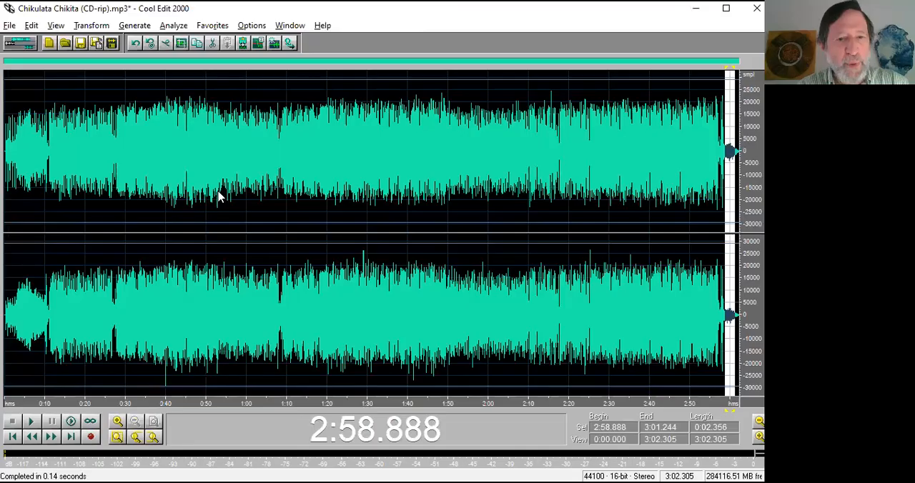
Close the Chikulata Chikita waveform and open Hambo - Liten Karin.mp3 and Hambo.mp3 together from the CE-demo folder.
key("ctrl+w")
left_click(388, 275)
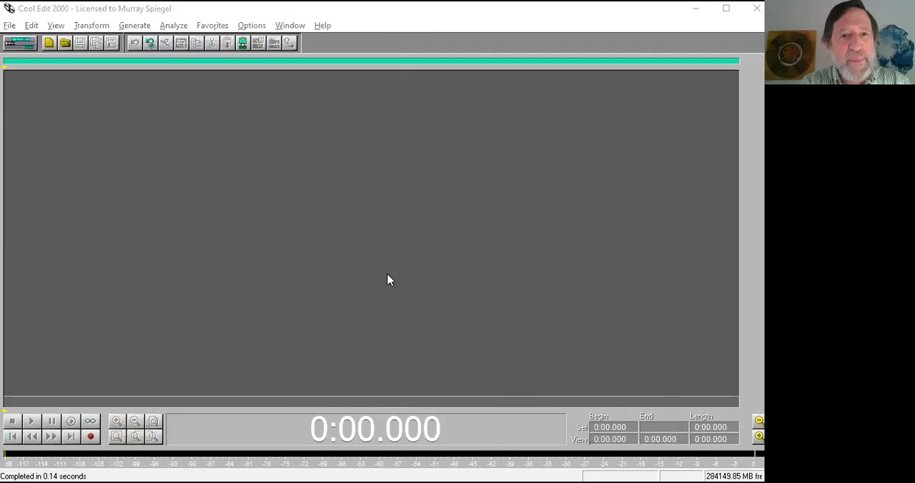
key("ctrl+o")
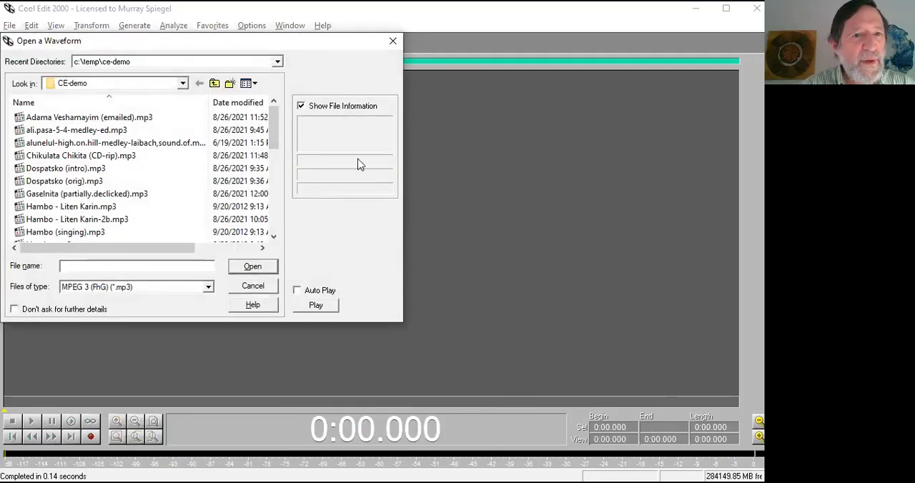
left_click(93, 208)
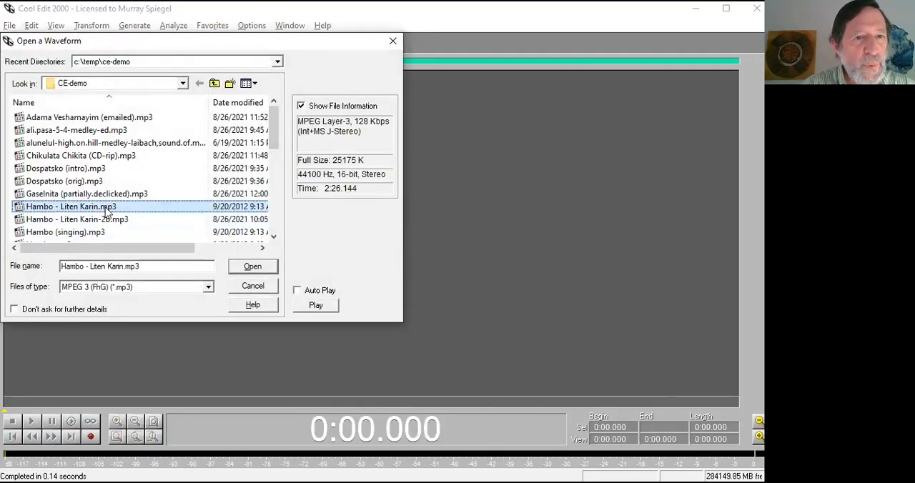
scroll(100, 214, "down", 1)
left_click(81, 208, "ctrl")
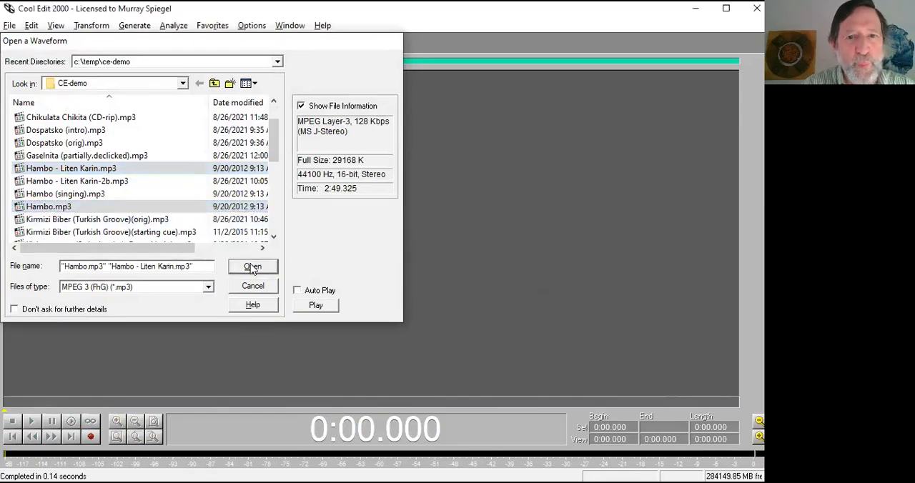
left_click(252, 266)
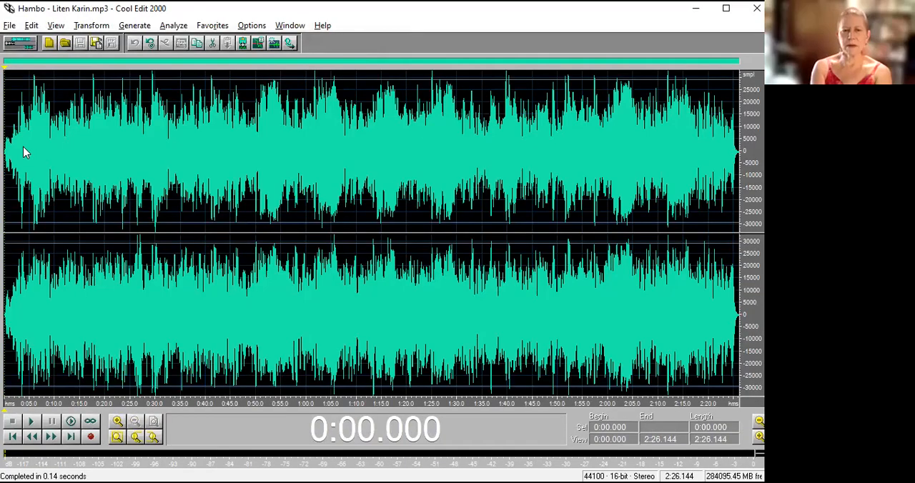
left_click(320, 296)
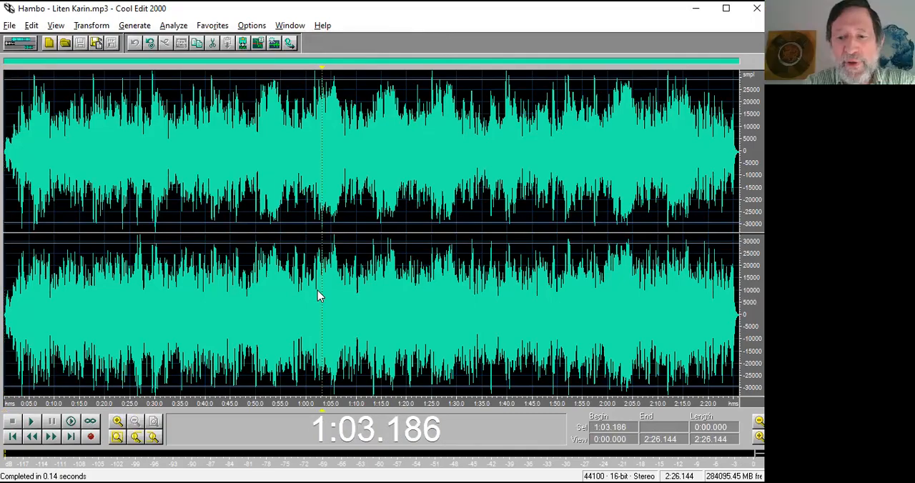
View the empty multitrack session and return to the Hambo - Liten Karin.mp3 waveform.
key("F12")
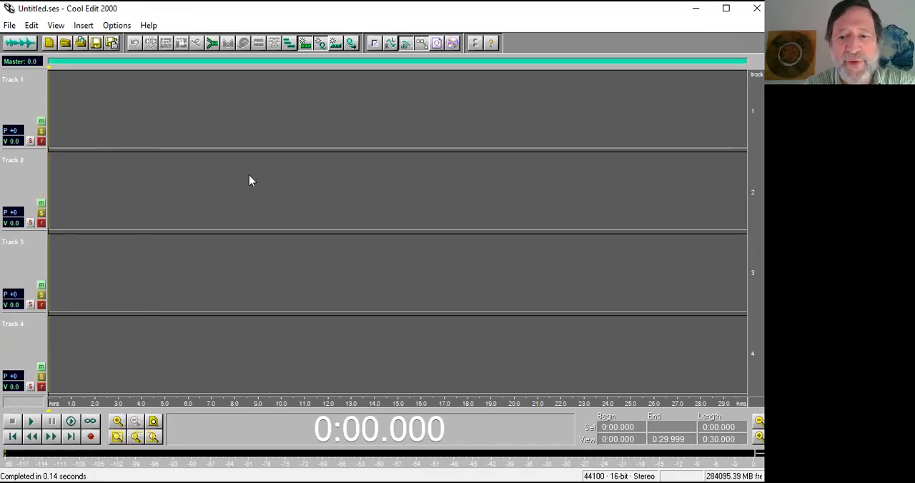
key("F12")
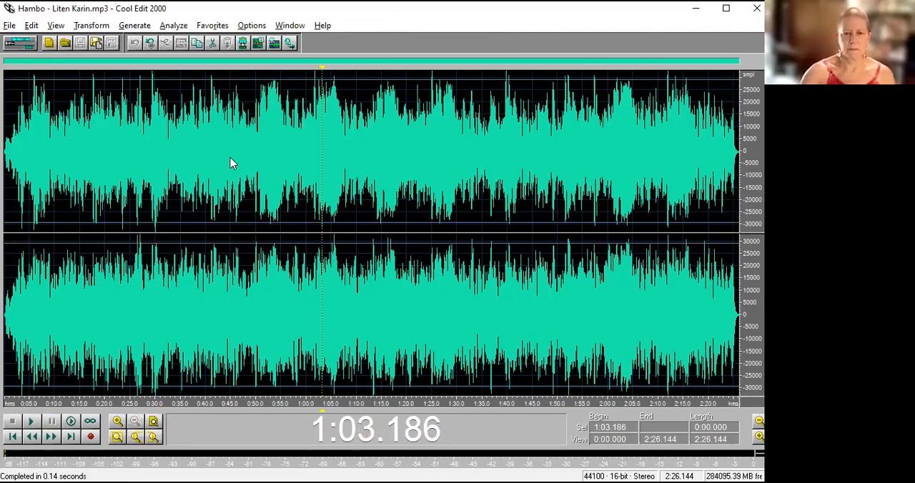
Play short excerpts of Hambo - Liten Karin.mp3 from 0:03.072 and of Hambo.mp3 from its beginning.
left_click(19, 164)
key("space")
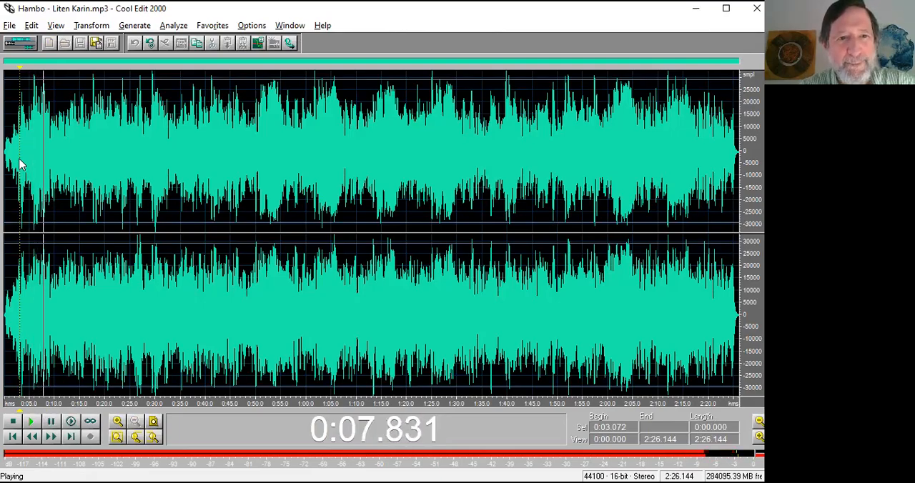
key("space")
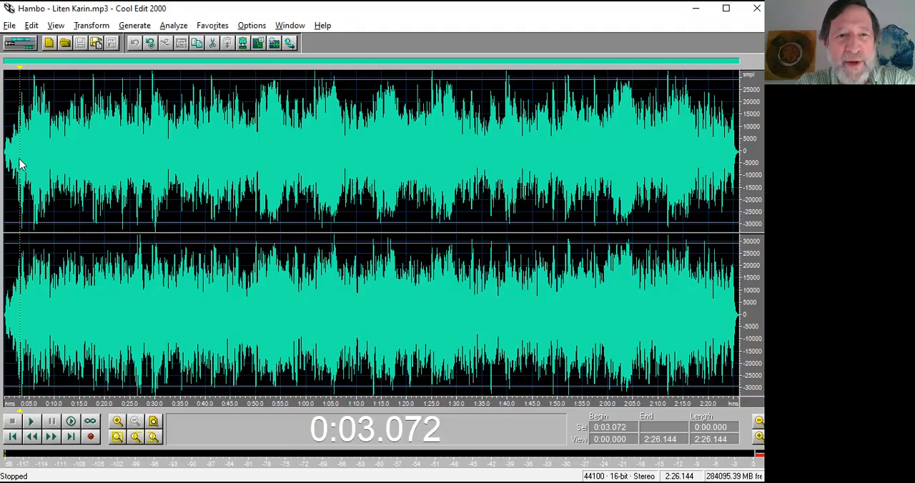
key("ctrl+Tab")
key("space")
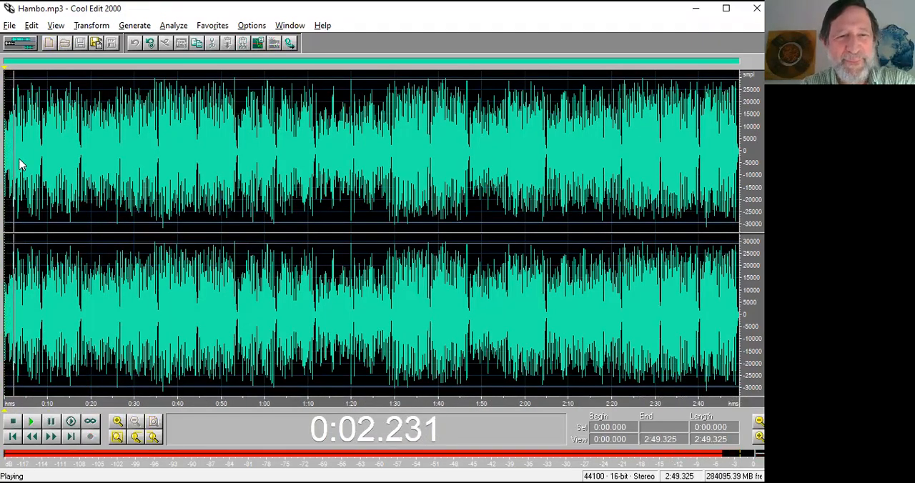
key("space")
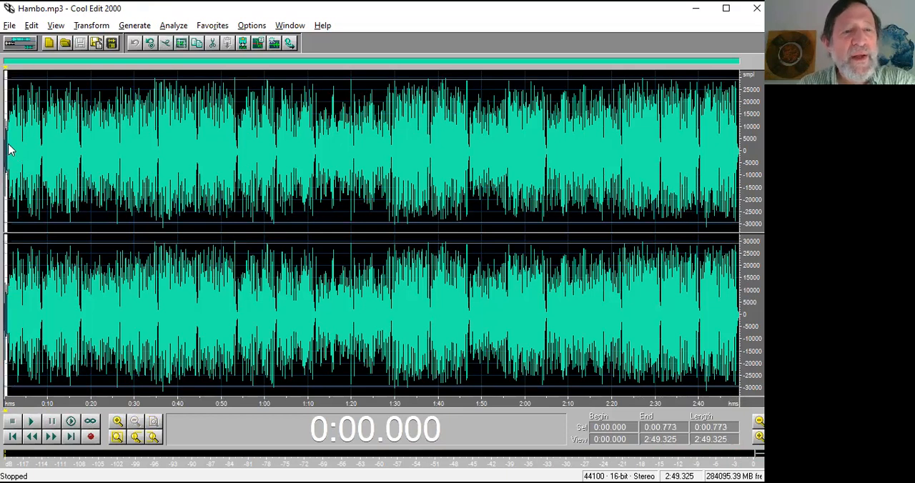
Try selecting the section of Hambo.mp3 from 0:08.357 to 2:16.822, and select the whole waveform instead.
double_click(6, 148)
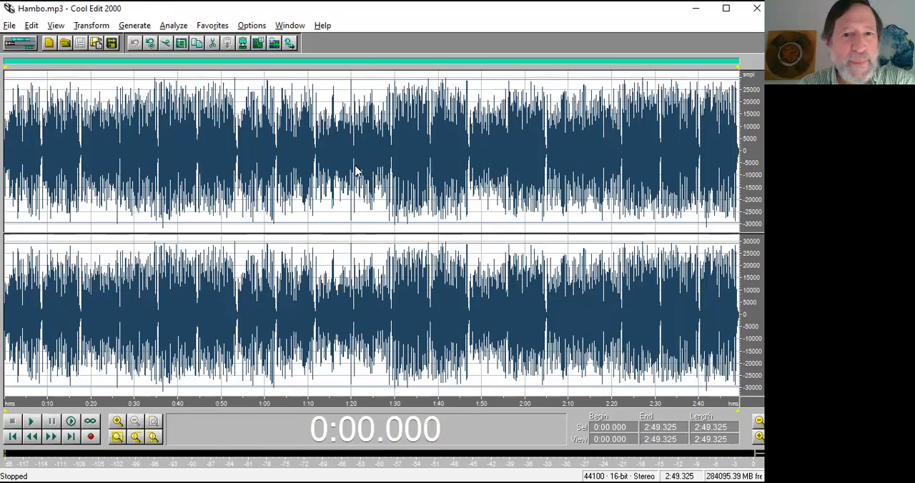
left_click(453, 154)
double_click(453, 154)
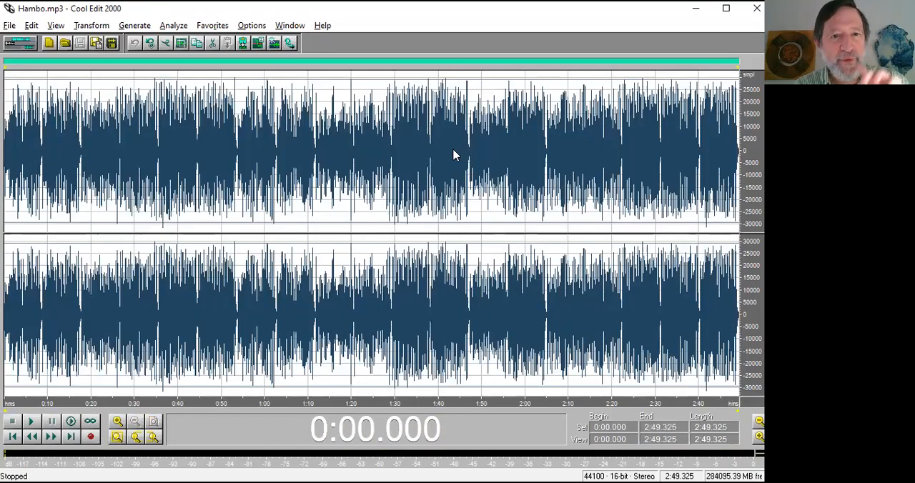
left_click_drag(41, 143, 598, 151)
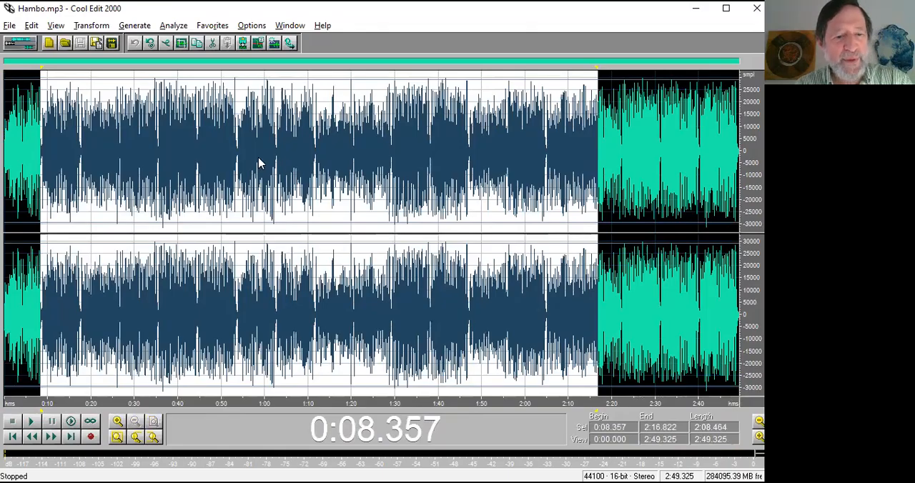
double_click(167, 167)
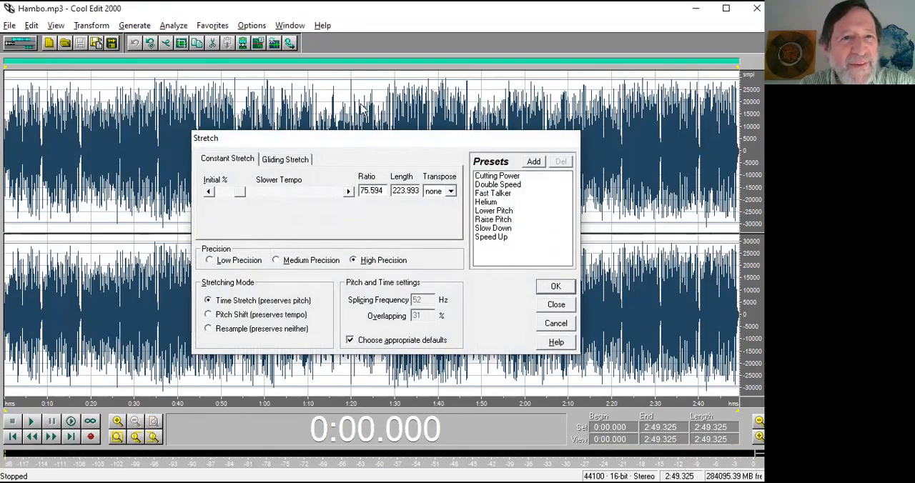
Close the Stretch settings and view the available transform effects, including the Time/Pitch Stretch effect.
left_click(575, 143)
left_click(99, 29)
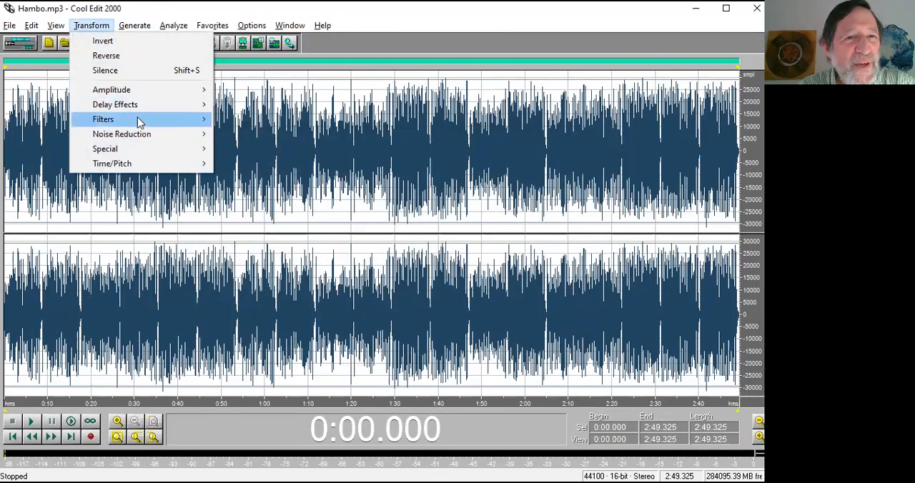
mouse_move(123, 165)
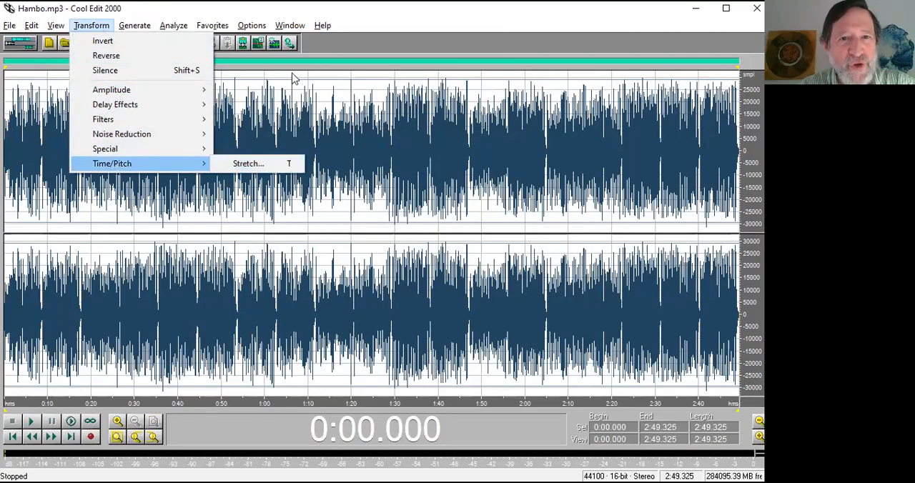
left_click(292, 13)
left_click(361, 191)
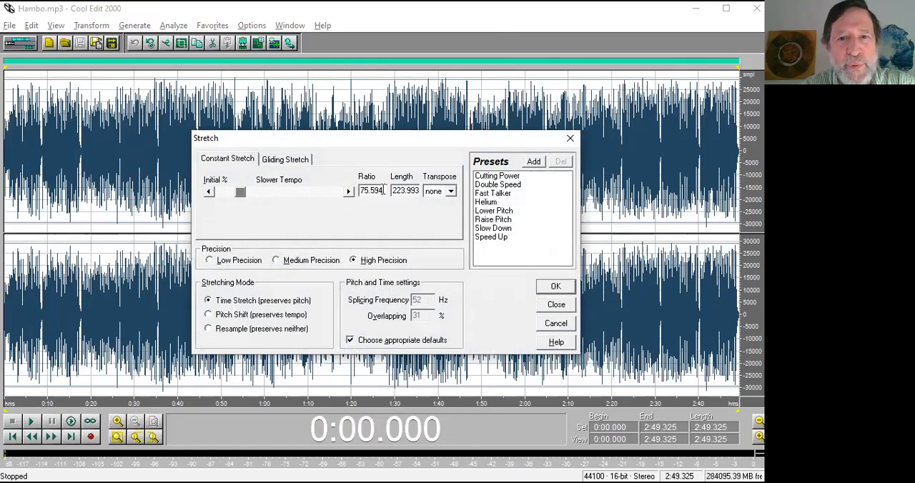
left_click_drag(383, 190, 357, 191)
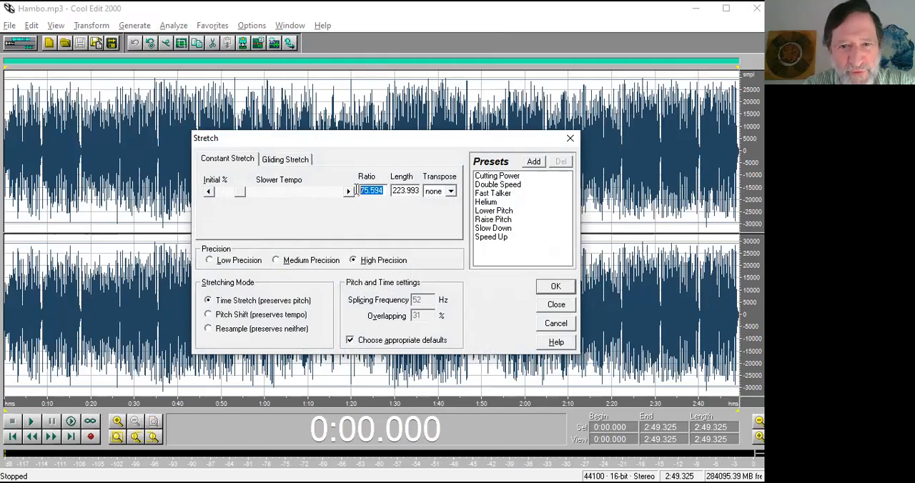
type("80")
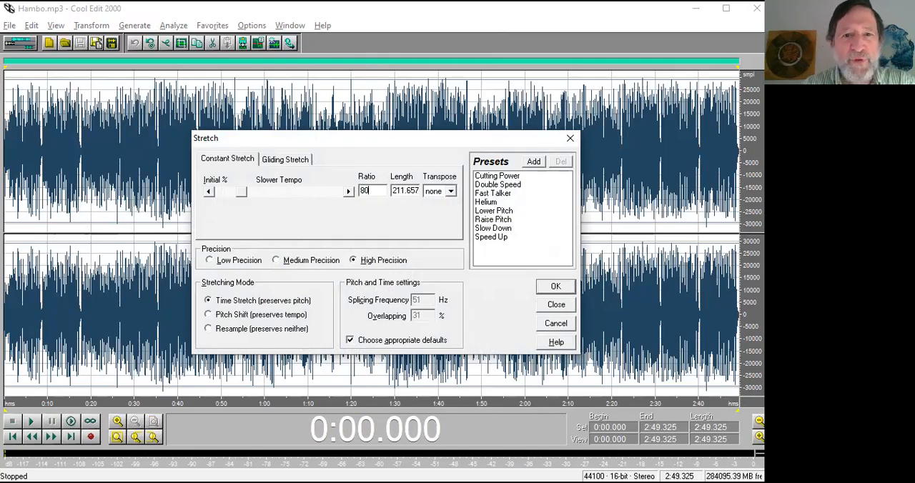
left_click(556, 324)
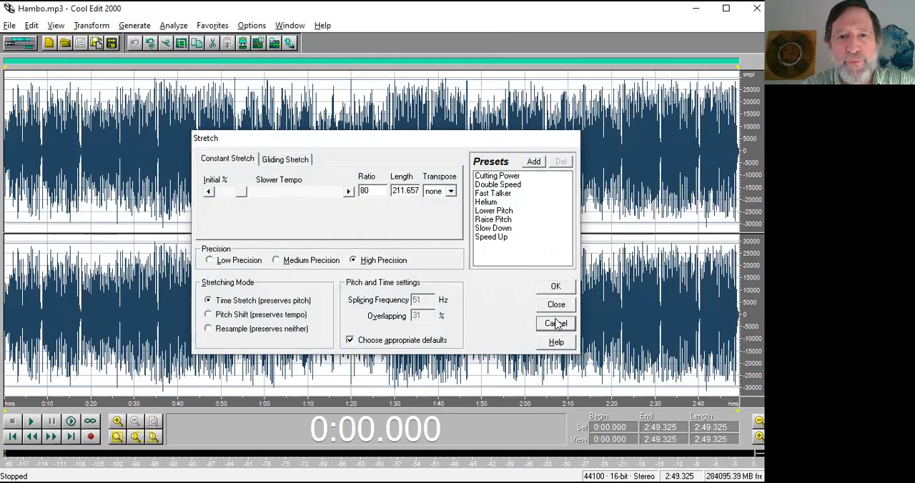
Stretch the section of Hambo.mp3 from 0:08.667 to 0:24.145 at a constant ratio of 85, preserving pitch with high precision.
left_click(96, 164)
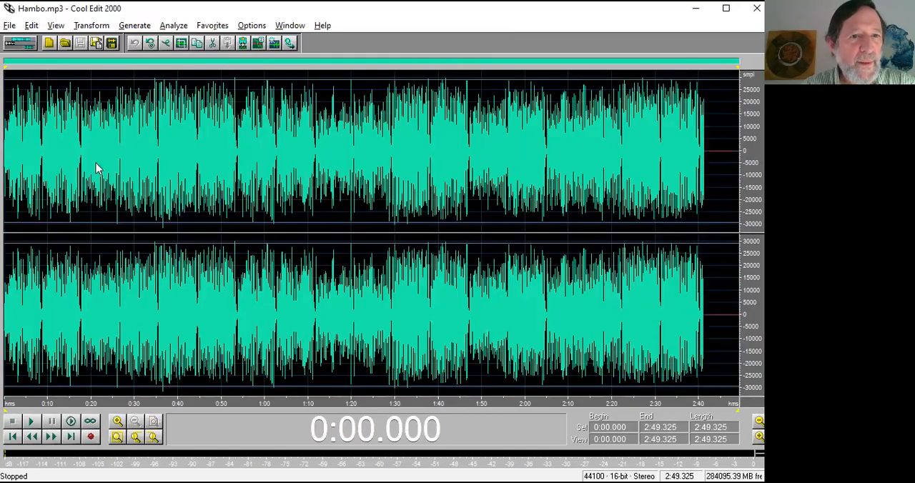
left_click_drag(41, 164, 109, 163)
key("F2")
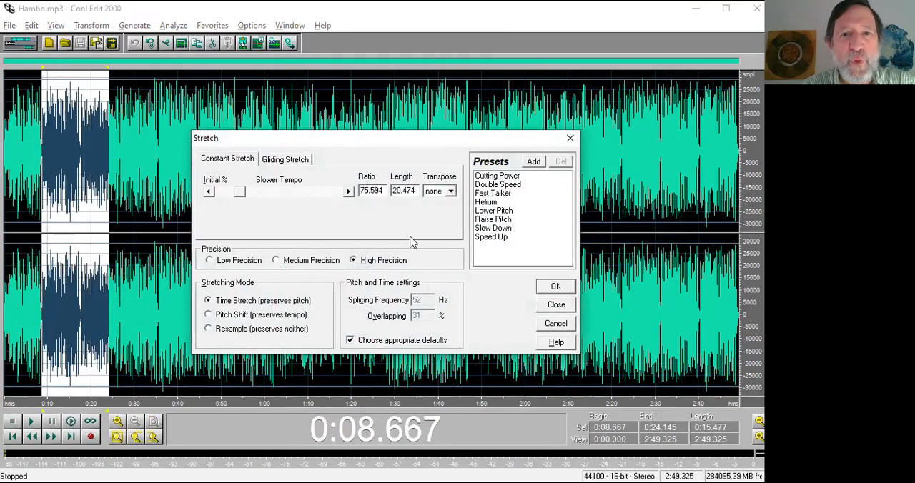
key("Tab")
type("85")
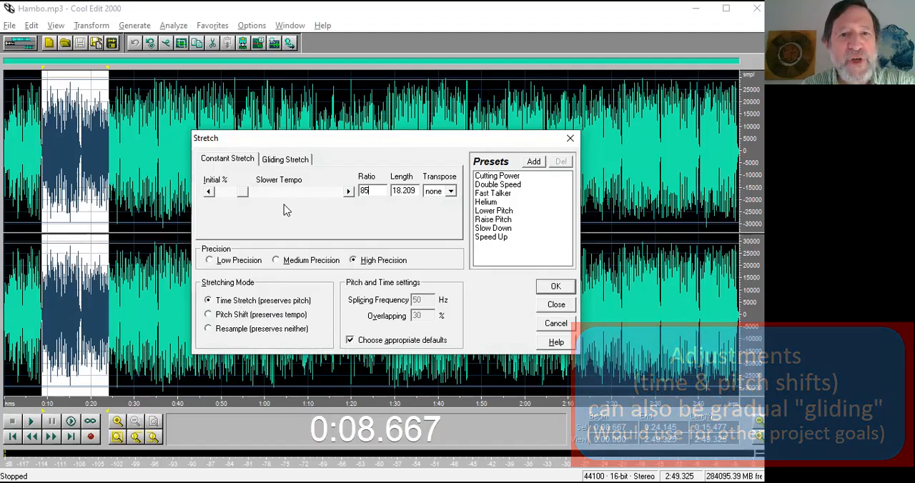
left_click(555, 288)
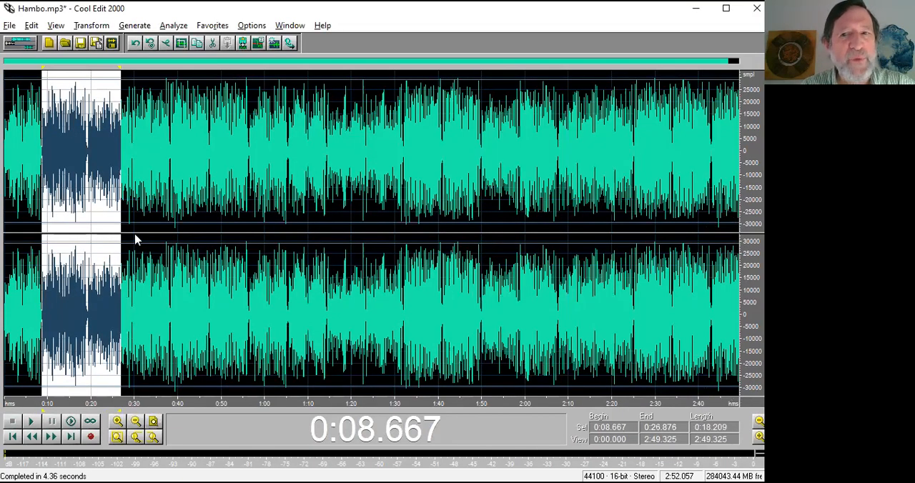
Play the beginning of the stretched section, and play the unstretched music from 0:27.550 to compare the tempo.
key("space")
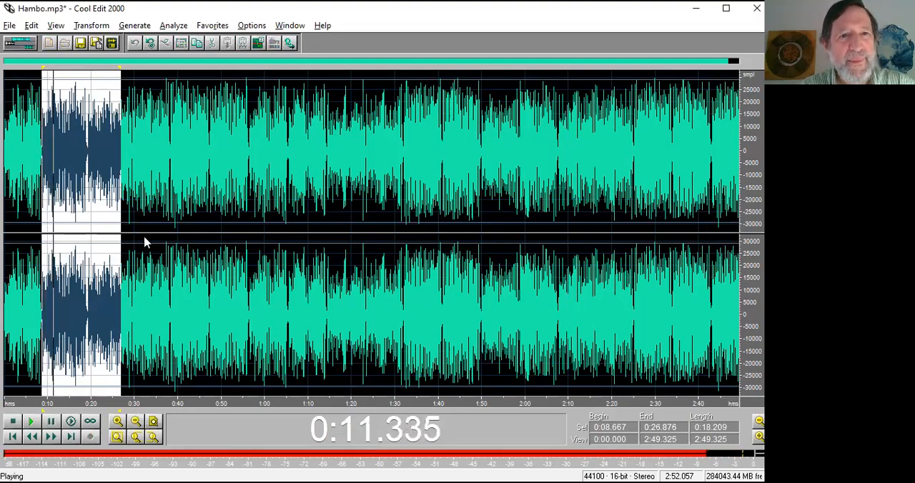
key("space")
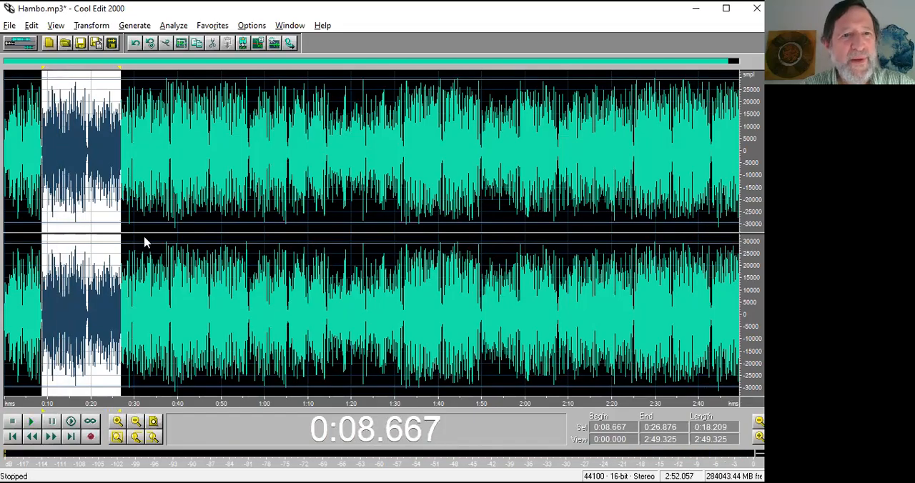
left_click(124, 221)
key("space")
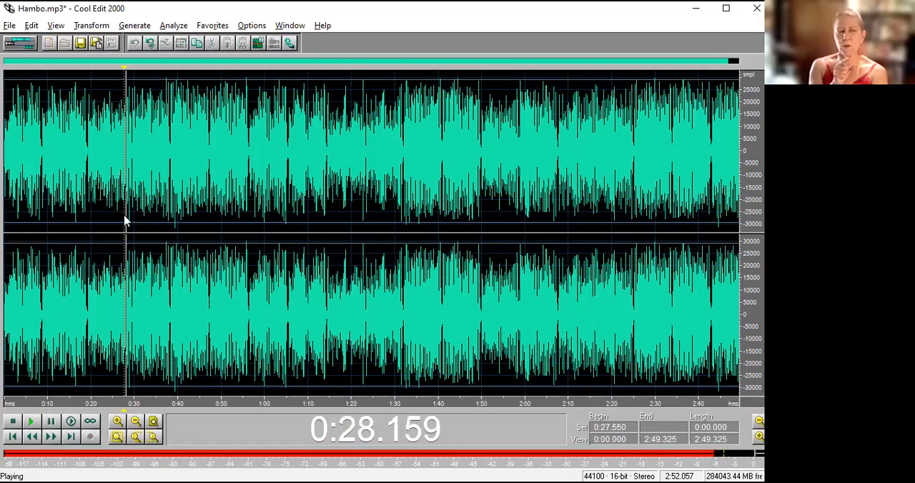
key("space")
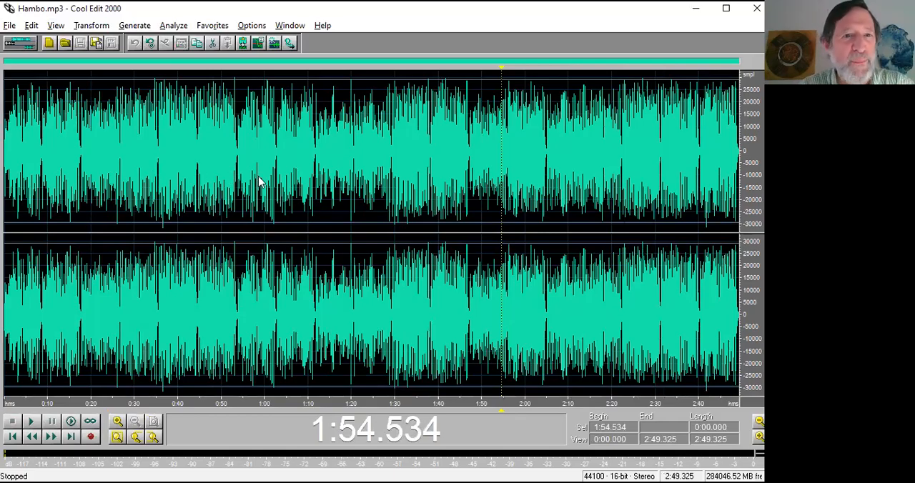
Select the section of Hambo.mp3 from 0:17.180 to 0:29.252 and play an excerpt of it.
left_click_drag(79, 169, 132, 169)
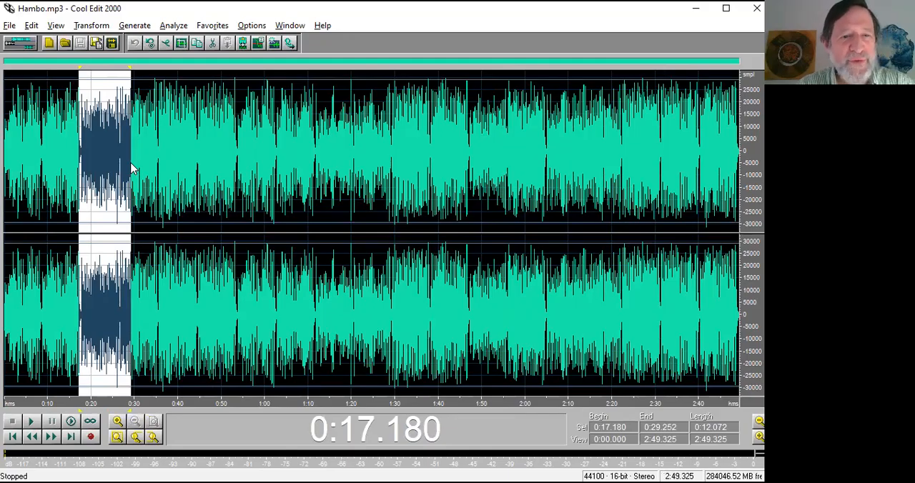
key("space")
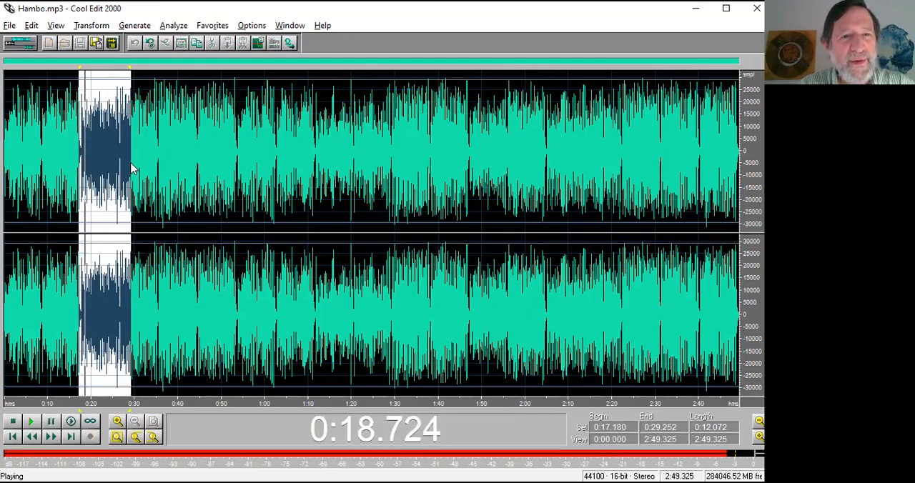
key("space")
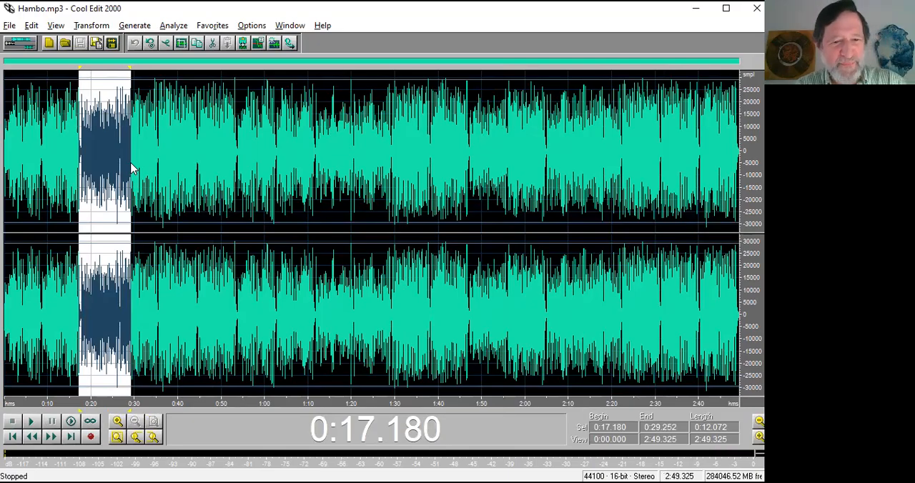
Close both Hambo waveforms and open noise-Fatise Kolo.mp3.
key("ctrl+w")
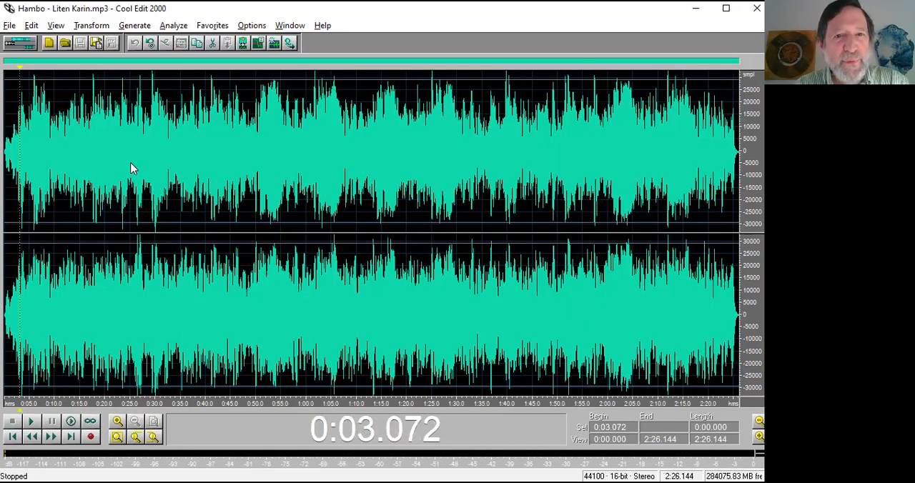
key("ctrl+w")
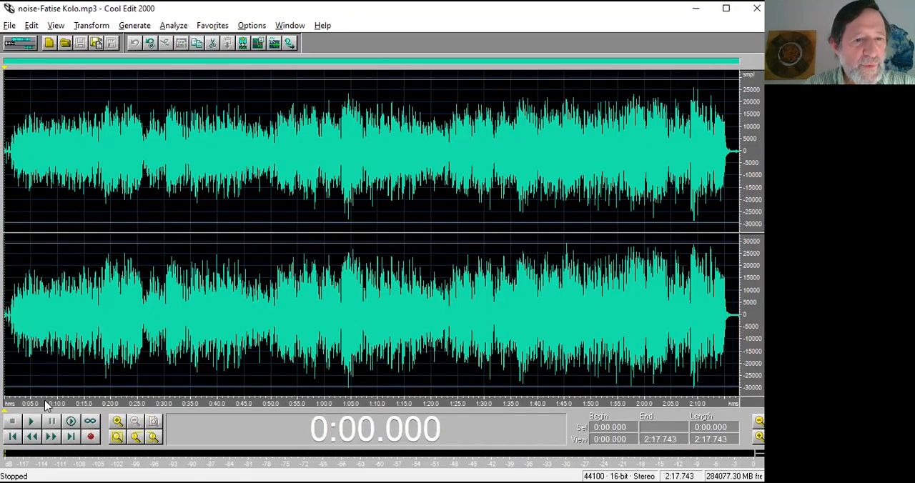
Play the noisy opening of noise-Fatise Kolo.mp3 from 0:00.073, showing only the first 4.029 seconds.
left_click_drag(26, 403, 1, 403)
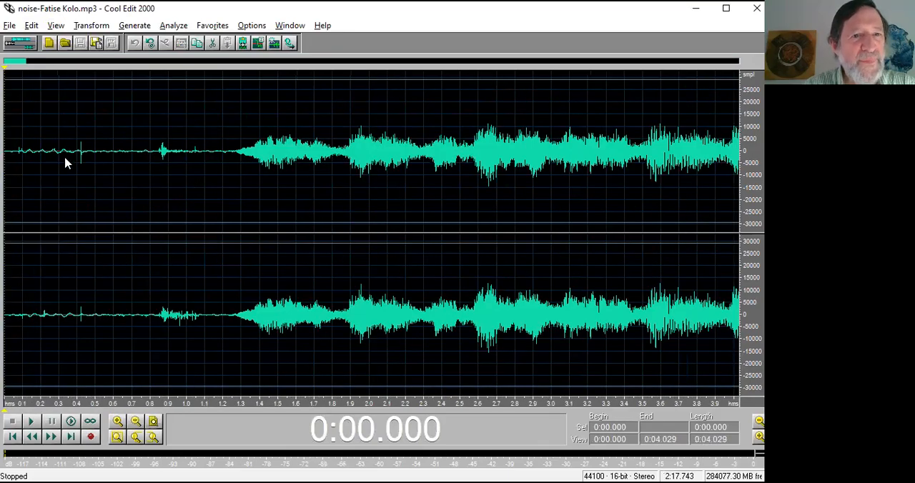
left_click(19, 166)
key("space")
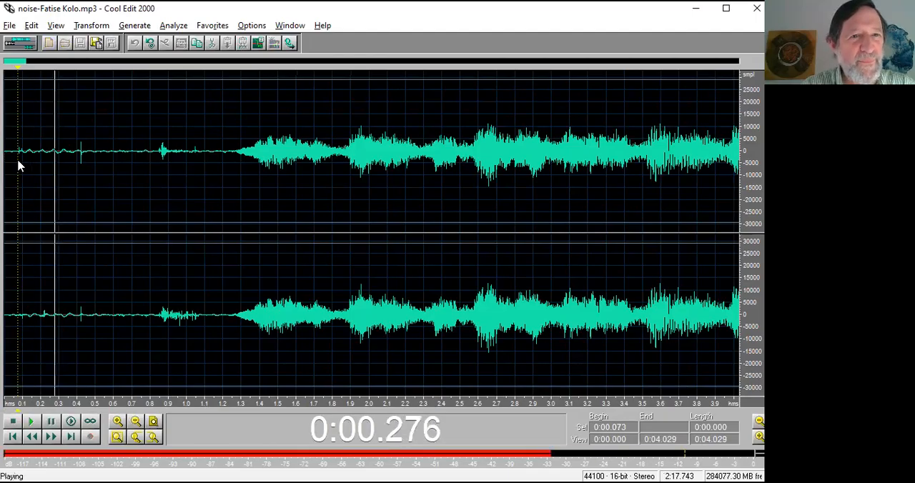
key("space")
Play and try silencing the opening noise from 0:00.044 to 0:01.285, and undo the silencing.
left_click_drag(13, 166, 239, 178)
key("space")
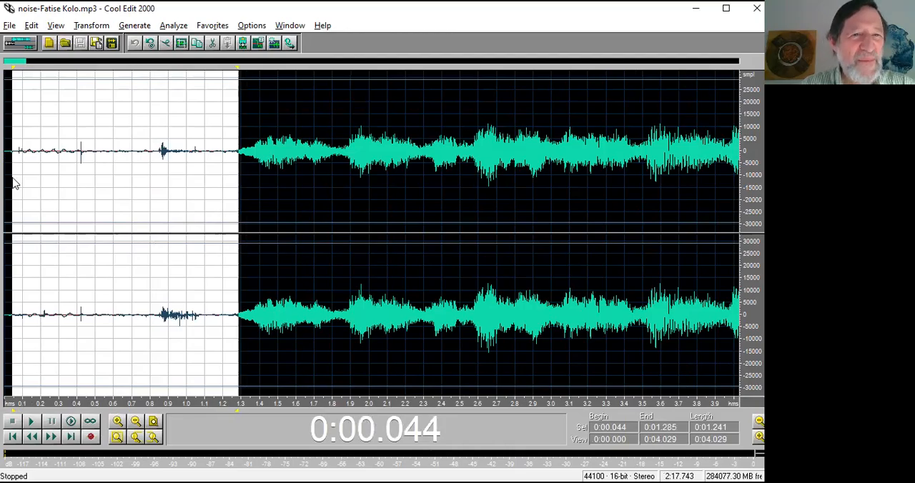
key("space")
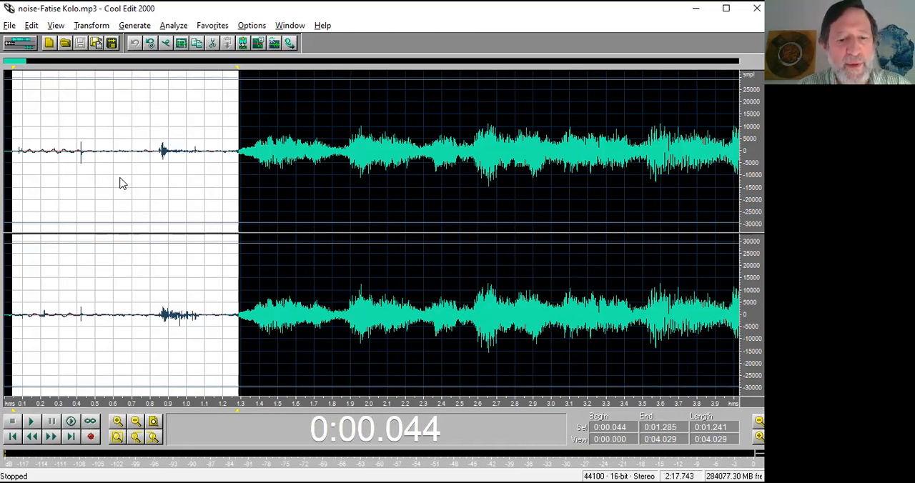
key("s")
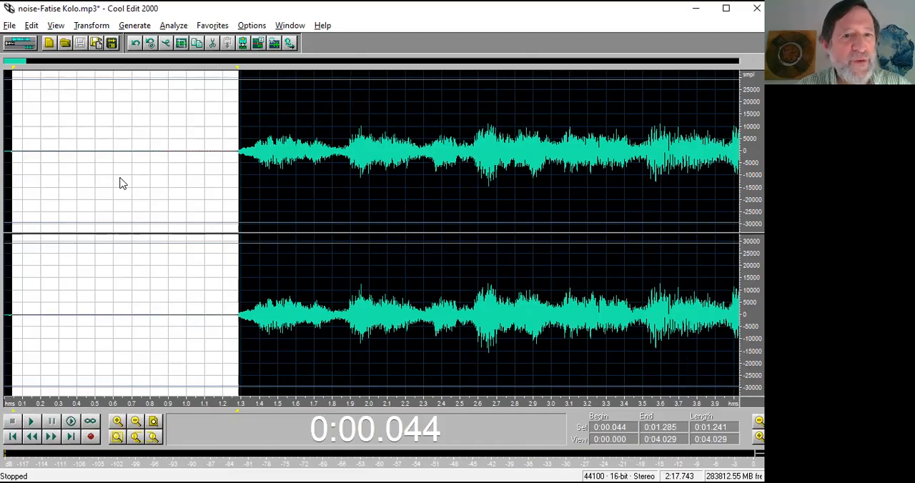
key("ctrl+z")
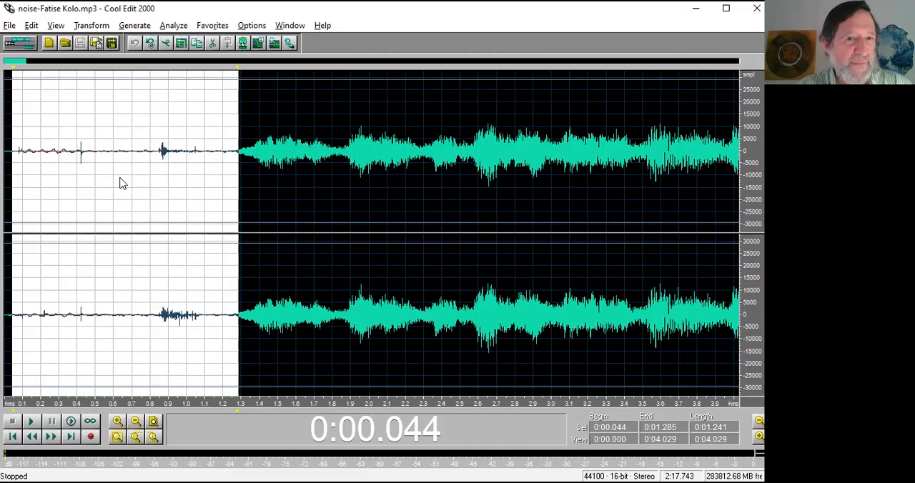
Play the quiet passage before the music from 0:00.917 to 0:01.259, and its noise-only part from 0:01.049.
left_click_drag(172, 159, 233, 159)
key("space")
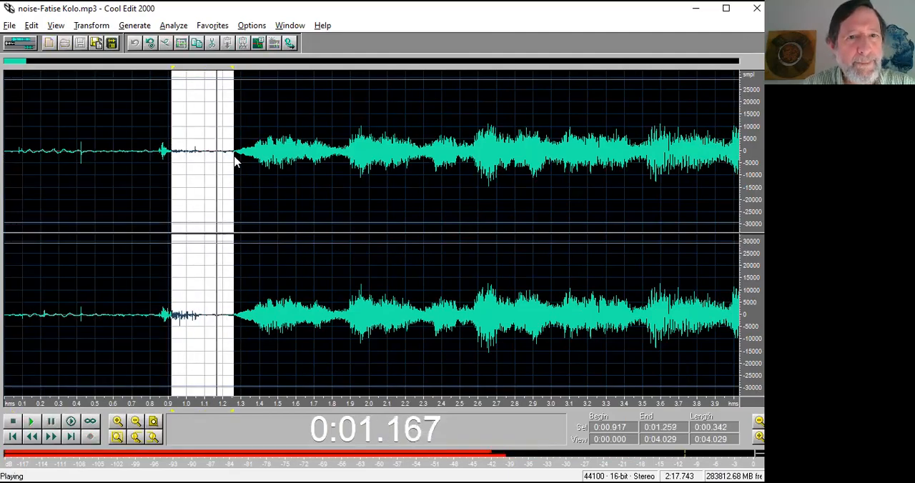
left_click_drag(173, 167, 197, 172)
key("space")
key("space")
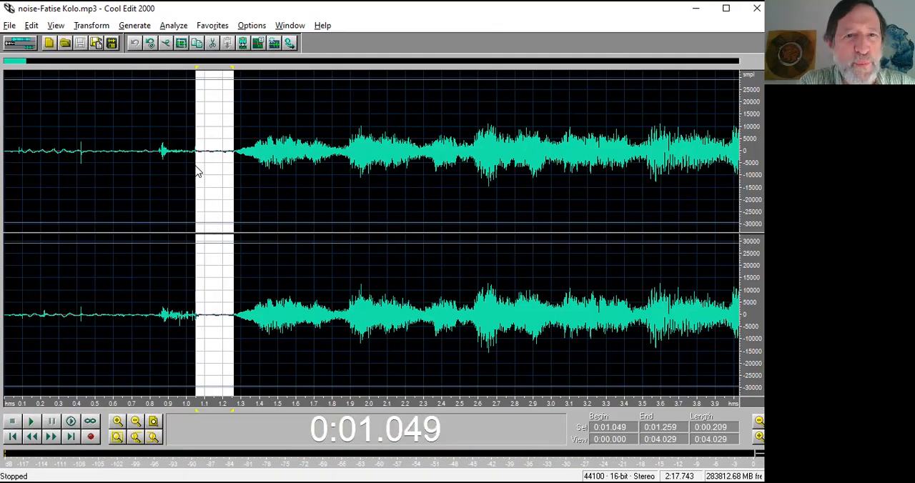
key("space")
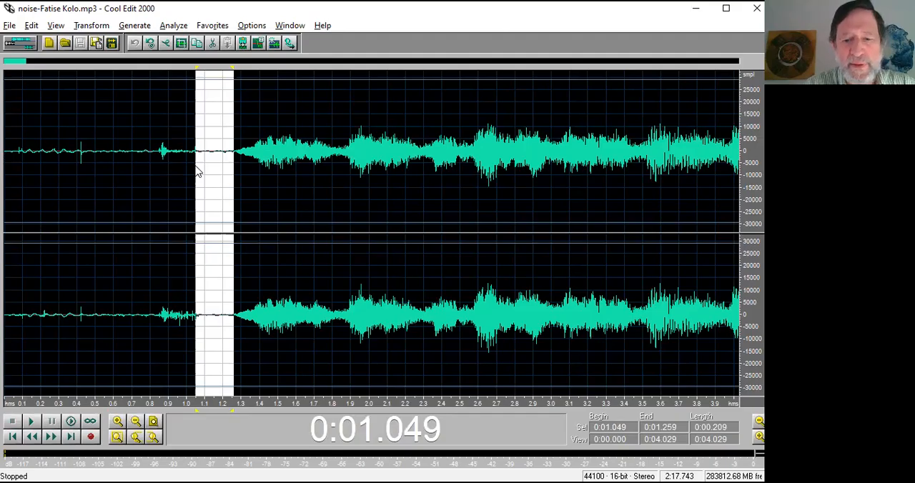
Capture a Noise Reduction profile from the noise-only selection between 0:01.064 and 0:01.263, and close the dialog keeping the profile.
left_click(173, 26)
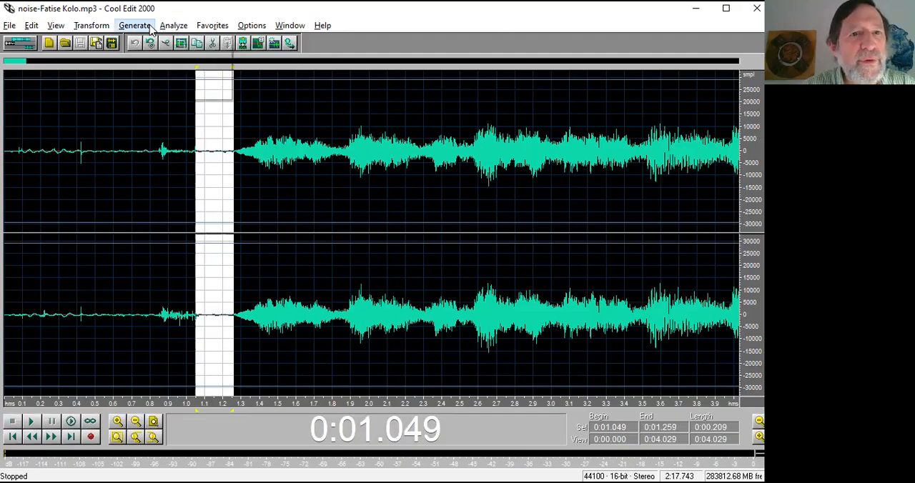
mouse_move(91, 25)
mouse_move(122, 141)
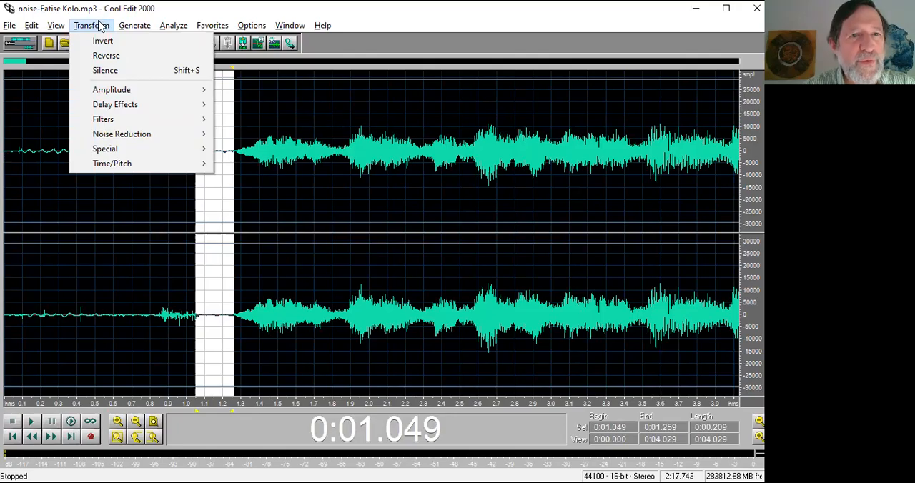
mouse_move(179, 134)
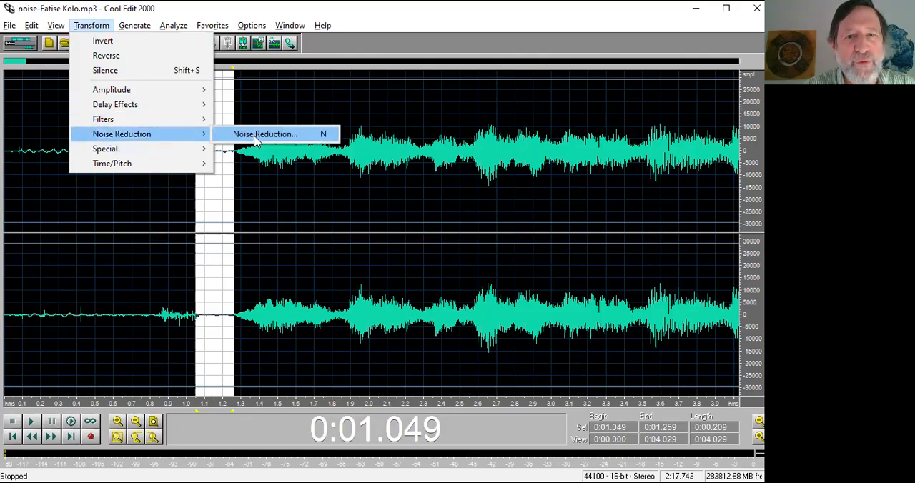
left_click(257, 134)
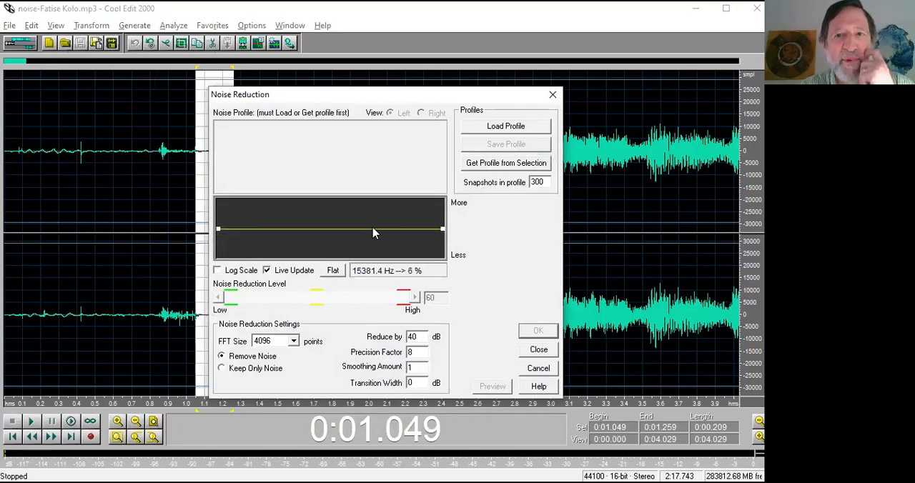
left_click_drag(365, 98, 469, 63)
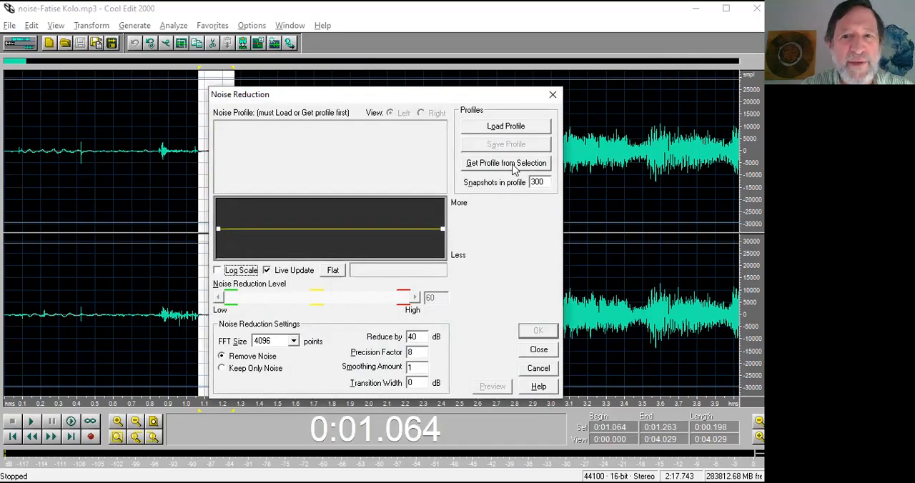
left_click(512, 164)
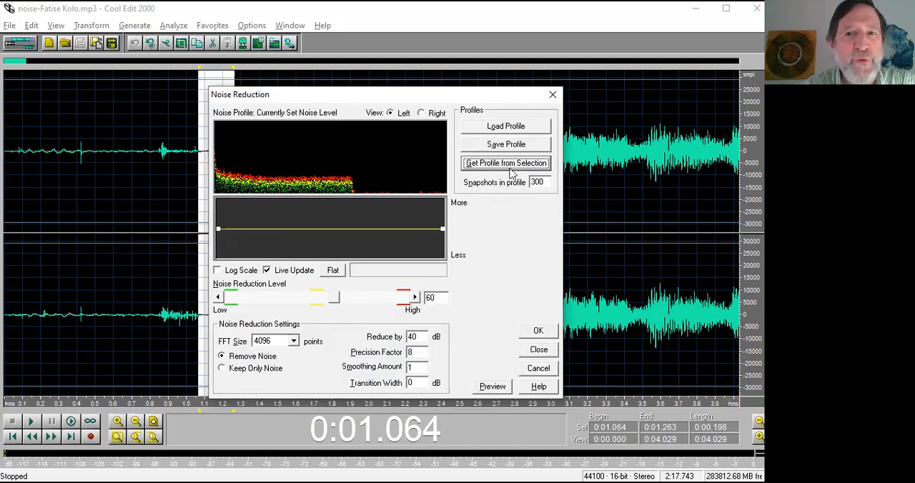
left_click(539, 352)
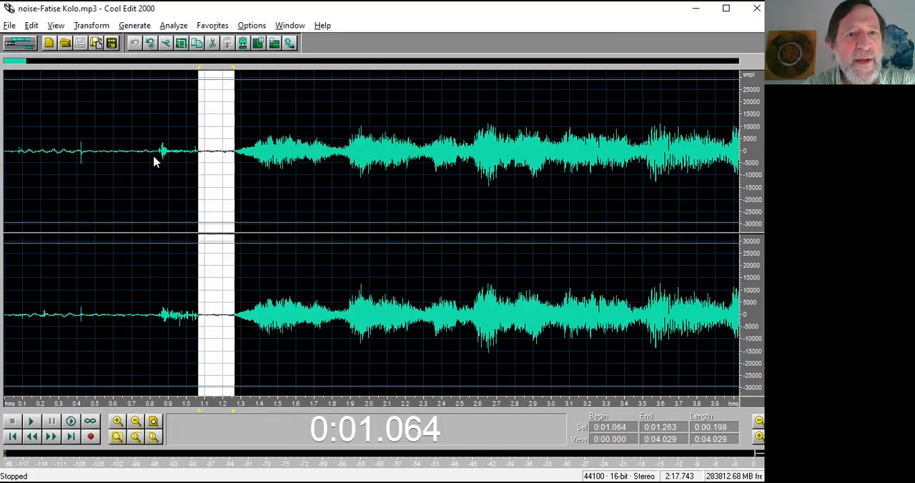
Select 0:01.075 to 0:03.148 for Noise Reduction and set the Noise Reduction Level to 75.
left_click_drag(200, 164, 578, 170)
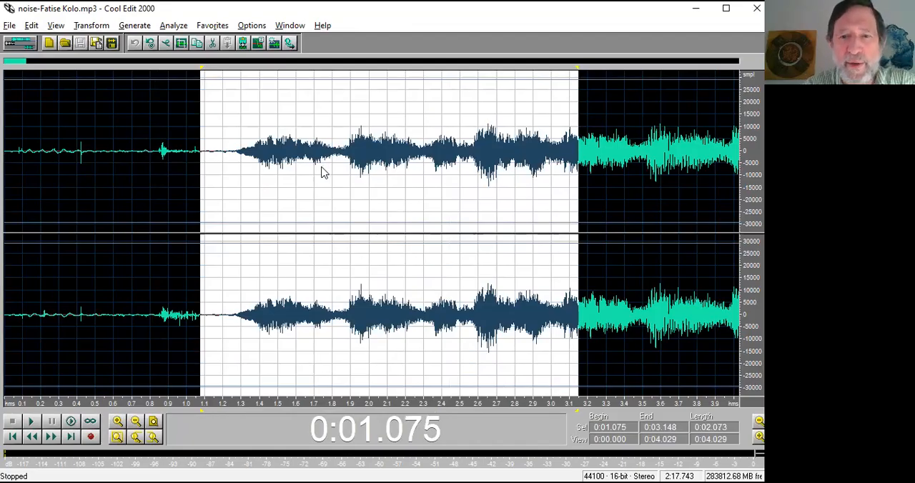
scroll(323, 173, "down", 5)
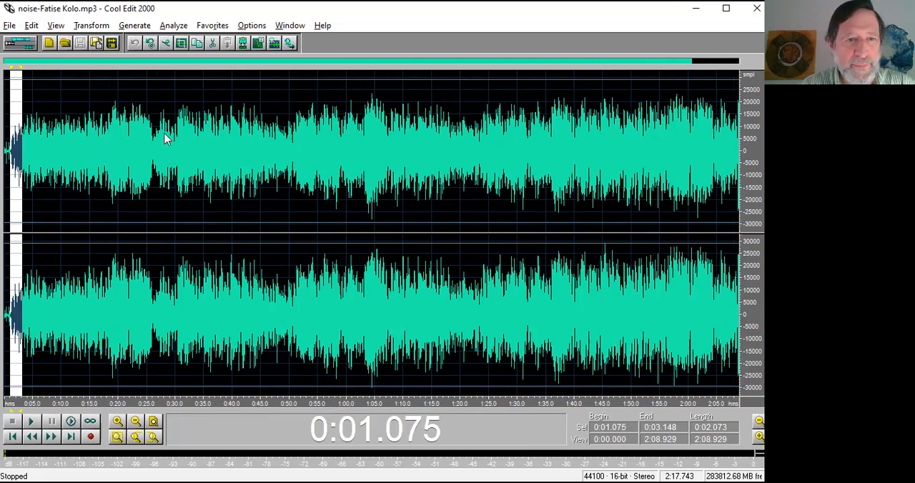
left_click_drag(37, 403, 3, 404)
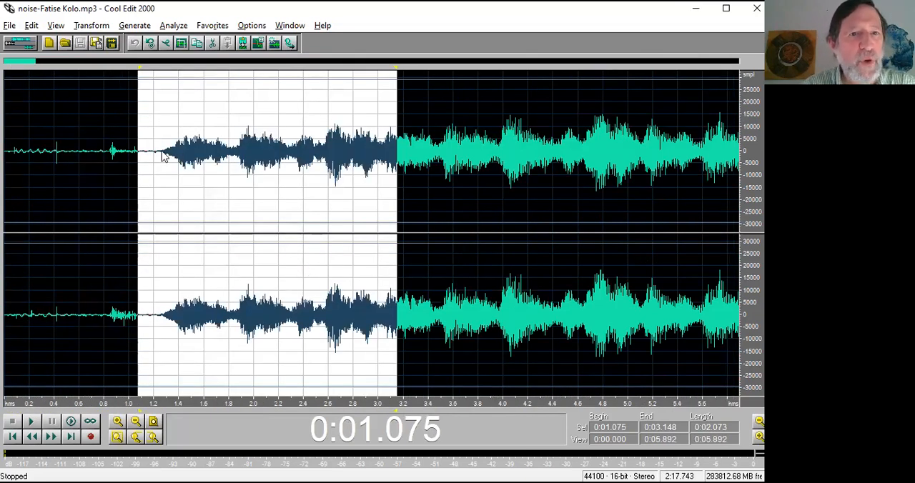
key("F2")
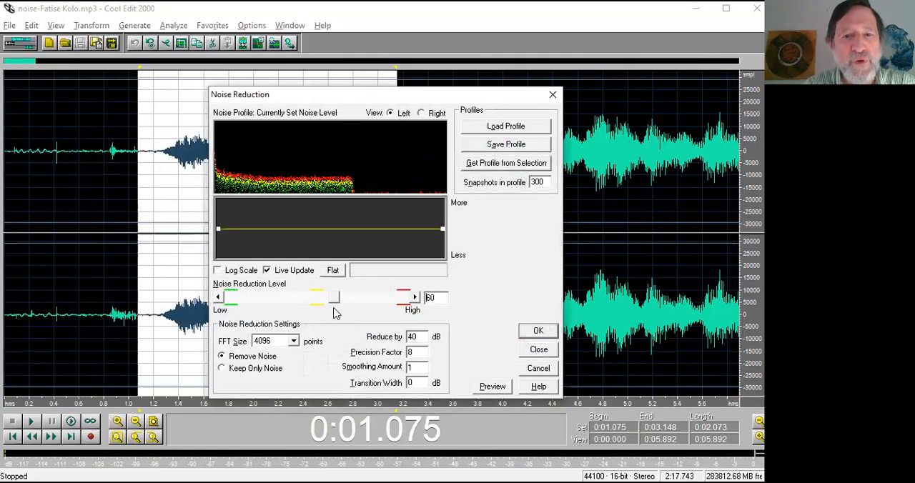
left_click_drag(338, 304, 411, 303)
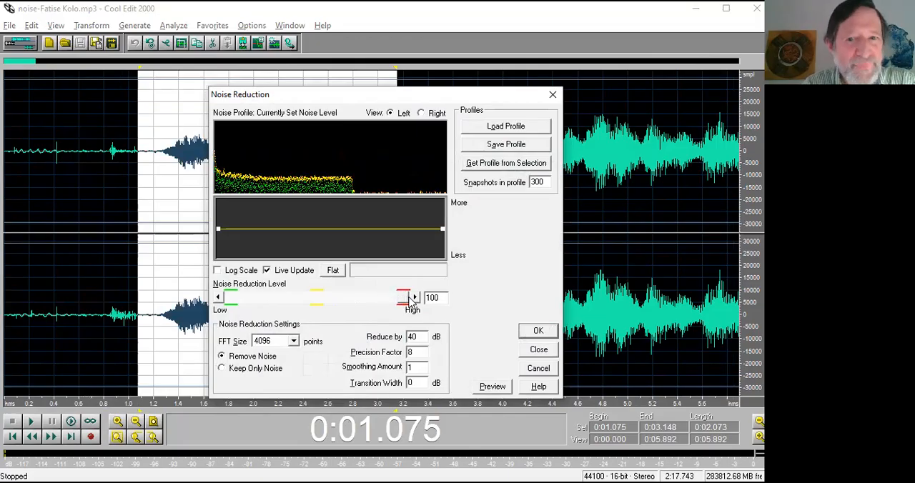
left_click_drag(404, 299, 371, 299)
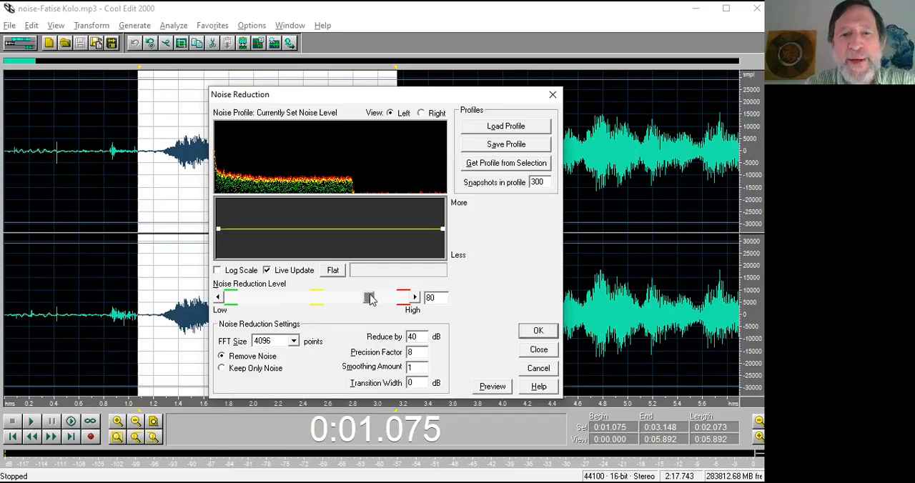
left_click_drag(370, 295, 361, 301)
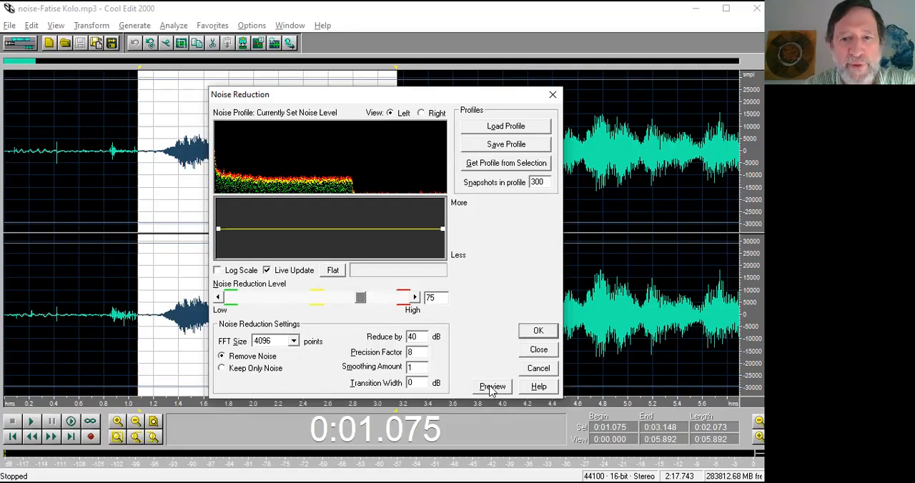
Preview the noise reduction on the selected passage and apply it.
left_click(491, 387)
left_click(491, 388)
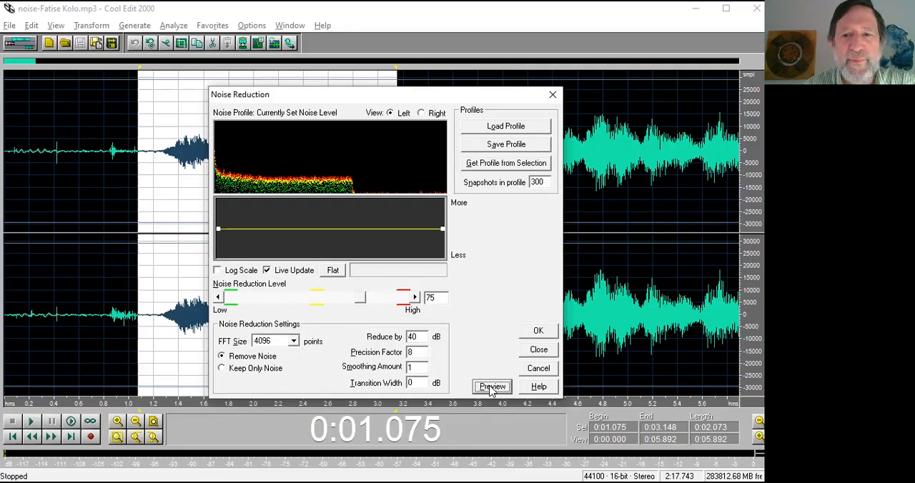
left_click(491, 388)
left_click(491, 388)
left_click(539, 332)
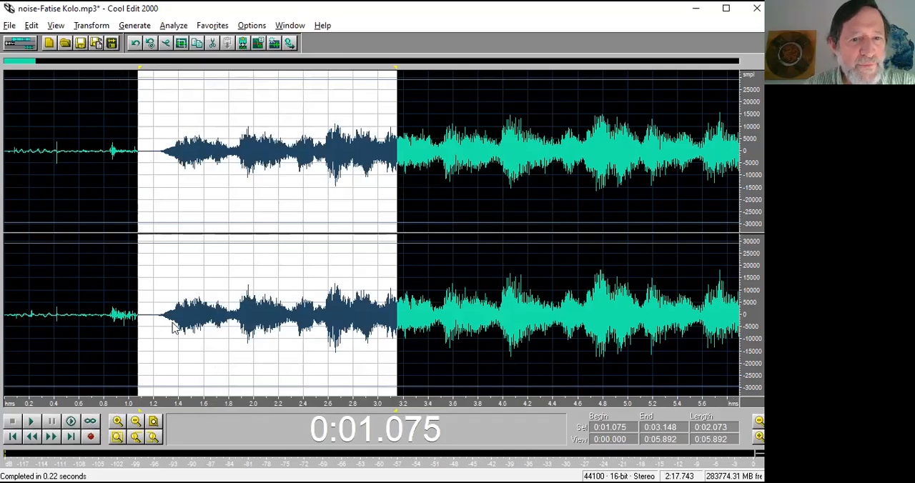
Normalize the denoised gap from 0:01.085 to 0:01.256 to hear any leftover noise, play it and undo the normalization.
left_click_drag(128, 394, 128, 395)
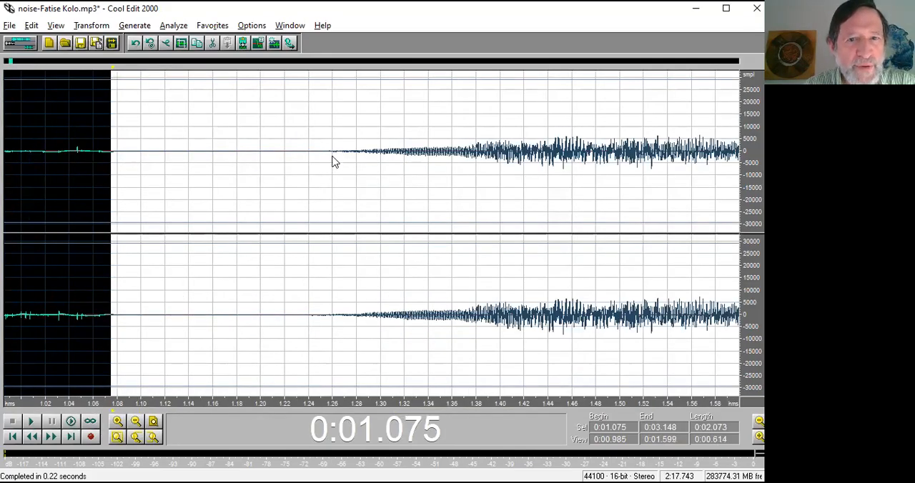
left_click_drag(123, 167, 329, 171)
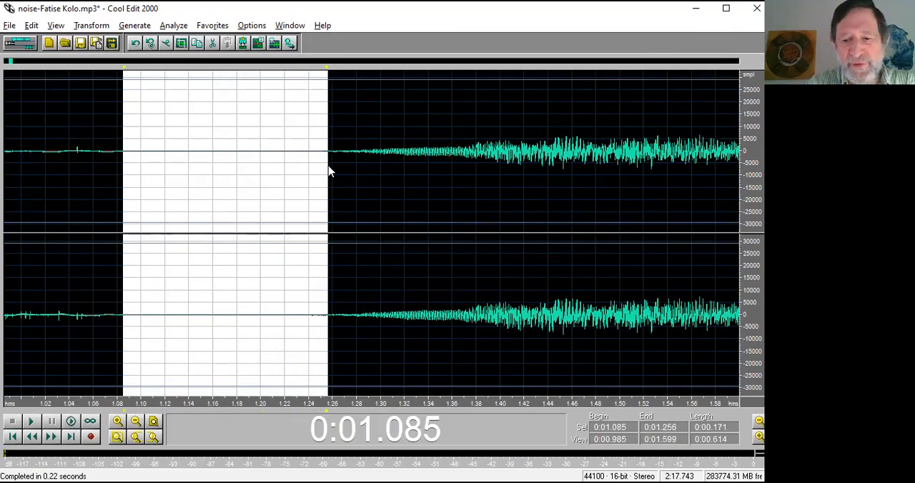
key("F2")
left_click(452, 238)
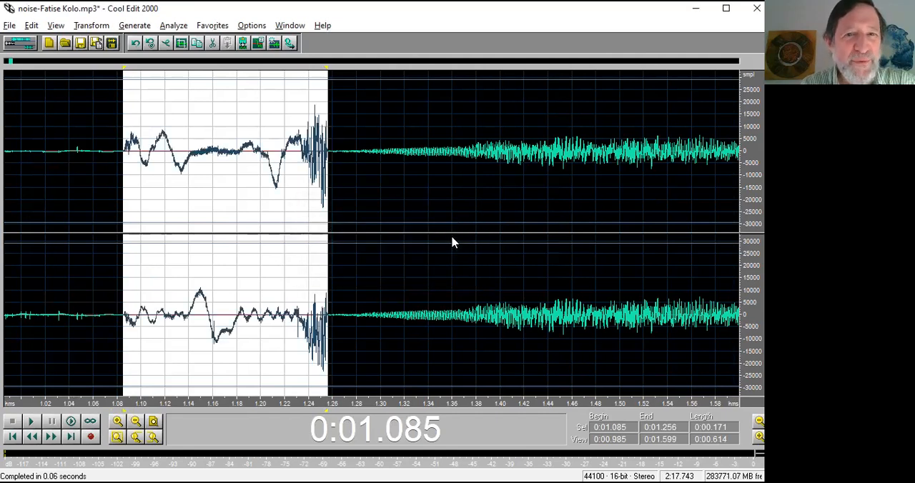
key("space")
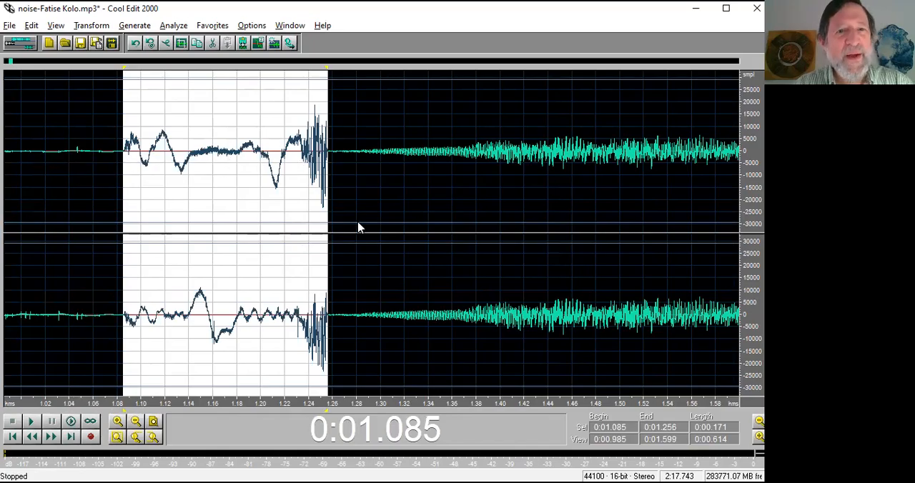
key("ctrl+z")
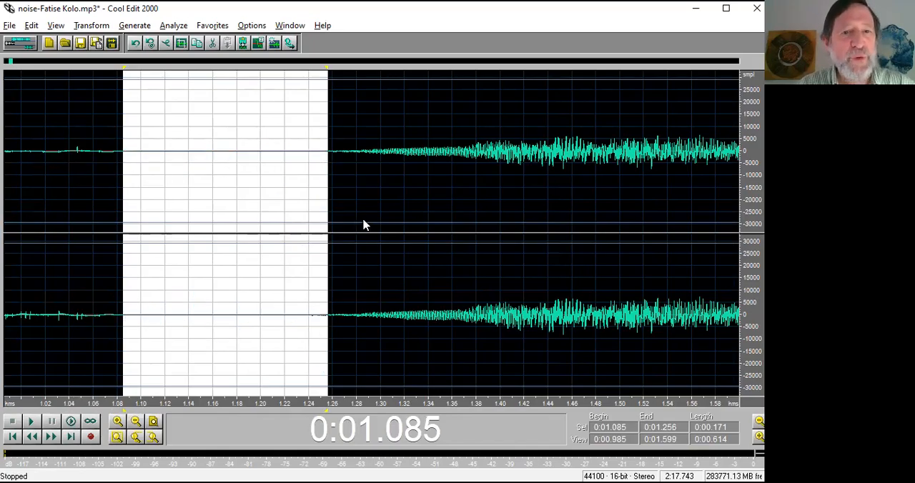
Play the end of the track from 2:14.540.
scroll(363, 225, "down", 7)
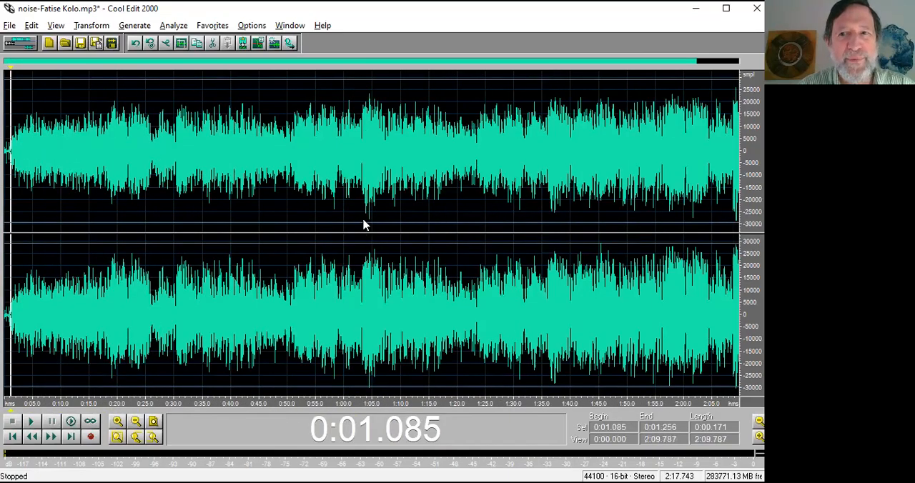
left_click_drag(732, 316, 758, 317)
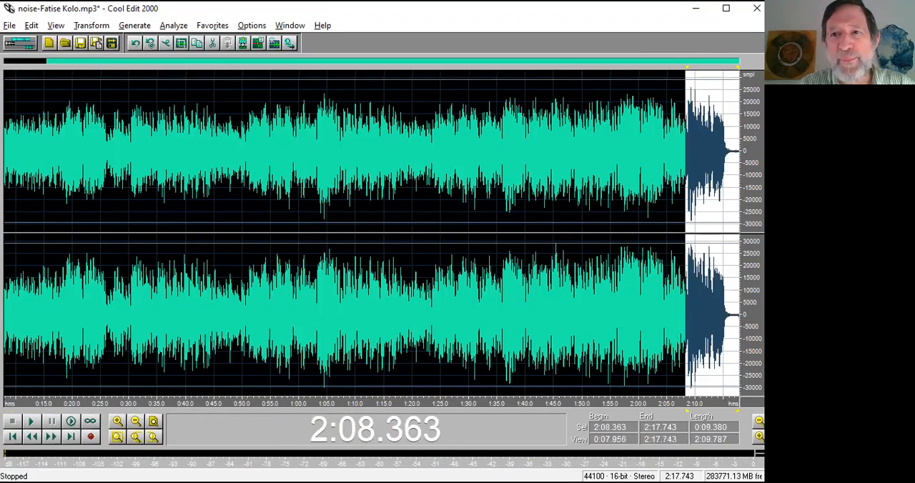
left_click(722, 330)
key("space")
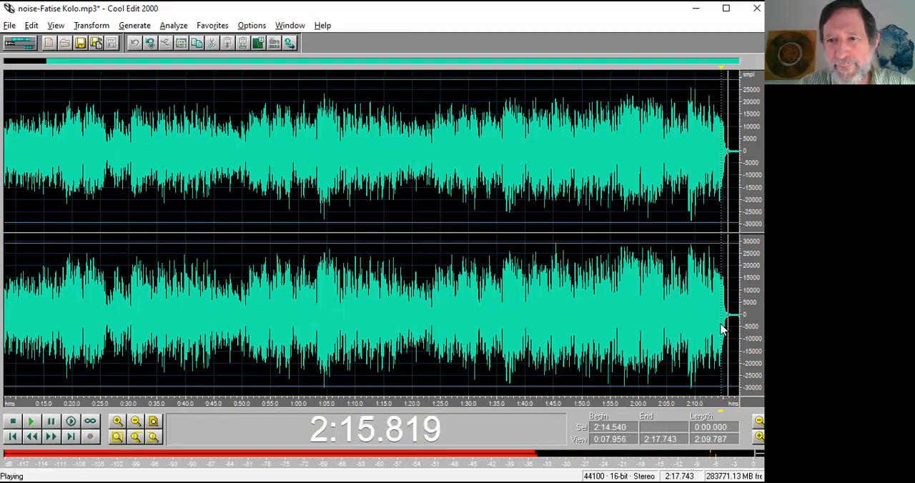
key("space")
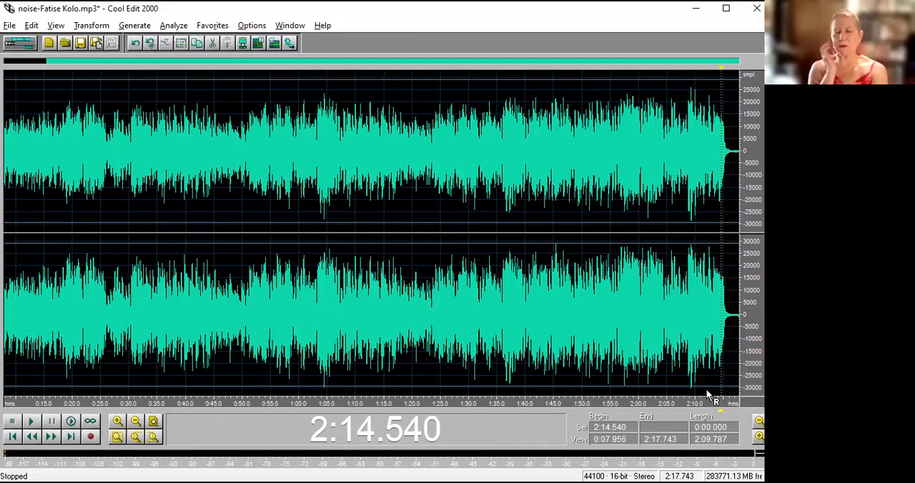
Examine the fade-out at the track's end and play its quiet tail from 2:16.470.
left_click_drag(737, 404, 710, 405)
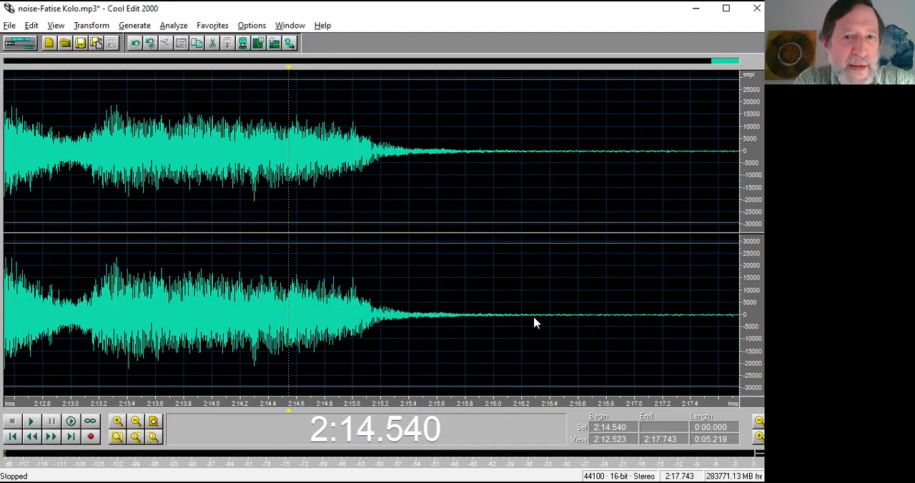
scroll(536, 324, "down", 3)
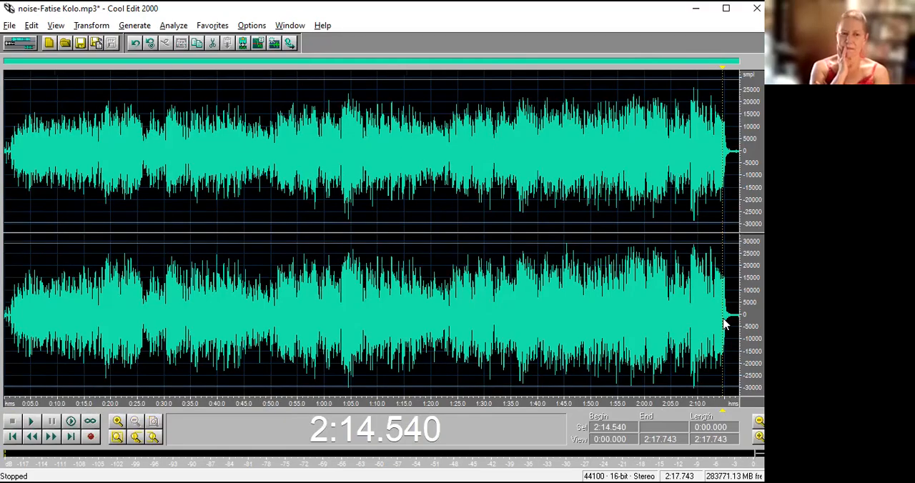
left_click_drag(724, 324, 741, 322)
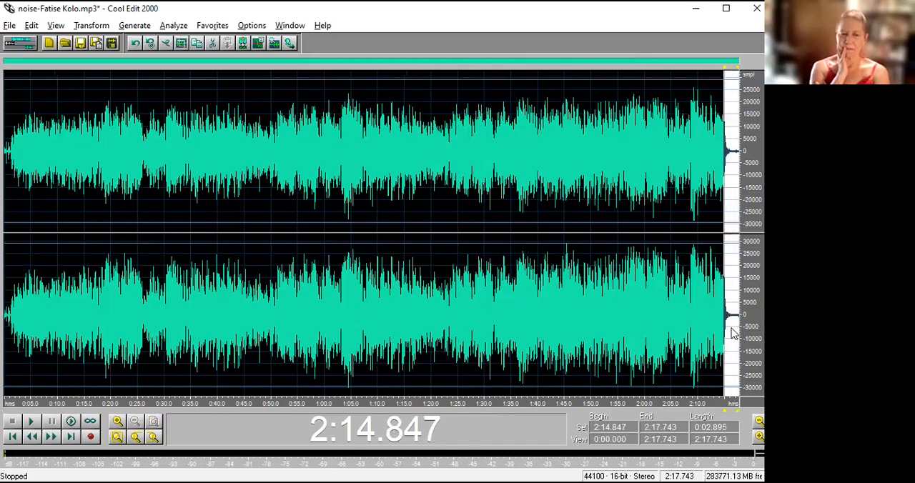
left_click_drag(716, 403, 740, 402)
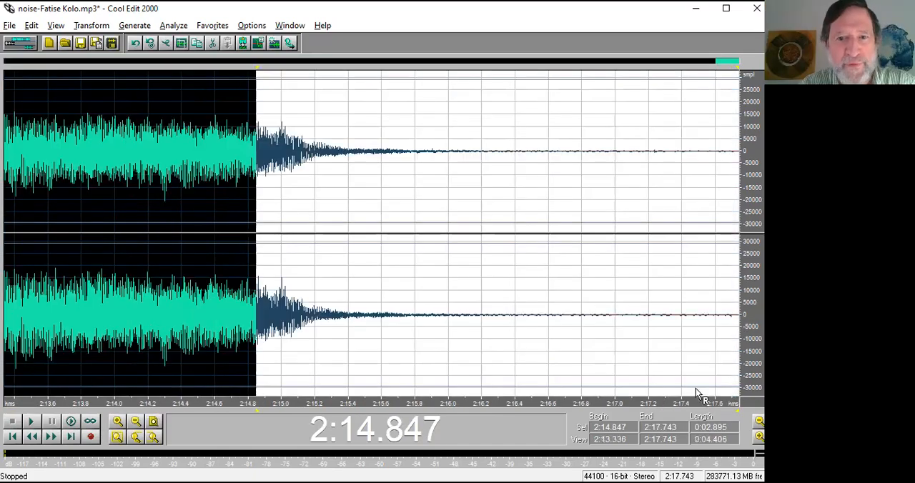
left_click(527, 329)
key("space")
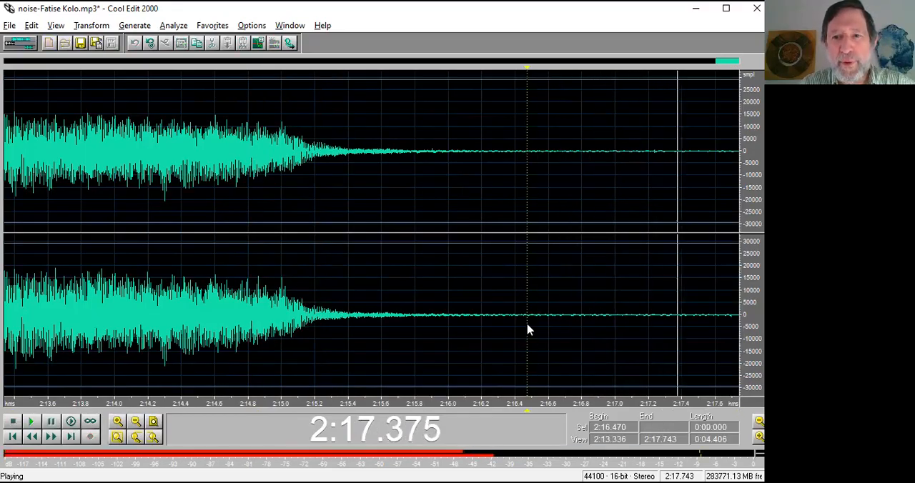
Normalize the quiet tail of the track from 2:16.438 to 2:17.743.
left_click_drag(522, 324, 742, 325)
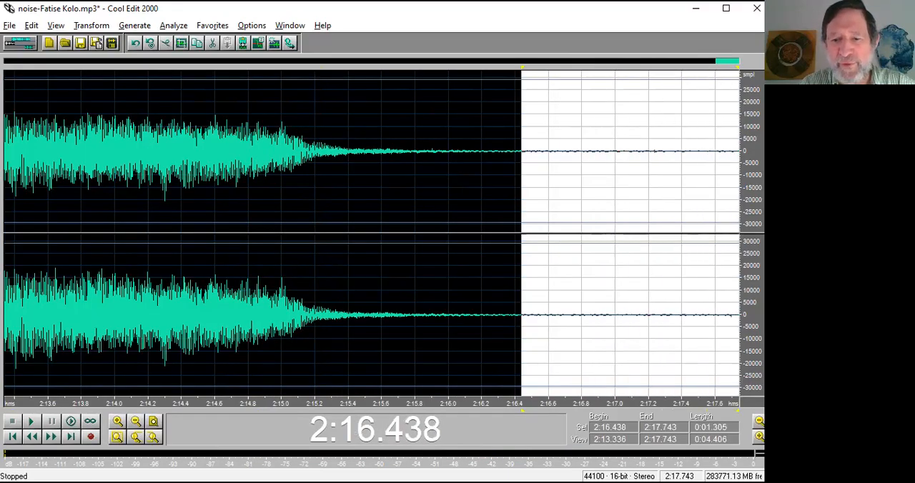
key("F2")
left_click(452, 238)
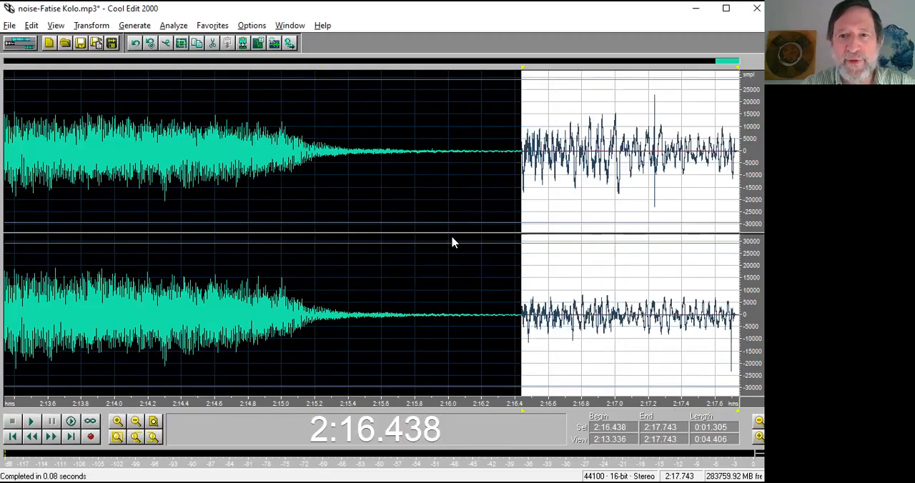
Play the normalized tail from 2:16.438 to 2:17.743 and place the cursor at 2:16.801.
key("space")
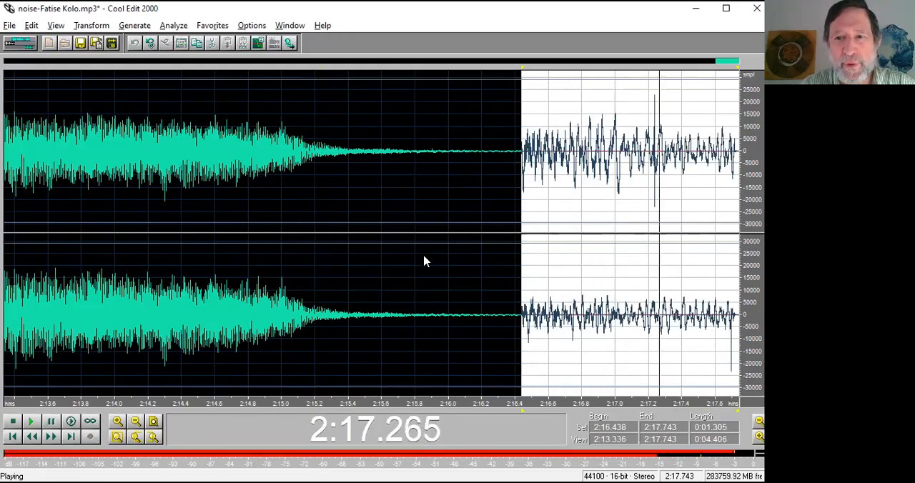
key("space")
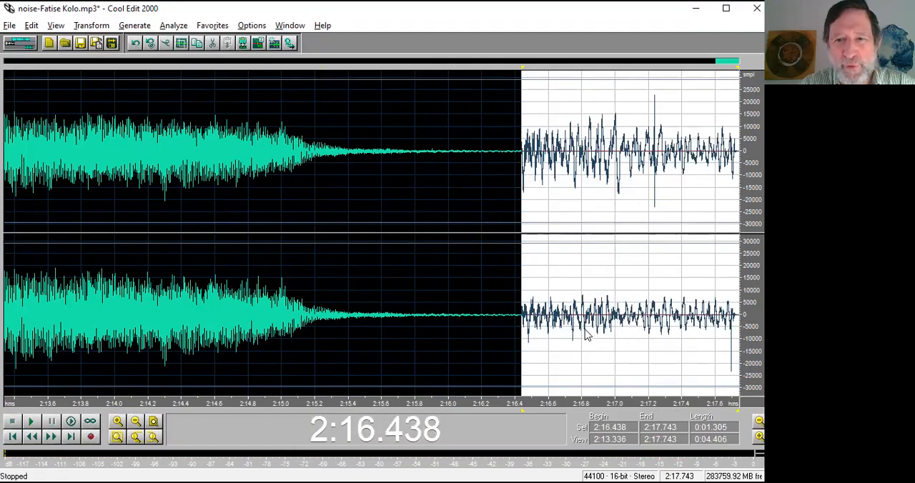
key("space")
left_click(584, 328)
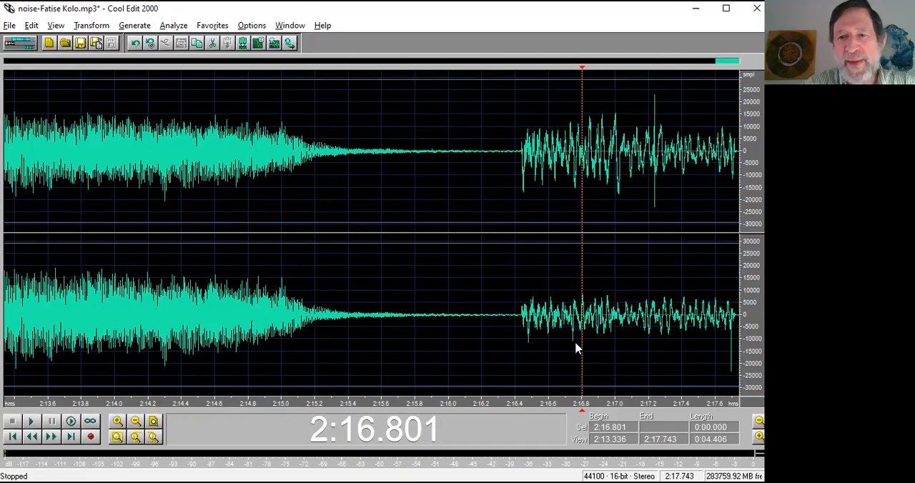
Play the two parts of the normalized tail separately, from 2:16.410 to 2:16.801 and from 2:16.801 to 2:17.743.
left_click_drag(516, 337, 582, 329)
key("space")
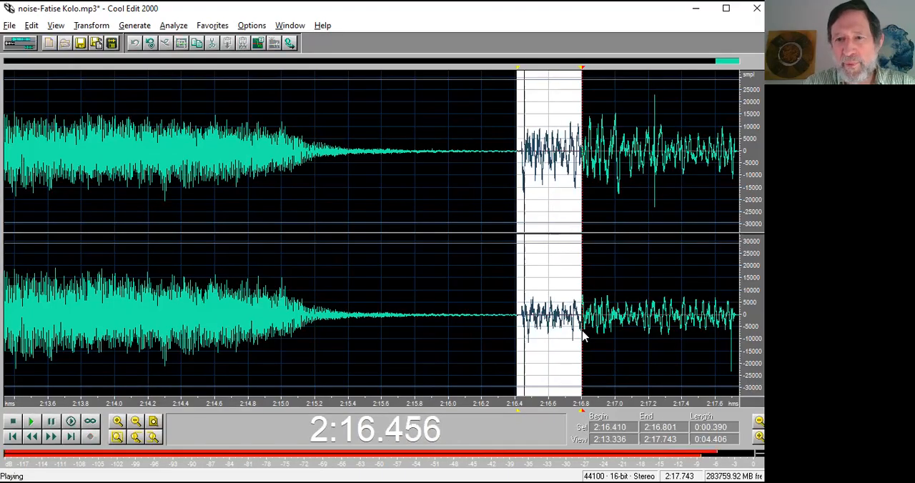
left_click_drag(583, 336, 743, 334)
key("space")
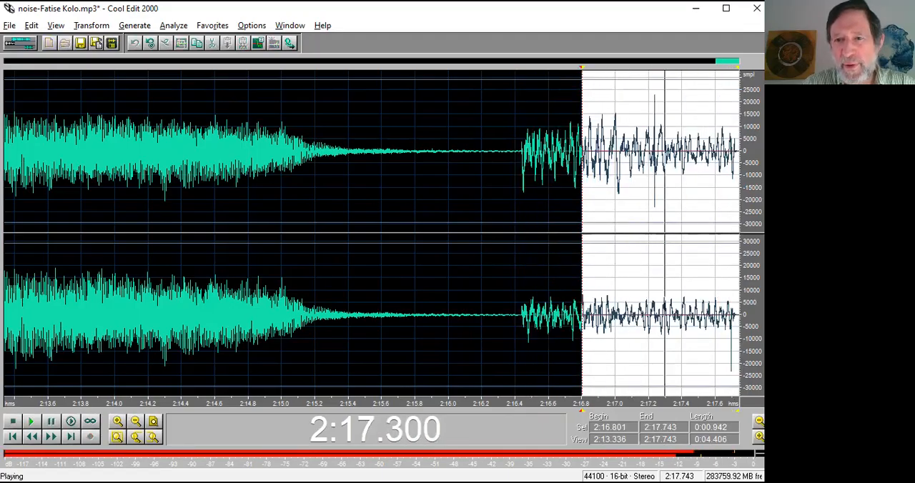
key("space")
Narrow the selection to the pure noise from 2:16.829 to 2:17.743 and undo the tail's normalization.
key("space")
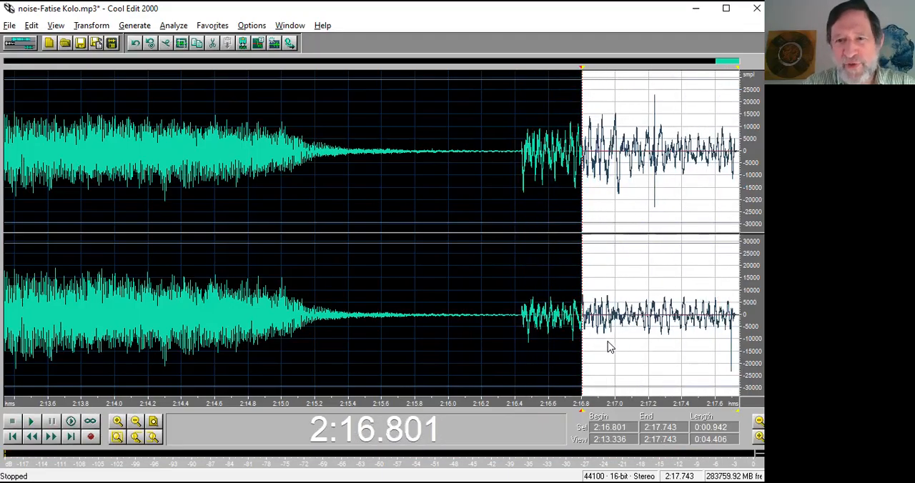
left_click_drag(583, 336, 587, 336)
key("space")
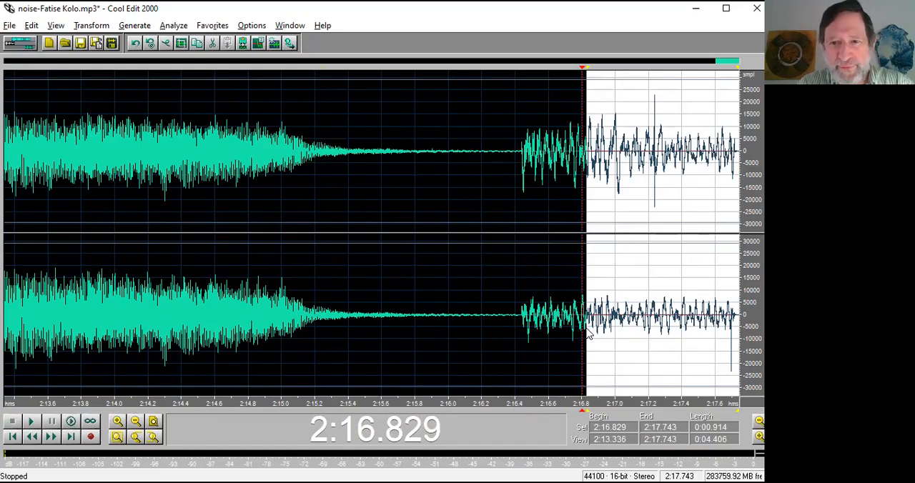
key("ctrl+z")
left_click_drag(587, 333, 744, 341)
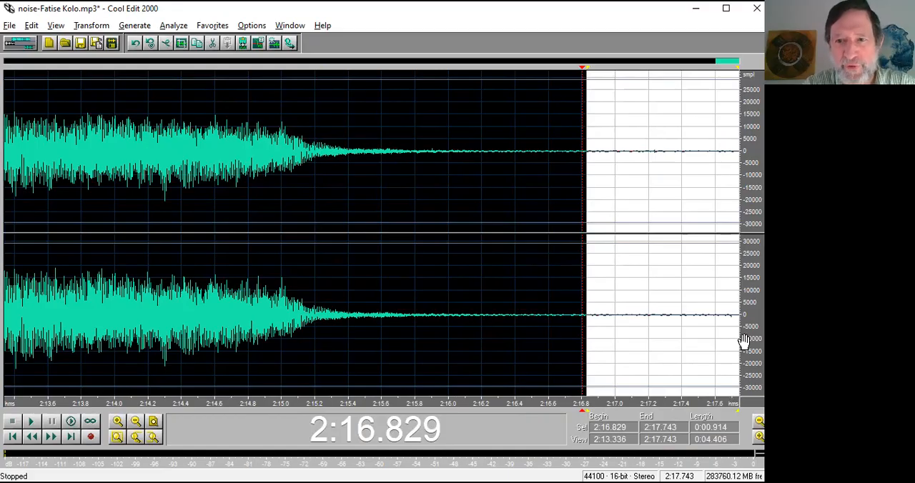
Capture a noise reduction profile from the selected quiet tail and close the Noise Reduction settings without applying them.
key("F2")
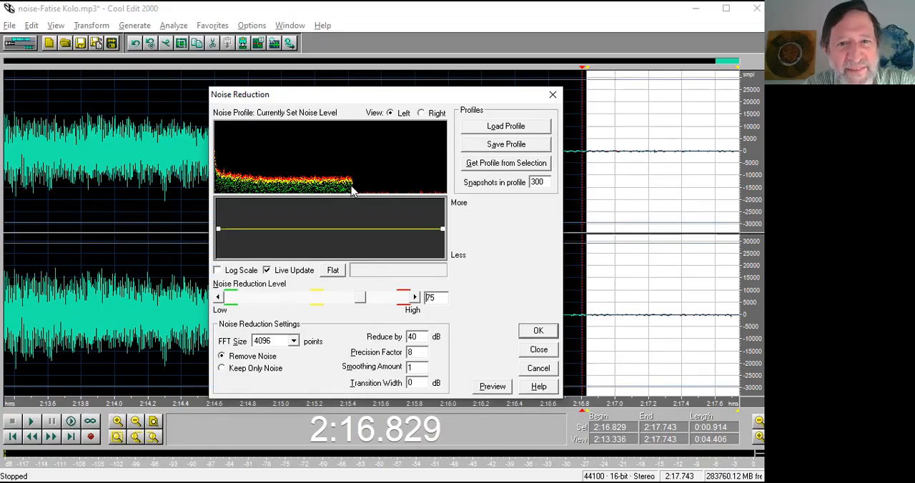
left_click(496, 166)
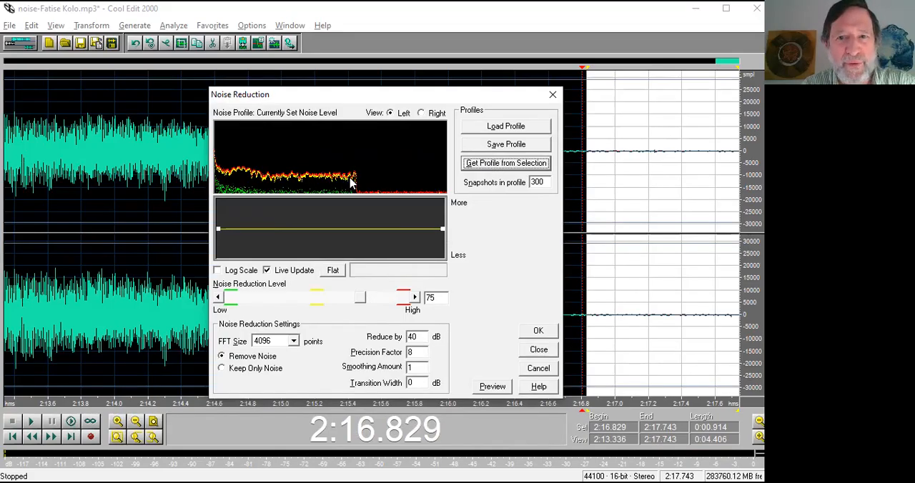
left_click(539, 351)
Apply Noise Reduction with FFT size 4096 to the ending from 2:13.828 to 2:17.743 and play it from 2:14.698.
left_click(87, 293, "shift")
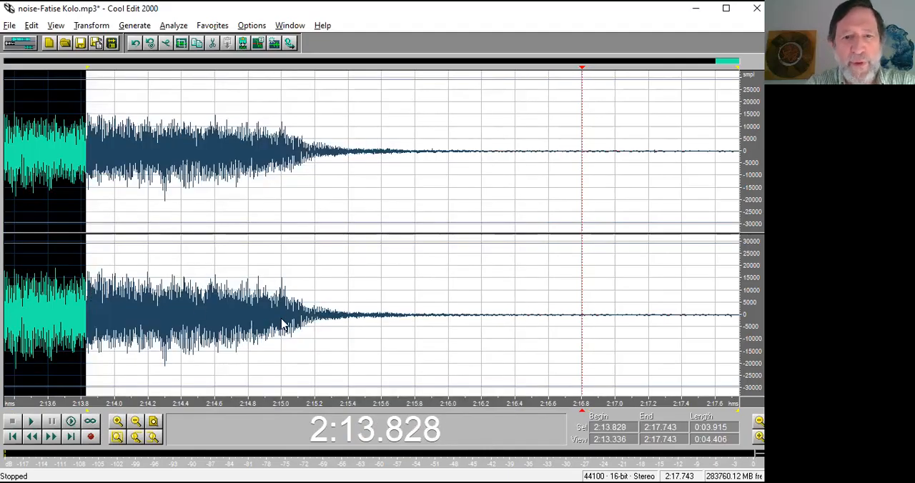
key("F2")
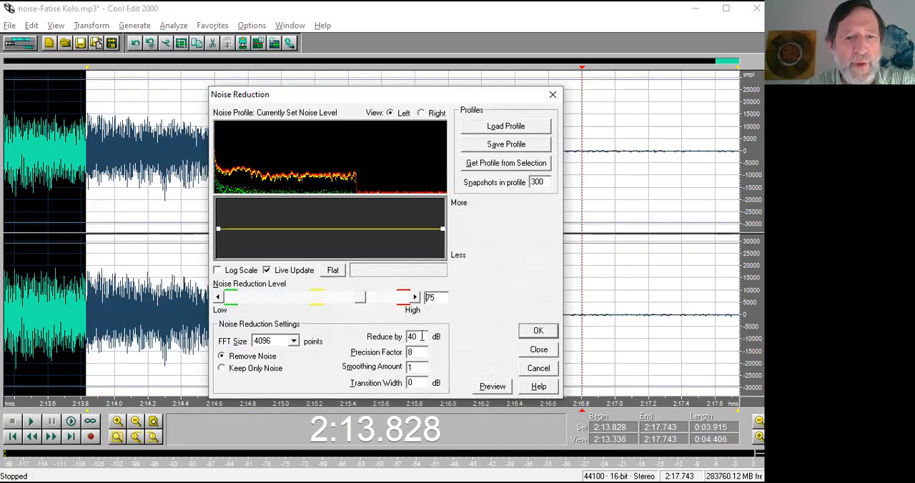
left_click(294, 342)
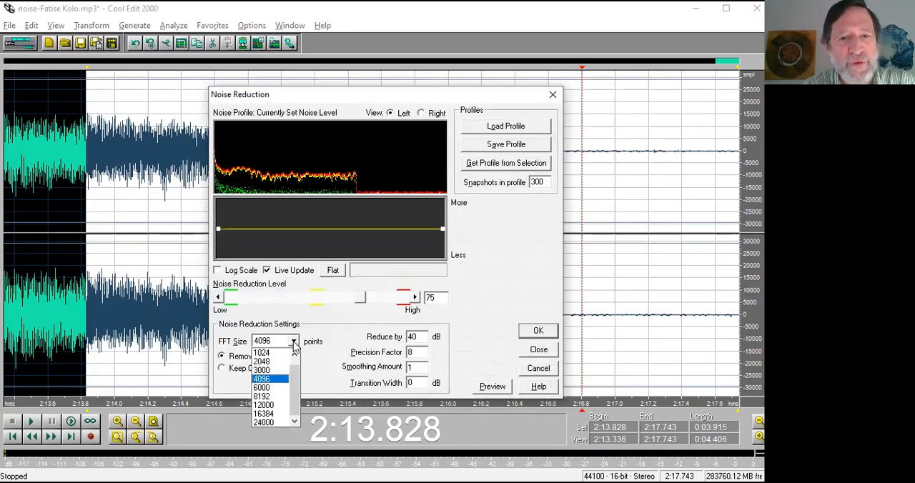
left_click(293, 343)
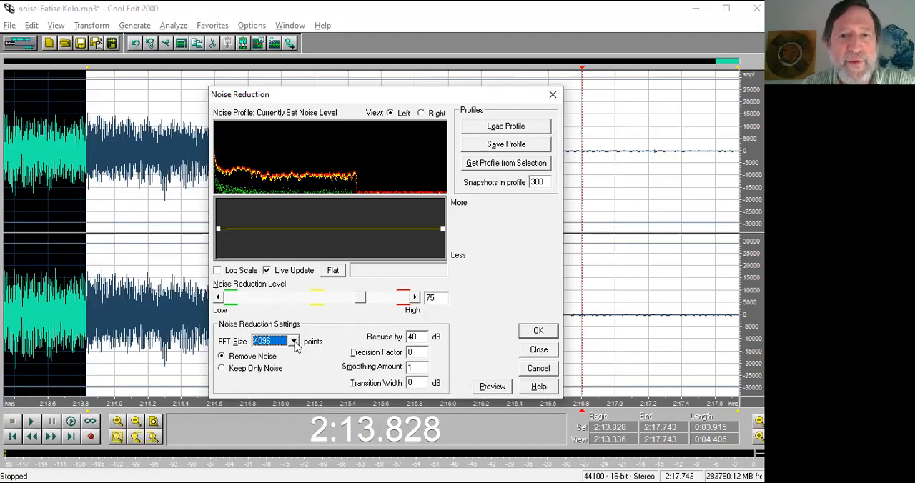
left_click(537, 333)
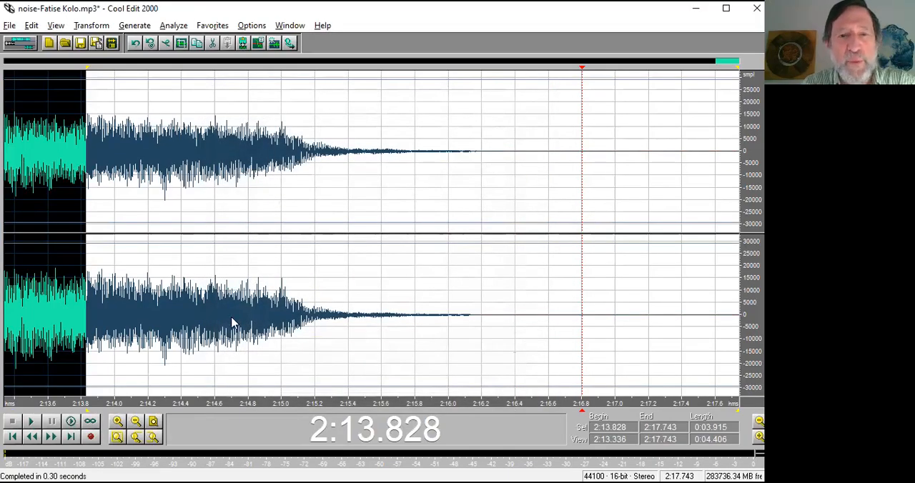
left_click(230, 322)
key("space")
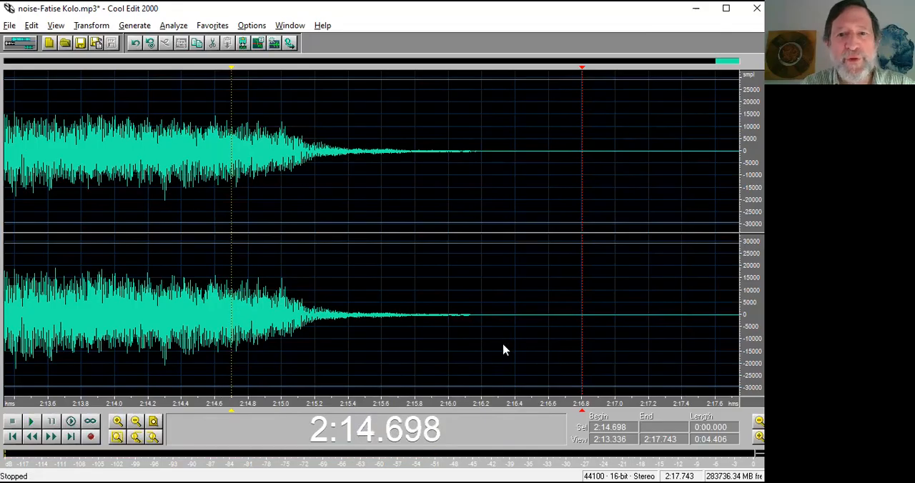
Normalize the denoised tail of the track from 2:16.184 to 2:17.743.
left_click_drag(479, 340, 741, 344)
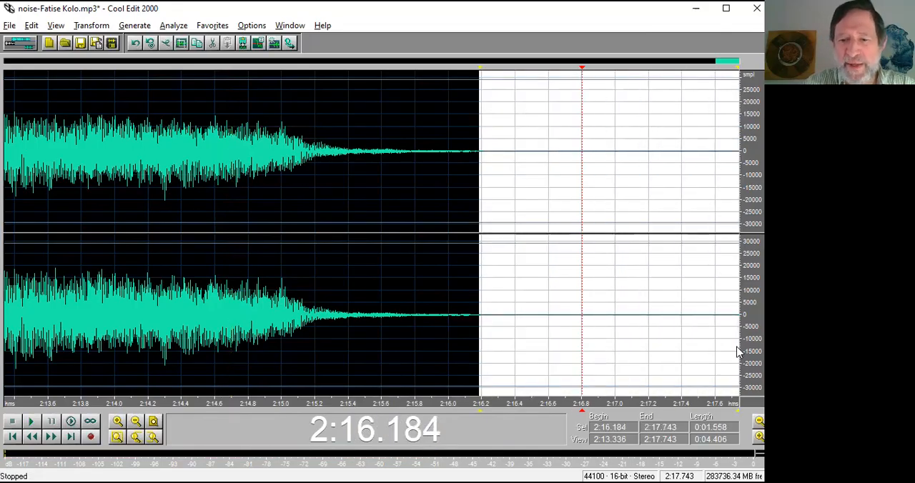
key("F2")
left_click(451, 238)
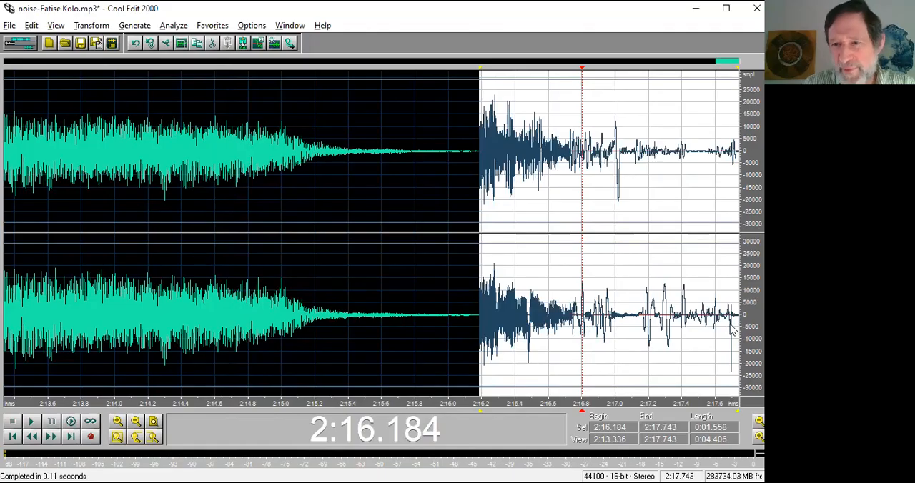
Play the amplified denoised tail to hear any leftover noise and undo its normalization.
key("space")
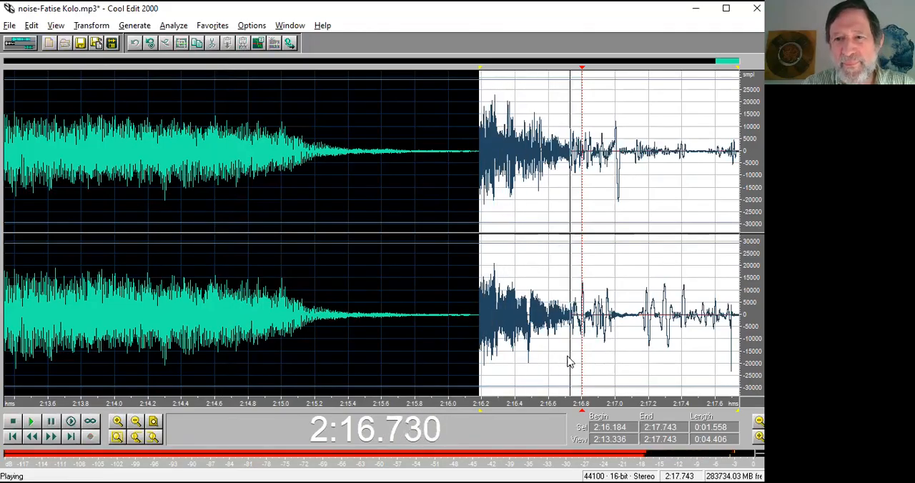
key("space")
key("space")
key("space")
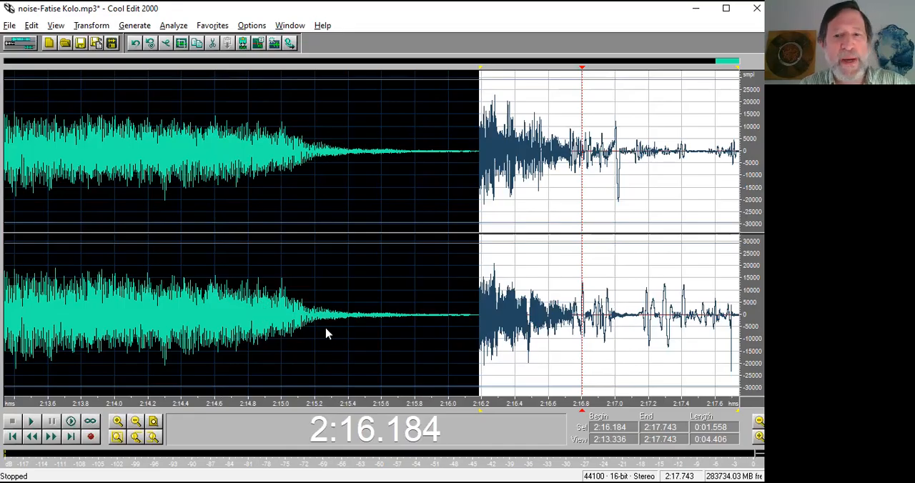
key("ctrl+z")
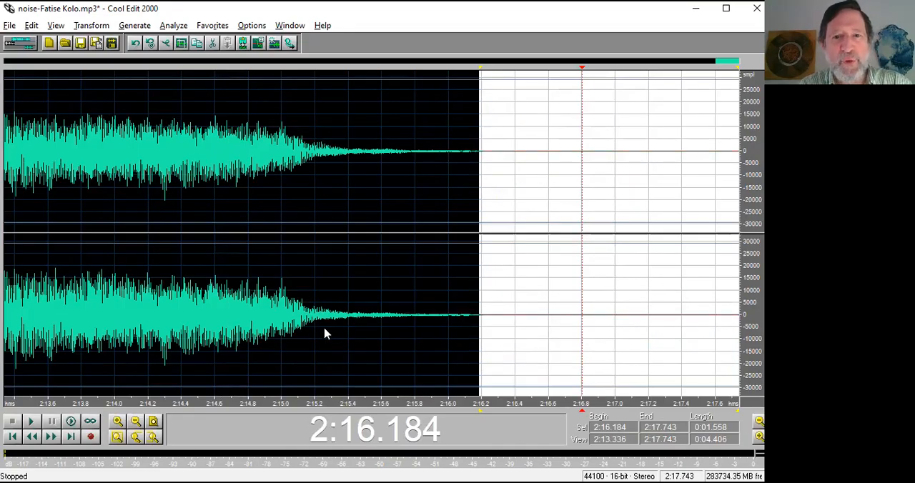
Play the denoised ending from 2:14.972.
left_click(279, 334)
key("space")
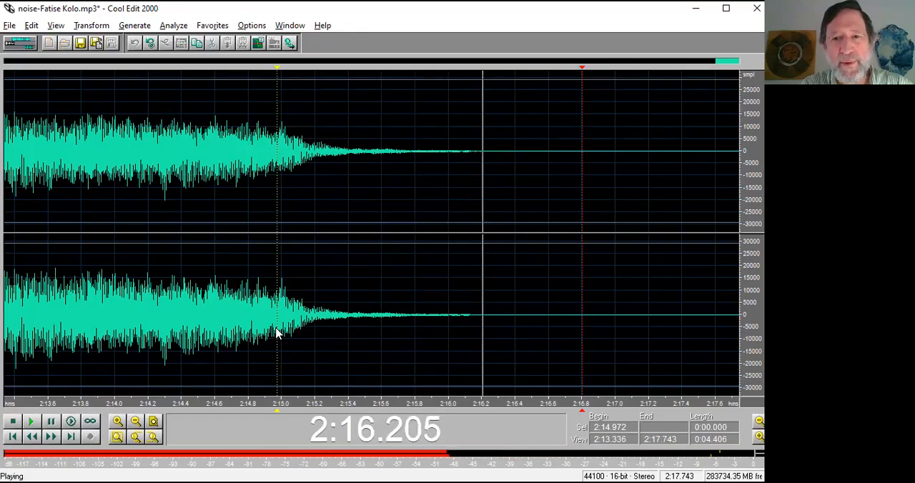
key("space")
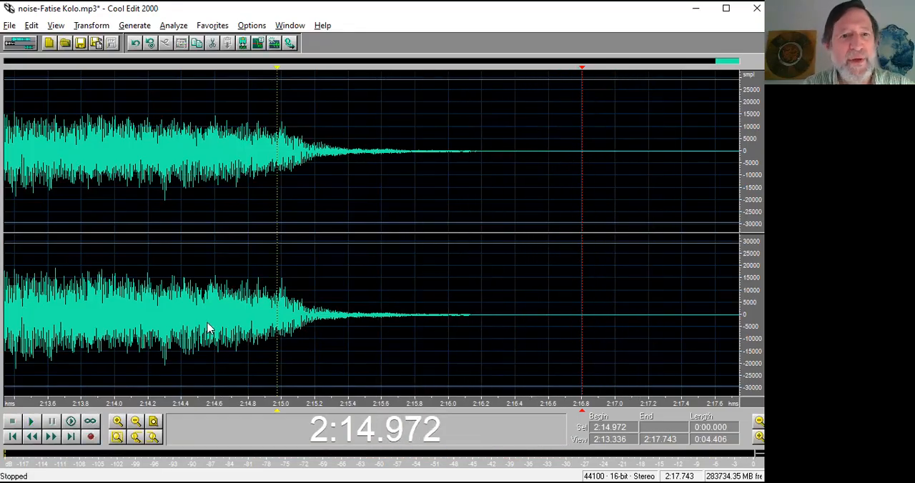
Play the denoised fade-out from 2:13.373 to 2:16.015, and again from 2:14.895.
left_click_drag(94, 320, 379, 322)
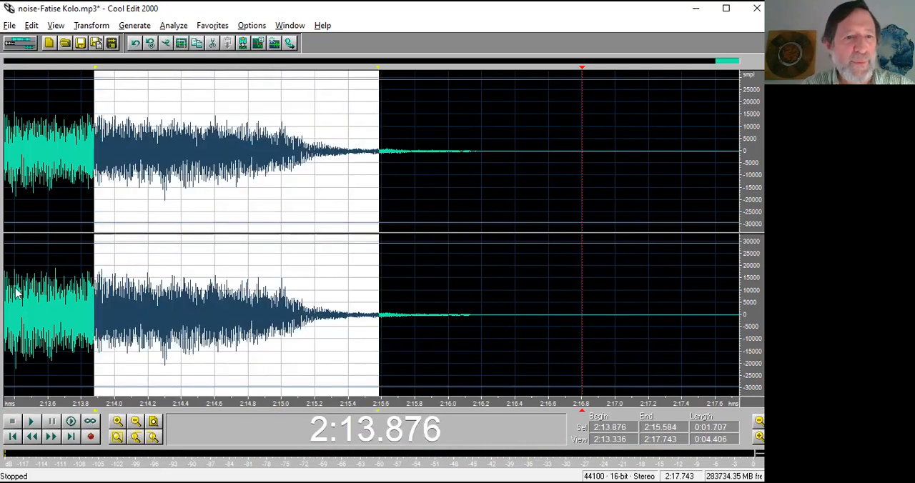
left_click_drag(10, 296, 320, 311)
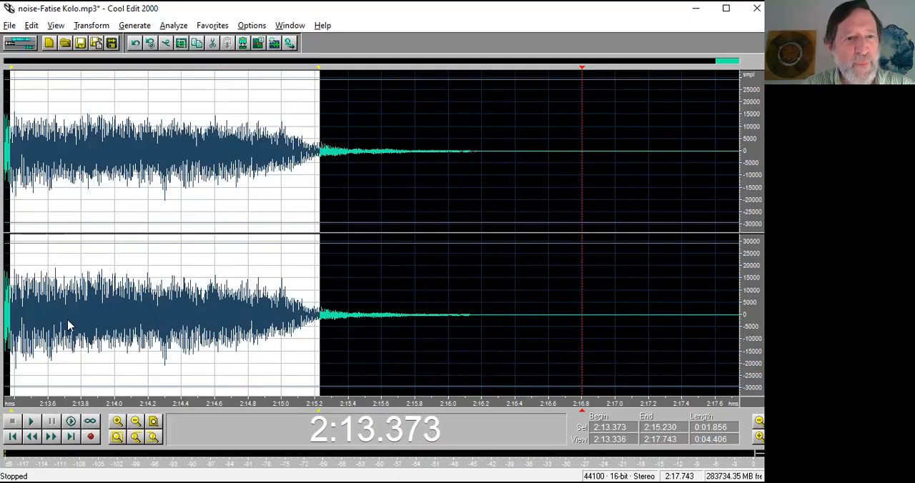
right_click(450, 322)
key("space")
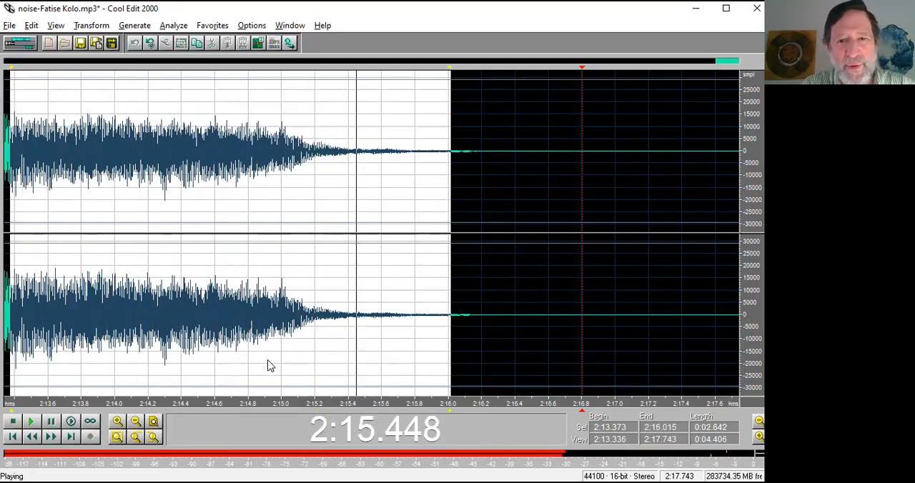
key("space")
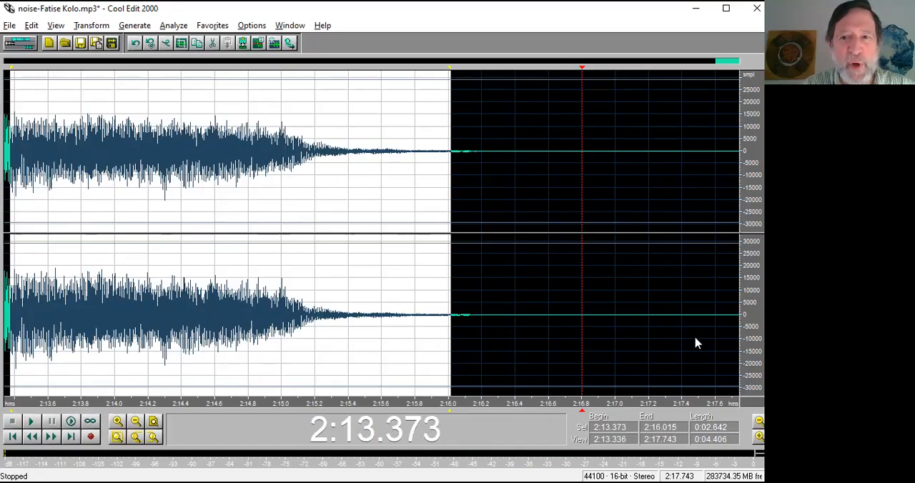
left_click(265, 330)
key("space")
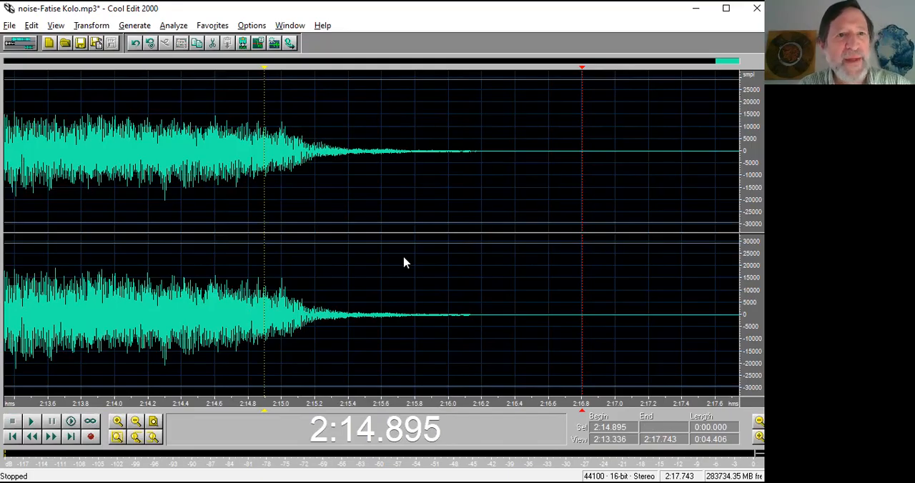
Close the current track without saving its changes and open noise-Greek Line.mp3 from the CE-demo folder.
key("ctrl+w")
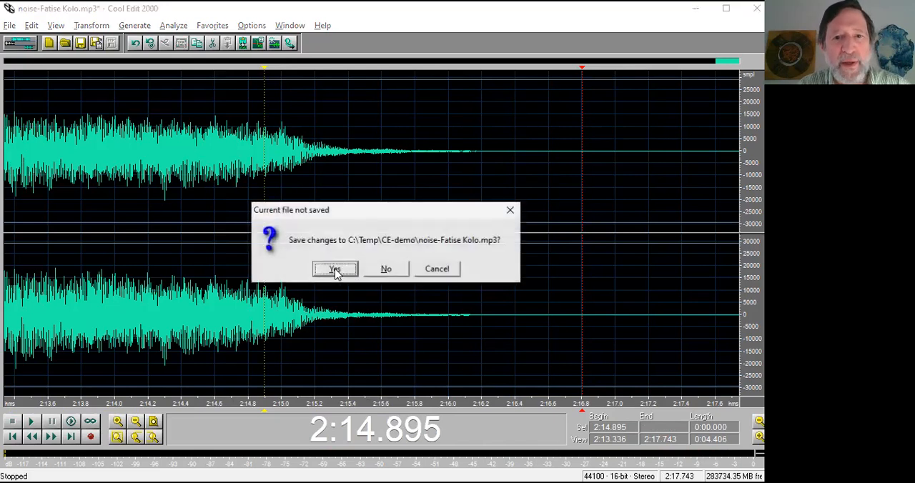
left_click(386, 271)
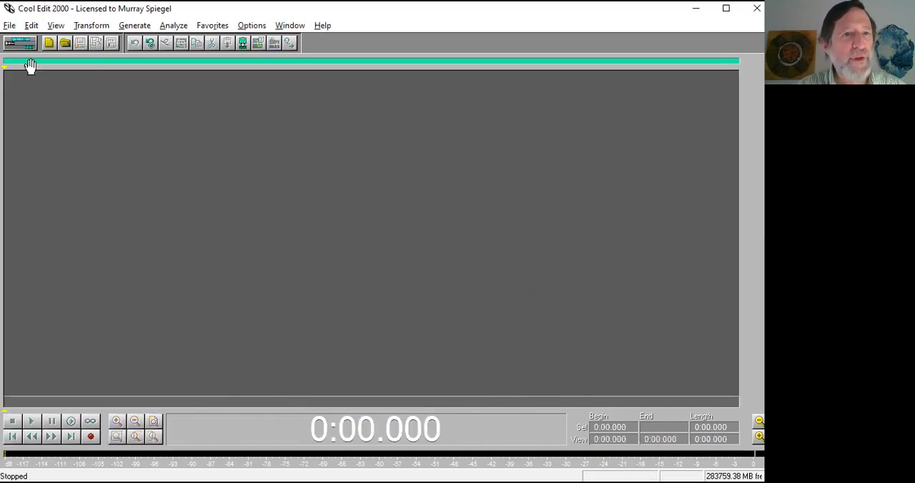
key("ctrl+o")
type("n")
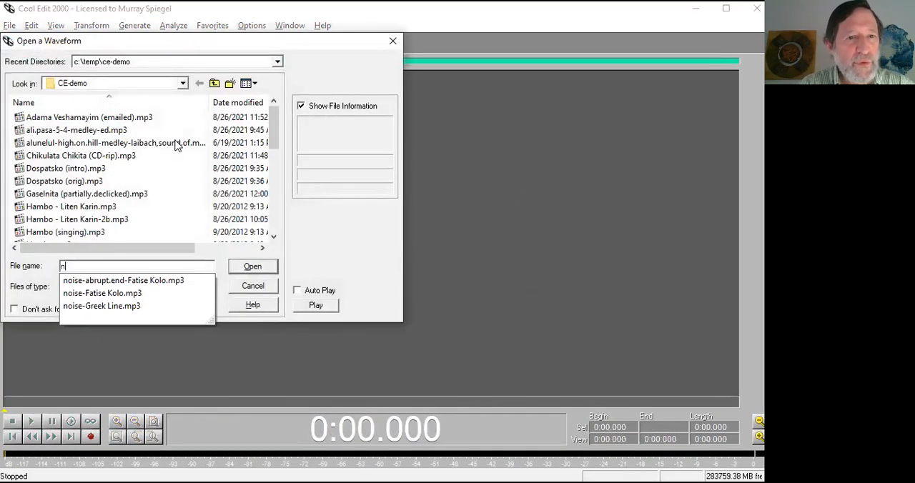
left_click(111, 306)
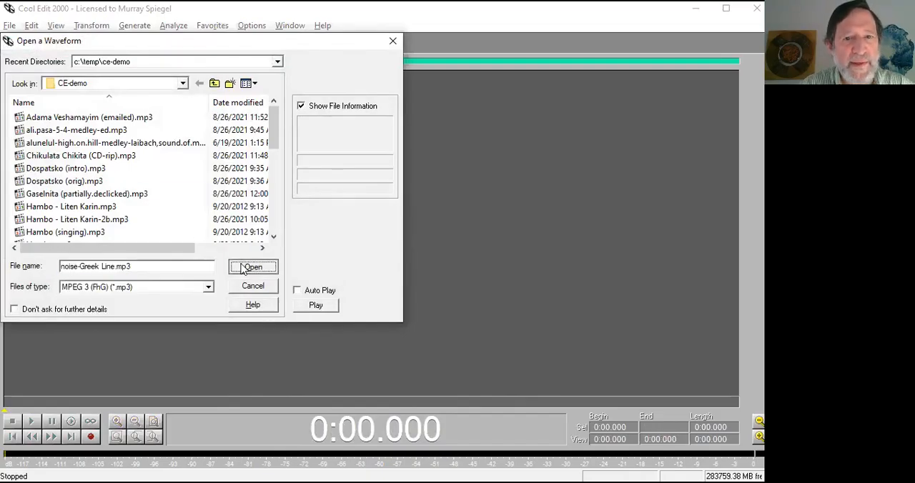
key("Return")
Play the noisy beginning of the track from 0:00.056 and place the cursor at 0:05.226 in the music.
left_click(11, 255)
key("space")
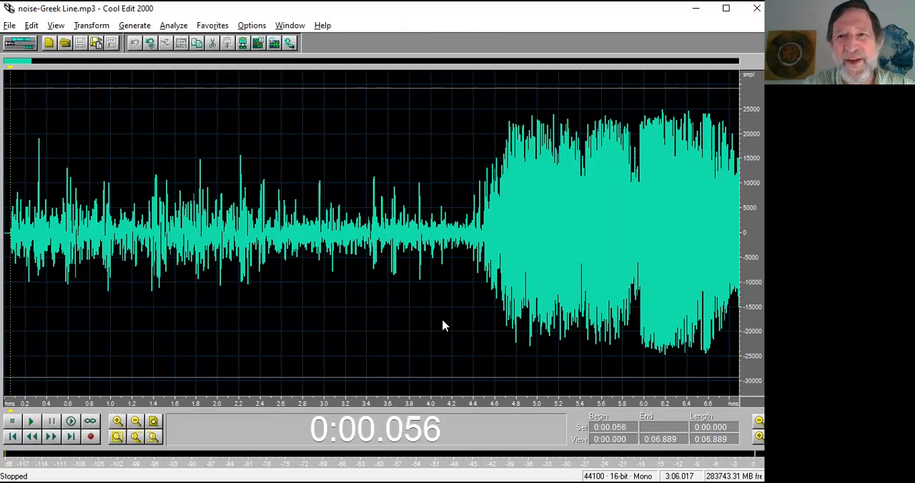
scroll(449, 328, "down", 1)
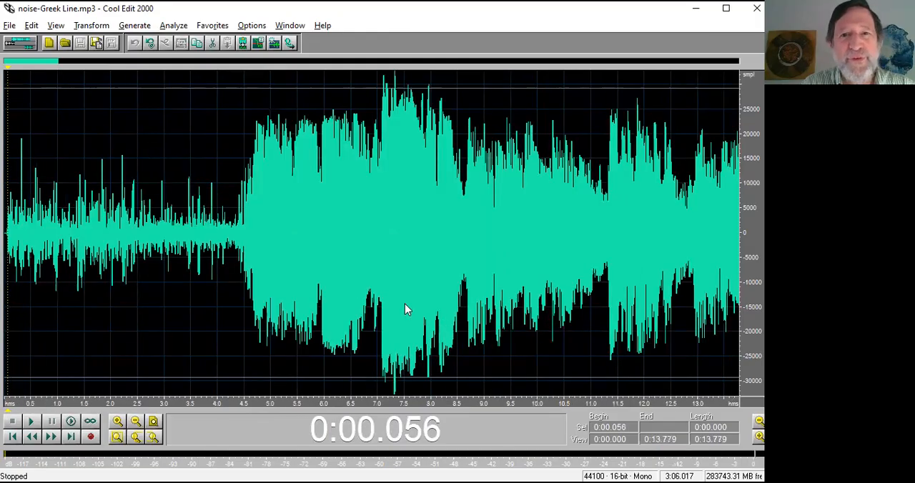
left_click(282, 232)
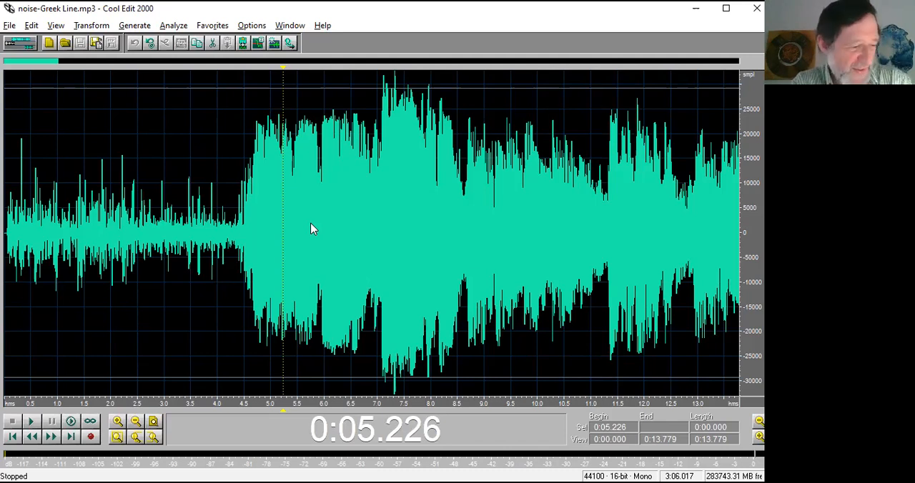
Capture a noise profile from the noisy intro between 0:00.012 and 0:04.332 without applying the reduction.
left_click(7, 243)
left_click_drag(7, 243, 236, 242)
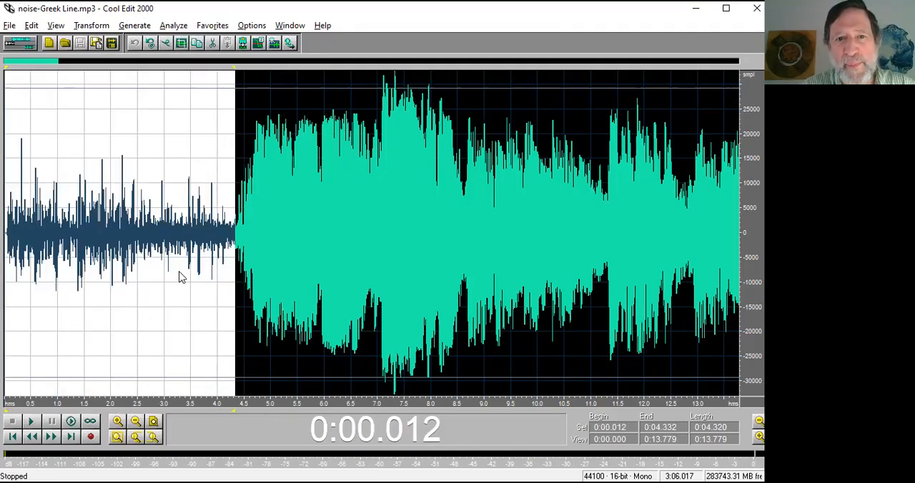
key("space")
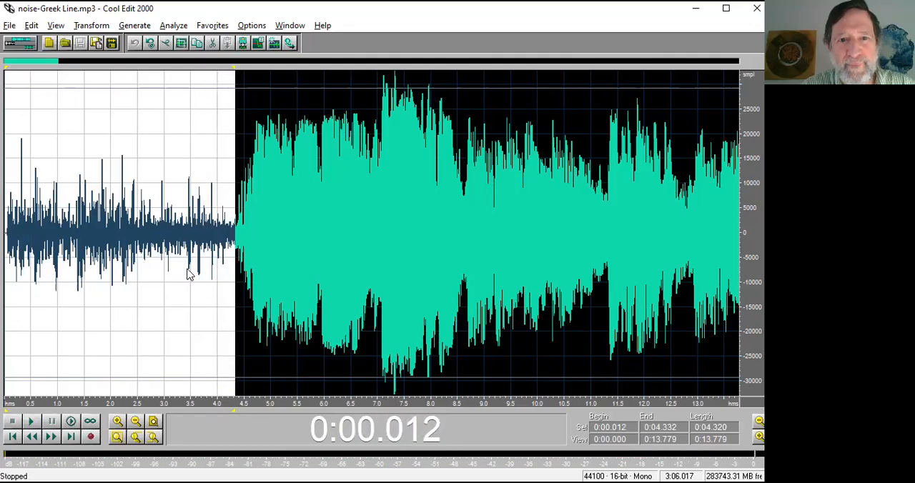
key("F2")
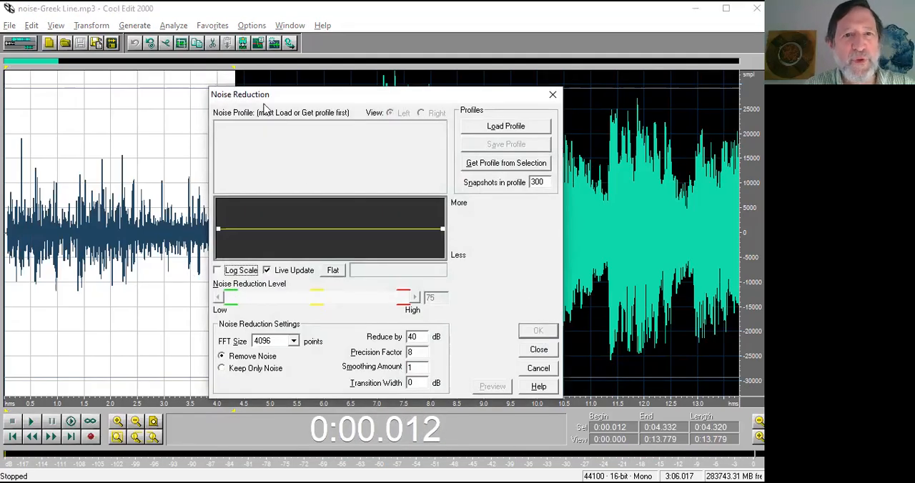
left_click(511, 170)
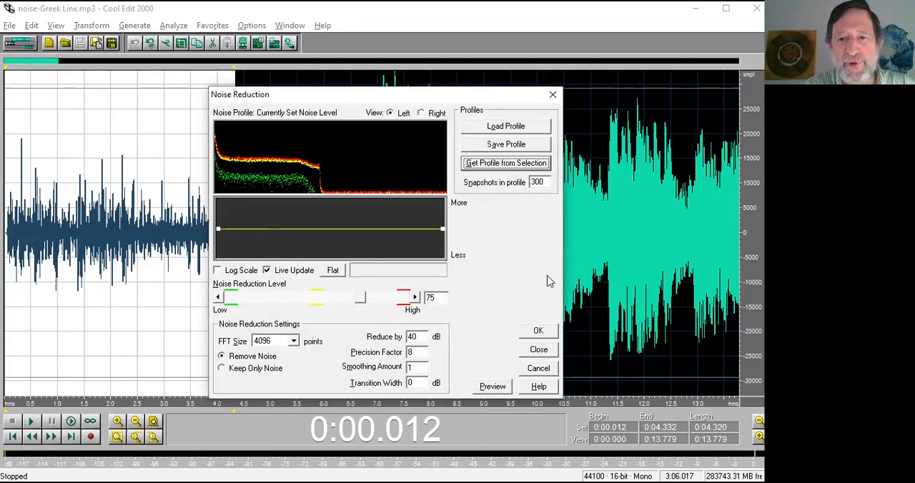
left_click(538, 350)
Apply Noise Reduction at level 75 with the captured profile to the beginning from 0:00.025 to 0:11.197.
left_click_drag(6, 261, 601, 276)
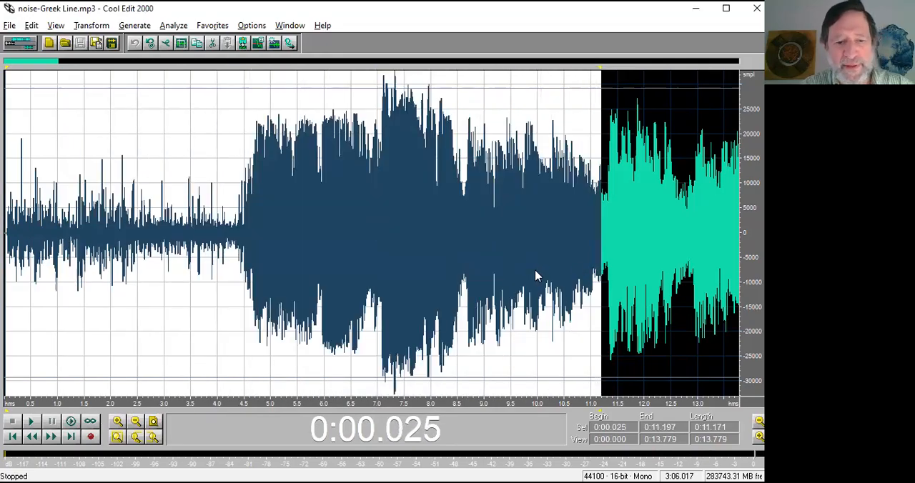
scroll(536, 271, "down", 4)
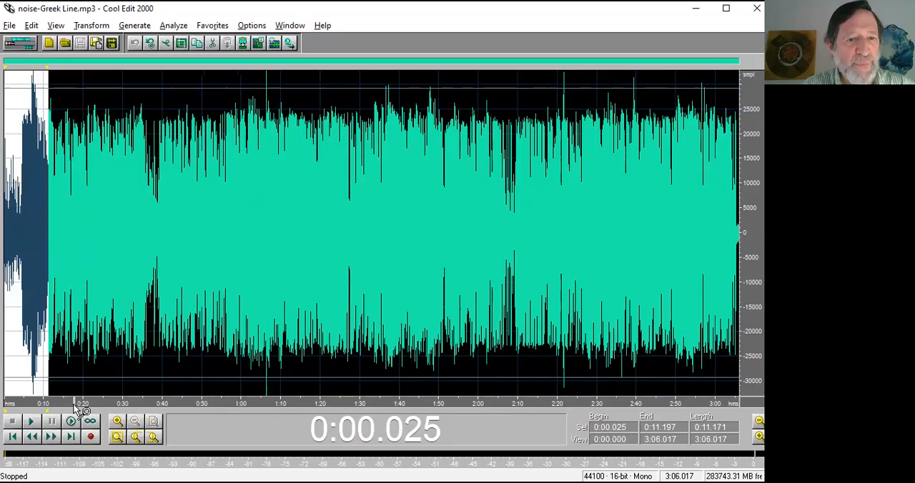
left_click_drag(75, 403, 6, 403)
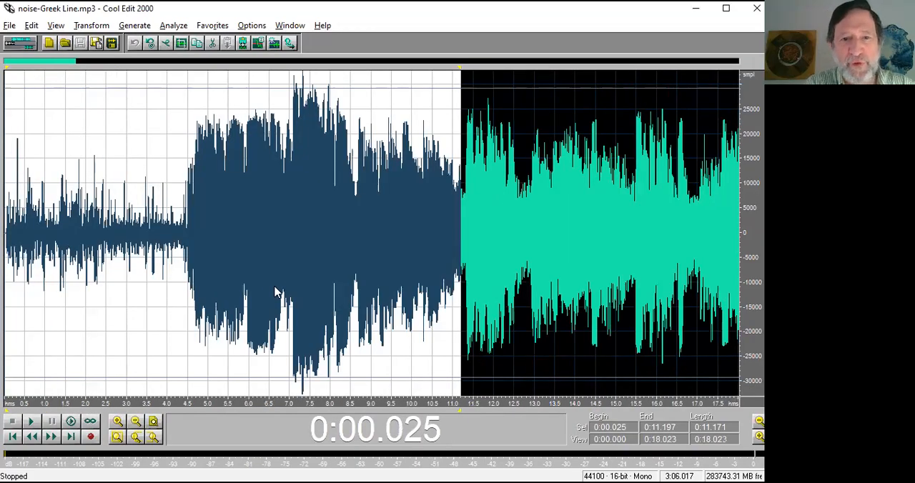
key("F2")
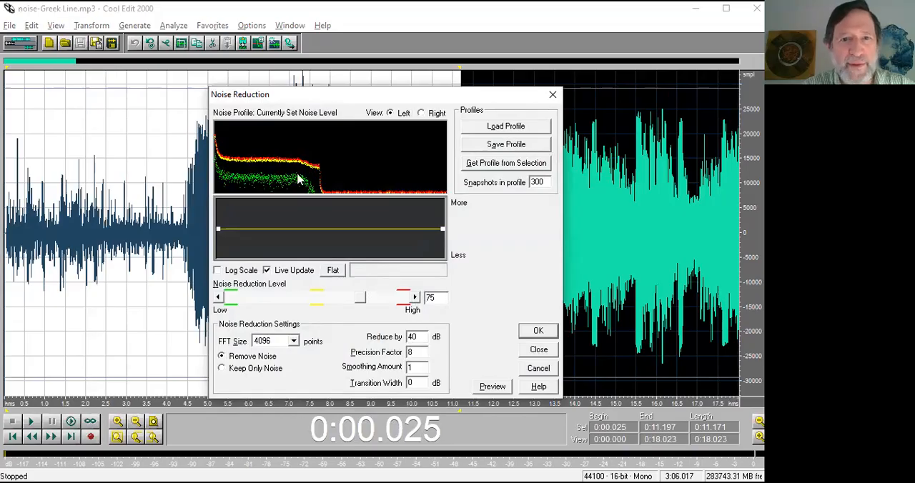
left_click(539, 331)
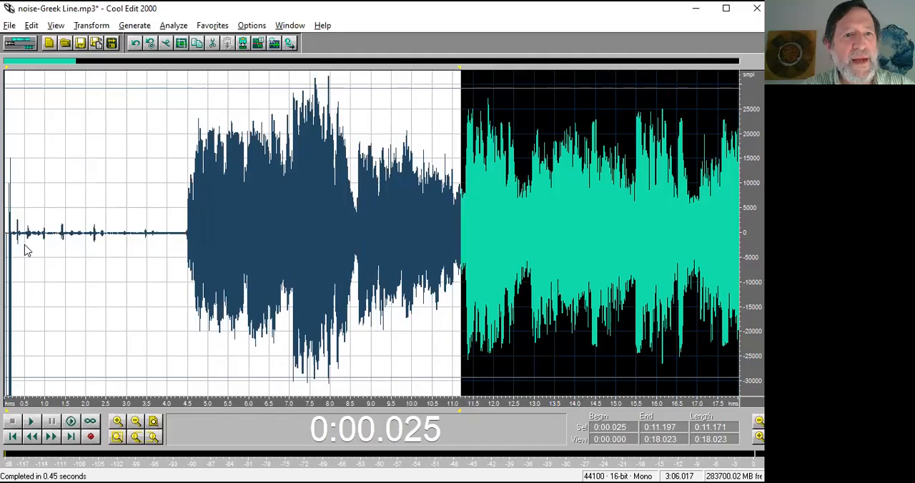
Play the denoised beginning from 0:01.812 into the music.
left_click(78, 246)
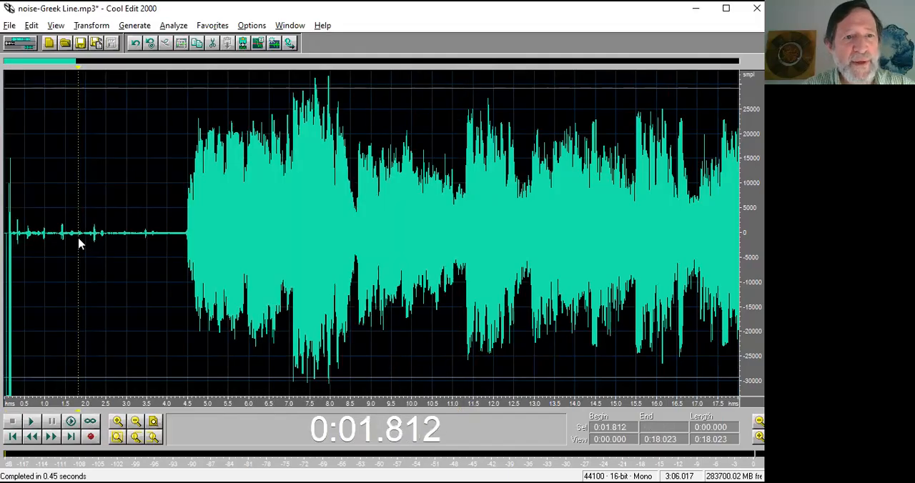
key("space")
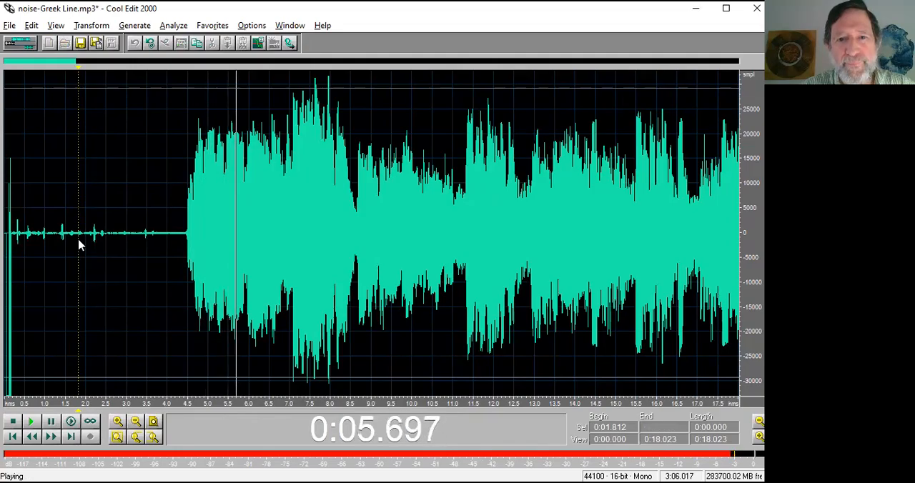
scroll(78, 245, "down", 2)
scroll(77, 239, "down", 1)
key("space")
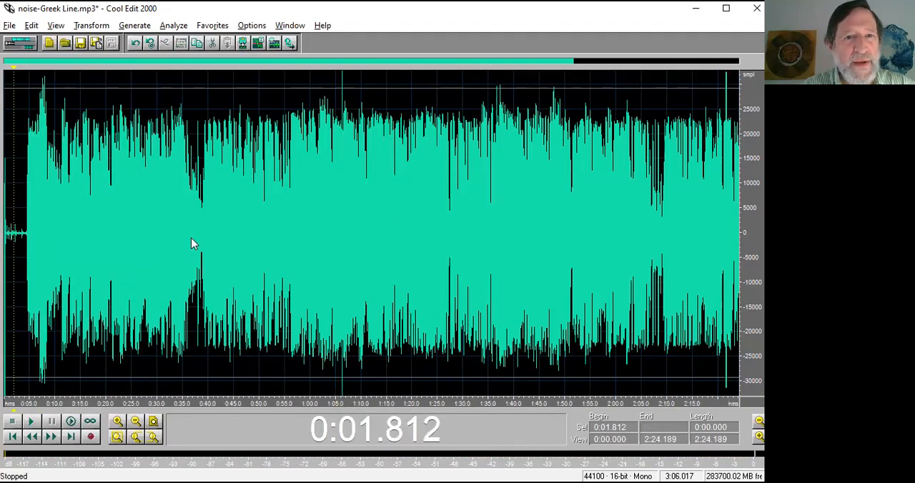
Locate the quiet dip between 0:35.190 and 0:41.385 and play it from 0:36.508.
left_click_drag(185, 238, 215, 235)
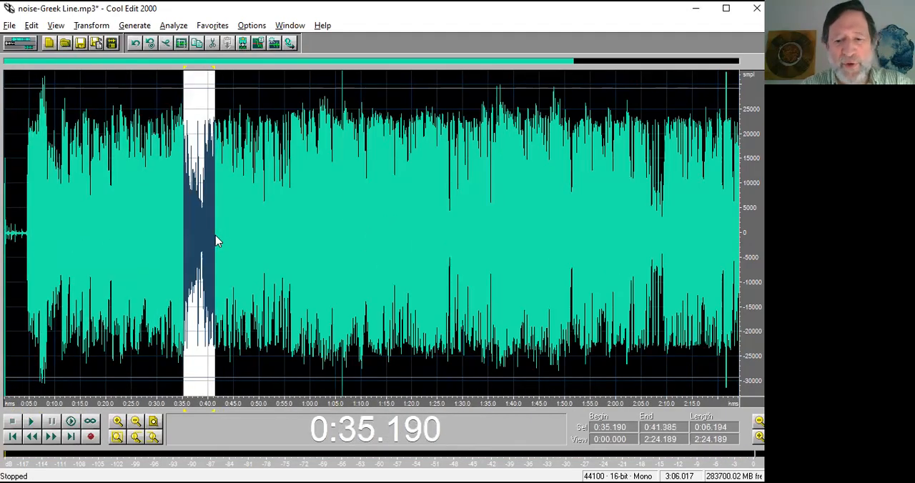
scroll(328, 264, "up", 1)
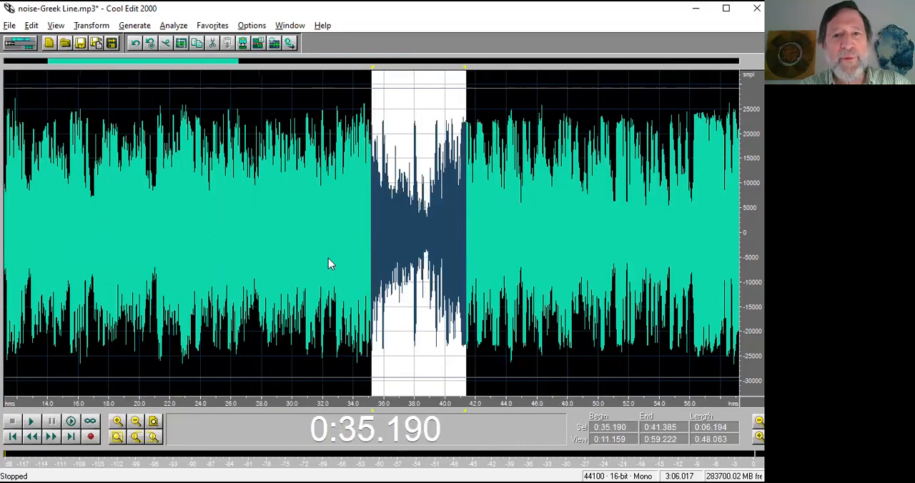
left_click(392, 231)
key("space")
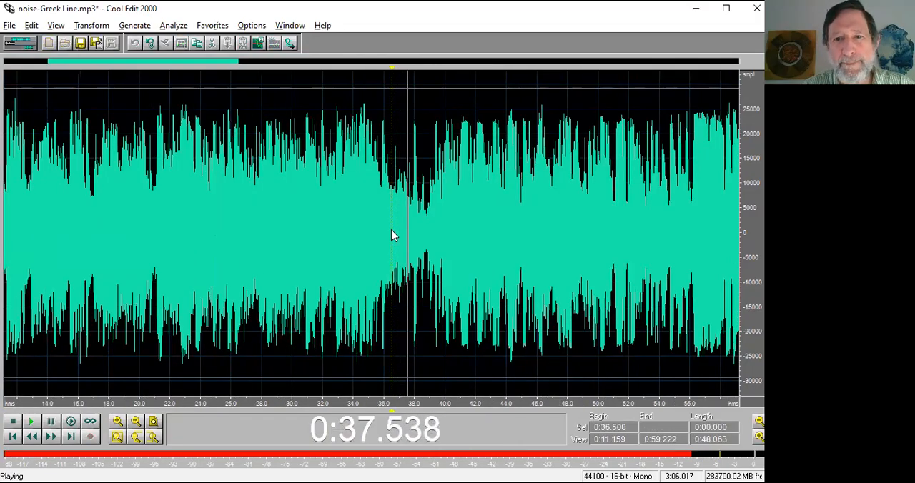
key("space")
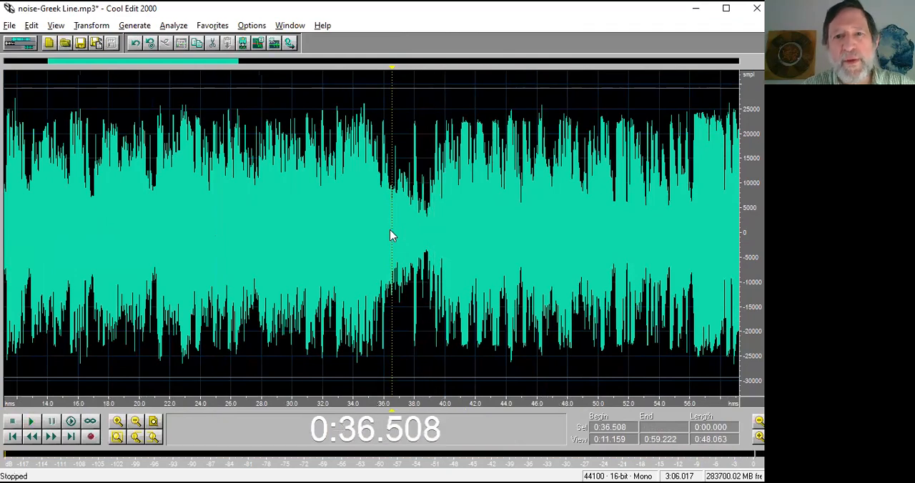
Apply Noise Reduction with the intro's noise profile to the quiet dip from 0:35.498 to 0:40.111.
left_click_drag(378, 231, 447, 237)
key("F2")
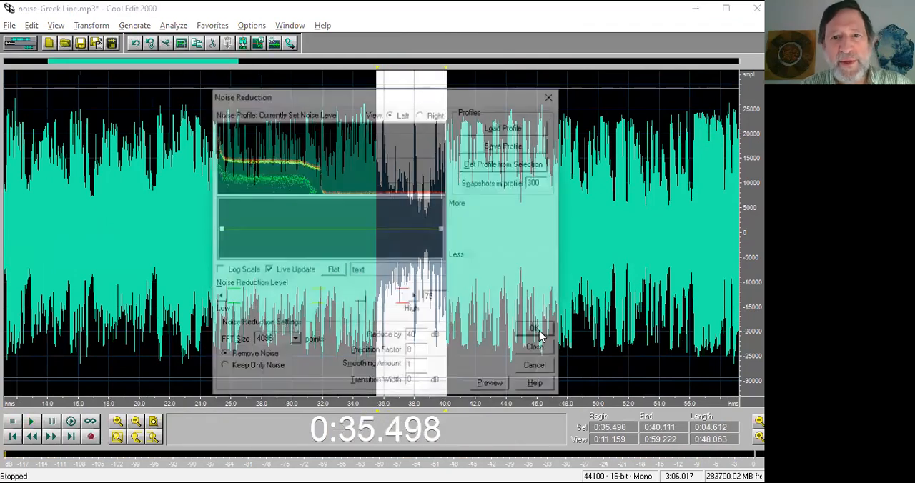
left_click(540, 336)
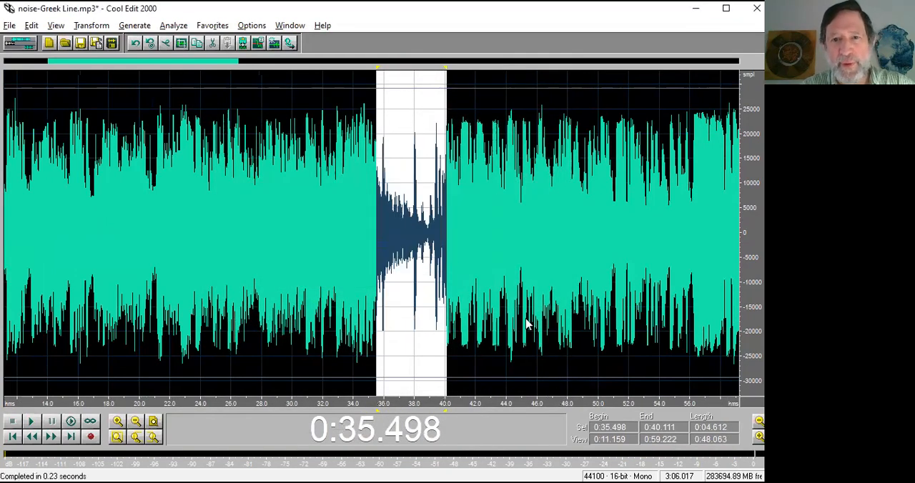
Play the denoised dip starting from 0:34.224.
left_click(356, 223)
key("space")
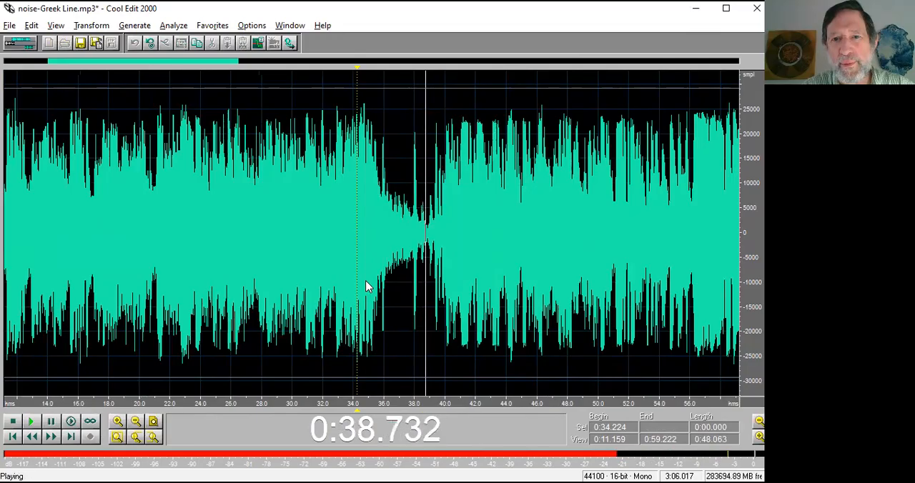
key("space")
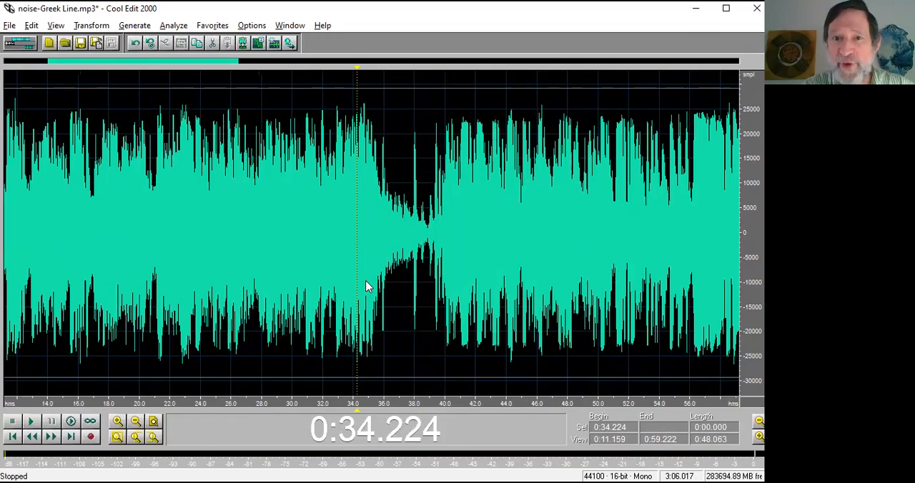
Select the passage from 0:32.264 to 0:35.500, and the one from 0:18.828 to 0:33.048.
scroll(402, 273, "down", 1)
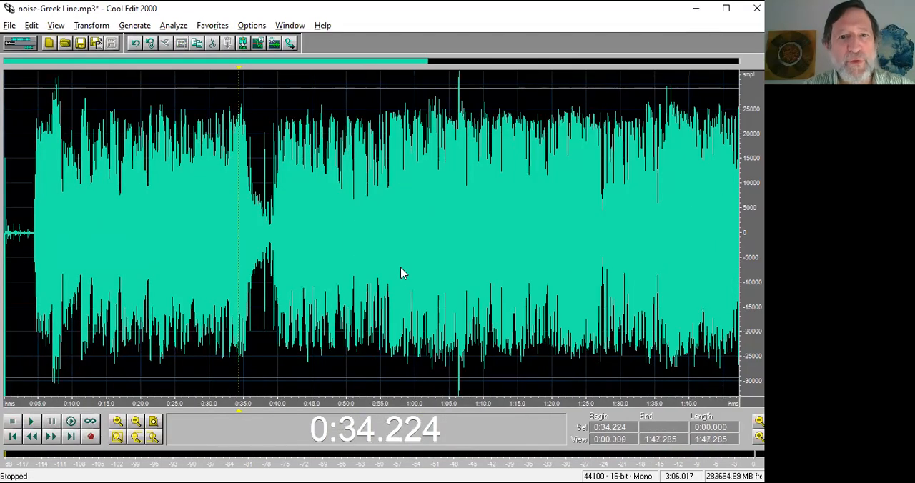
left_click_drag(224, 215, 248, 218)
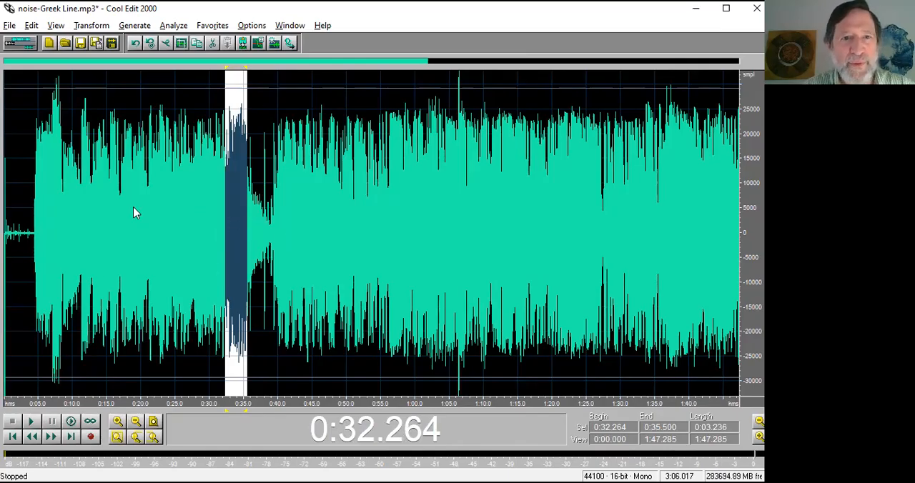
left_click_drag(134, 209, 230, 223)
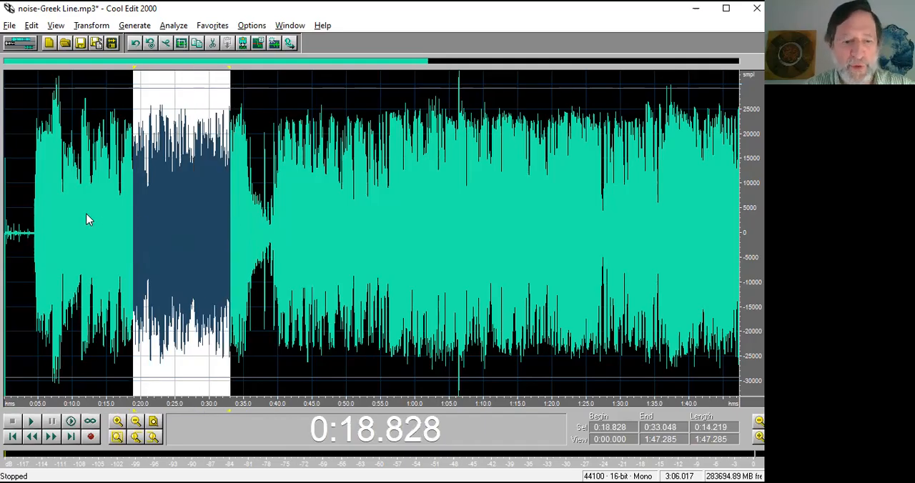
Capture a new noise profile from the noise-only tail between 3:05.369 and 3:06.017 without applying the reduction.
scroll(112, 225, "down", 2)
left_click_drag(728, 226, 740, 227)
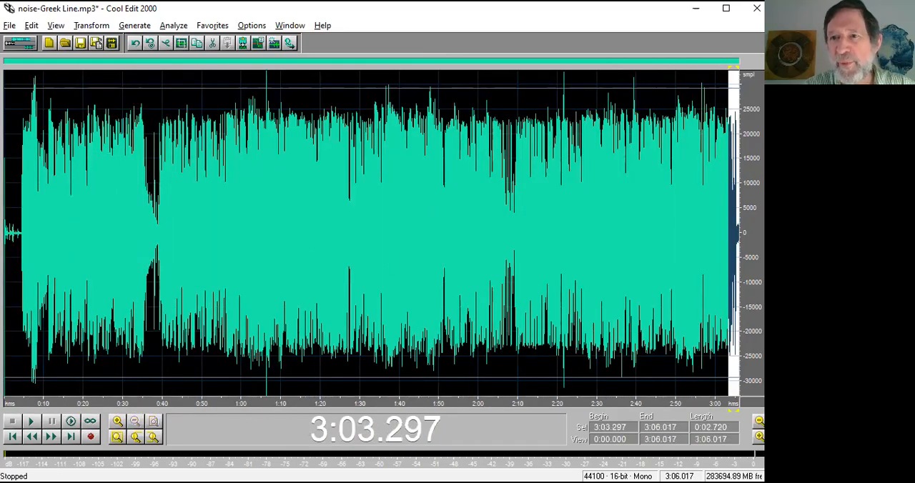
scroll(740, 236, "up", 4)
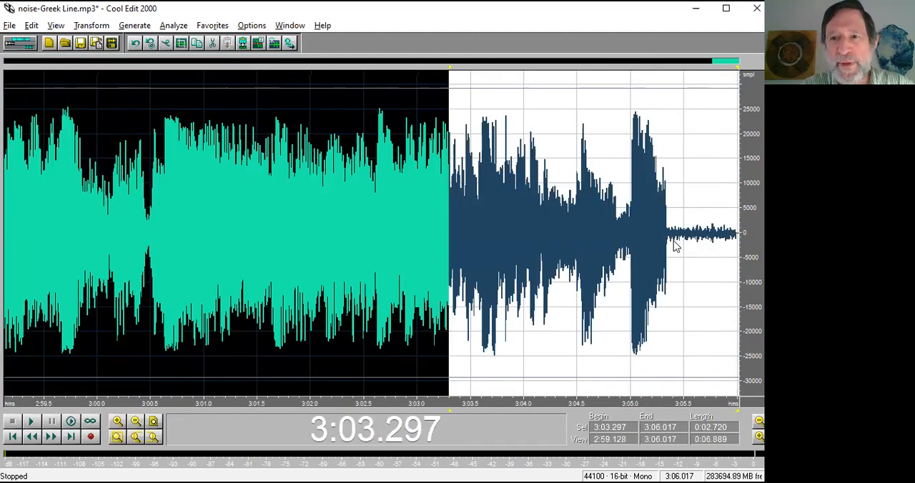
left_click_drag(670, 247, 741, 247)
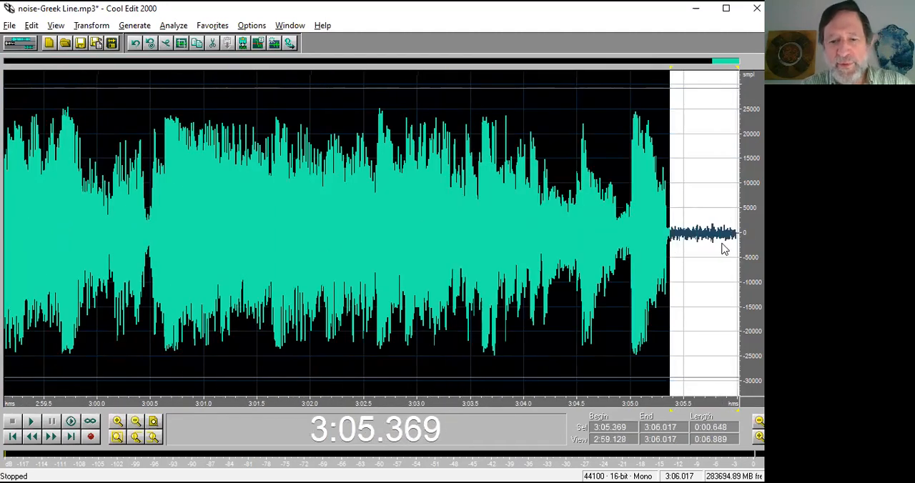
key("F2")
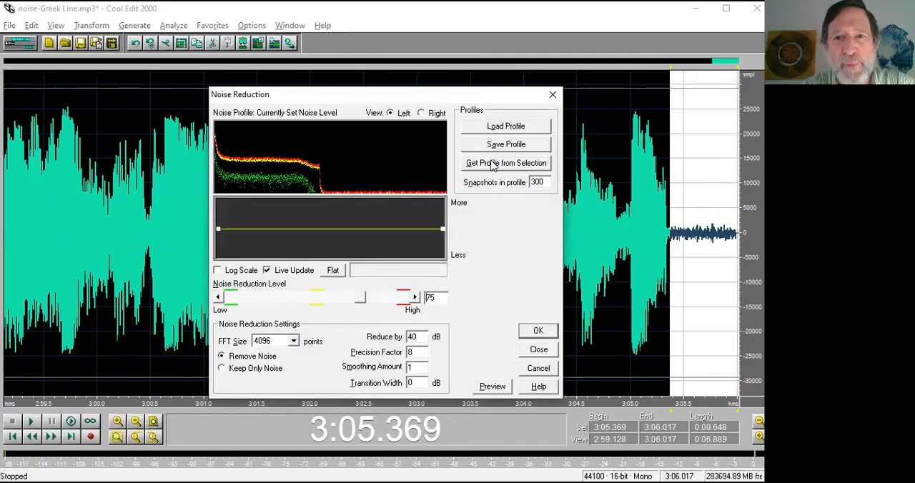
left_click(484, 168)
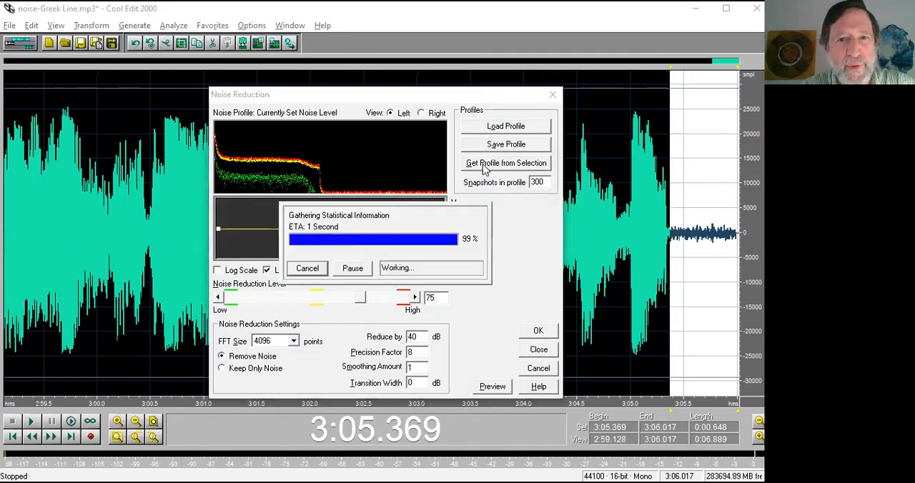
left_click(543, 349)
Apply Noise Reduction at level 75 with the tail's profile to the ending from 3:04.777 to 3:06.017.
left_click_drag(609, 237, 740, 249)
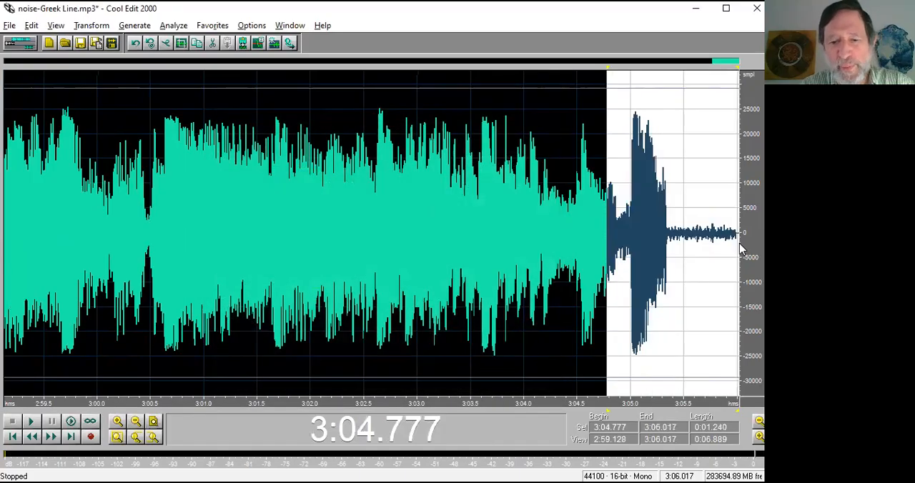
key("F2")
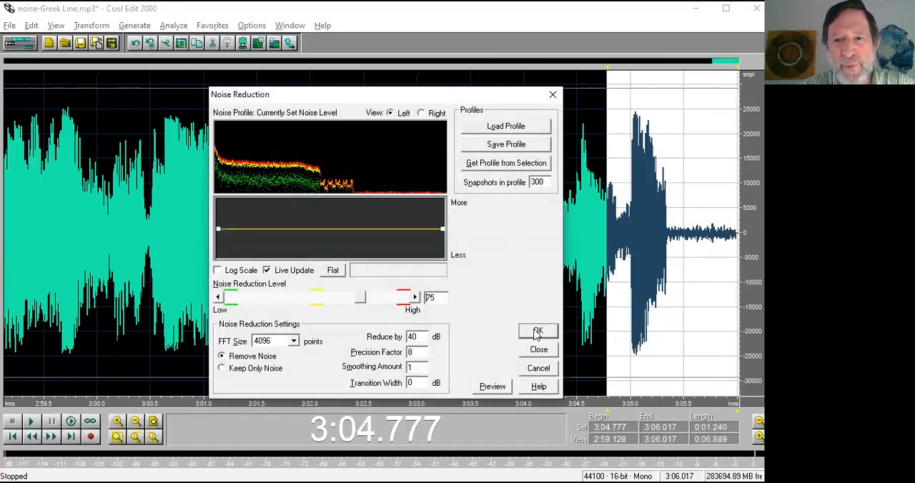
left_click(538, 333)
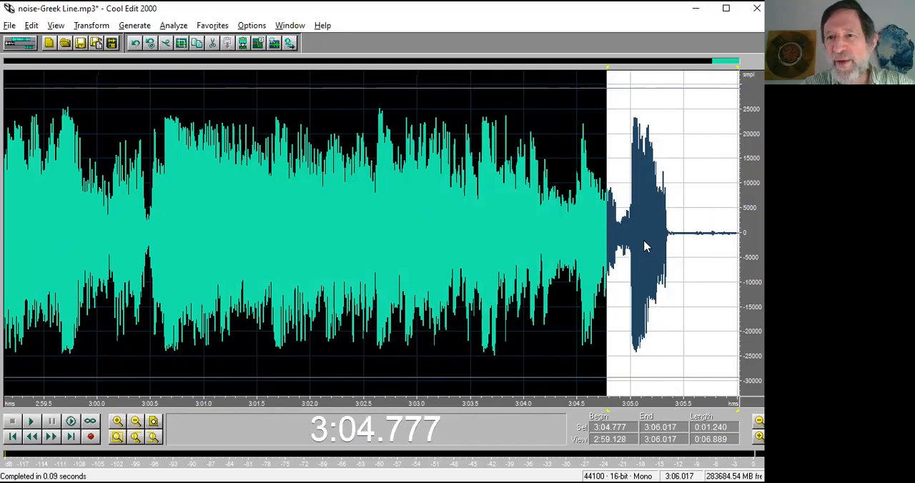
Play the denoised ending from within its final note, from 3:03.719 and from 3:03.316.
left_click(645, 246)
key("space")
left_click(493, 254)
key("space")
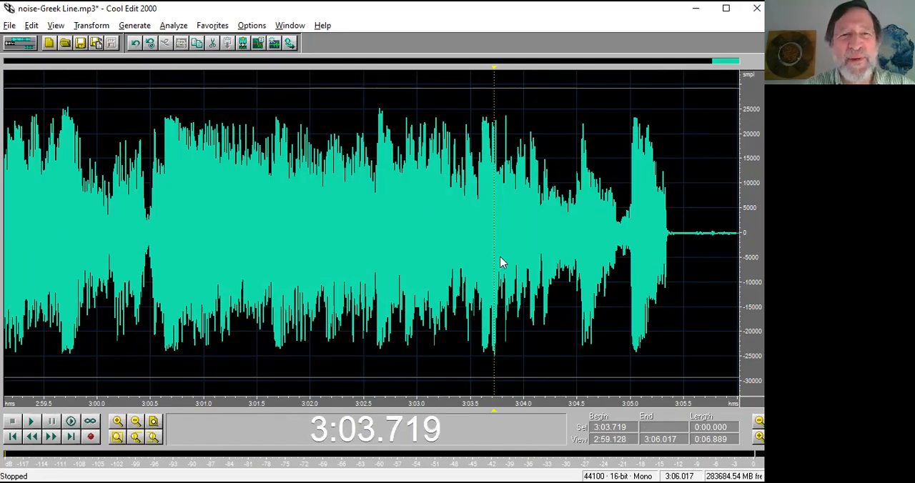
left_click(450, 248)
key("space")
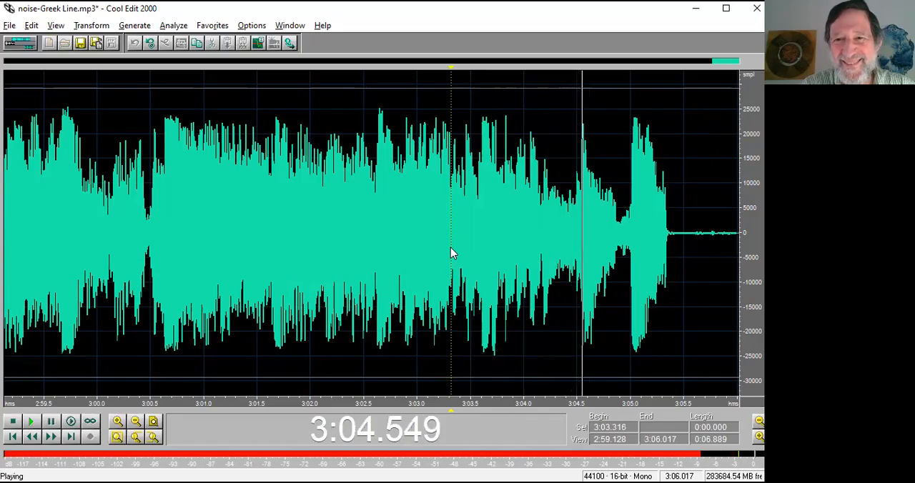
key("space")
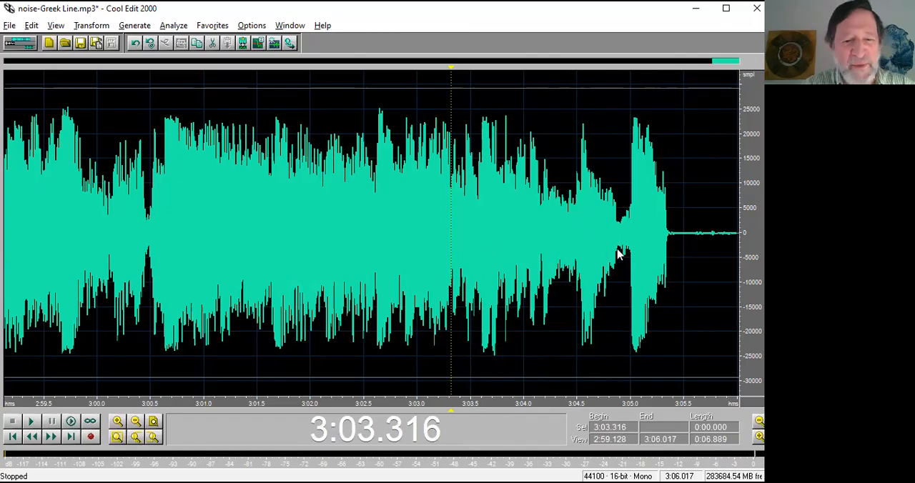
Switch to the CE-overview.pptx slide show in PowerPoint.
key("alt+Tab")
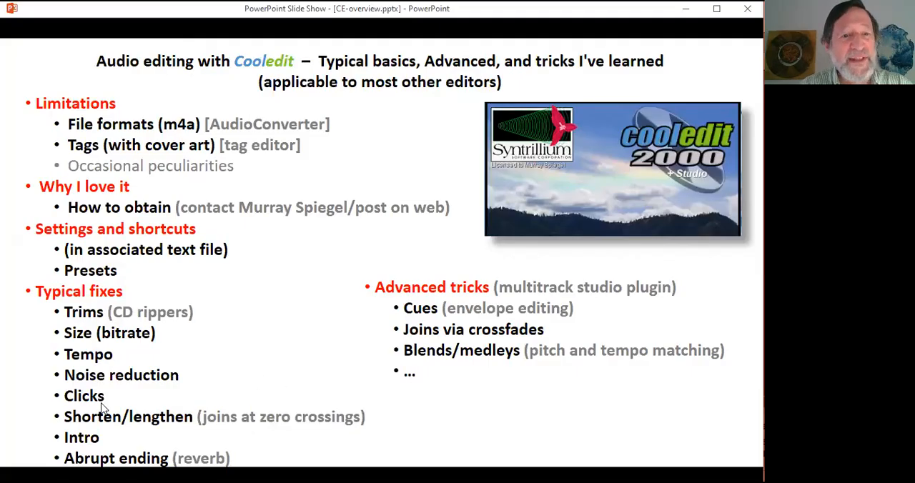
Switch from the slide show back to Cool Edit 2000 and close noise-Greek Line.mp3 without saving its changes.
key("alt+Tab")
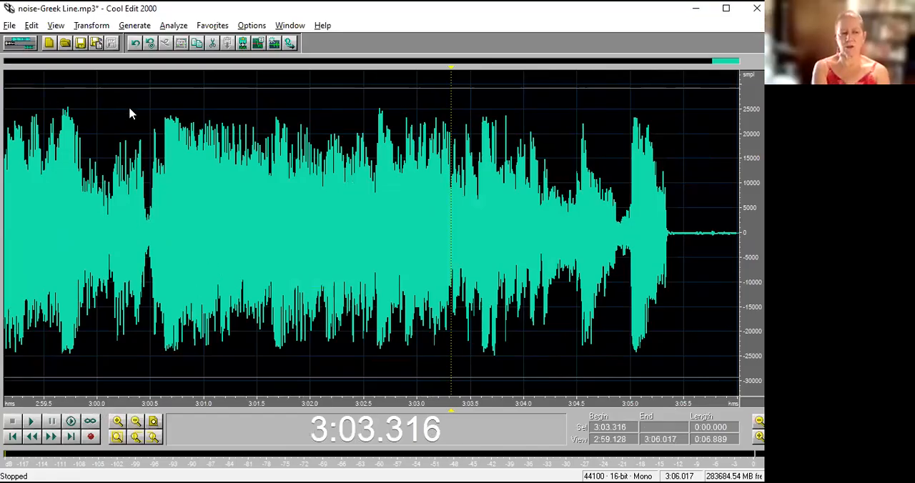
key("alt+Tab")
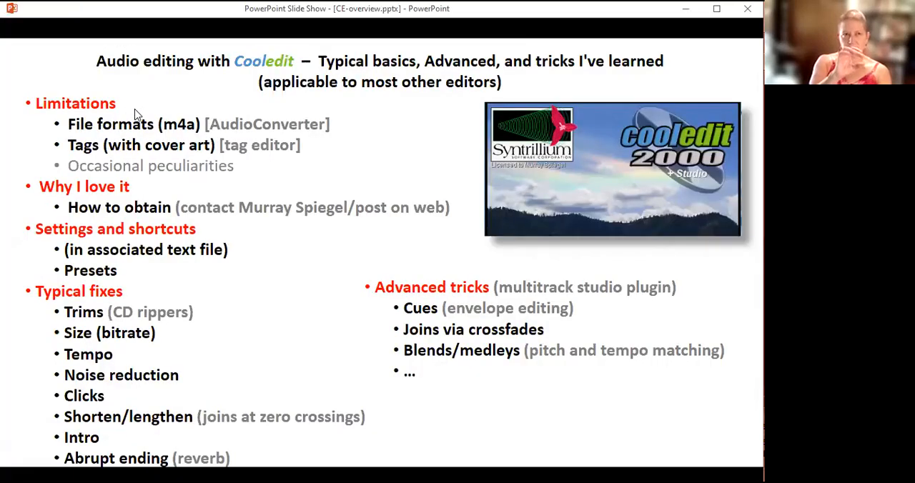
key("alt+Tab")
key("alt+shift+Tab")
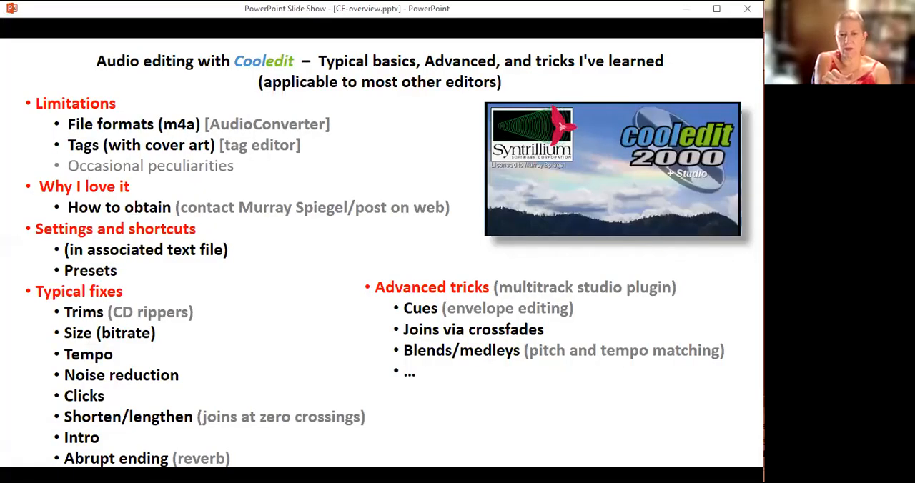
key("alt+Tab")
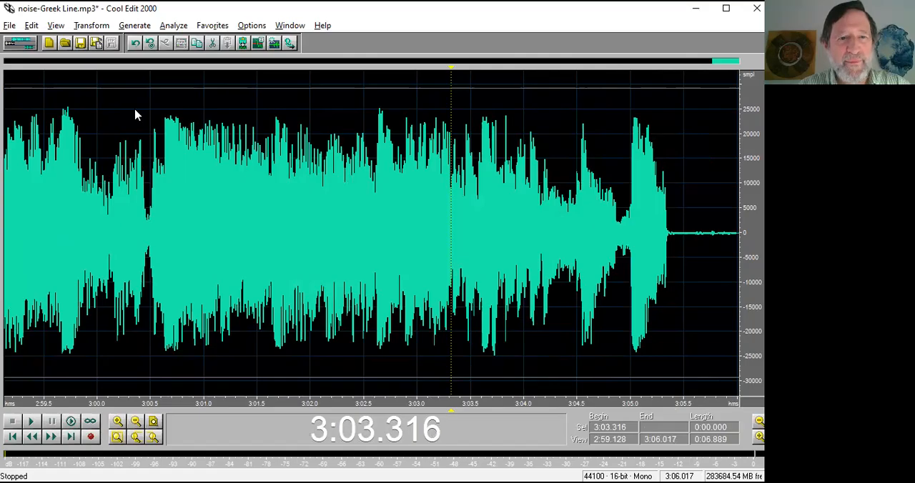
key("ctrl+w")
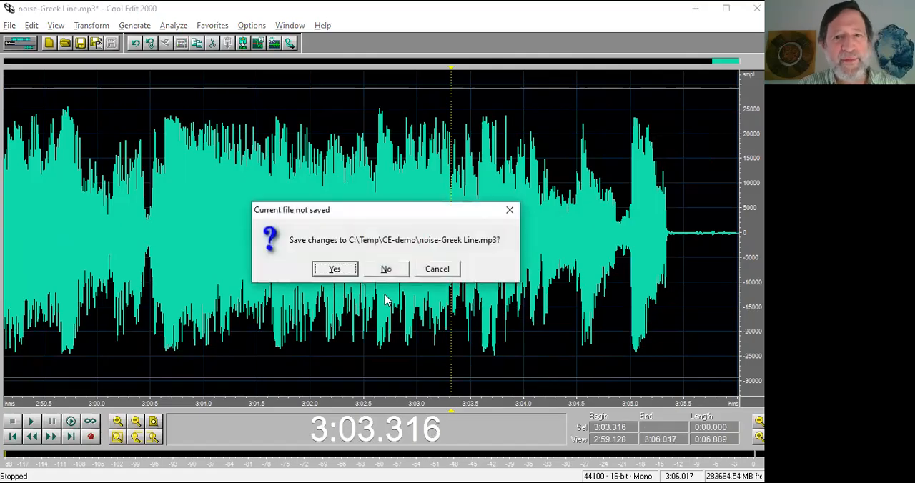
left_click(368, 264)
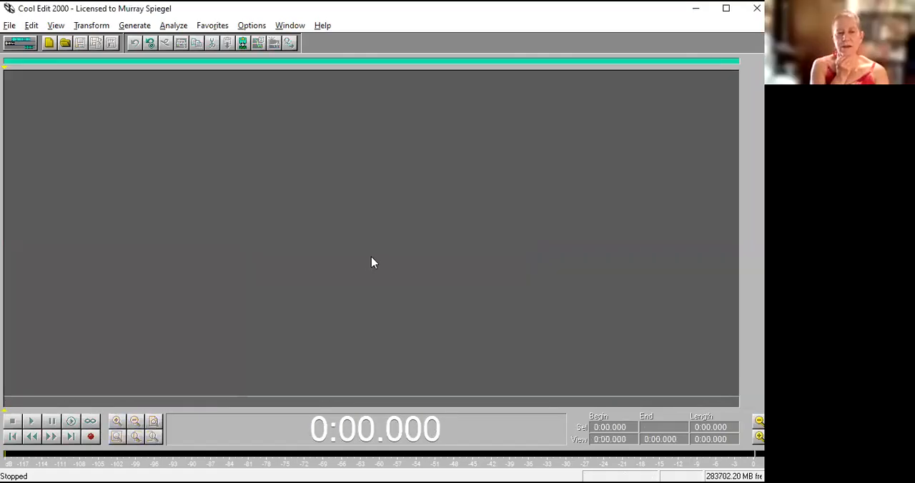
Open noise-Fatise Kolo.mp3 from the recent files and select its opening from 0:00.000 to 0:04.910.
left_click(10, 26)
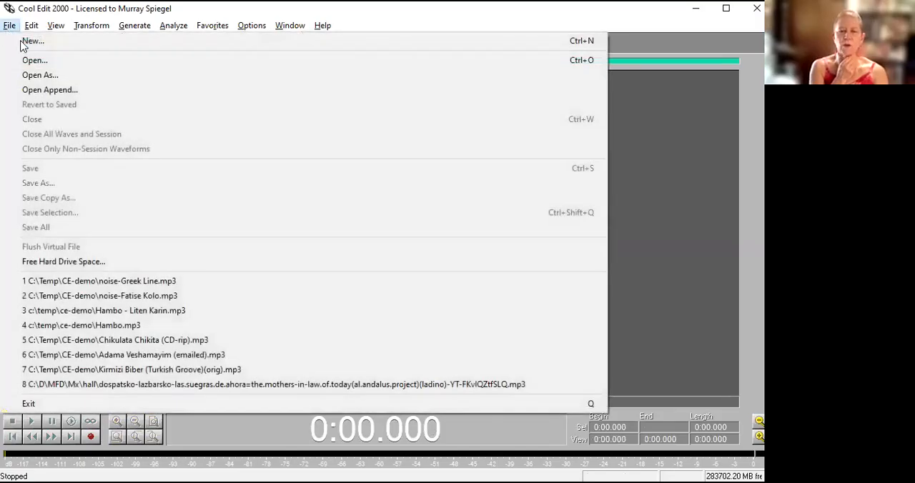
left_click(161, 295)
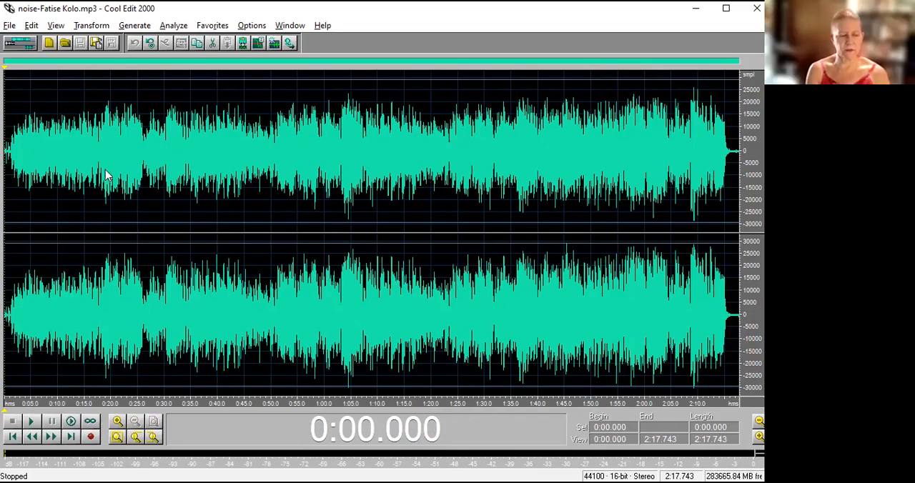
left_click_drag(31, 174, 9, 169)
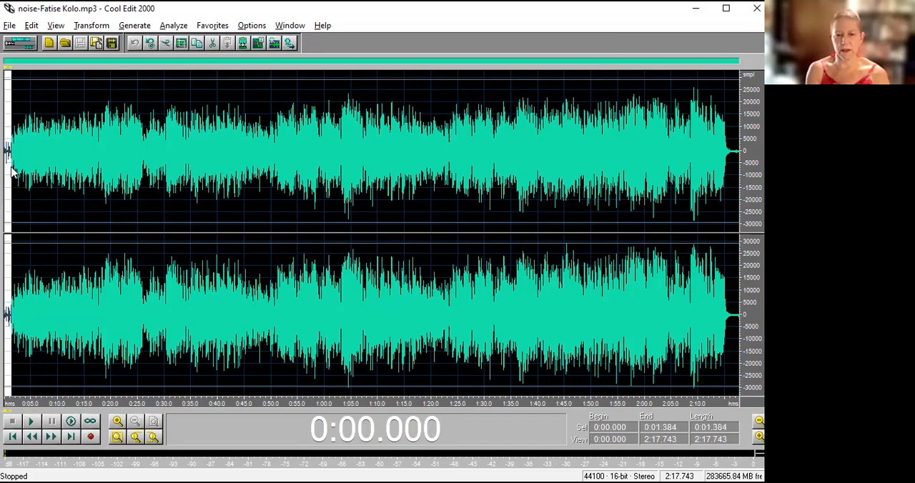
scroll(32, 173, "up", 2)
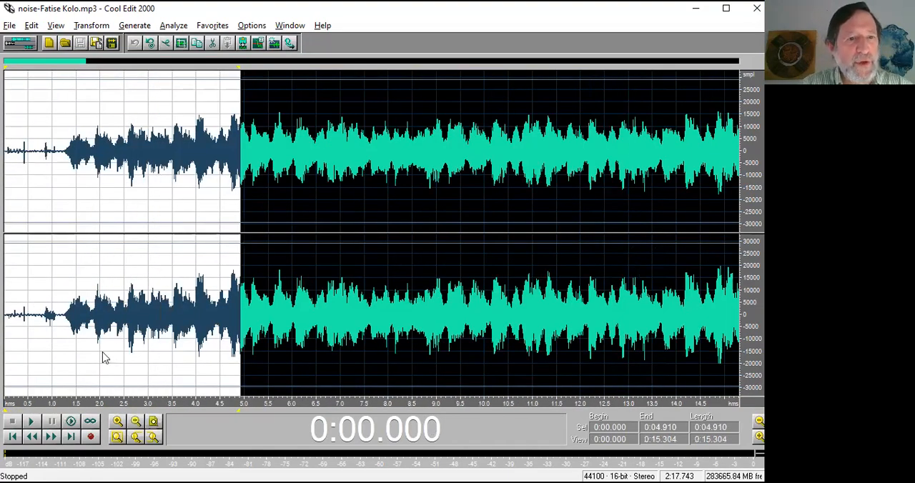
scroll(58, 279, "up", 2)
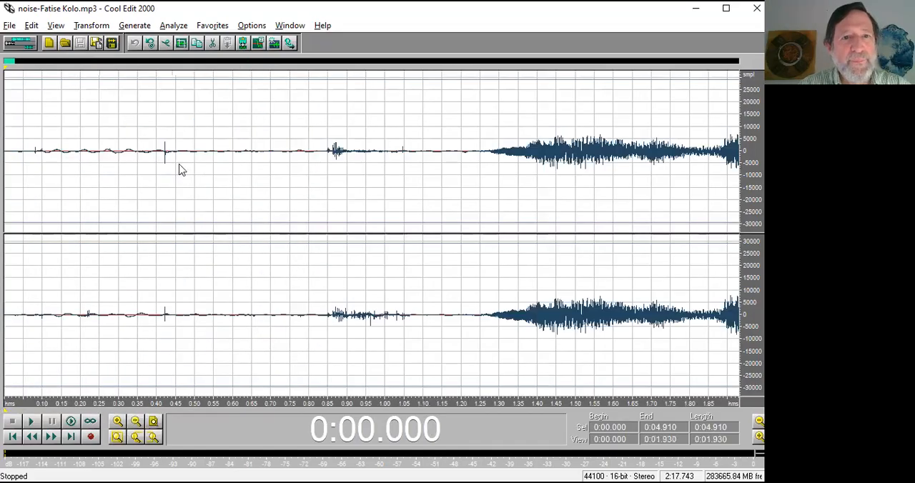
Play the noisy lead-in before the music, starting at about 0.40 seconds and again from 0:00.070.
left_click(157, 163)
key("space")
key("space")
left_click(31, 158)
key("space")
key("space")
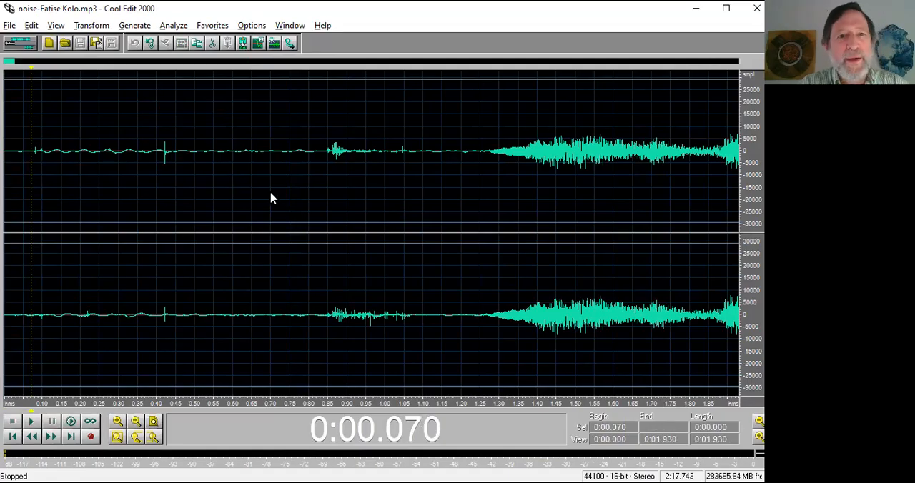
Open Gaselnita (partially.declicked).mp3 from the CE-demo folder and play its first few seconds.
key("ctrl+o")
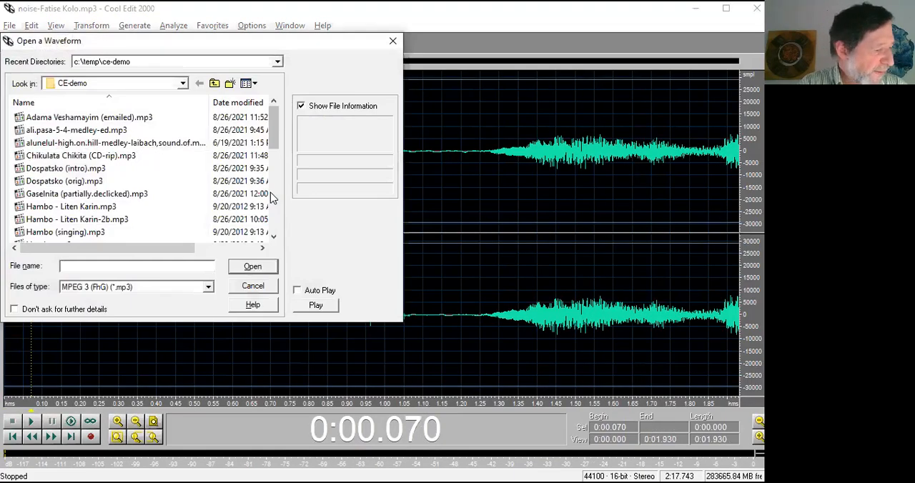
double_click(270, 194)
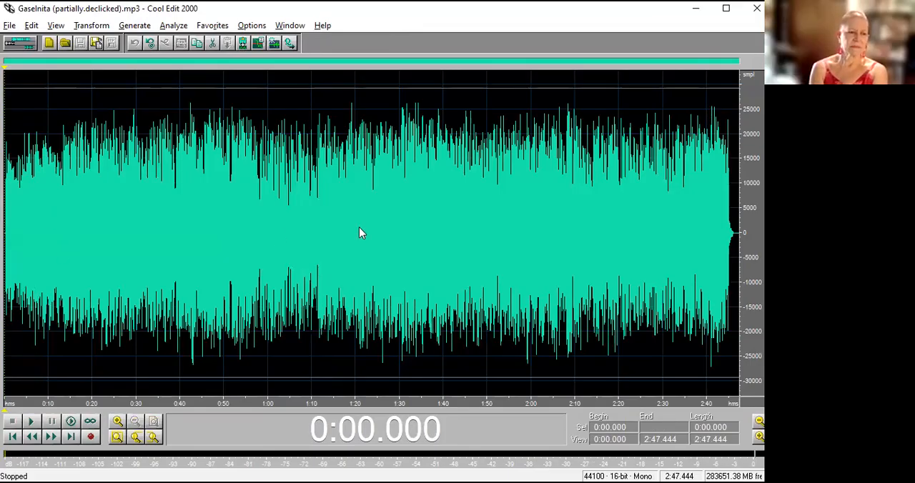
key("space")
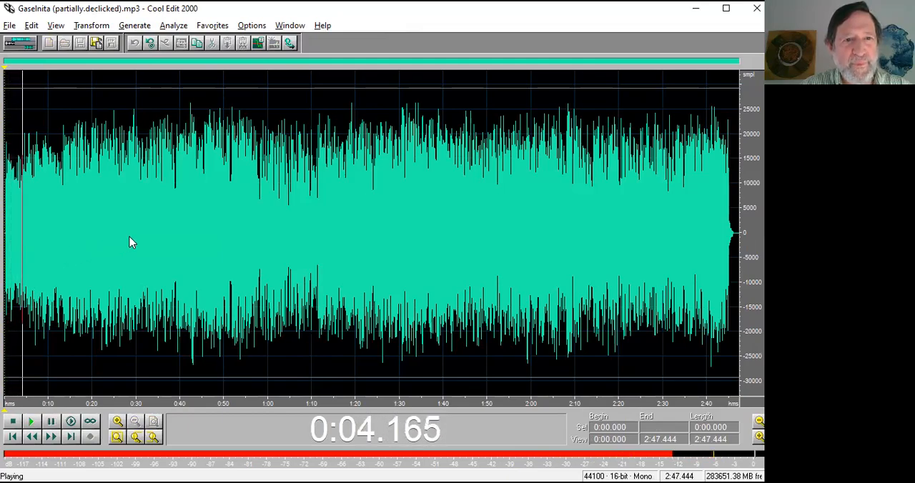
key("space")
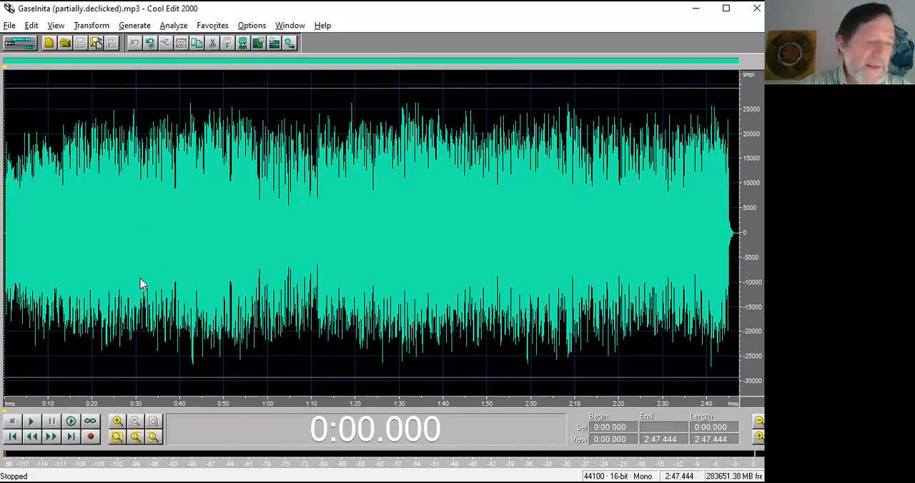
Play the passage between 0:10.101 and 0:20.203 from 0:13.361, 0:14.746 and 0:15.171 to locate clicks.
left_click_drag(92, 400, 48, 400)
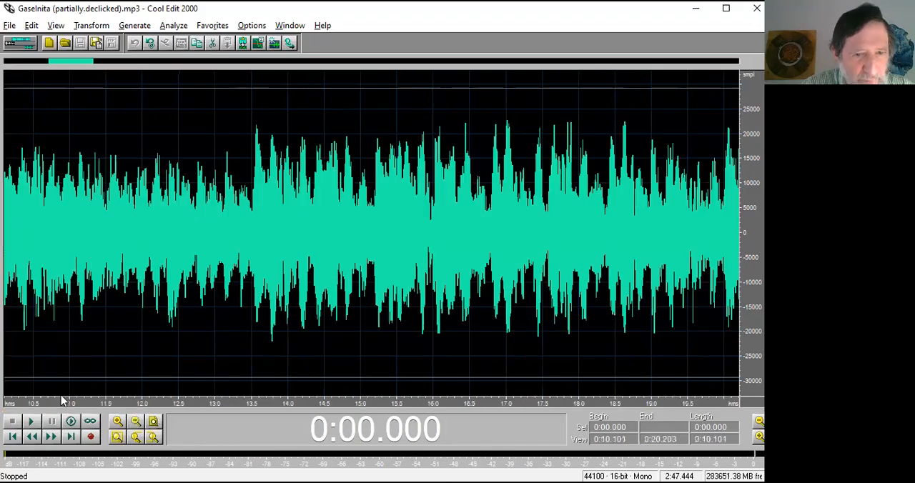
left_click(242, 259)
key("space")
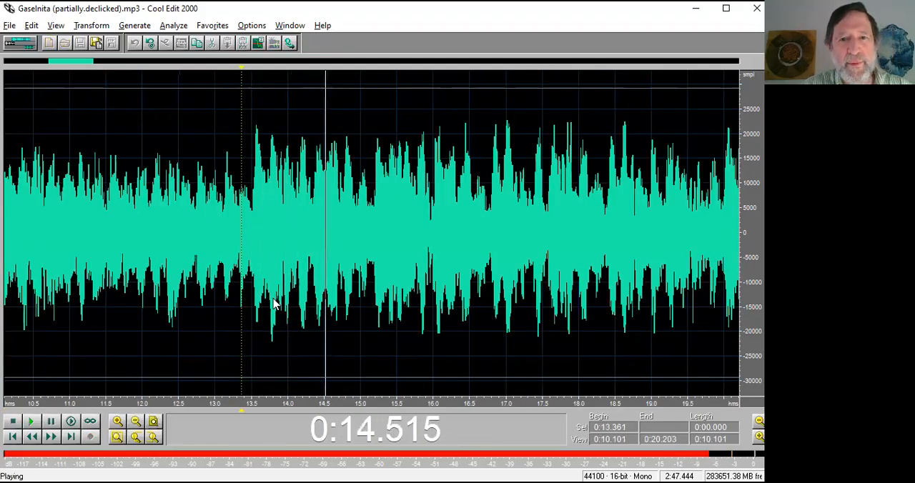
key("space")
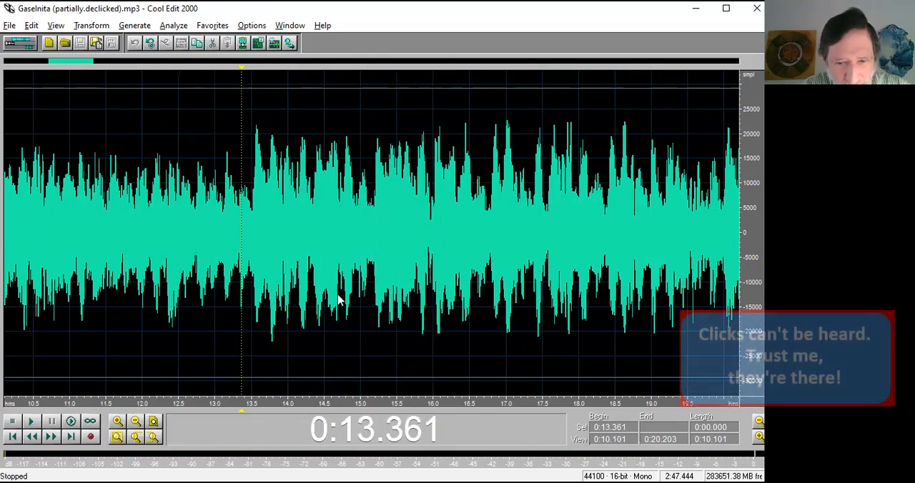
left_click(343, 282)
key("space")
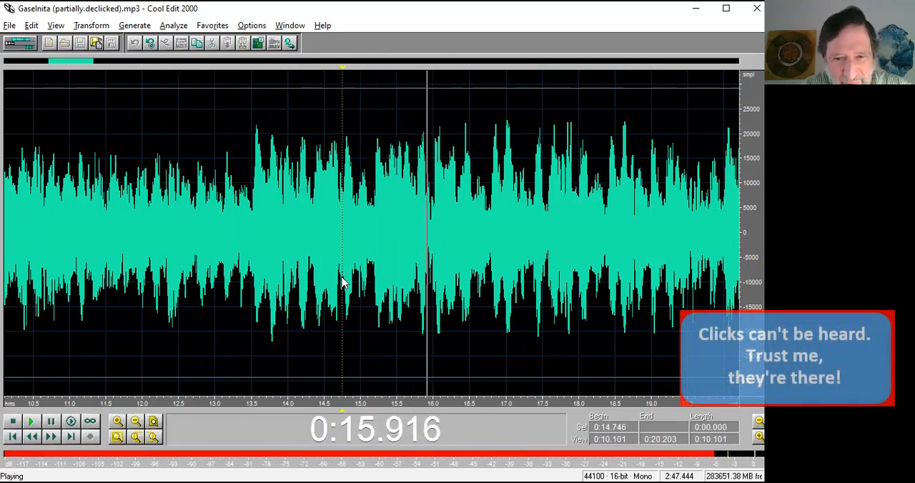
key("space")
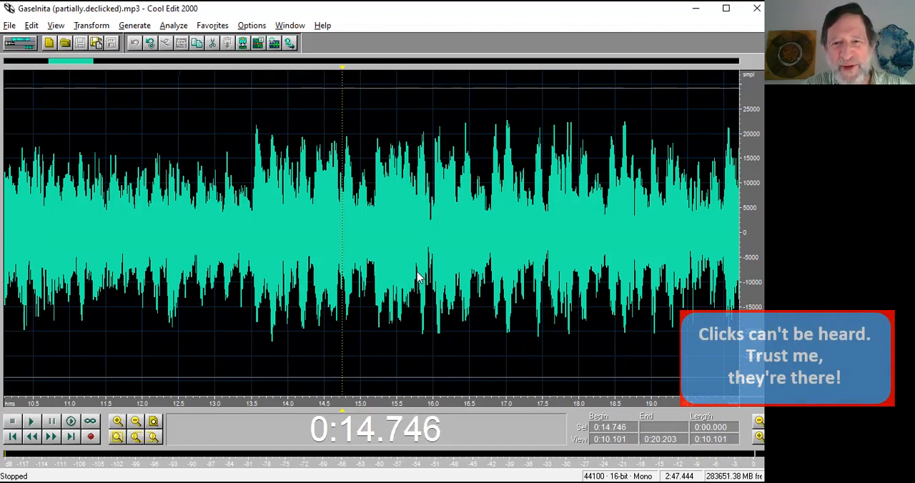
left_click(418, 279)
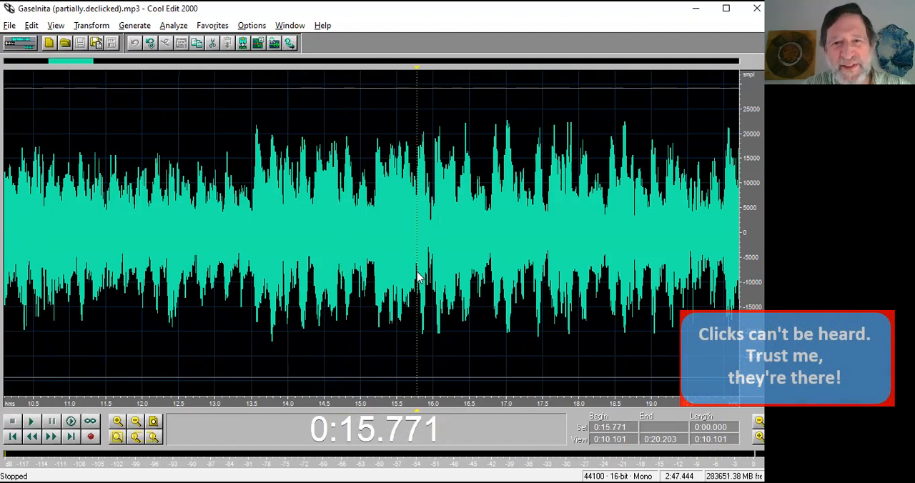
left_click(372, 271)
key("space")
key("space")
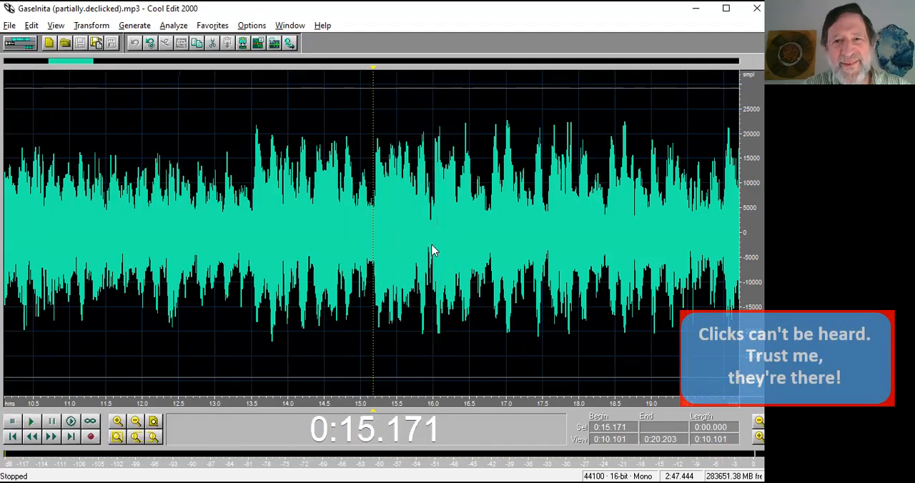
Select the passage around the suspected click from 0:15.577 to 0:16.272 and open the FFT Filter settings.
scroll(431, 250, "up", 3)
left_click_drag(201, 261, 543, 265)
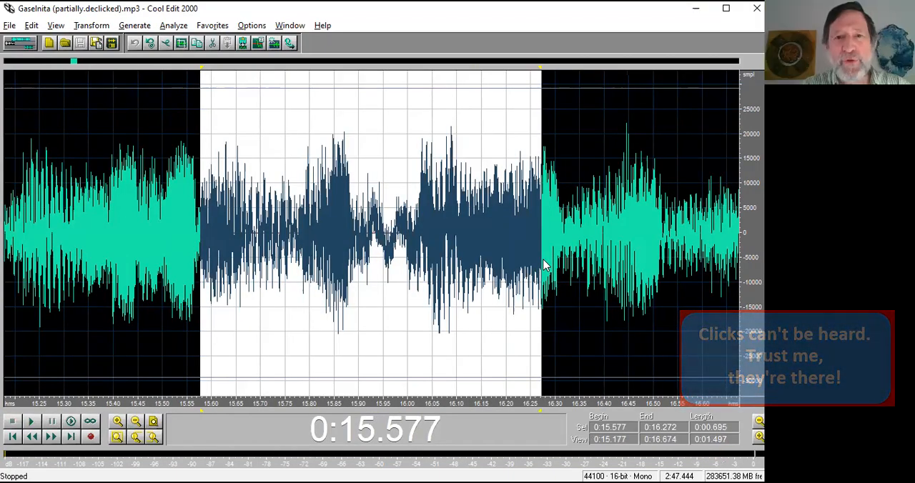
left_click(100, 28)
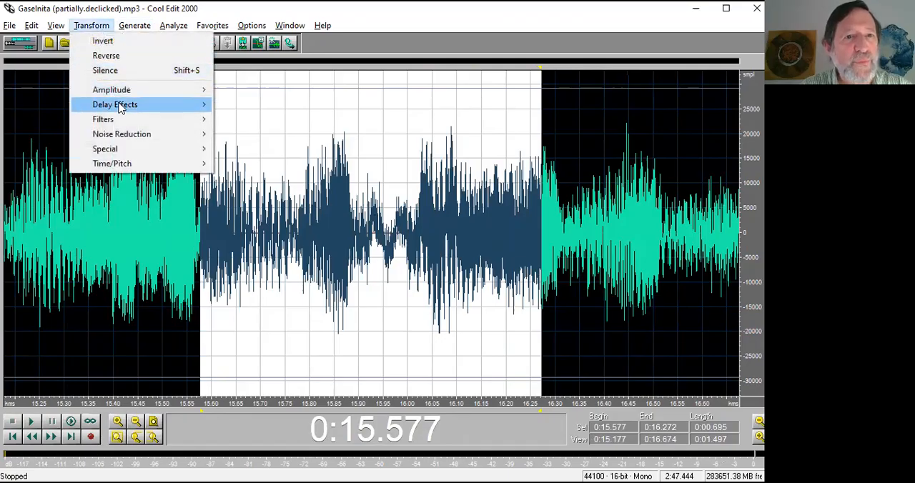
mouse_move(119, 106)
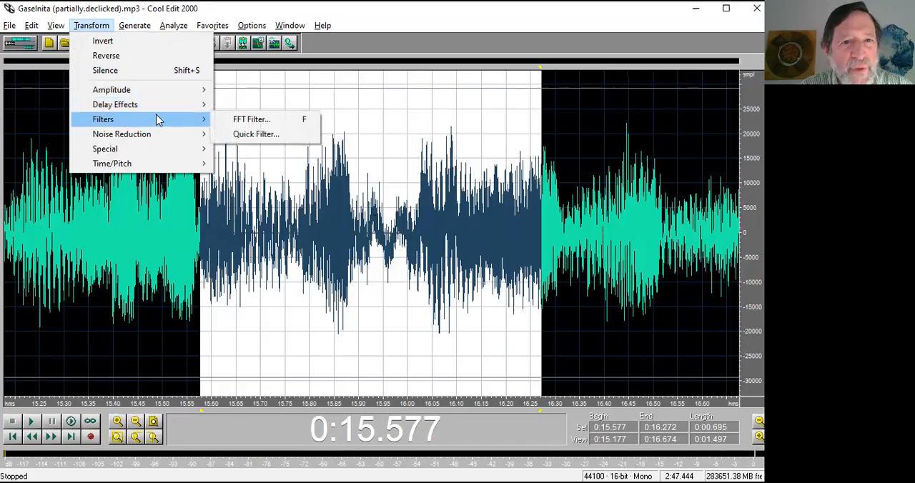
left_click(236, 123)
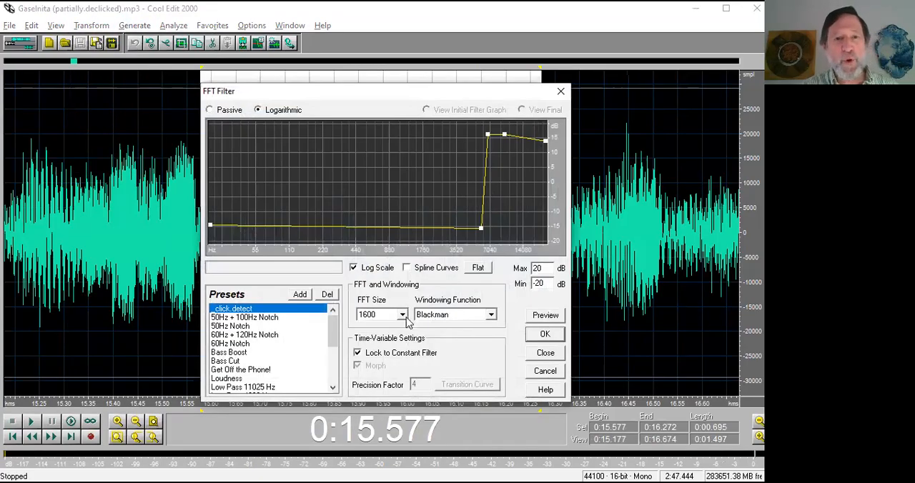
Compare the filter curves of the 50Hz + 100Hz Notch, Bass Boost and Bass Cut presets, ending on _click.detect.
left_click(227, 319)
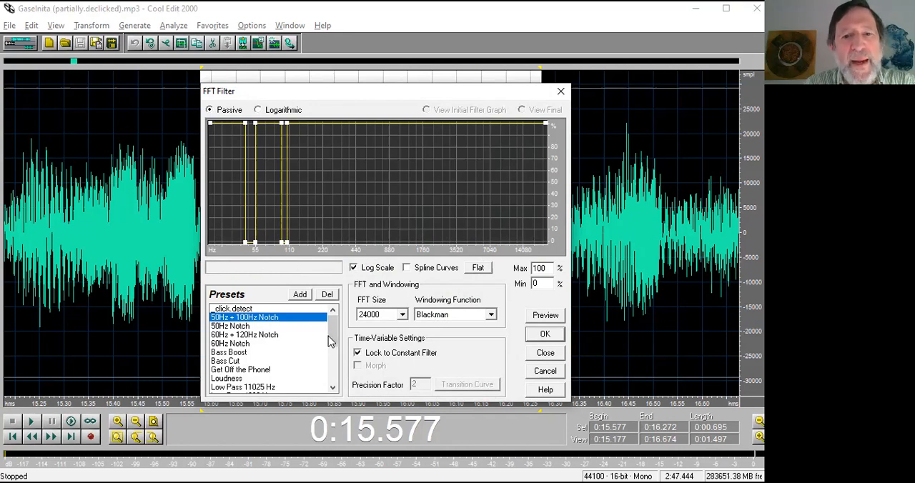
left_click(227, 353)
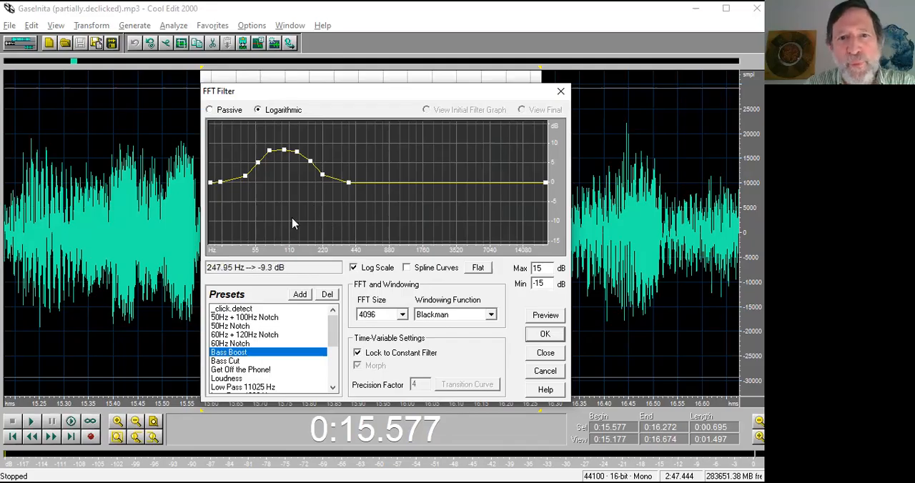
left_click(227, 361)
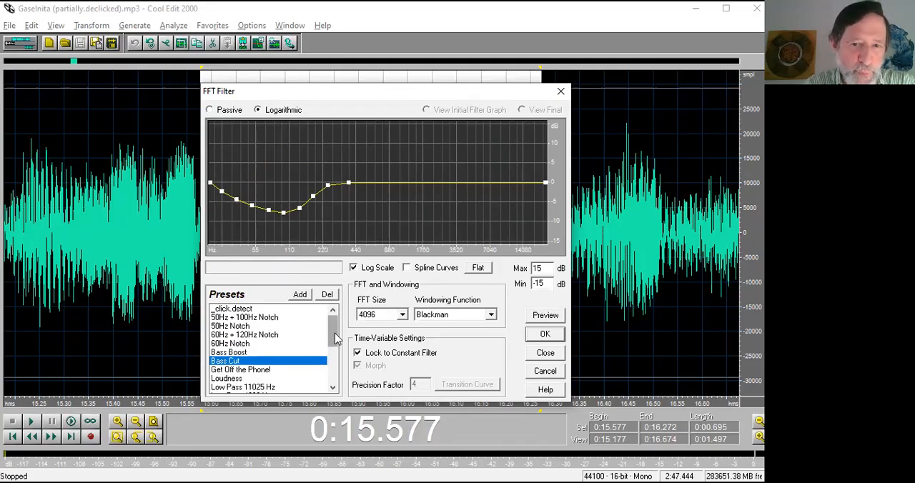
left_click(244, 309)
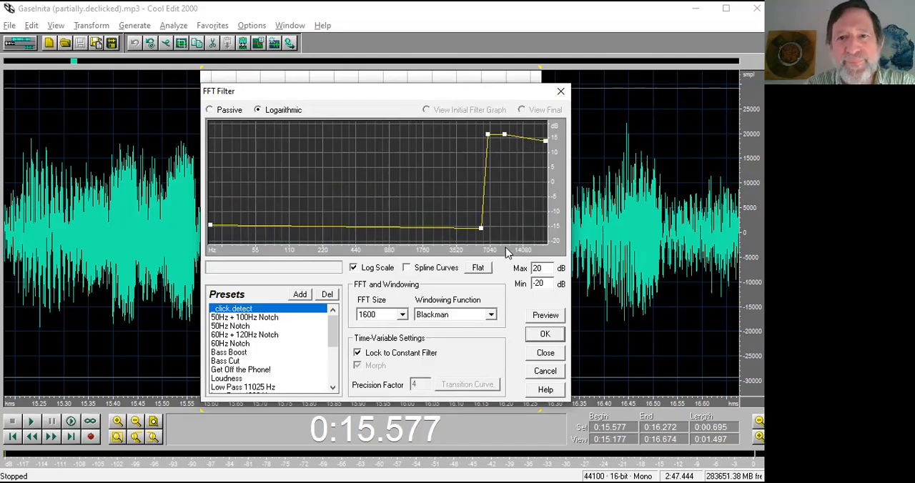
Try slightly raising the curve's low point and lowering its high point near 7 kHz, and reload the _click.detect preset.
left_click_drag(480, 230, 481, 228)
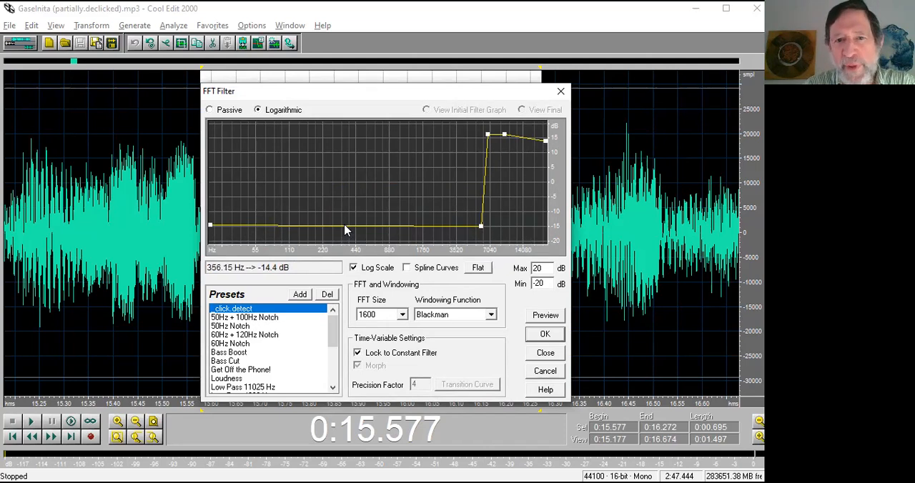
left_click_drag(345, 230, 355, 289)
left_click_drag(351, 231, 357, 300)
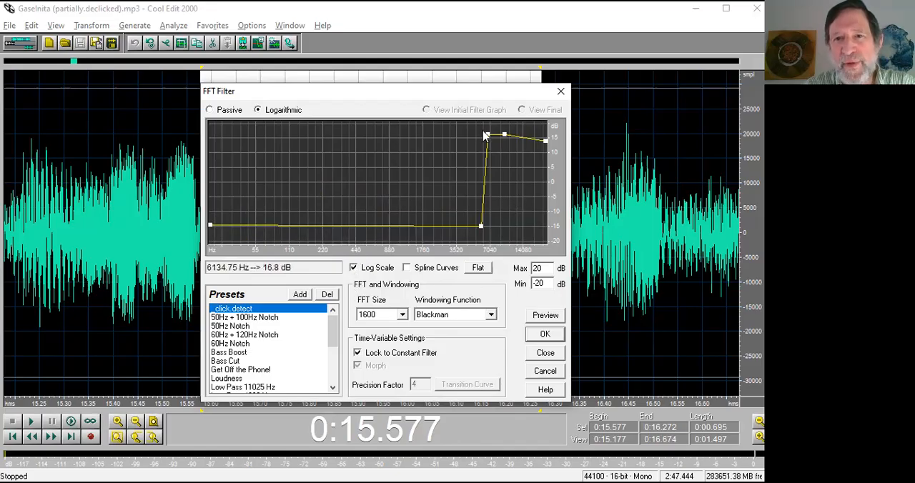
mouse_move(486, 136)
left_mouse_down()
mouse_move(504, 146)
mouse_move(488, 140)
left_mouse_up()
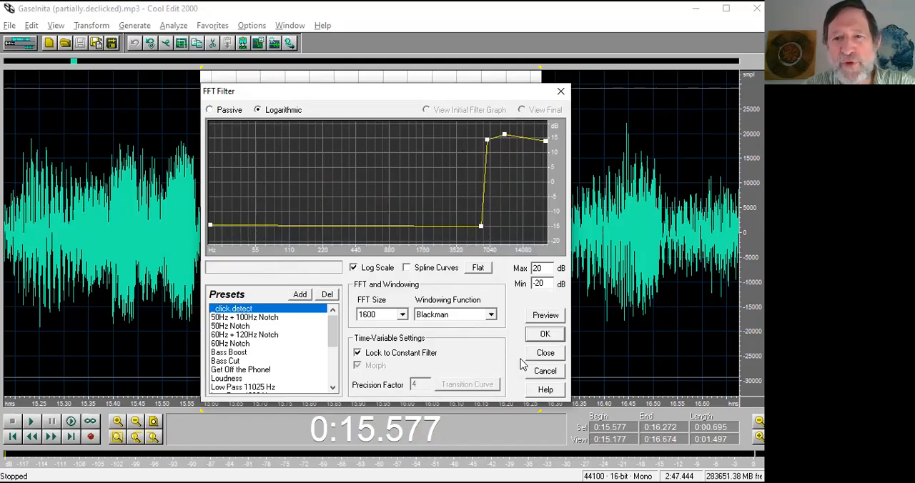
left_click(241, 309)
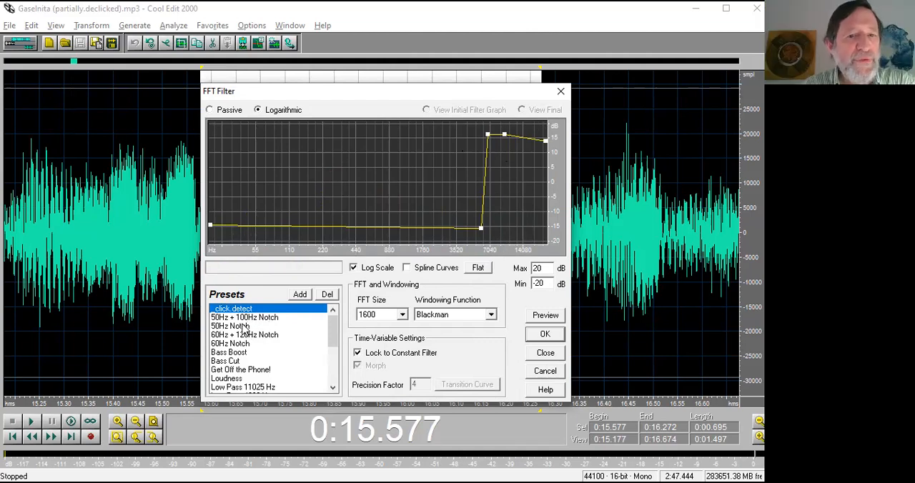
Load the Treble Boost preset and try reshaping its curve to about -12 dB below 4 kHz and about 14 dB above.
left_click(240, 361)
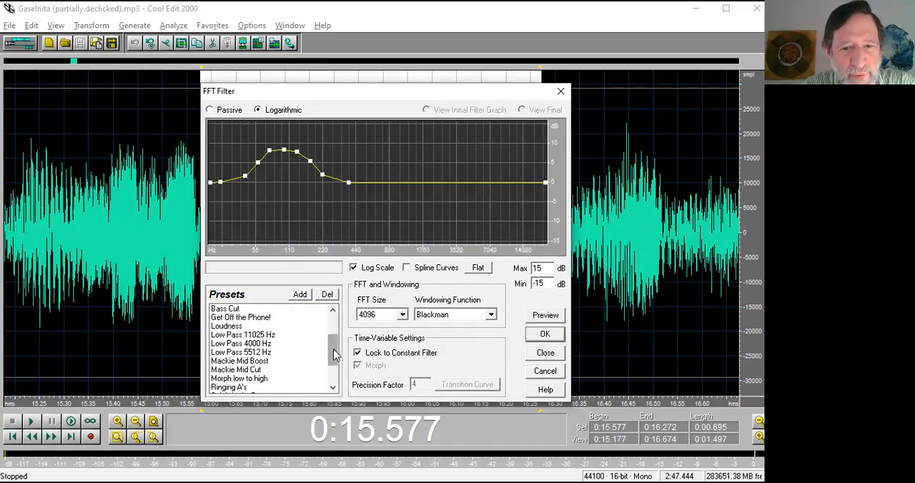
left_click_drag(331, 359, 339, 379)
left_click(239, 378)
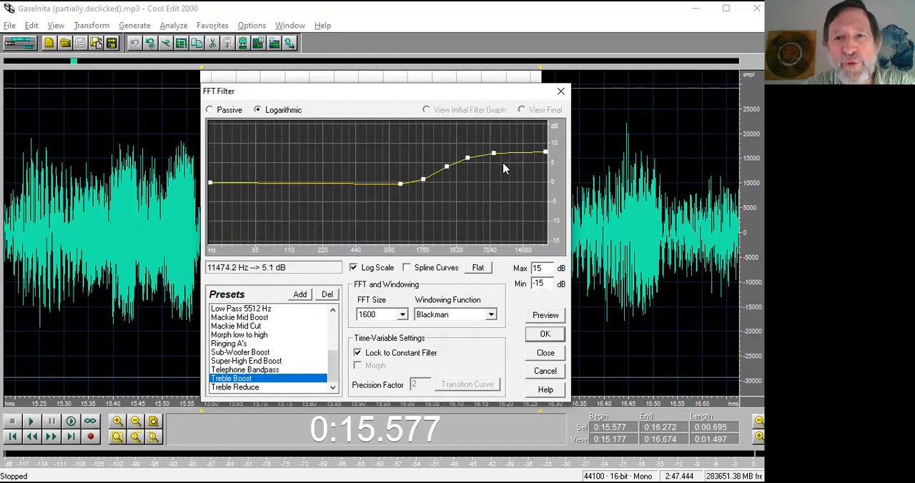
left_click_drag(400, 184, 404, 299)
left_click_drag(422, 179, 411, 342)
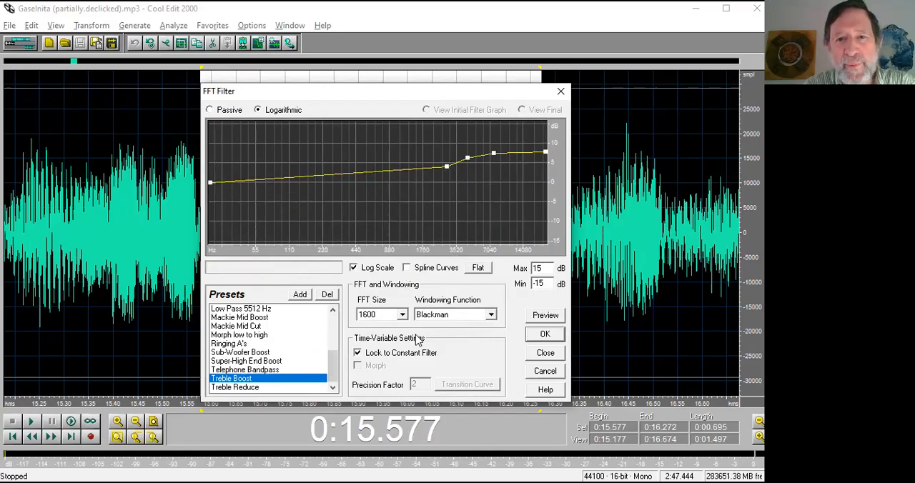
left_click_drag(452, 162, 465, 230)
left_click_drag(210, 184, 213, 229)
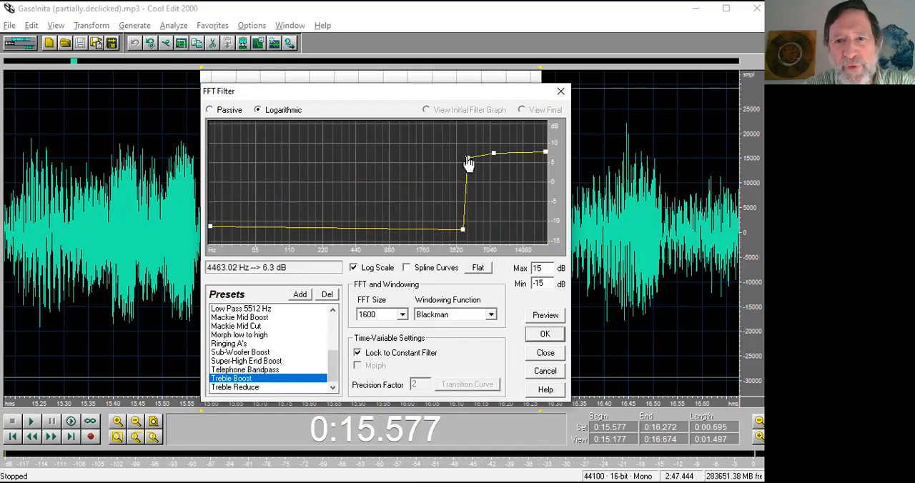
left_click_drag(469, 160, 501, 129)
Reload the _click.detect preset and apply the FFT filter to the selected passage.
left_click_drag(336, 366, 333, 328)
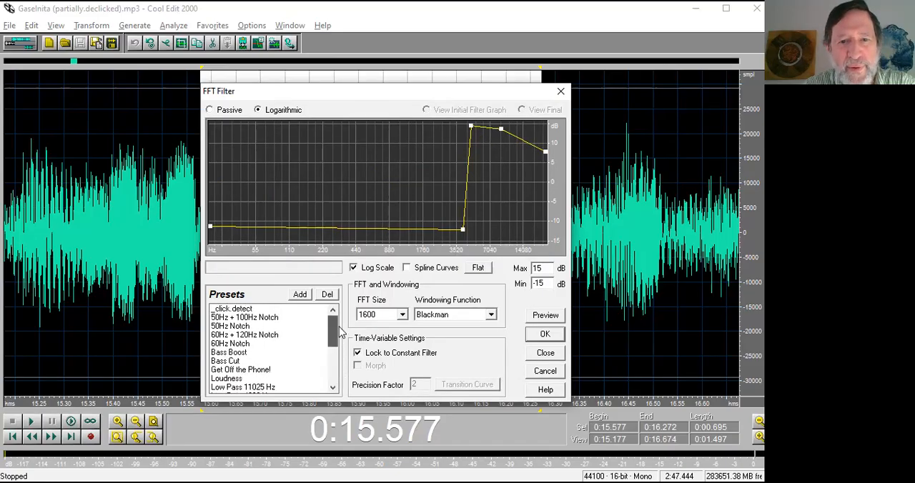
left_click(256, 309)
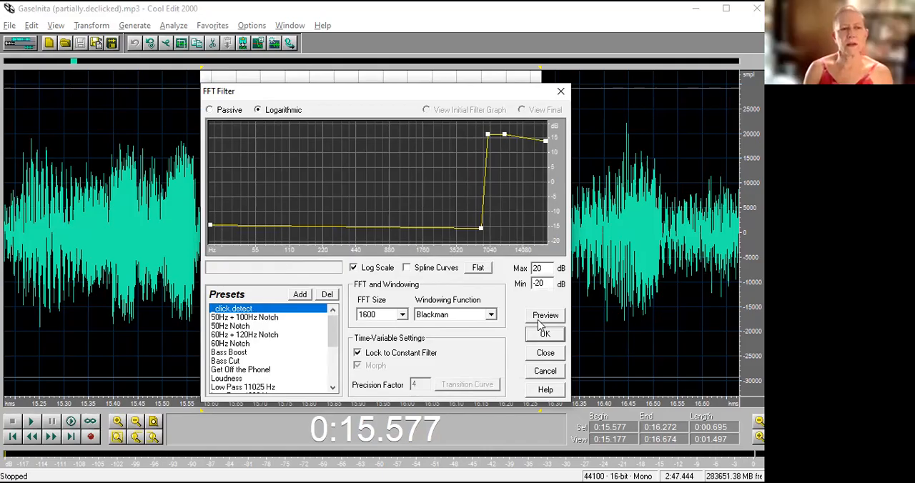
left_click(542, 335)
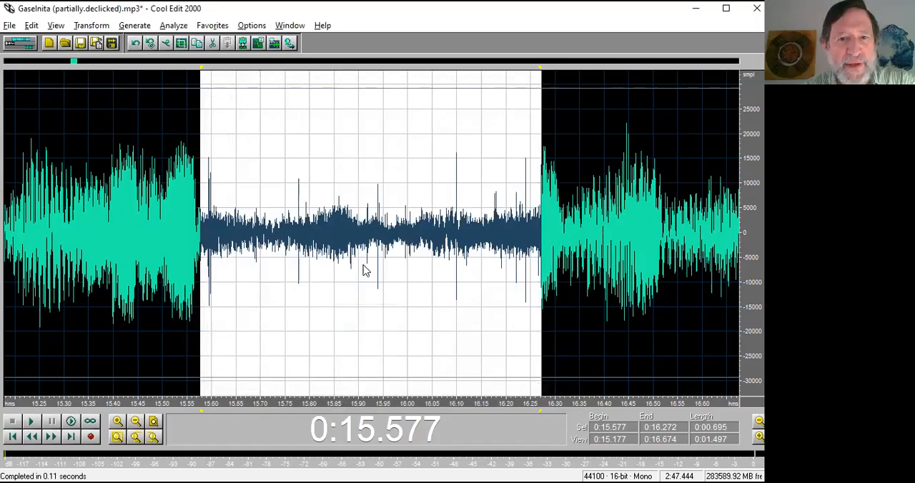
Examine the spikes in the filtered passage at close range, especially the one near 0:15.778.
left_click_drag(278, 404, 310, 405)
right_click(431, 402)
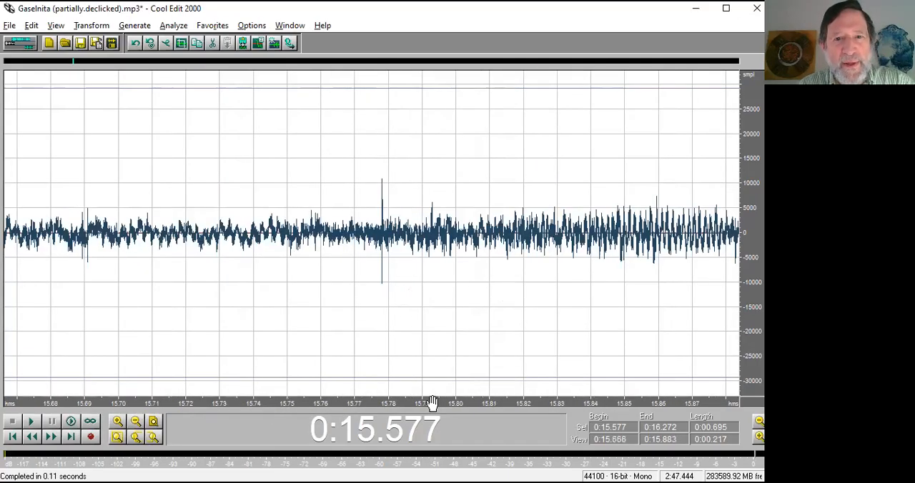
left_click_drag(365, 405, 394, 405)
scroll(386, 406, "down", 2)
scroll(393, 405, "down", 1)
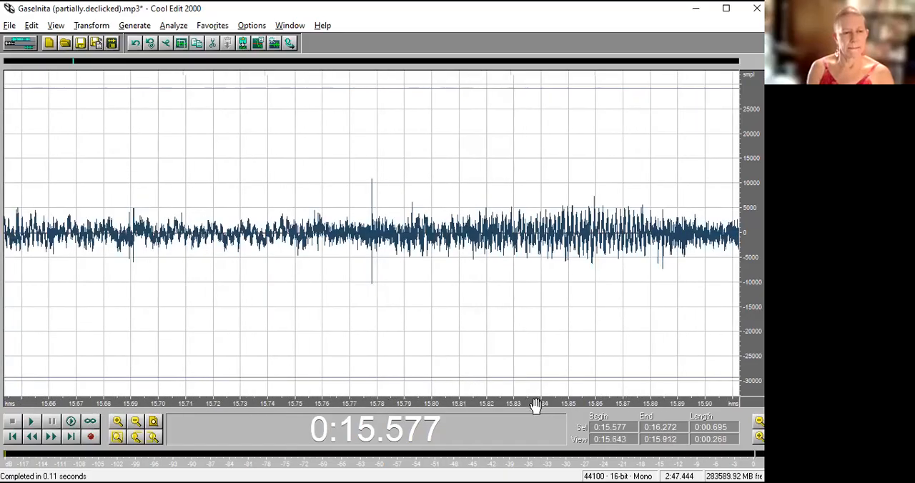
left_click_drag(538, 406, 276, 404)
left_click_drag(579, 406, 425, 404)
scroll(386, 326, "down", 2)
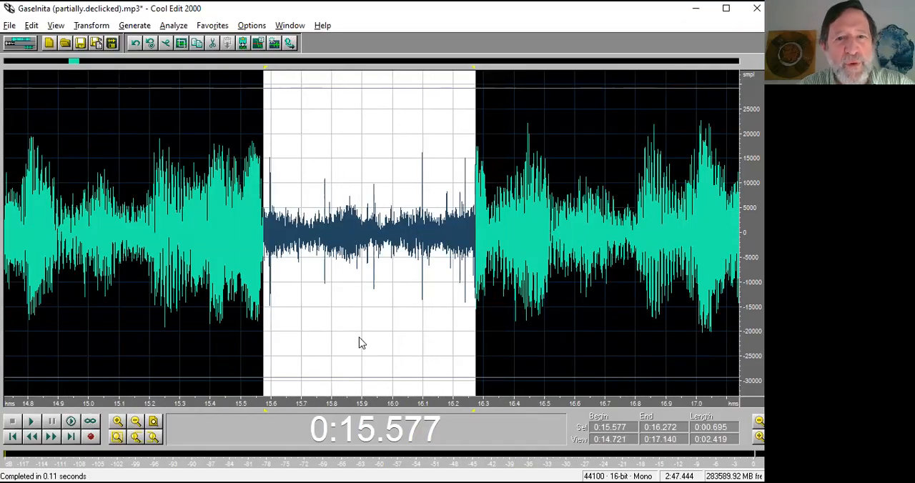
Mark three click spikes in the filtered passage with cues at 0:15.778, 0:15.938 and 0:16.098.
left_click(326, 292)
scroll(313, 388, "up", 3)
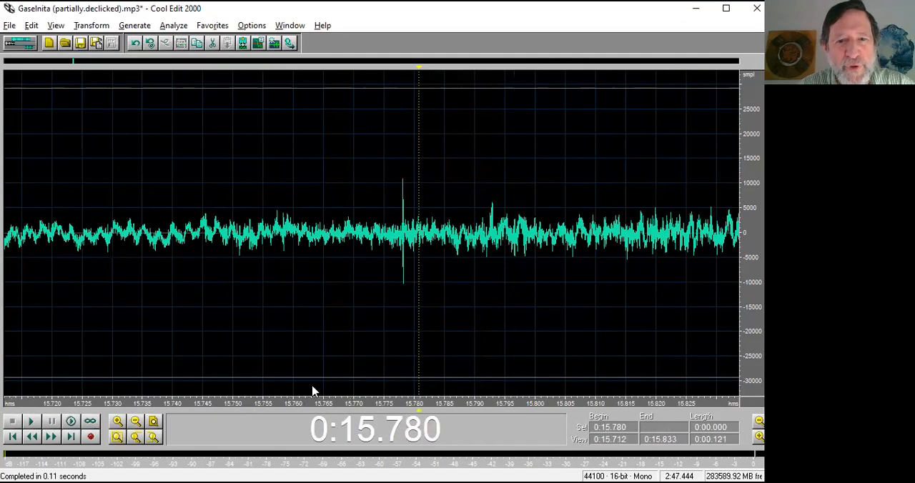
left_click(405, 348)
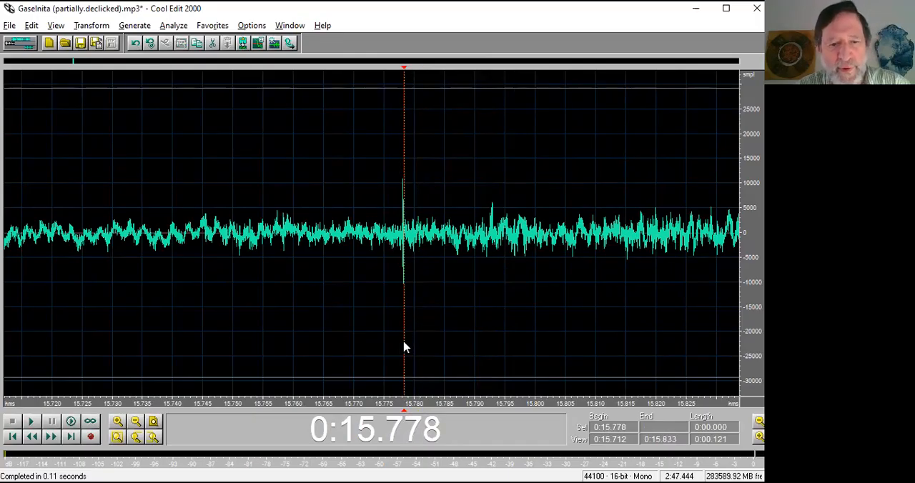
scroll(404, 348, "down", 3)
left_click(459, 340)
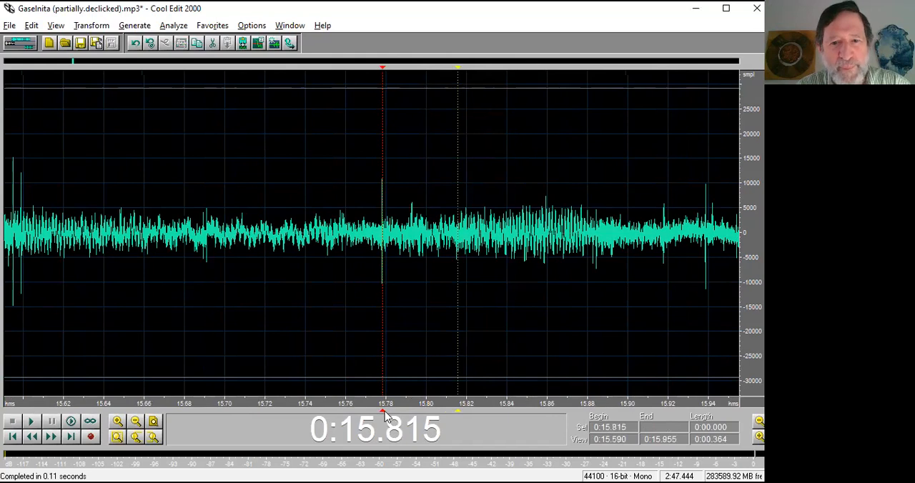
scroll(475, 374, "down", 3)
left_click(484, 331)
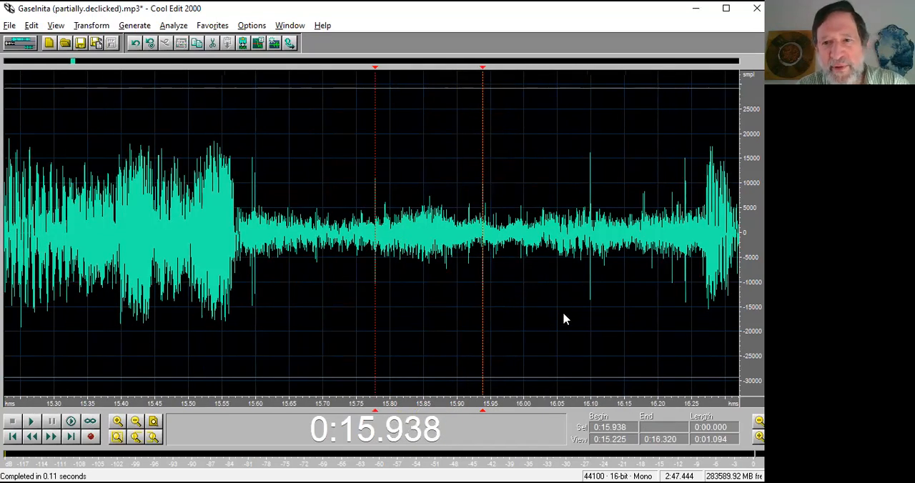
left_click(591, 310)
key("F8")
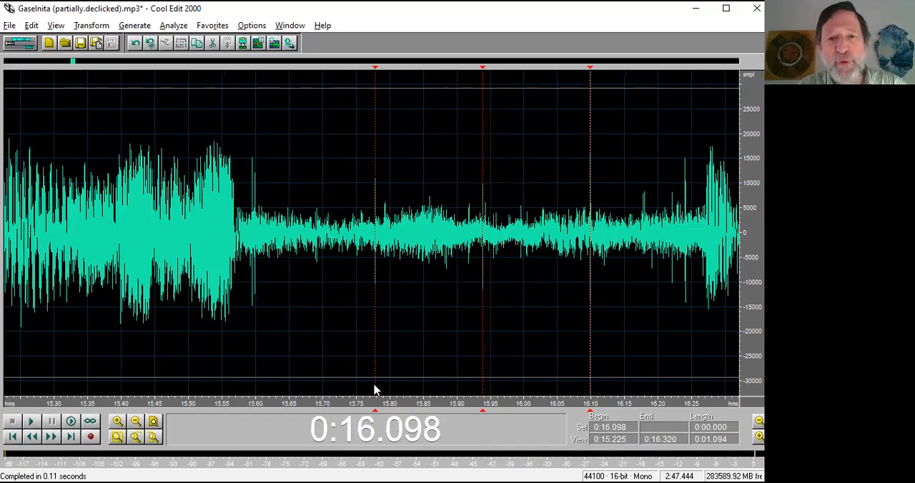
Undo the click-detection filter and examine the original waveform at the 0:15.778 cue.
key("ctrl+z")
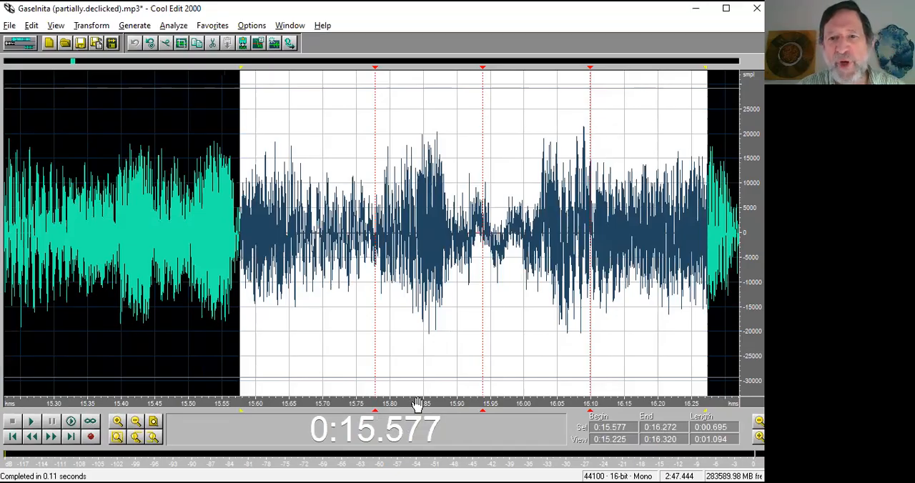
left_click_drag(386, 409, 356, 404)
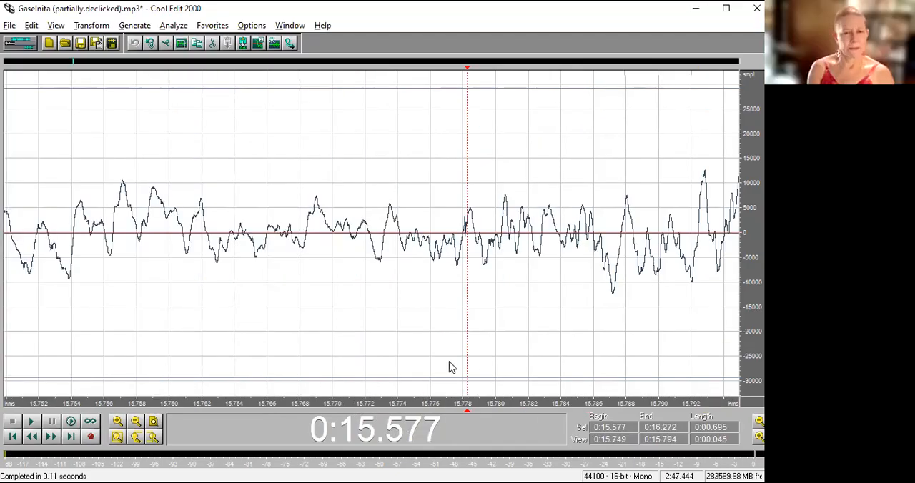
left_click_drag(481, 405, 446, 409)
scroll(501, 256, "down", 1)
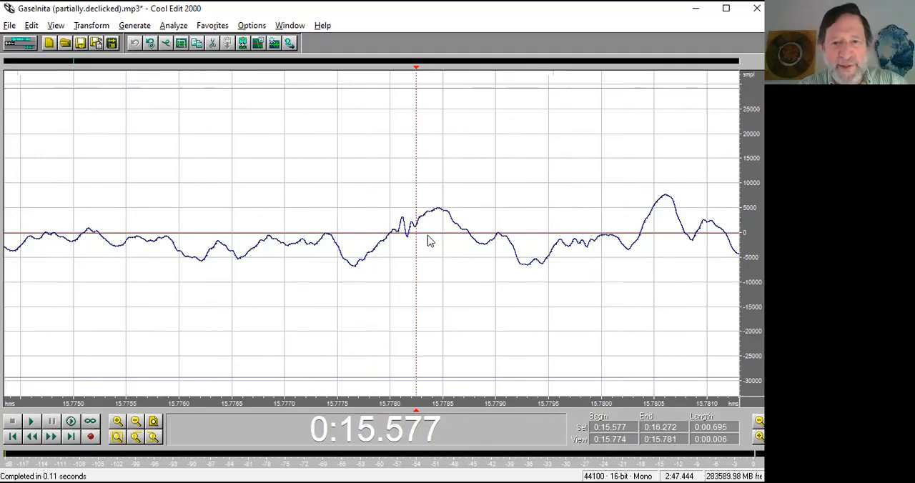
scroll(429, 243, "down", 1)
scroll(564, 406, "down", 4)
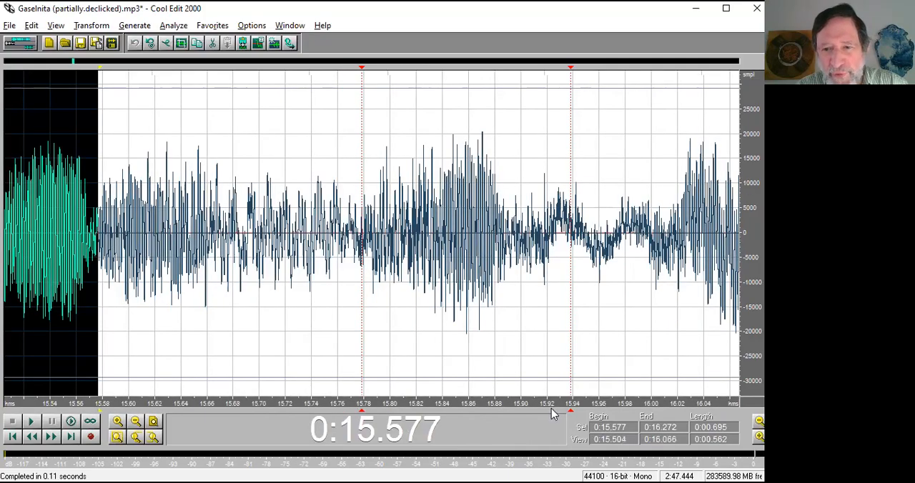
Examine the original waveform around the cues at 0:15.938 and 0:16.098 for the click shapes.
scroll(586, 407, "up", 3)
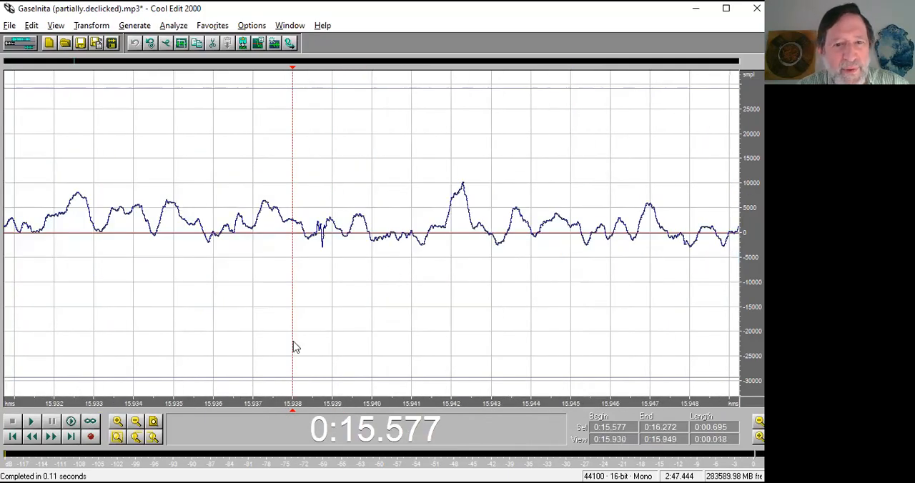
left_click(322, 250)
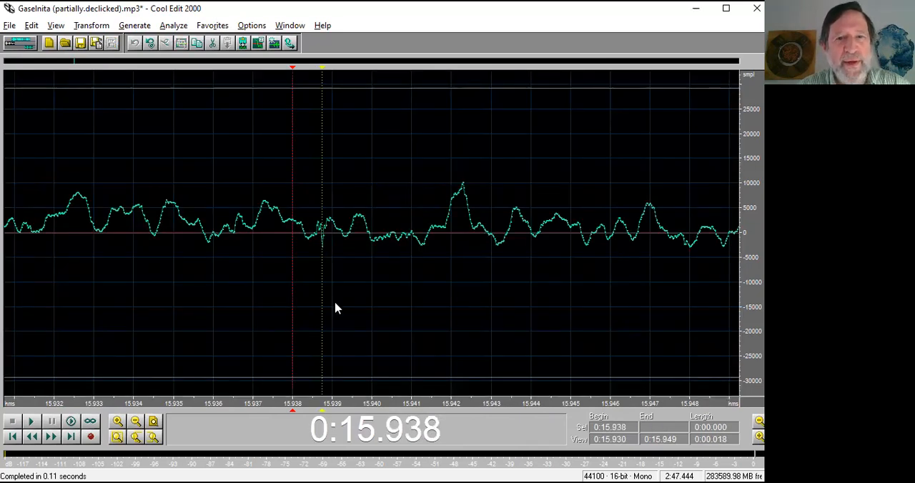
scroll(335, 308, "down", 1)
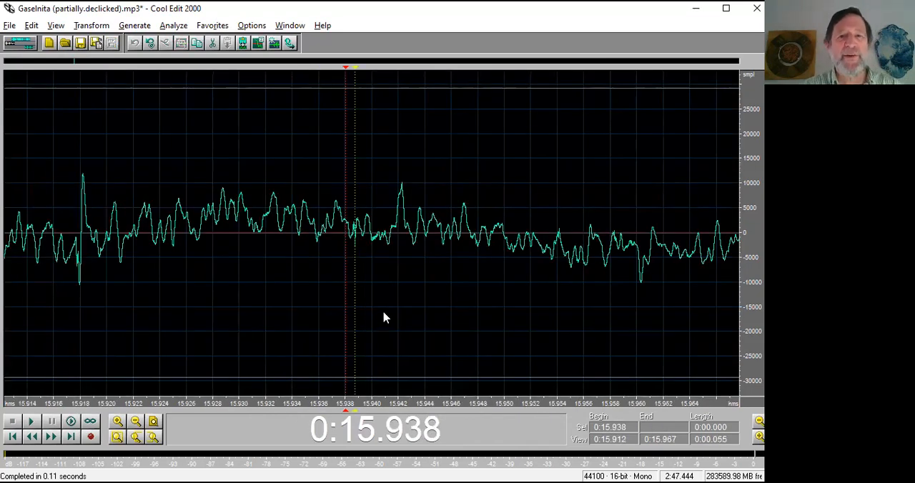
scroll(384, 317, "down", 2)
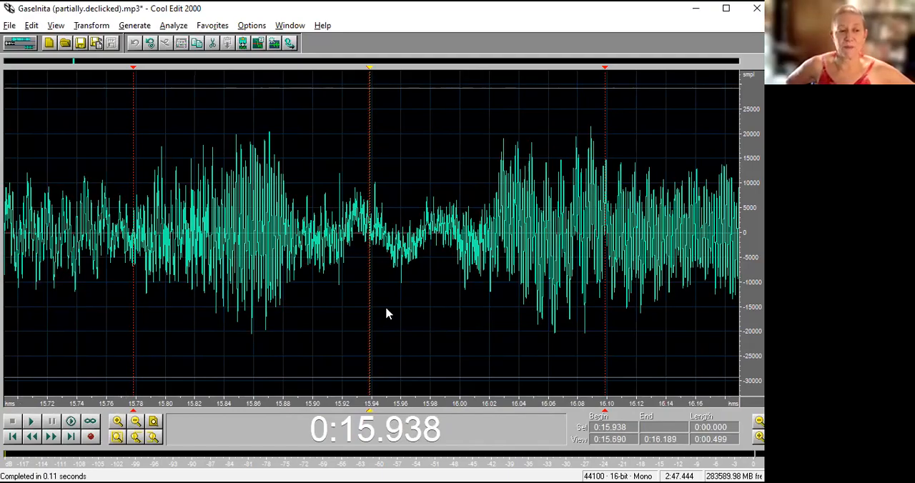
left_click(606, 383)
scroll(606, 383, "up", 3)
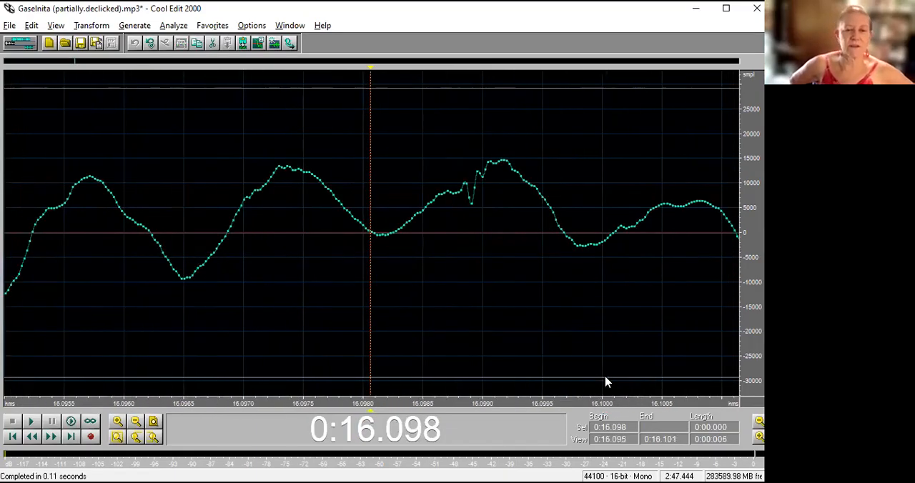
scroll(422, 280, "down", 1)
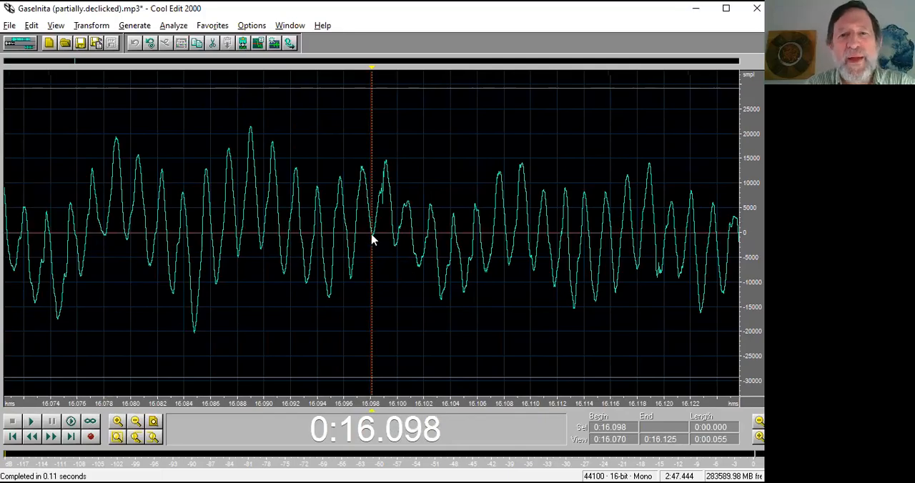
Select the single wave hump with the click from 0:16.098 to 0:16.099, try silencing it, and undo that.
left_click_drag(373, 239, 393, 239)
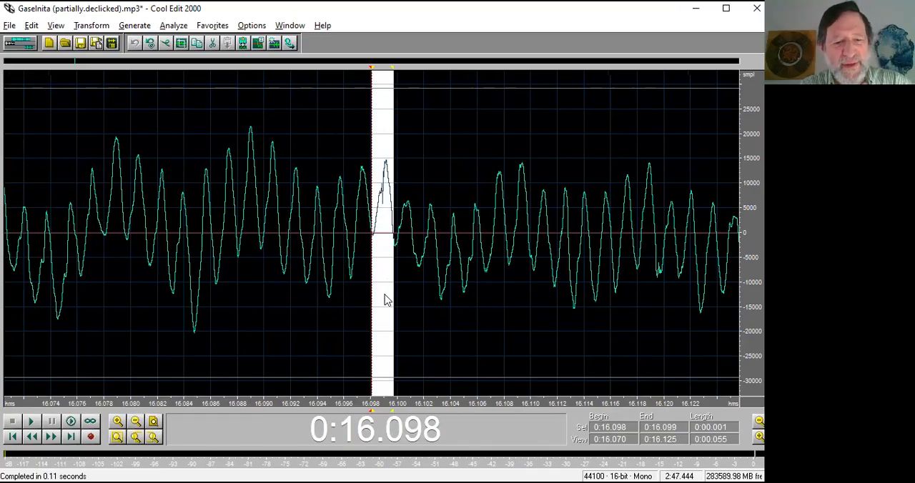
key("alt+t")
key("s")
key("ctrl+z")
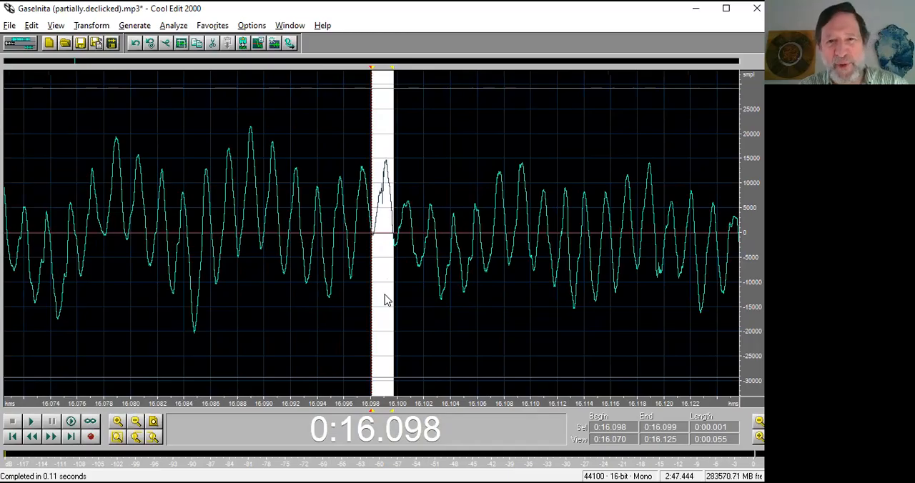
Try attenuating the selected hump with the 10dB Cut constant amplification preset, and undo the cut.
key("F2")
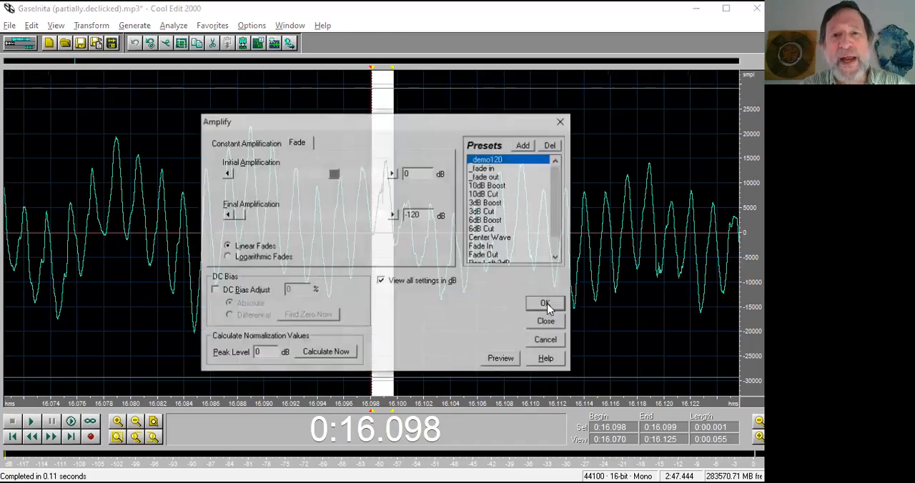
left_click(252, 145)
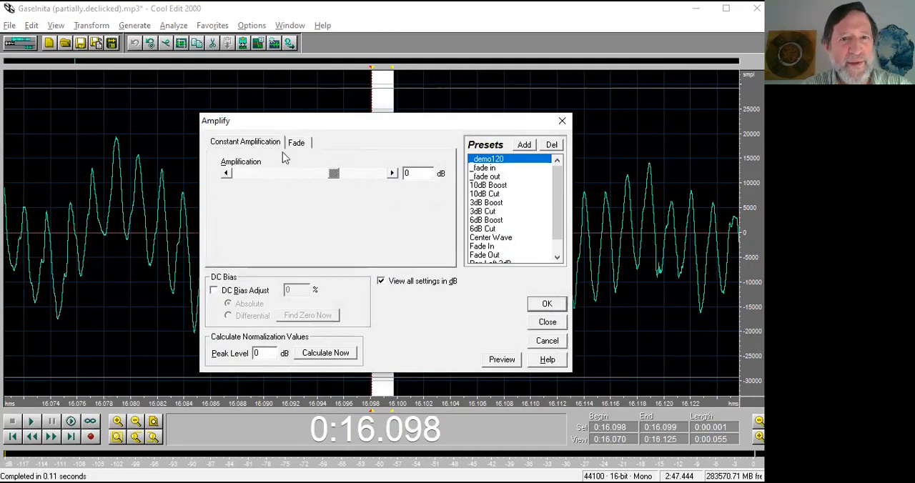
left_click(495, 194)
left_click(546, 302)
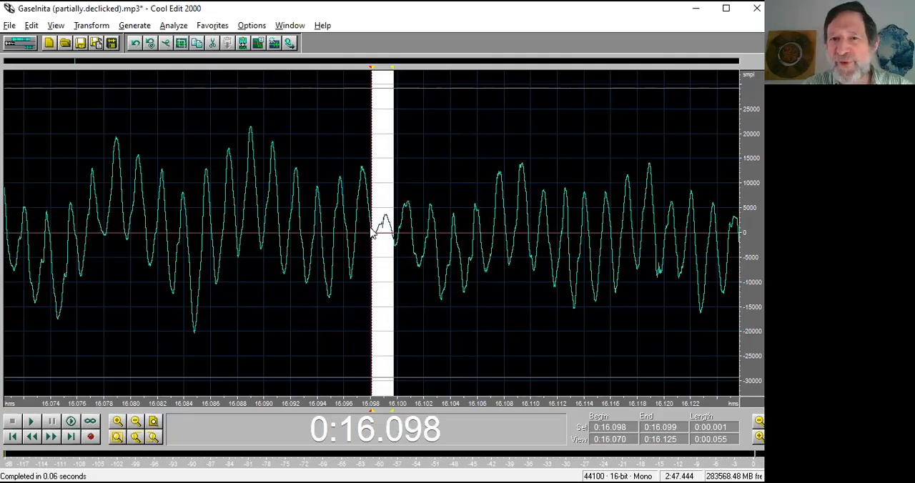
key("ctrl+z")
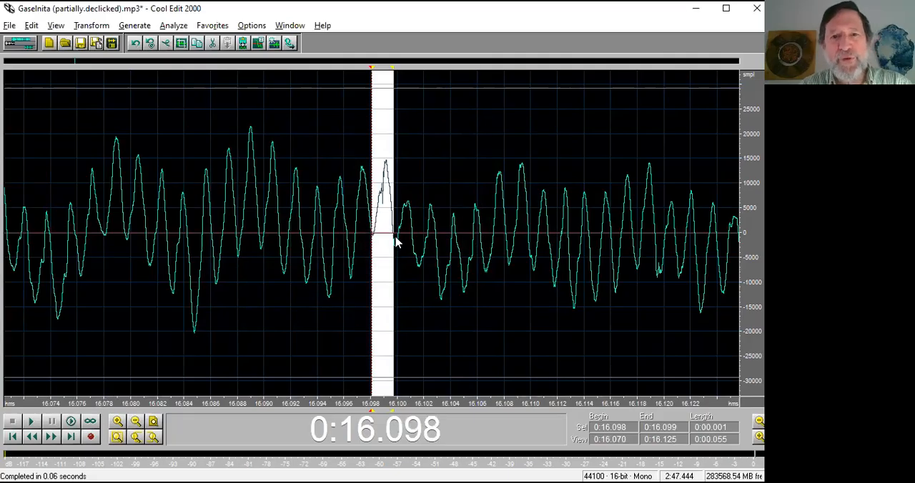
Widen the selection around the click to run from 0:16.092 to 0:16.106.
left_click_drag(335, 246, 438, 254)
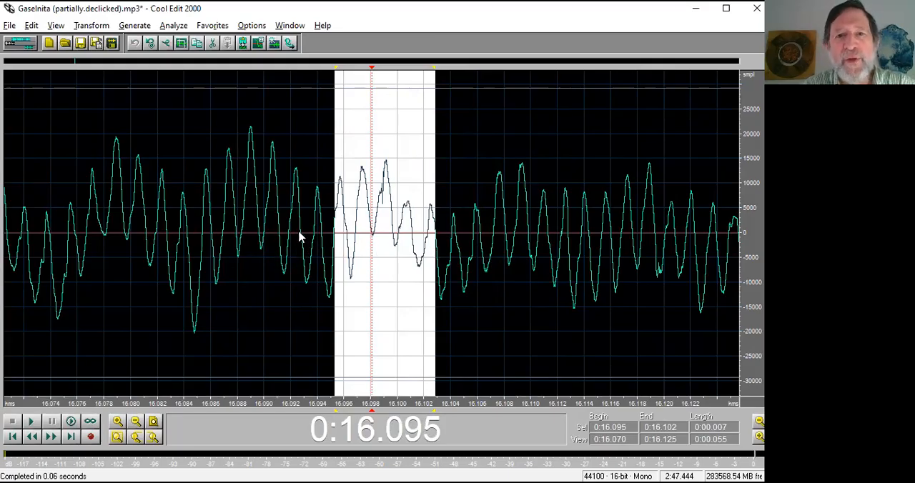
left_click_drag(296, 238, 488, 248)
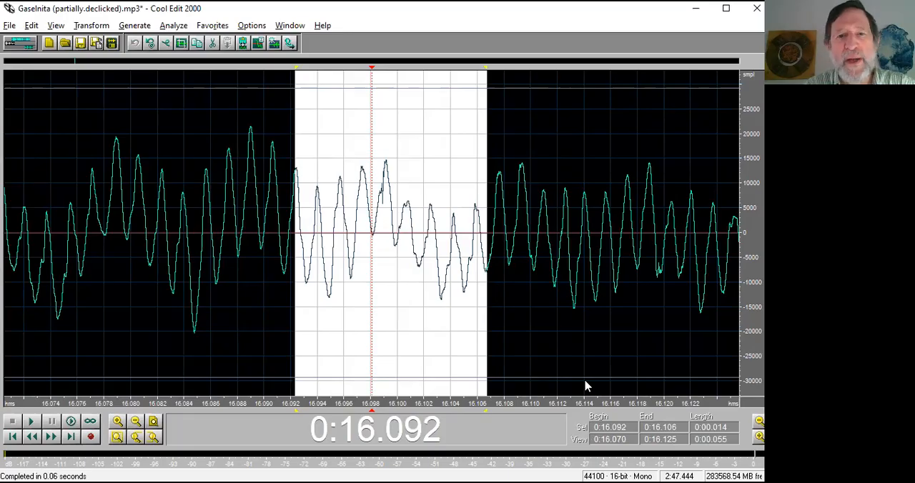
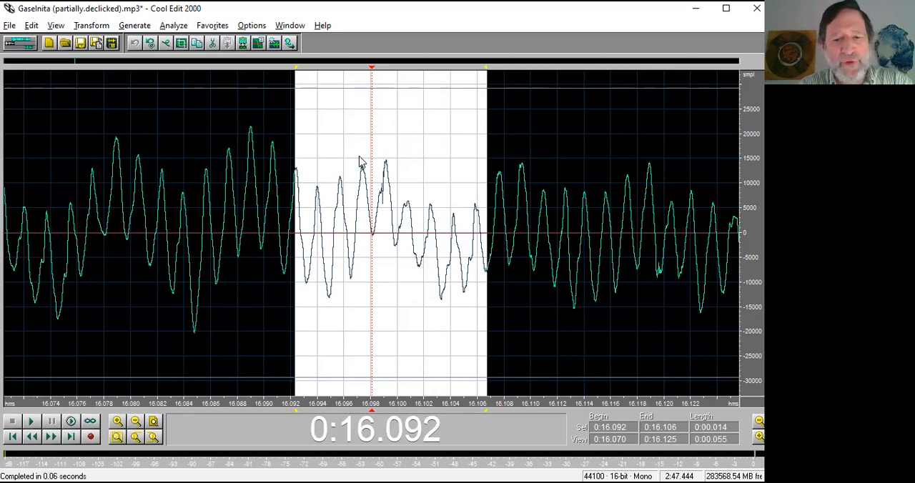
Adjust the selection inward to zero crossings, from 0:16.093 to 0:16.105, and inspect the waveform at both boundaries.
key("shift+i")
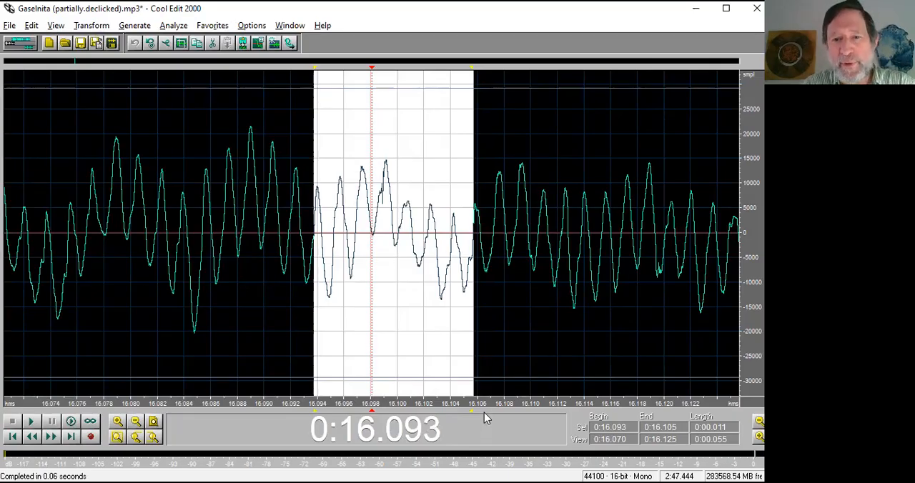
left_click_drag(484, 404, 459, 400)
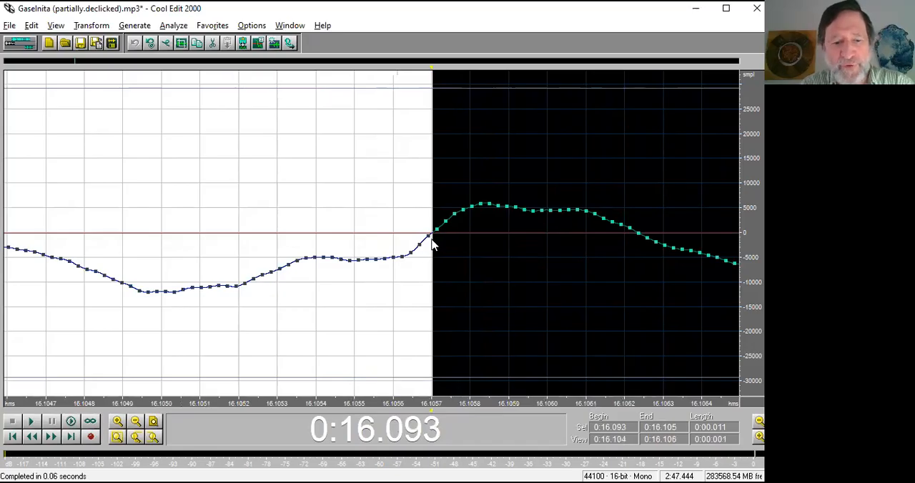
key("Home")
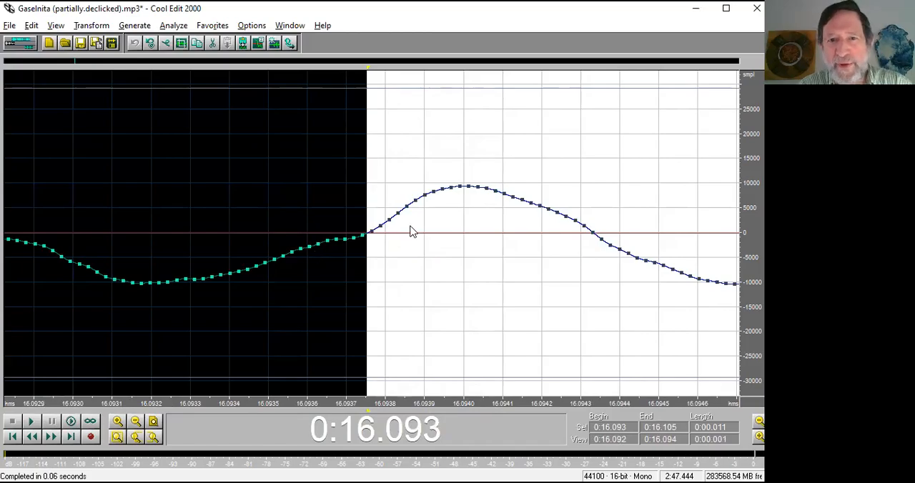
scroll(419, 227, "down", 2)
scroll(418, 227, "down", 2)
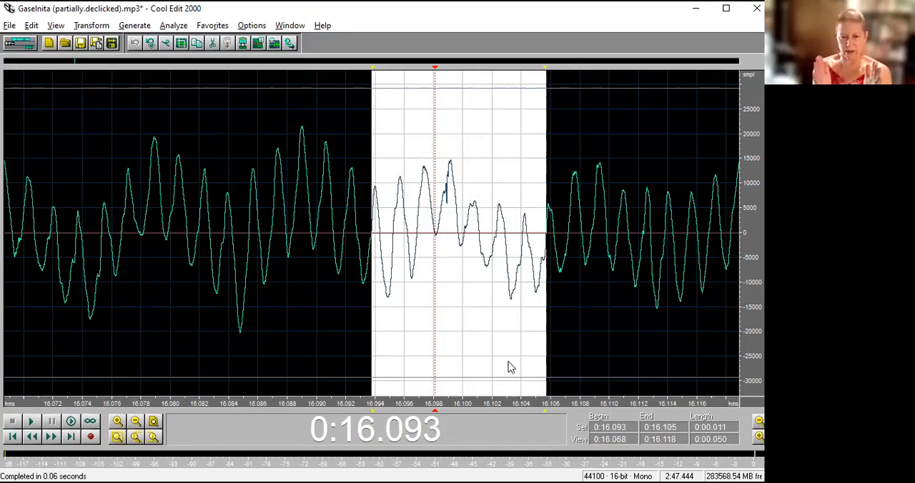
Reselect a wider stretch around the click, from 0:16.090 to 0:16.111.
left_click_drag(527, 405, 491, 403)
left_click_drag(299, 266, 580, 262)
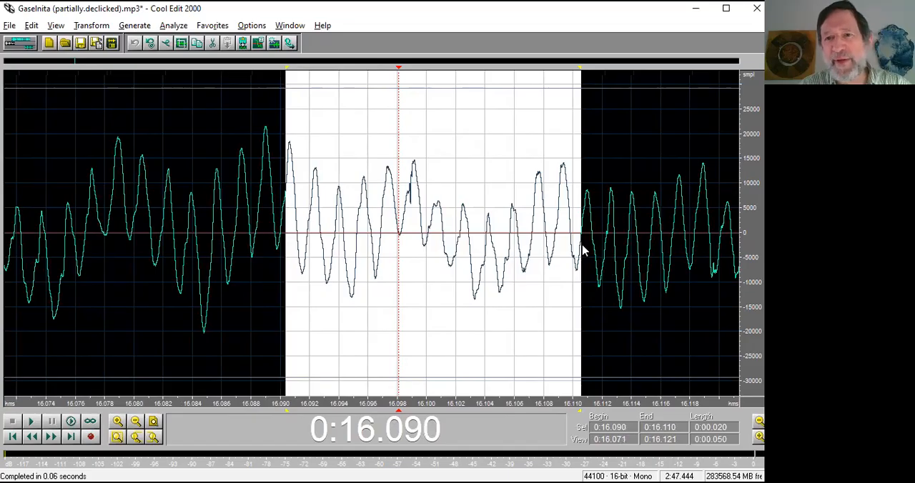
right_click(586, 241)
mouse_move(586, 246)
left_mouse_down()
mouse_move(574, 247)
mouse_move(587, 243)
left_mouse_up()
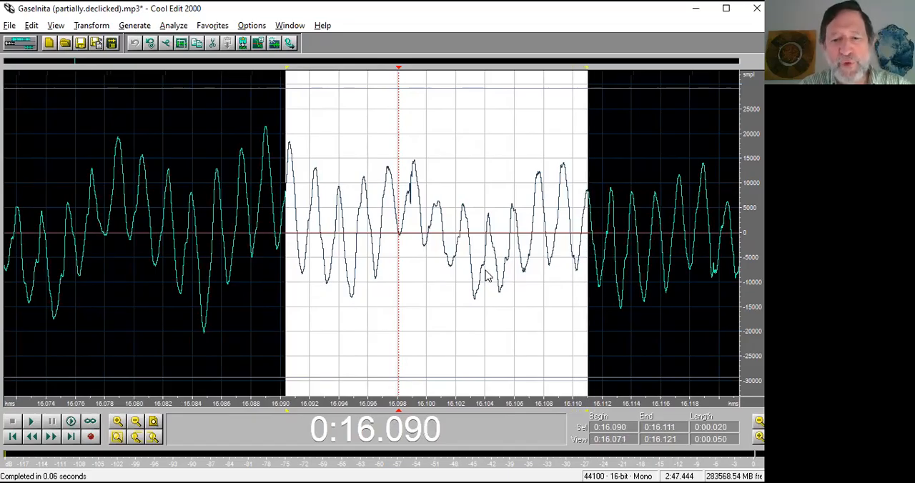
Adjust the selection inward and outward between zero crossings until it runs from 0:16.091 to 0:16.110.
key("shift+i")
key("shift+i")
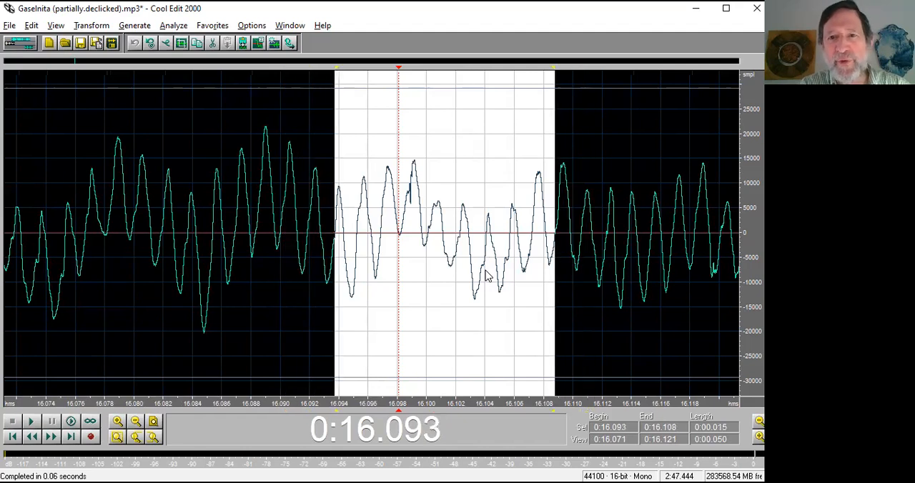
key("shift+i")
key("shift+i")
key("shift+i")
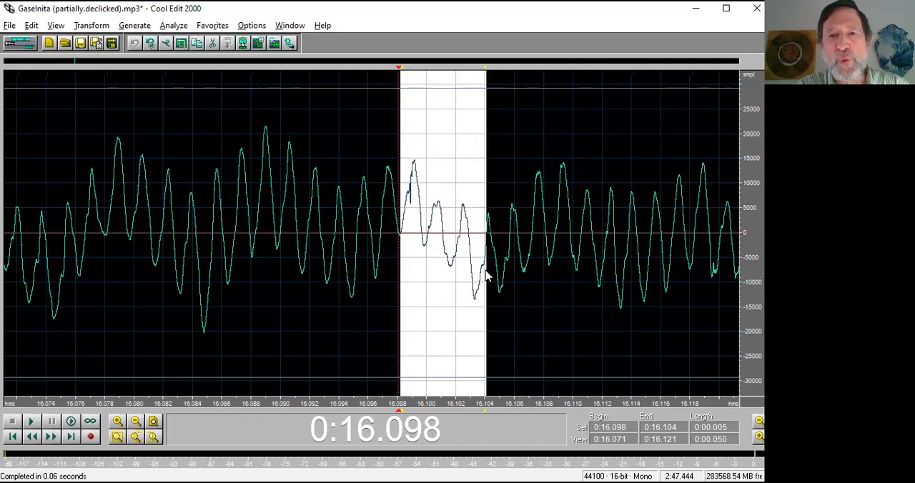
key("shift+o")
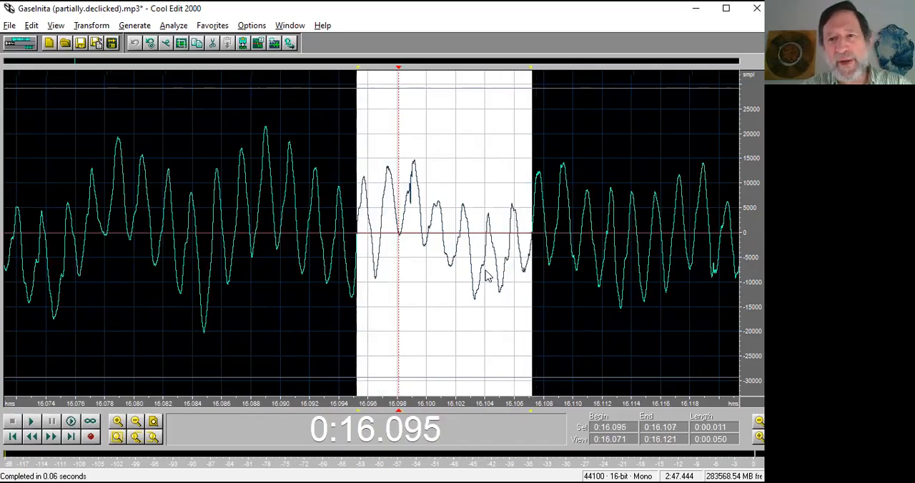
key("shift+o")
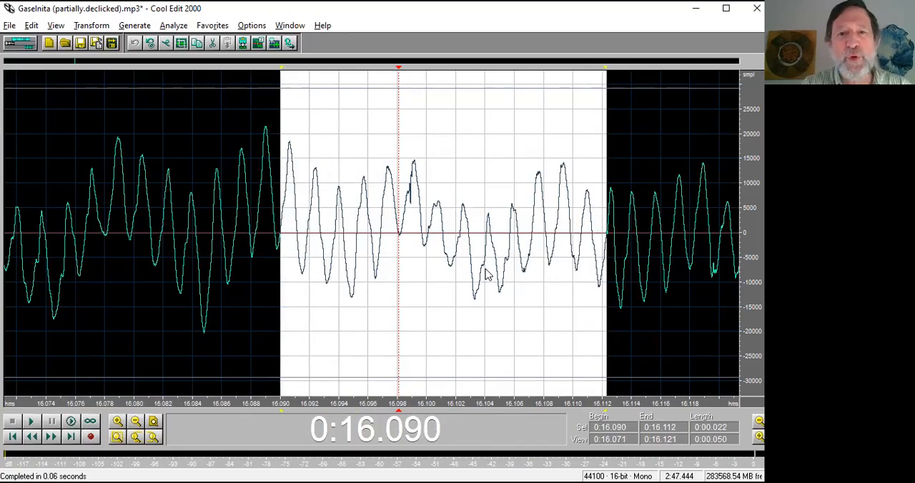
key("shift+i")
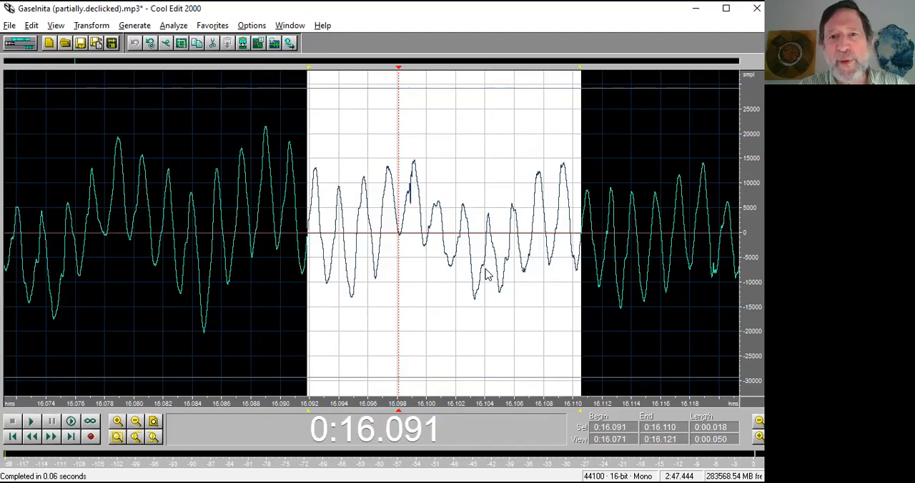
Try filtering the selection with the FFT Filter's Treble Reduce preset, its high-frequency points lowered to about -15 dB, and repeat the filter.
key("F2")
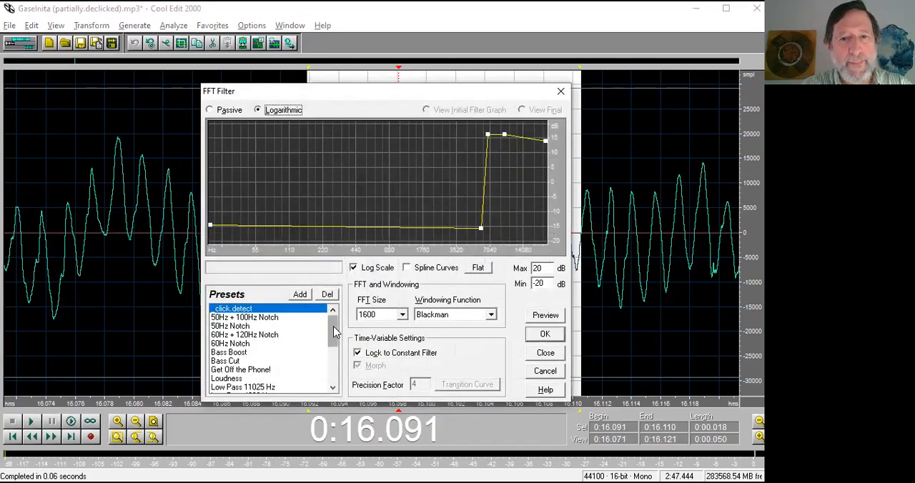
left_click_drag(334, 332, 336, 369)
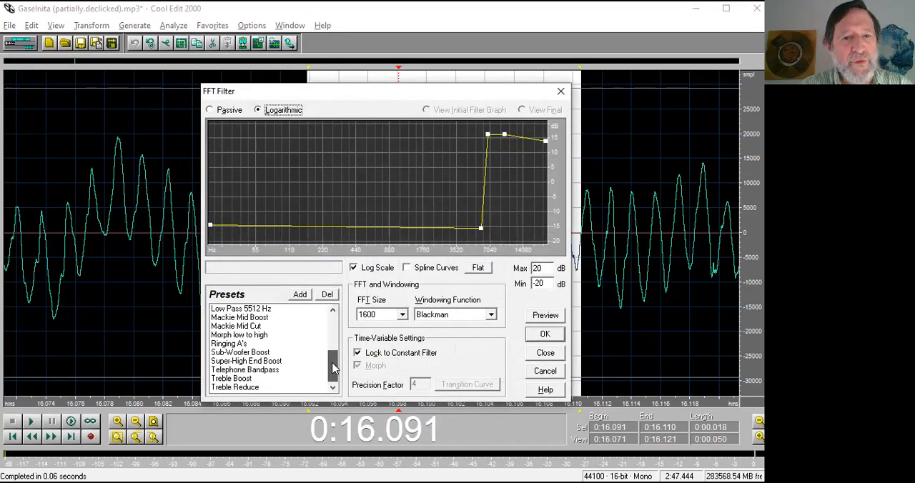
left_click(233, 388)
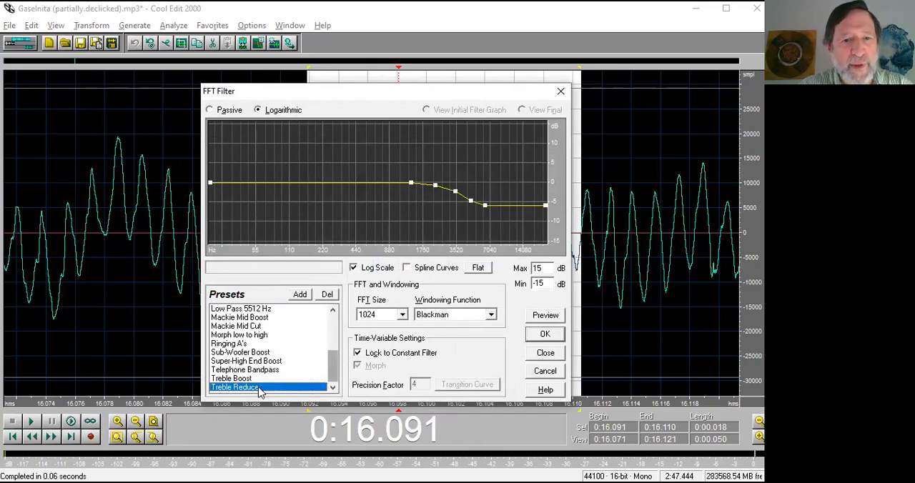
left_click_drag(431, 187, 469, 243)
left_click_drag(485, 211, 491, 243)
left_click_drag(546, 211, 548, 244)
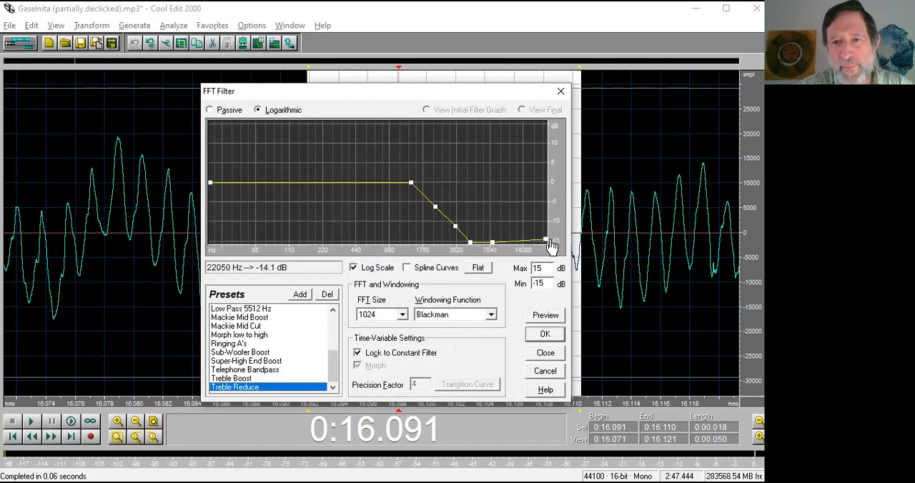
left_click(538, 334)
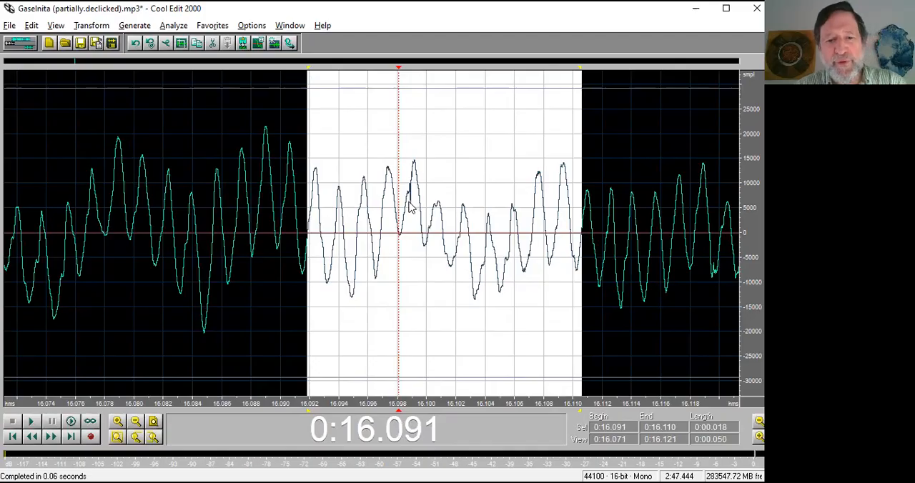
key("F3")
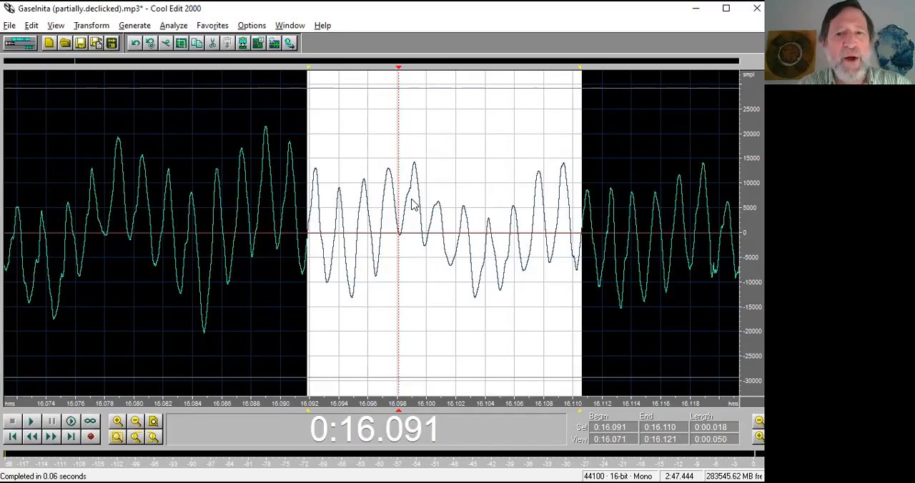
View the whole waveform, check the topic list in the PowerPoint slide show, and return to the click near 0:16.098 in Cool Edit 2000.
scroll(412, 205, "down", 10)
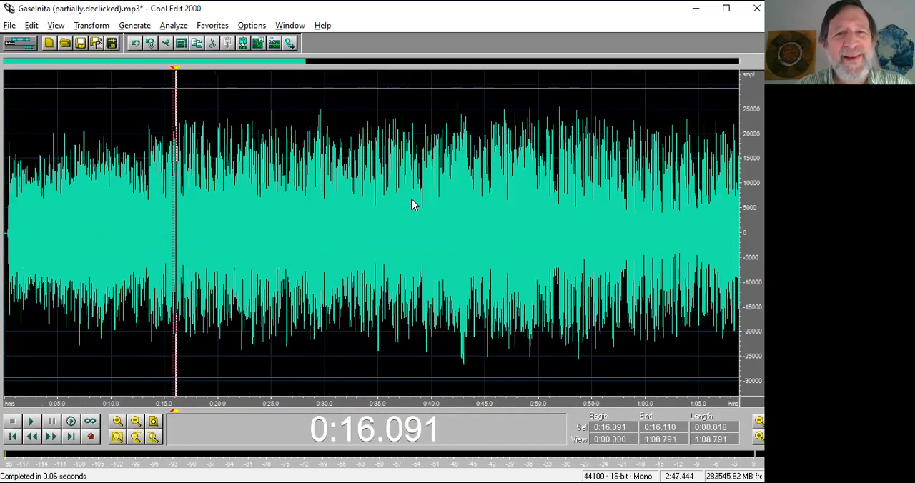
scroll(412, 206, "down", 2)
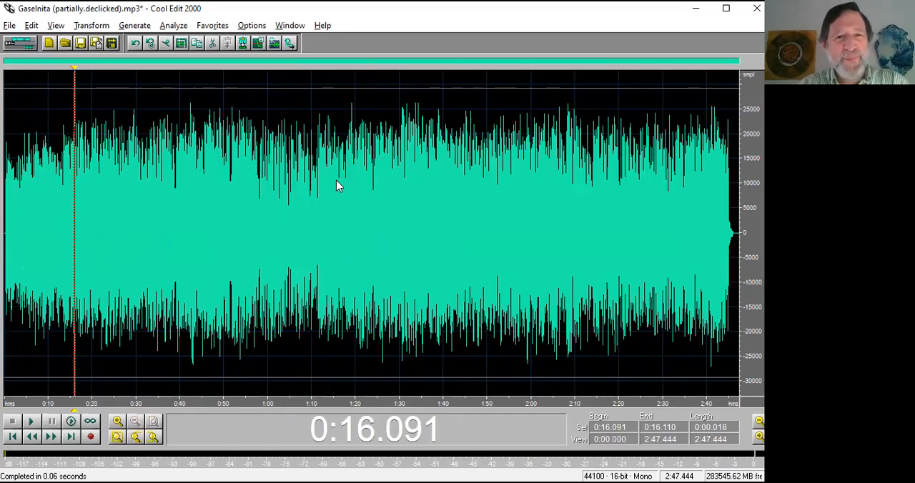
key("alt+Tab")
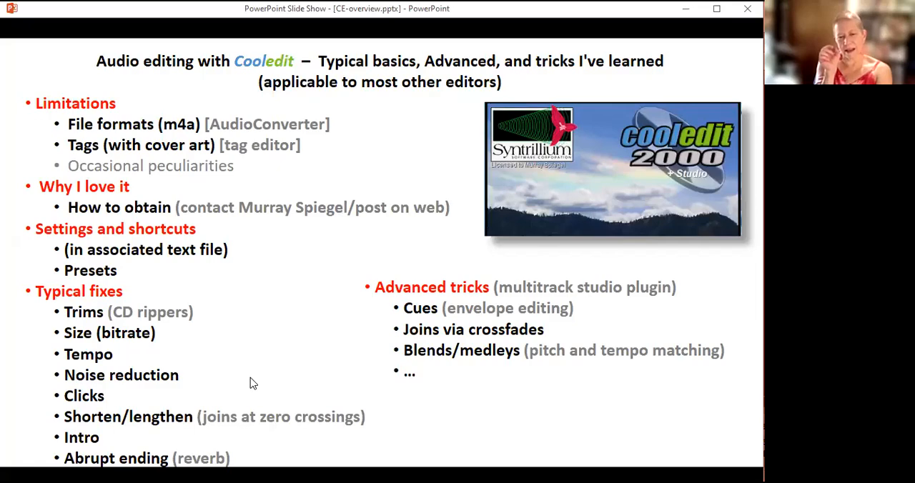
key("alt+Tab")
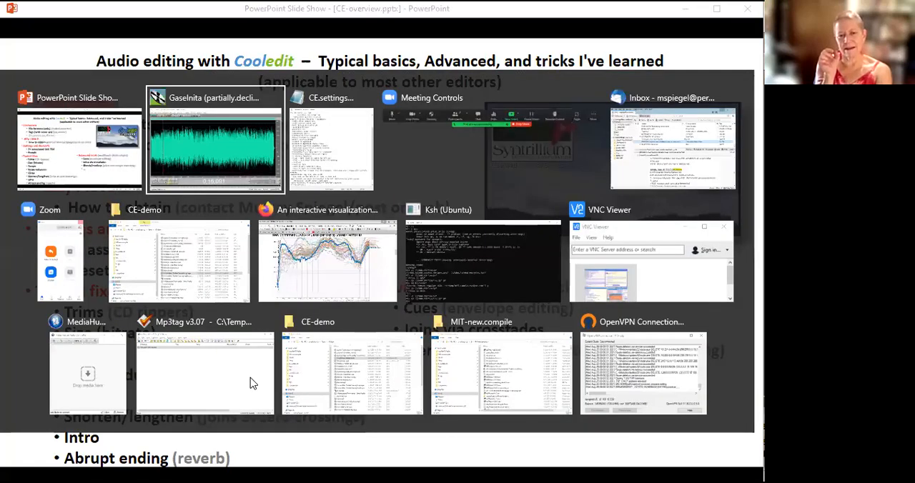
scroll(279, 328, "up", 5)
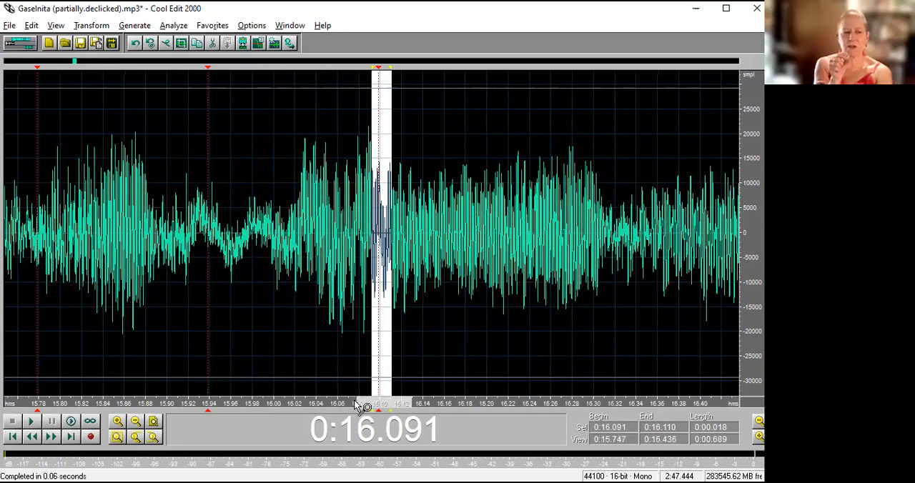
scroll(357, 380, "up", 2)
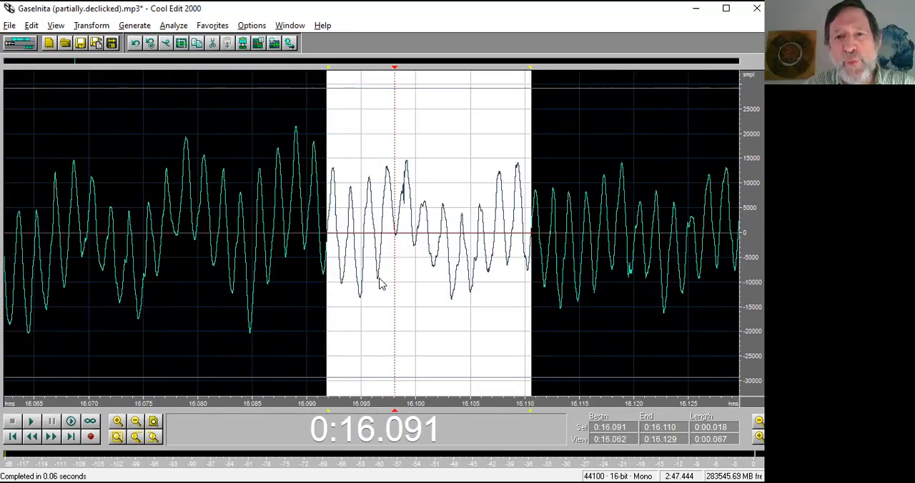
Select the waves around the click between zero crossings from 0:16.096 to 0:16.102, try deleting them, inspect the join, and undo the deletion.
left_click_drag(380, 256, 421, 255)
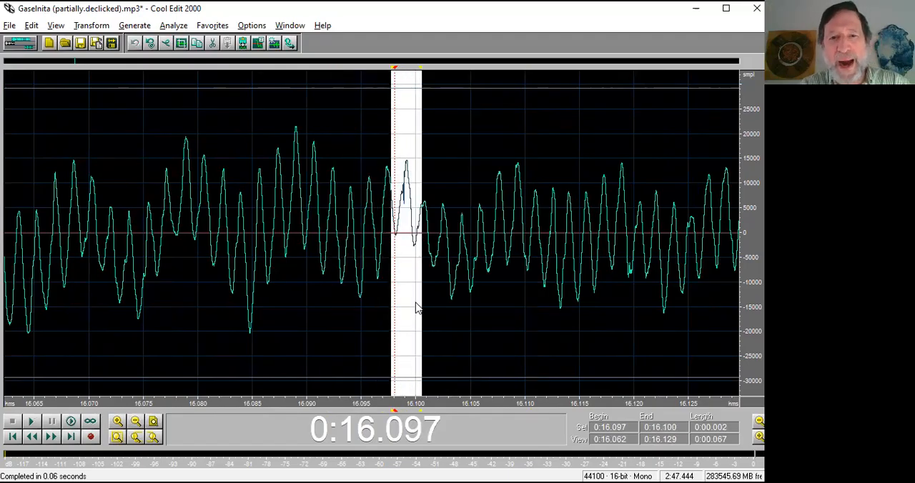
key("shift+o")
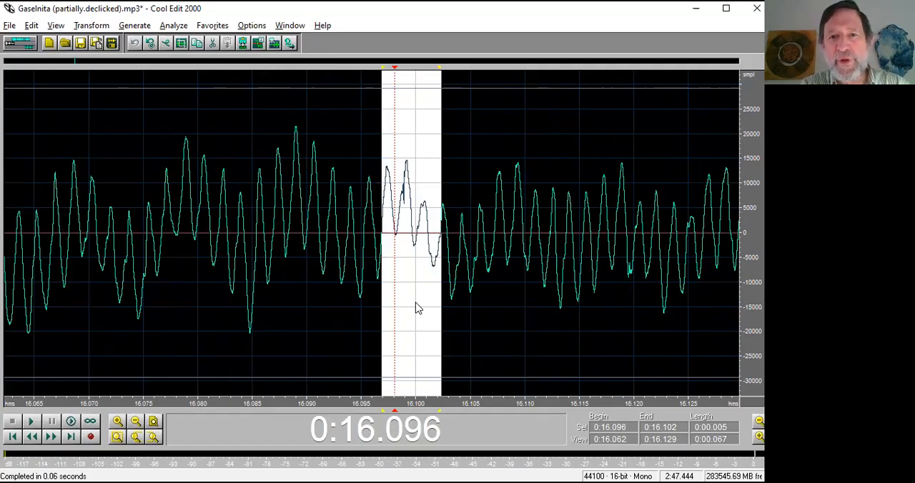
key("Delete")
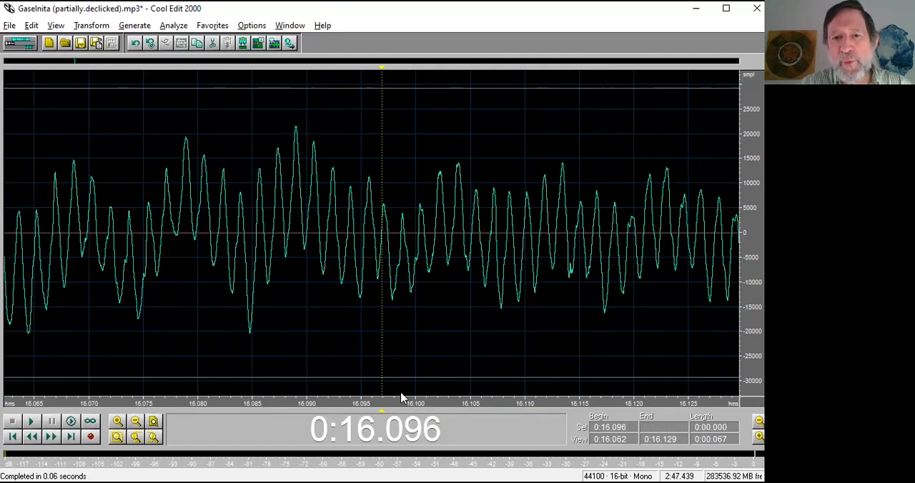
scroll(369, 398, "up", 5)
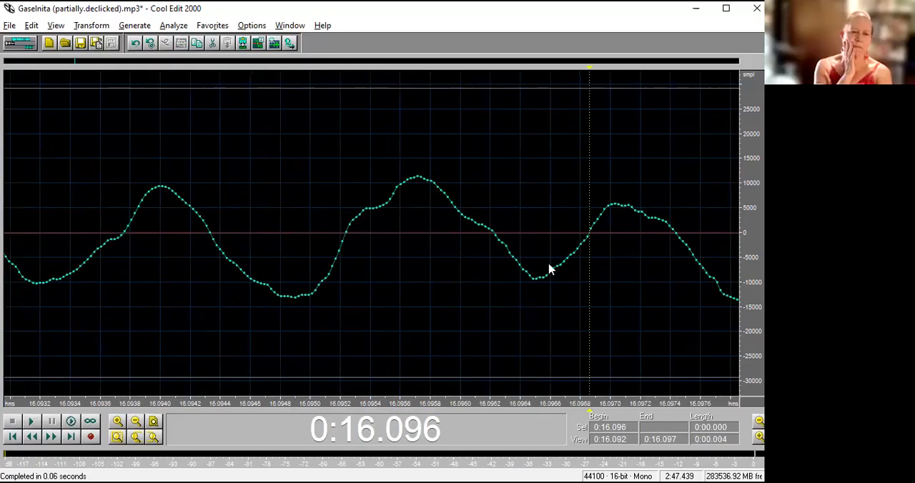
key("ctrl+z")
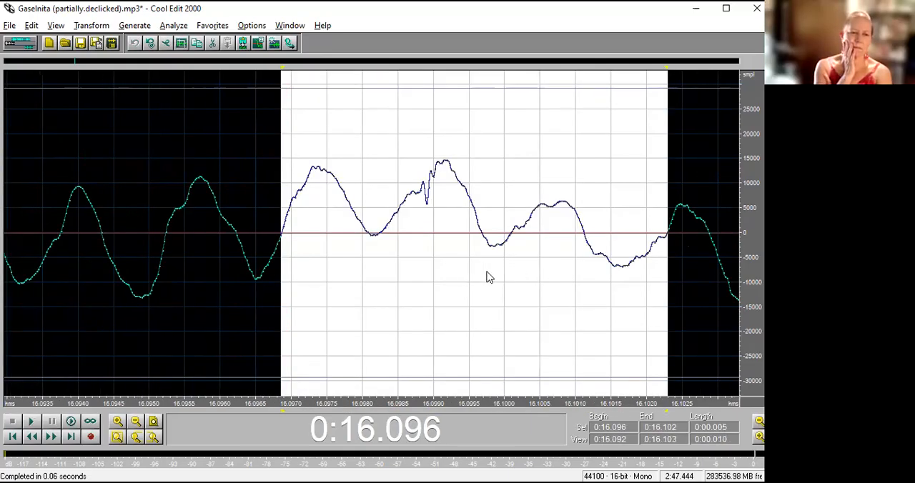
Shorten the selection to end at the downward zero crossing at 0:16.101, try deleting it, and undo that deletion.
left_click_drag(668, 241, 585, 247)
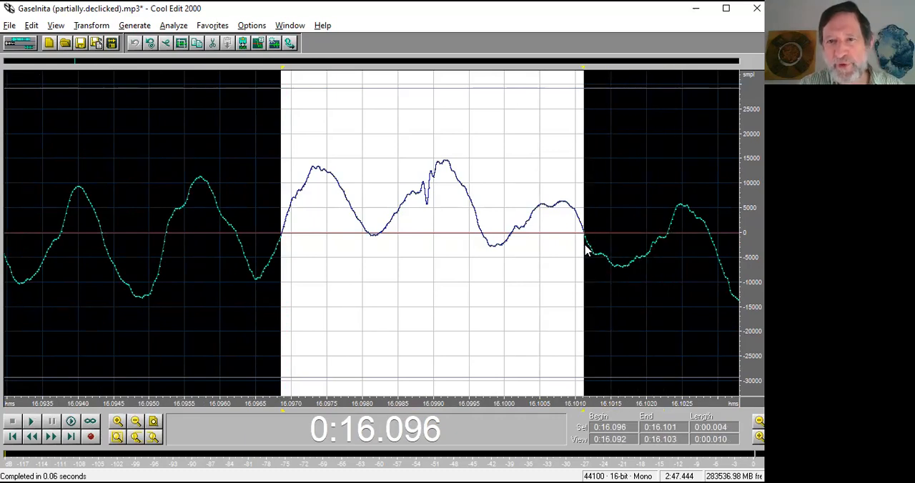
key("Delete")
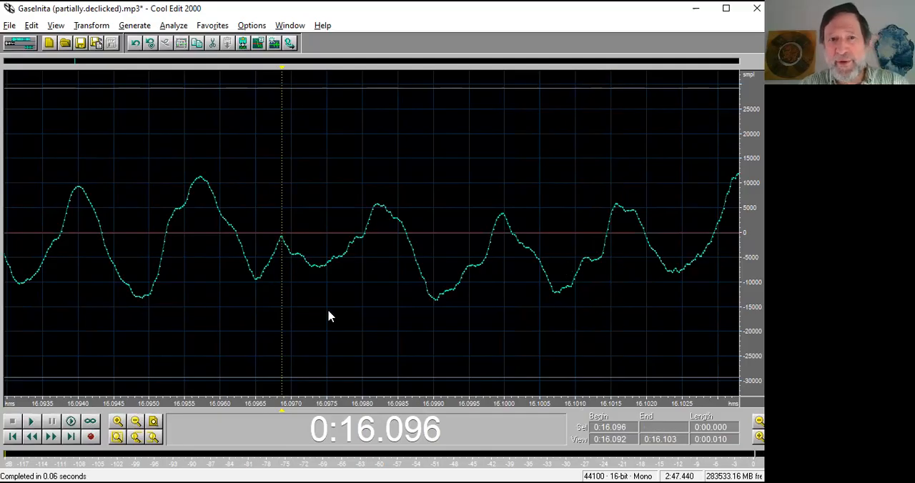
key("ctrl+z")
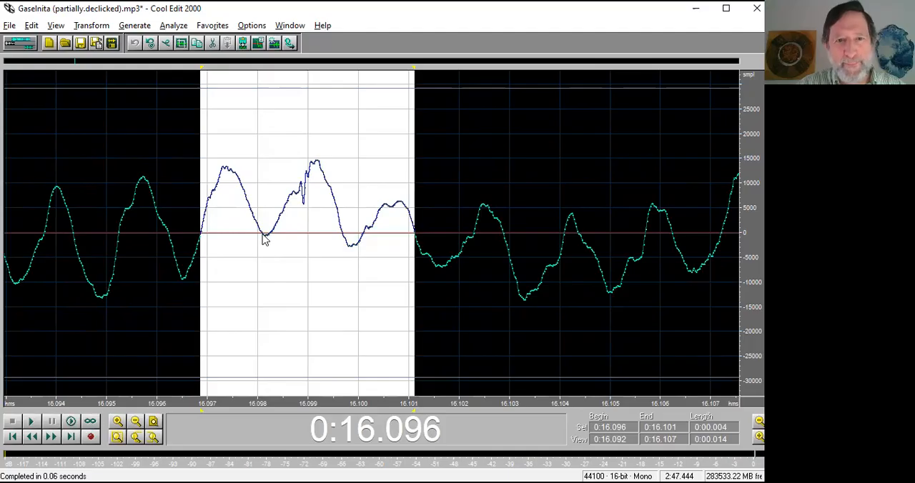
Select only the wave hump with the click from 0:16.098 to 0:16.099, try deleting it, and undo the deletion.
left_click_drag(262, 238, 343, 250)
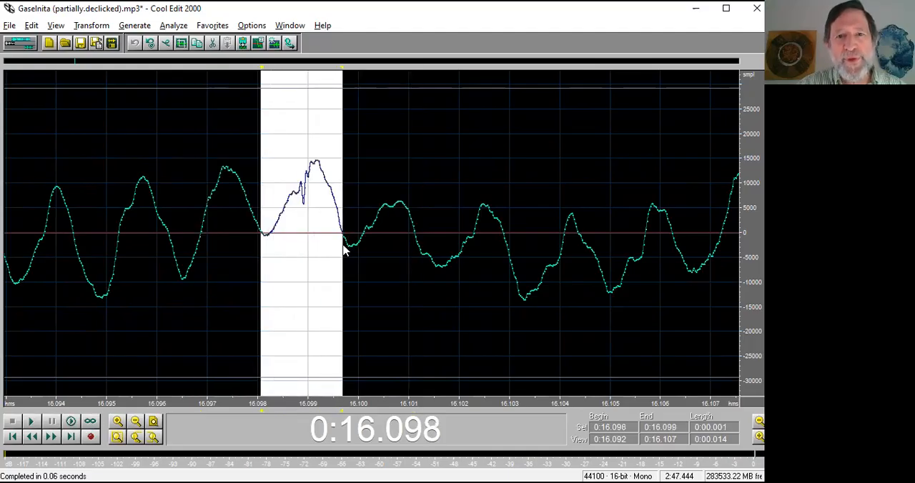
left_click_drag(262, 241, 261, 242)
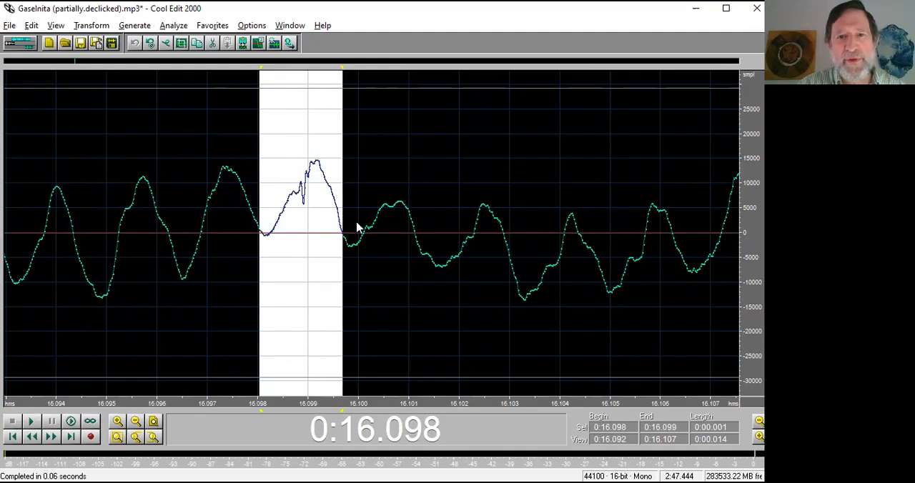
key("Delete")
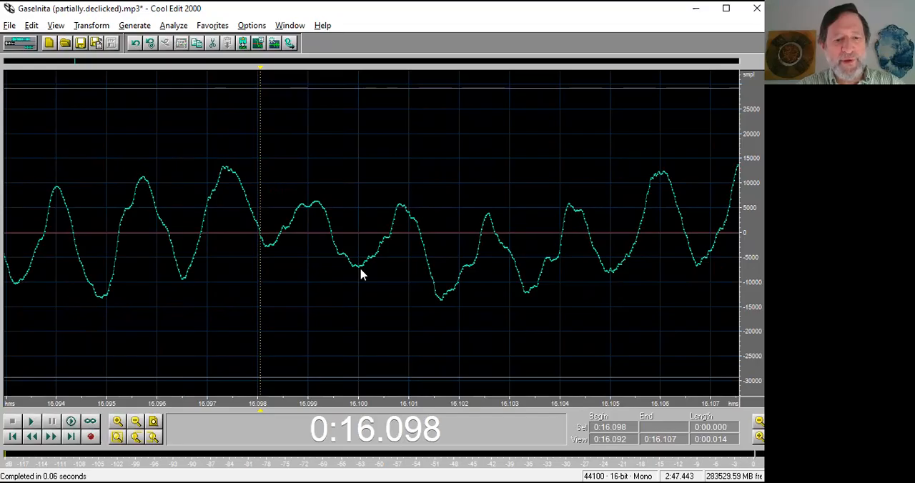
key("ctrl+z")
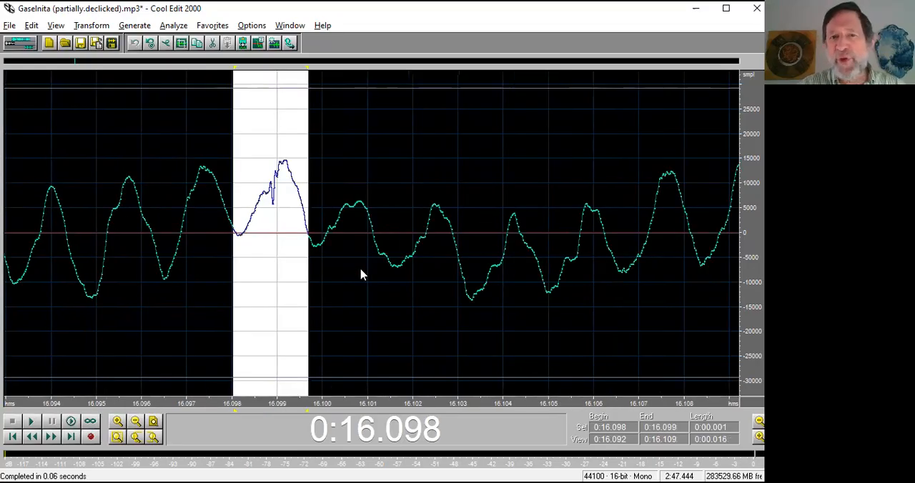
Move on to the Hambo - Liten Karin.mp3 recording and add a cue marker at 0:33.677.
scroll(361, 275, "down", 2)
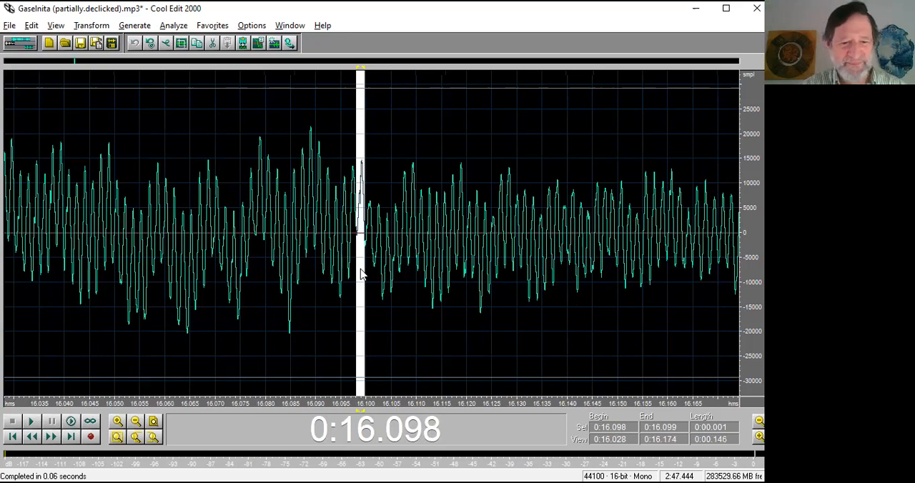
scroll(361, 274, "up", 2)
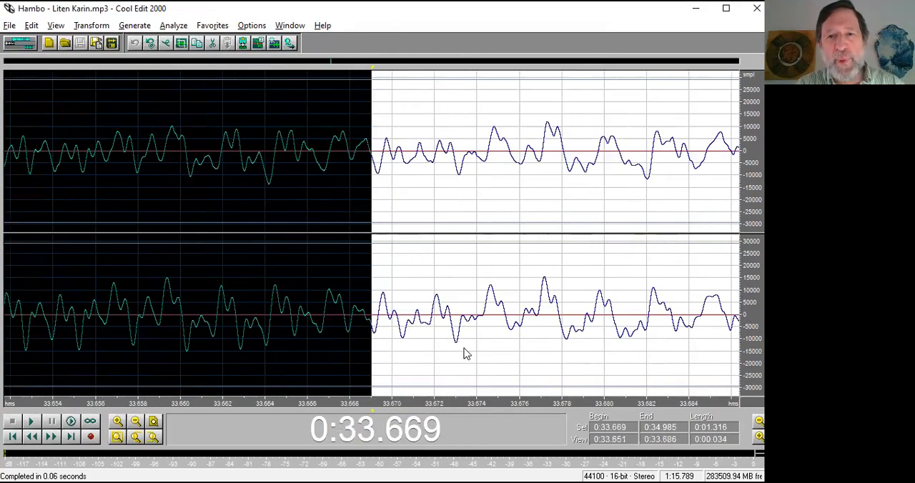
left_click_drag(486, 407, 309, 377)
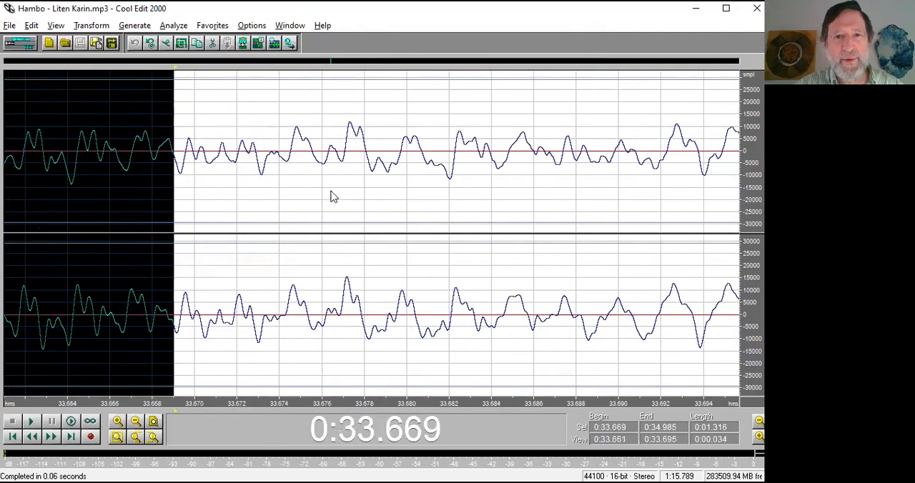
left_click(344, 150)
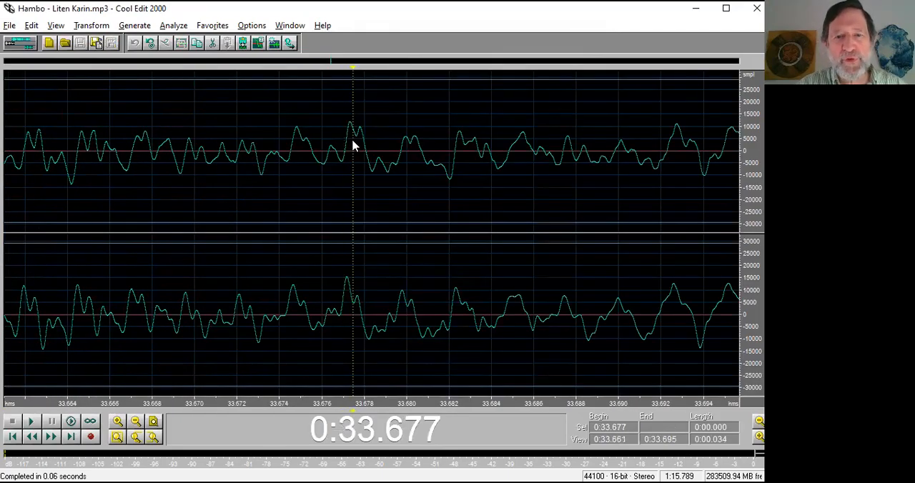
key("F8")
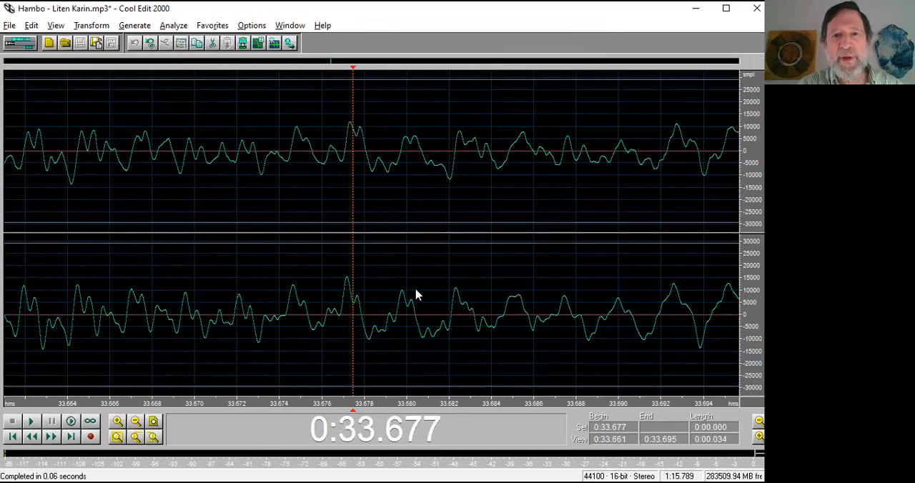
Select the wave hump around the cue marker from 0:33.677 to 0:33.678 in both channels.
left_click(417, 291)
left_click_drag(344, 319, 362, 318)
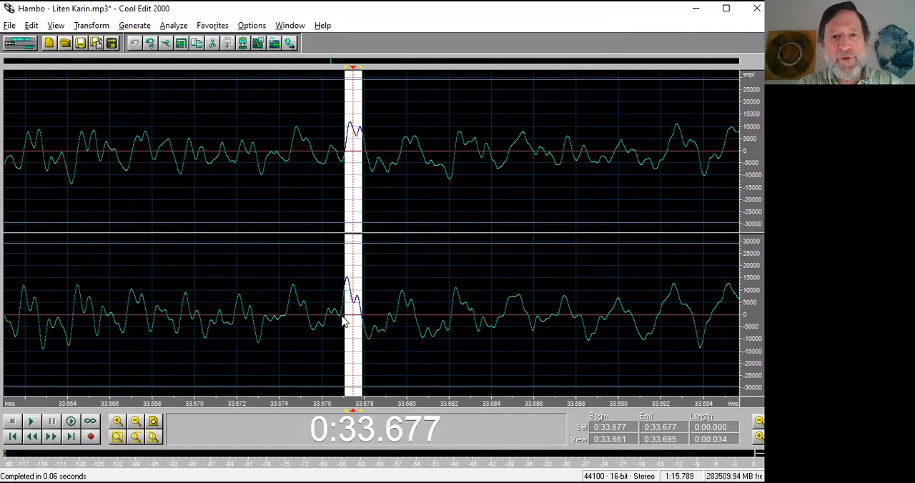
double_click(343, 322)
scroll(344, 322, "down", 4)
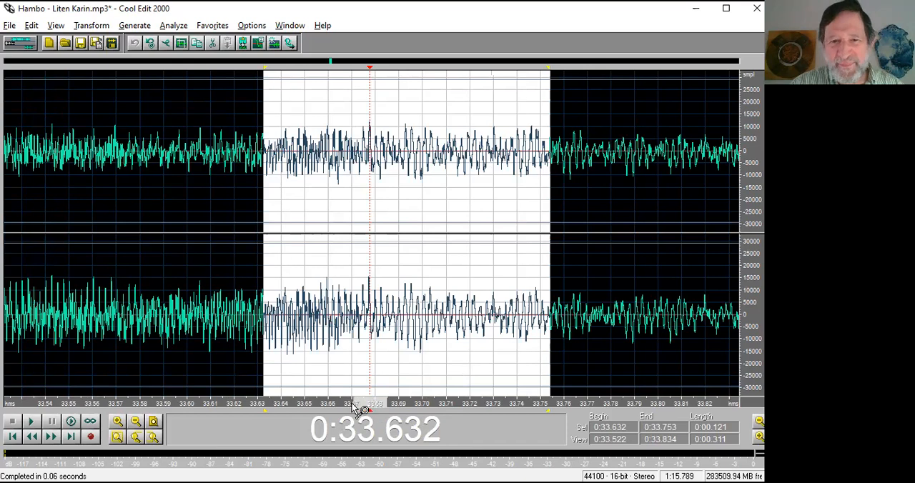
left_click_drag(352, 404, 349, 404)
left_click_drag(429, 207, 386, 143)
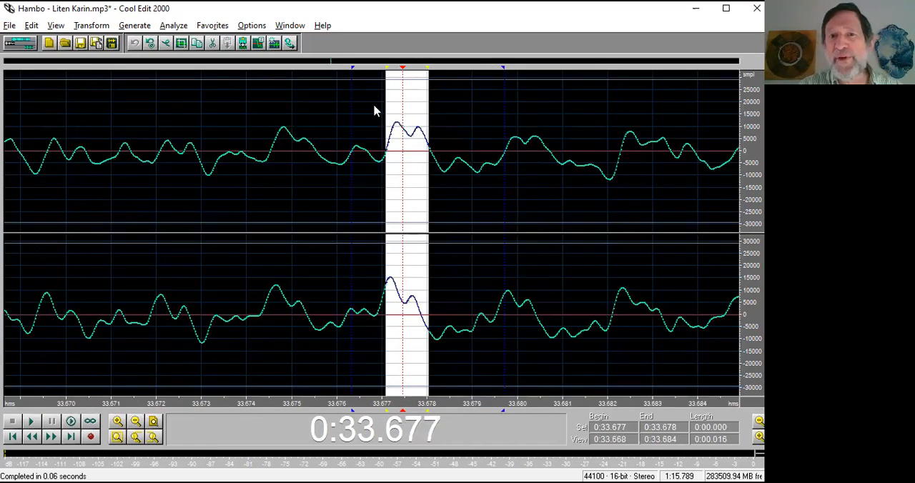
Try deleting the hump from 0:33.677 to 0:33.678 in the left channel only, compare the channels, and undo the deletion.
left_click_drag(352, 75, 511, 81)
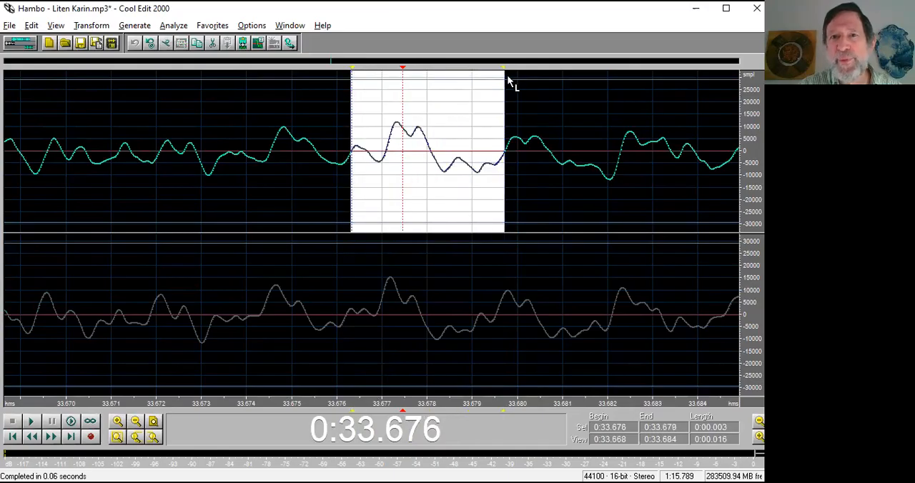
left_click_drag(386, 158, 432, 163)
key("Delete")
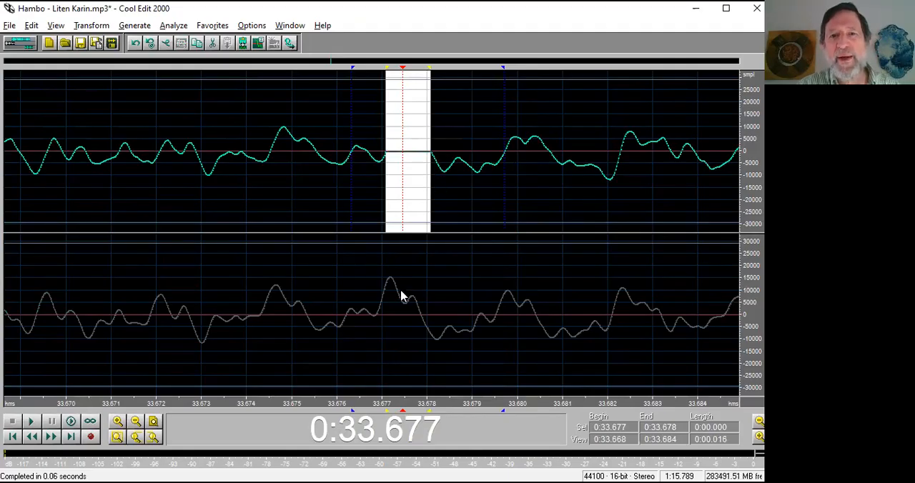
left_click(398, 322)
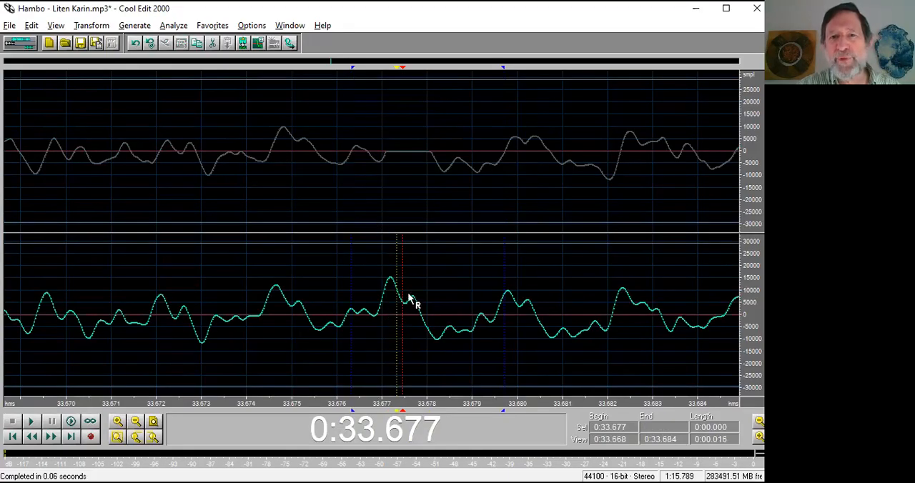
left_click(388, 199)
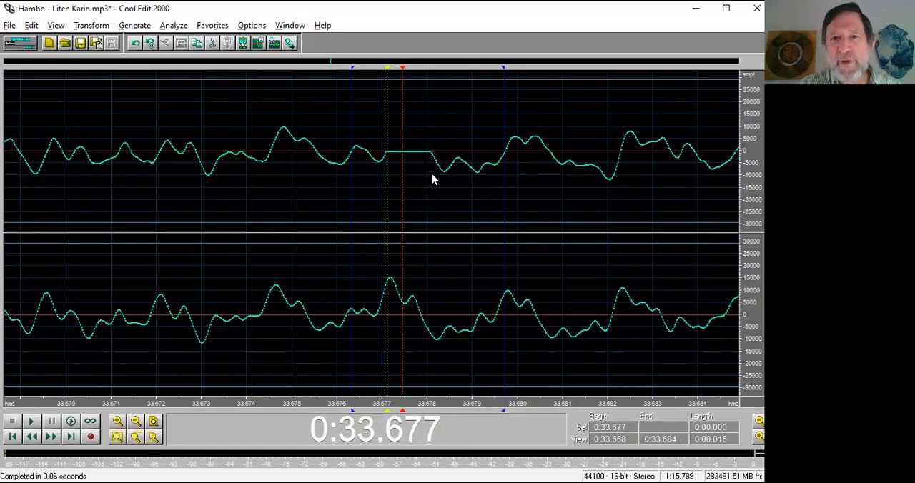
key("ctrl+z")
left_click(395, 315)
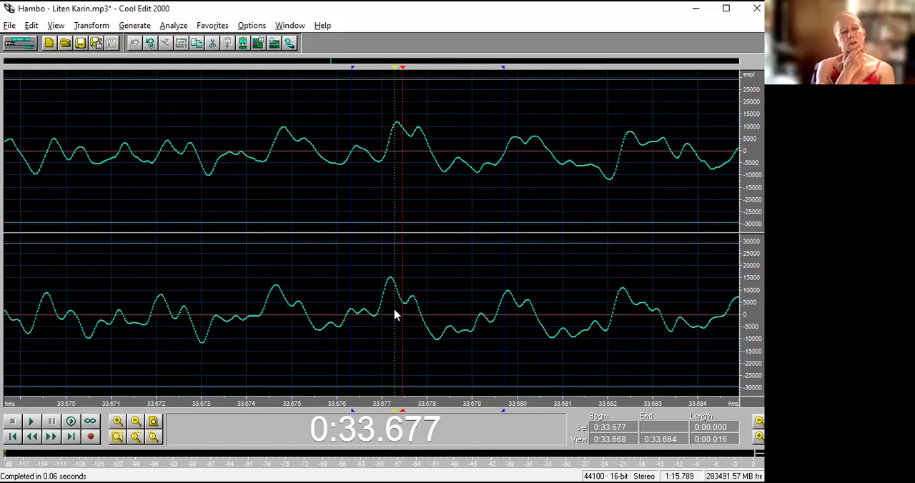
Select the full wave cycle between zero crossings from 0:33.677 to 0:33.679 in the left channel only and try deleting it.
left_click(398, 86)
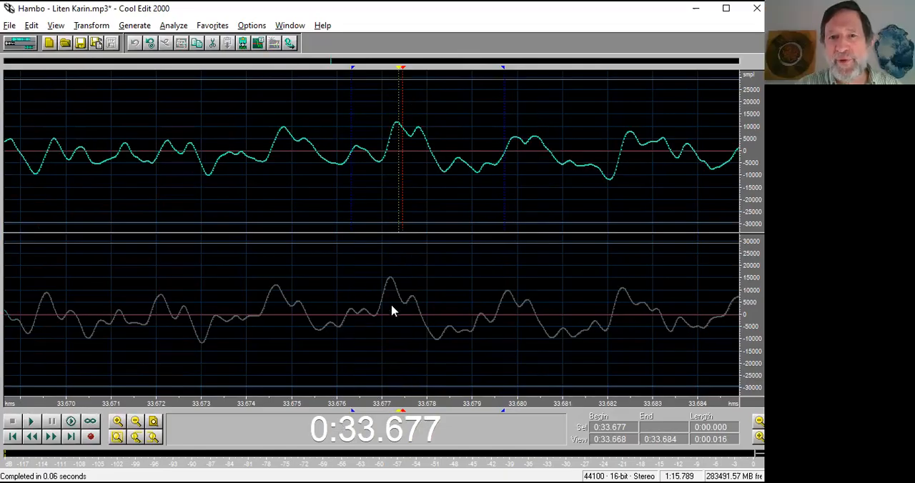
left_click(384, 102)
left_click_drag(401, 107, 433, 114)
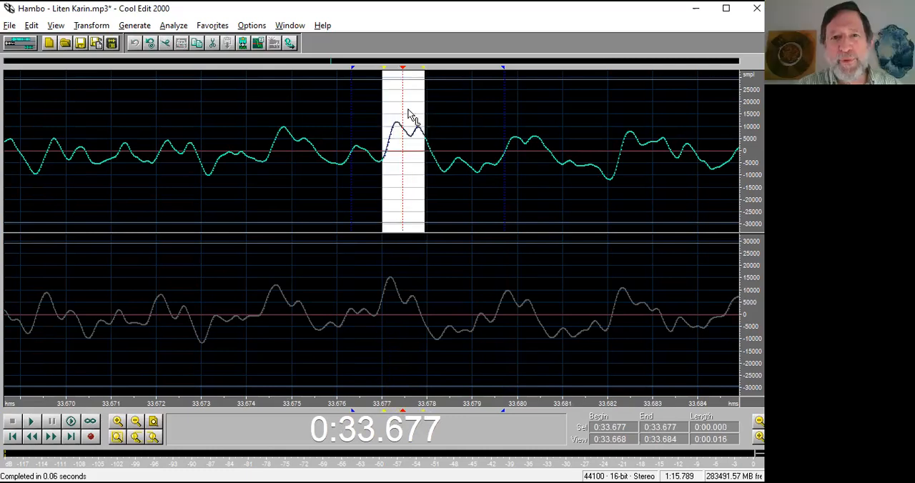
left_click(398, 107)
key("shift+o")
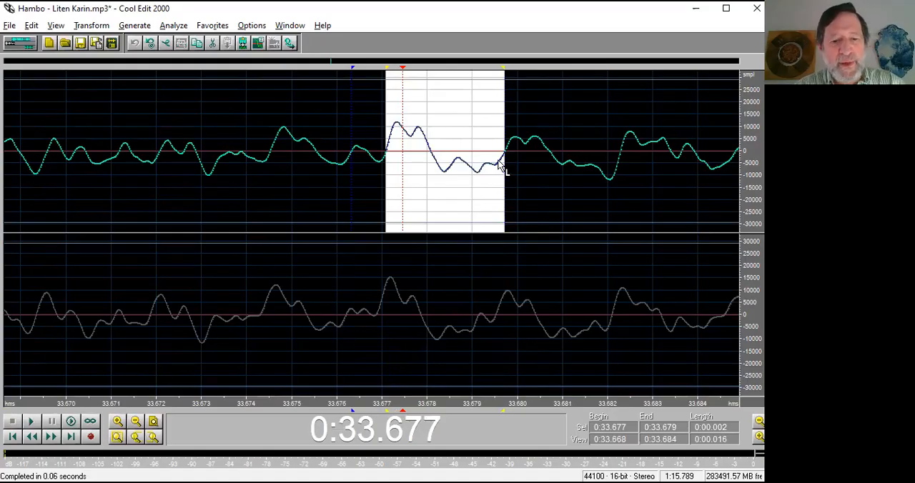
key("Delete")
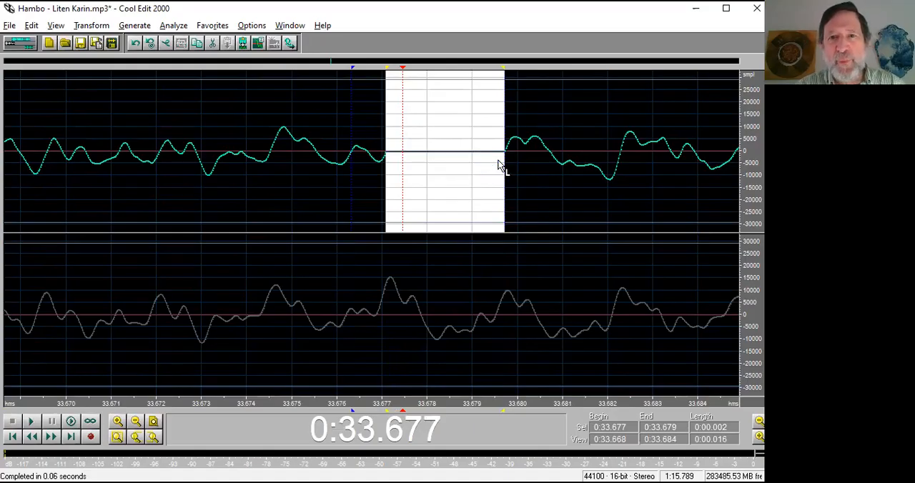
Look at the Silence transform, select the flattened span across both channels, and undo the left-channel deletion.
left_click(135, 25)
mouse_move(102, 28)
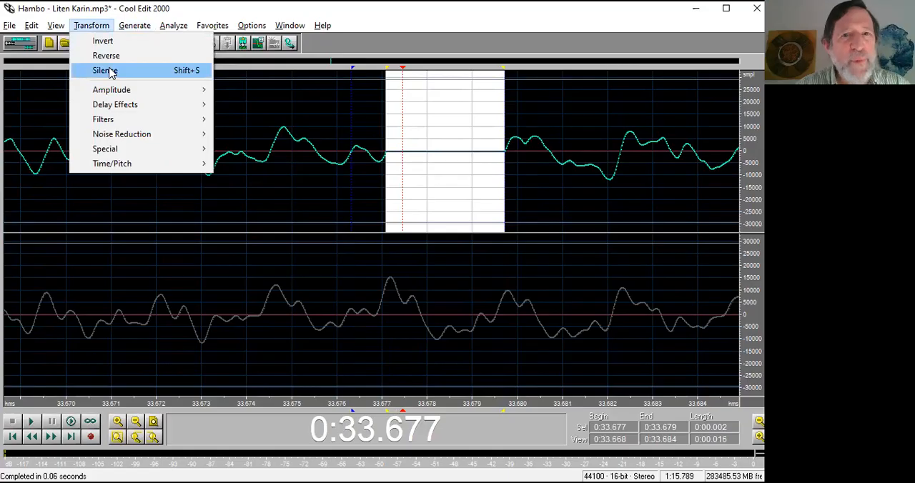
left_click(417, 41)
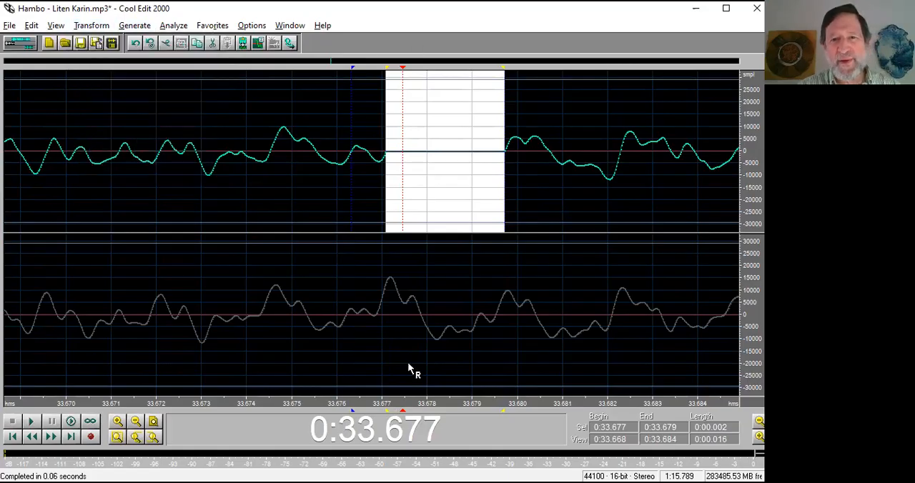
left_click(399, 337)
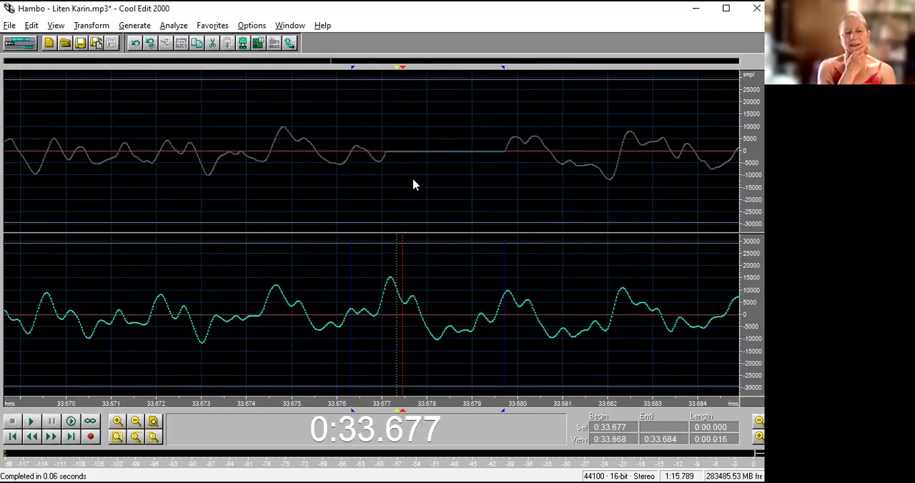
left_click_drag(388, 157, 503, 163)
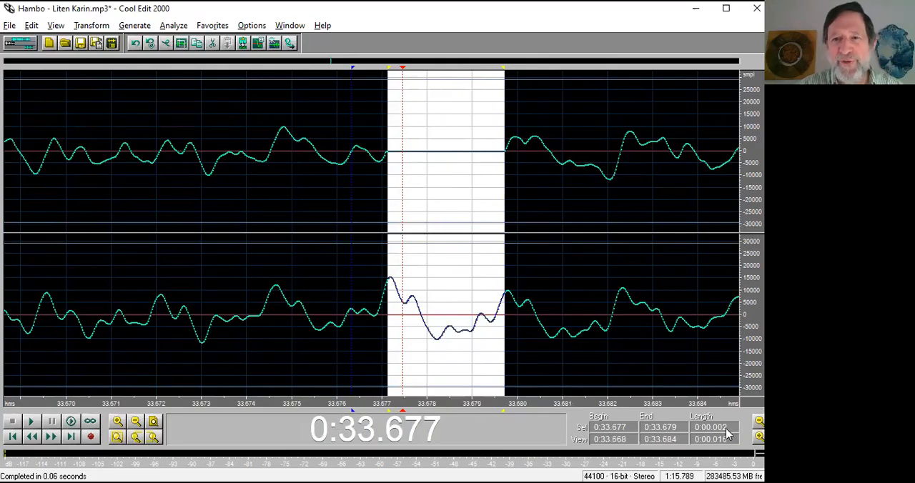
key("ctrl+z")
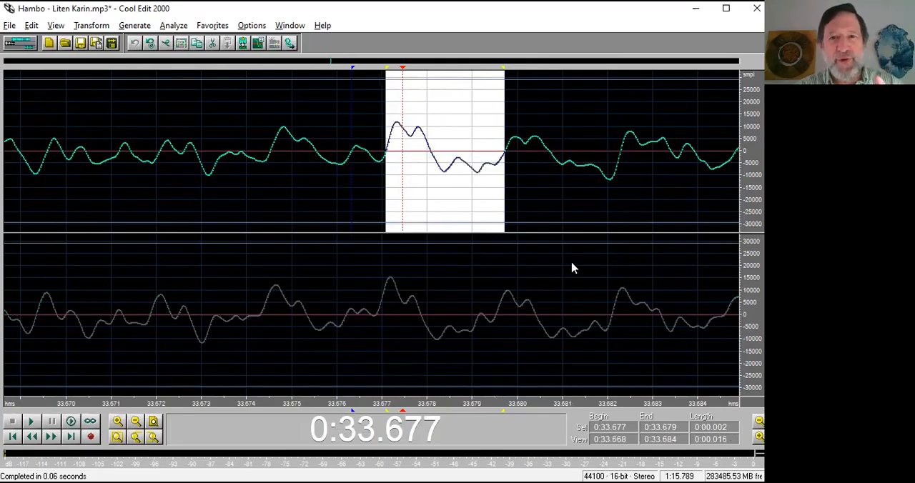
Check the topic list in the PowerPoint slide show and return to Cool Edit 2000 with Kiskanasztanc(Swineherder's Dance)(orig).mp3 in view.
key("alt+Tab")
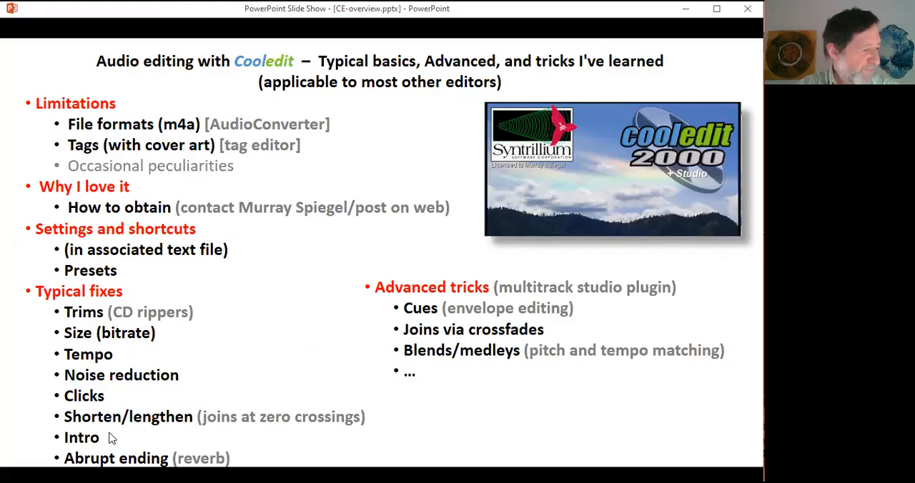
key("alt+Tab")
left_click(143, 337)
left_click(260, 268)
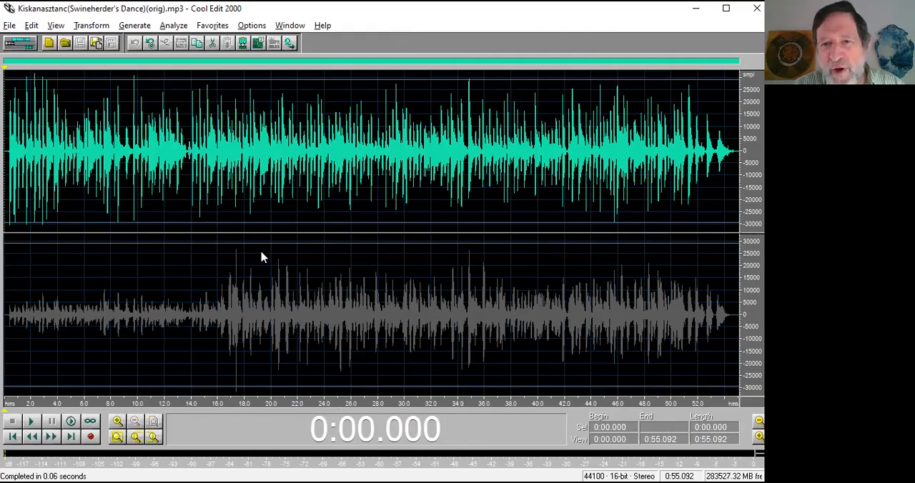
Listen to the dance recording in both channels from 0:17.272 and again near its ending from 0:48.344.
left_click(289, 289)
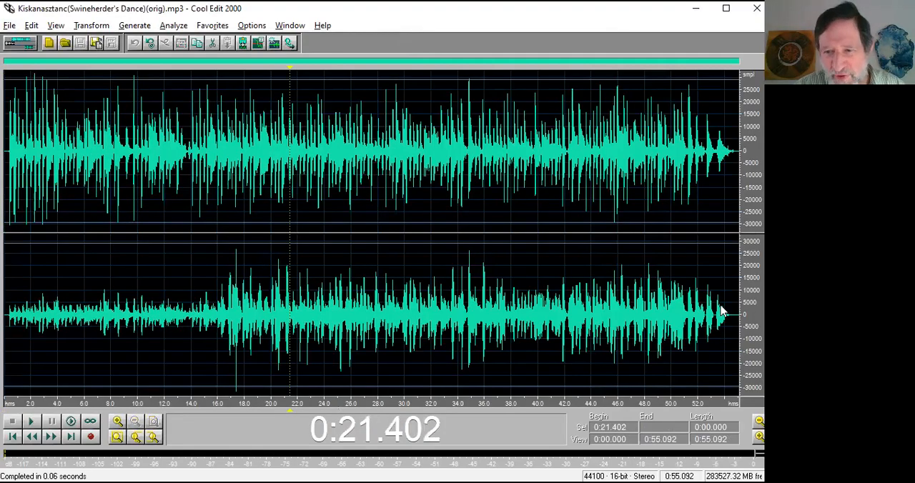
left_click(236, 191)
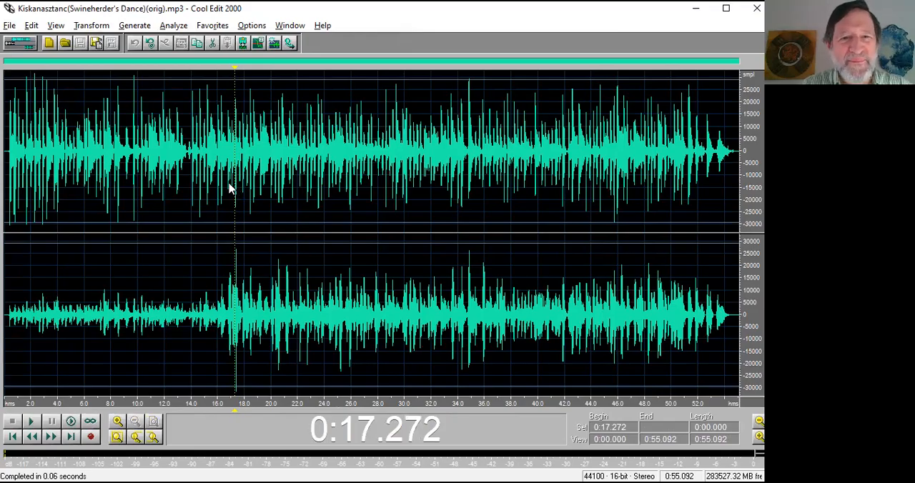
key("space")
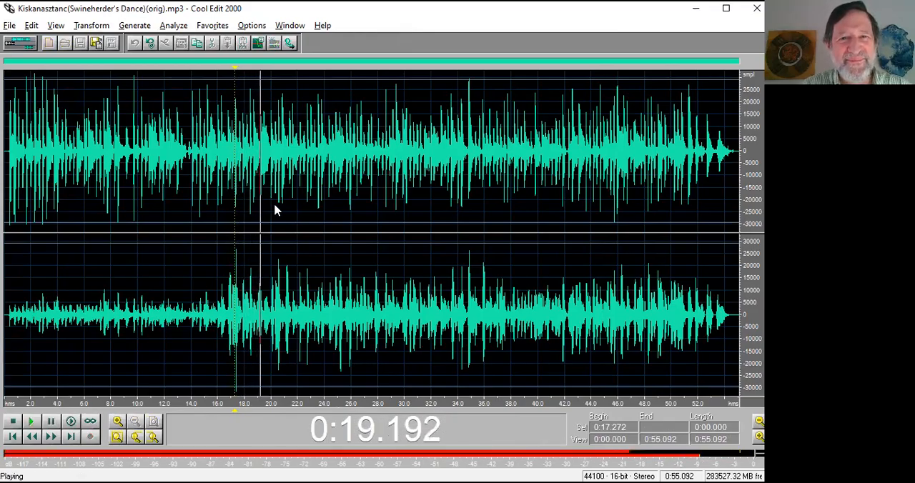
key("space")
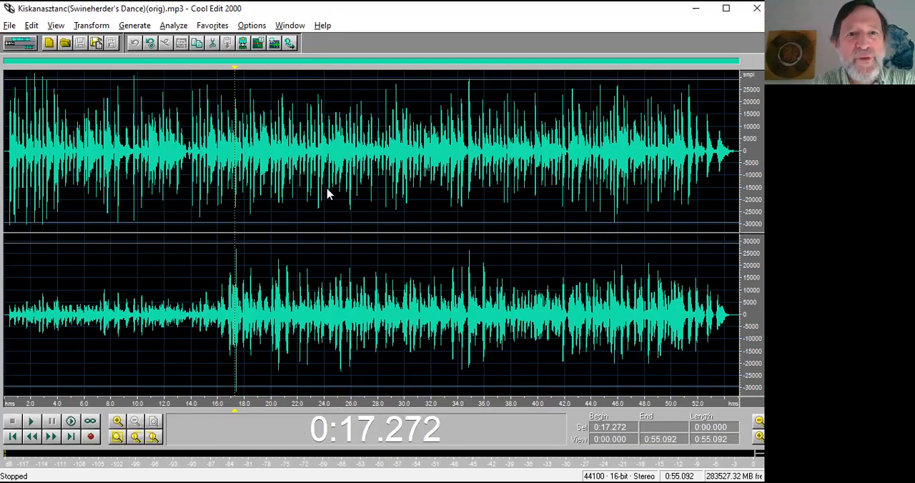
left_click(651, 341)
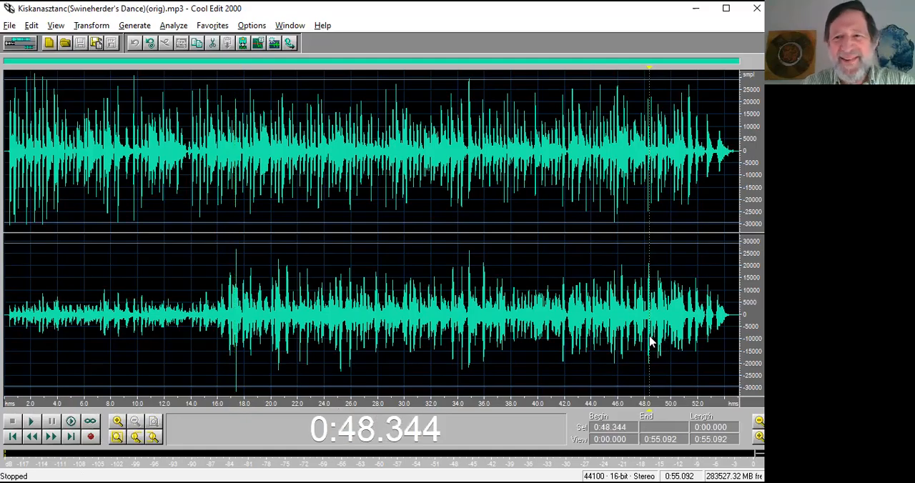
key("space")
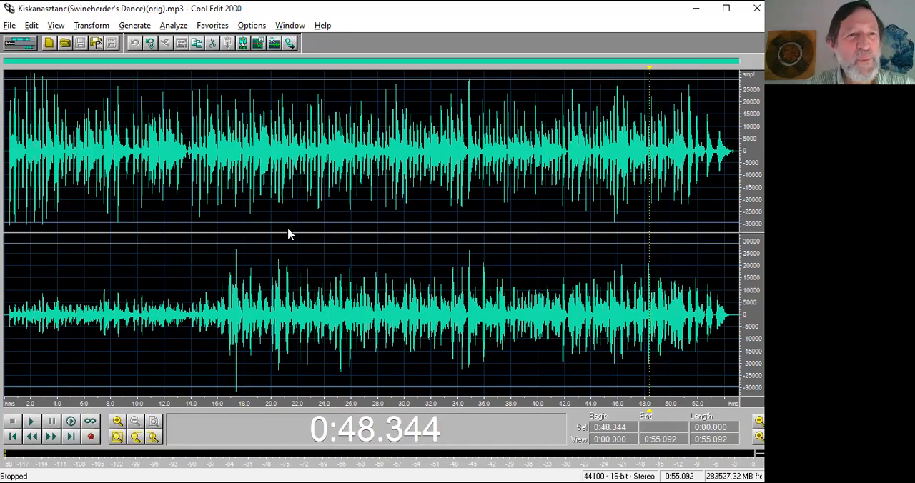
Copy the music from 0:00.050 to 0:54.336 in both channels and paste it after the ending at 0:54.588.
left_click_drag(9, 150, 729, 204)
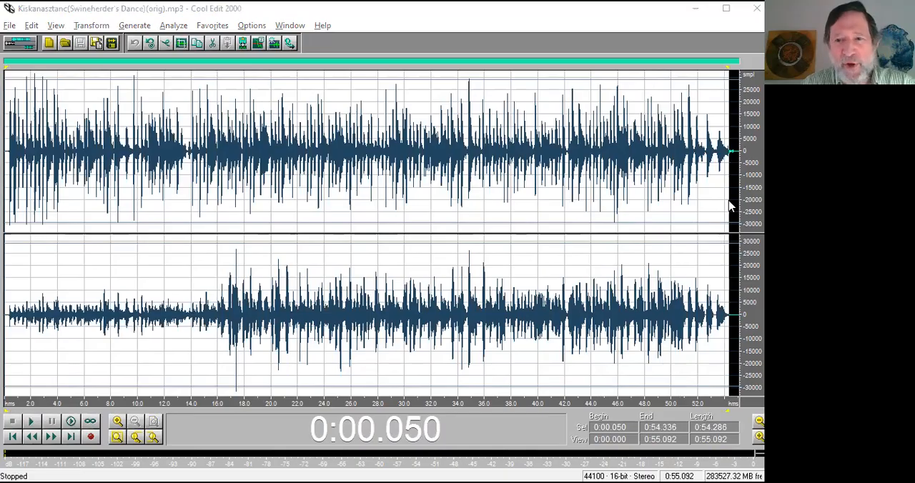
key("ctrl+c")
left_click(732, 304)
key("ctrl+v")
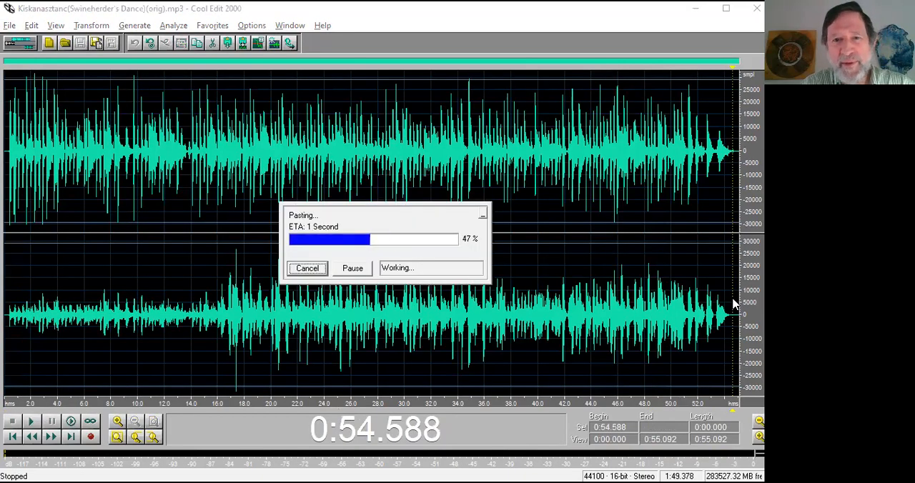
Play the lengthened recording from 0:48.690 to check the join between the original and the pasted repeat.
left_click(333, 340)
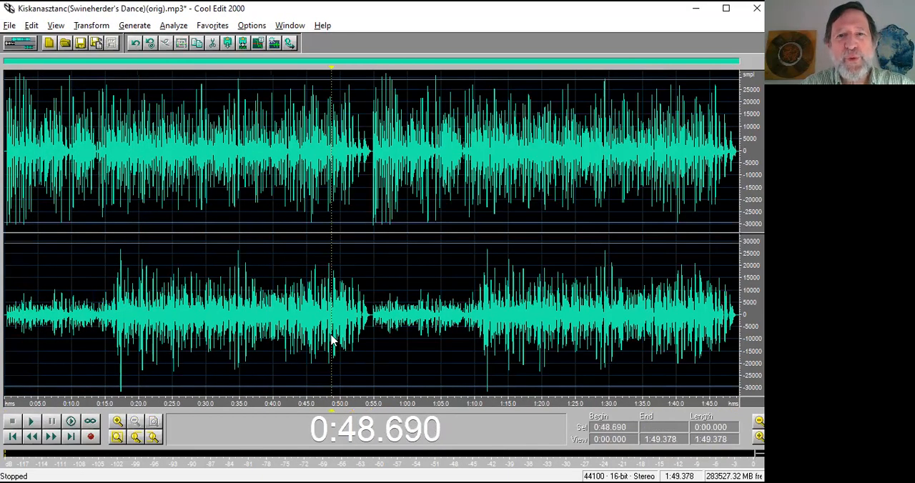
key("space")
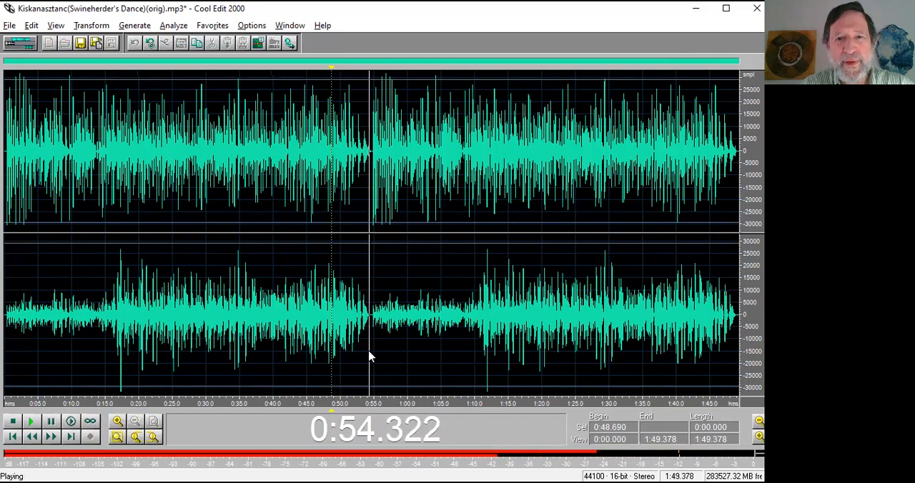
key("space")
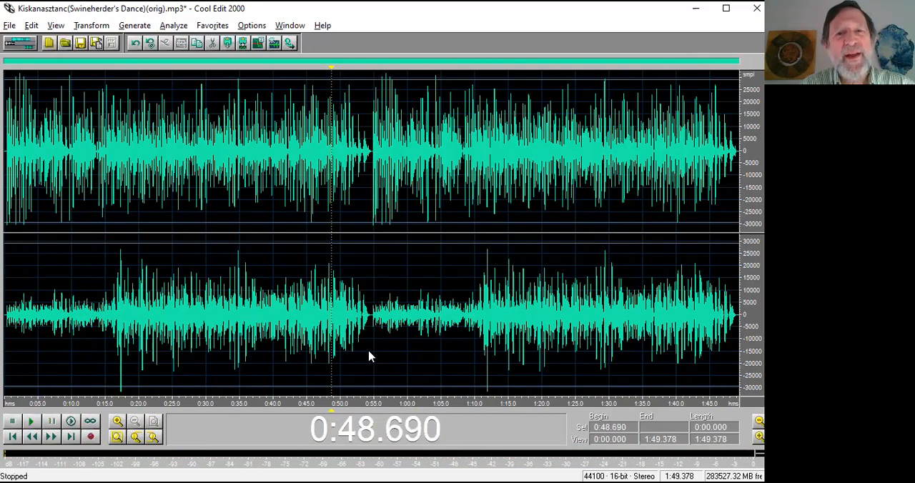
Undo the pasted repeat and listen to the original recording from 0:07.704, 0:16.719 and 0:14.050.
key("ctrl+z")
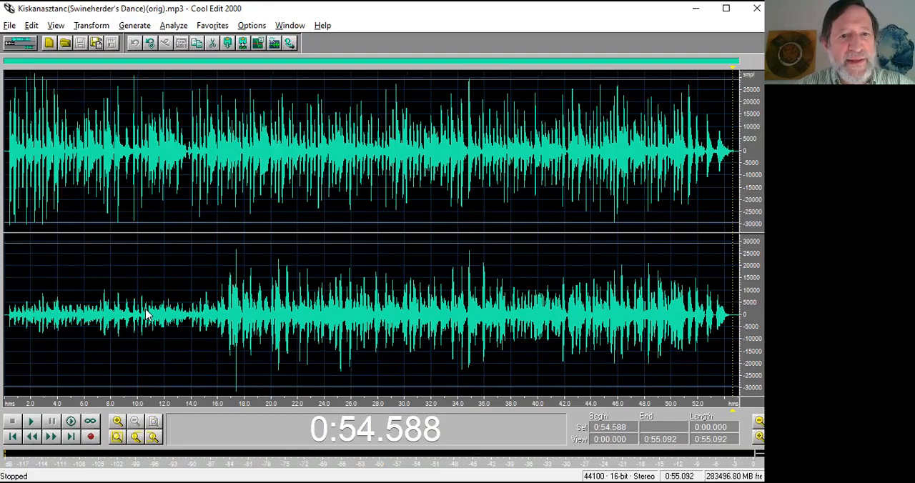
left_click(107, 329)
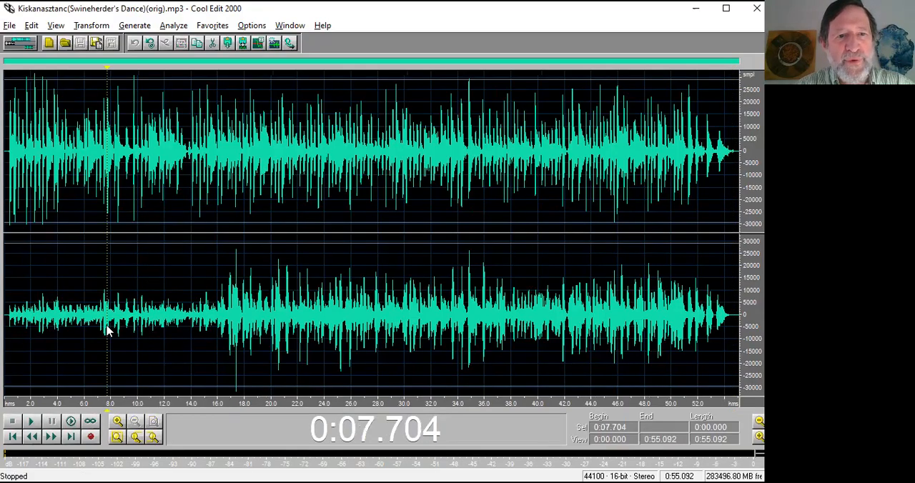
key("space")
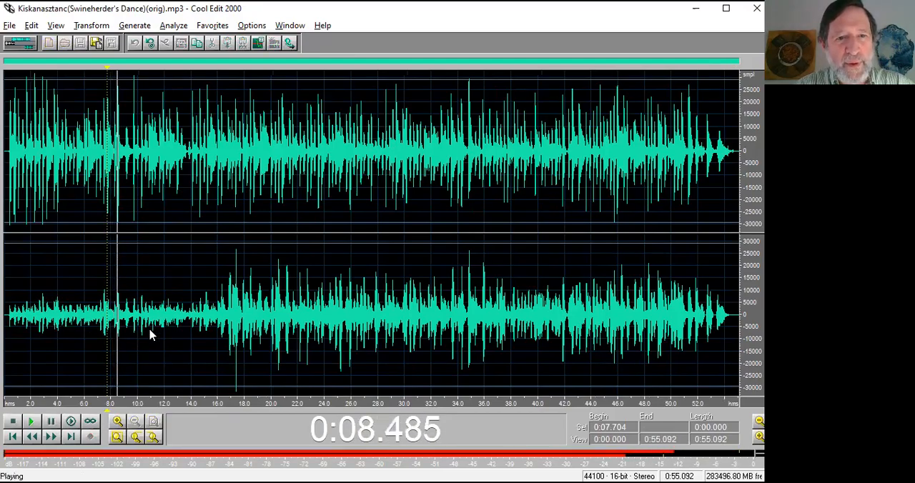
key("space")
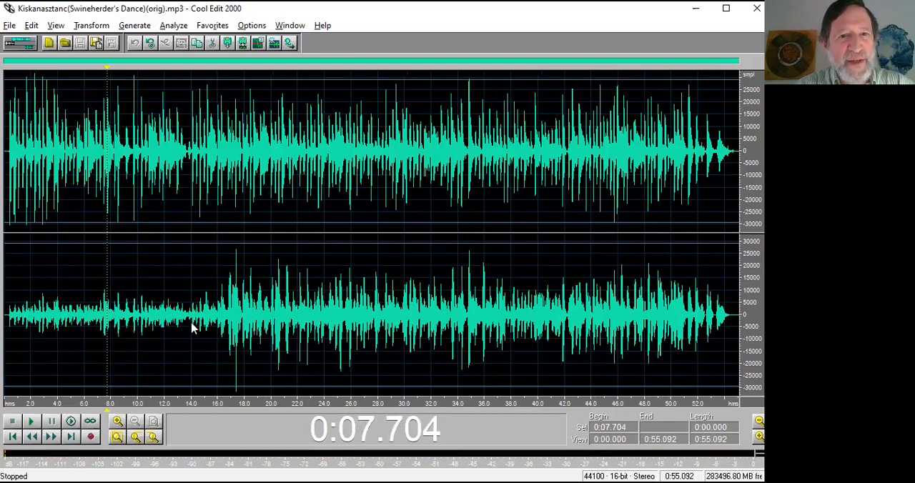
left_click(229, 329)
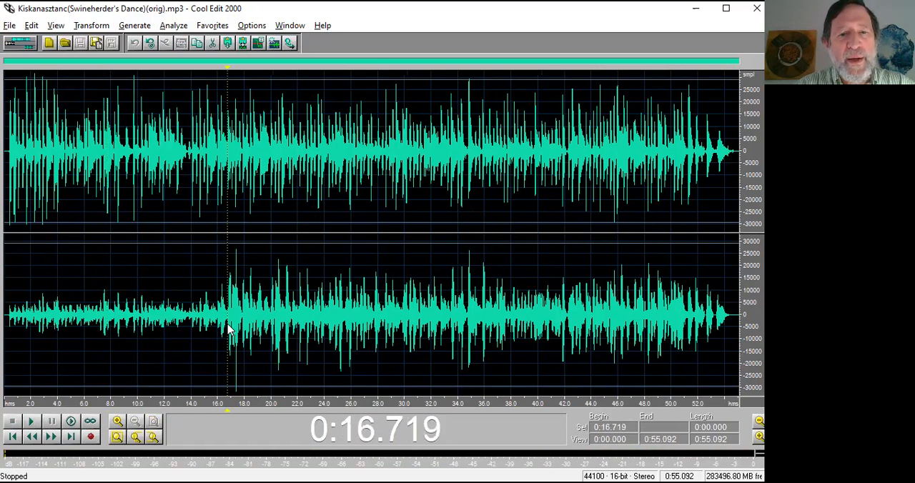
key("space")
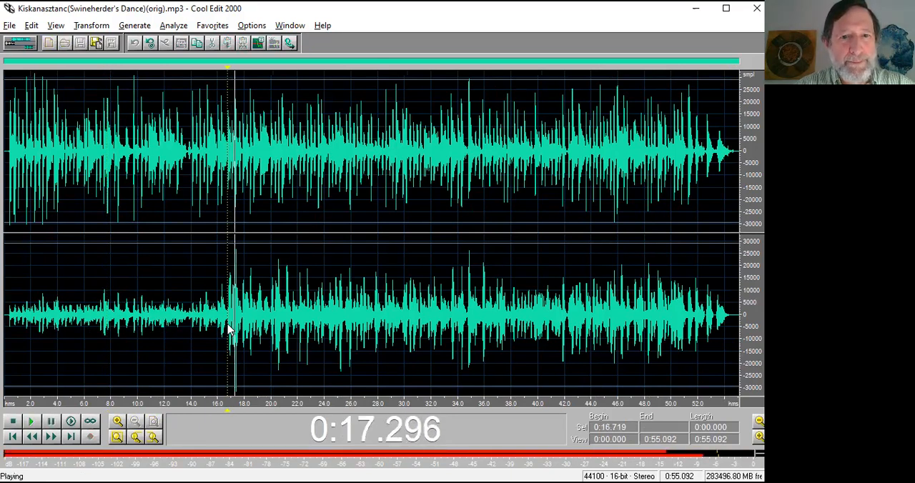
key("space")
left_click(192, 166)
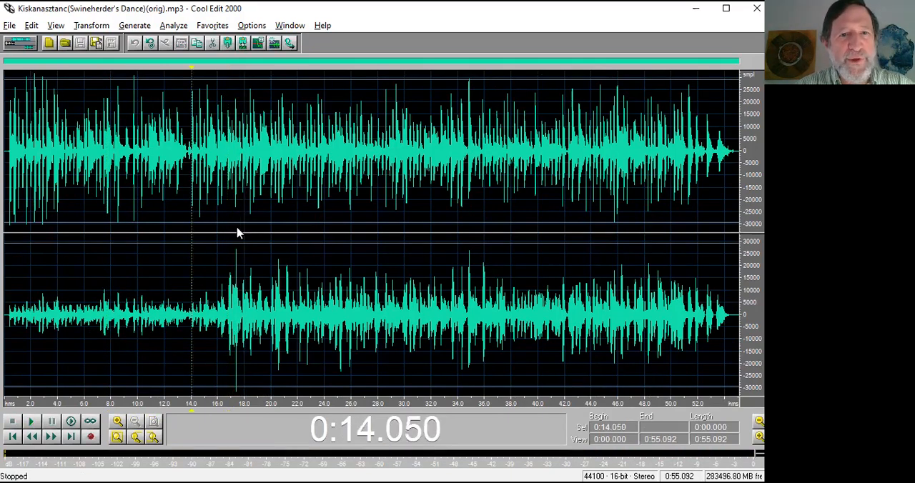
key("space")
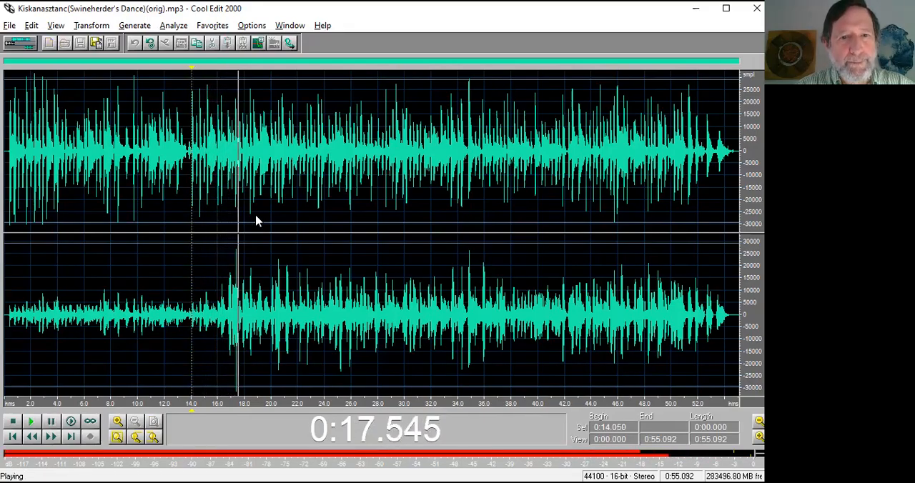
key("space")
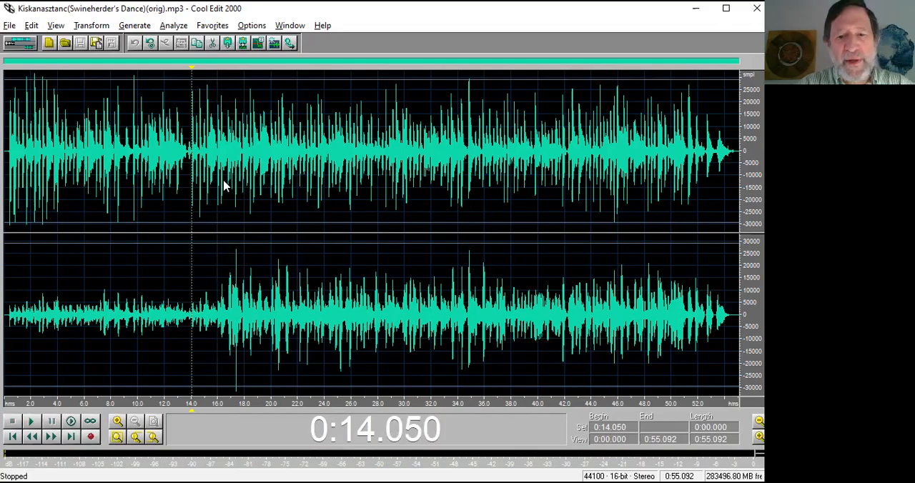
Play the recording from 0:12.992 and mark five successive beats with cues between about 0:16.3 and 0:20.6.
left_click(184, 179)
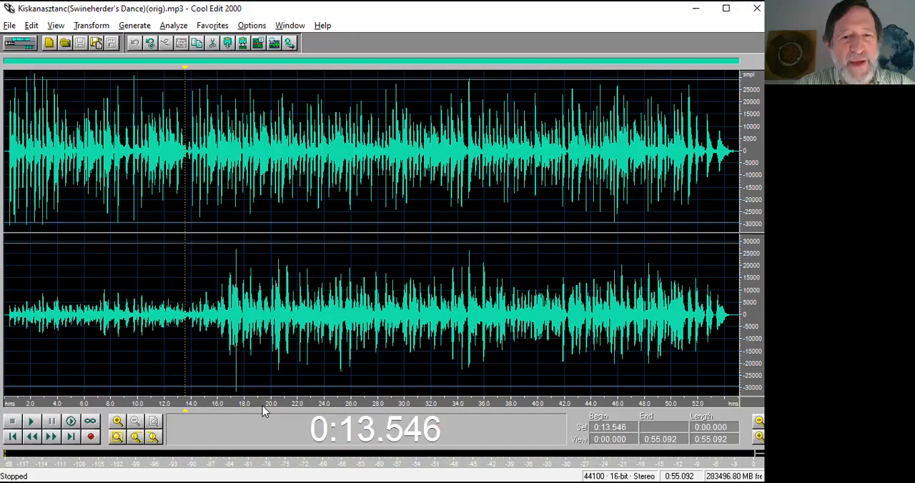
left_click(179, 186)
key("space")
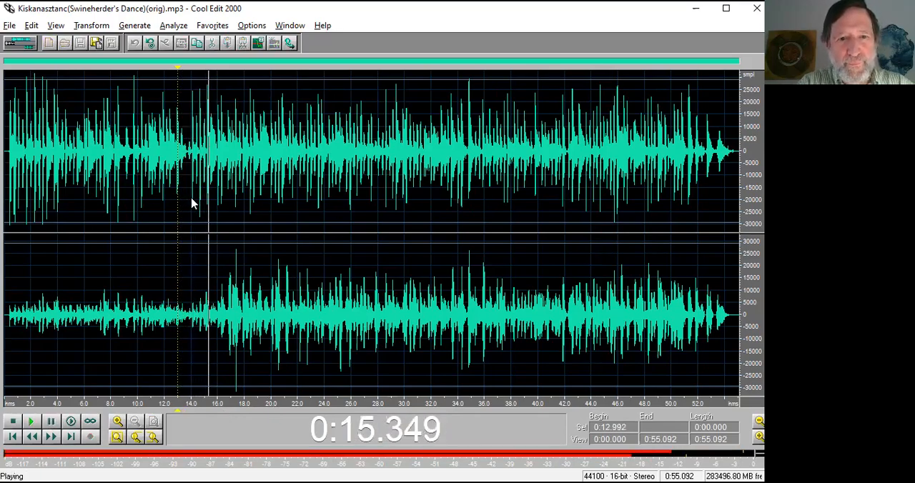
key("F8")
key("F8")
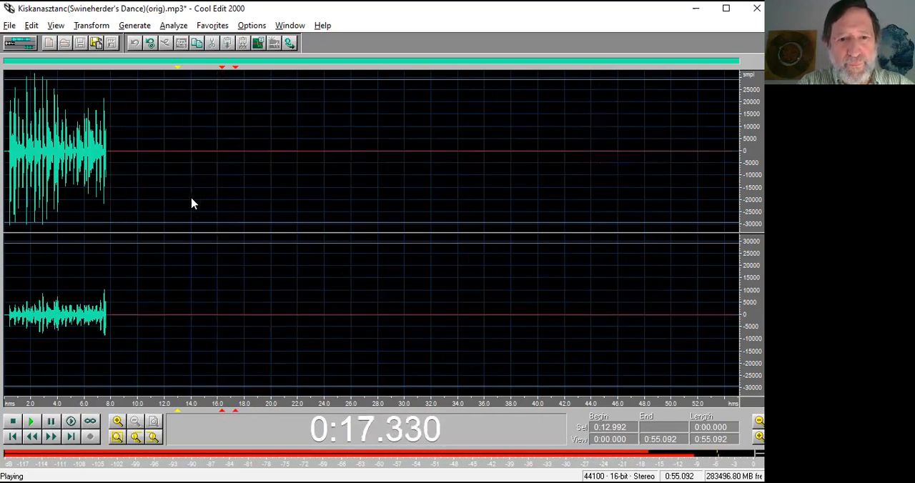
key("F8")
key("F8")
key("F8")
key("space")
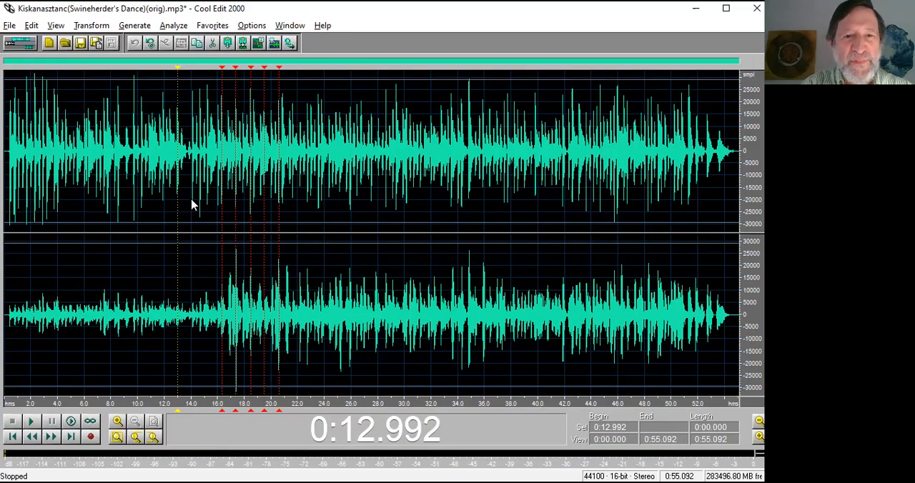
Play the ending from 0:45.926 and mark five successive beats with cues between about 0:47.8 and 0:51.8.
left_click(655, 324)
left_click(624, 341)
key("space")
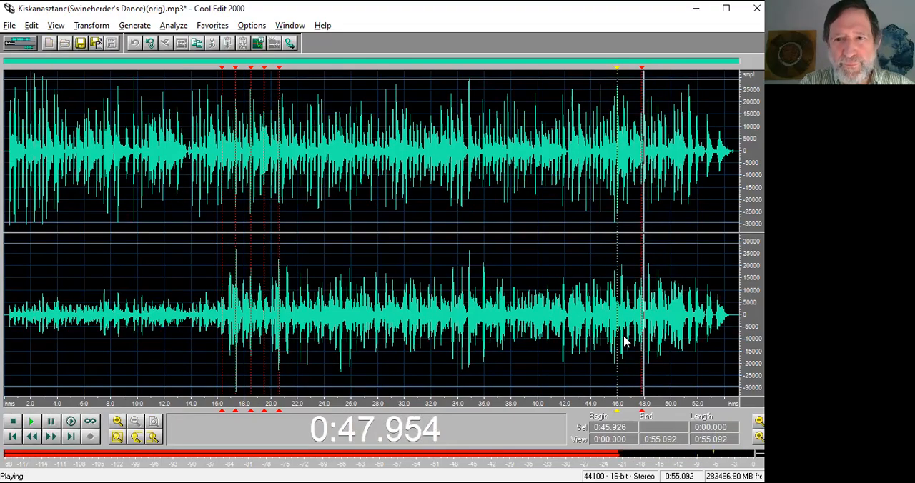
key("F8")
key("F8")
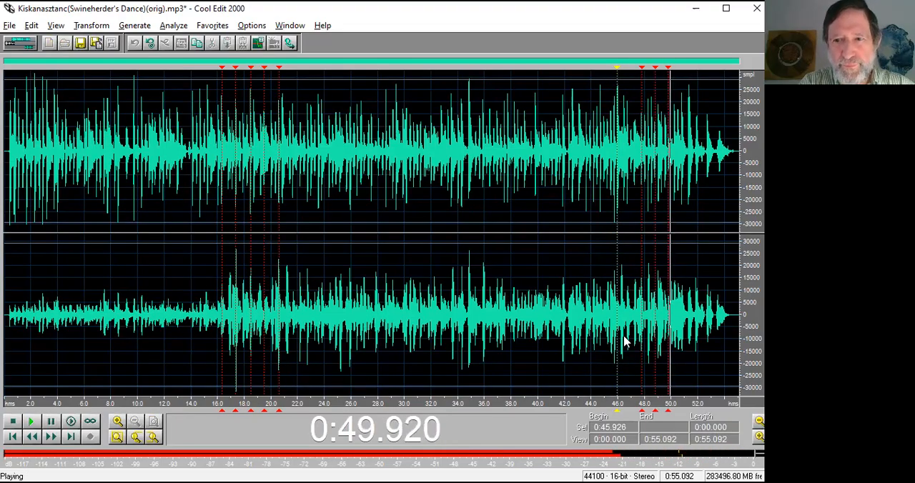
key("F8")
key("F8")
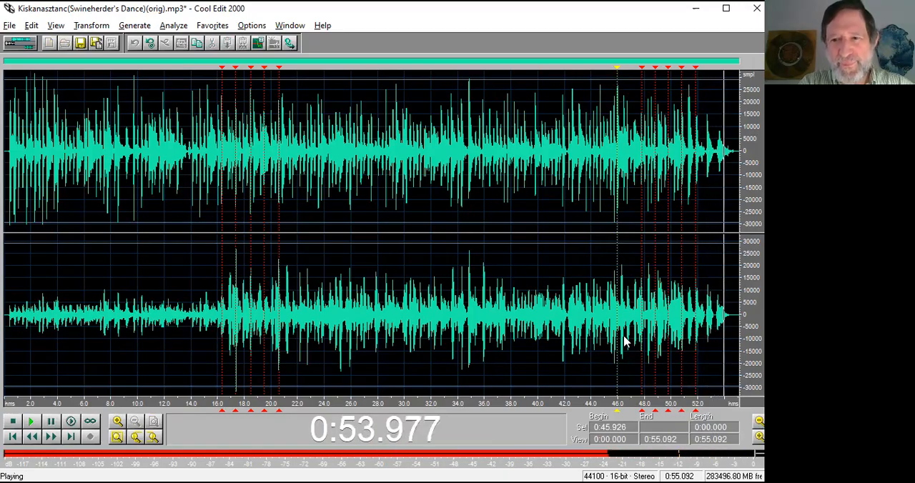
key("space")
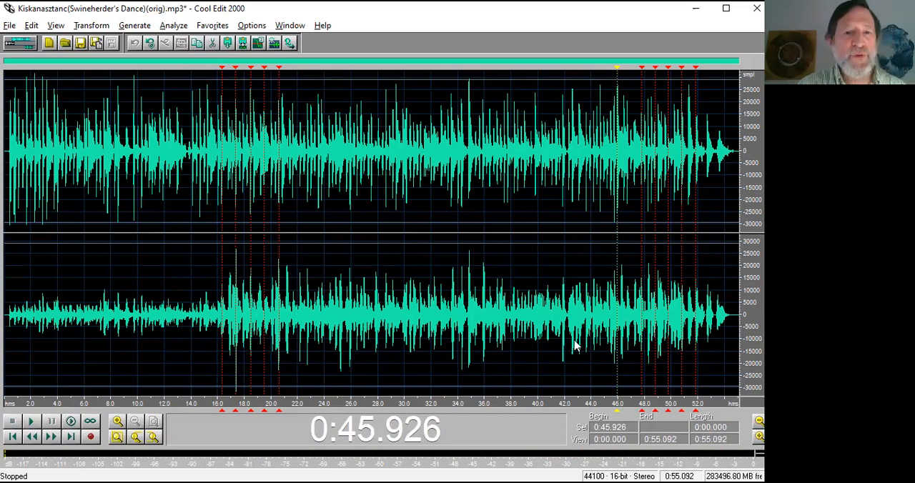
Listen from the second cue at 0:17.346 and from the first cue at 0:16.316 to check their placement on the beat.
left_click(236, 328)
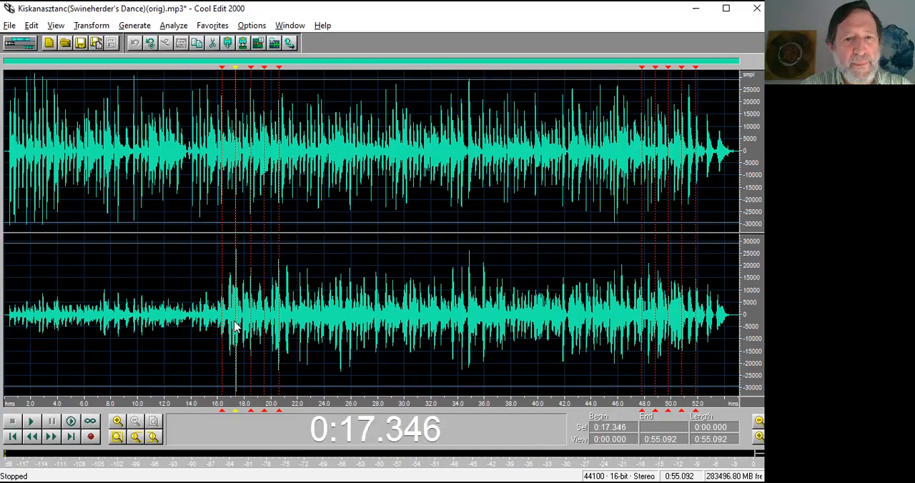
key("space")
key("space")
left_click(222, 323)
key("space")
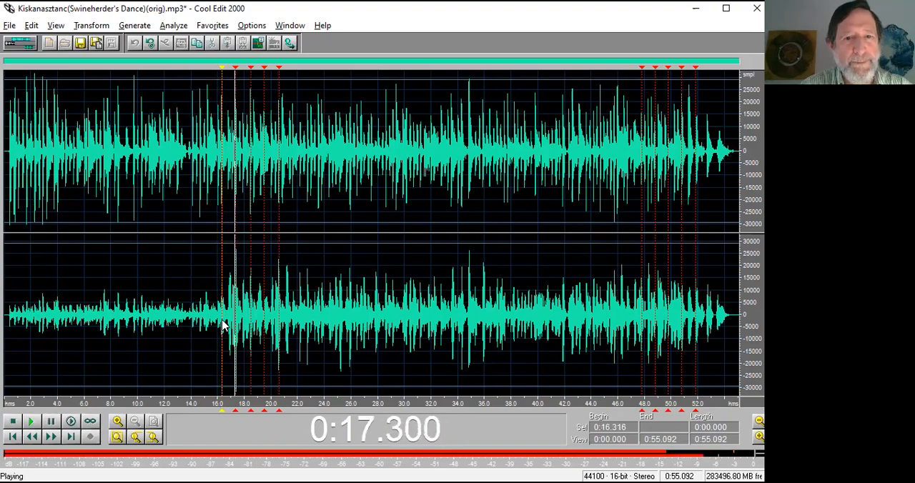
key("space")
Add a more precise cue at 0:17.330, where the note's attack begins in the upper channel.
left_click(234, 318)
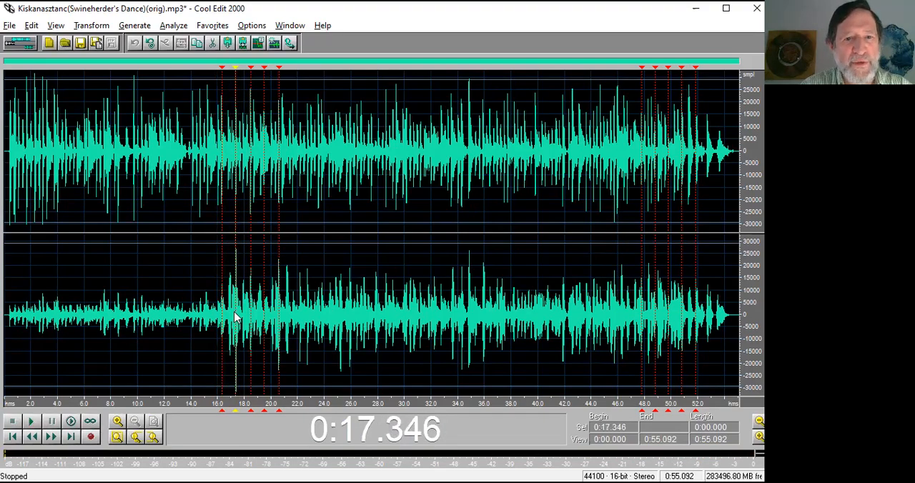
scroll(236, 317, "up", 4)
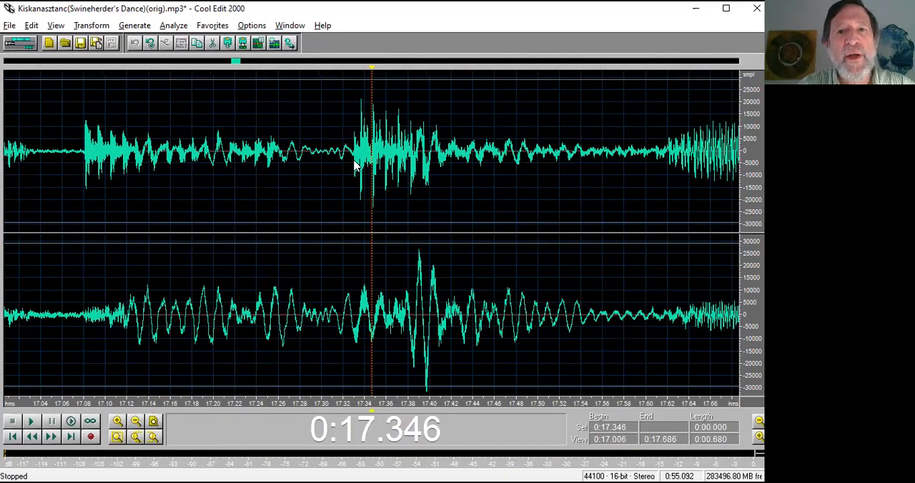
left_click(354, 165)
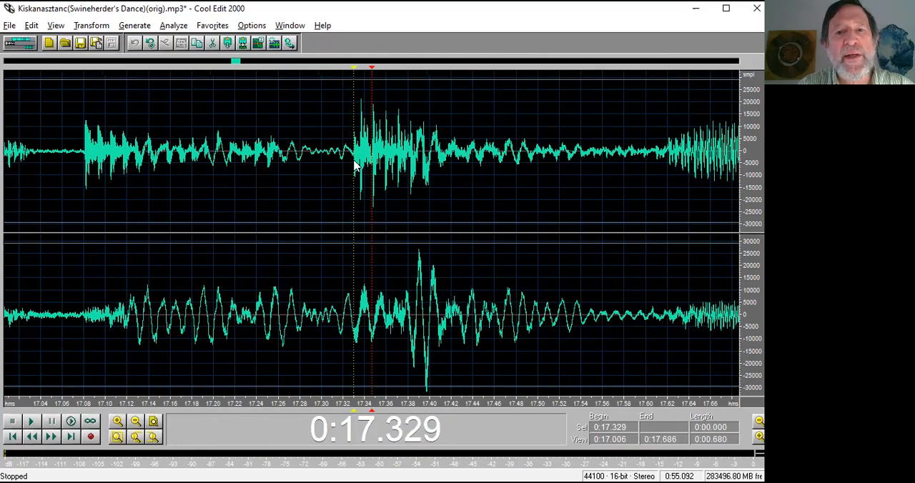
key("space")
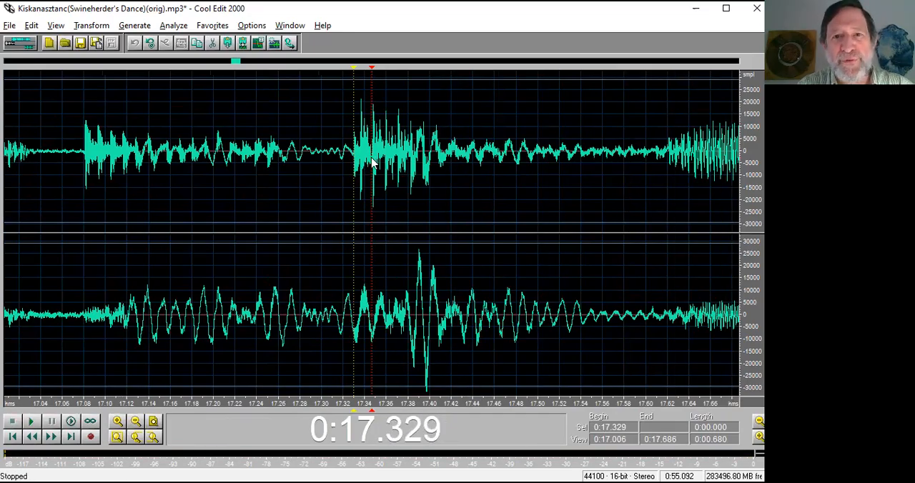
left_click_drag(409, 405, 299, 405)
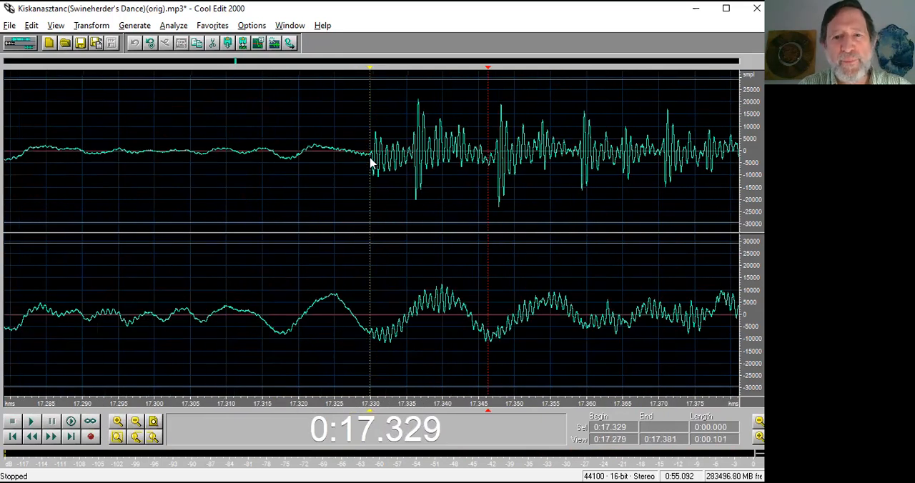
left_click(290, 203)
left_click(327, 216)
left_click(358, 208)
left_click(150, 188)
left_click(109, 176)
left_click(206, 177)
left_click(302, 178)
left_click(372, 183)
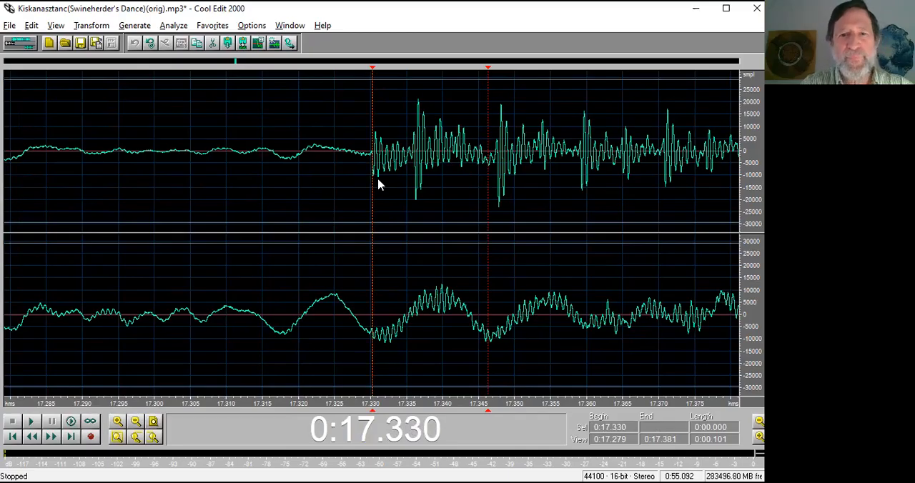
Delete Cue 2, just after the precise cue at 0:17.330, and show the whole recording again.
scroll(379, 184, "down", 2)
scroll(377, 184, "down", 2)
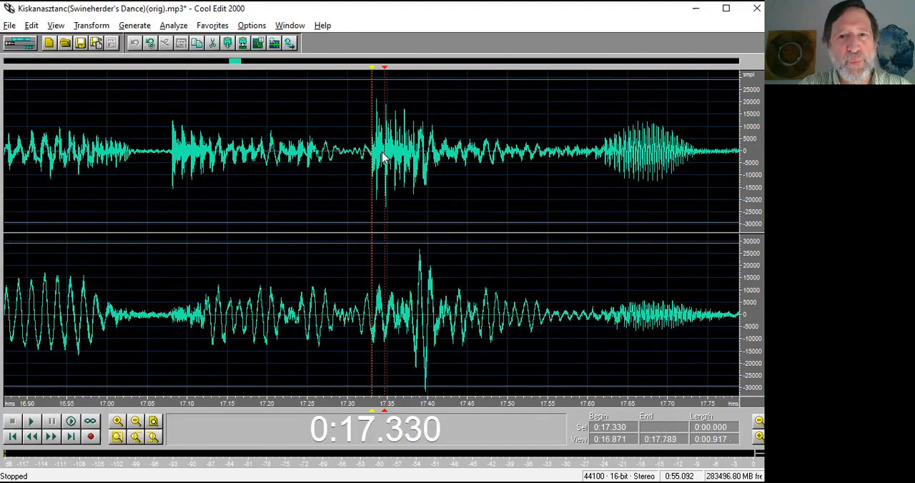
right_click(386, 413)
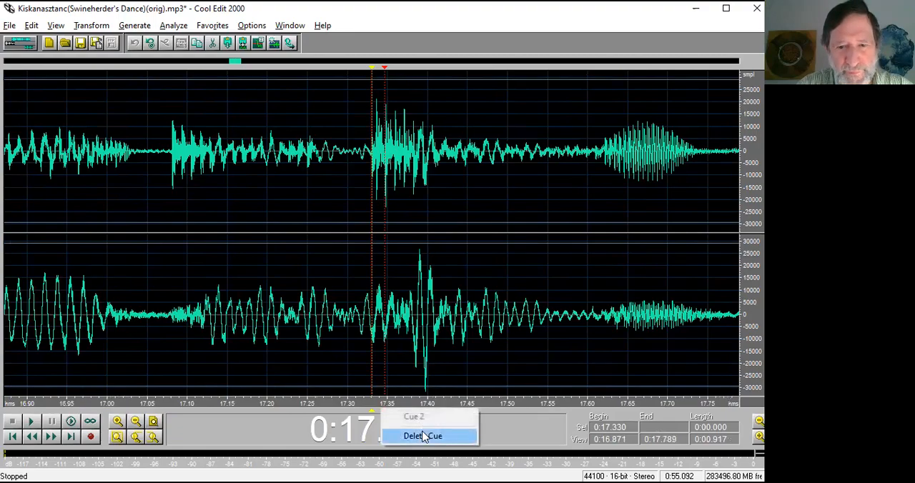
left_click(414, 434)
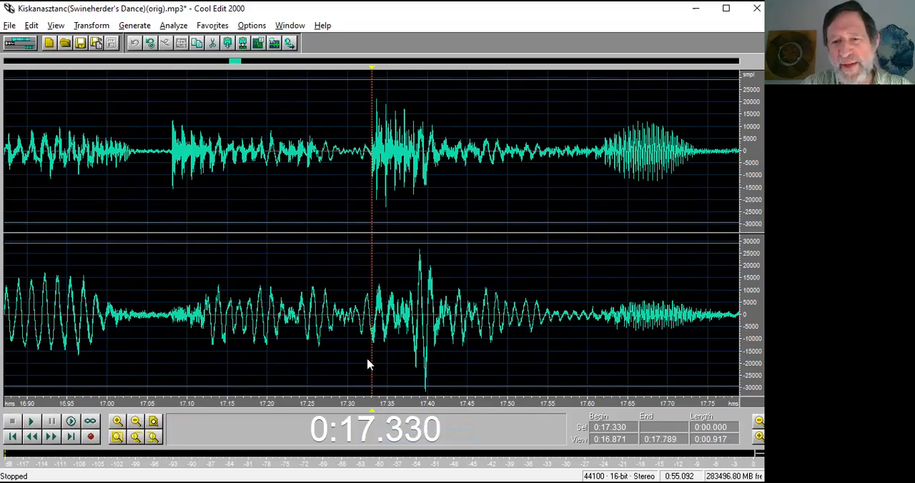
left_click(327, 319)
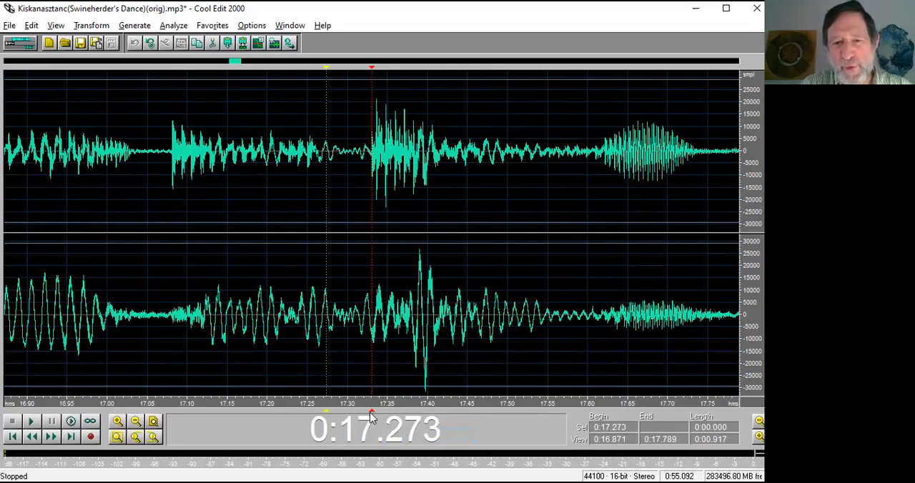
scroll(378, 404, "down", 5)
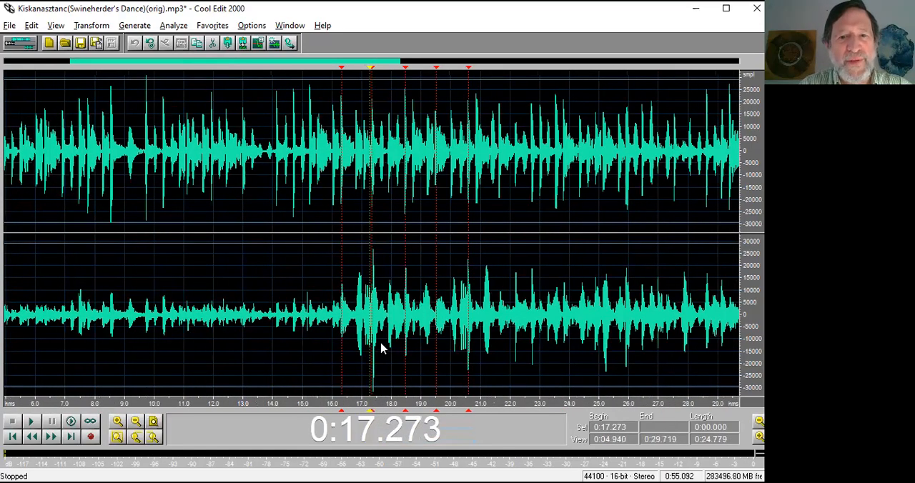
scroll(373, 322, "down", 2)
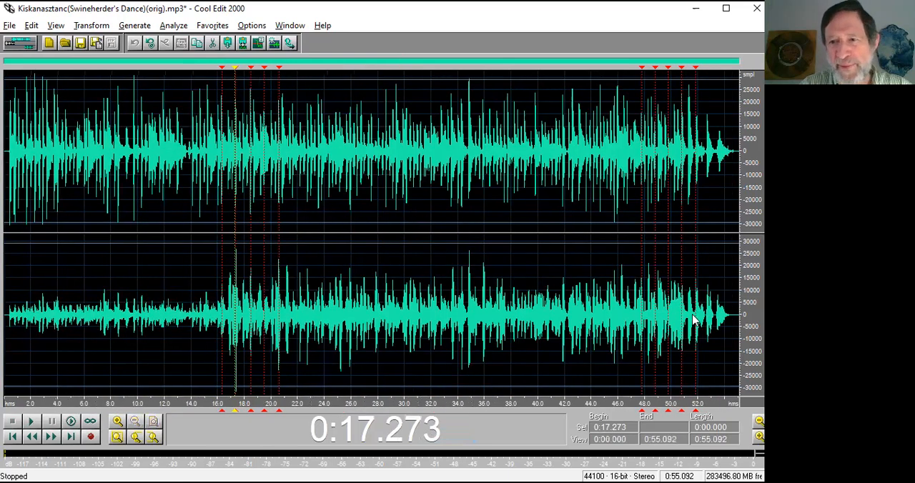
Listen from 0:45.961 through the cues near the ending and bring the end of the recording into view.
left_click(669, 320)
key("space")
left_click(465, 322)
key("space")
left_click_drag(450, 405, 708, 403)
key("space")
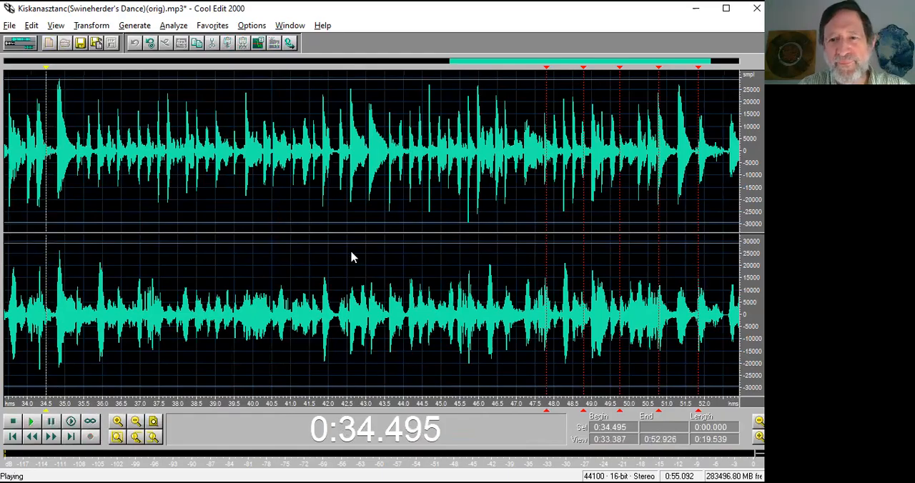
key("space")
left_click(477, 258)
key("space")
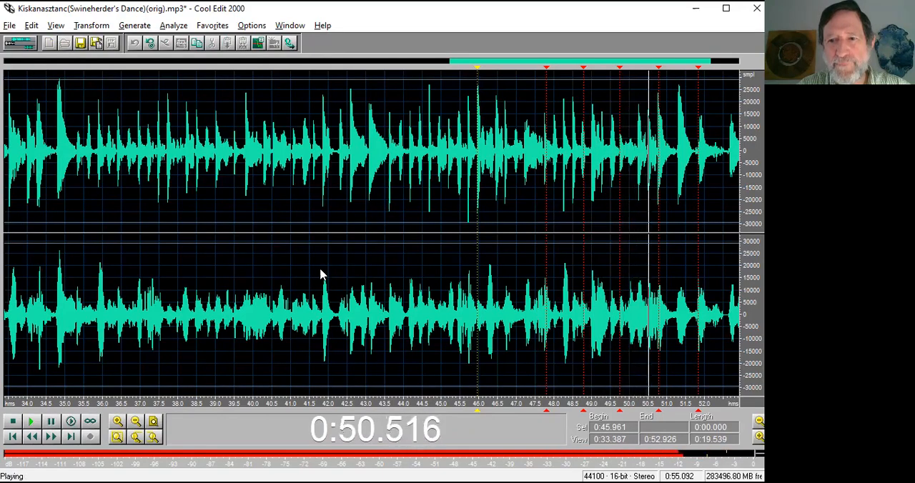
key("space")
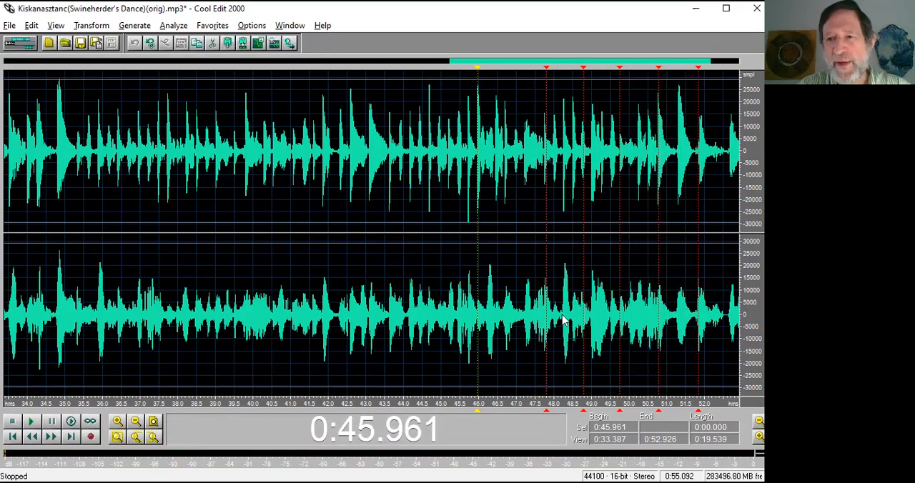
left_click_drag(712, 408, 544, 400)
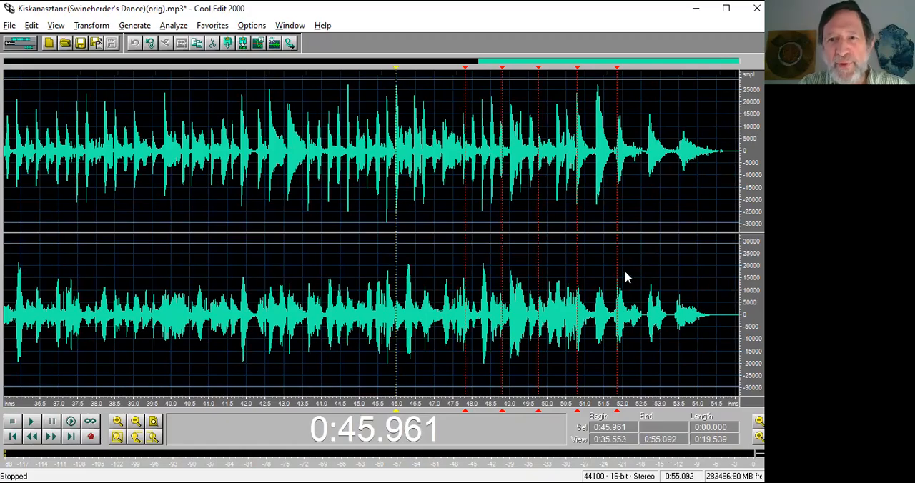
Listen from 0:47.448 through the group of cues near the ending to check that they fall on the beat.
left_click(451, 259)
key("space")
key("space")
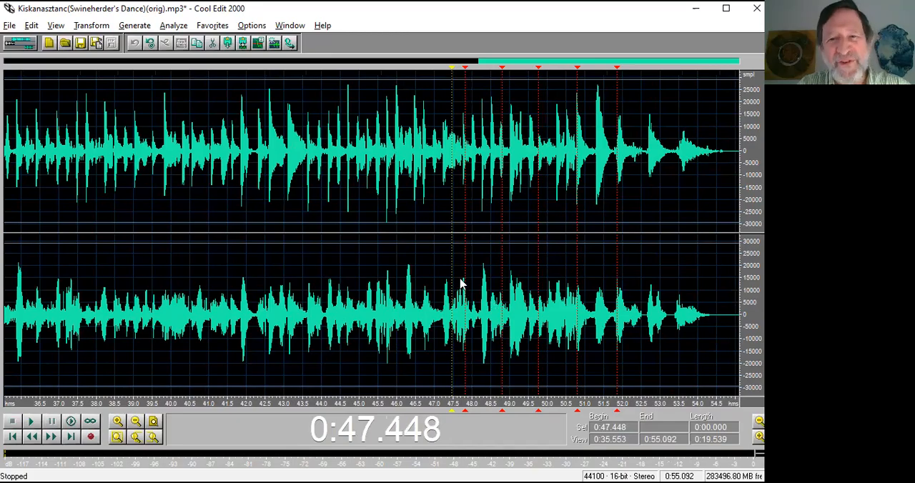
key("space")
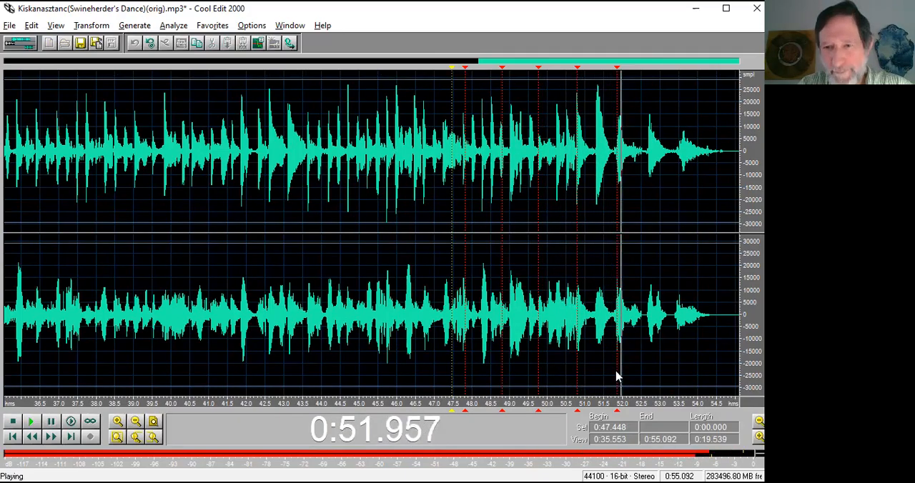
key("space")
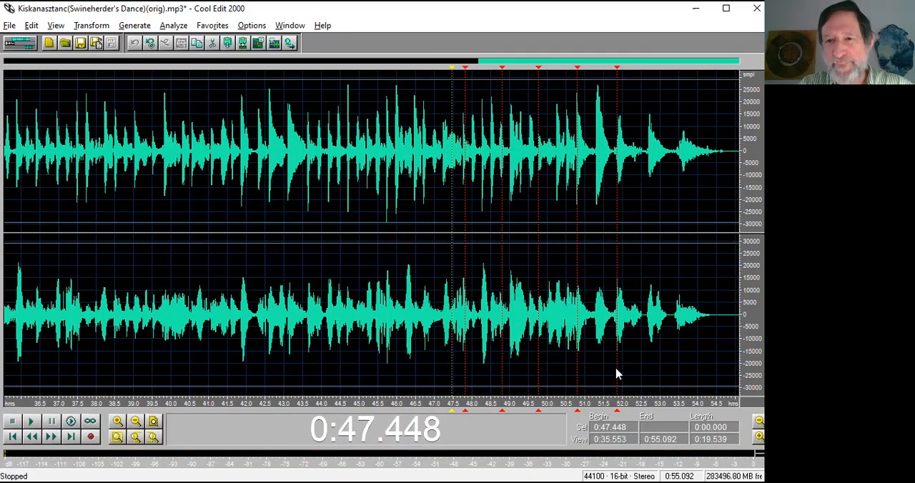
Replace the cue at 0:51.840 with a more precise one at 0:51.876, where the note's attack begins in the upper channel.
left_click(618, 374)
scroll(618, 374, "up", 2)
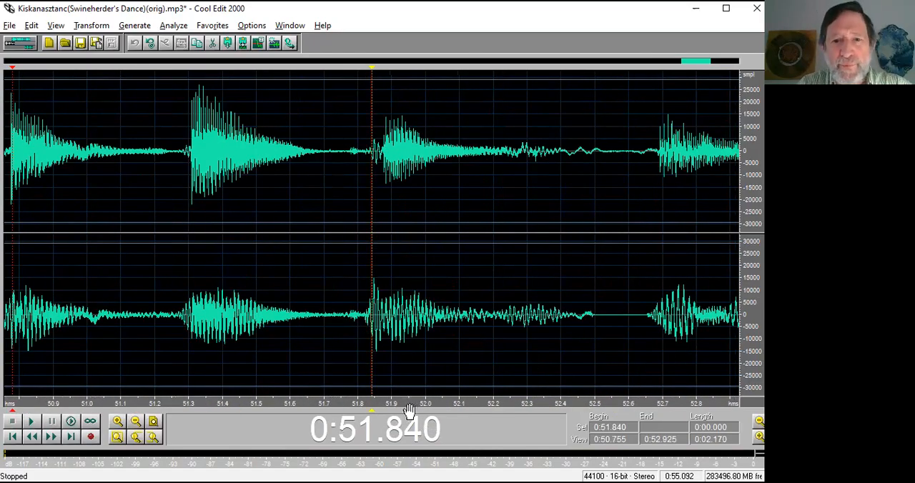
scroll(316, 384, "up", 2)
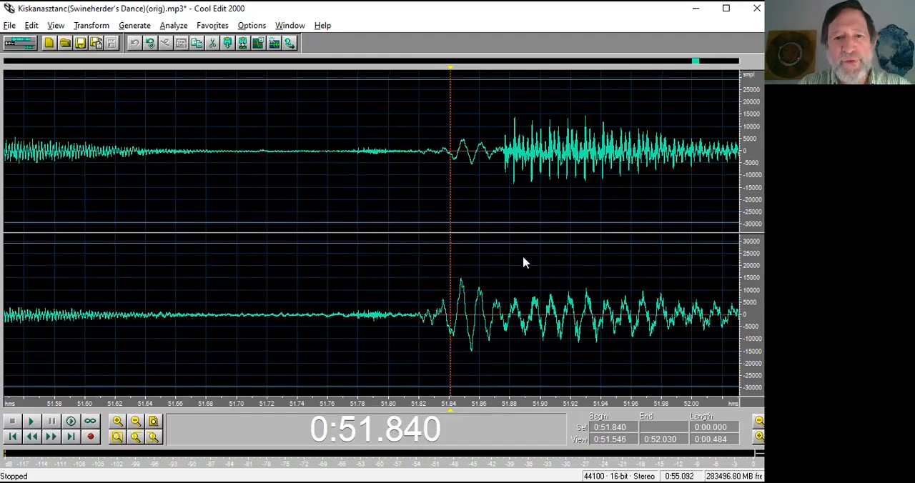
left_click(505, 174)
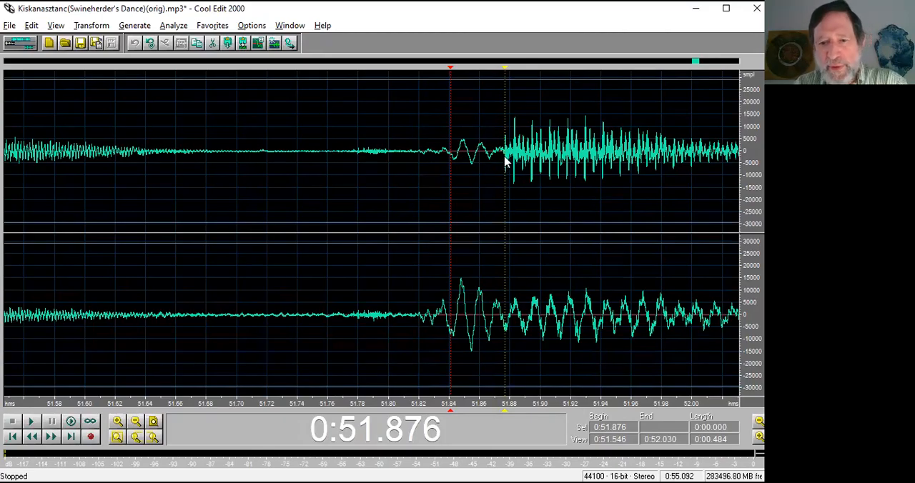
right_click(449, 409)
left_click(483, 434)
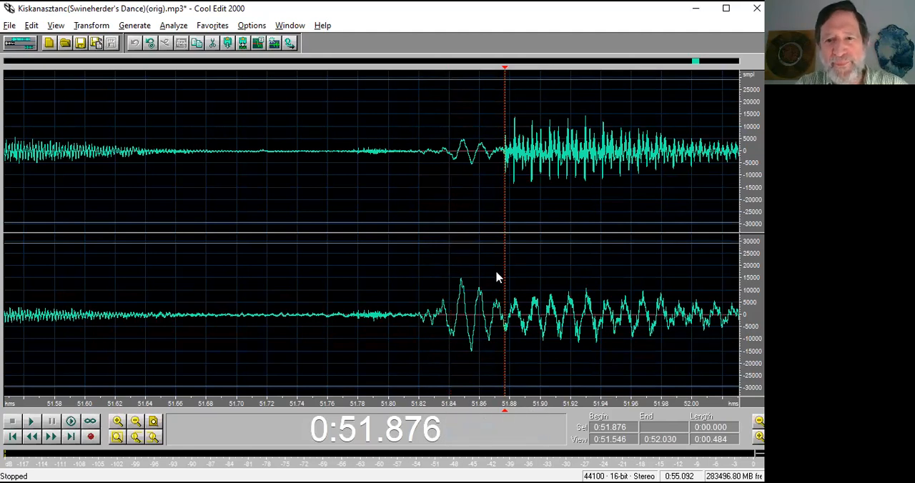
Select the section between the cues at 0:17.330 and 0:51.876 and listen to its beginning.
scroll(497, 273, "down", 10)
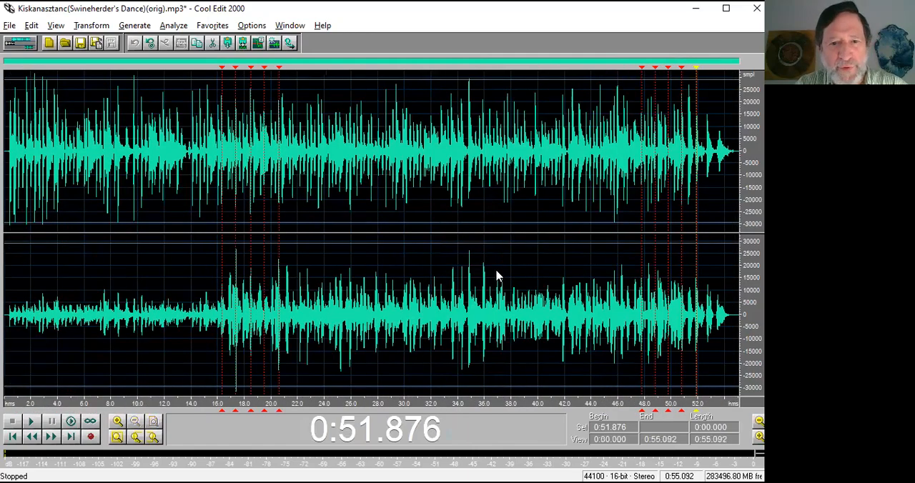
left_click_drag(482, 278, 236, 293)
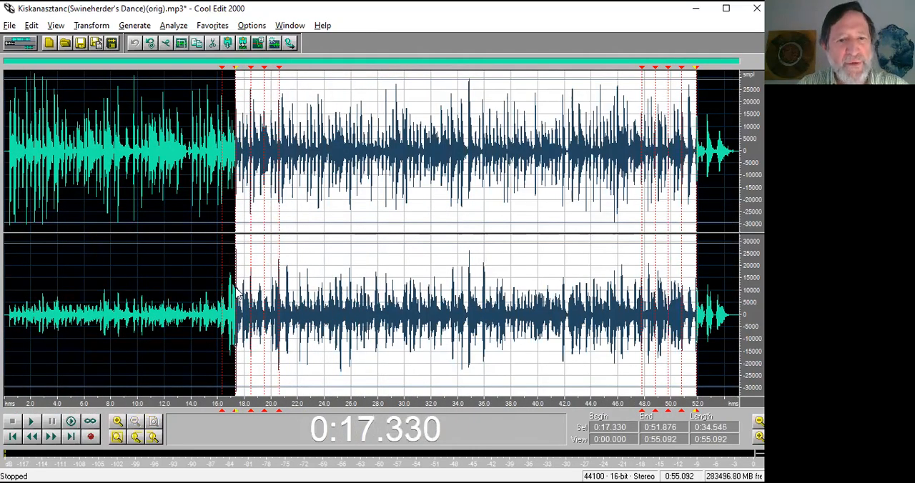
key("space")
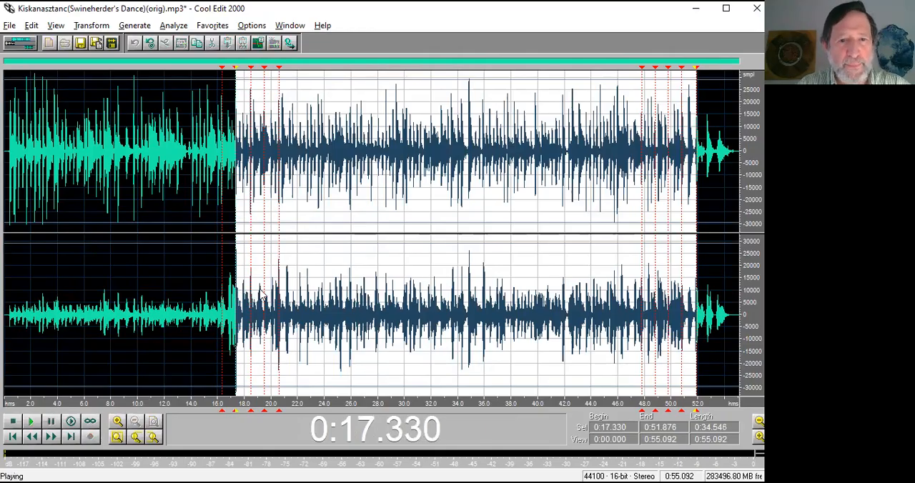
key("space")
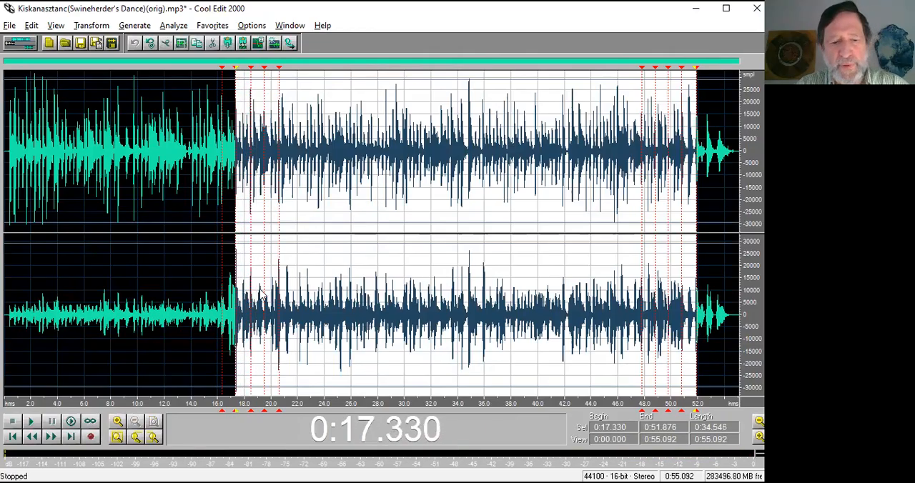
Examine the waveform at both edges of the selected section, and copy the section.
scroll(286, 393, "up", 6)
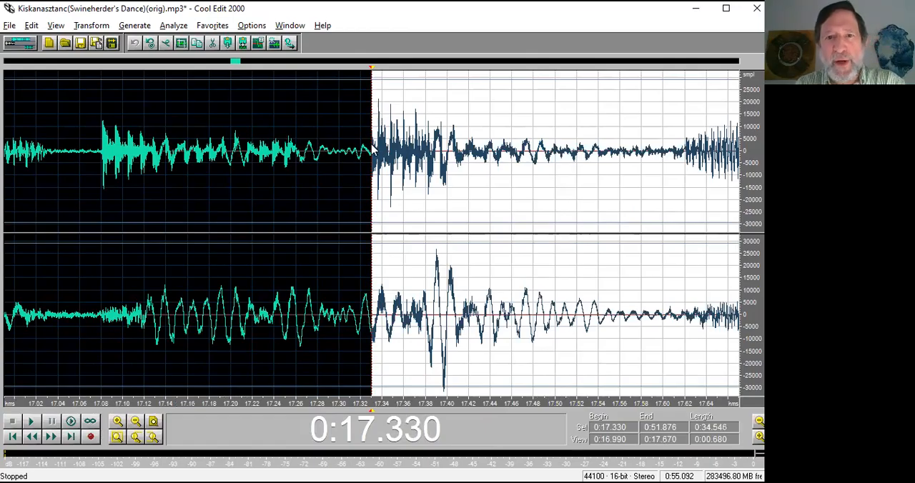
key("End")
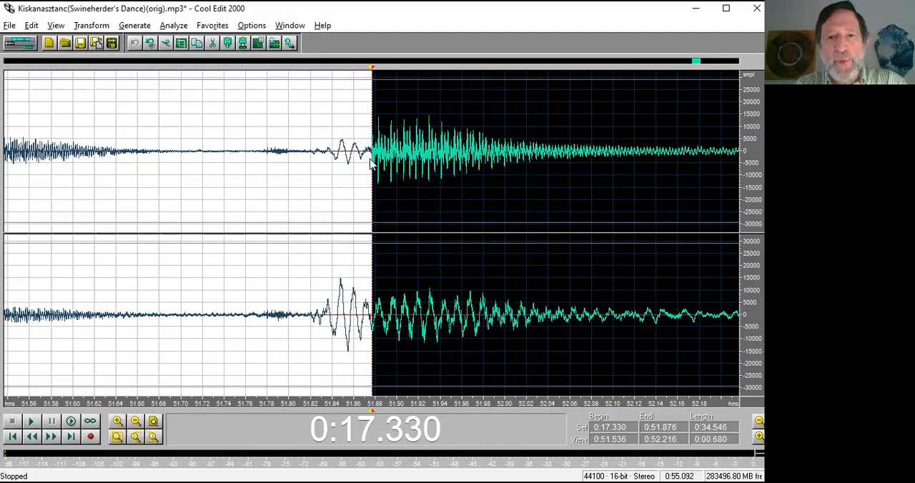
key("Home")
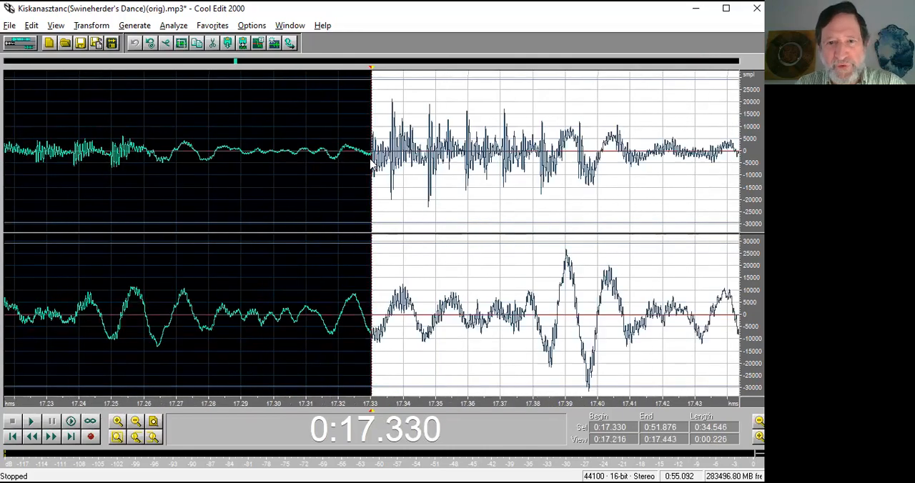
scroll(371, 164, "down", 8)
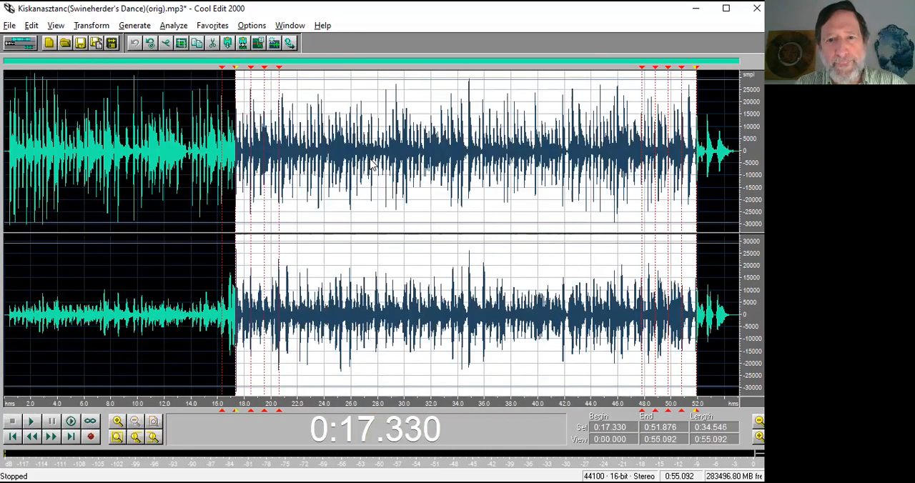
key("ctrl+c")
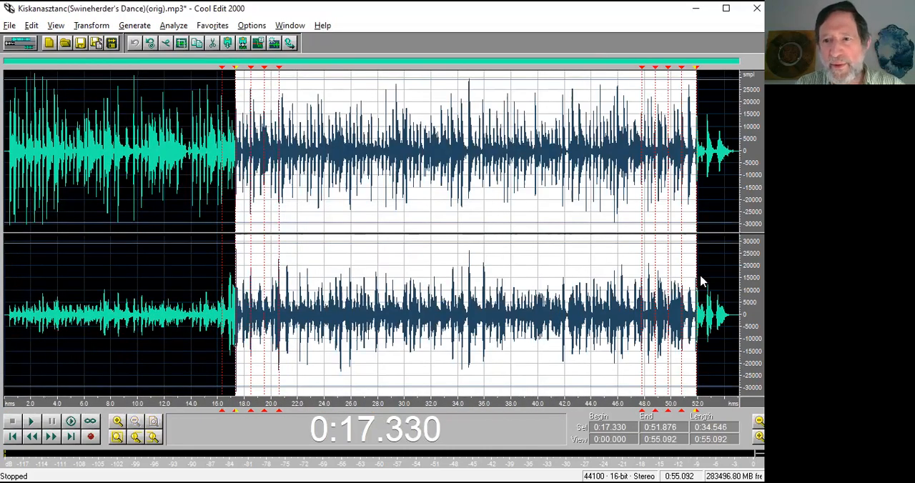
Place the cursor at the 0:51.876 cue and check that the Snap to Cues option is enabled.
left_click(695, 318)
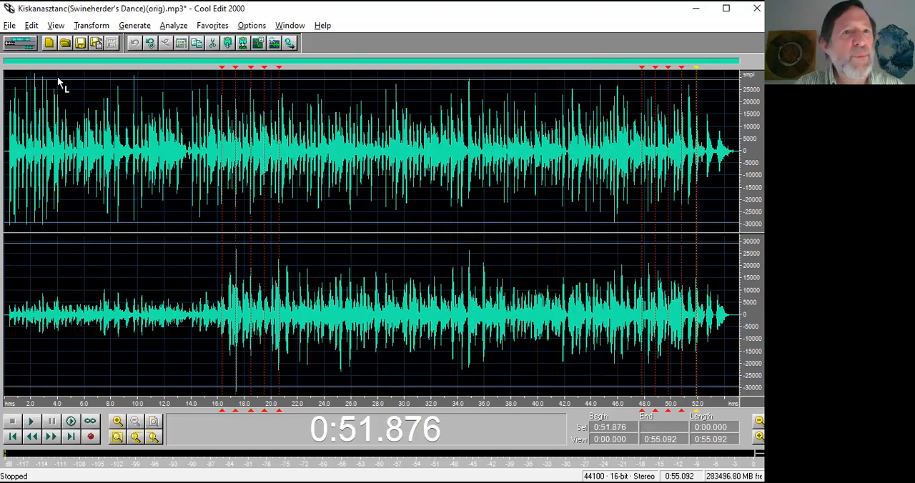
left_click(10, 25)
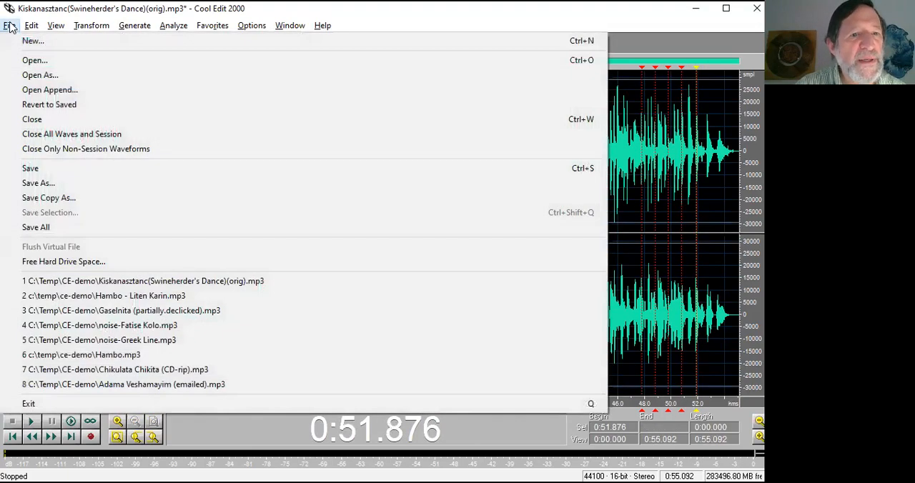
mouse_move(29, 28)
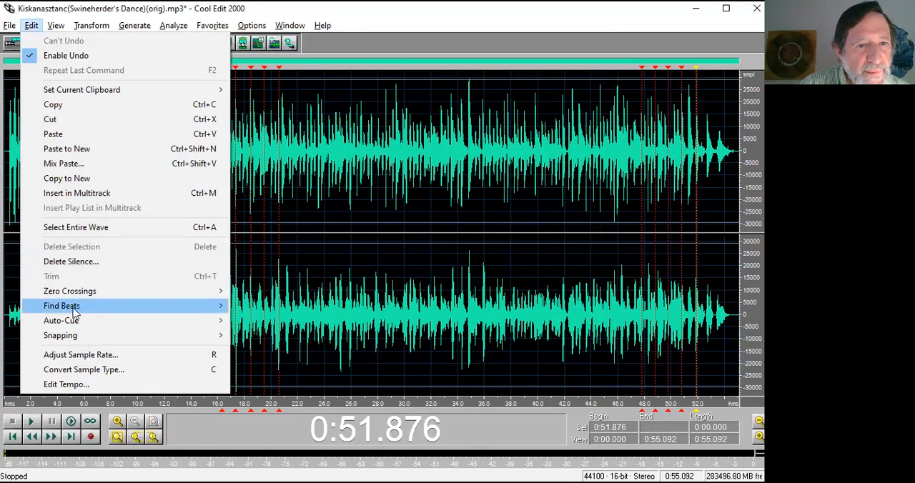
mouse_move(75, 339)
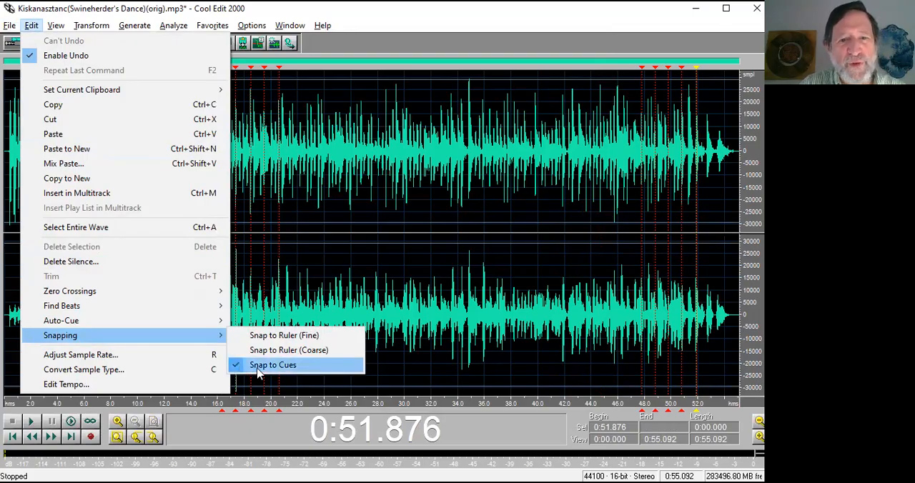
left_click(697, 349)
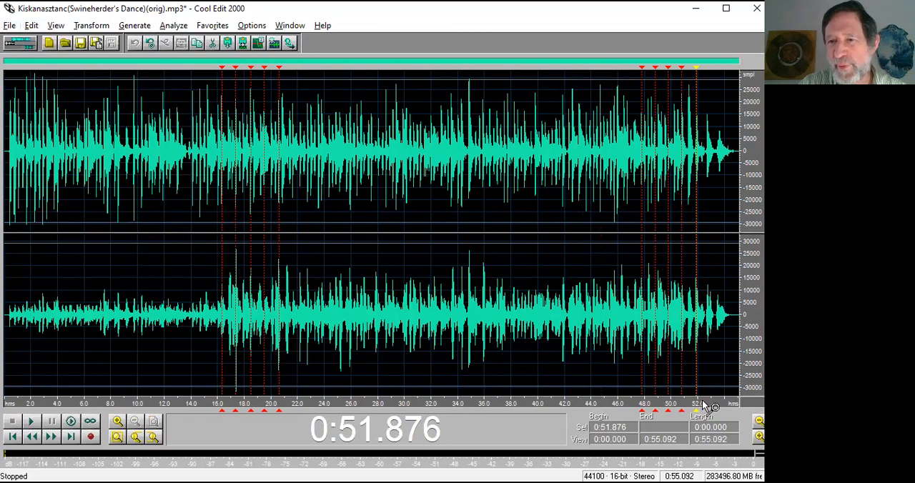
Test cue snapping near the ending by placing the cursor at 0:51.805 and then at the cue at 0:51.876.
left_click_drag(708, 403, 599, 403)
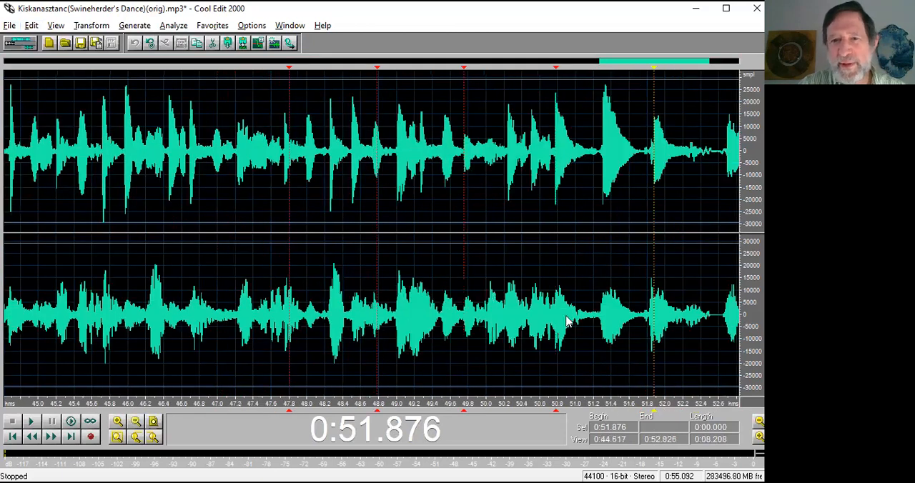
left_click(649, 305)
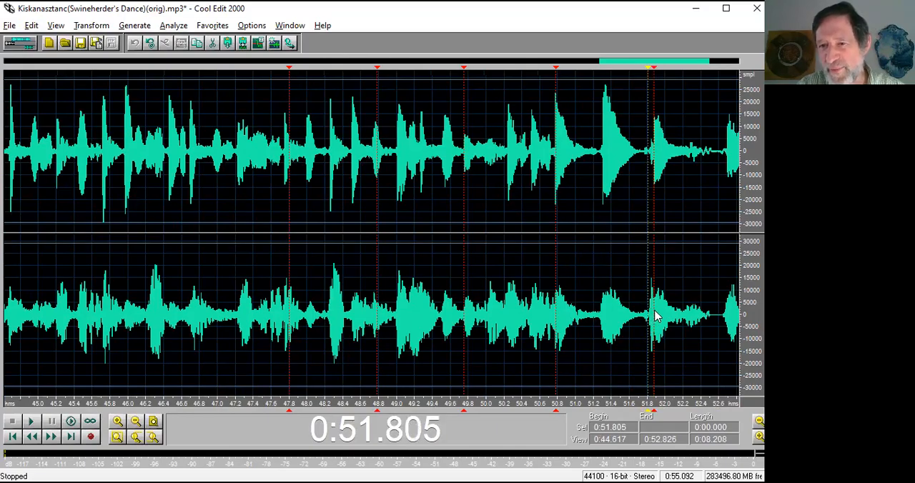
left_click(654, 317)
scroll(657, 315, "down", 5)
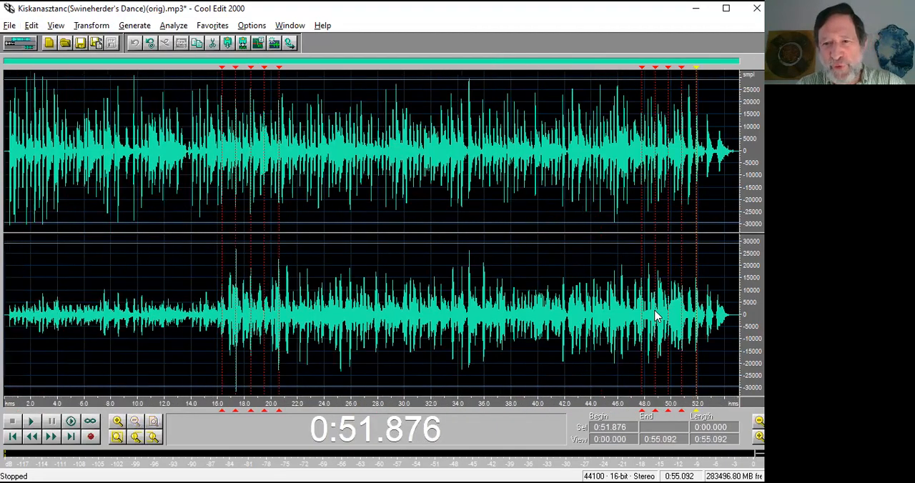
Copy the section between the cues at 0:17.330 and 0:51.876 and paste it at the 0:51.876 cue.
left_click_drag(698, 311, 231, 317)
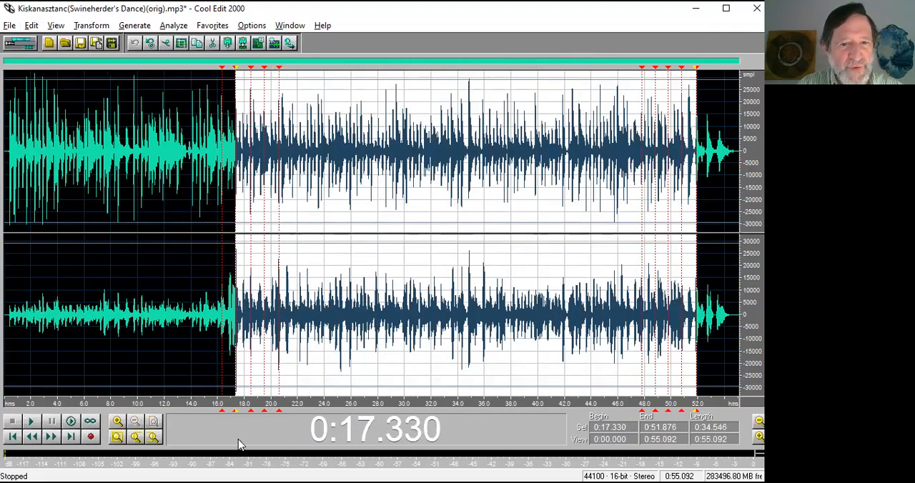
key("ctrl+c")
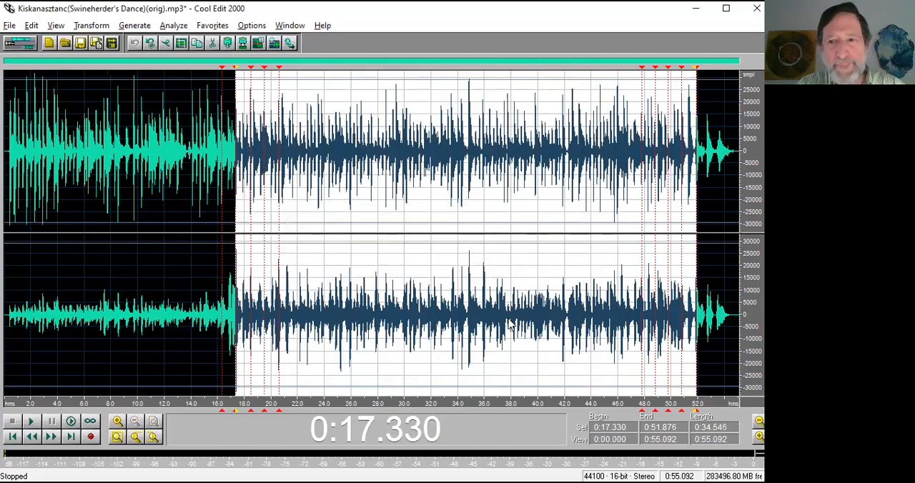
left_click(699, 315)
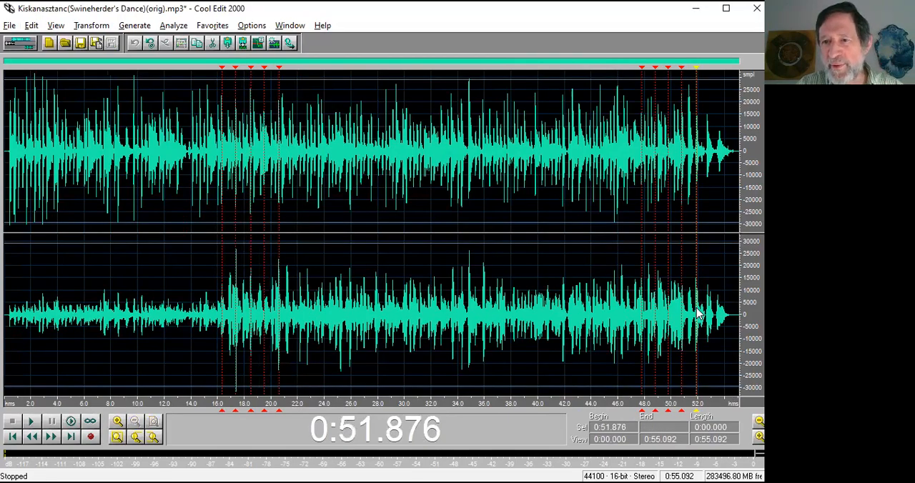
key("ctrl+v")
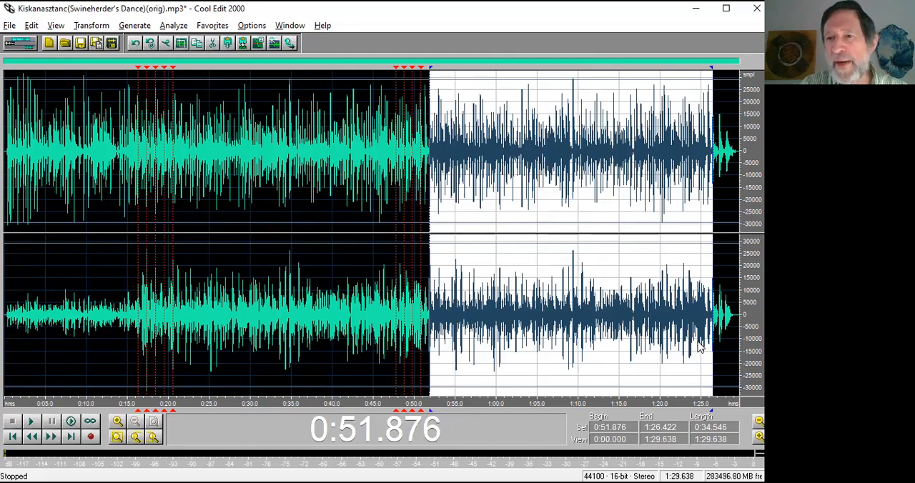
Select the audio around the paste join from 0:50.779 to 0:53.422 and show it enlarged.
left_click_drag(420, 338, 443, 338)
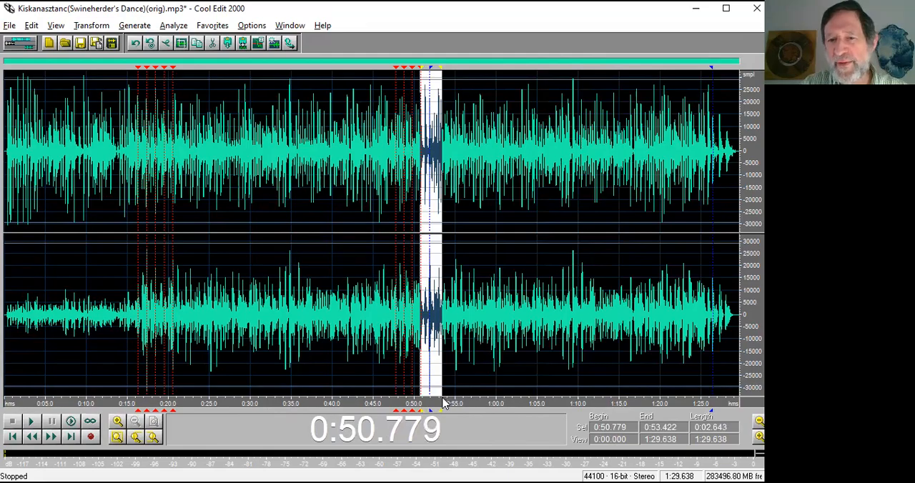
left_click_drag(452, 406, 410, 401)
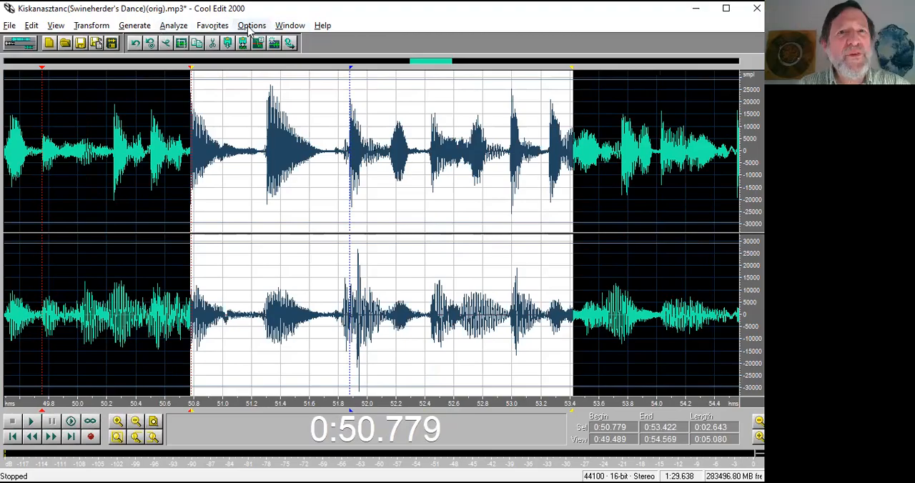
Review the recording's cue list, including the cue ranges starting at 0:51.876, and close the list.
left_click(290, 26)
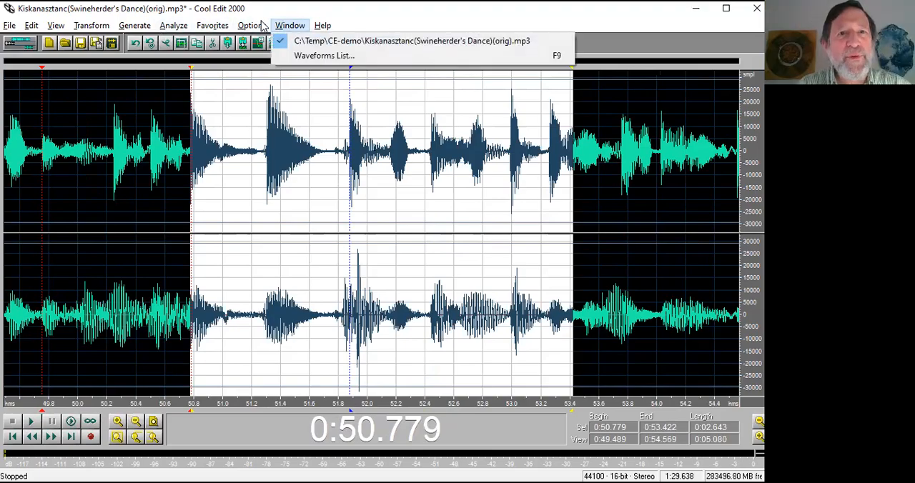
mouse_move(56, 25)
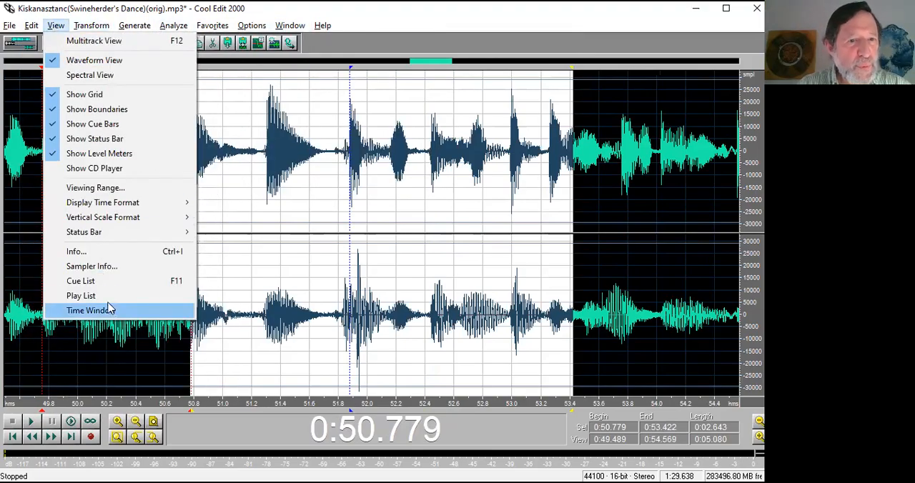
left_click(105, 279)
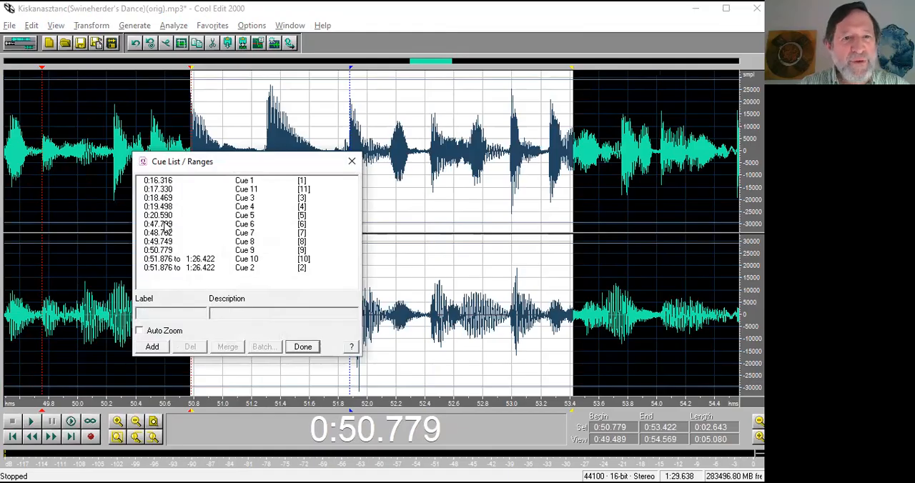
left_click(151, 181)
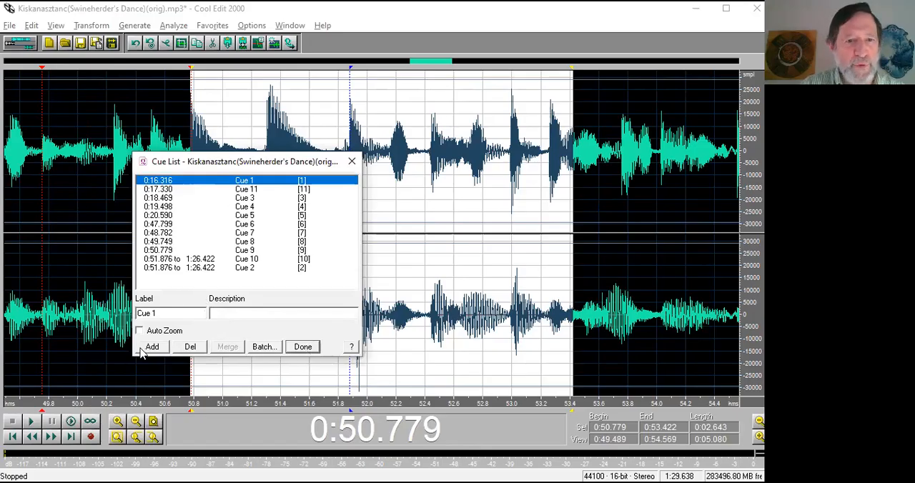
left_click(304, 348)
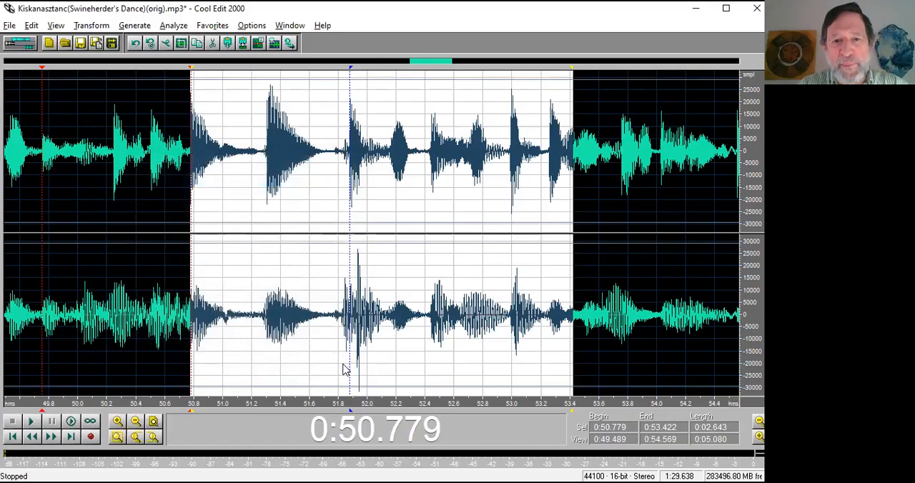
Select the pasted cue range from 0:51.876 to 1:26.422 and examine the audio around its end, from 1:25.716 to 1:26.877, enlarged.
left_click(350, 411)
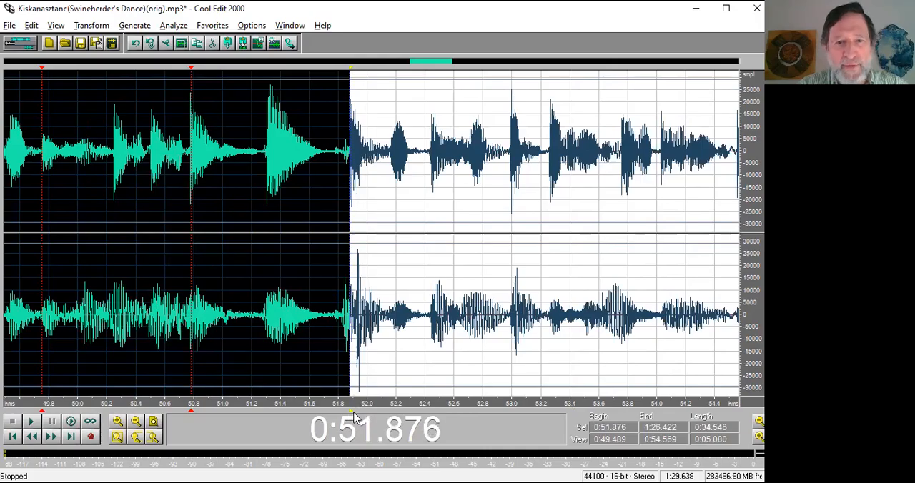
key("End")
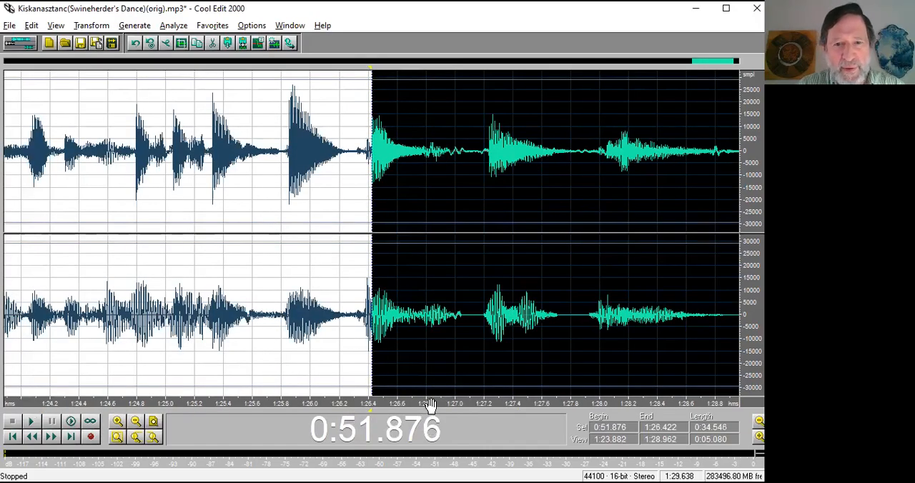
left_click(438, 358)
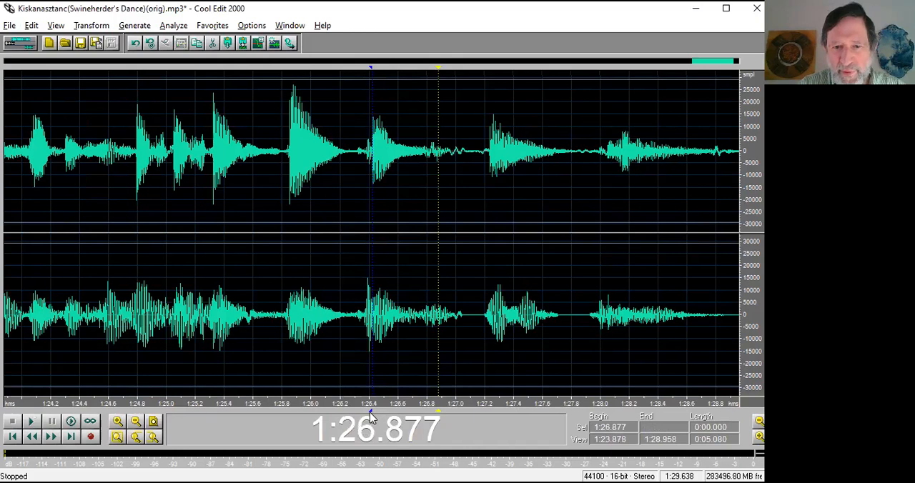
left_click_drag(476, 373, 496, 410)
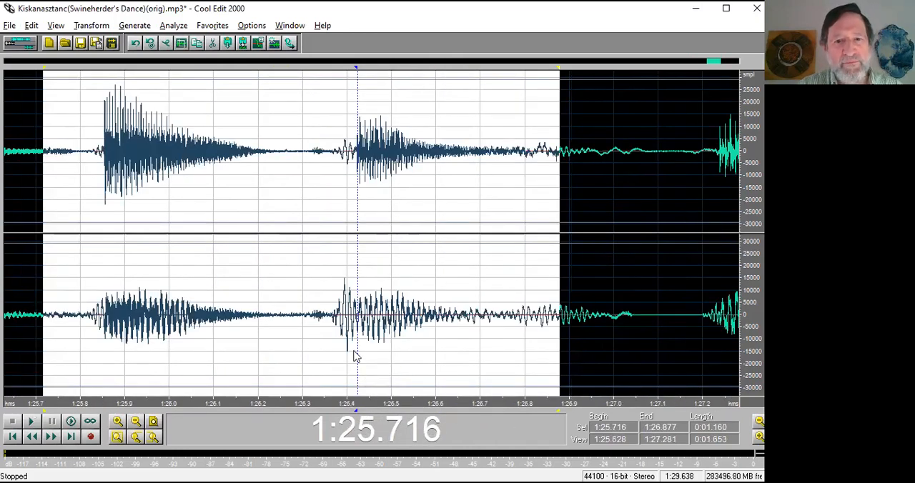
scroll(431, 308, "down", 6)
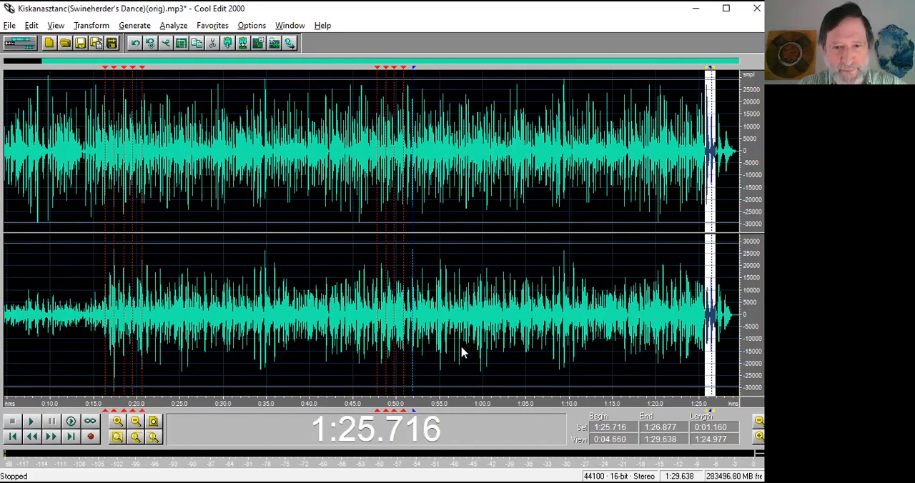
scroll(395, 331, "down", 2)
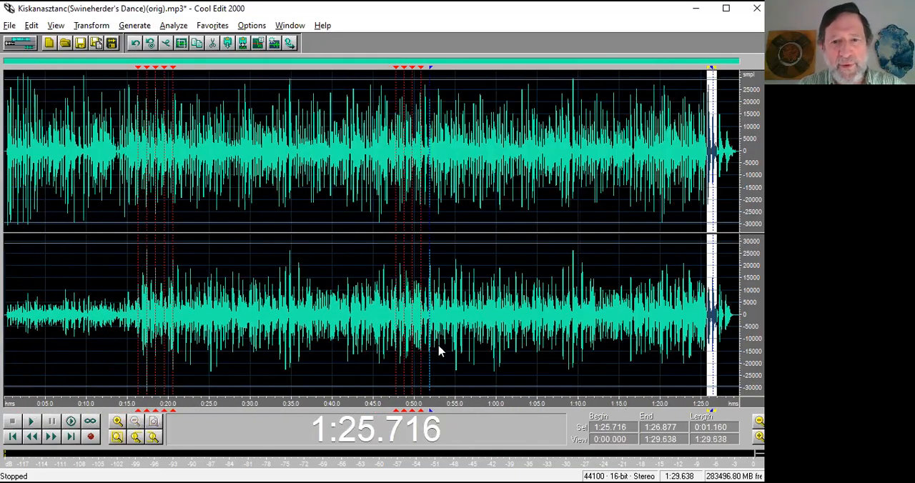
left_click(431, 415, "shift")
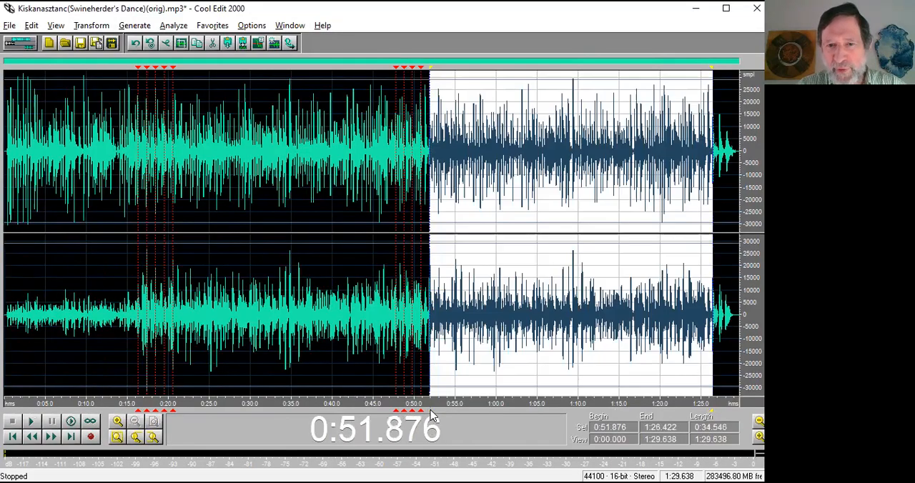
Play across the first paste join, starting from 0:50.779 and again from 0:44.655.
left_click(419, 330)
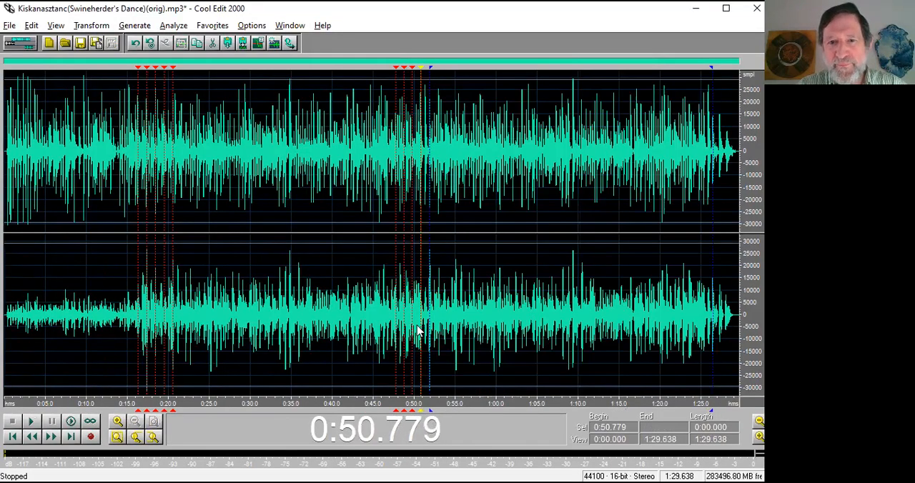
key("space")
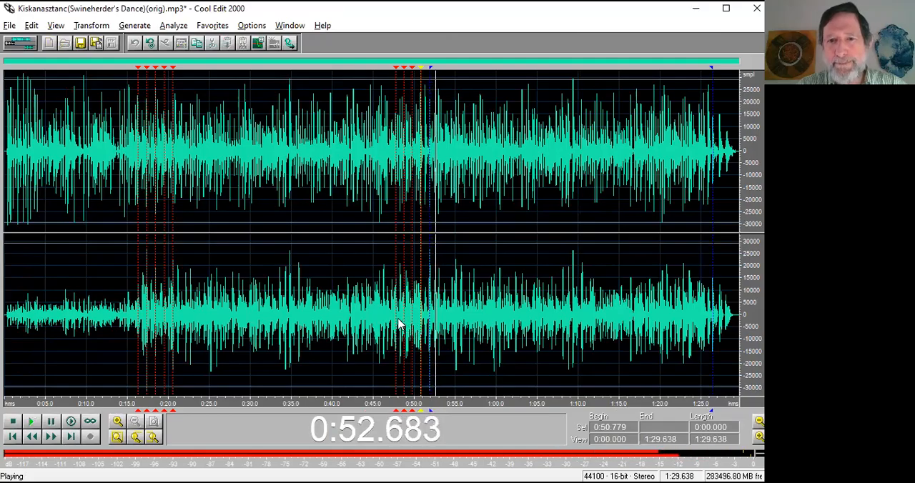
left_click(397, 324)
left_click(371, 310)
key("space")
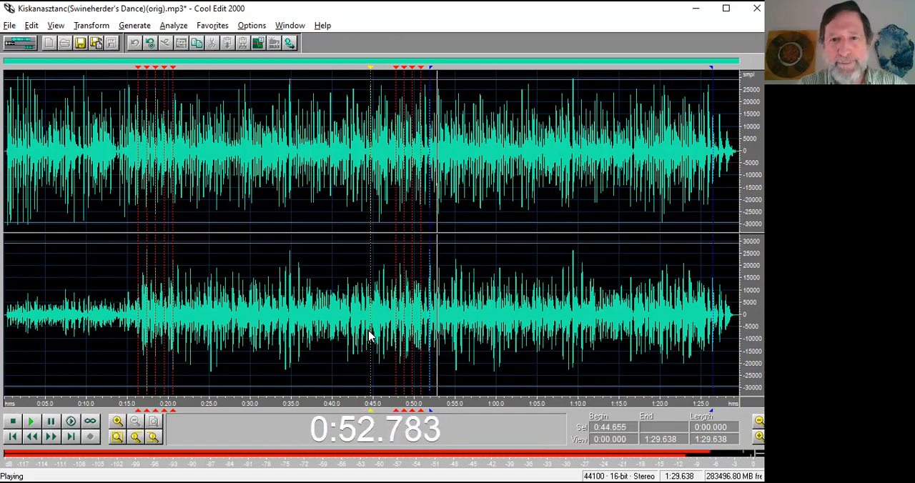
key("space")
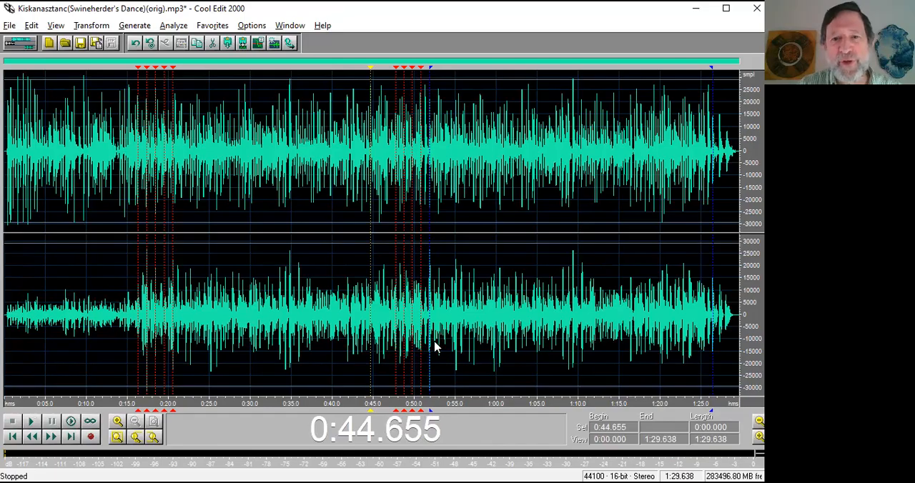
Select 0:51.876 to 1:08.580 within the pasted section, and play across the first join from the cue at 0:49.749.
left_click_drag(431, 341, 567, 341)
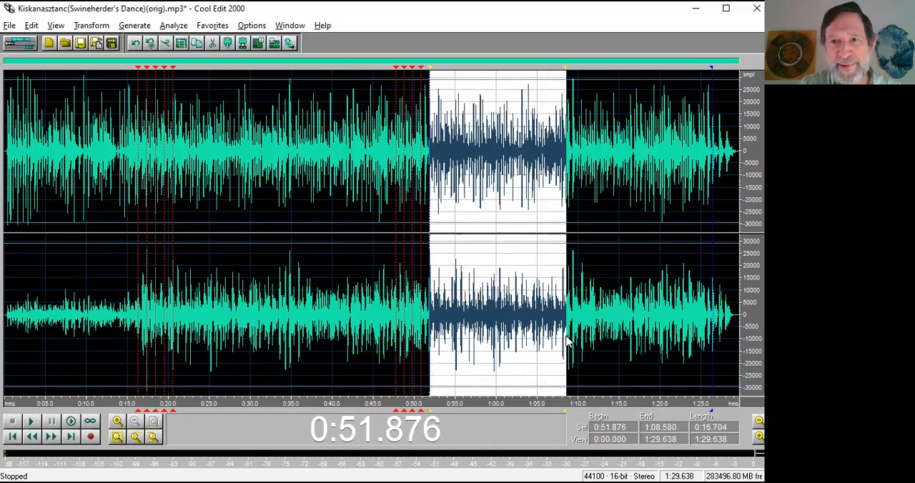
left_click(383, 324)
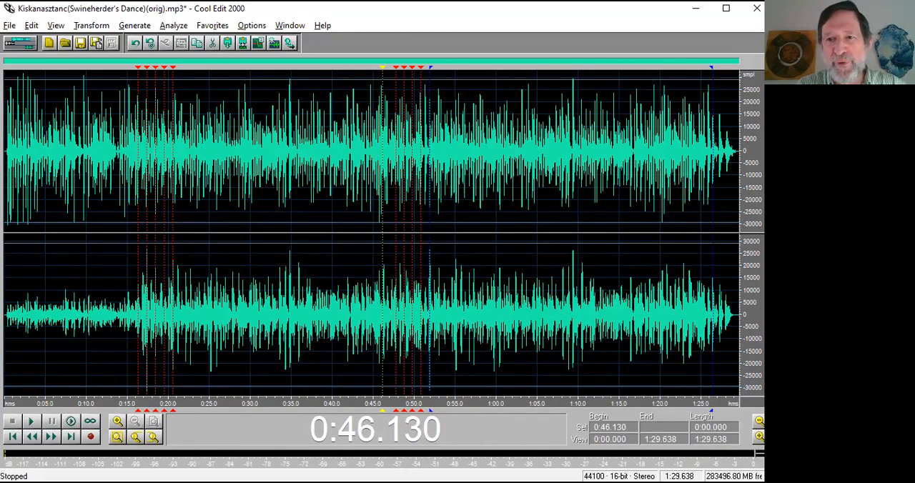
left_click(397, 318)
left_click(412, 319)
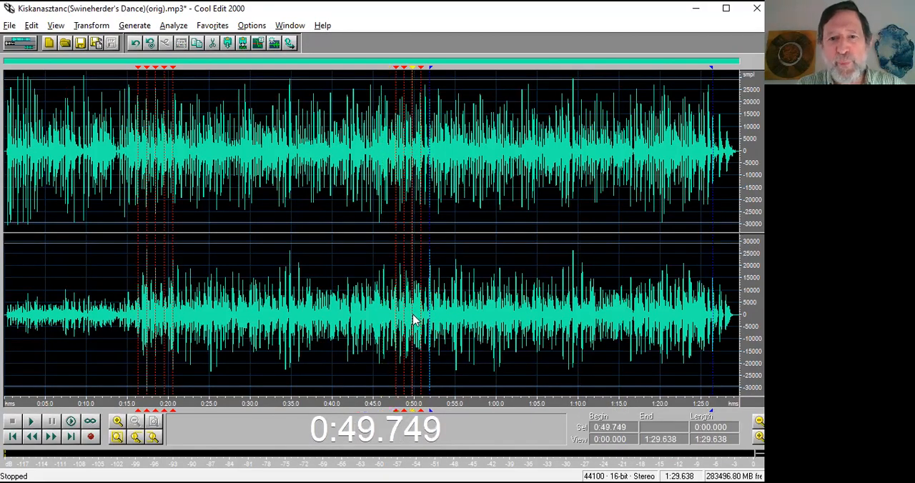
key("space")
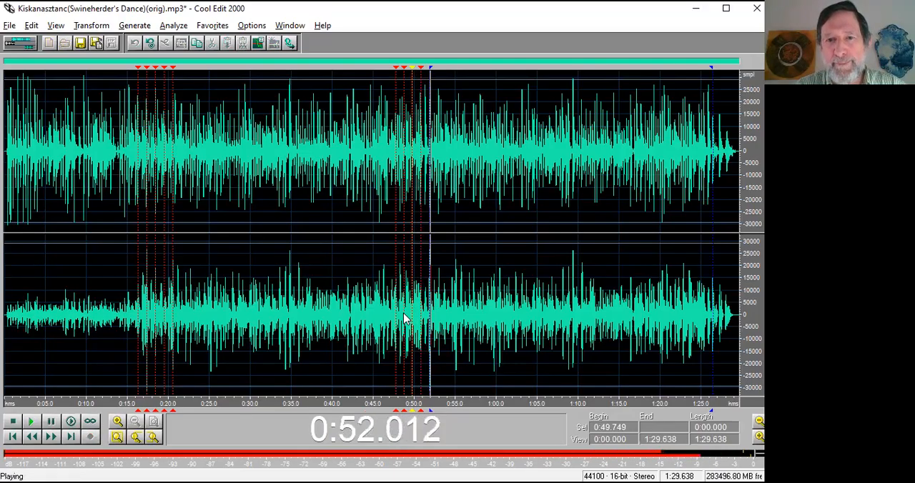
key("space")
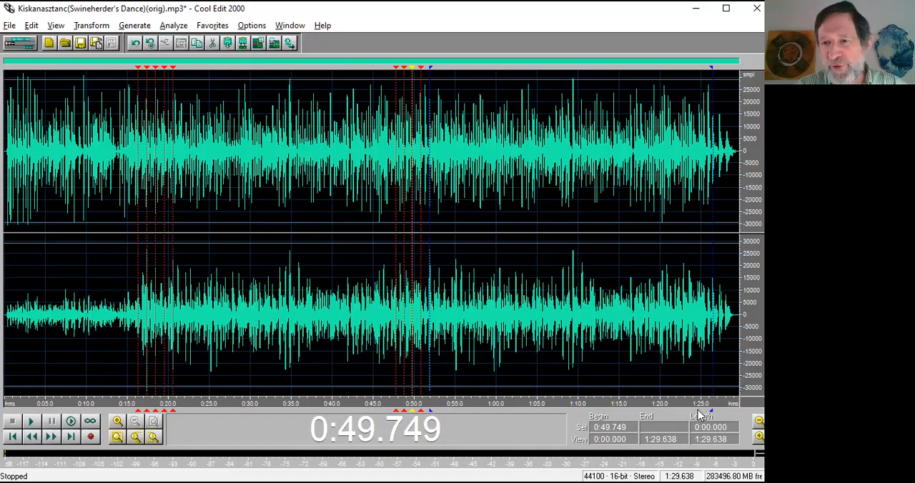
Enlarge the end of the recording, play across the second join from 1:24.774, and return to a wider view of the tune.
left_click_drag(694, 403, 739, 402)
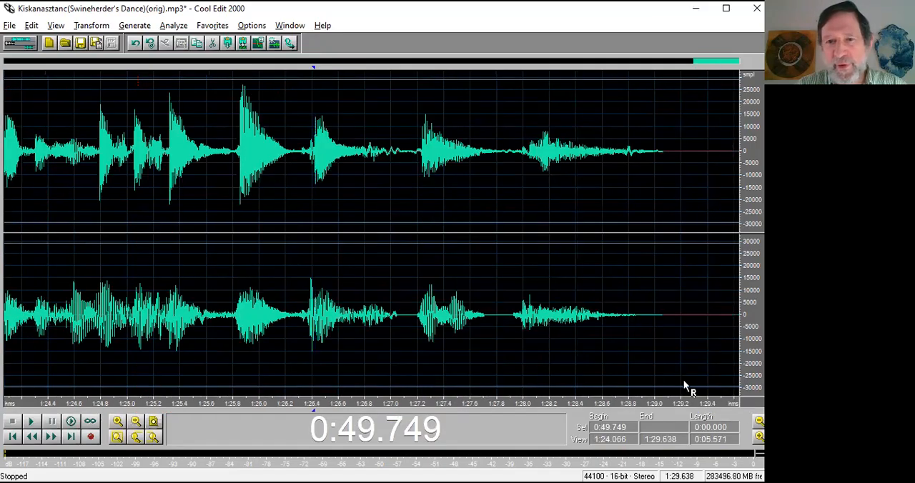
left_click(98, 308)
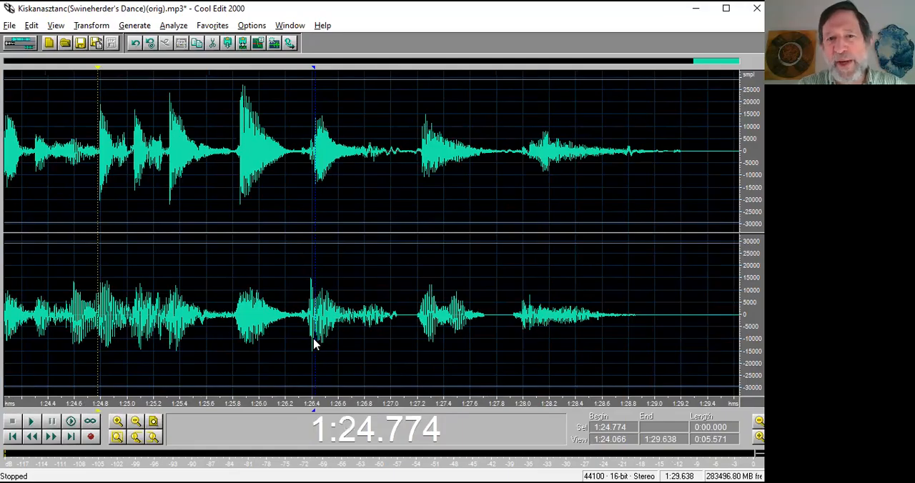
key("space")
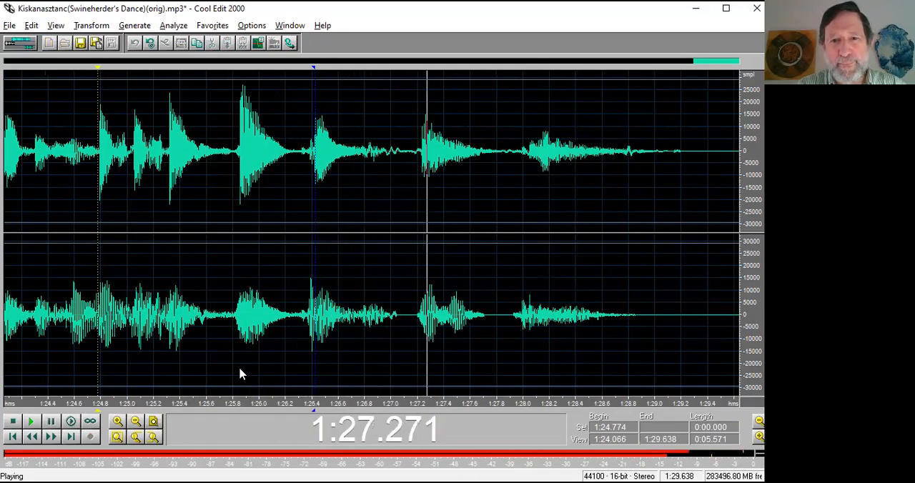
key("space")
scroll(240, 374, "down", 2)
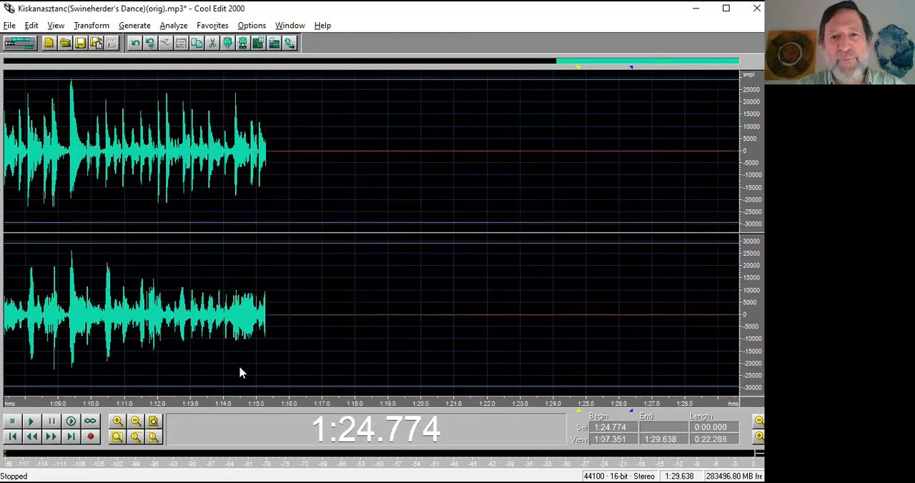
scroll(240, 373, "down", 2)
scroll(240, 373, "down", 1)
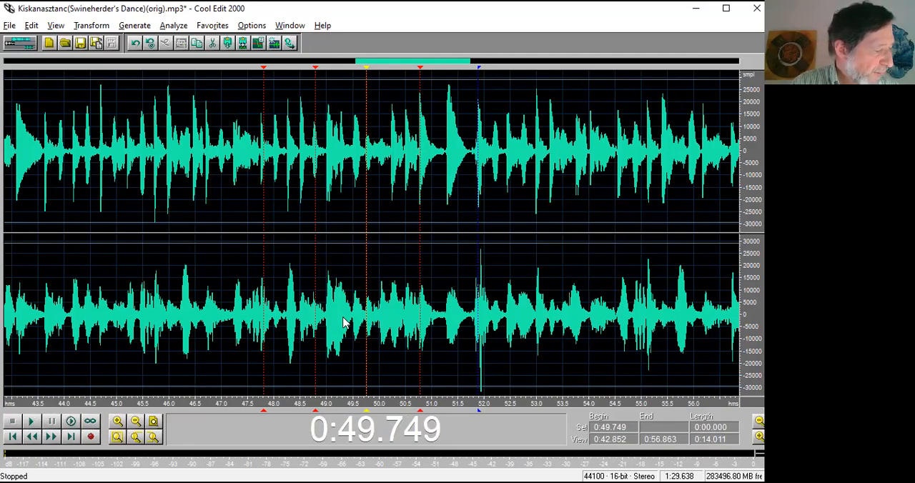
Close the Swineherder's Dance recording and open Kune.mp3.
key("ctrl+w")
left_click(383, 267)
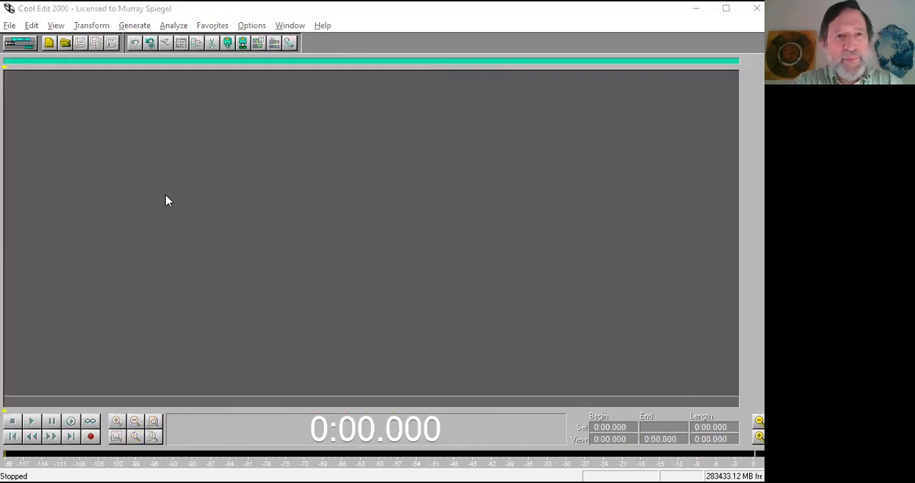
key("ctrl+o")
type("ku")
key("Down")
key("Return")
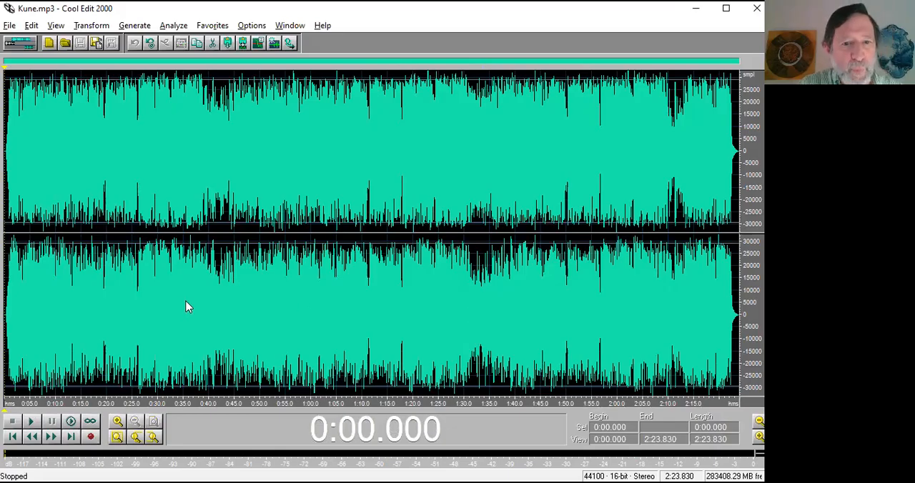
Play the middle of the Kune recording from 0:59.162 and again from 1:04.158.
left_click(306, 307)
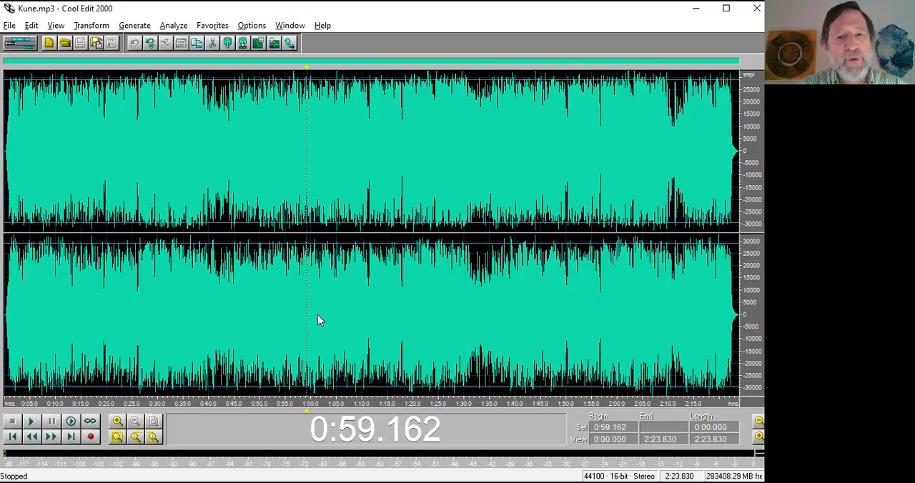
key("space")
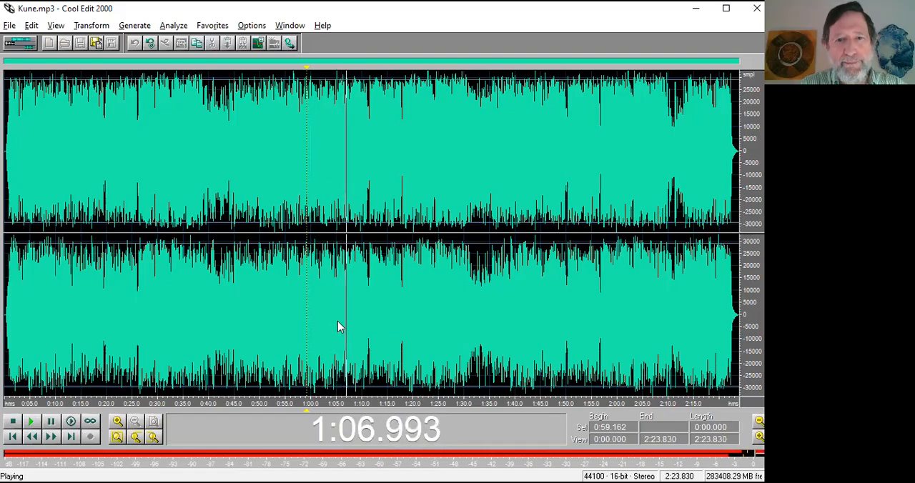
key("space")
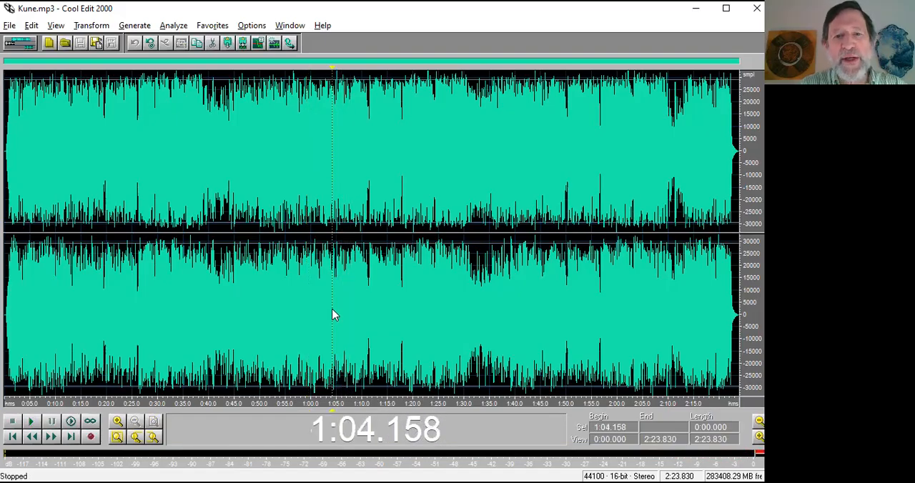
key("space")
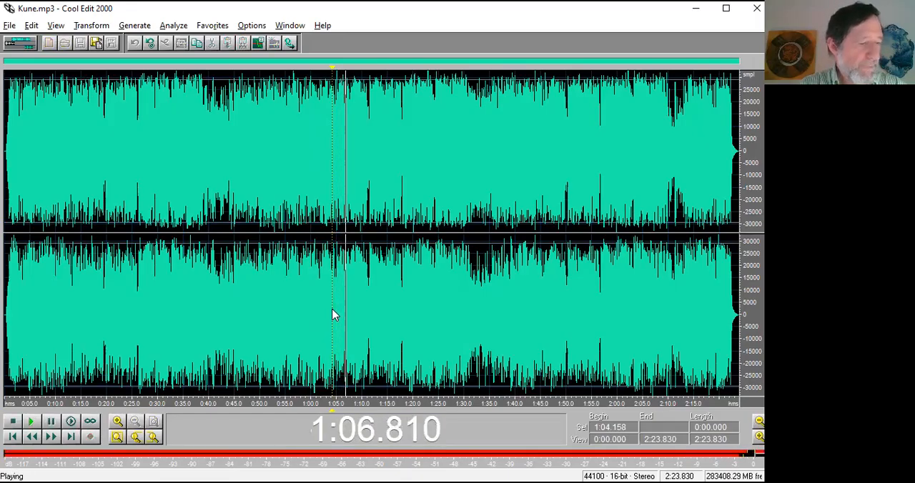
key("space")
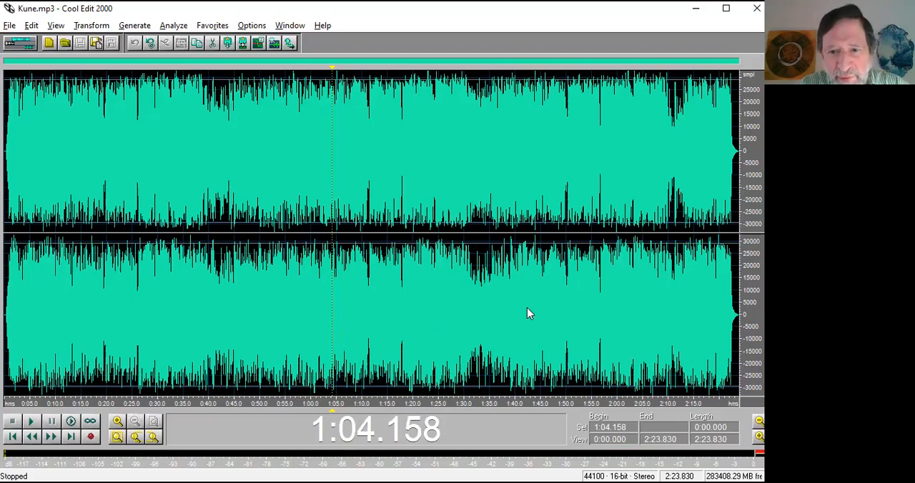
Play short stretches of the later part of the tune from 1:46.229, 1:44.520 and 1:42.285.
left_click(546, 305)
key("space")
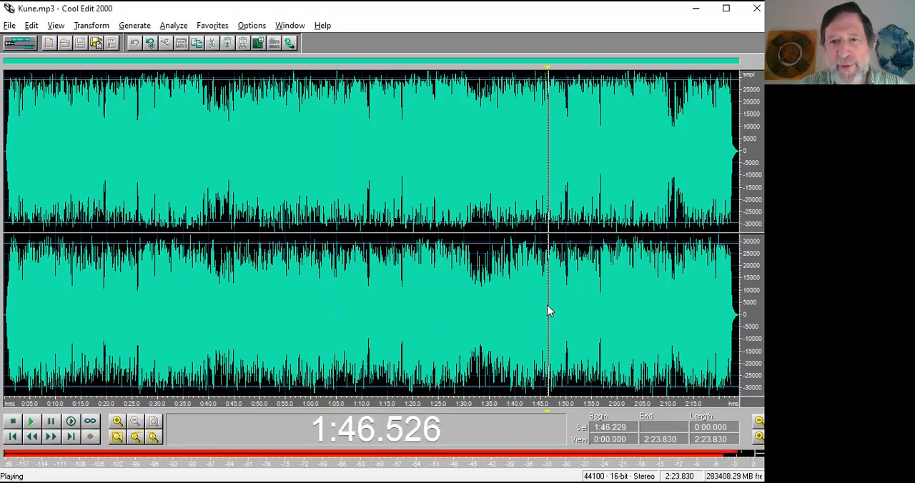
left_click(537, 302)
key("space")
key("space")
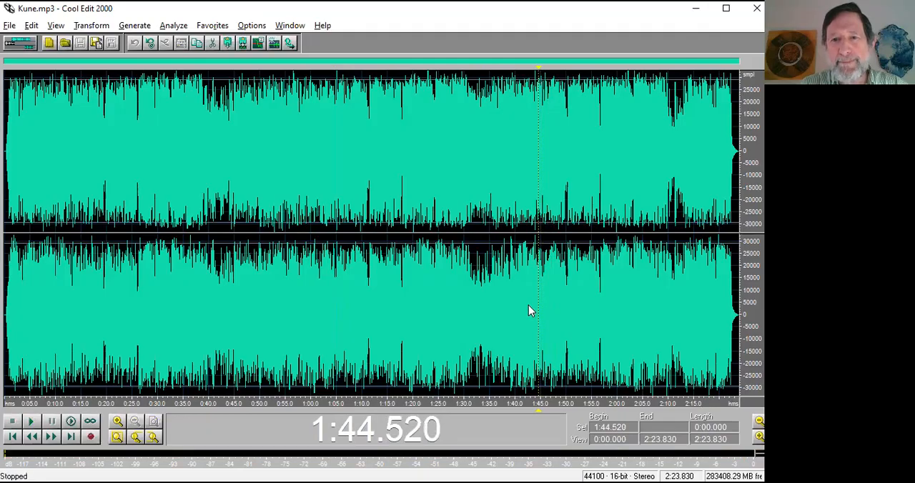
left_click(528, 306)
key("space")
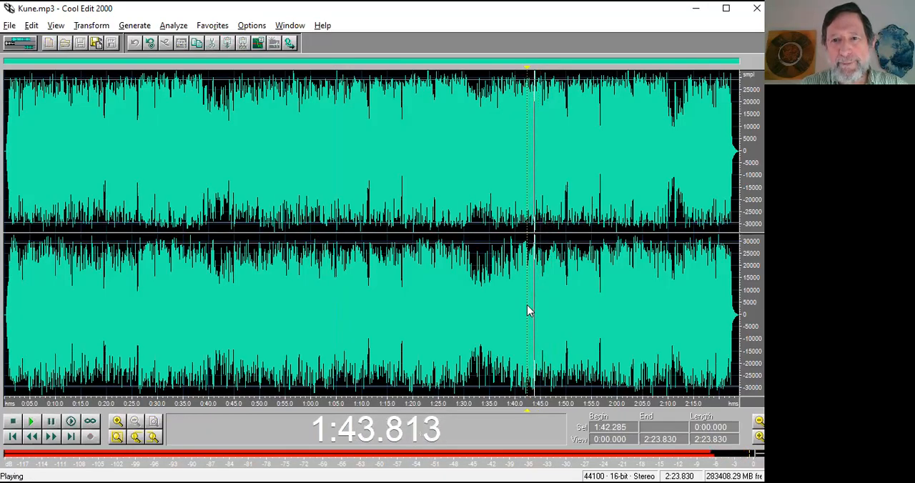
key("space")
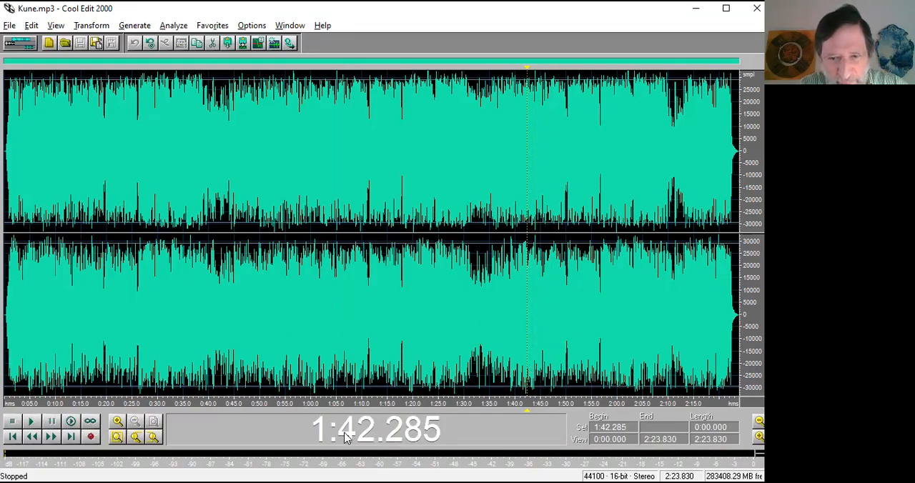
key("space")
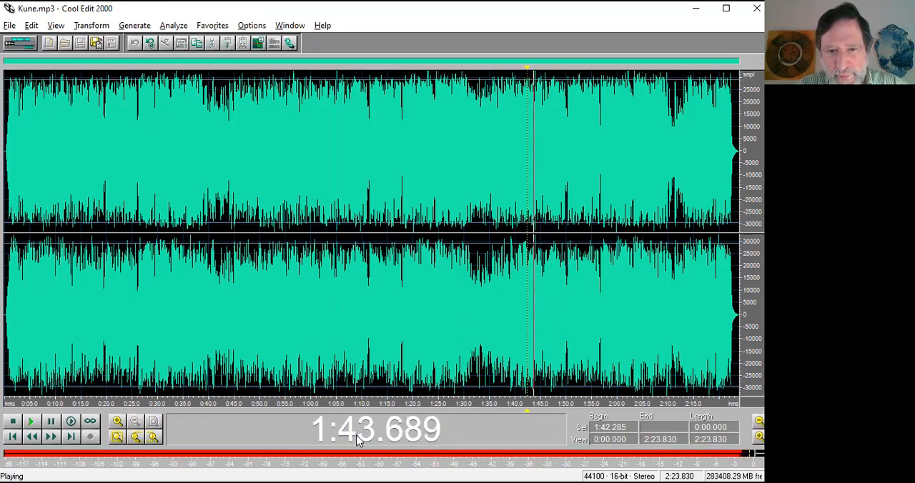
key("space")
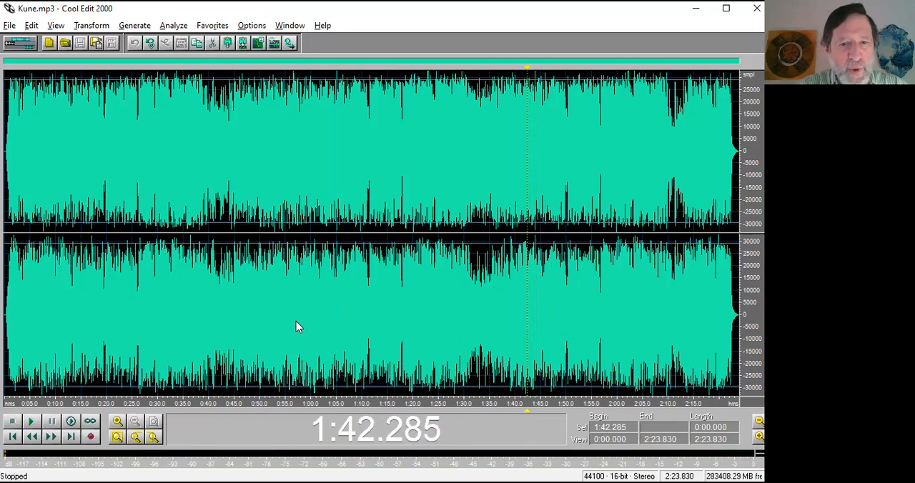
Play from 1:39.787 and mark the beat at 1:44.093 with a cue during playback.
left_click(513, 307)
key("space")
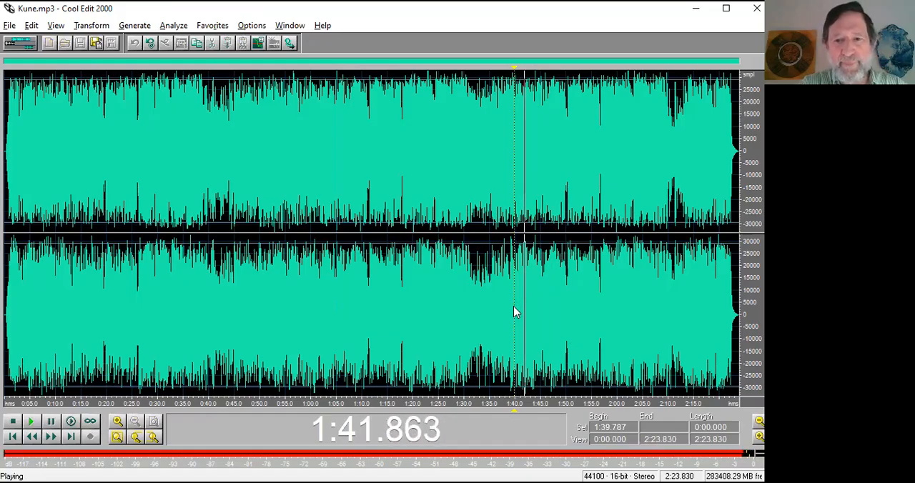
key("space")
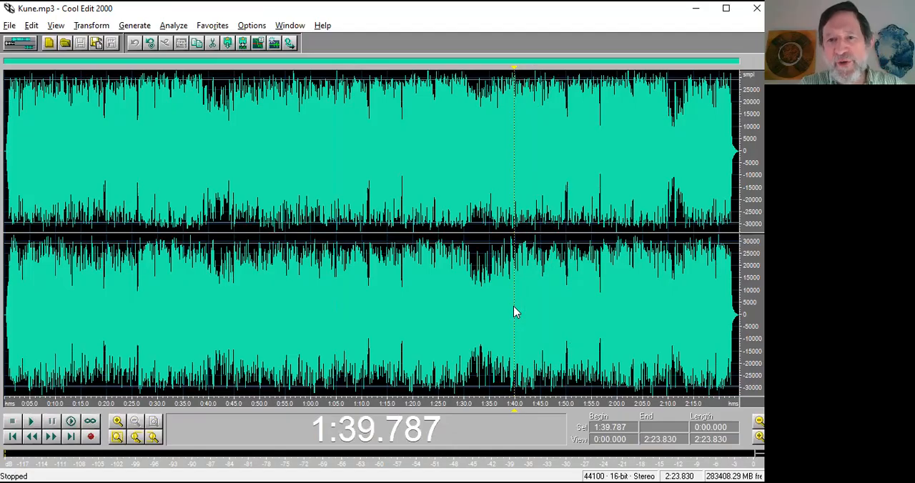
key("space")
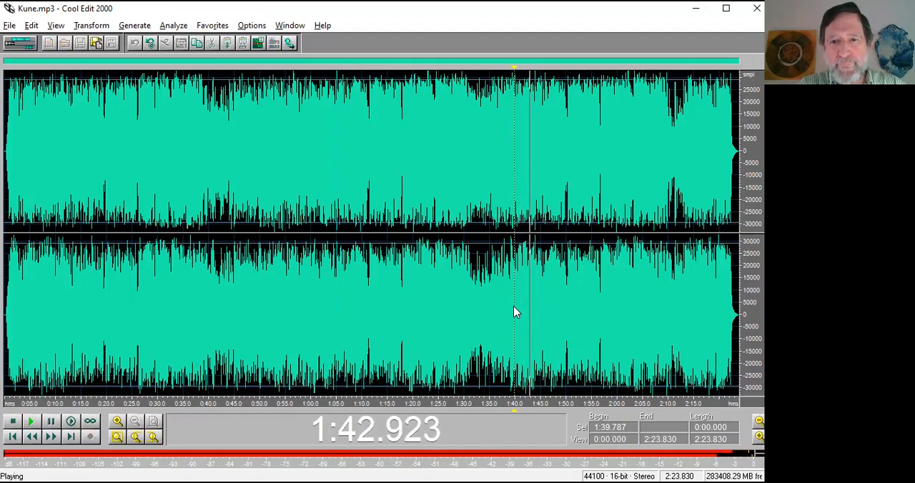
key("space")
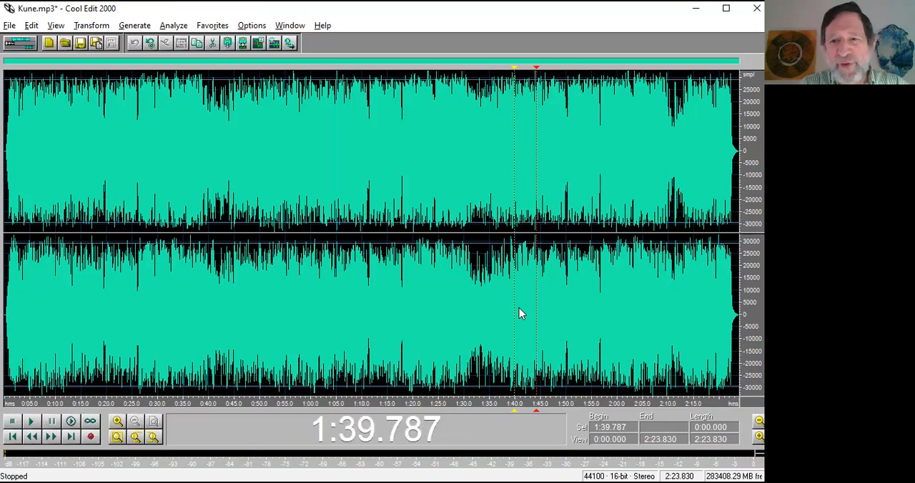
Play from 1:02.449 to mark the beat at 1:05.117 with a cue, and select from it to the cue at 1:44.093.
left_click(341, 330)
left_click(322, 327)
key("space")
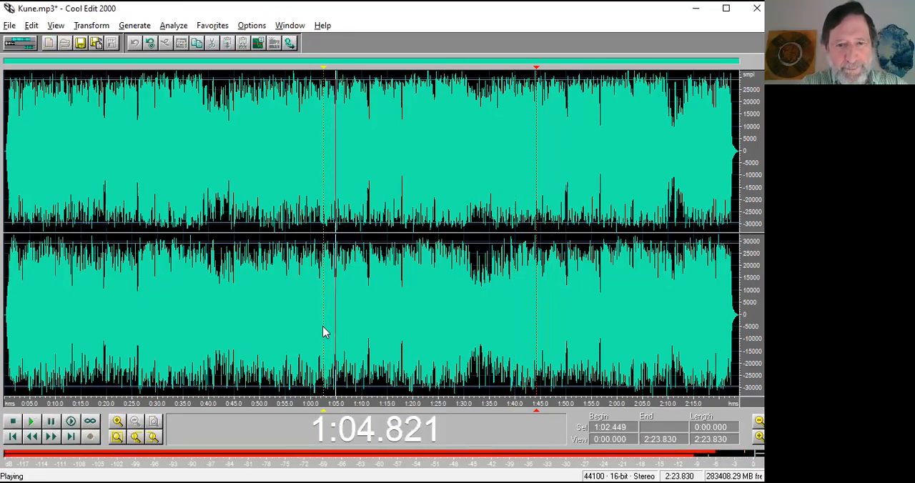
key("space")
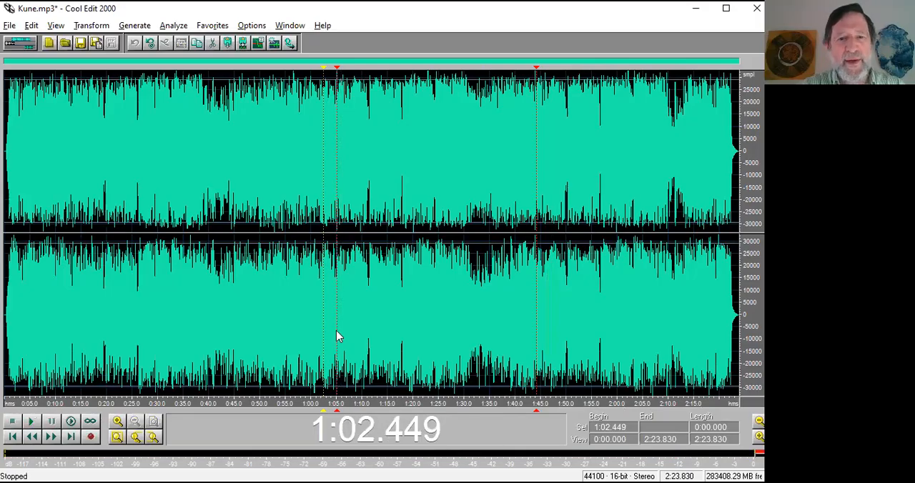
left_click(336, 331)
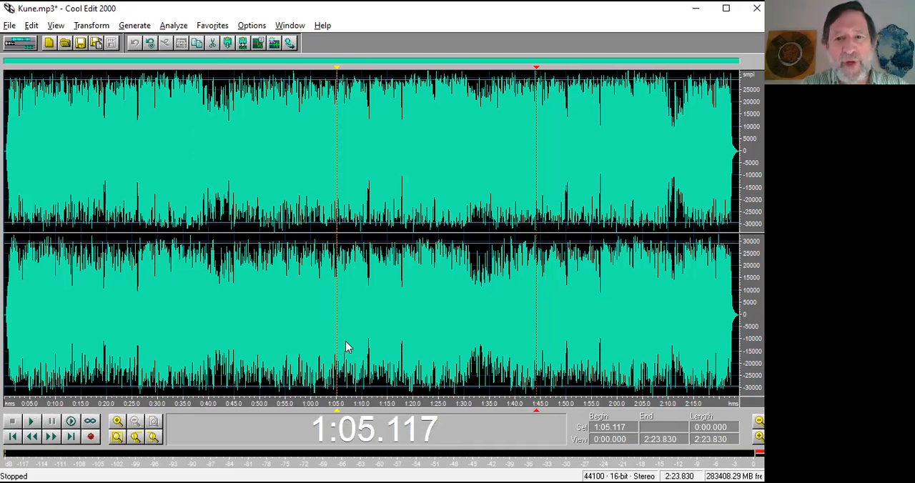
left_click_drag(341, 342, 540, 338)
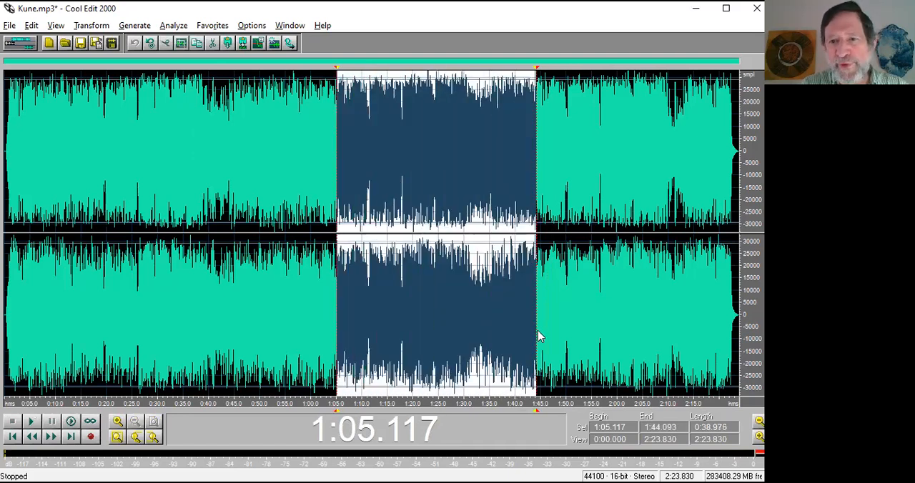
Clear the selection and play across the first cue from 1:03.500 in a closer view.
left_click(329, 343)
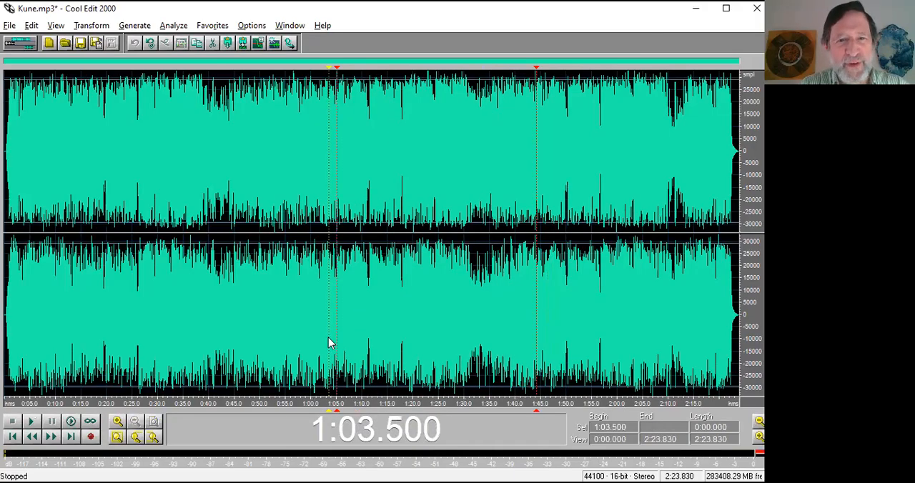
scroll(339, 348, "up", 2)
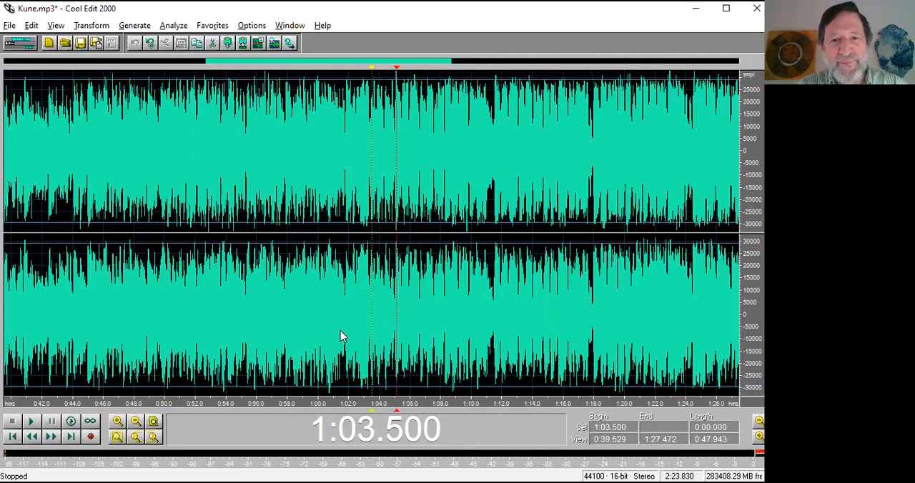
key("space")
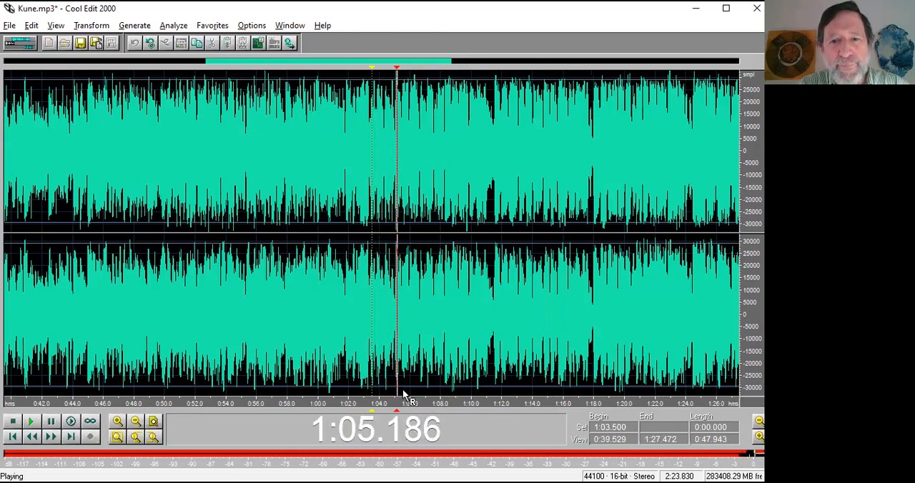
key("space")
Examine the waveform around the first cue and replace that cue with one at 1:05.101, where the beat starts.
scroll(383, 406, "up", 4)
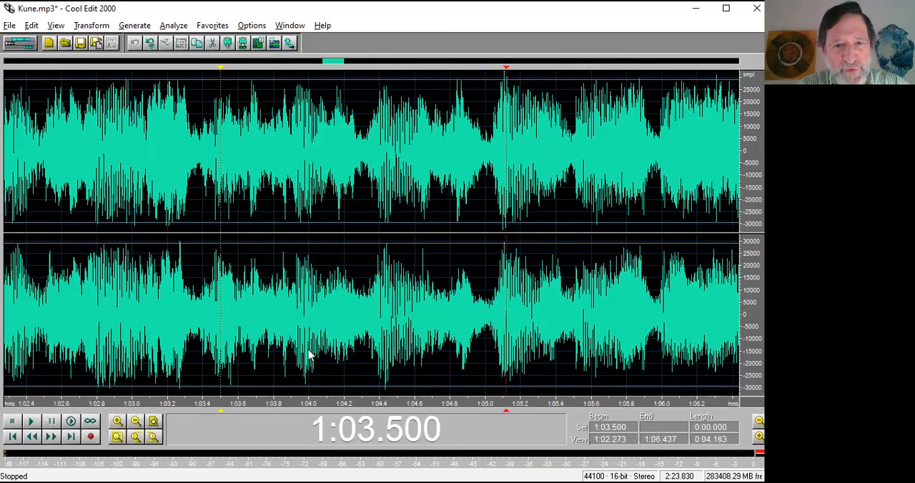
left_click_drag(275, 407, 209, 402)
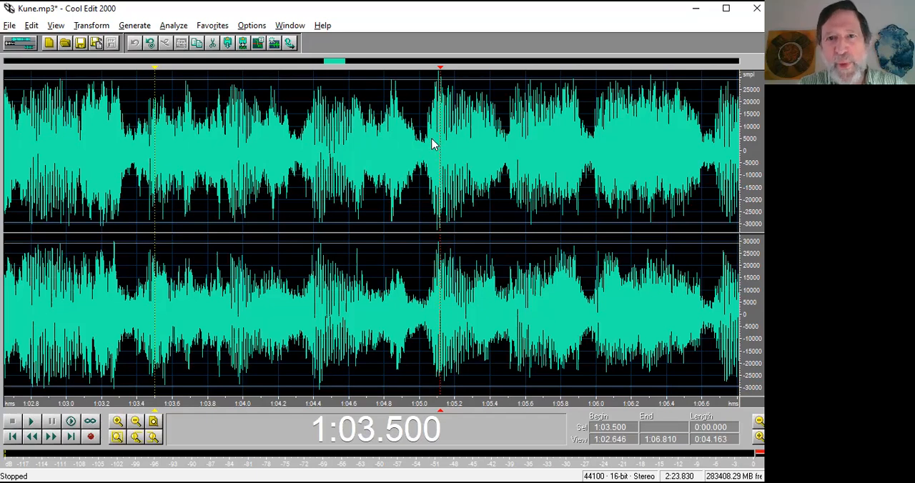
mouse_move(474, 397)
left_mouse_down()
mouse_move(448, 401)
mouse_move(462, 403)
left_mouse_up()
left_click_drag(364, 225, 500, 215)
left_click_drag(475, 404, 395, 403)
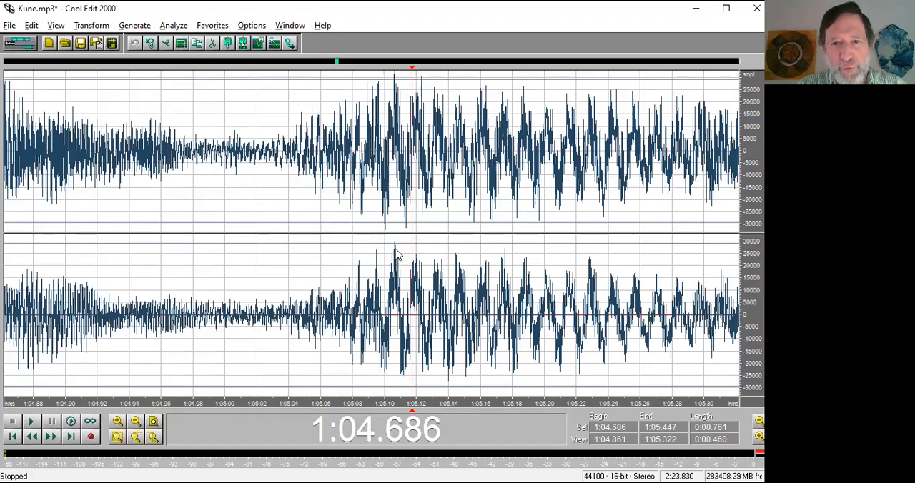
left_click(301, 312)
key("space")
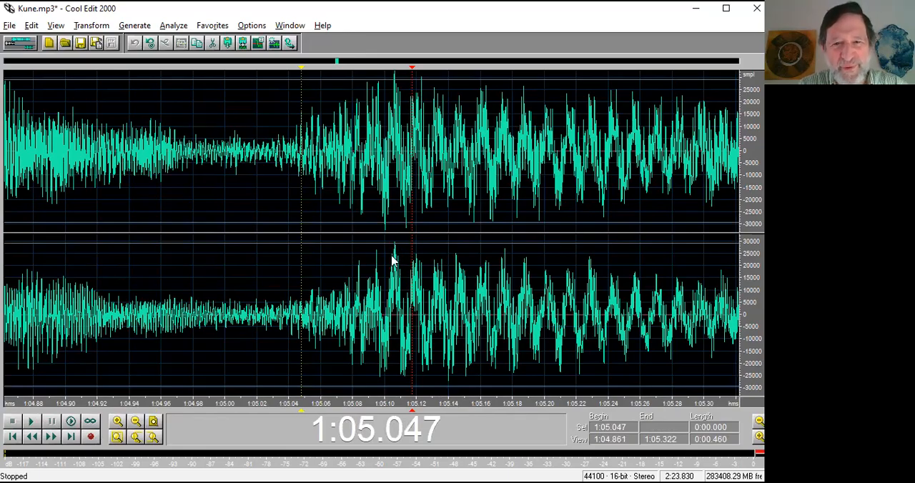
left_click(386, 320)
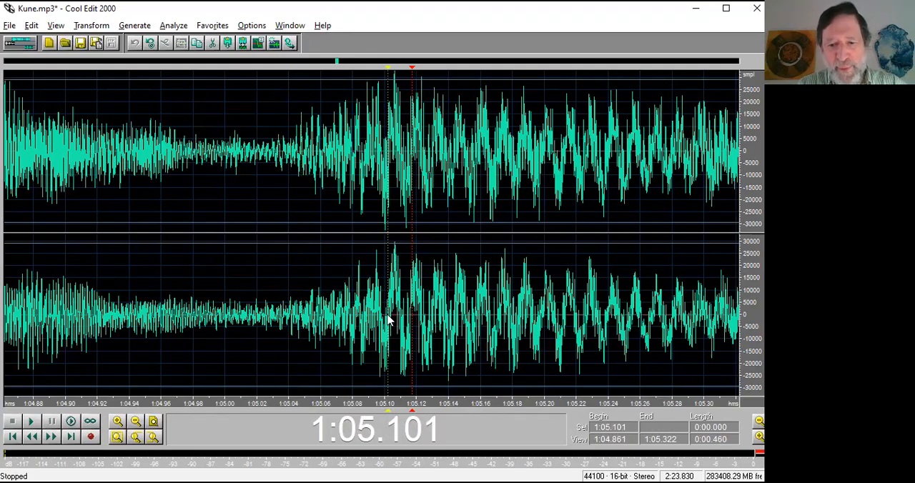
right_click(412, 412)
left_click(432, 434)
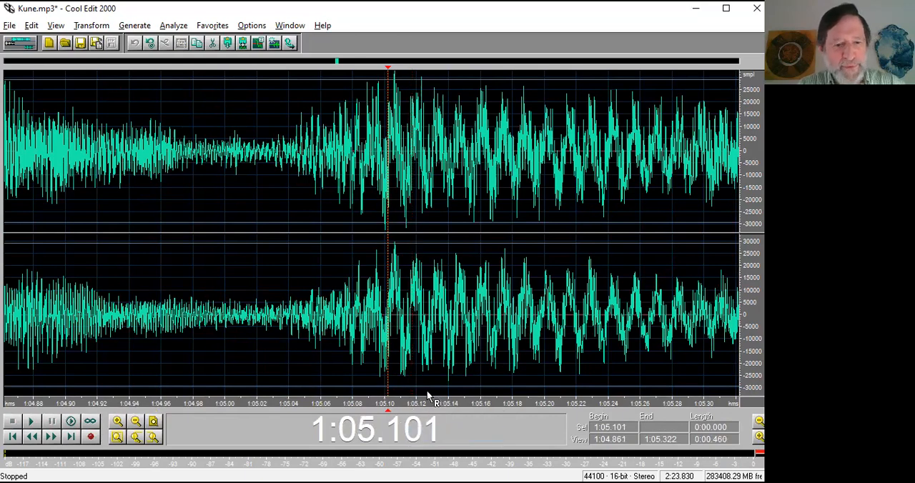
Play short stretches leading up to the second cue, including one from 1:43.368.
scroll(427, 394, "down", 5)
scroll(554, 405, "down", 2)
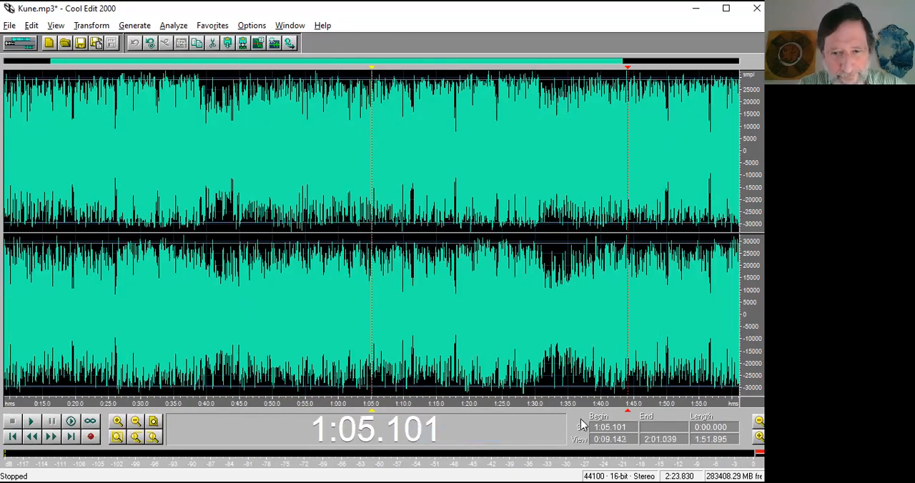
scroll(613, 404, "up", 4)
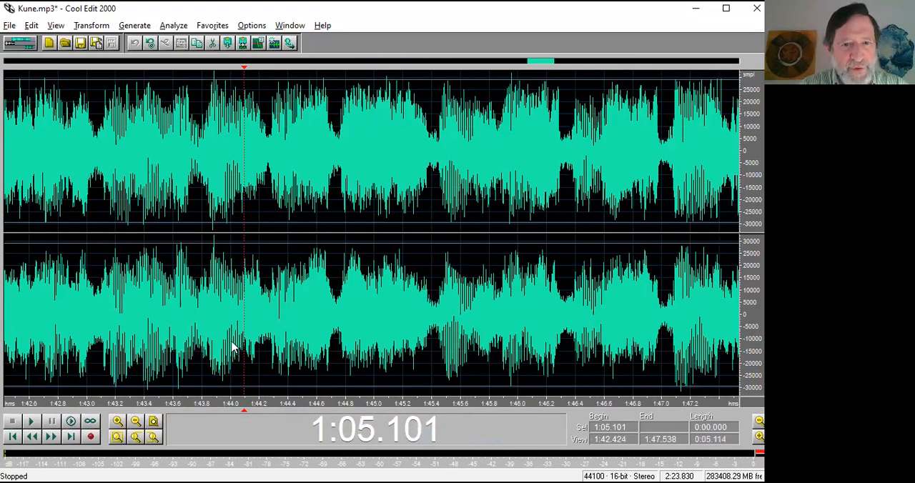
left_click(224, 347)
key("space")
key("space")
left_click(199, 371)
key("space")
key("space")
left_click(141, 331)
key("space")
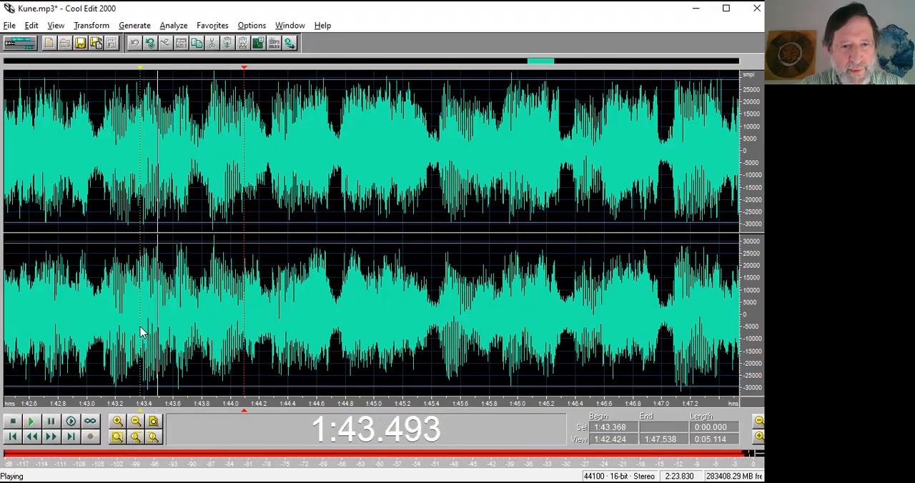
Add a cue at 1:43.868 on the start of the beat and delete the second cue at 1:44.093.
key("space")
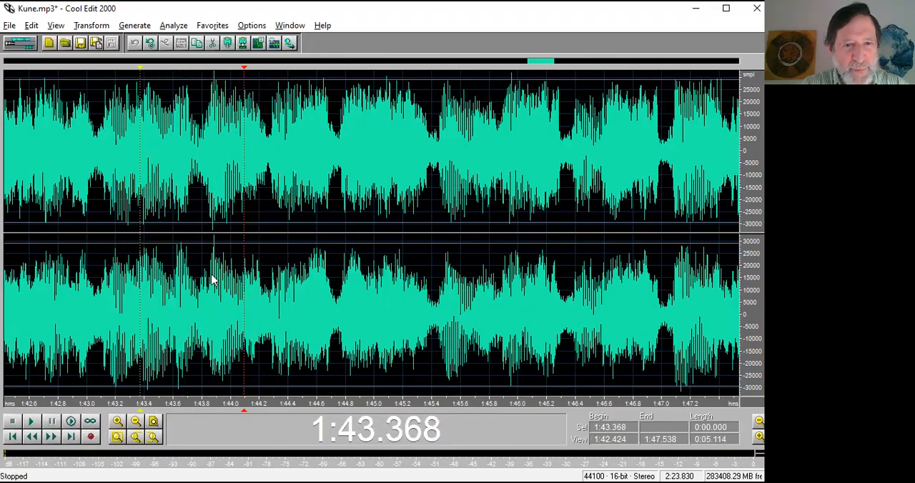
left_click(145, 326)
key("space")
left_click(212, 292)
key("F8")
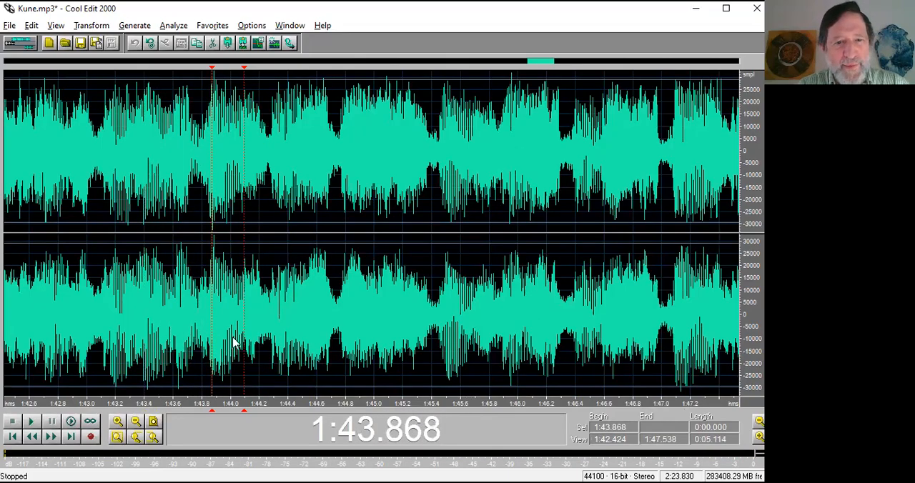
right_click(245, 413)
left_click(278, 434)
Refine the second beat mark by adding a cue at 1:43.858 and deleting the one at 1:43.868.
left_click_drag(243, 406, 170, 406)
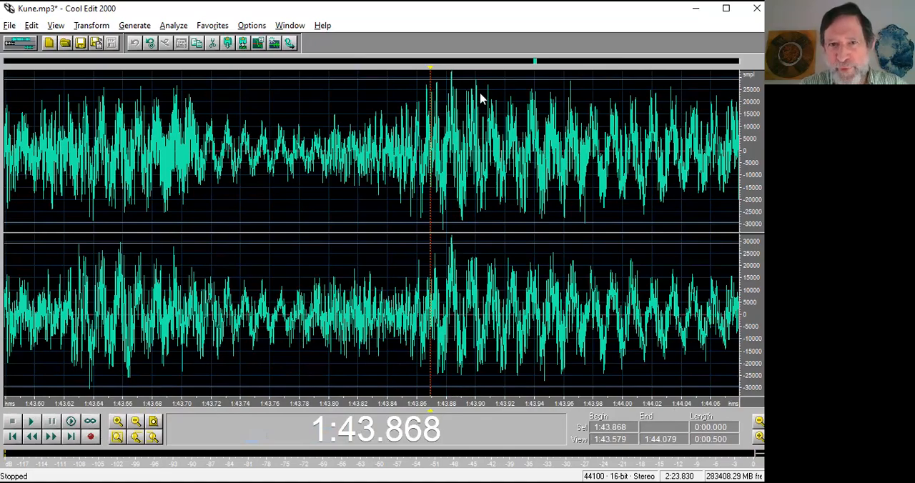
left_click(417, 319)
left_click(415, 319)
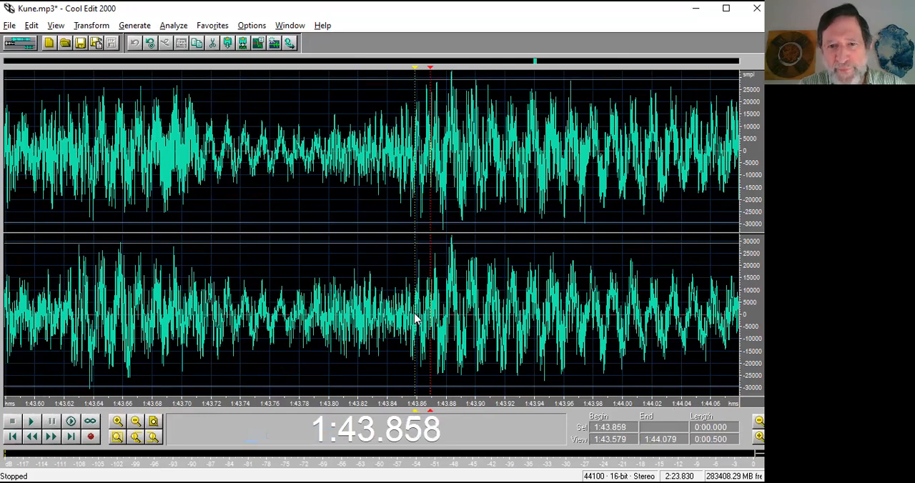
scroll(414, 314, "up", 1)
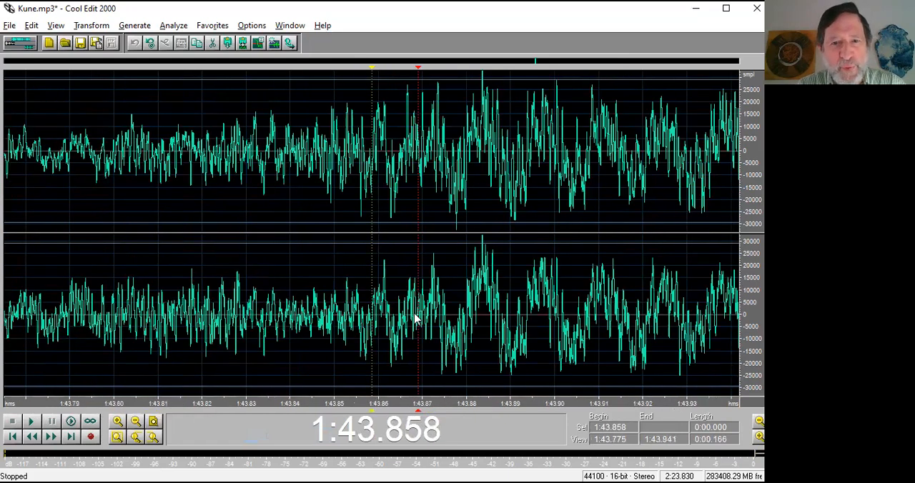
right_click(418, 409)
left_click(445, 434)
Select the passage between the two cues, from 1:05.101 to 1:43.858, and enlarge its beginning.
scroll(439, 389, "down", 8)
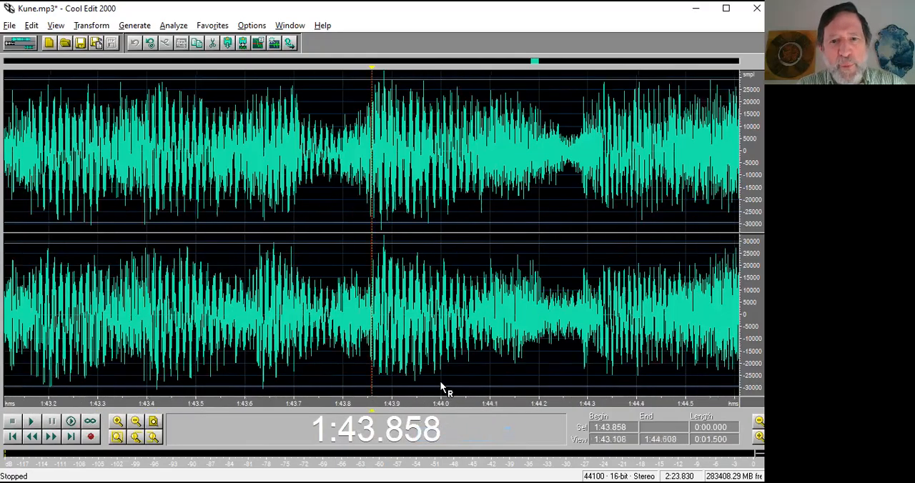
scroll(439, 377, "down", 1)
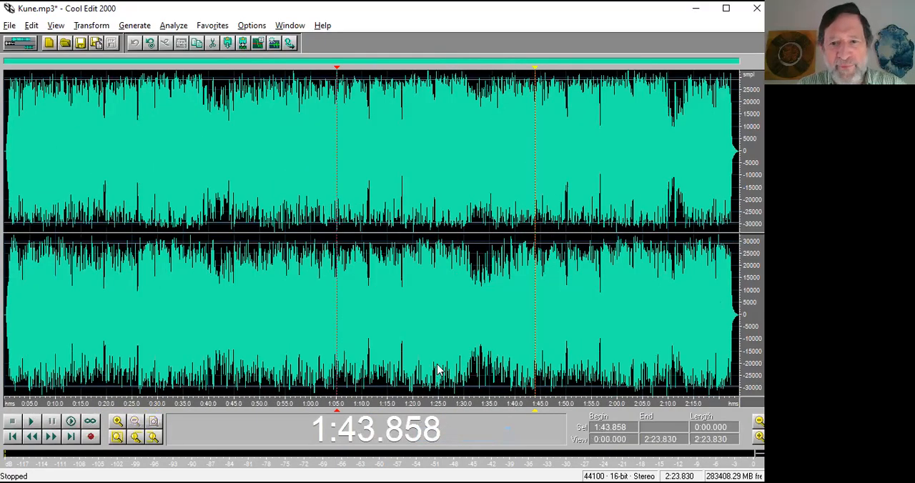
left_click_drag(337, 348, 533, 342)
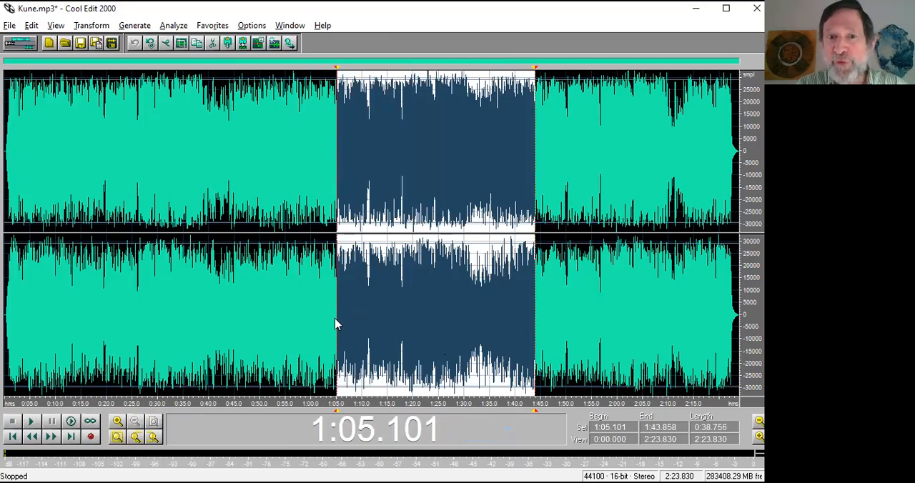
scroll(336, 324, "up", 3)
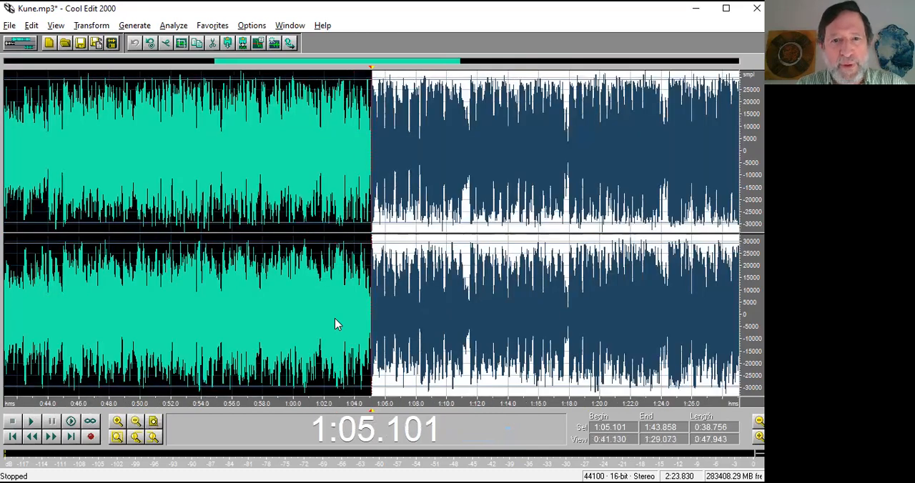
Compare the waveform at the beginning and end of the selected passage at increasingly close magnification.
scroll(372, 350, "up", 2)
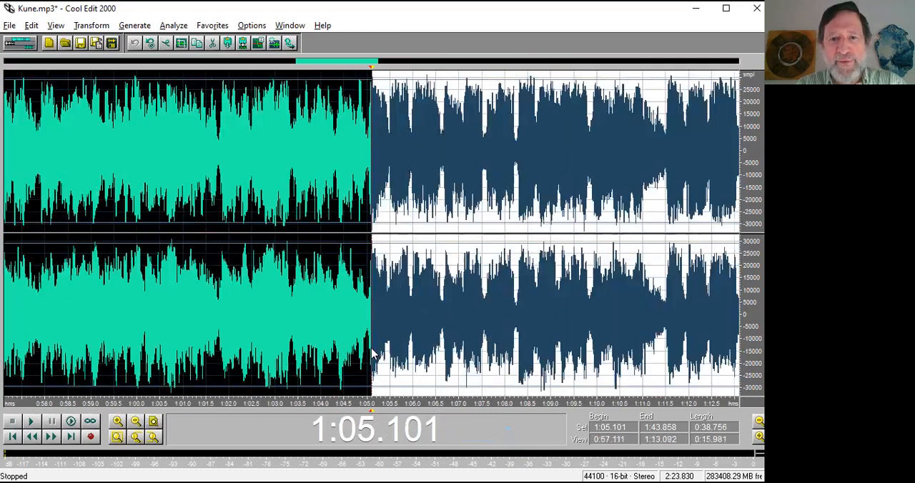
key("End")
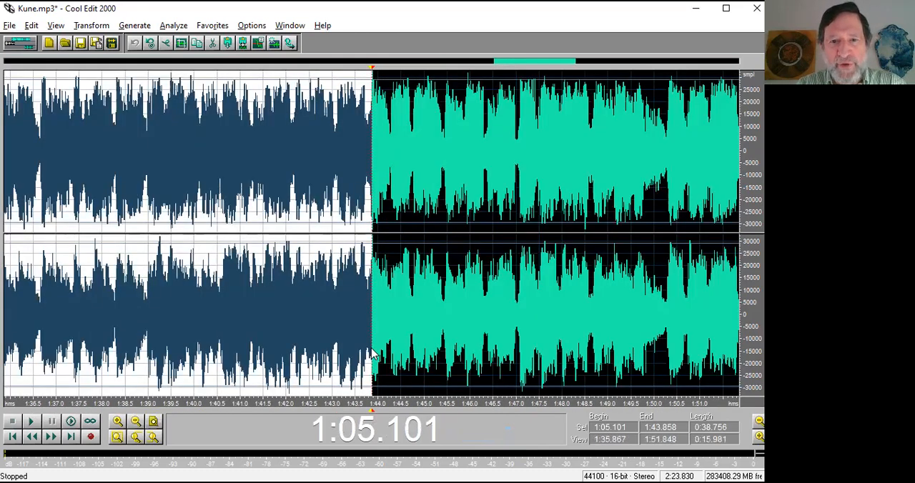
scroll(372, 350, "up", 2)
key("Home")
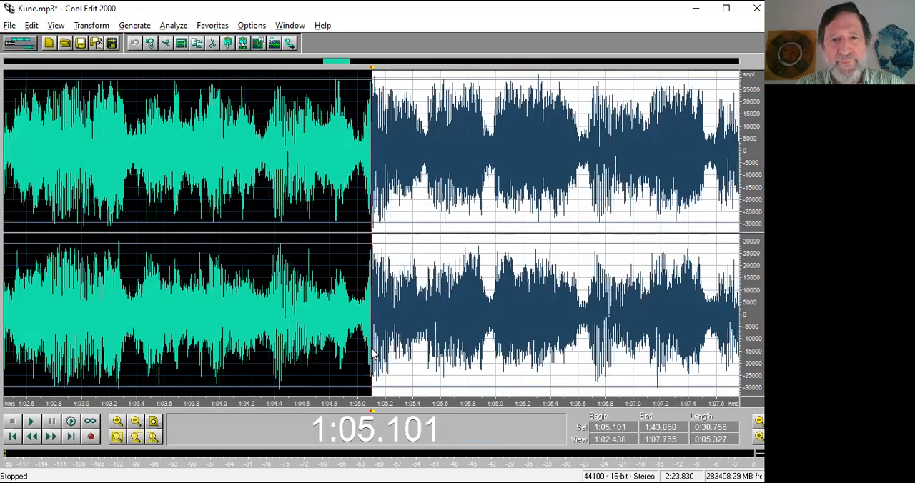
scroll(372, 352, "up", 2)
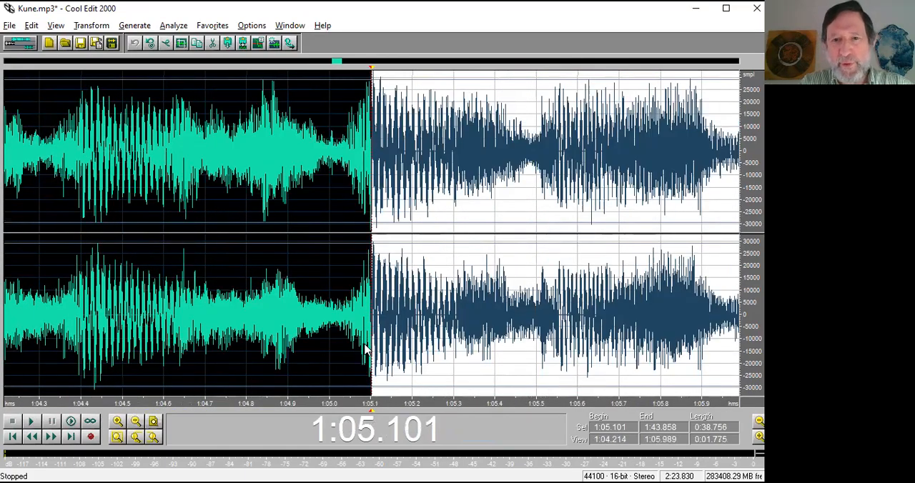
key("End")
key("Home")
key("End")
scroll(366, 350, "up", 2)
scroll(365, 350, "down", 2)
key("Home")
key("End")
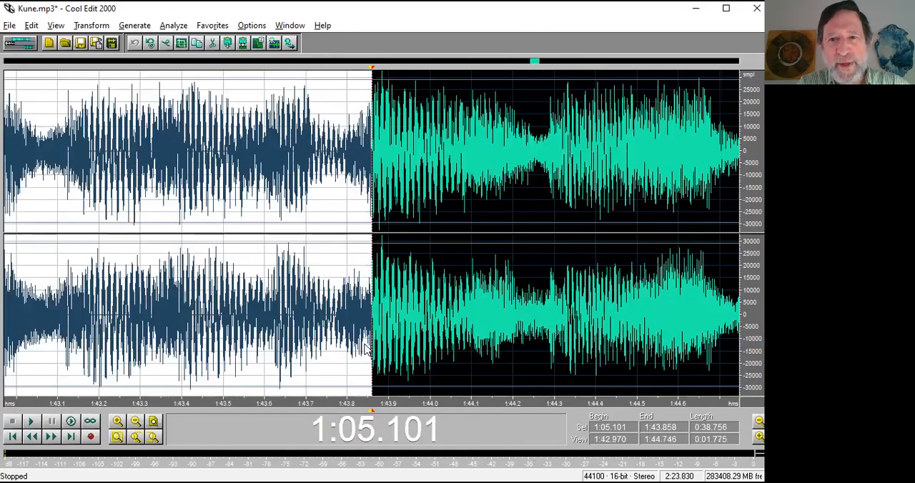
Alternate between the selection's two edges at the same magnification to check whether their beat shapes line up.
key("Home")
key("End")
key("Home")
key("End")
key("Home")
key("End")
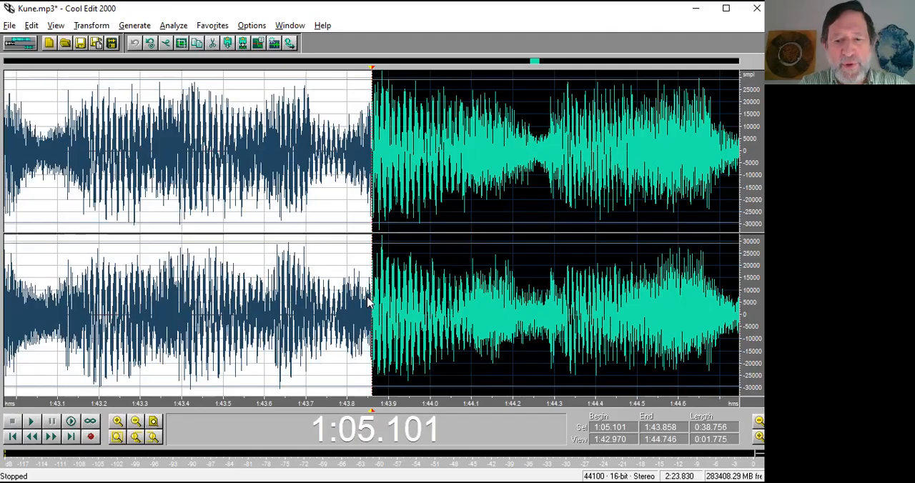
key("ctrl+Home")
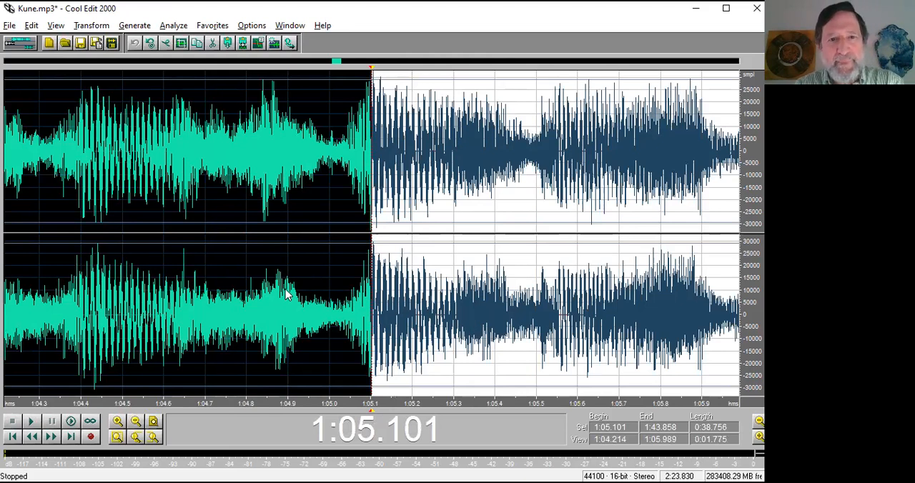
key("ctrl+End")
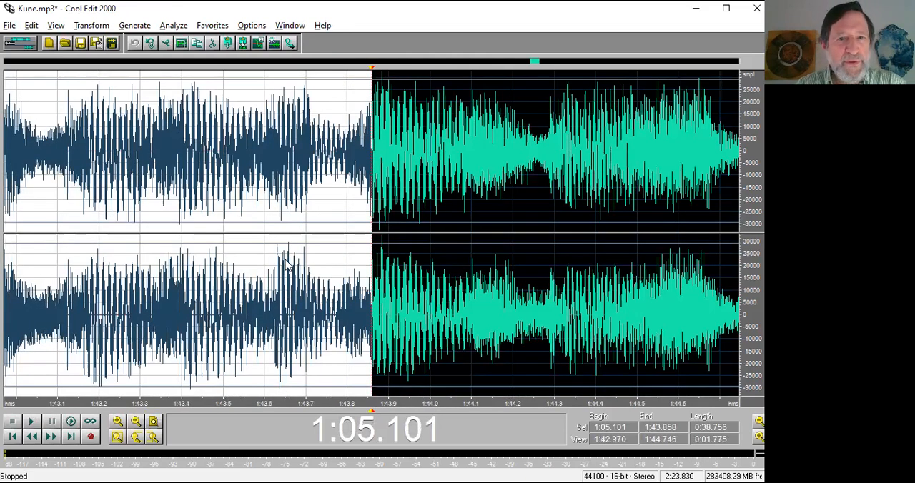
key("ctrl+Home")
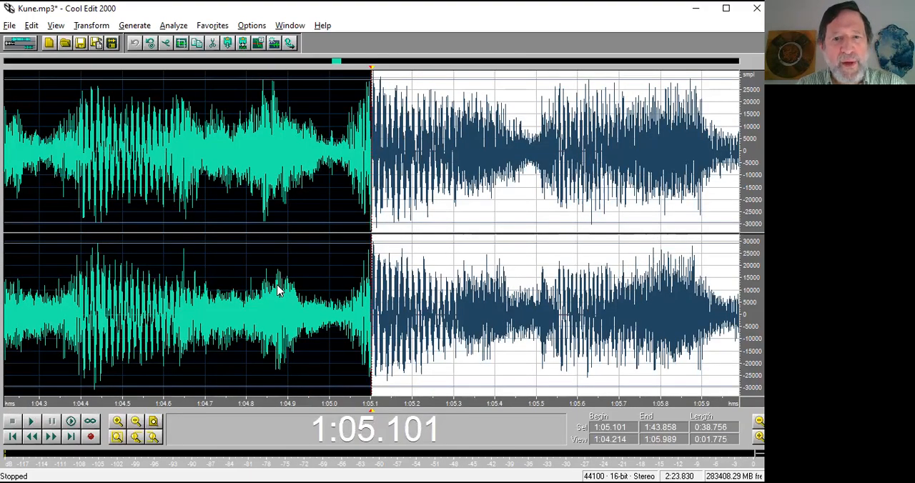
key("ctrl+End")
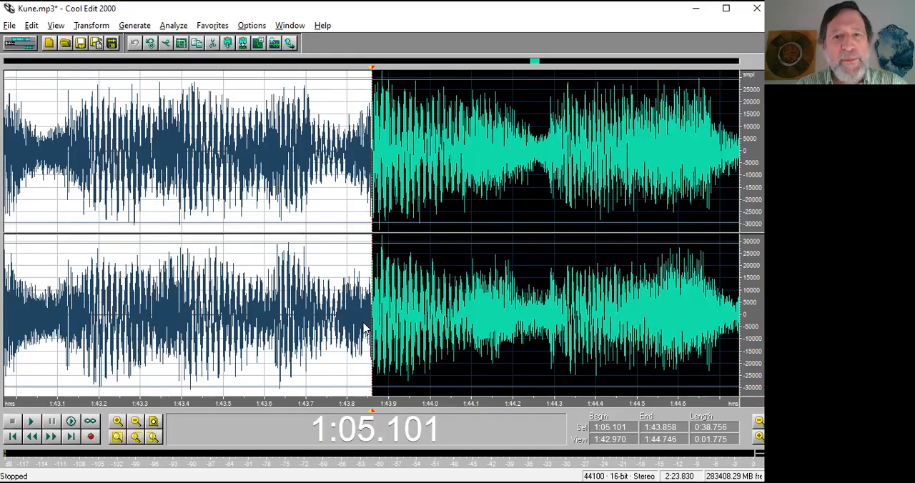
key("ctrl+Home")
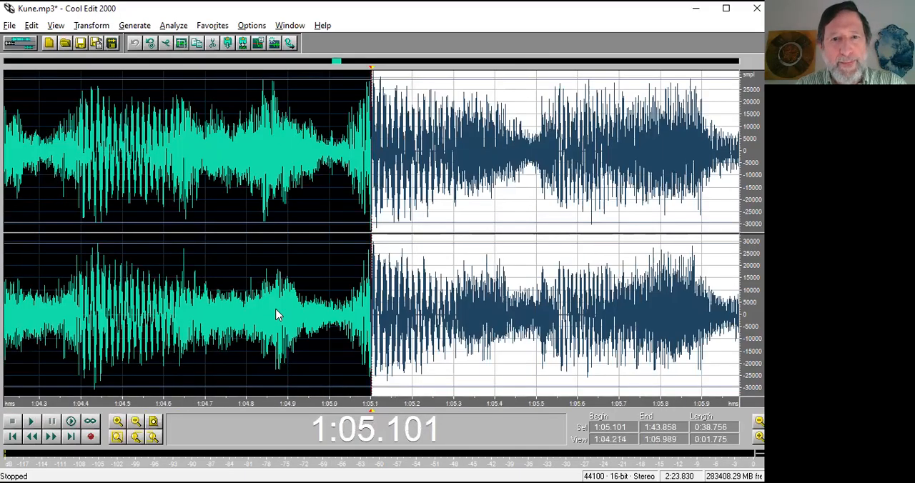
key("ctrl+End")
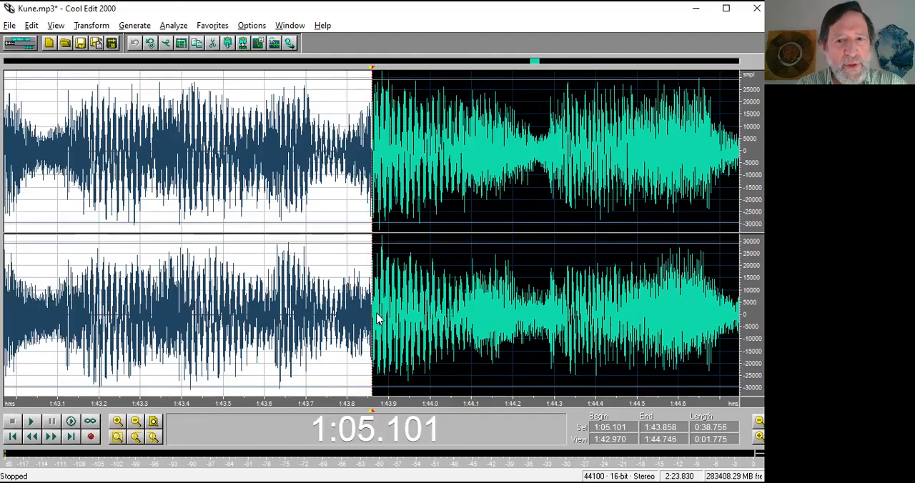
Extend the selection's end to 1:43.882 and compare it with the selection's beginning.
left_click_drag(374, 319, 383, 319)
key("Home")
key("End")
key("Home")
key("End")
key("Home")
key("End")
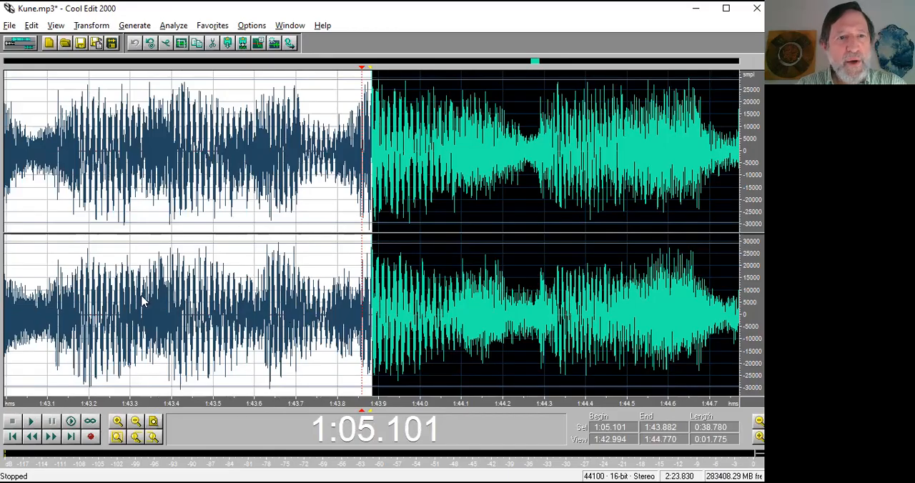
key("Home")
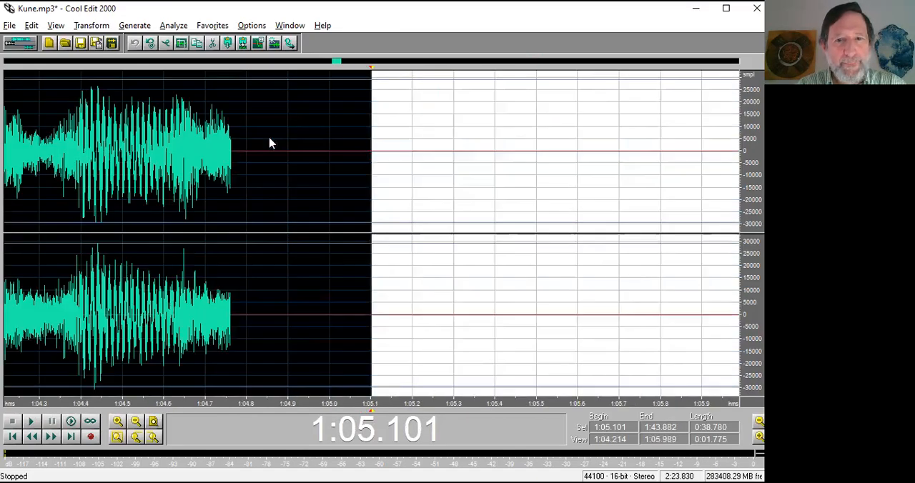
key("End")
key("Home")
key("End")
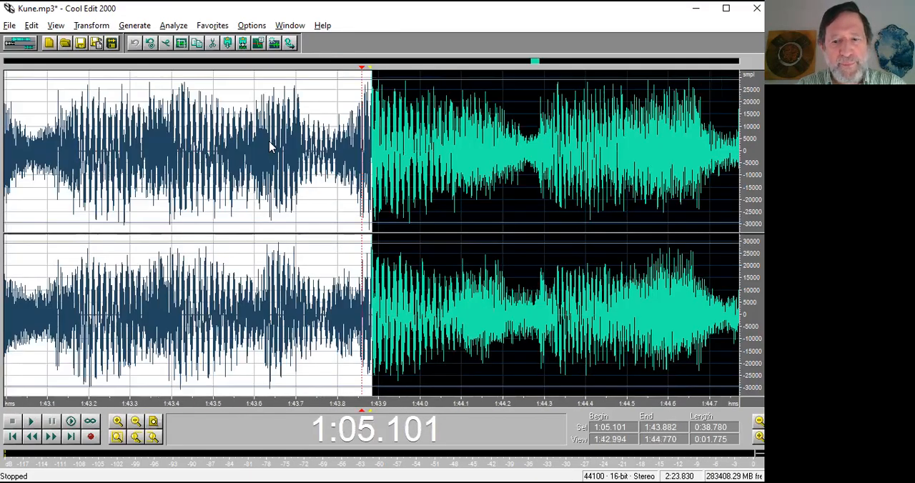
Fine-tune the selection's edges at zero crossings, moving the beginning to 1:05.102 and the end to 1:43.880.
key("Home")
key("Up")
key("Up")
key("Up")
key("Up")
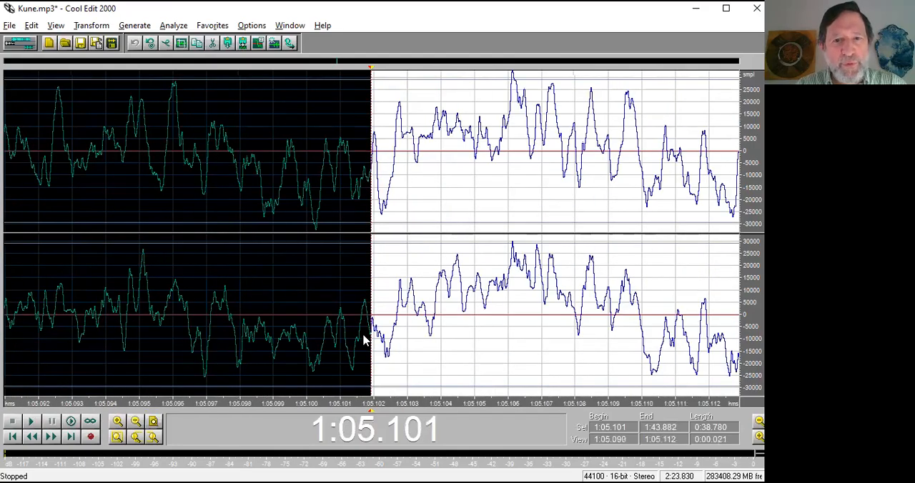
left_click_drag(373, 329, 398, 323)
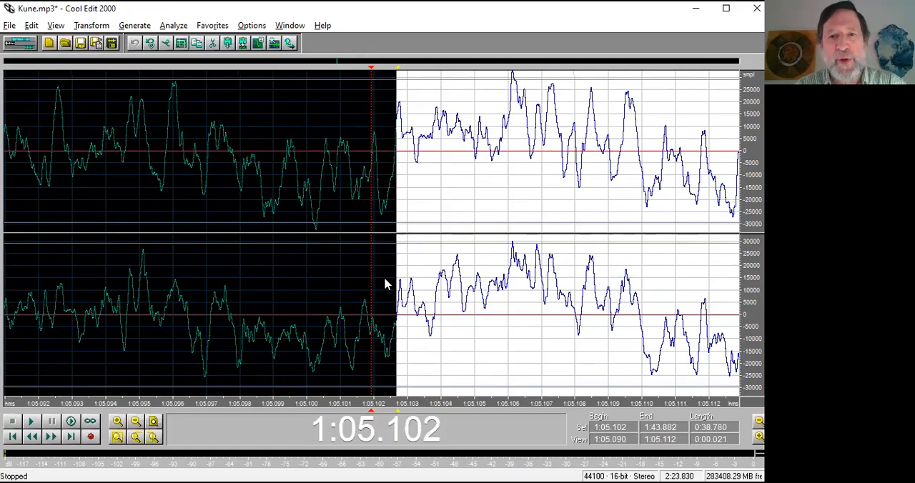
key("End")
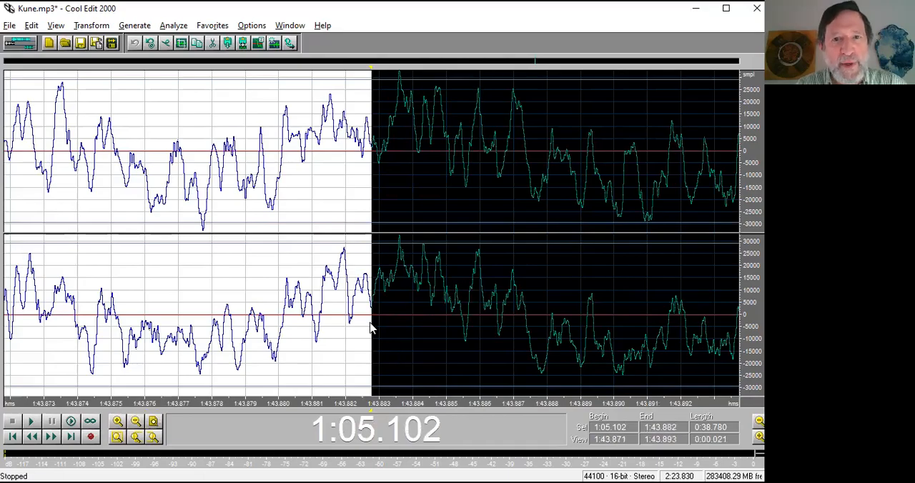
left_click_drag(370, 327, 304, 324)
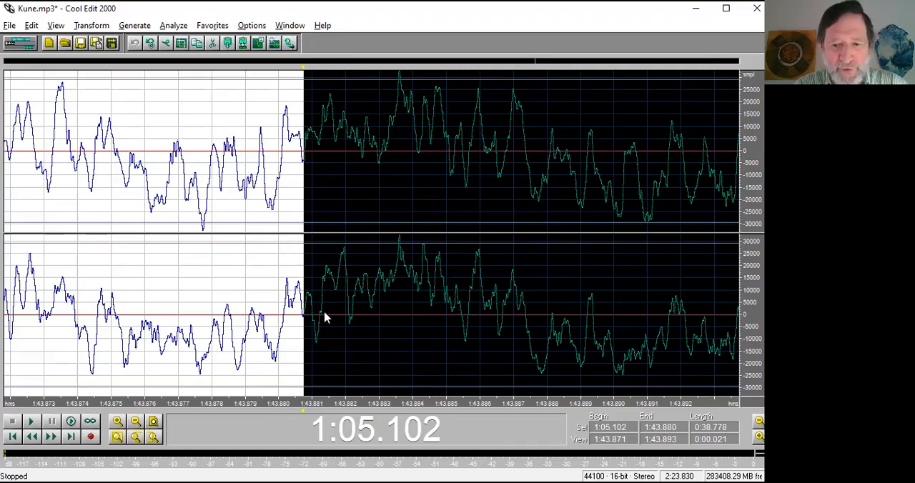
Delete the selected passage from 1:05.102 to 1:43.880.
scroll(324, 318, "down", 12)
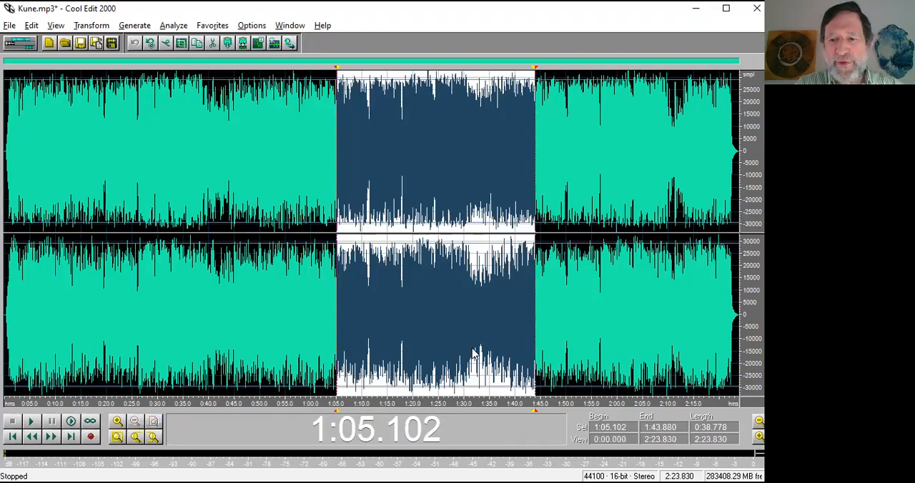
key("Delete")
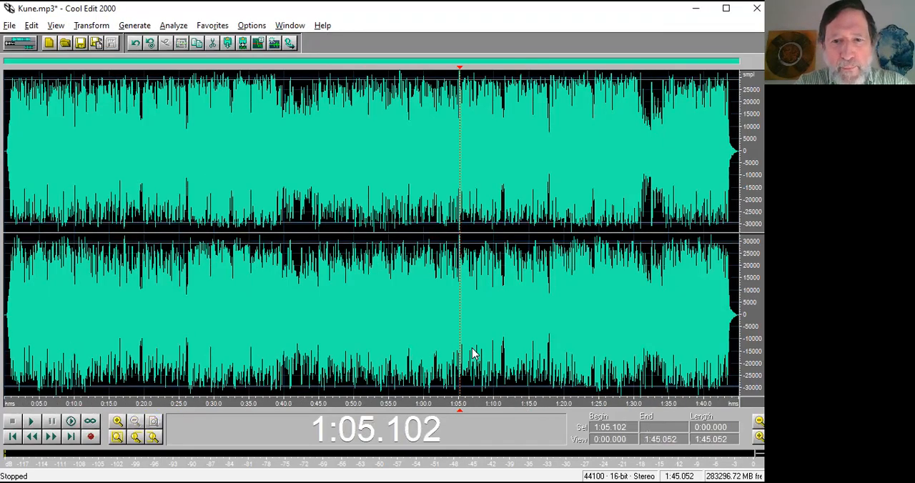
Examine the waveform closely around the splice at 1:05.102 for continuity between the joined parts.
left_click_drag(472, 404, 436, 405)
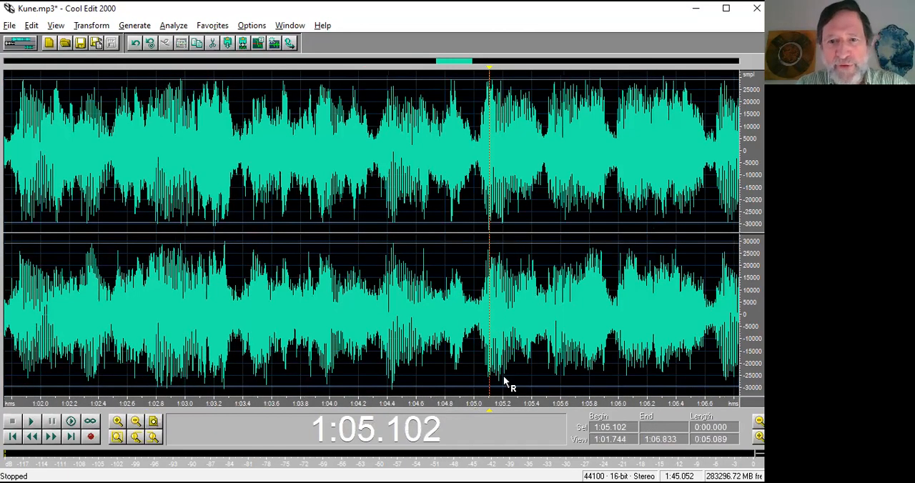
left_click_drag(546, 405, 466, 404)
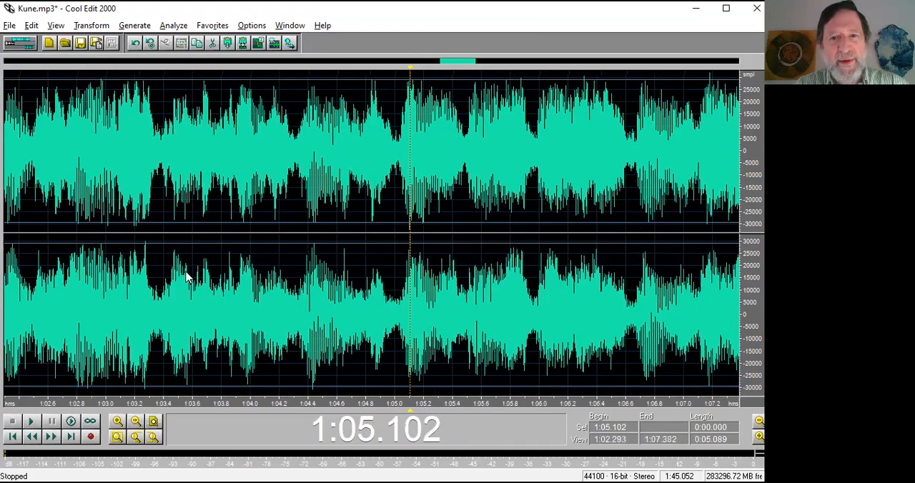
left_click(186, 277)
left_click(271, 307)
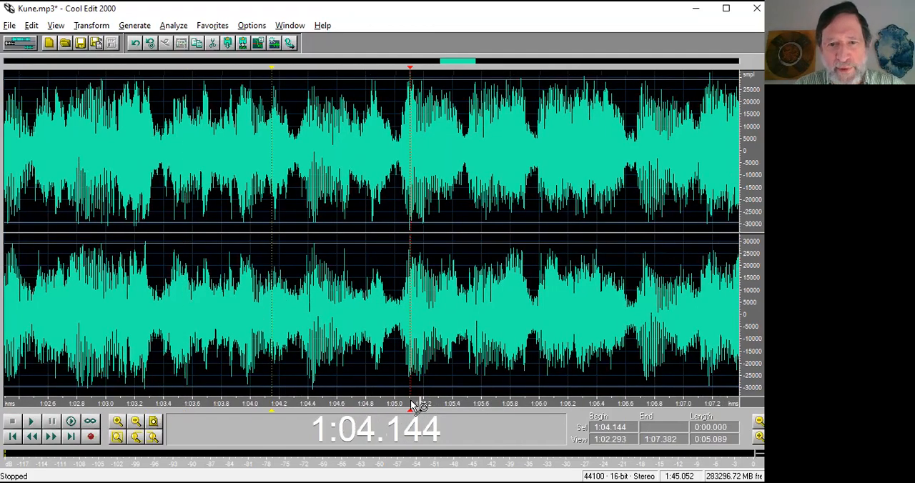
scroll(413, 406, "up", 5)
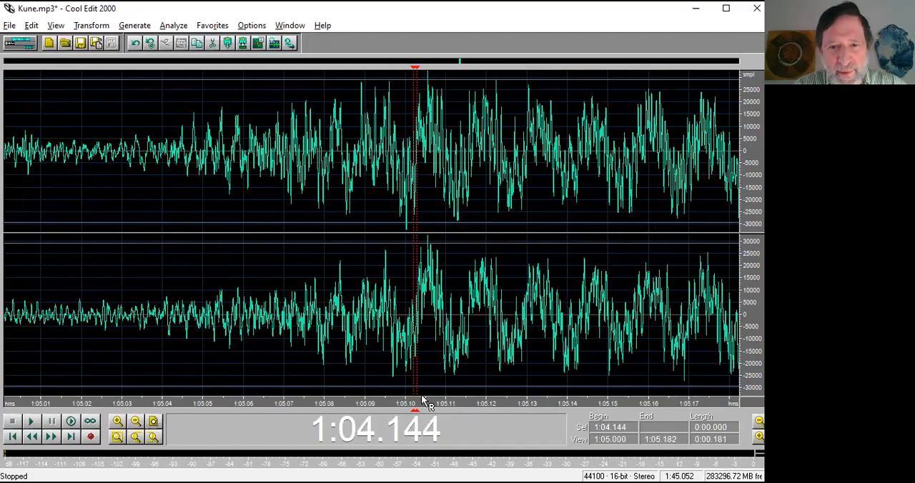
scroll(400, 404, "up", 4)
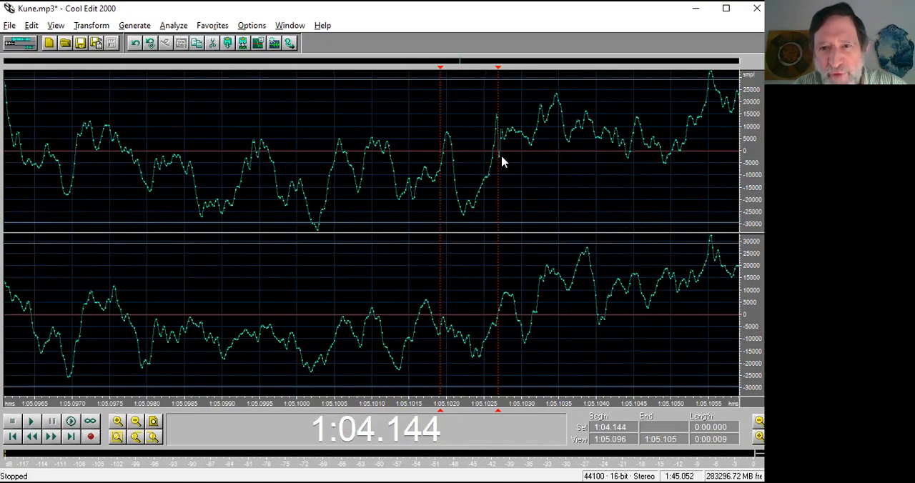
scroll(507, 208, "down", 6)
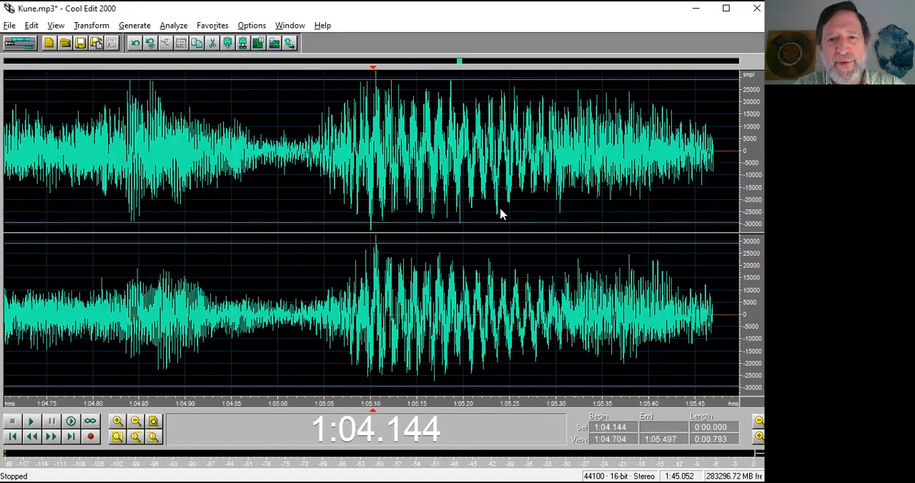
scroll(343, 275, "down", 6)
Play the audio across the splice, starting from 1:02.104, and stop playback.
left_click(339, 300)
key("space")
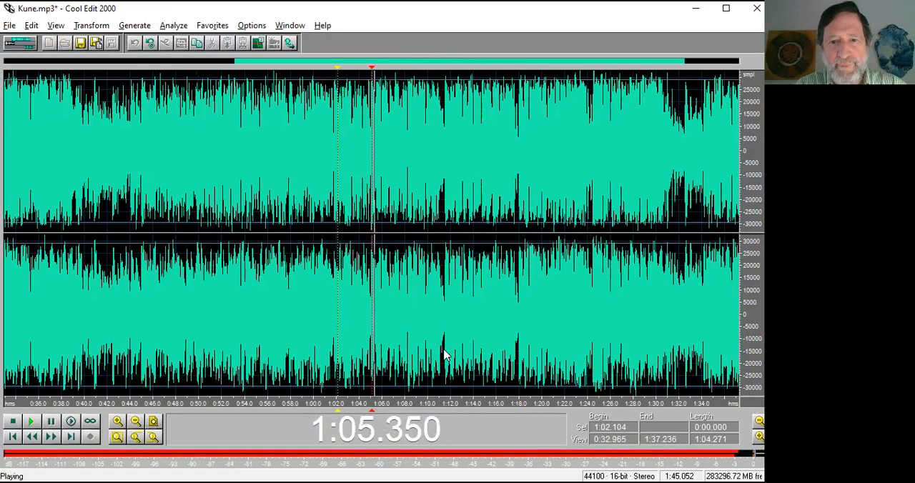
key("space")
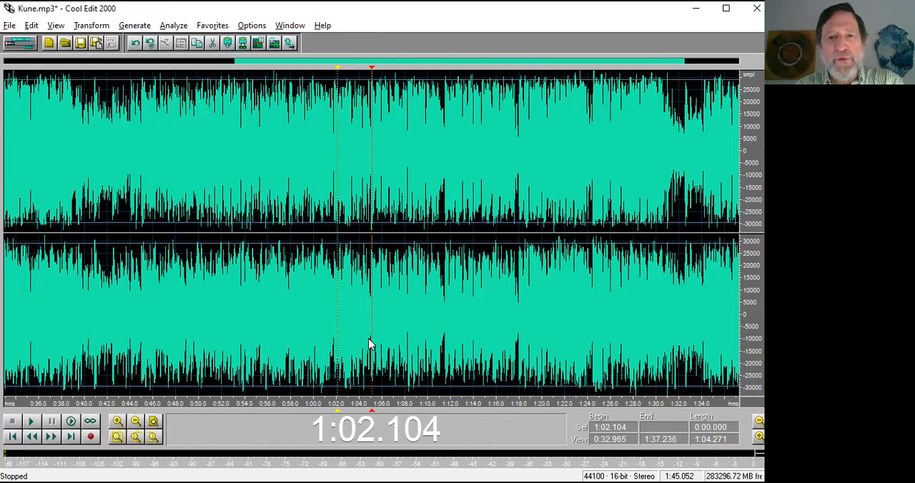
Inspect the waveform around 1:02.104 up close and switch to the PowerPoint slide show.
scroll(371, 343, "up", 10)
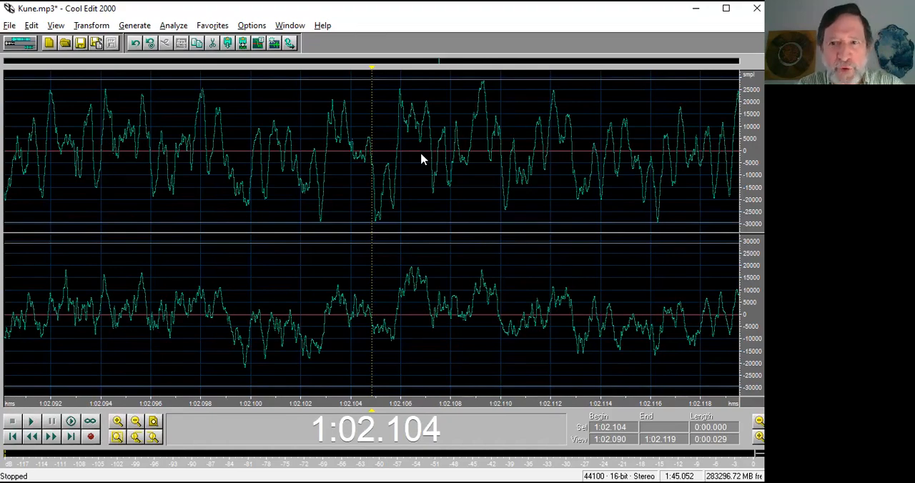
scroll(421, 159, "down", 12)
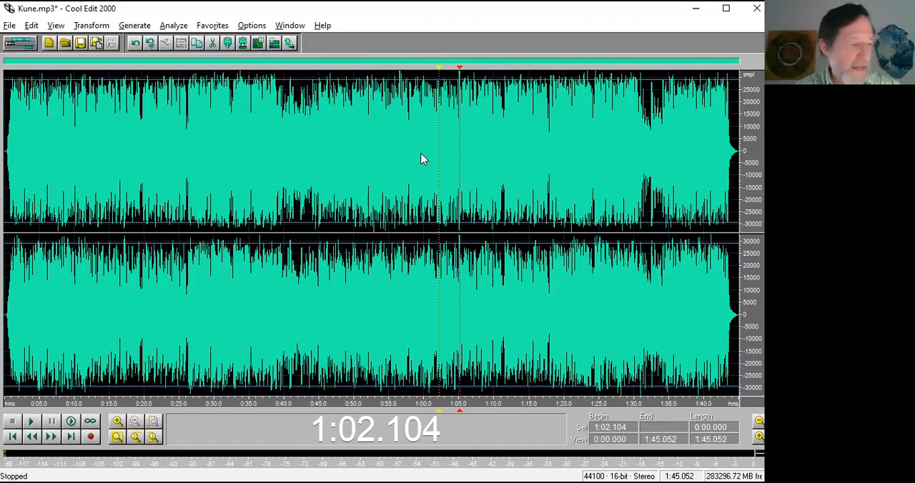
key("alt+Tab")
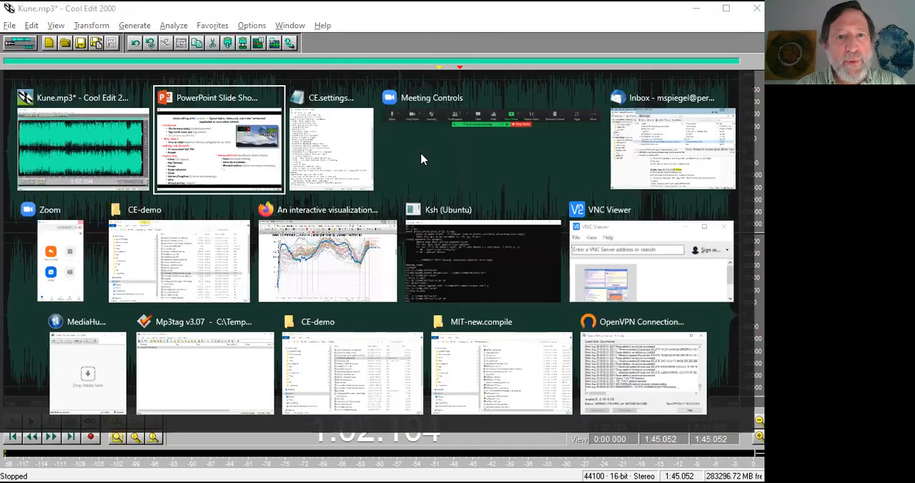
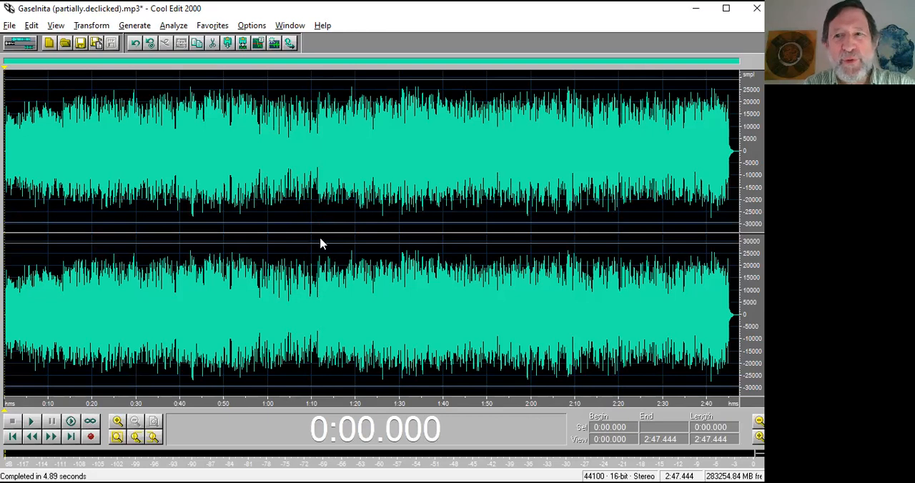
Select the passage from 1:11.477 to 1:23.722 in both channels and play it.
left_click_drag(318, 245, 371, 251)
key("space")
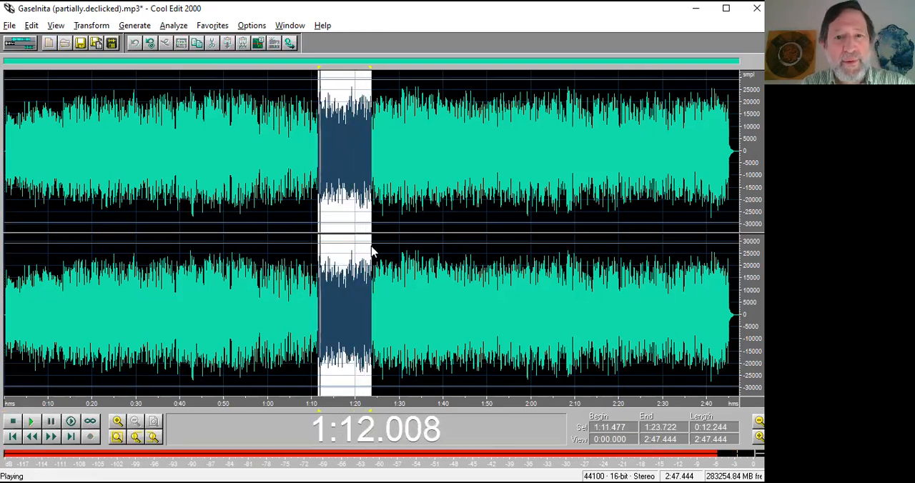
key("space")
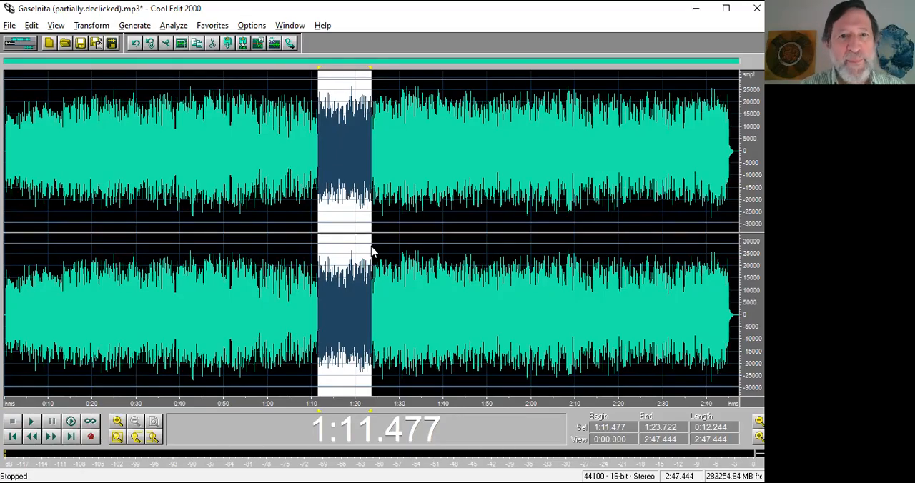
Preview the Channel Mixer's Vocal Cut preset on the selected passage.
left_click(86, 26)
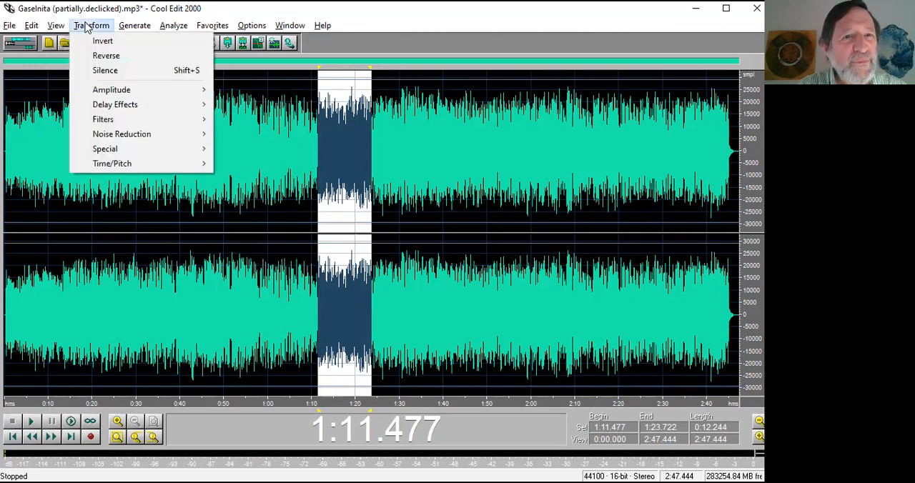
mouse_move(103, 122)
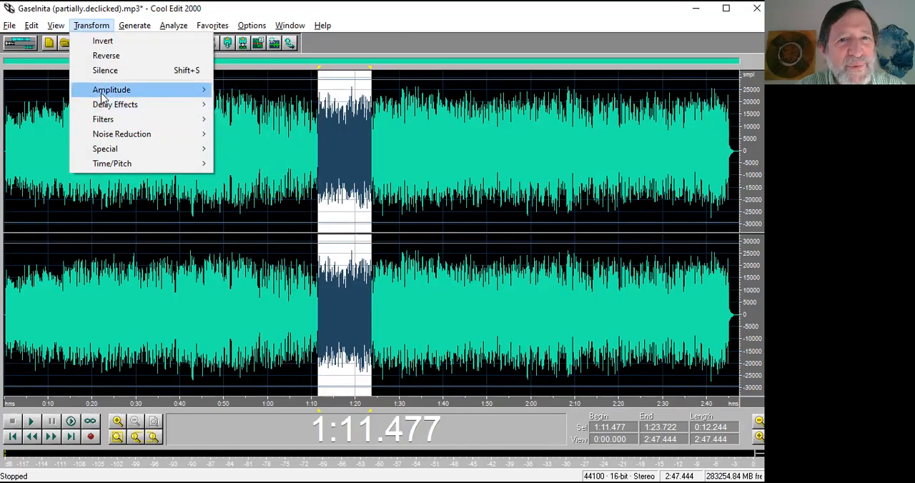
mouse_move(102, 96)
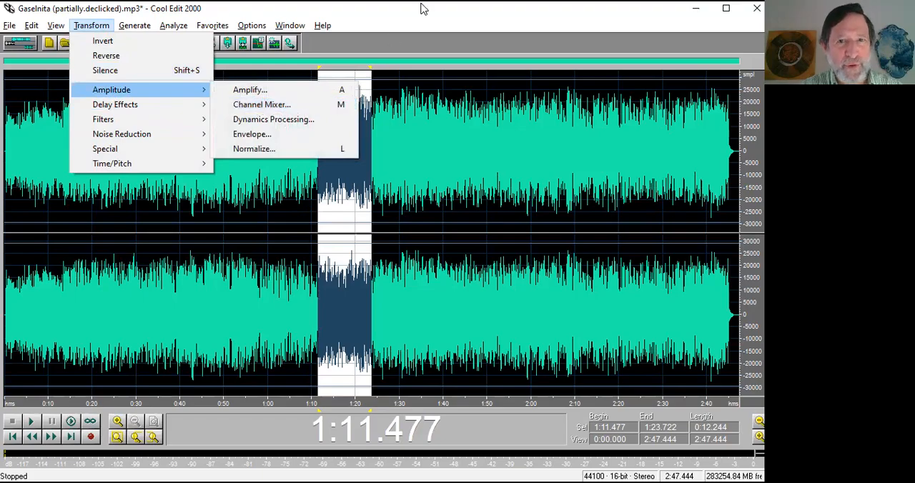
left_click(392, 27)
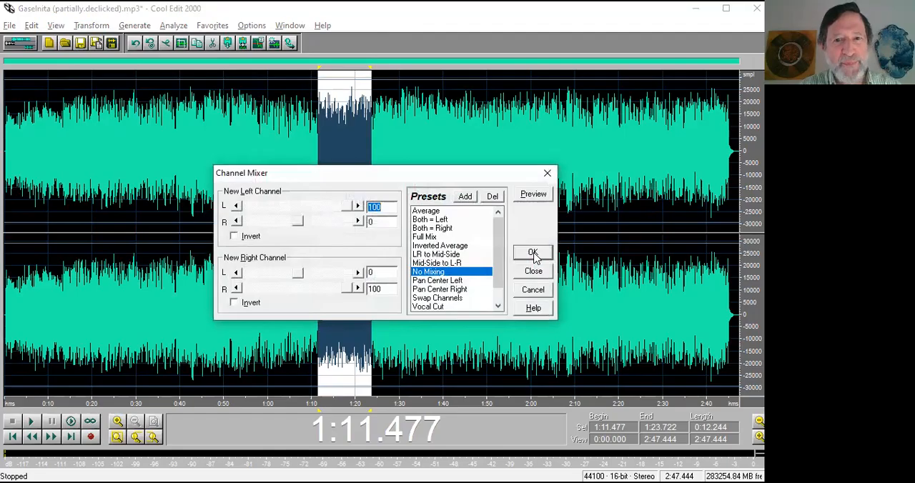
left_click(440, 308)
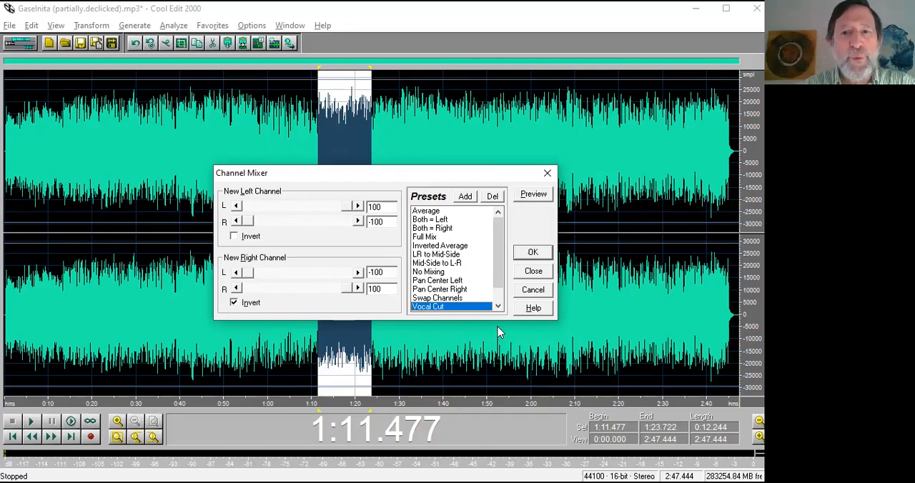
left_click(535, 196)
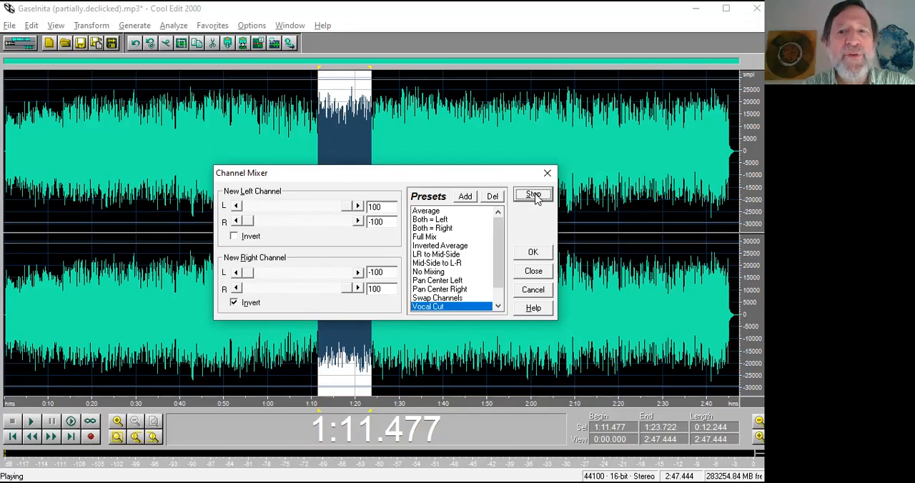
left_click(535, 196)
Preview Vocal Cut with the new left channel's L and new right channel's R at 95, and close the mixer without applying it.
double_click(375, 206)
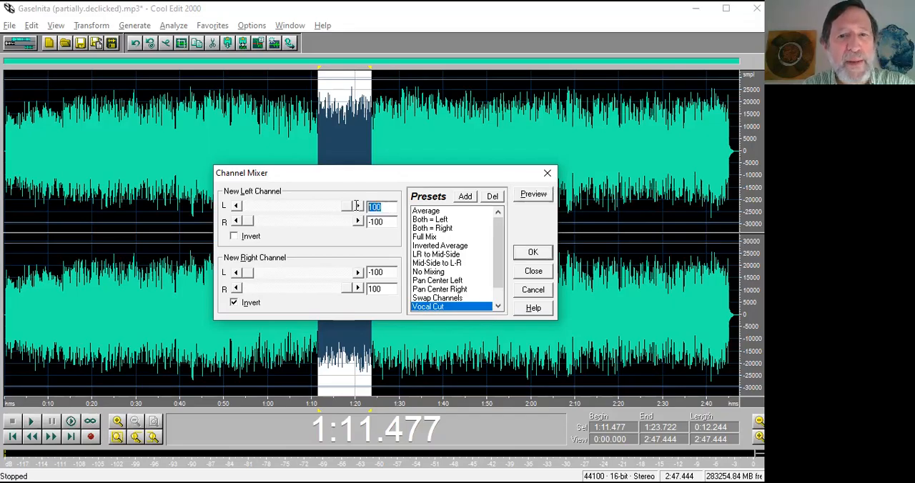
type("95")
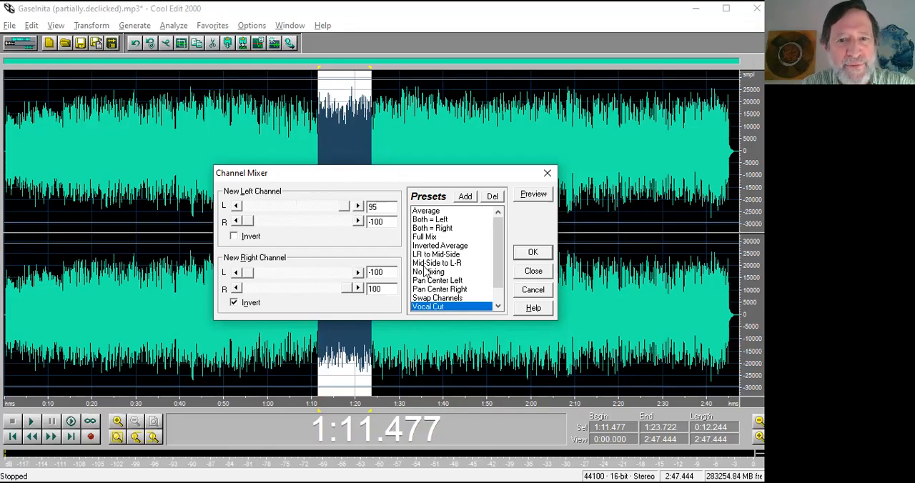
double_click(387, 289)
type("95")
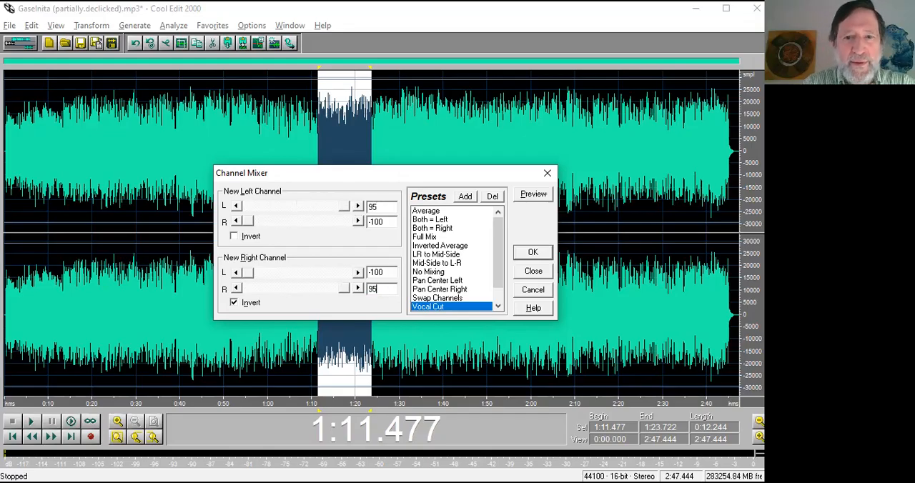
left_click(541, 196)
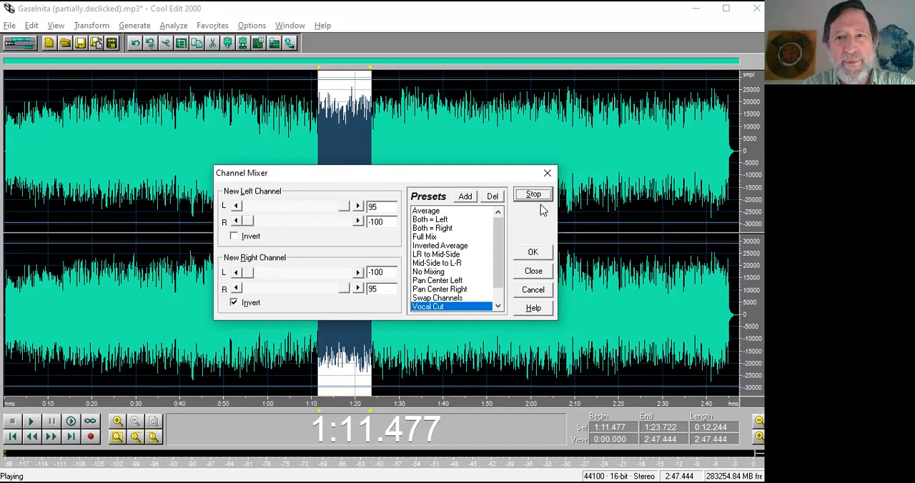
left_click(534, 198)
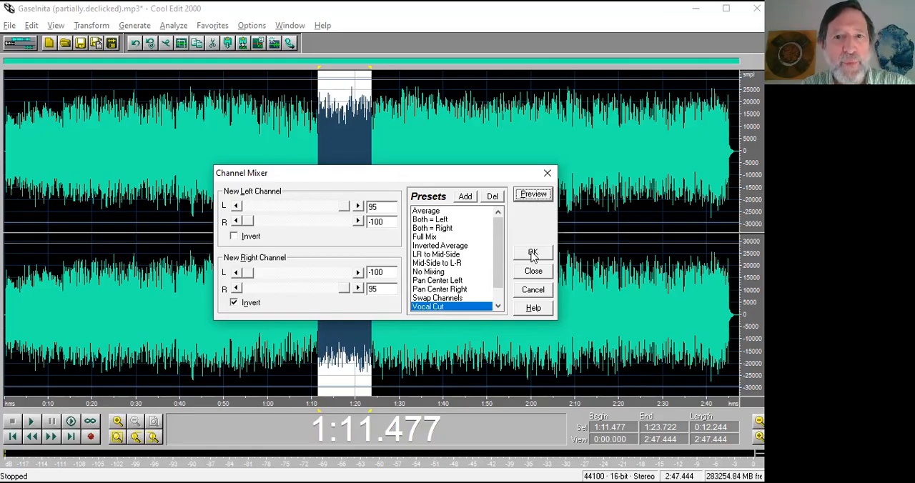
left_click(546, 174)
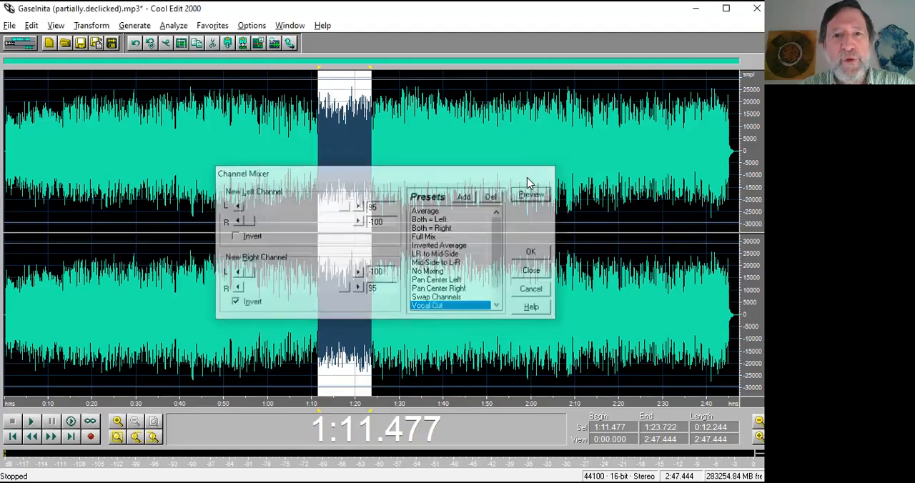
Try the Convert to Mono option in the MP3 encoder options for saving under another name, and cancel the save.
key("alt+f")
left_click(429, 179)
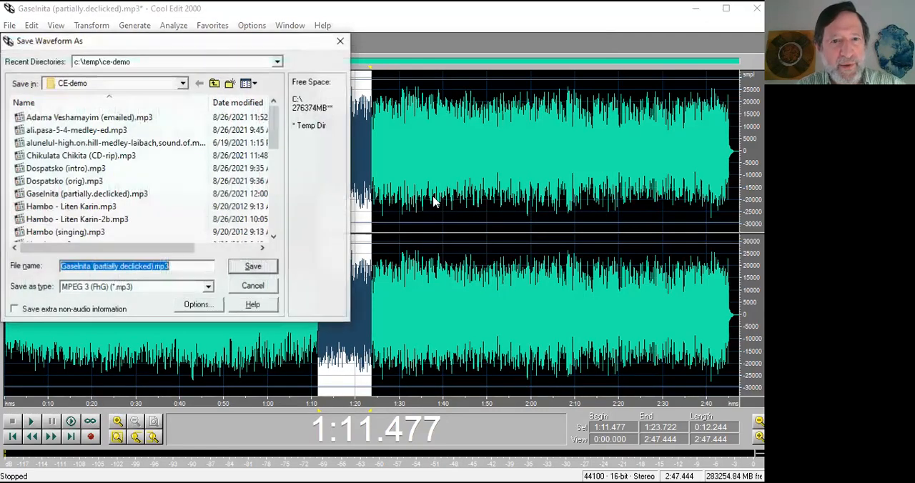
left_click(198, 307)
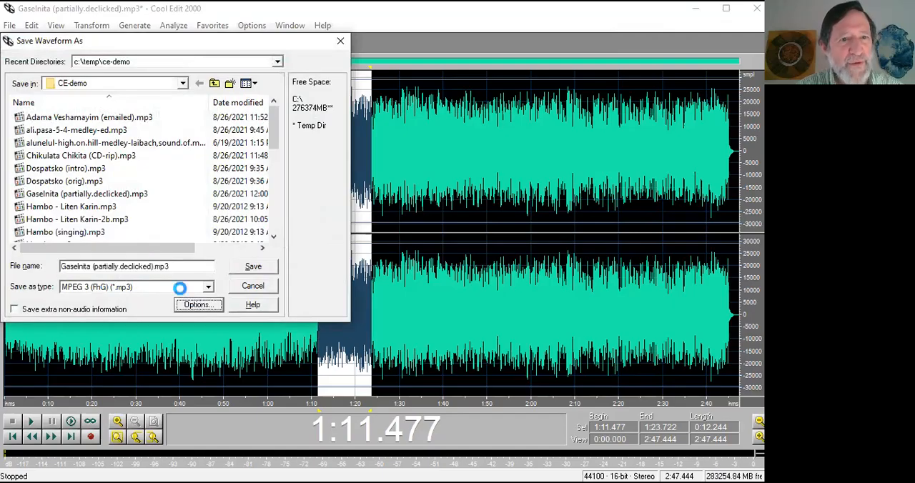
left_click(57, 162)
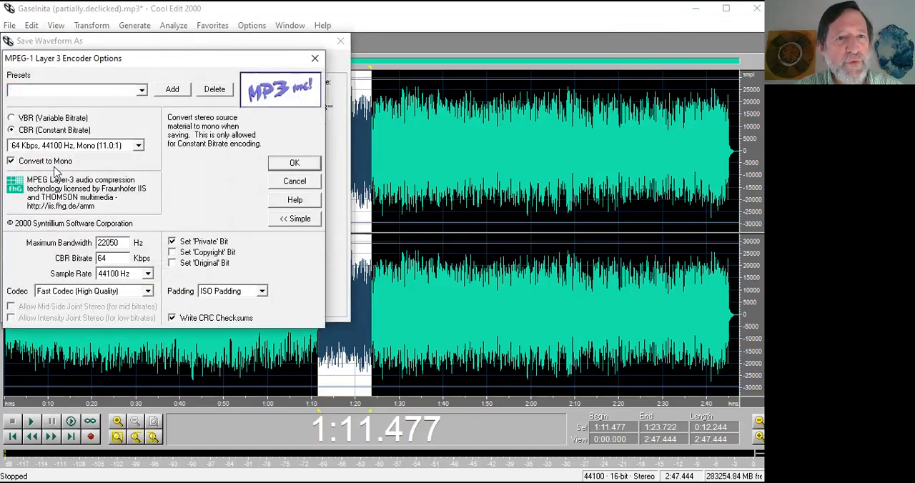
left_click(295, 185)
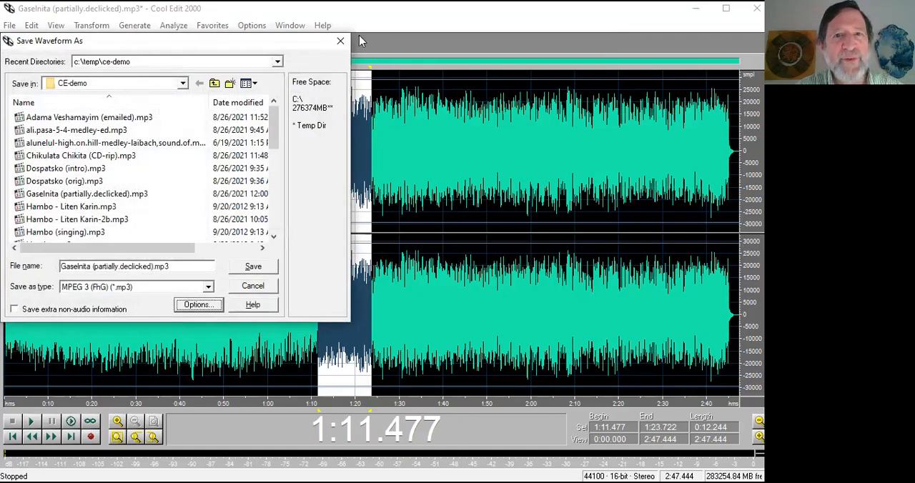
key("Escape")
left_click(9, 25)
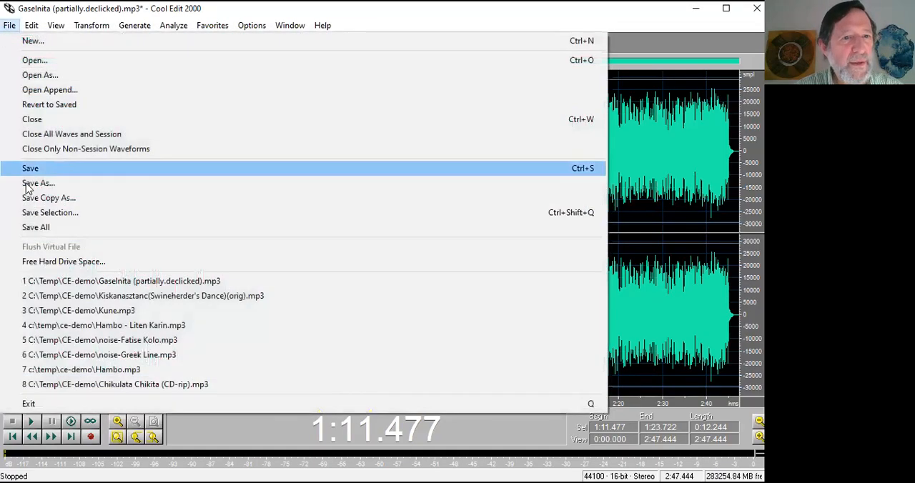
left_click(35, 187)
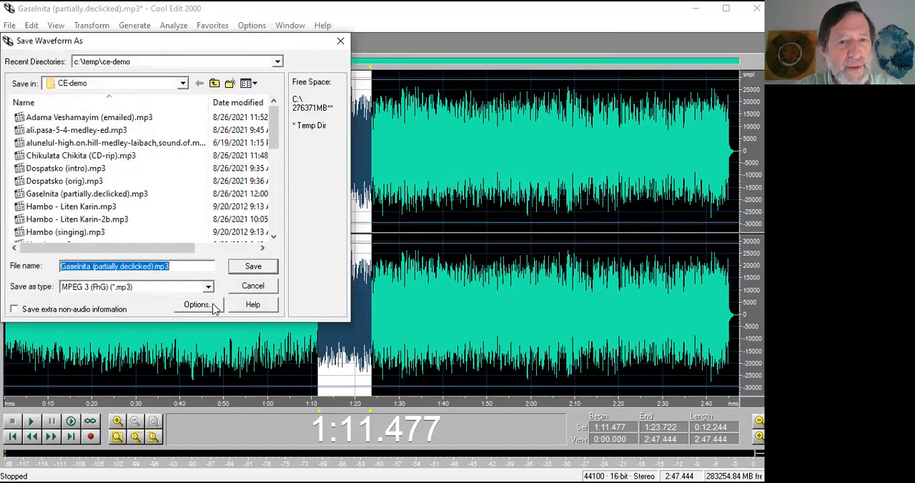
left_click(198, 305)
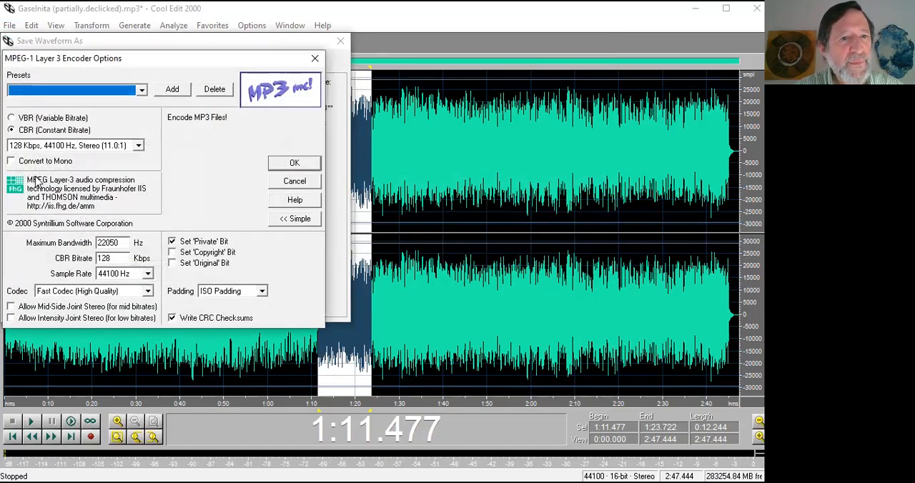
left_click(62, 162)
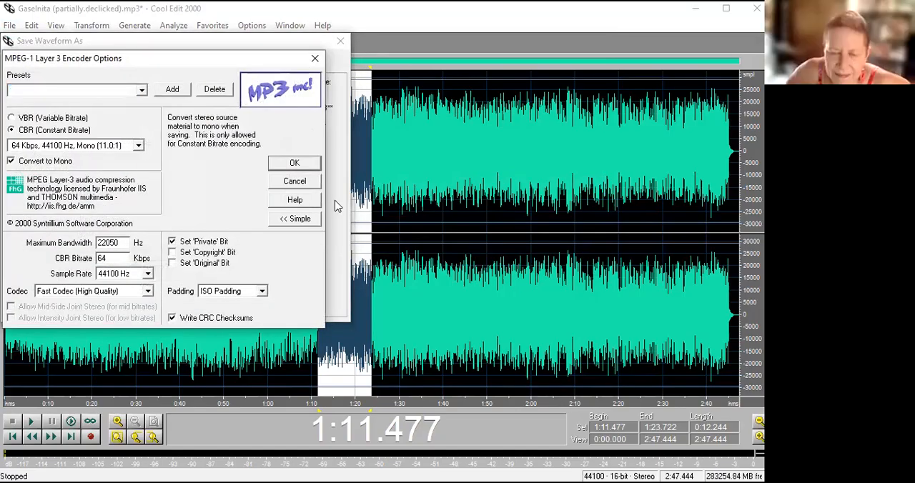
left_click(294, 181)
left_click(341, 41)
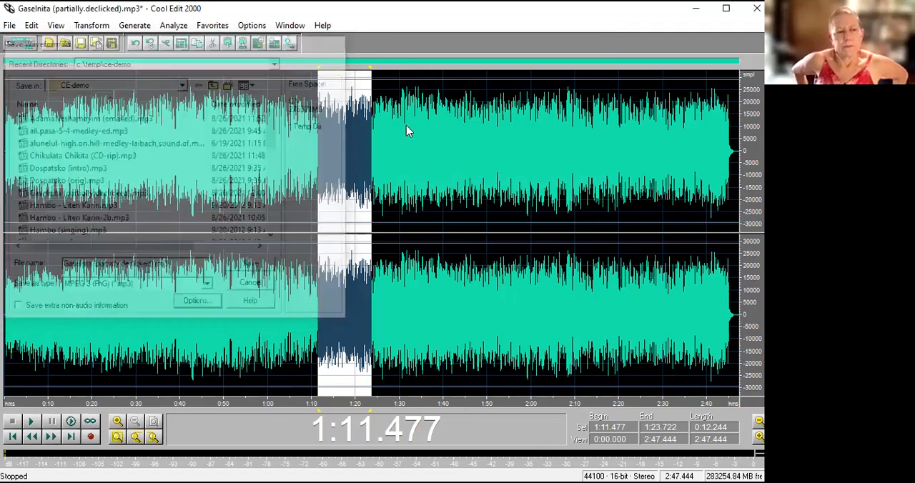
Close Gaselnita (partially.declicked).mp3 without saving the changes and reopen the same file.
key("ctrl+w")
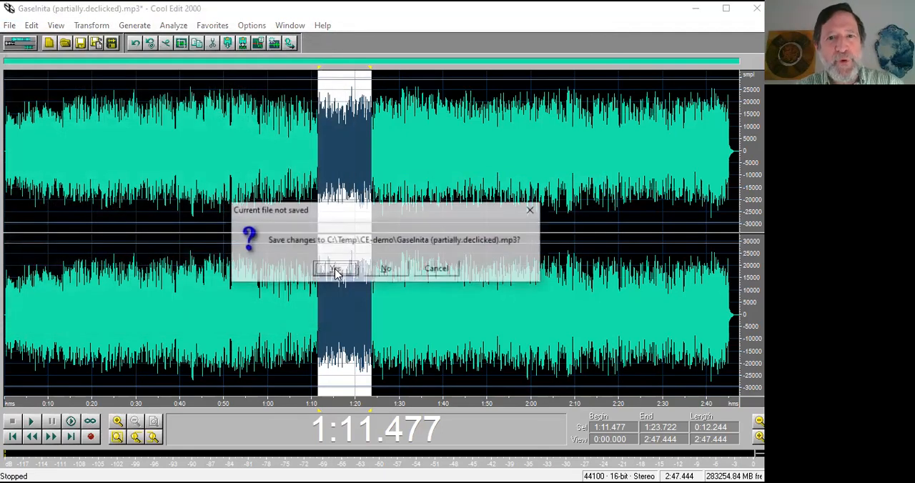
left_click(399, 270)
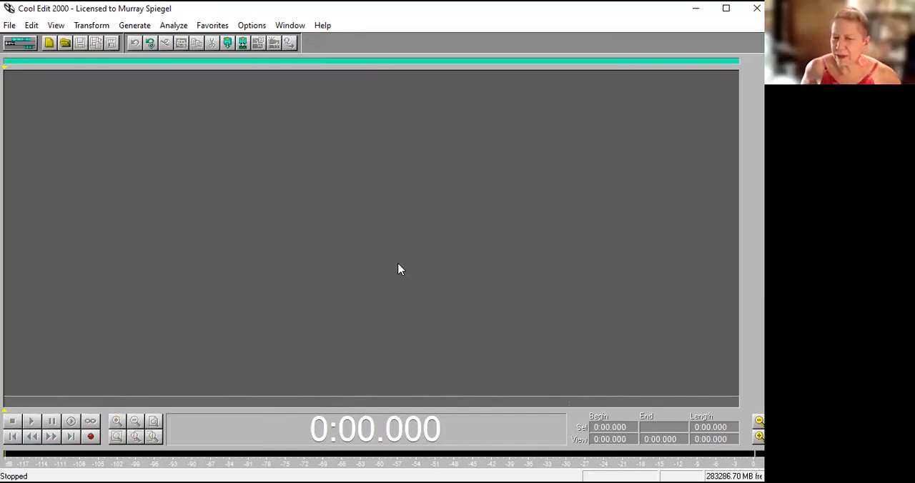
left_click(10, 25)
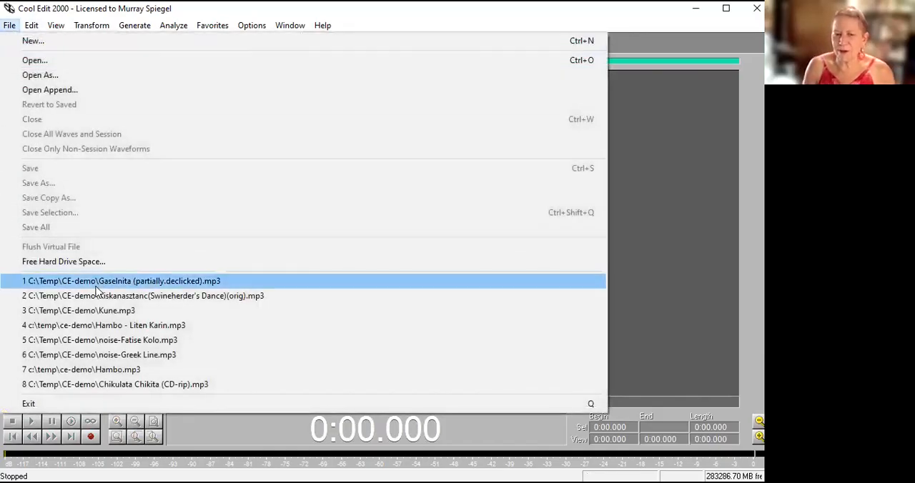
left_click(110, 282)
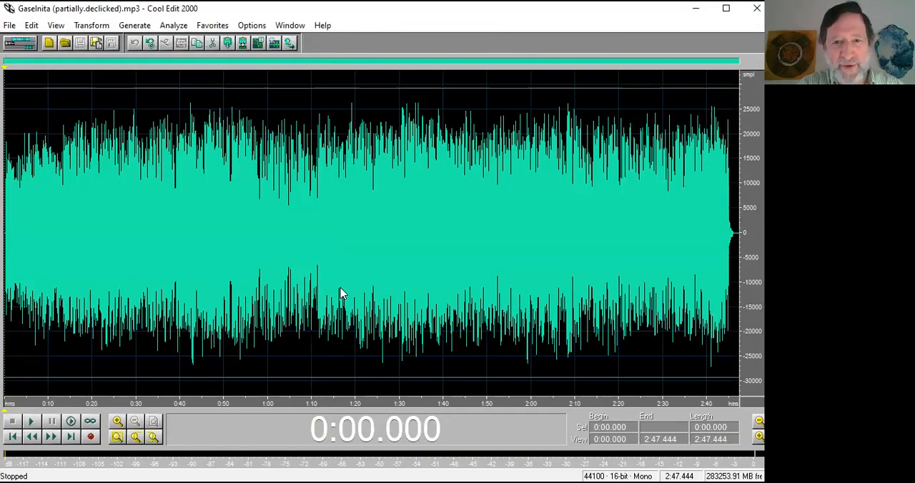
Place the cursor at 1:12.243 and open the recent file Kiskanasztanc(Swineherder's Dance)(orig).mp3.
left_click(321, 248)
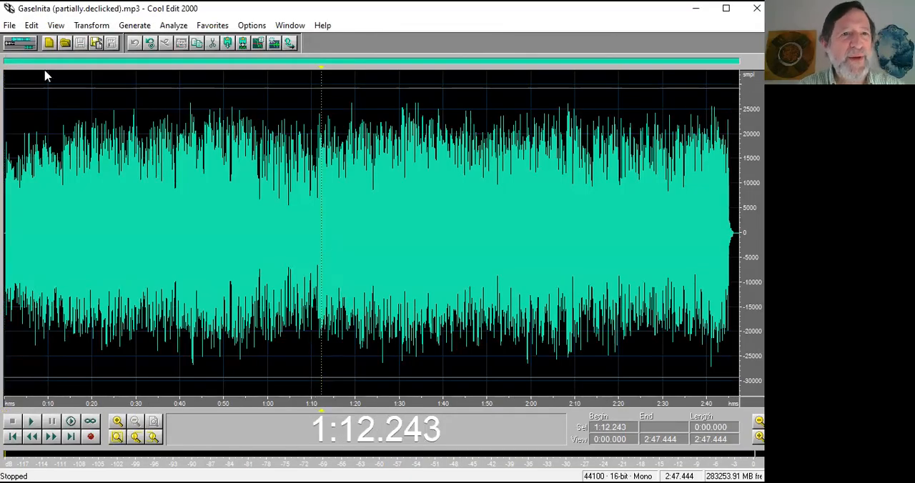
left_click(10, 26)
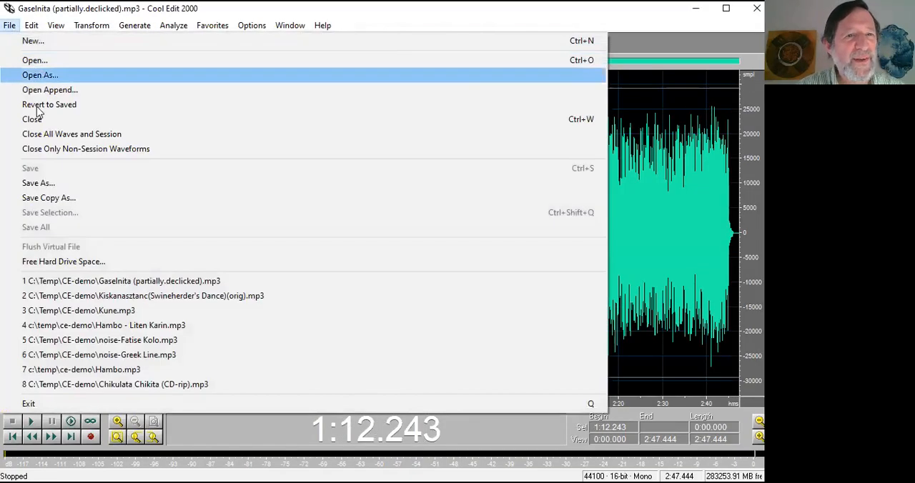
left_click(112, 296)
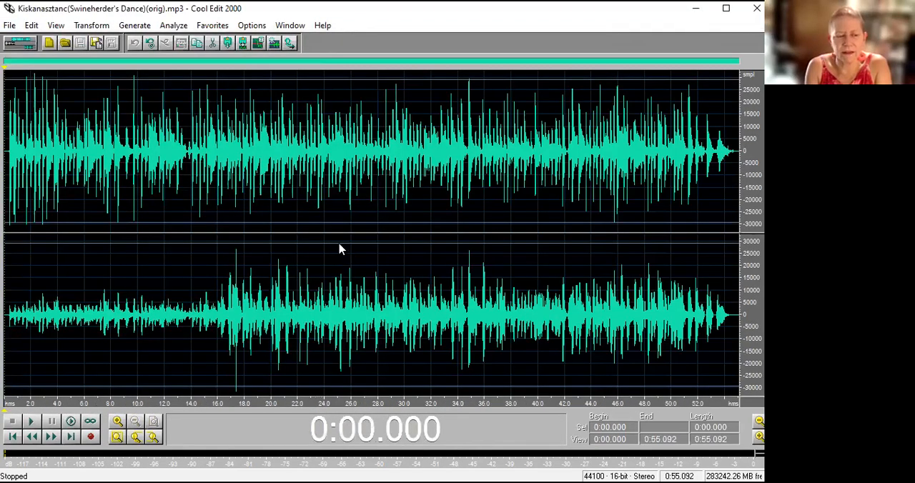
Select 0:25.128 to 0:29.258 and compare the Channel Mixer presets Vocal Cut, Swap Channels, LR to Mid-Side and Full Mix without applying any.
left_click_drag(339, 249, 403, 233)
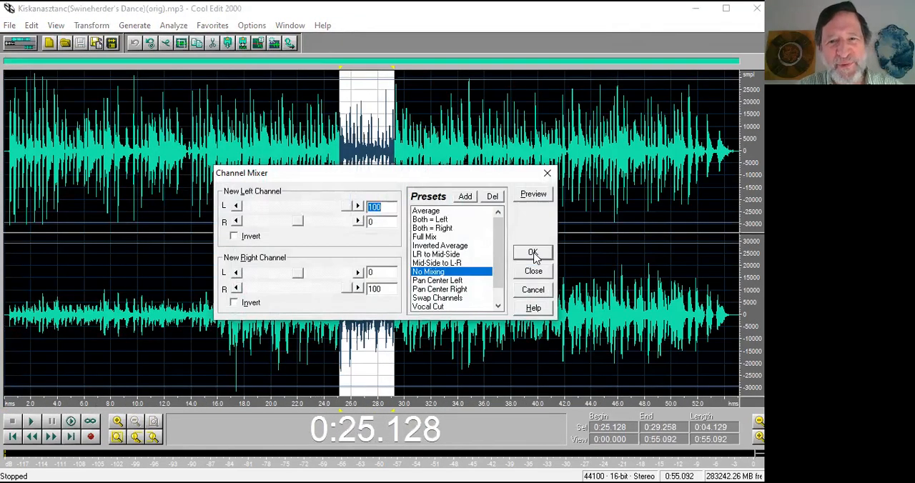
left_click(451, 308)
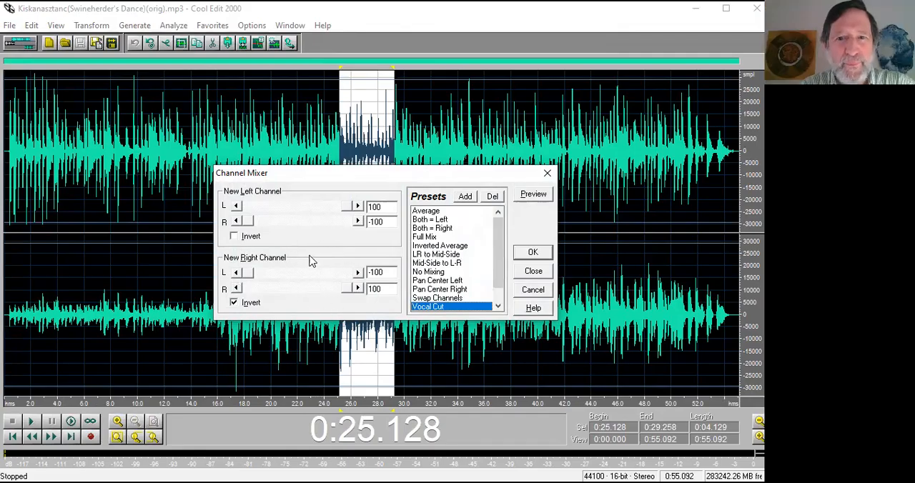
left_click(427, 298)
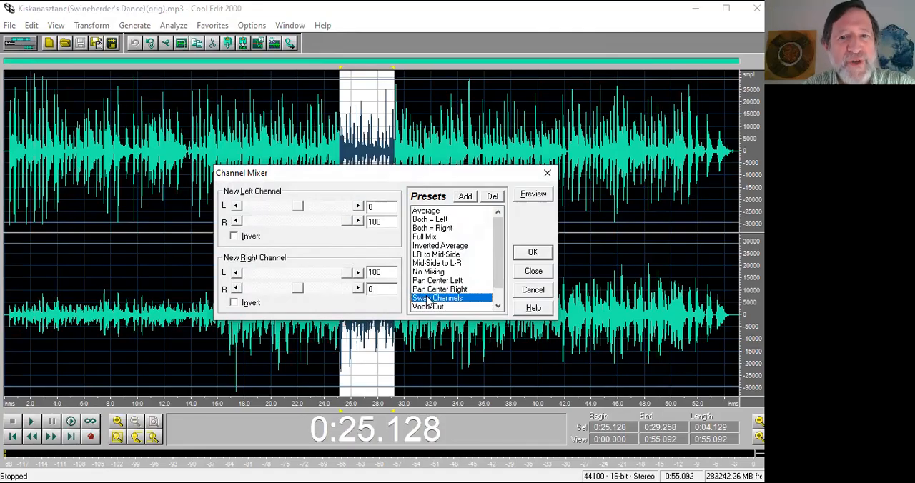
left_click(434, 272)
left_click(436, 257)
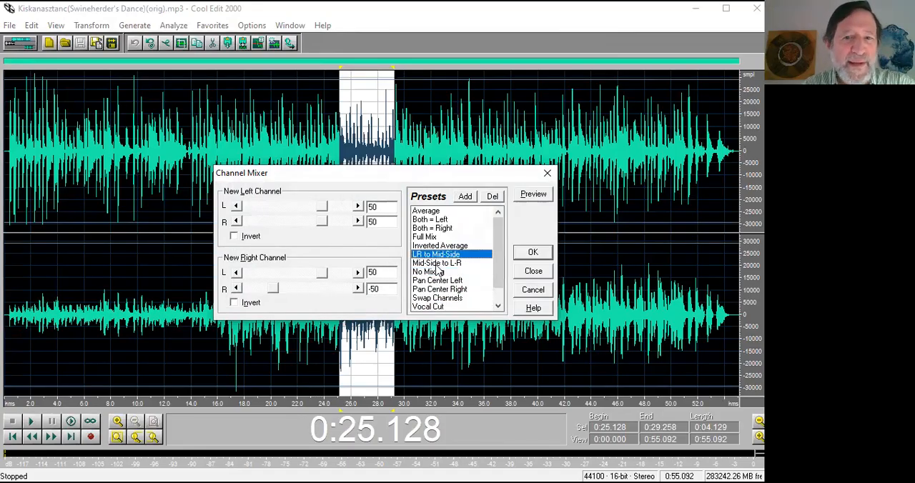
left_click(430, 238)
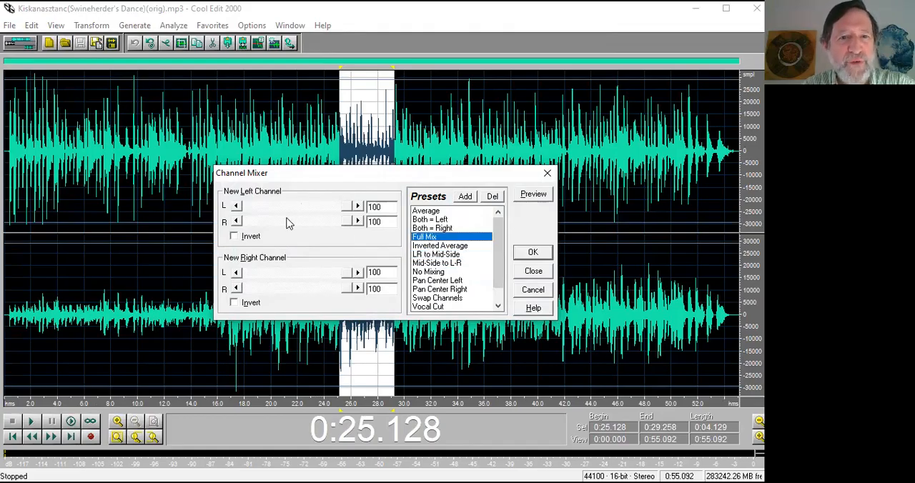
left_click(448, 307)
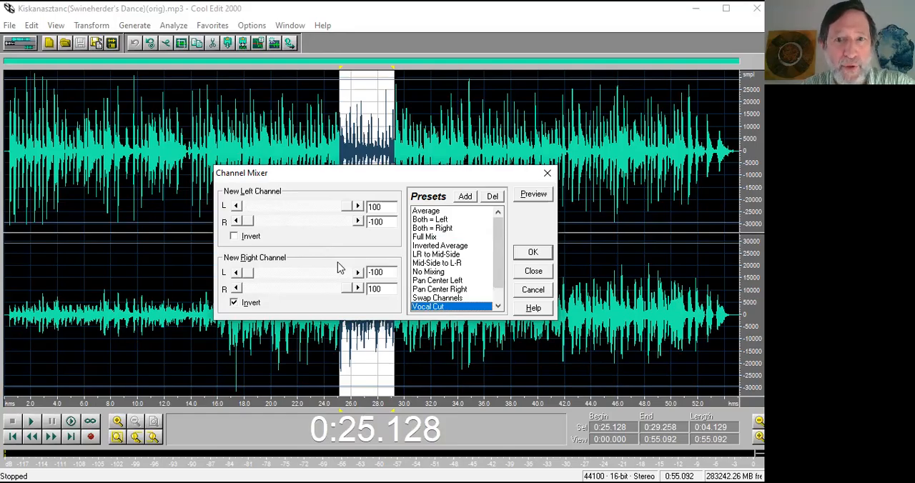
left_click(547, 173)
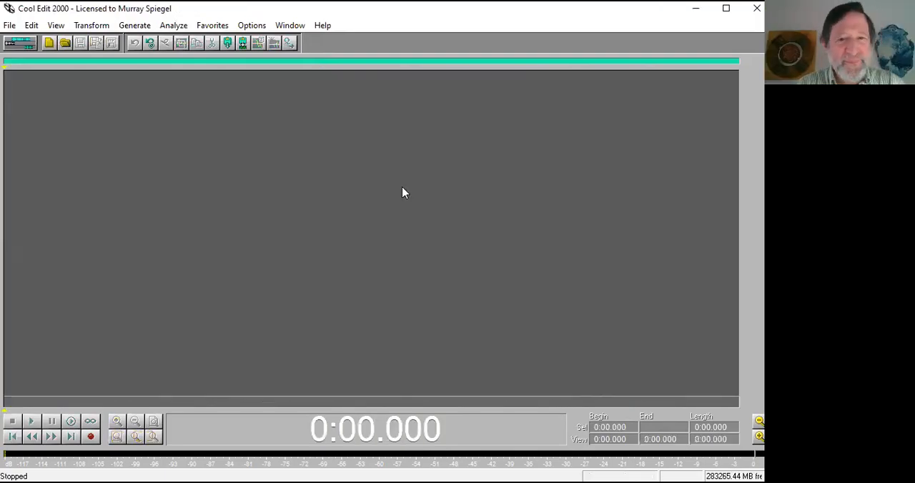
Check the typical fixes on the PowerPoint overview slide, return to Cool Edit 2000 and open Dospatsko (orig).mp3 from the CE-demo folder.
key("alt+Tab")
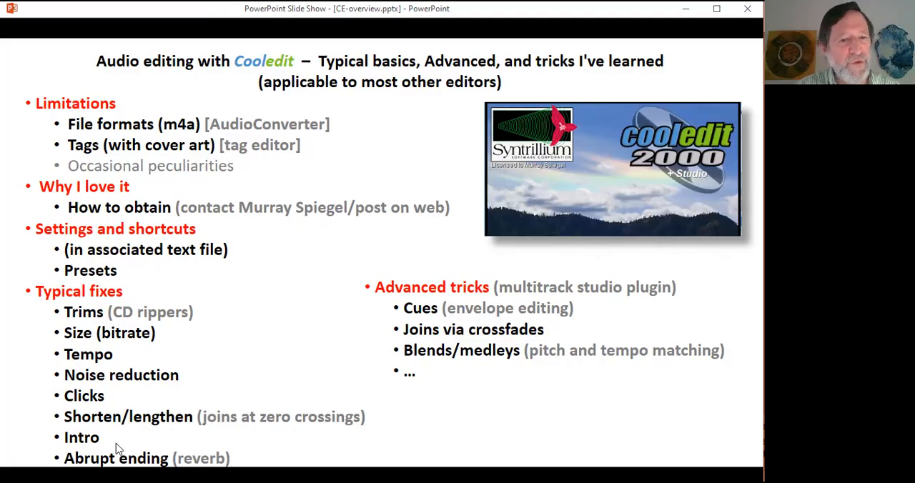
key("alt+Tab")
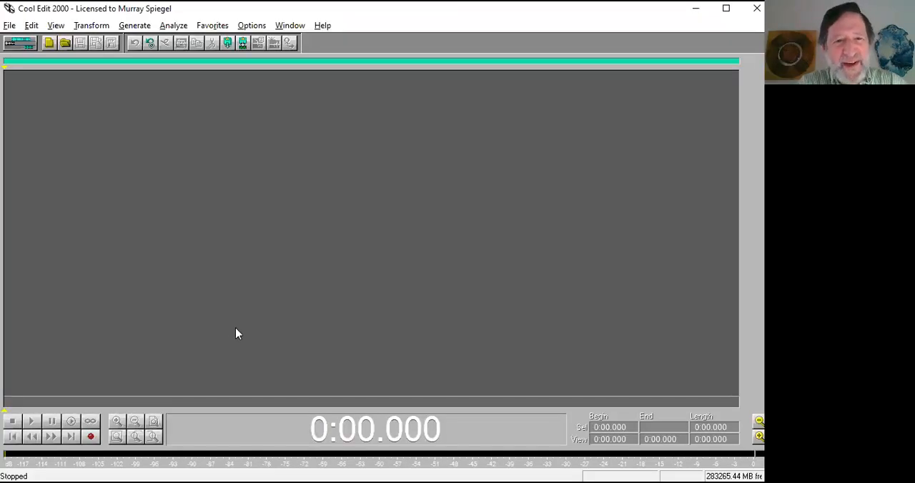
key("ctrl+o")
type("d")
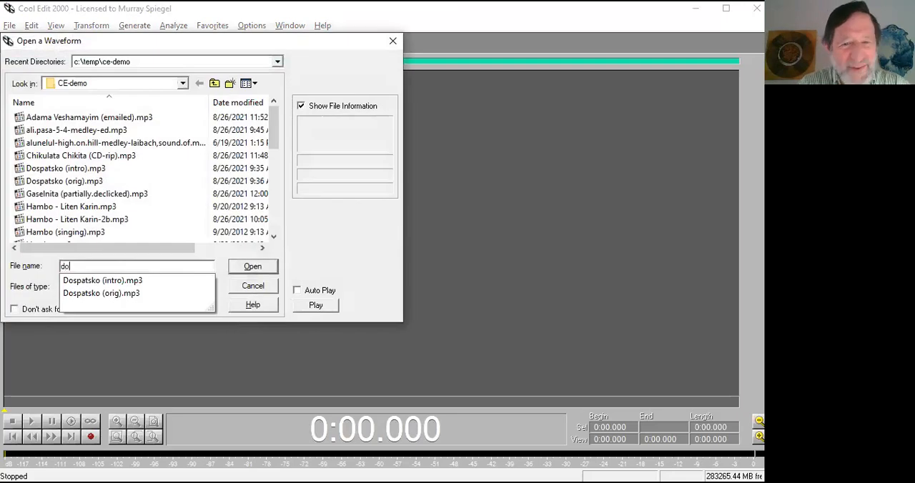
type("o")
key("Down")
key("Down")
key("Return")
key("Return")
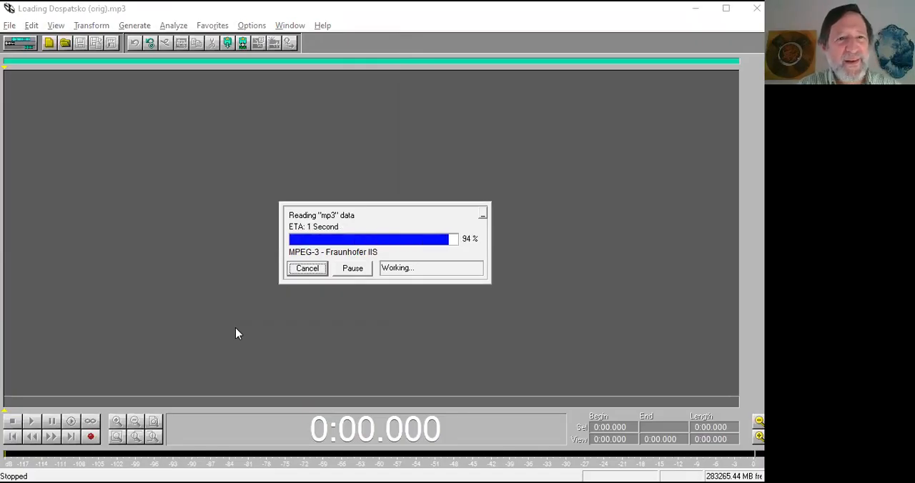
Play the tune's opening and place the cursor at 0:00.310, where the music starts.
key("space")
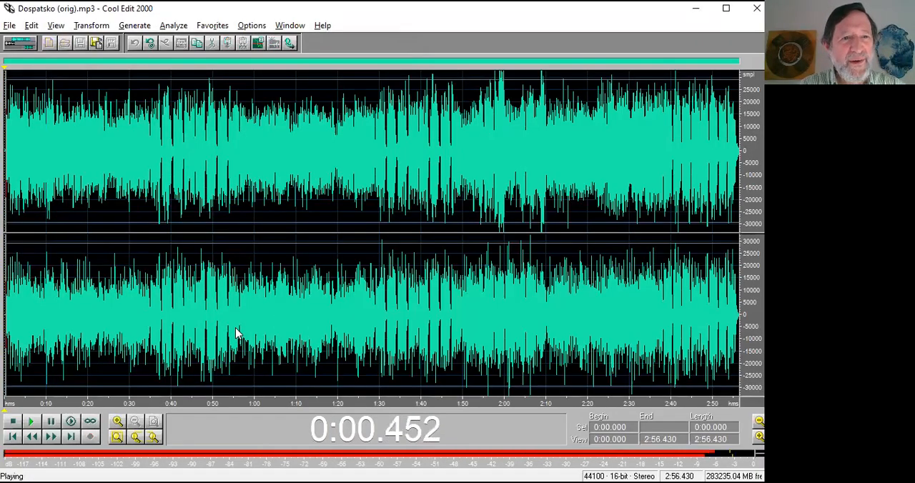
key("space")
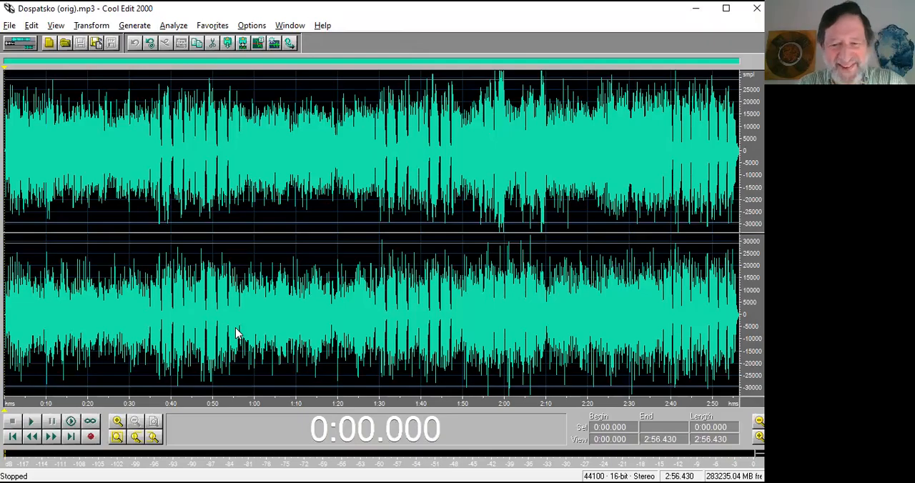
scroll(237, 332, "up", 6)
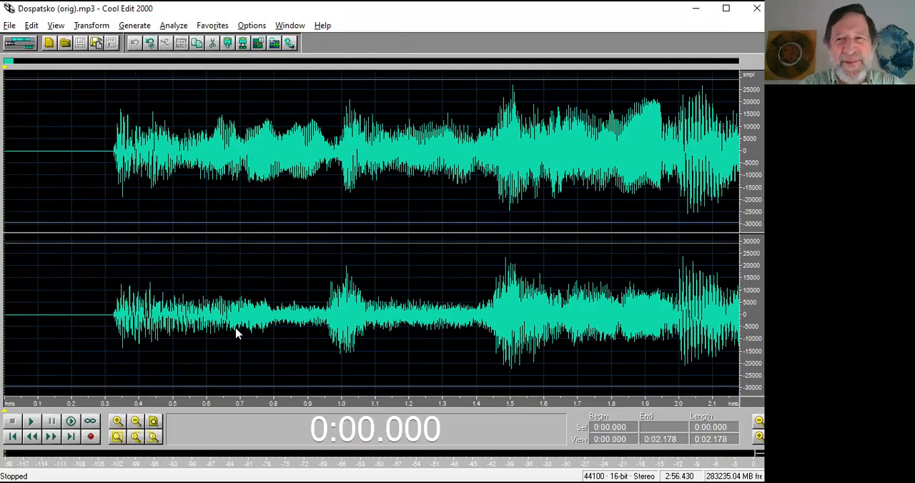
scroll(237, 333, "down", 2)
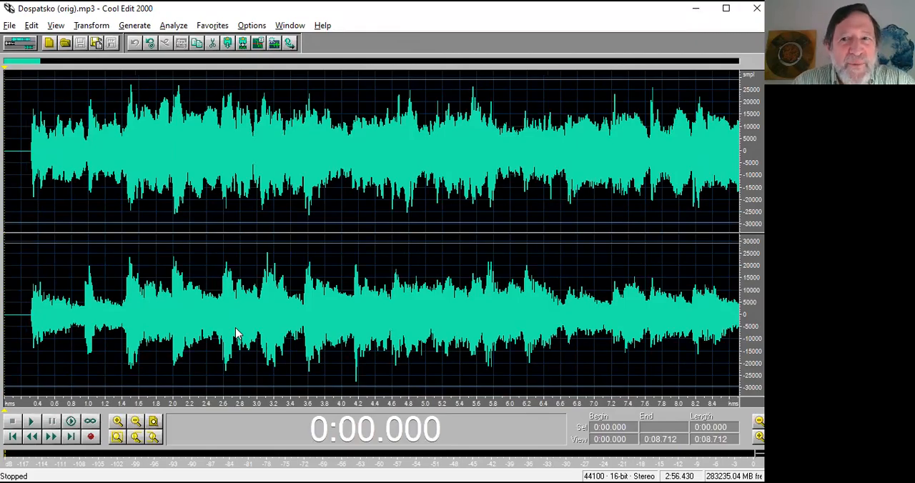
left_click(31, 171)
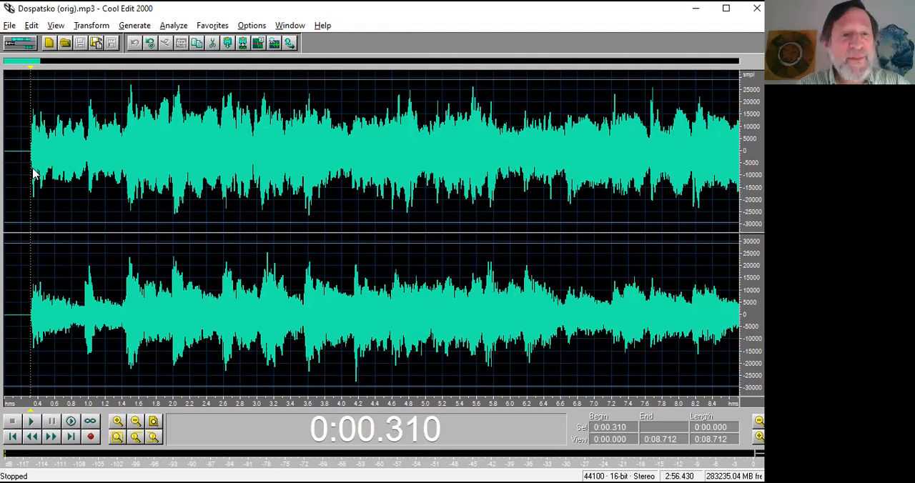
scroll(32, 173, "down", 1)
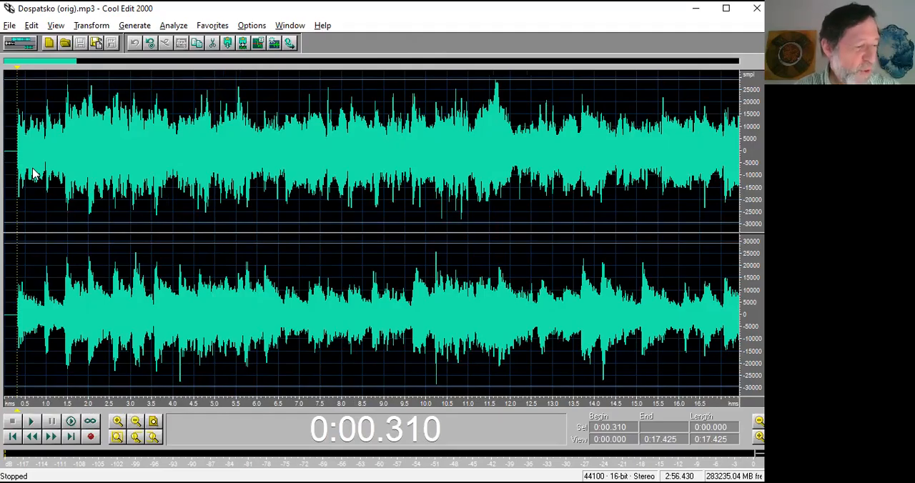
Examine the tune's repeated phrases by selecting 0:53.645 to 1:36.331 and 0:43.196 to 0:53.135.
scroll(32, 173, "down", 2)
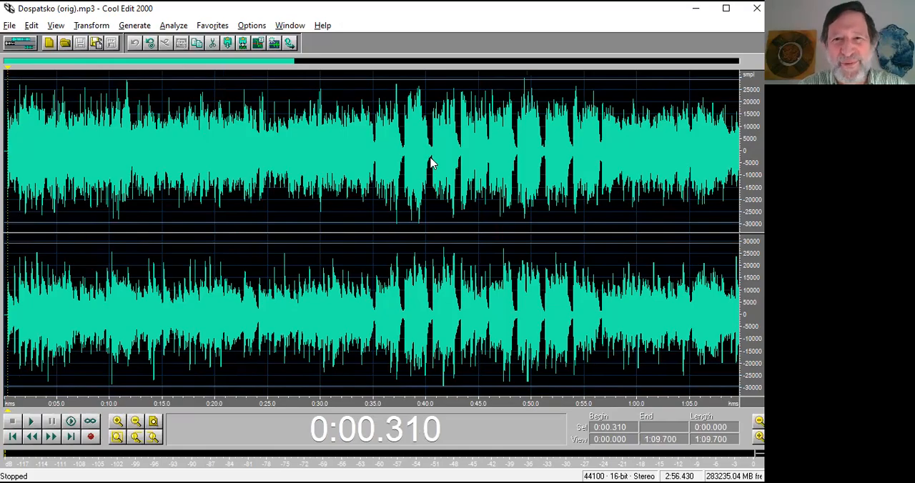
scroll(431, 159, "down", 1)
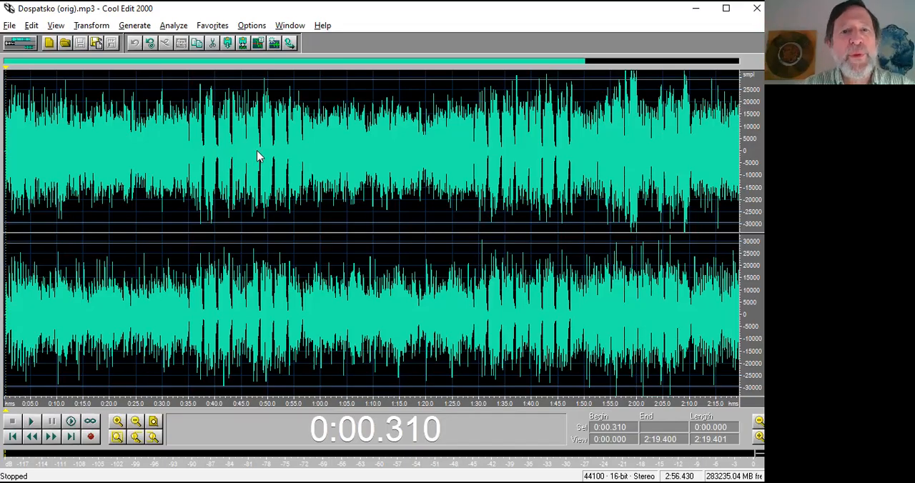
left_click_drag(5, 143, 512, 163)
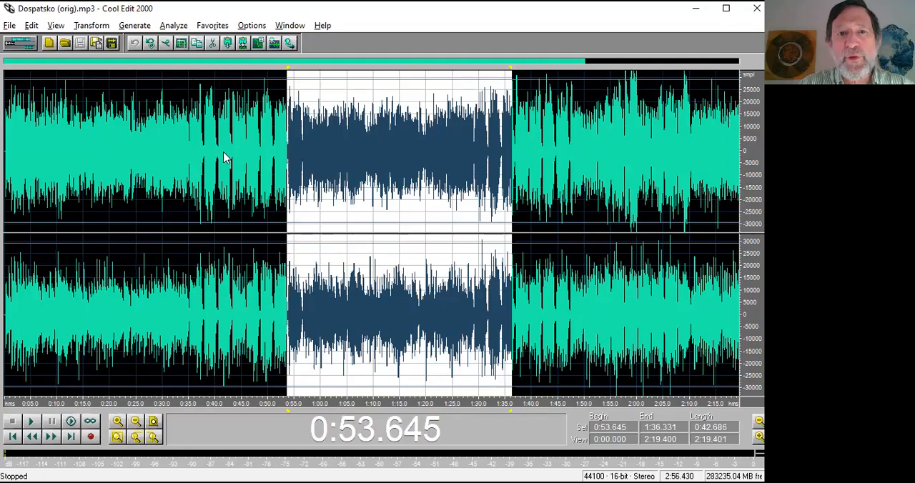
left_click_drag(283, 161, 232, 162)
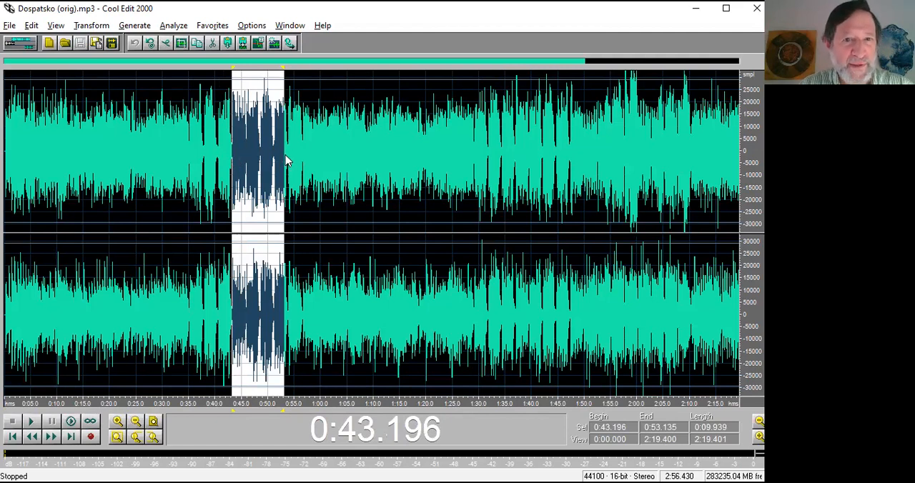
Play the tune from 0:38.099 and add a cue marker at 0:51.345 during playback.
left_click(205, 148)
key("space")
key("space")
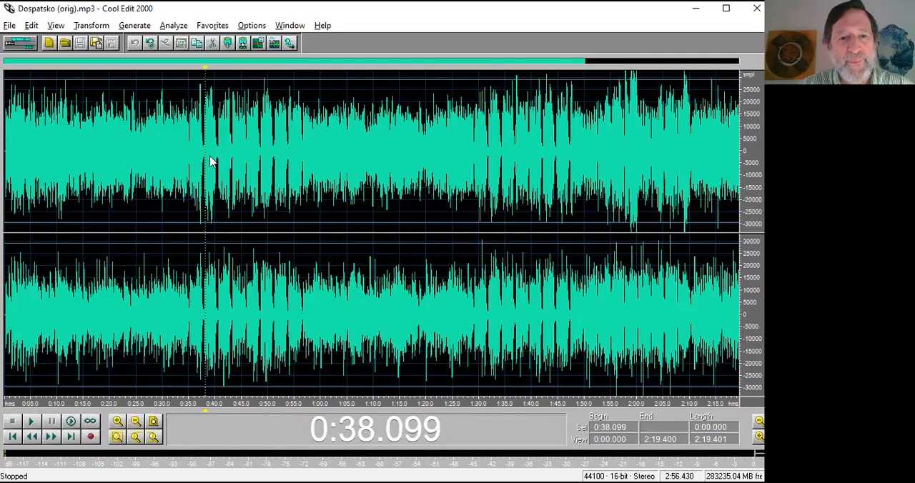
key("space")
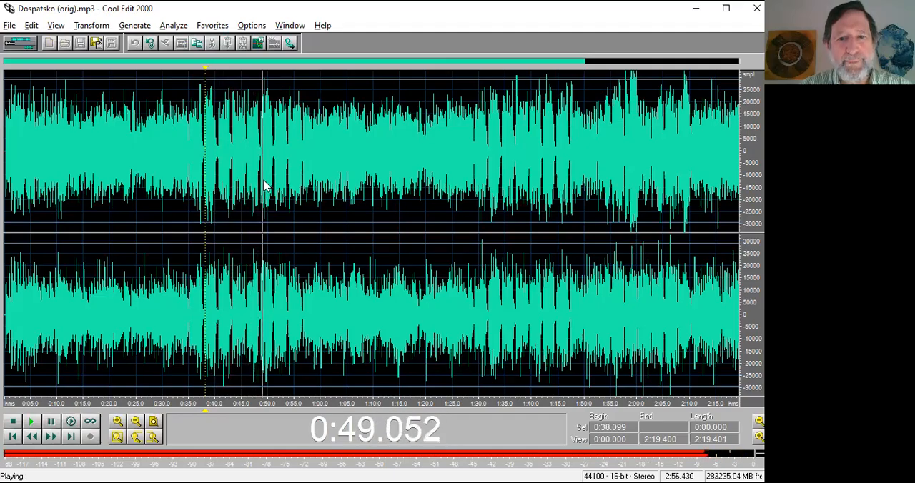
key("F8")
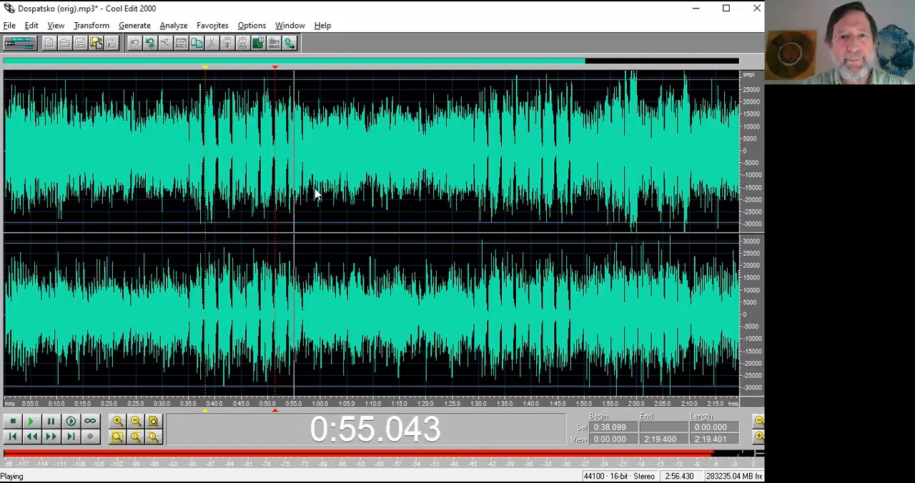
key("space")
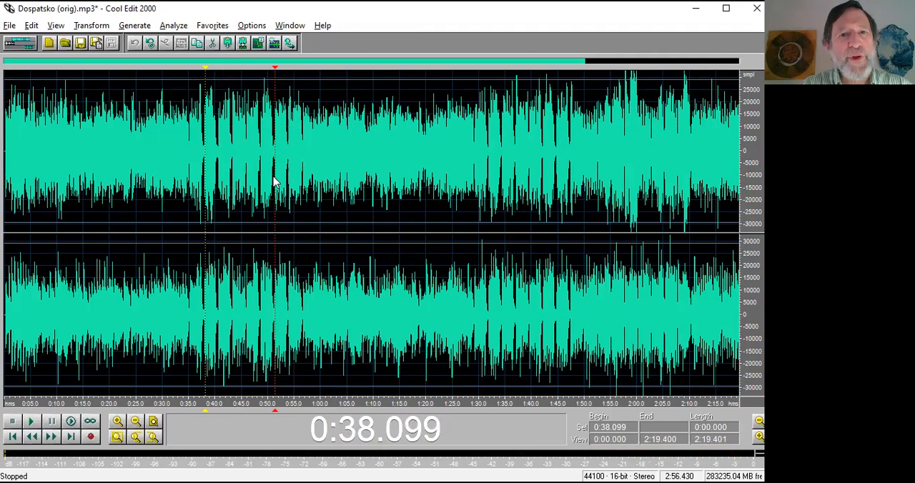
Play the tune from 0:43.323 and add an earlier cue marker at about 0:46.0 during playback.
left_click(275, 182)
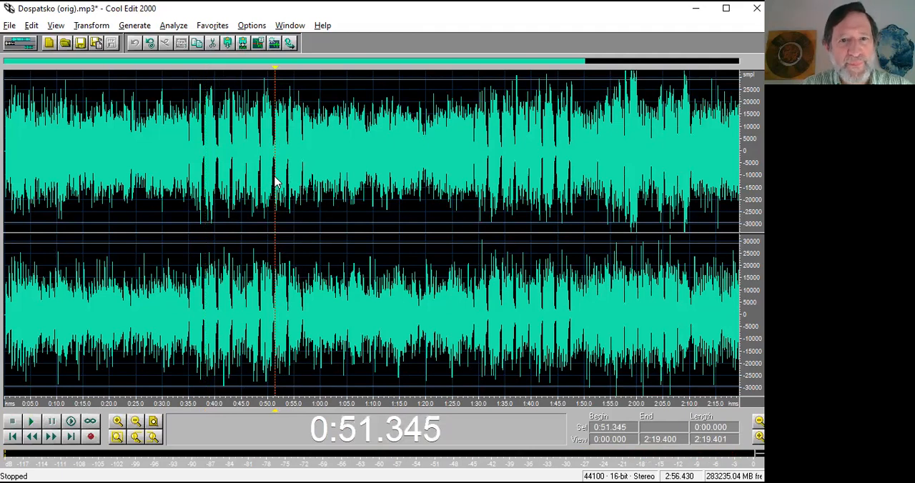
left_click(233, 173)
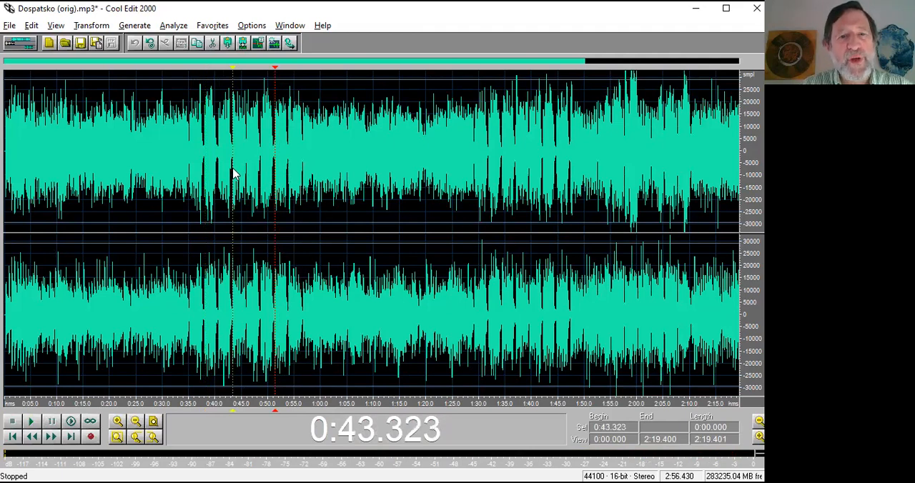
key("space")
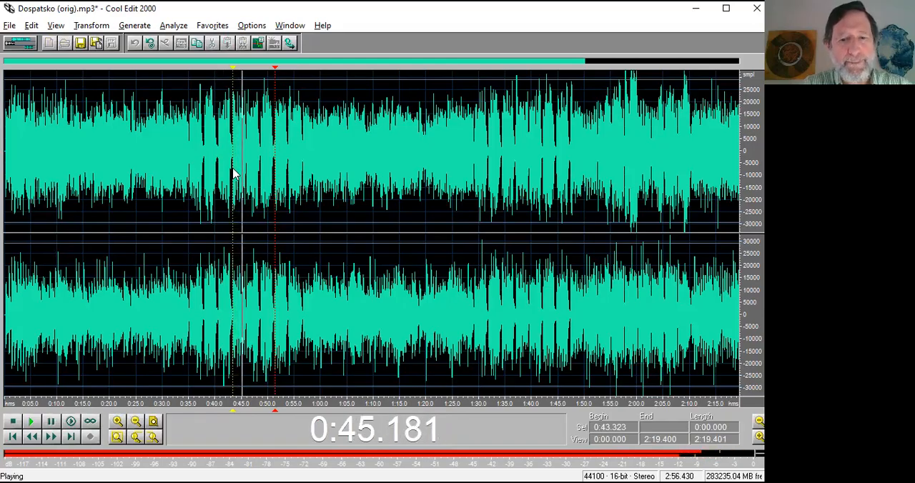
key("space")
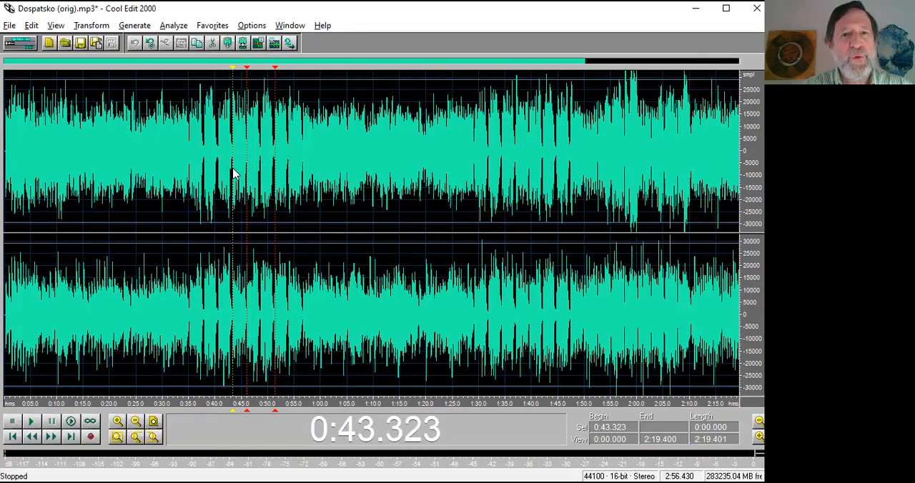
Play the tune from the cue marker at 0:51.345 and pause playback at 0:58.584.
left_click(275, 173)
key("space")
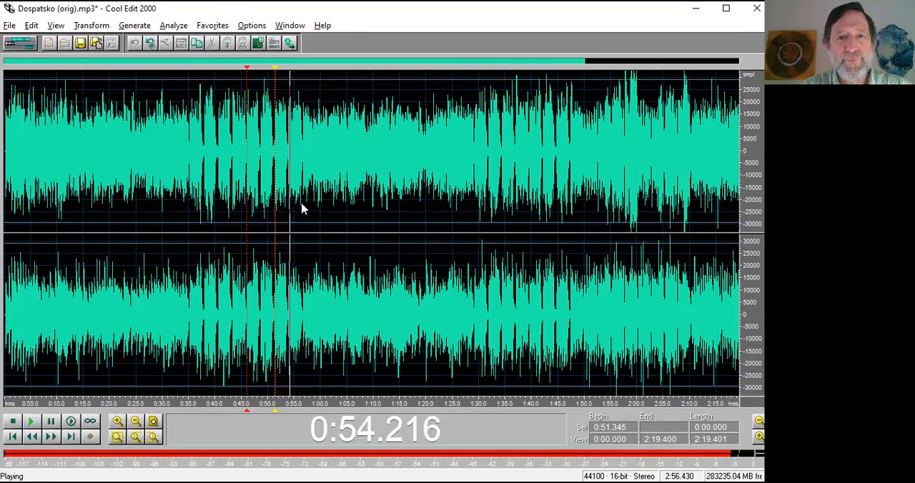
left_click(51, 424)
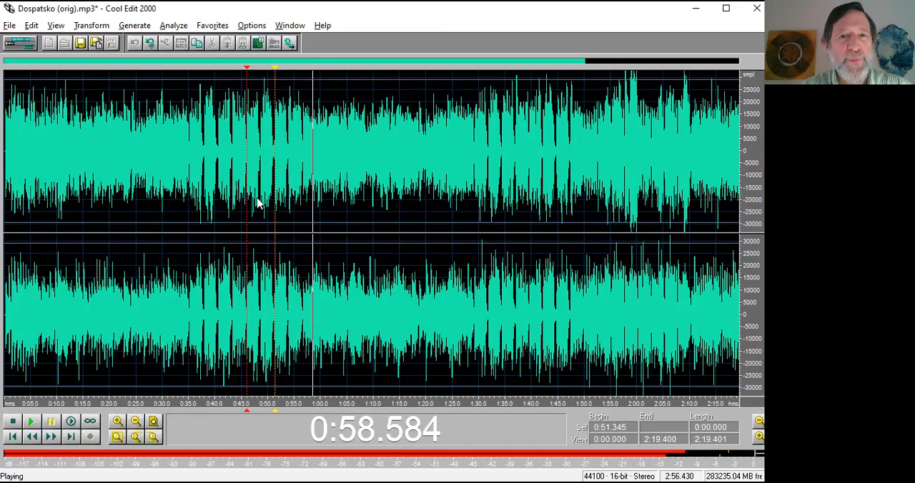
Measure the passages from each cue marker to the phrase end by selecting 0:51.345 to 0:56.575 and 0:45.992 to 0:56.448.
left_click(303, 167)
left_click_drag(303, 167, 275, 170)
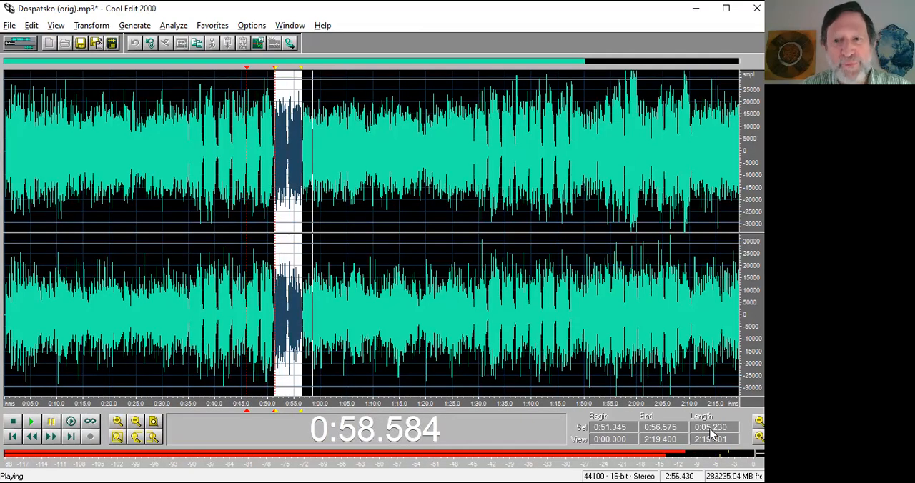
left_click_drag(302, 168, 247, 168)
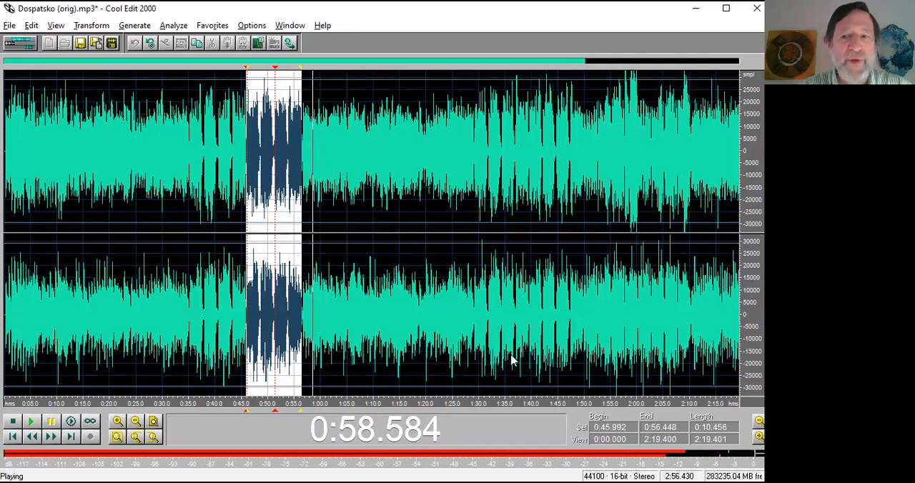
Examine the phrase onset around the cue marker near 0:46.0, testing cursor positions at 0:46.025 and 0:46.031.
left_click(246, 177)
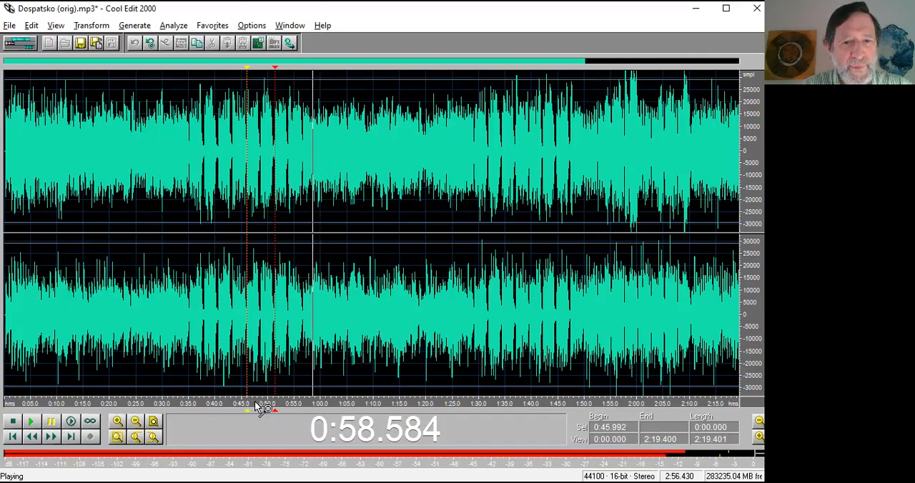
left_click_drag(255, 403, 236, 400)
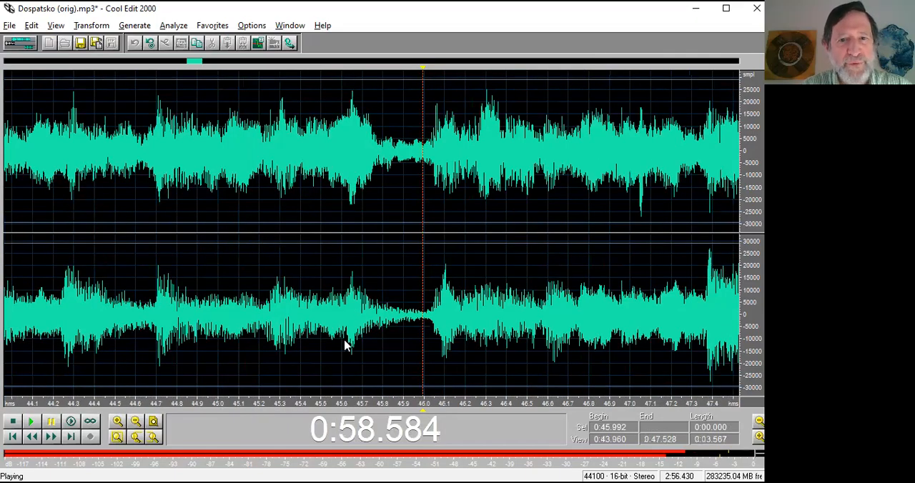
left_click(431, 317)
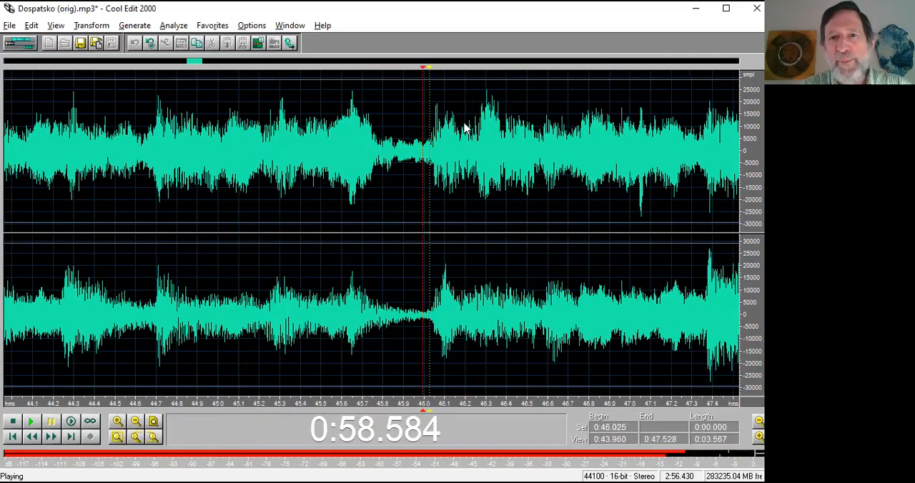
left_click(431, 326)
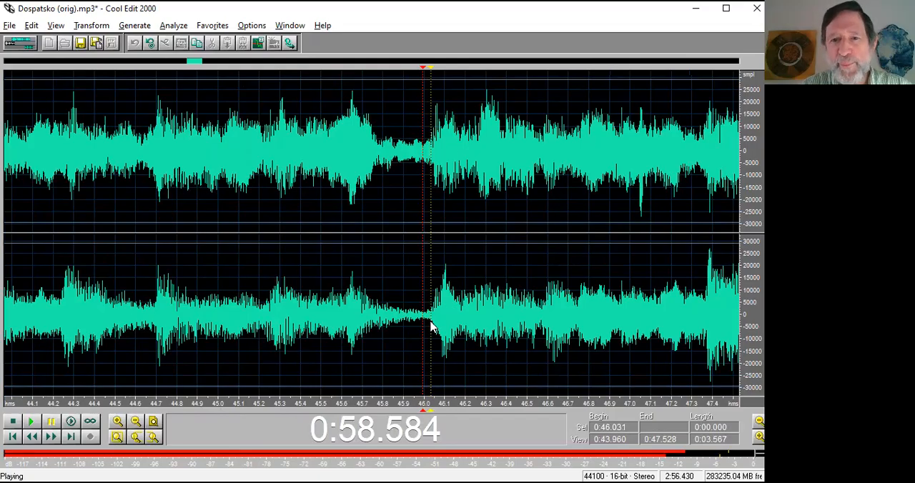
key("space")
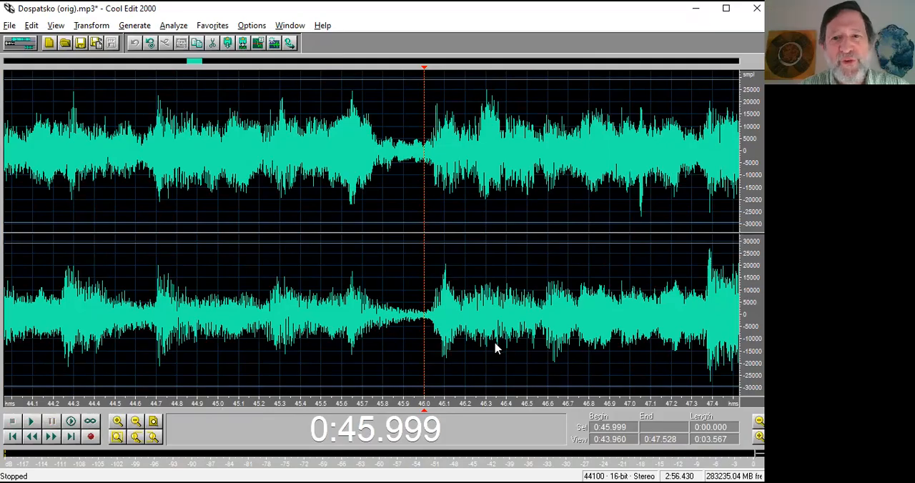
Play the tune twice in short bursts from 0:45.999 to check the phrase start.
scroll(495, 345, "down", 1)
key("space")
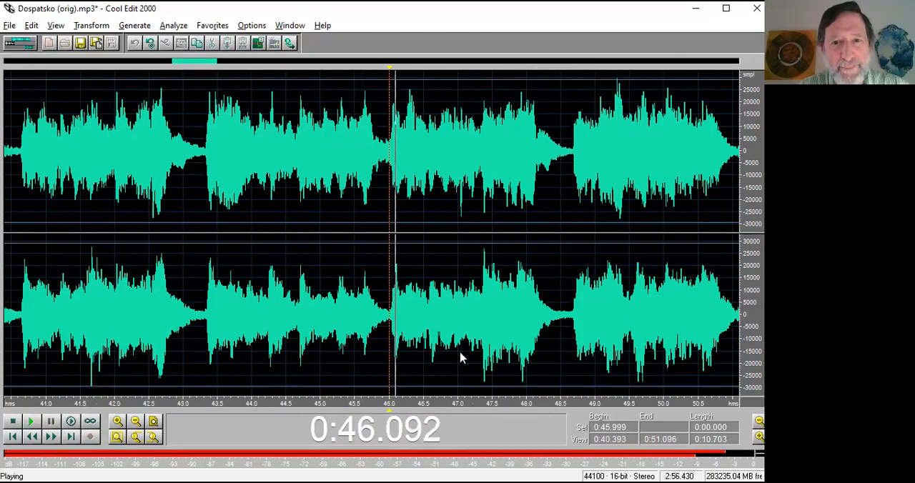
key("space")
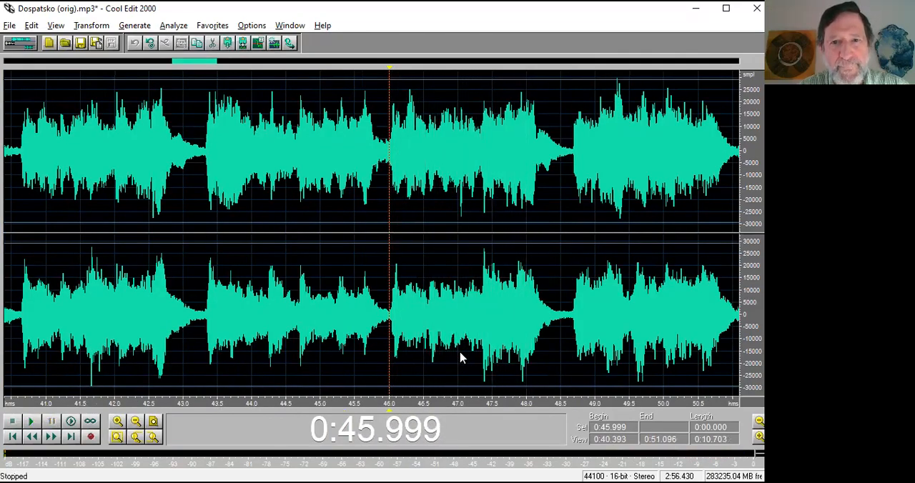
key("space")
key("space")
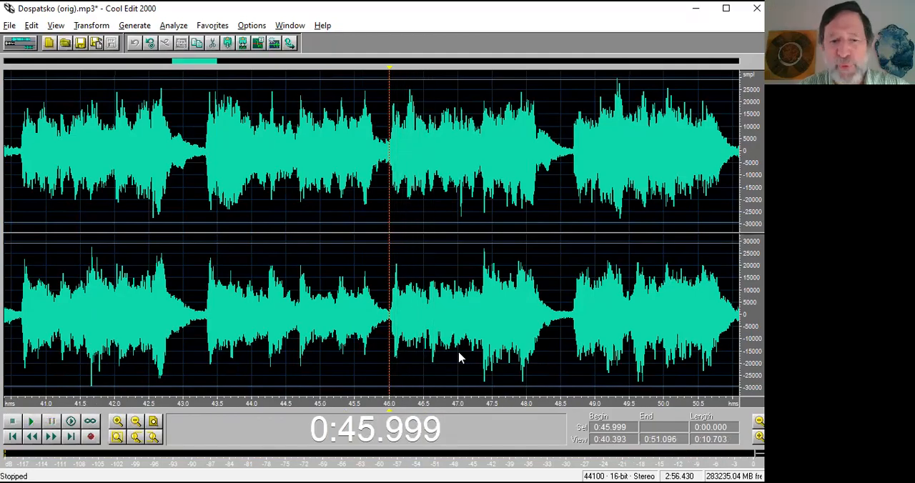
Play short passages from the dip at about 0:56.7 and from 0:53.024 to locate the phrase end.
scroll(460, 358, "down", 1)
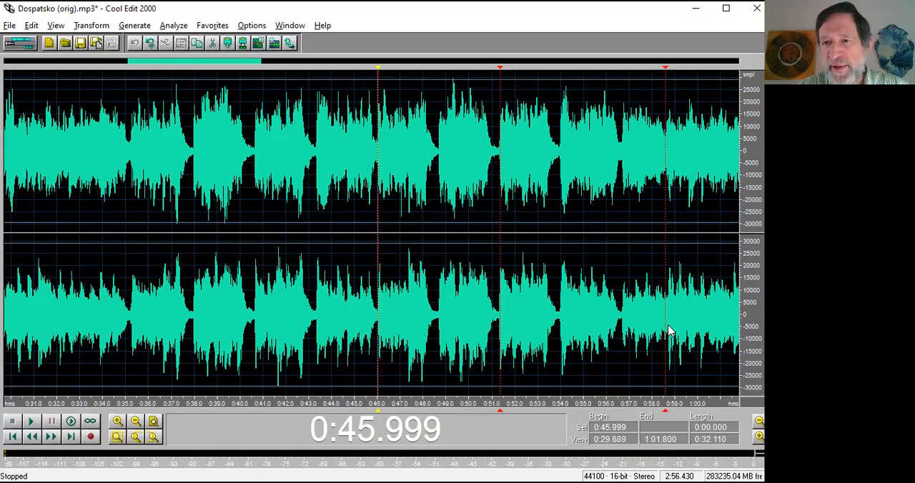
left_click_drag(668, 403, 527, 403)
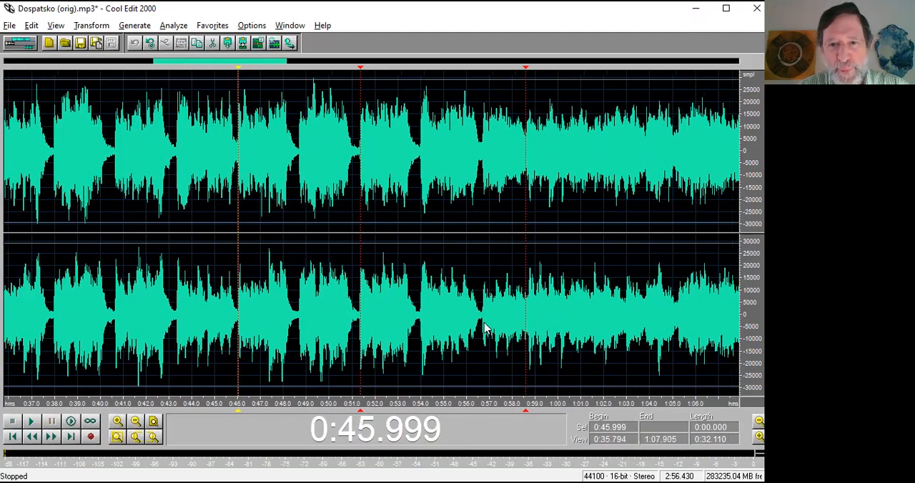
left_click(484, 329)
key("space")
key("space")
left_click(398, 331)
key("space")
key("space")
Delete the cue marker at about 0:58.6 from the tune.
right_click(526, 410)
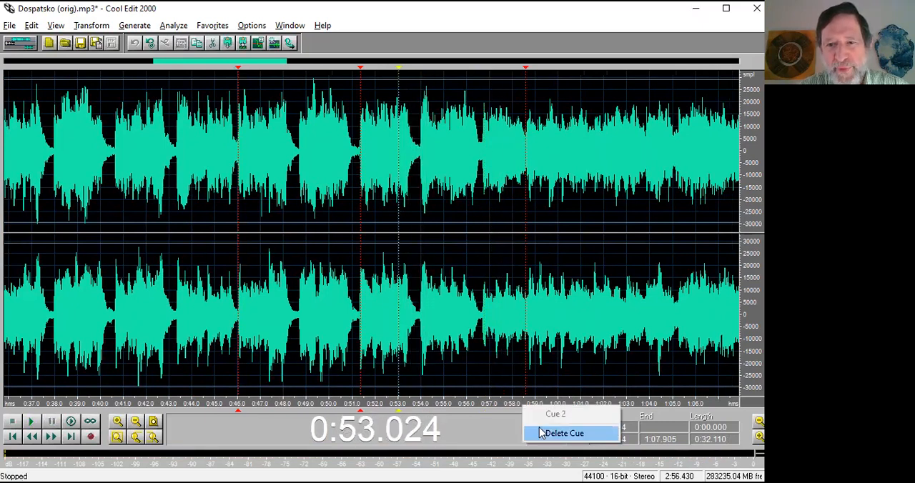
left_click(549, 433)
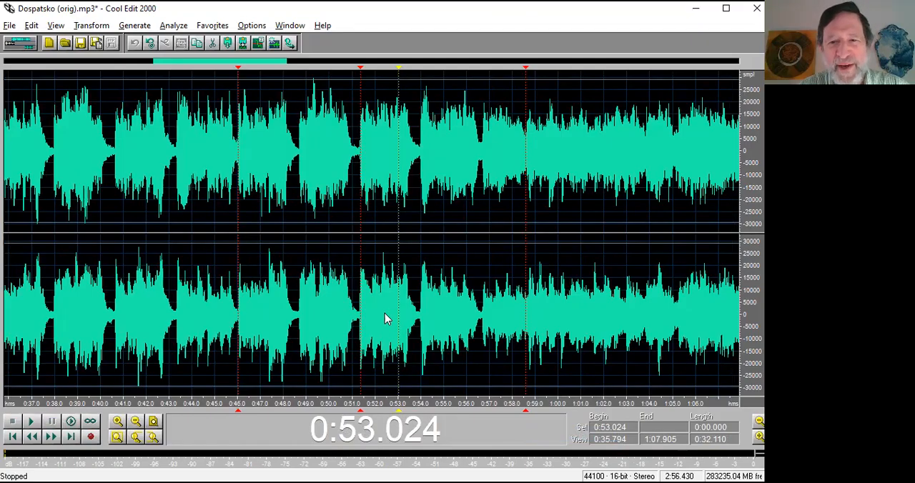
left_click(597, 351)
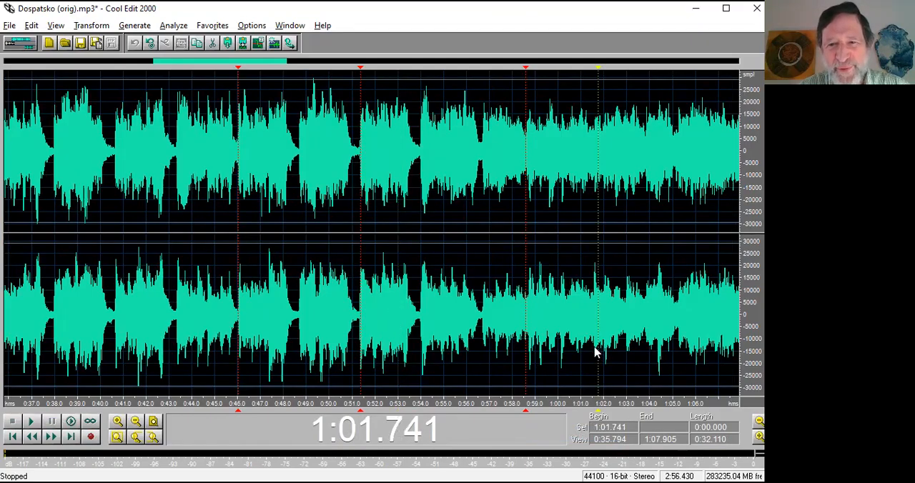
right_click(525, 409)
left_click(533, 432)
left_click(439, 329)
key("space")
Play the tune from 0:55.196 and place a cue marker at the phrase end at 0:56.693.
key("space")
right_click(526, 410)
left_click(551, 434)
left_click(448, 314)
key("space")
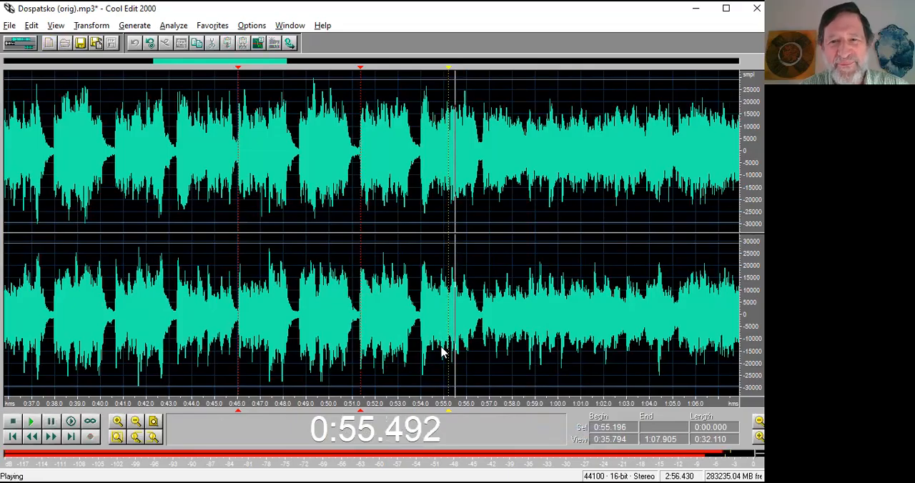
key("space")
left_click(483, 328)
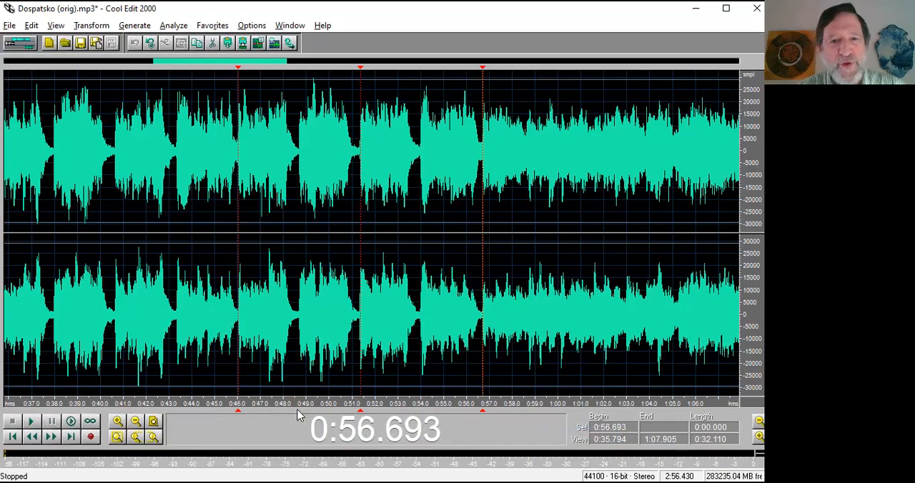
Check the cue marker at 0:45.999 up close against the waveform and play the tune from it.
left_click_drag(249, 401, 216, 401)
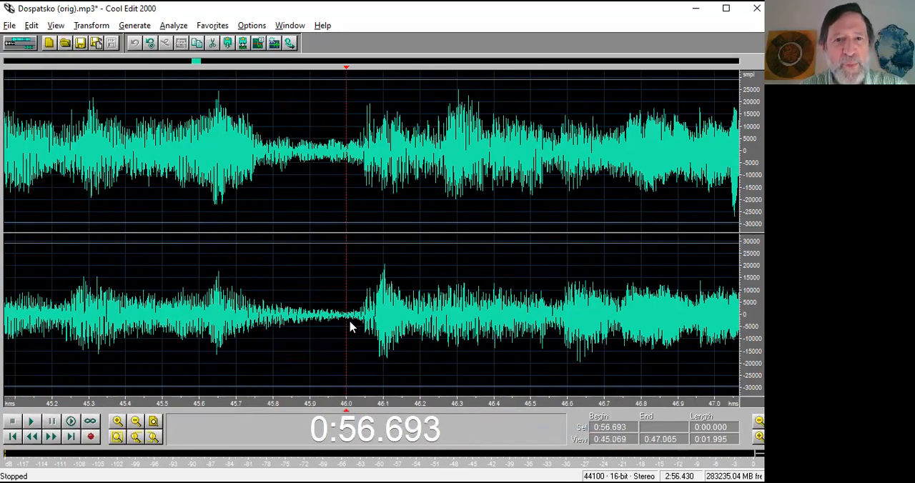
key("space")
key("space")
scroll(353, 359, "down", 2)
scroll(353, 359, "down", 1)
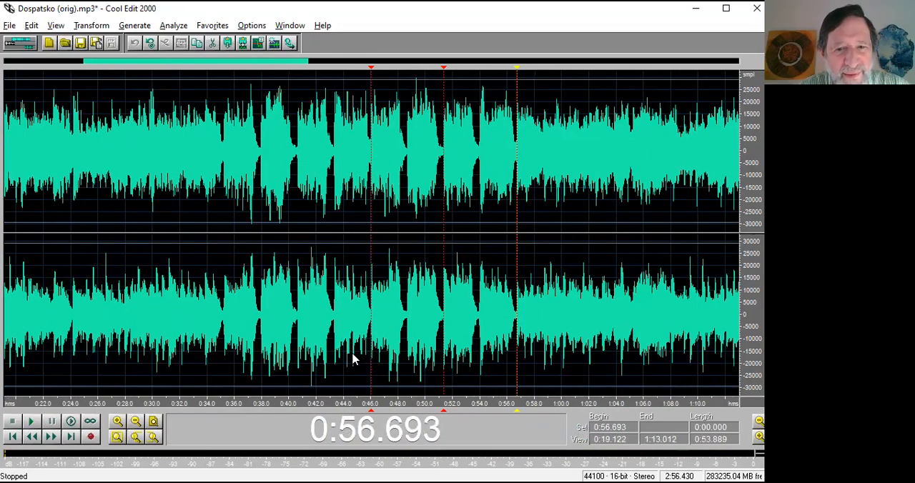
left_click(371, 338)
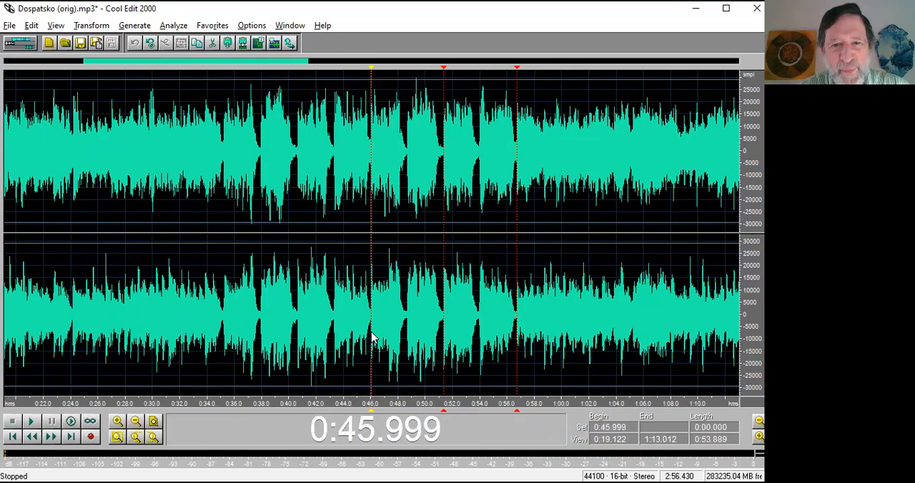
scroll(371, 338, "up", 2)
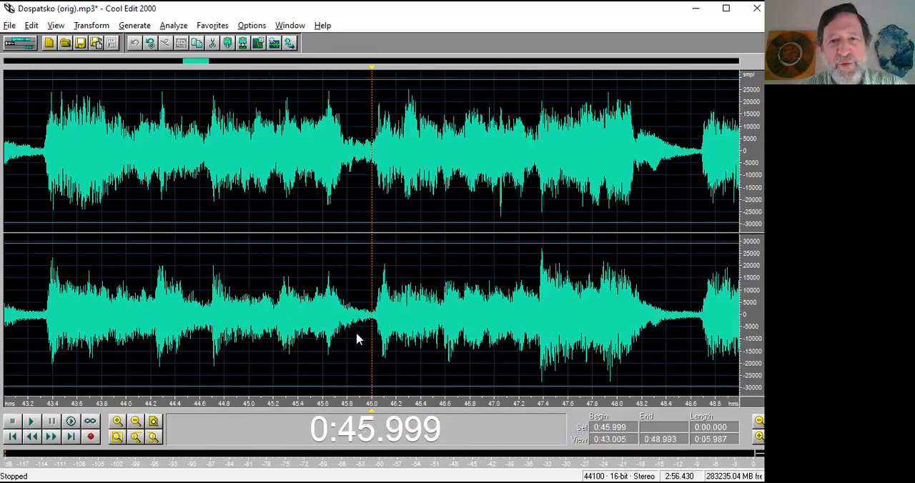
key("space")
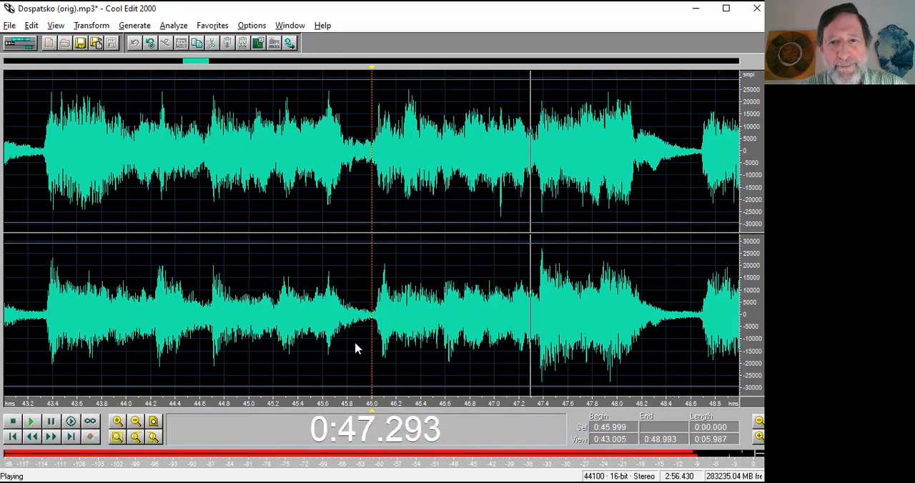
key("space")
Play the tune from the cue marker at 0:56.693 and examine the waveform around it up close.
scroll(356, 348, "down", 2)
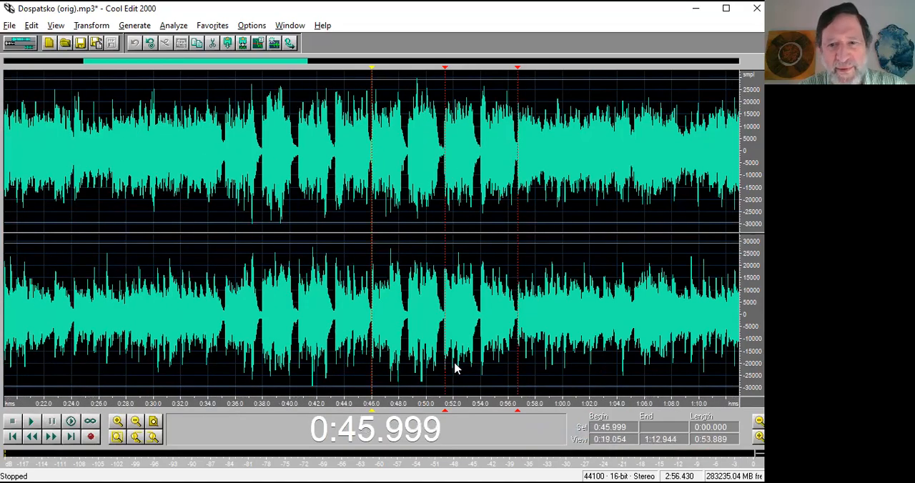
left_click(518, 336)
key("space")
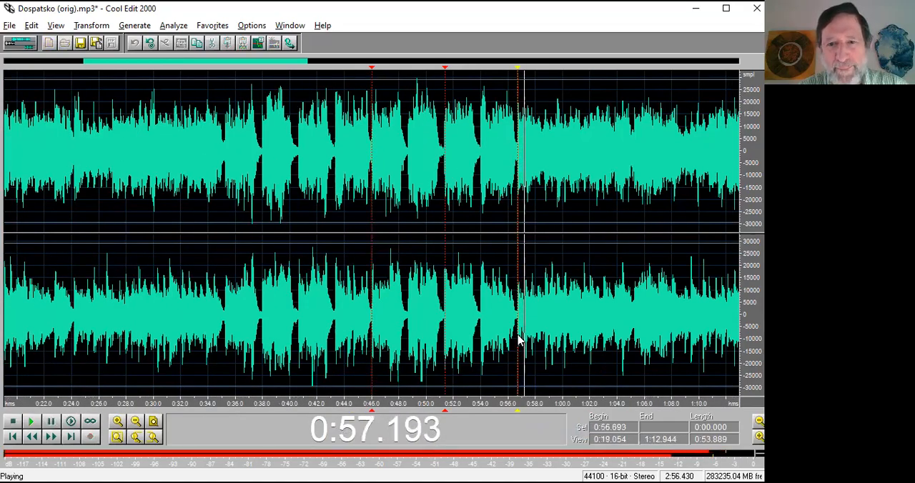
key("space")
scroll(518, 342, "up", 3)
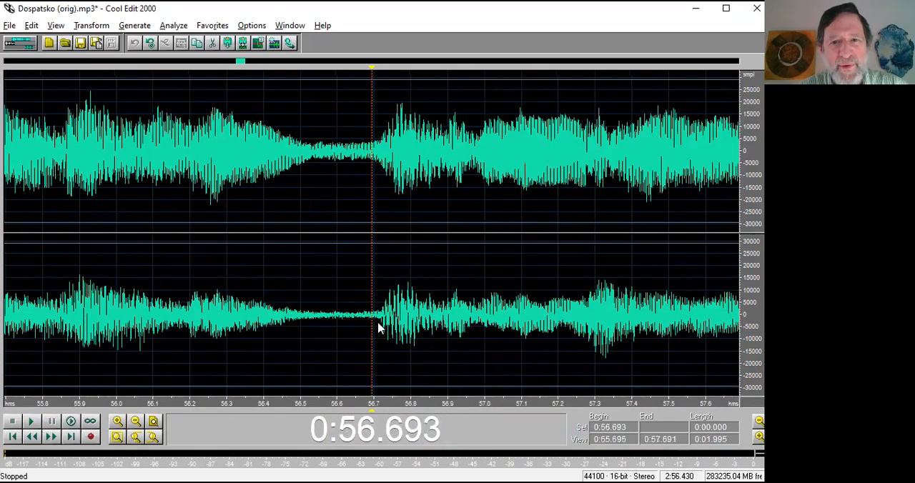
Add a cue marker at 0:56.795, return the cursor to 0:56.693 and delete the added marker.
left_click(409, 321)
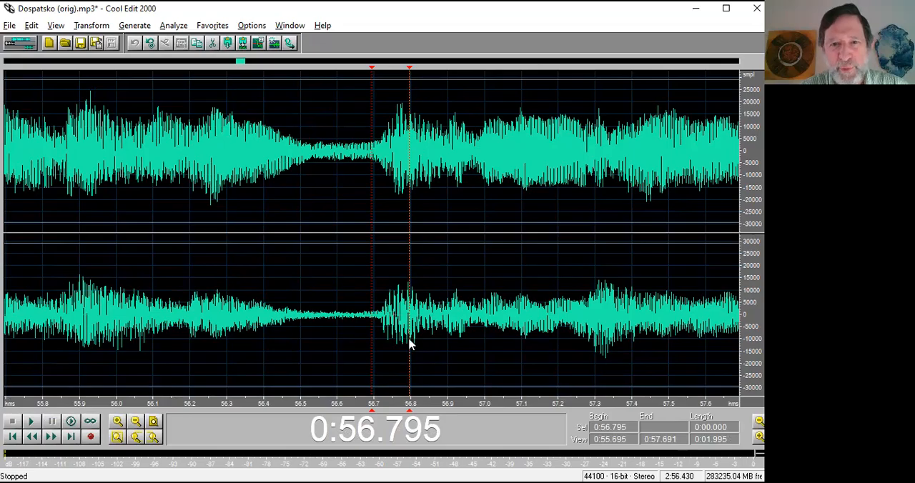
left_click(371, 338)
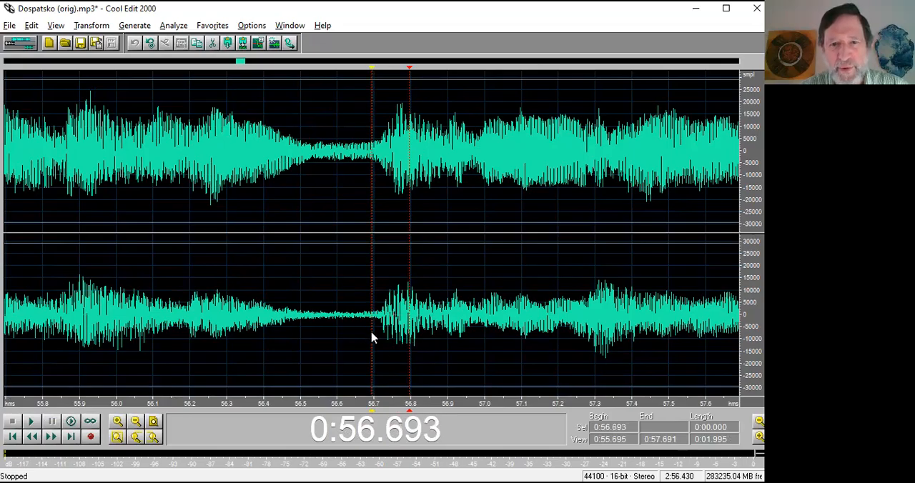
right_click(409, 405)
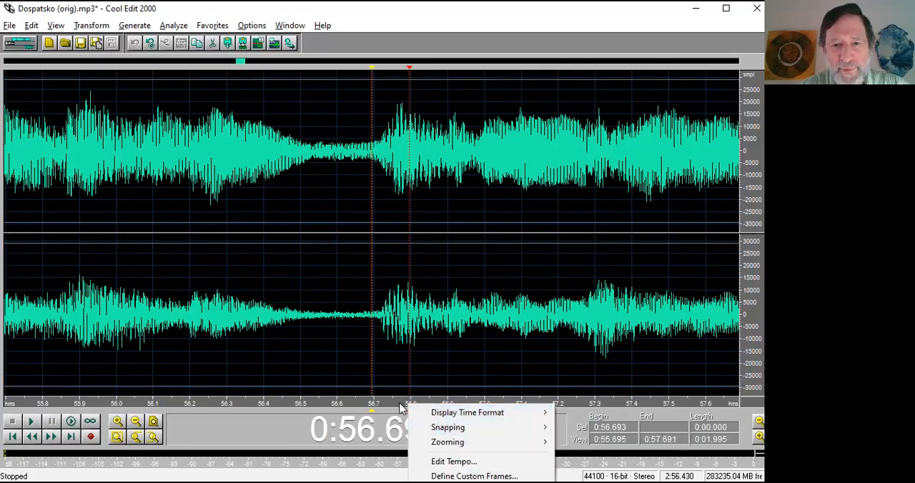
right_click(404, 399)
left_click(390, 409)
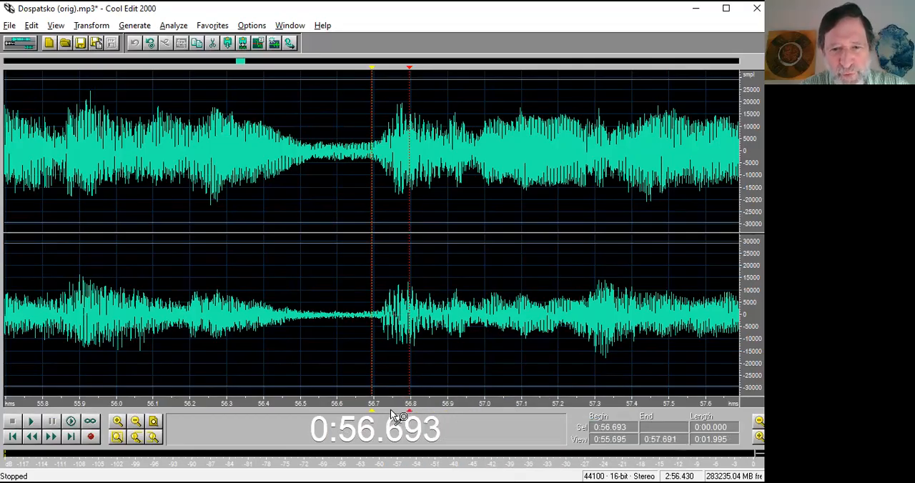
right_click(407, 411)
left_click(443, 437)
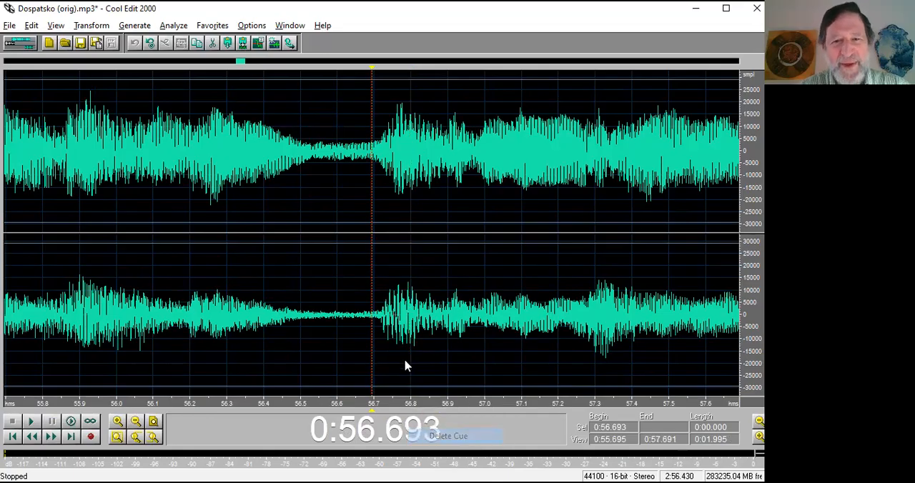
Add a cue marker at 1:02.308, after the existing three markers.
scroll(372, 327, "down", 5)
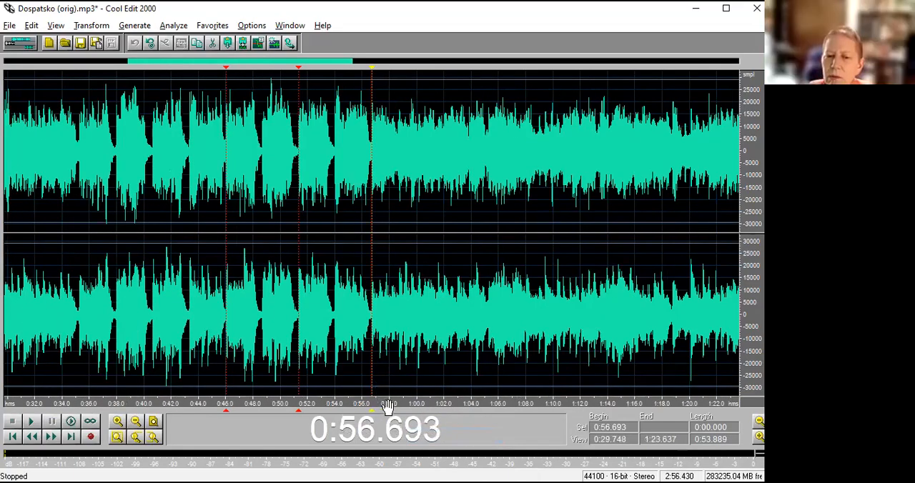
left_click(449, 344)
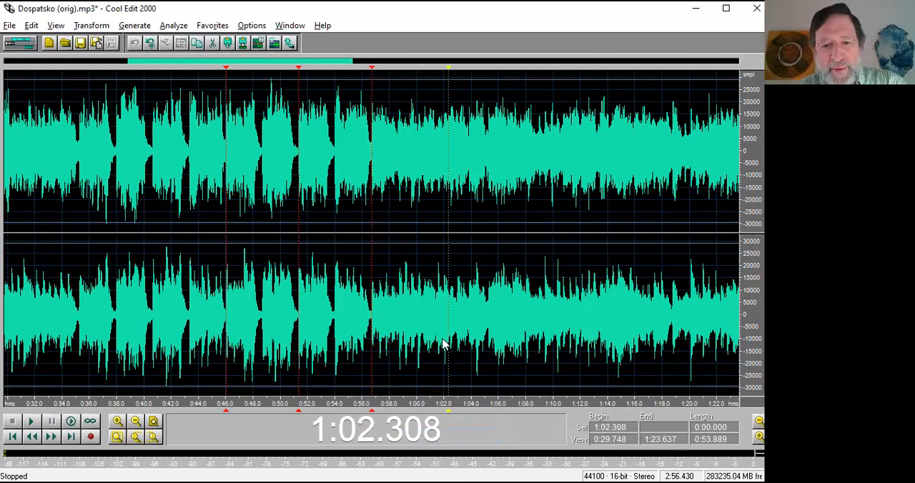
key("F8")
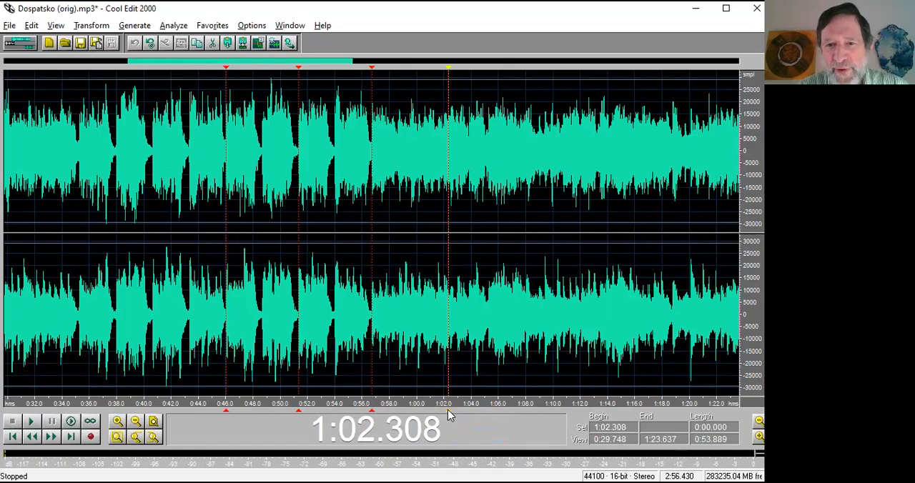
Select the passage from 1:02.850 to 1:04.426 and delete the cue marker at 1:02.308.
left_click_drag(456, 343, 477, 343)
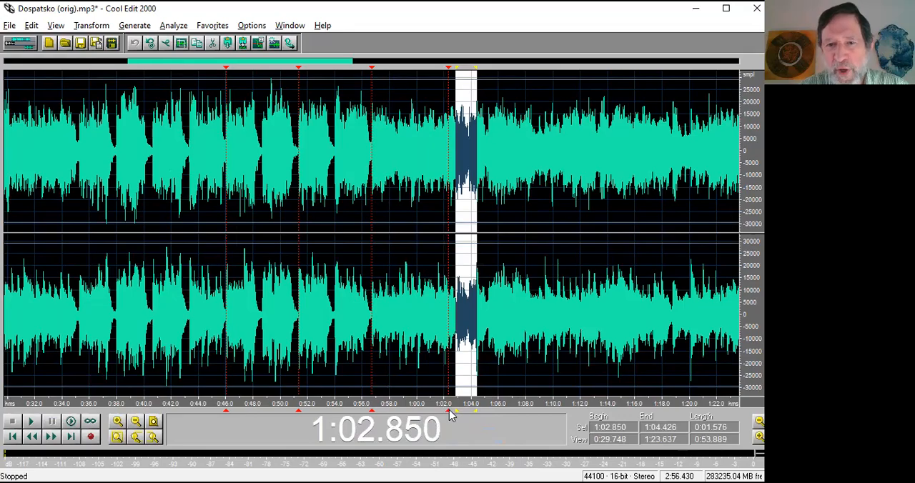
right_click(451, 416)
left_click(484, 433)
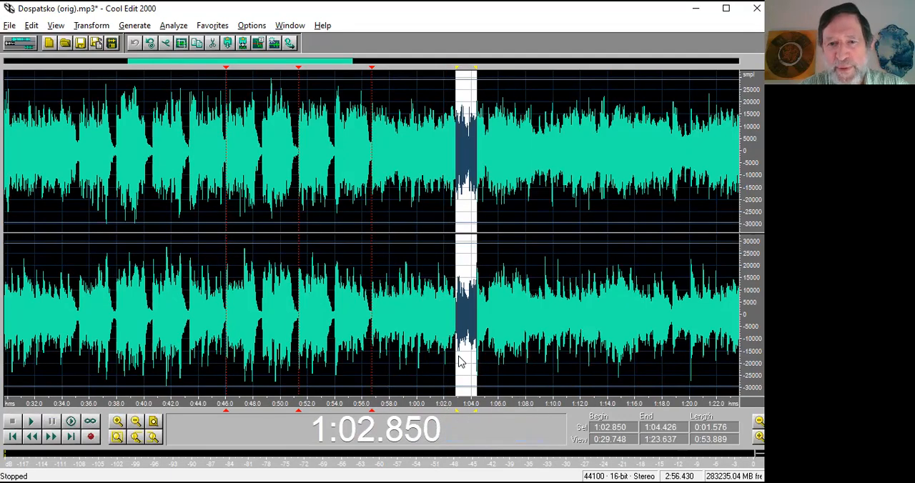
Mark the selected passage from 1:02.850 to 1:04.426 as a cue range, delete that range and clear the selection.
key("F8")
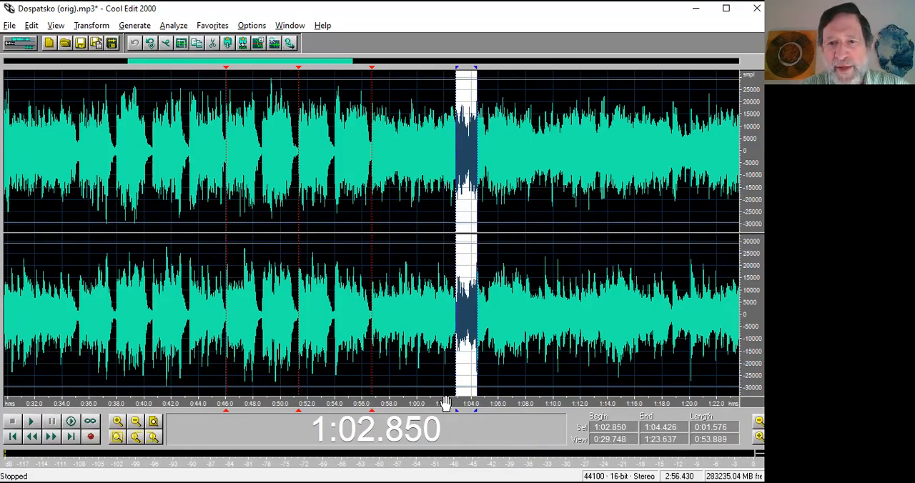
right_click(477, 416)
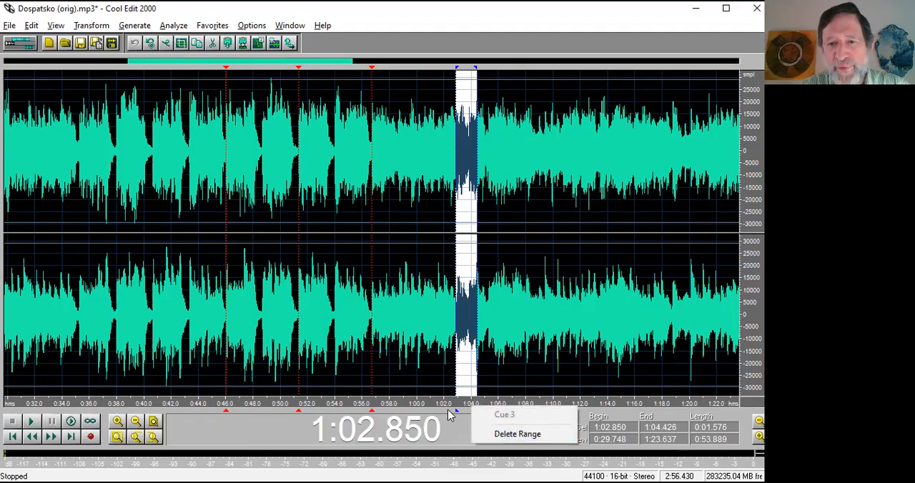
left_click(511, 438)
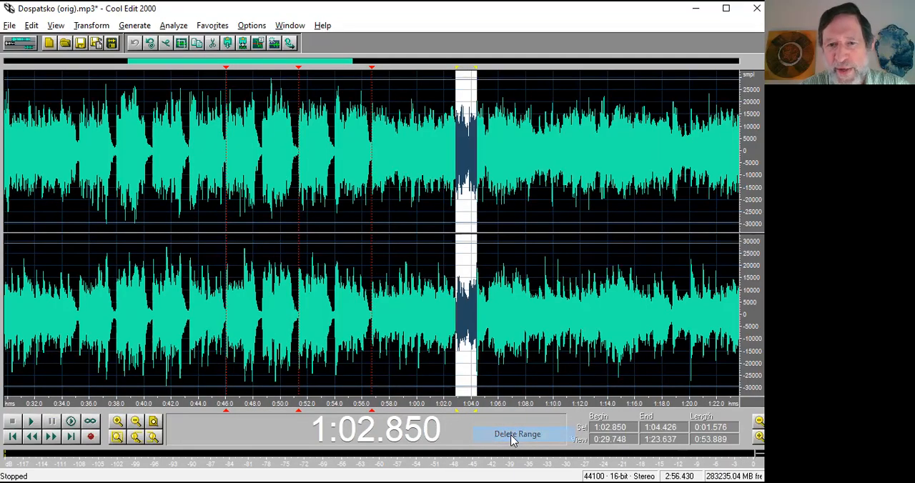
left_click(521, 371)
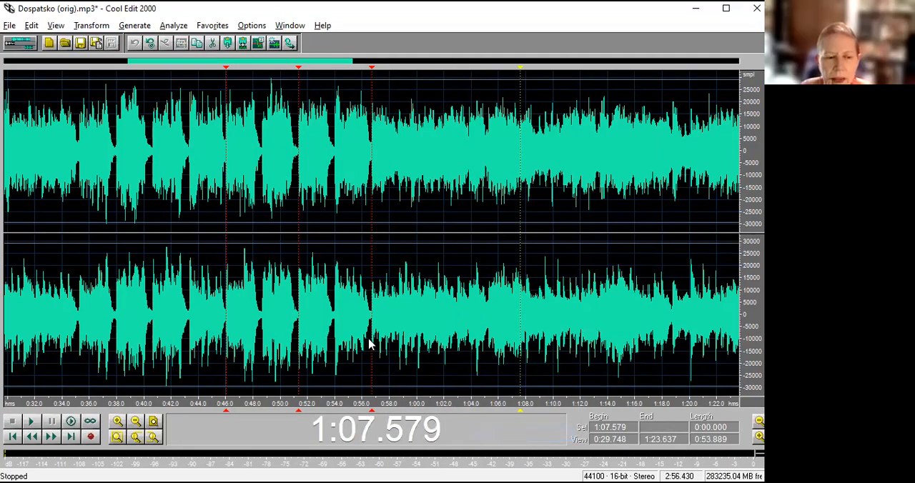
Select the passage from 0:45.999 to 0:56.693 between the first and third cue markers and examine its start and end up close.
left_click_drag(372, 341, 227, 354)
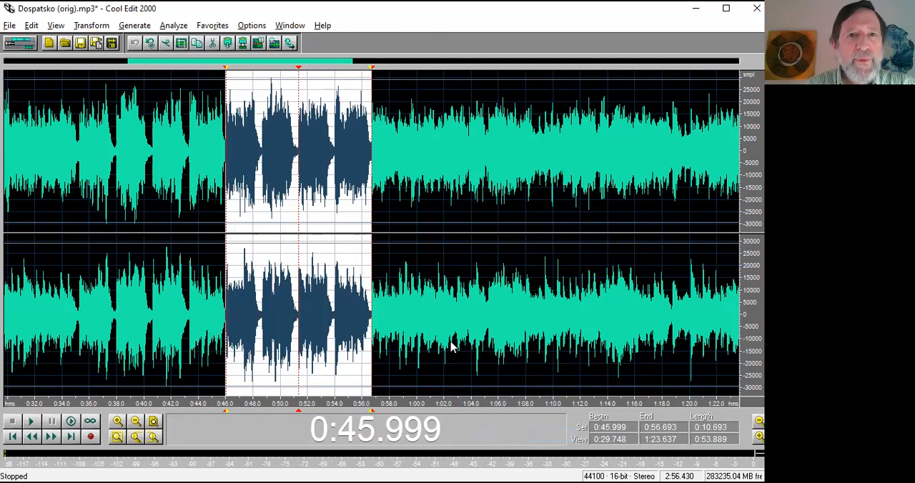
left_click(57, 27)
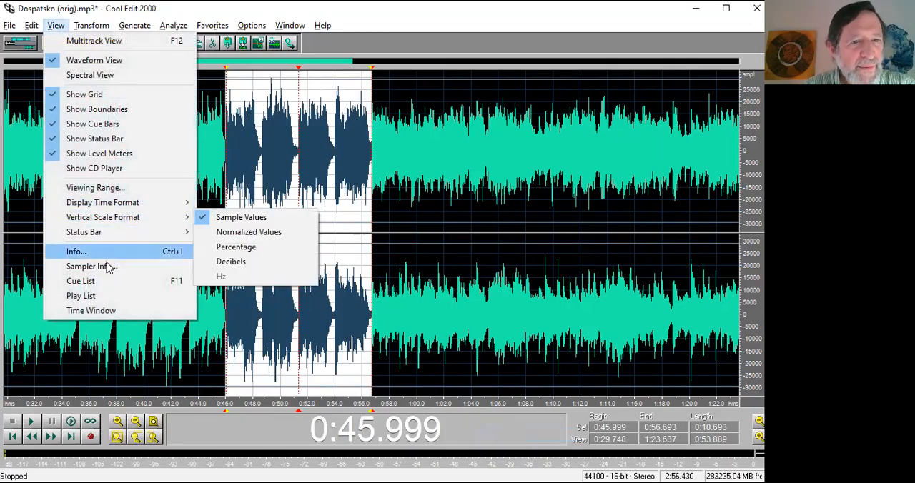
left_click(134, 439)
left_click(134, 439)
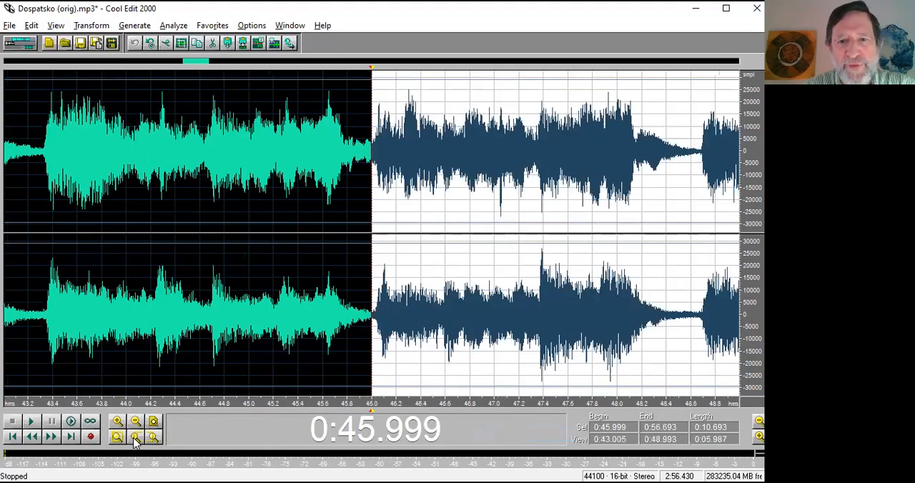
left_click(134, 439)
left_click(135, 439)
left_click(153, 437)
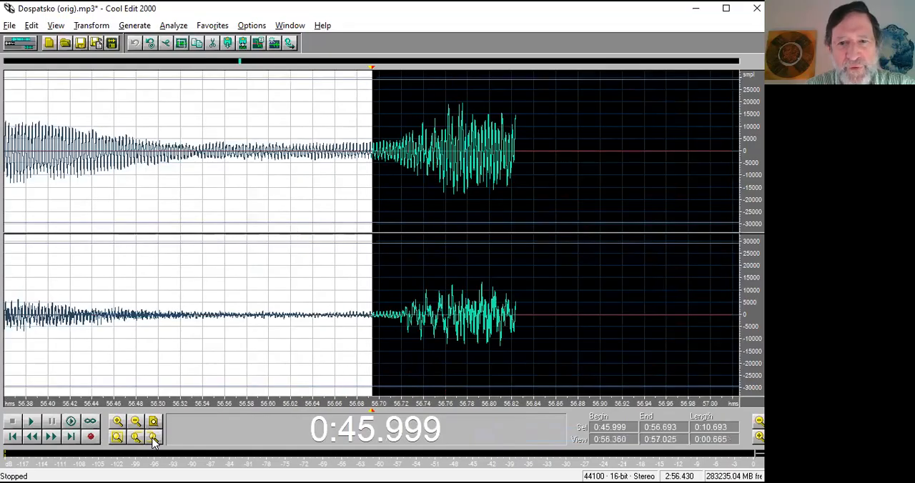
left_click(153, 437)
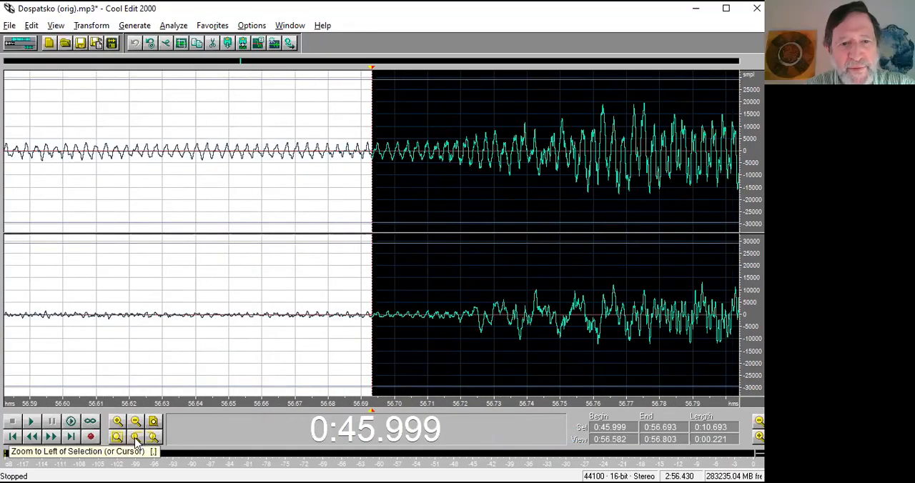
left_click(135, 439)
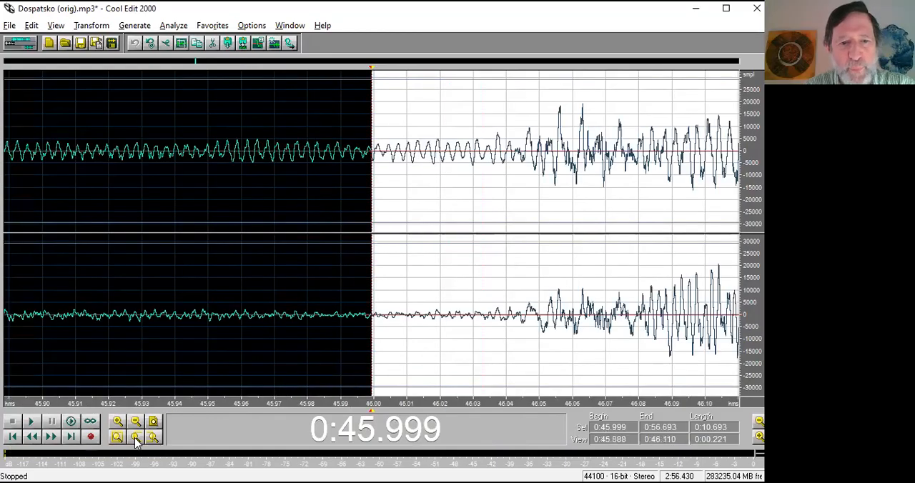
scroll(135, 440, "down", 5)
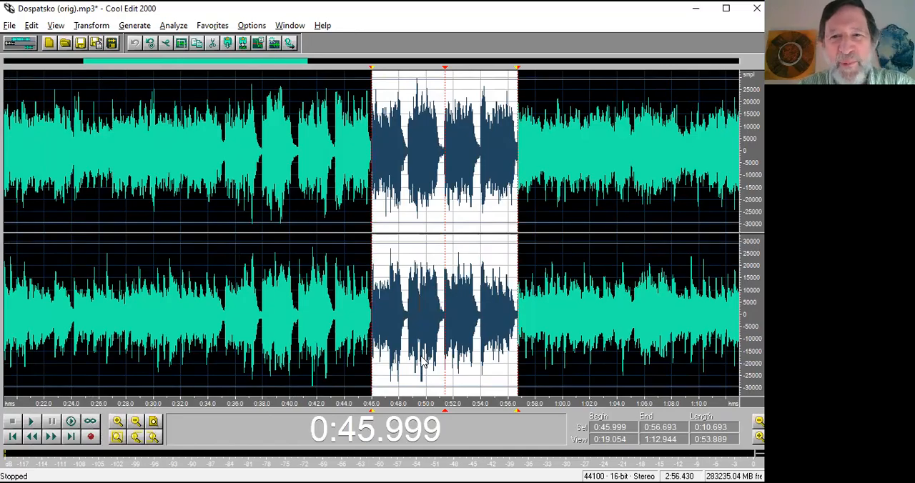
scroll(424, 362, "up", 3)
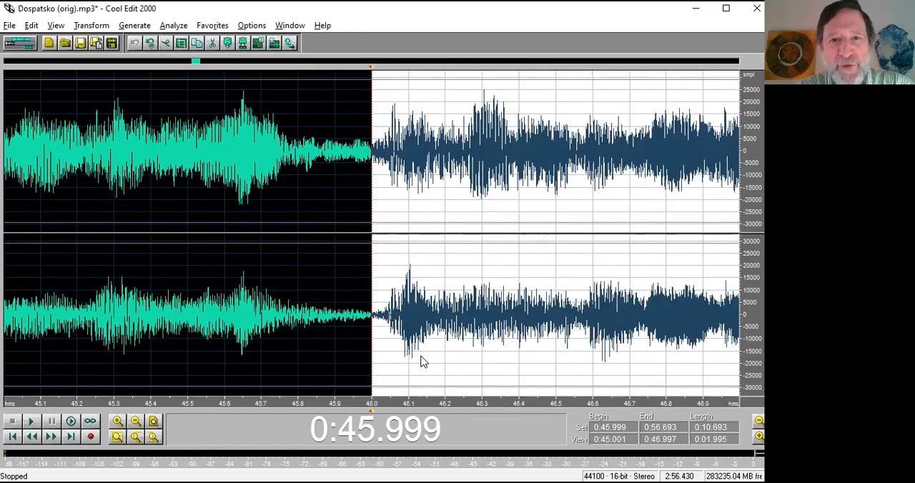
scroll(422, 361, "down", 3)
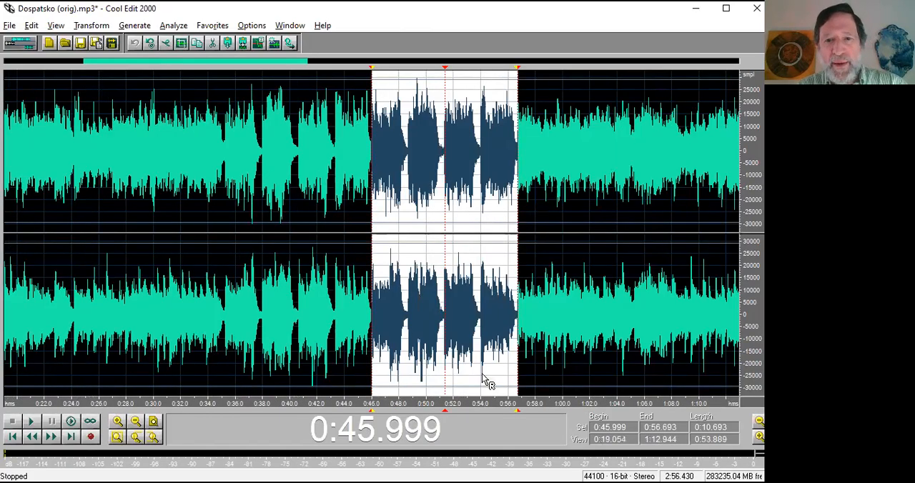
Copy the four-phrase passage between the first and third cue markers, from 0:45.999 to 0:56.693.
left_click(378, 331)
left_click_drag(377, 331, 520, 340)
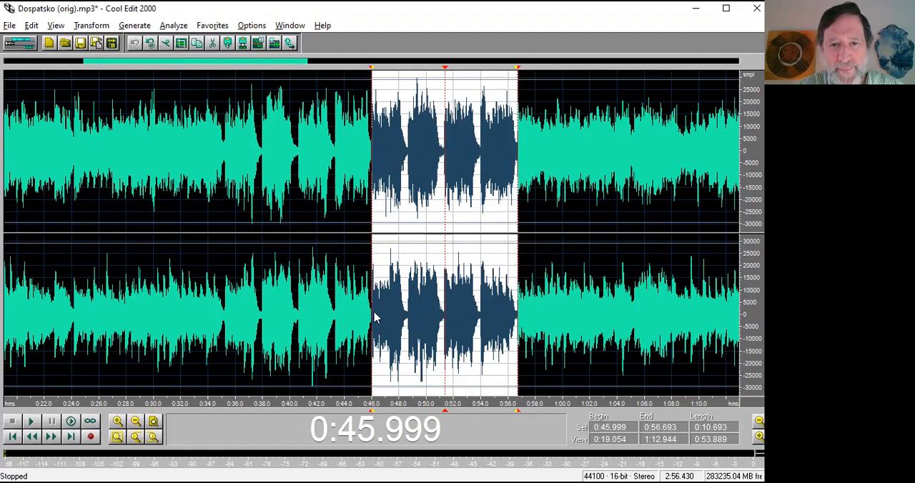
key("ctrl+c")
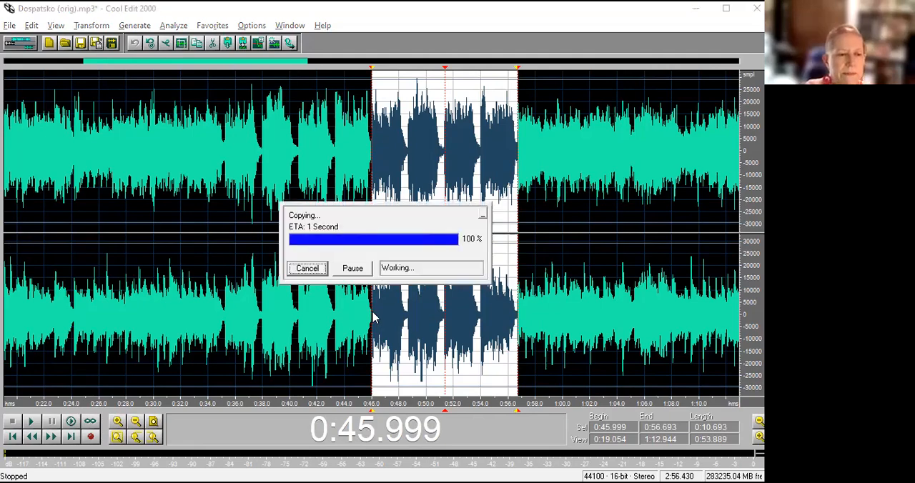
Paste the copied passage as an intro at 0:00.324, exactly where the tune's sound begins after the opening silence.
scroll(372, 316, "down", 2)
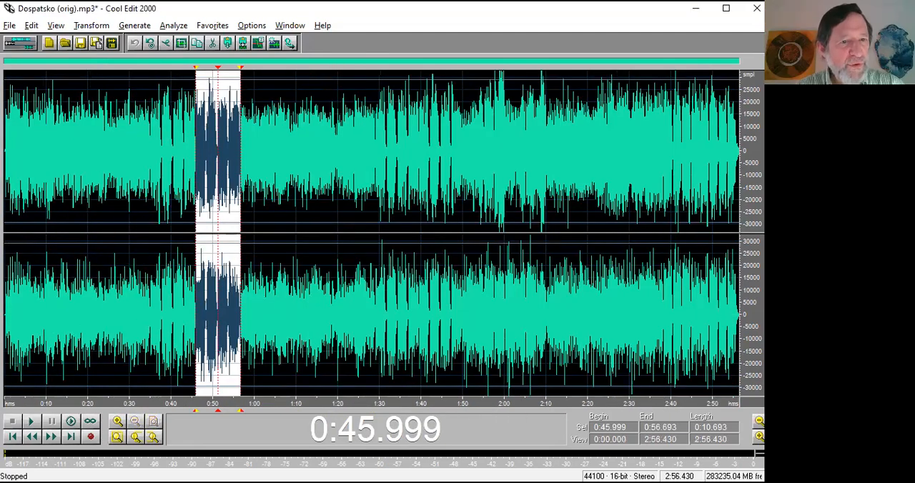
left_click(5, 326)
scroll(5, 326, "up", 3)
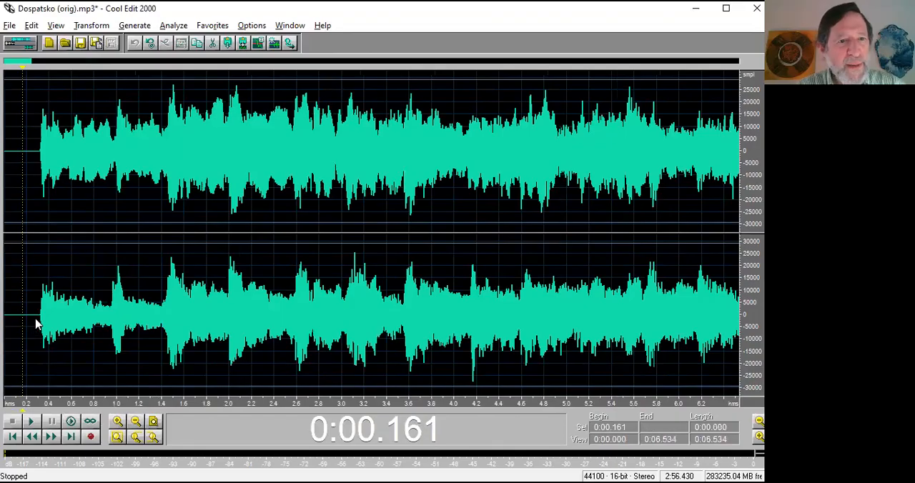
left_click(41, 321)
scroll(41, 320, "up", 3)
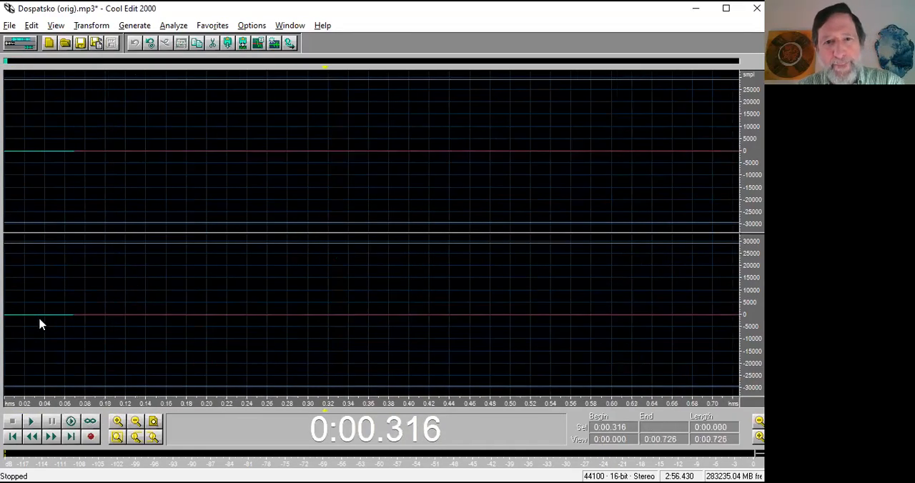
left_click(398, 320)
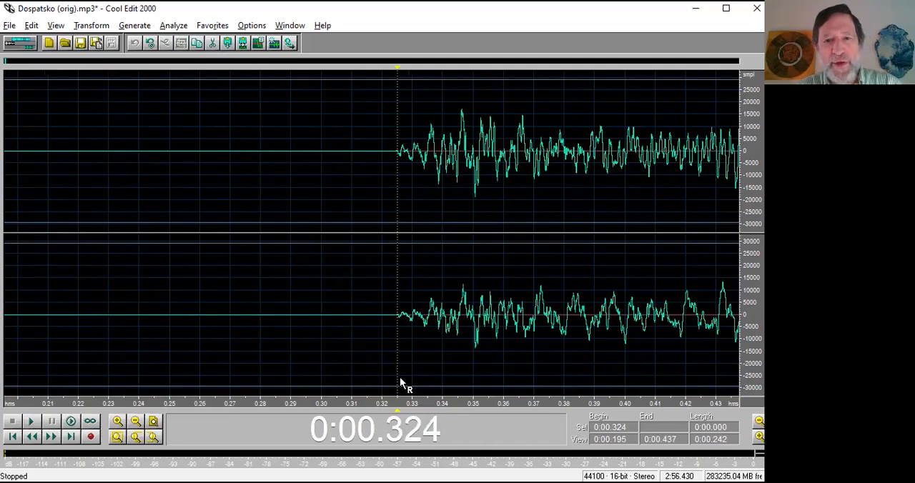
key("ctrl+v")
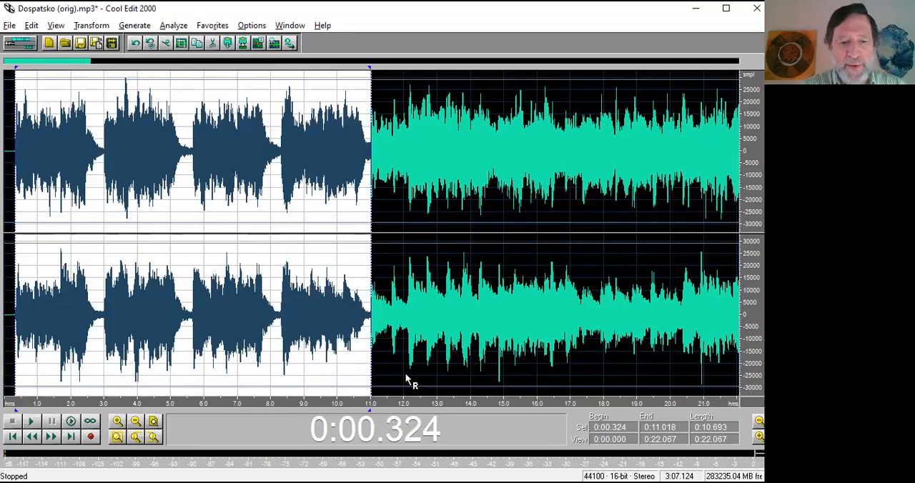
Play the tune from 0:07.019 across the join between the pasted intro and the original beginning.
scroll(405, 374, "down", 2)
left_click(62, 309)
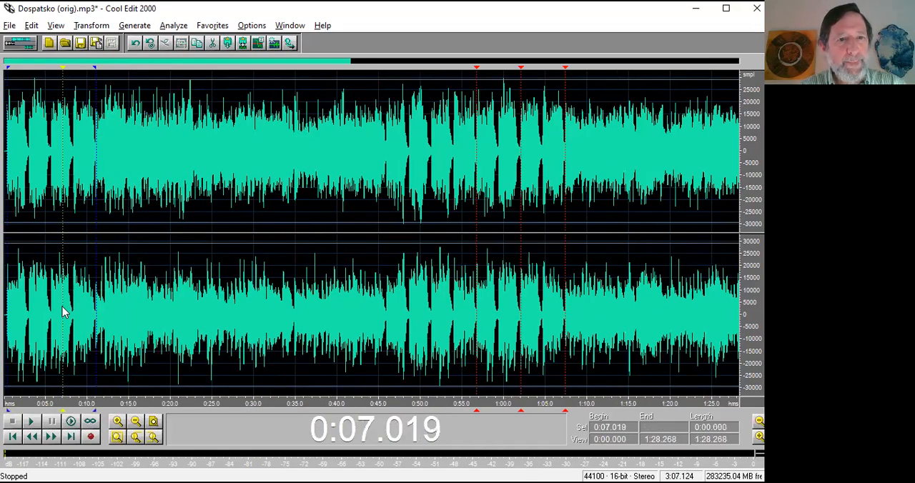
key("space")
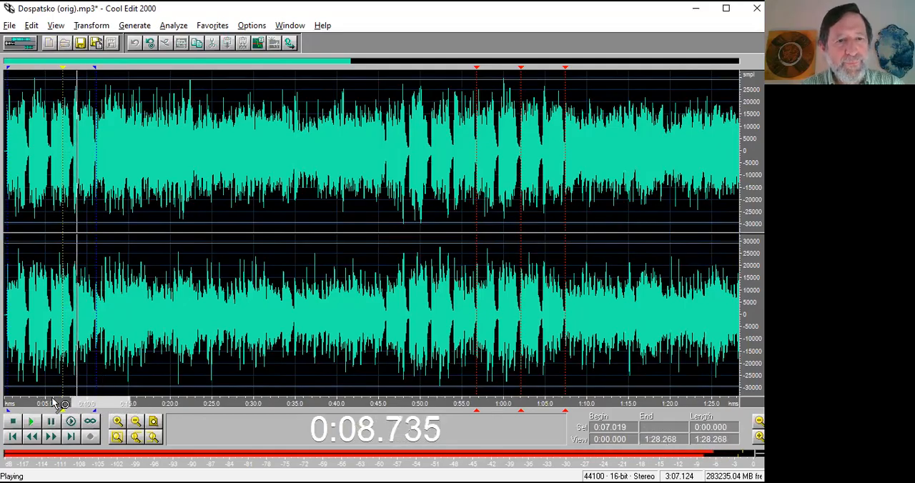
scroll(53, 401, "up", 3)
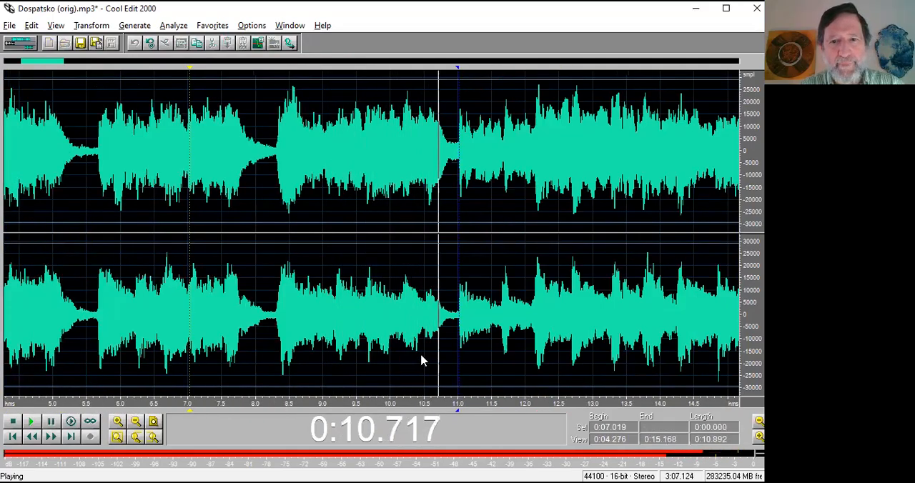
key("space")
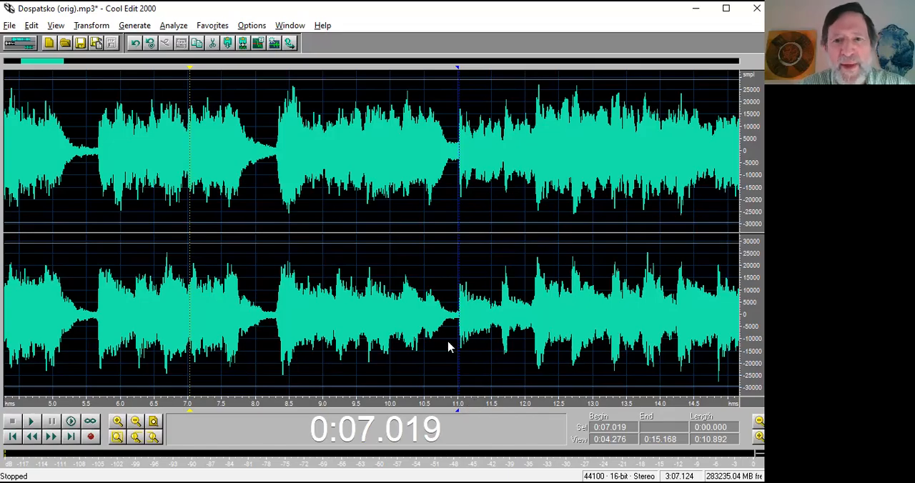
Preview the Warm Room reverb preset on the passage from 0:10.190 to 0:11.395 around the join, without applying it.
left_click_drag(404, 328, 484, 328)
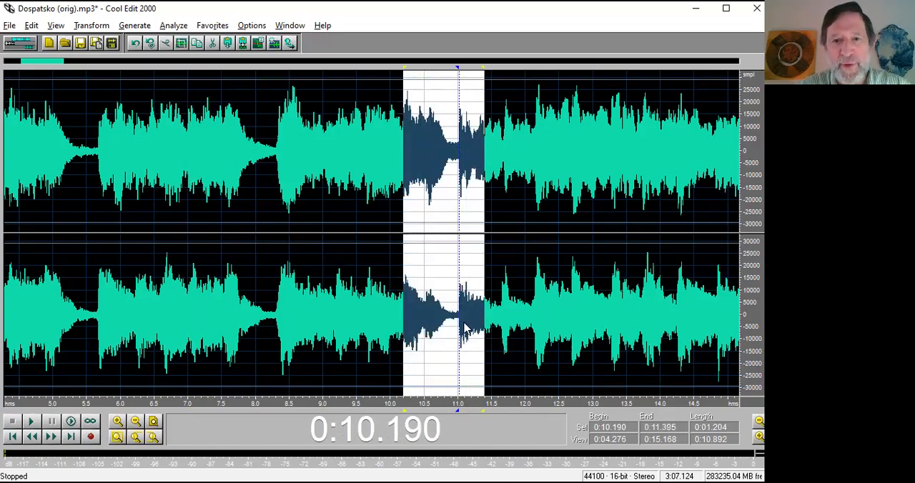
left_click(82, 27)
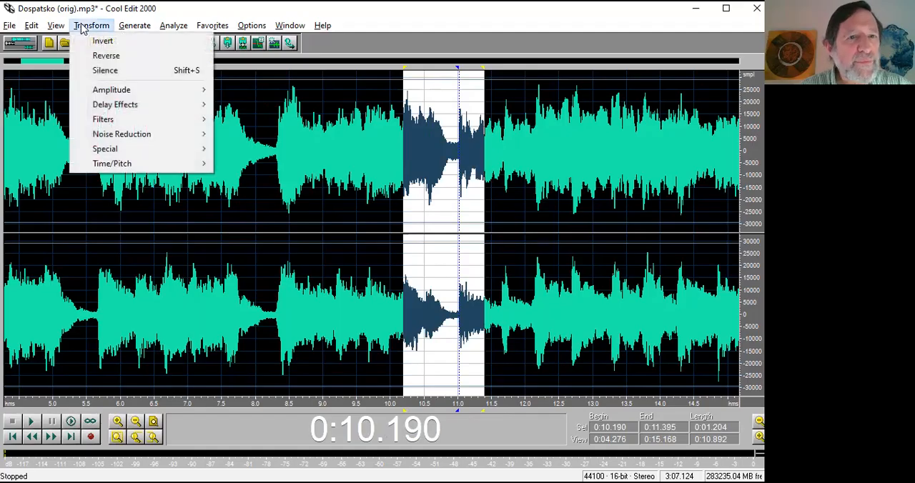
mouse_move(127, 116)
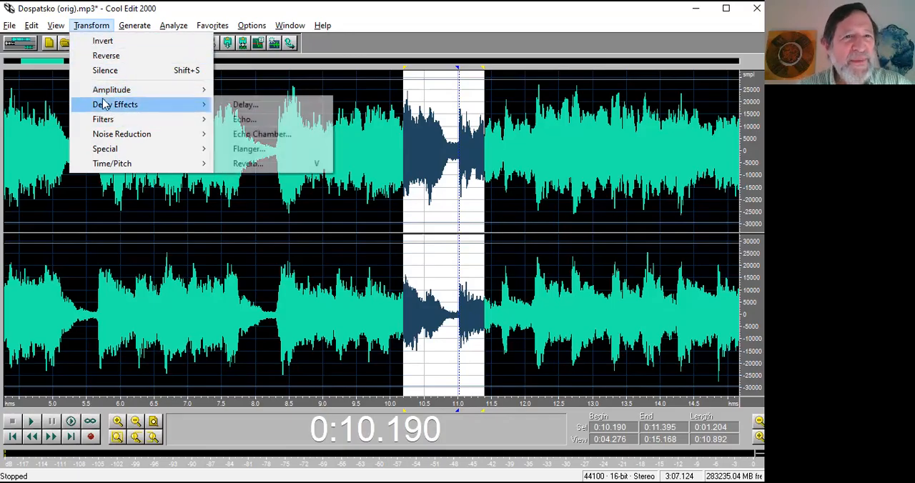
mouse_move(157, 113)
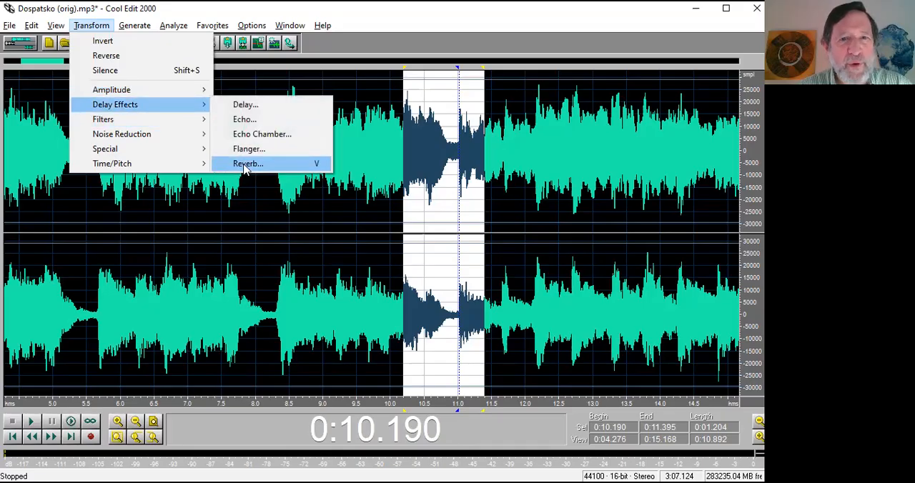
left_click(427, 19)
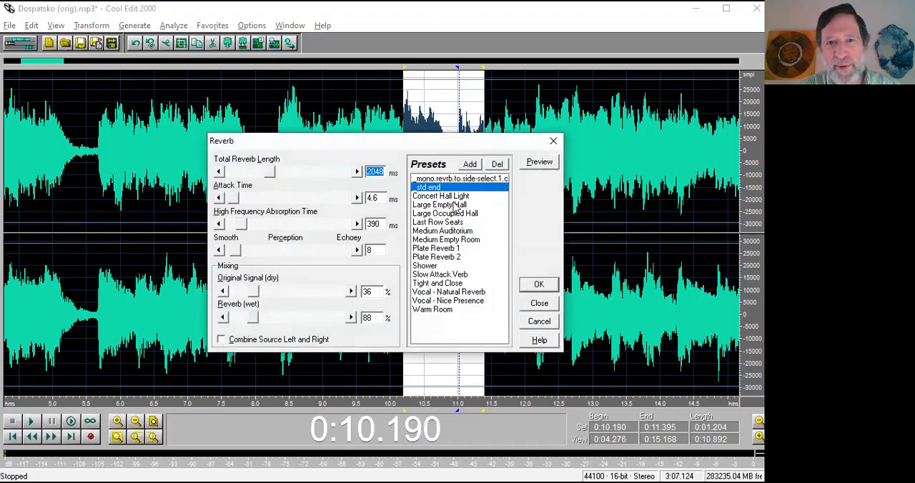
left_click(438, 309)
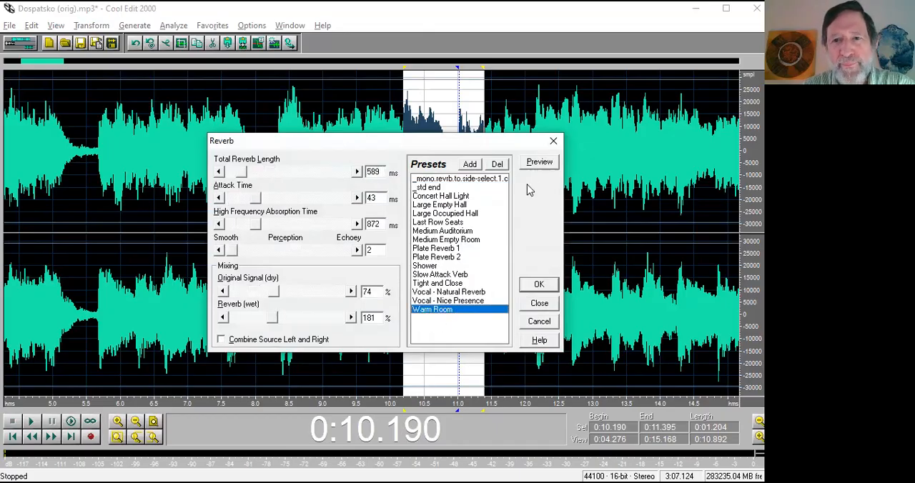
left_click_drag(470, 142, 296, 162)
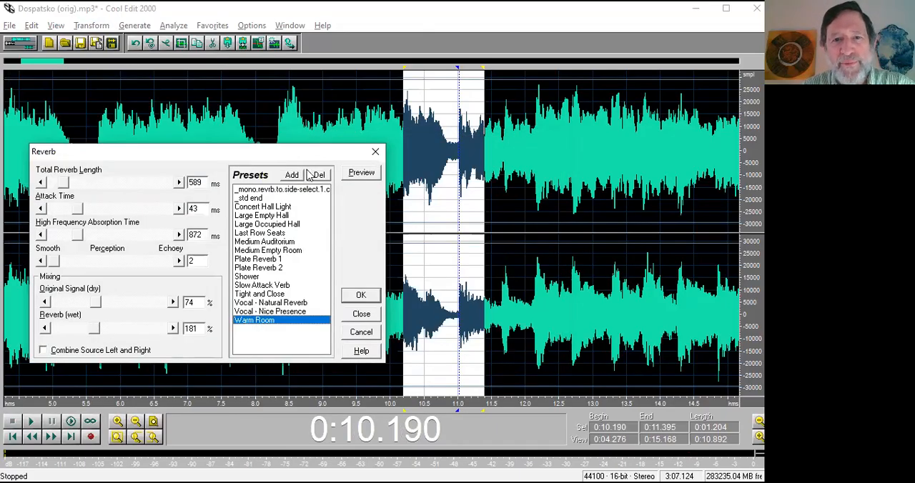
left_click(360, 176)
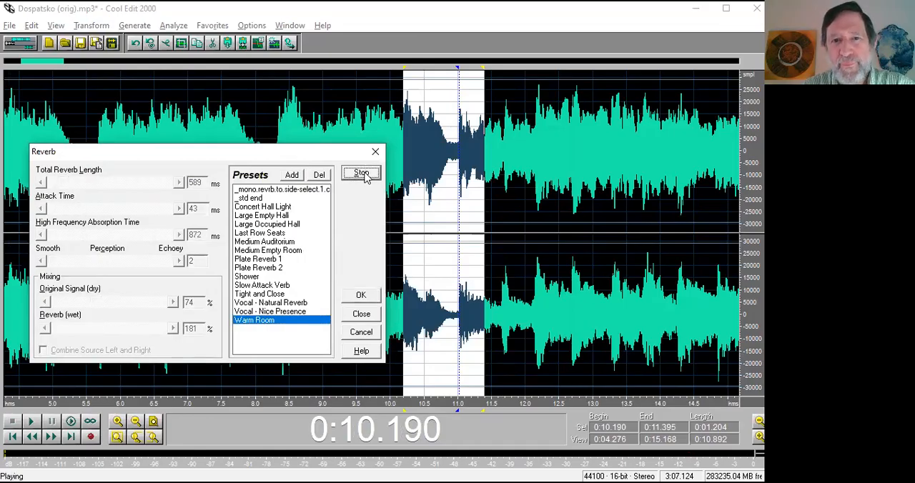
left_click(365, 178)
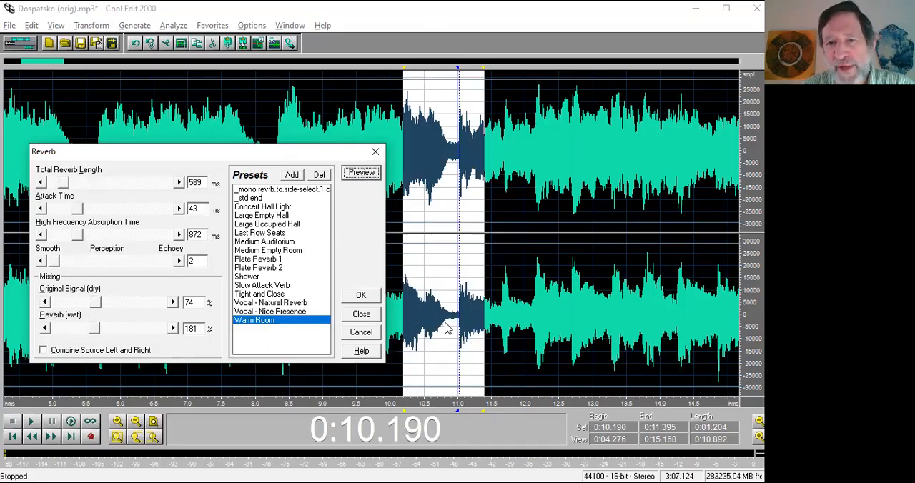
left_click(376, 152)
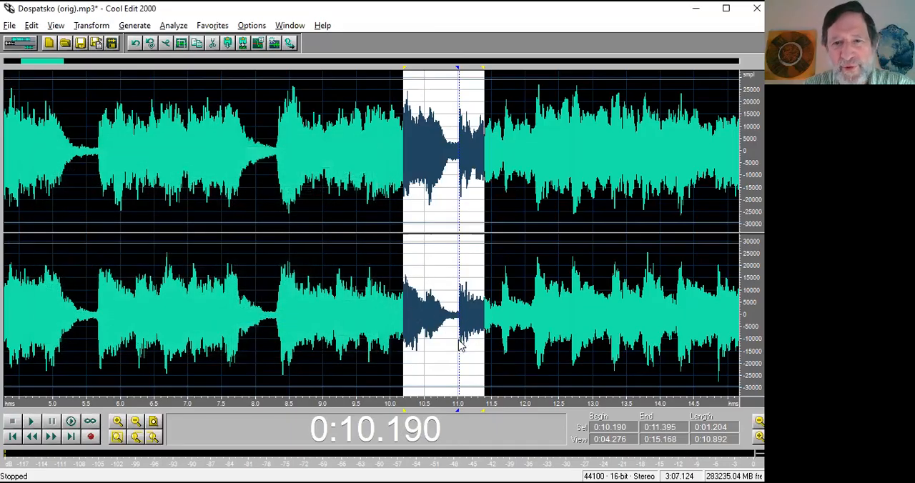
Preview the Warm Room reverb preset on the shorter passage from 0:10.708 to 0:11.215 around the join.
left_click_drag(439, 330, 472, 330)
key("F2")
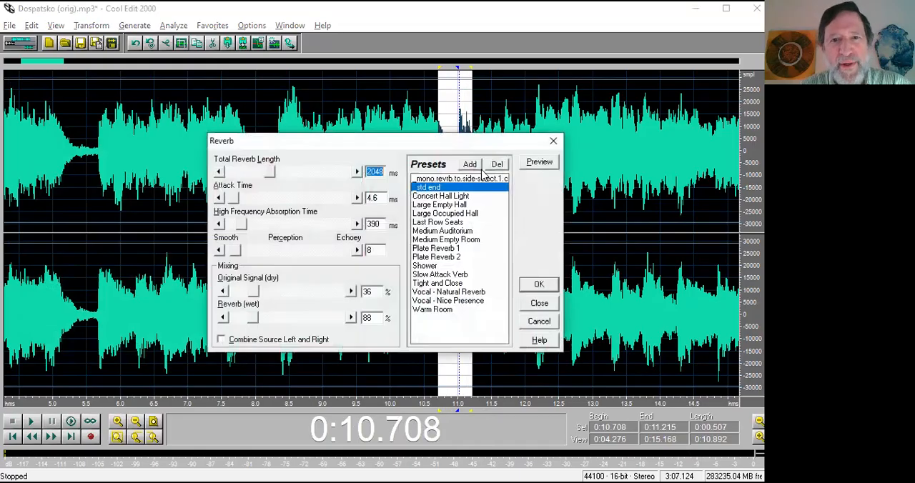
left_click(452, 310)
left_click(537, 165)
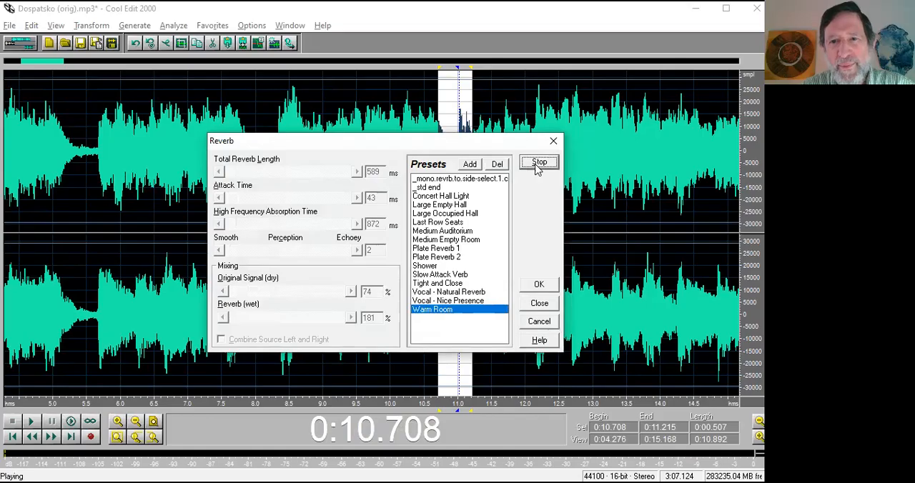
left_click(538, 164)
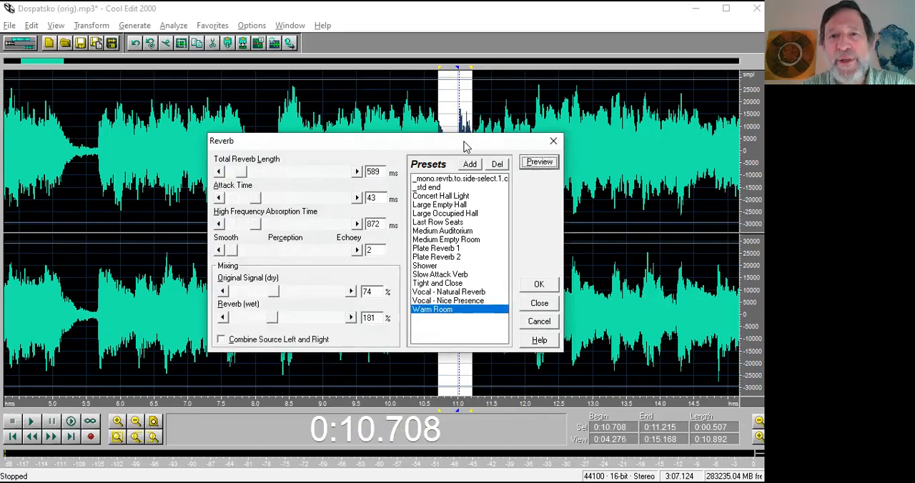
Compare the settings of the Vocal - Natural Reverb, Vocal - Nice Presence, Tight and Close, and Concert Hall Light reverb presets.
left_click_drag(457, 145, 295, 113)
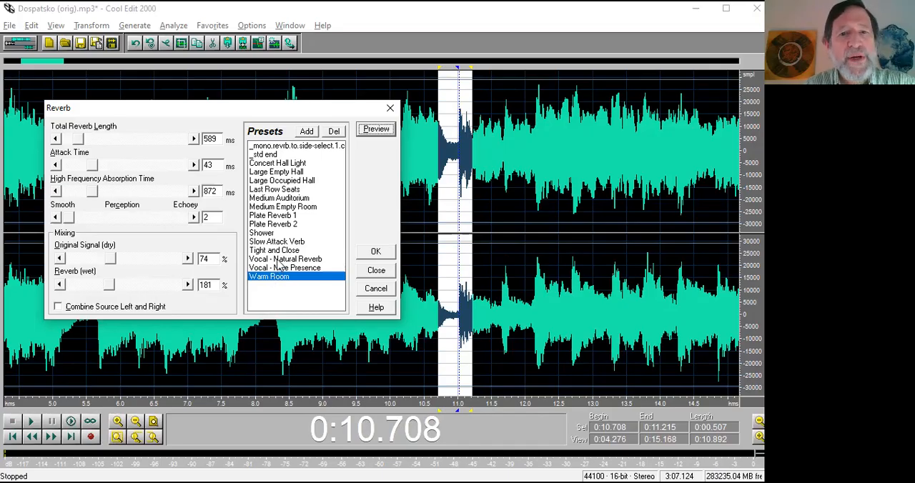
left_click(280, 260)
left_click(288, 269)
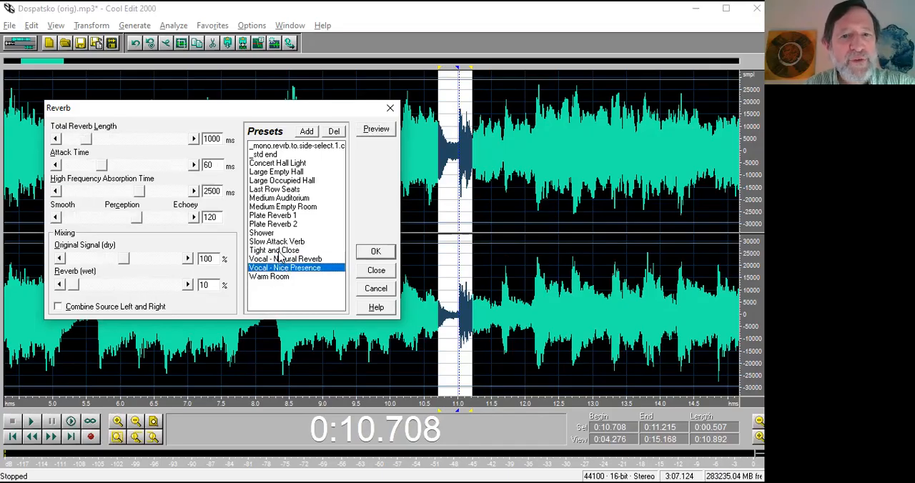
left_click(279, 252)
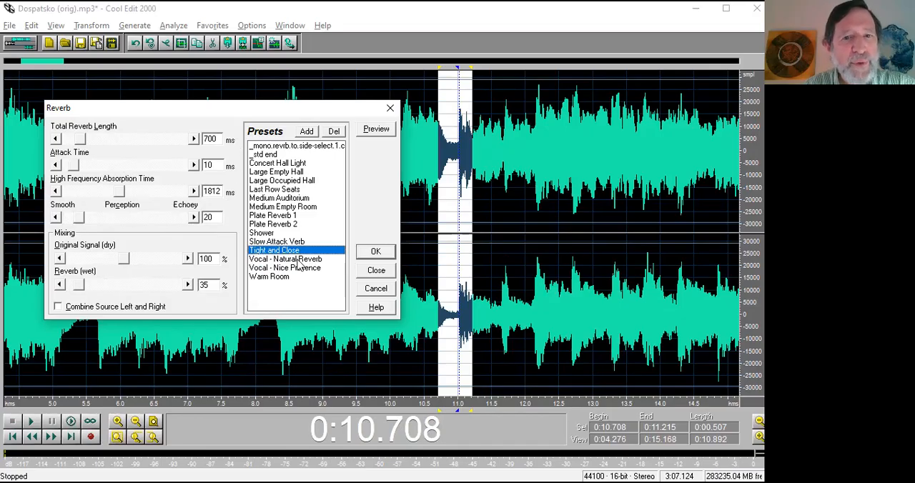
left_click(291, 163)
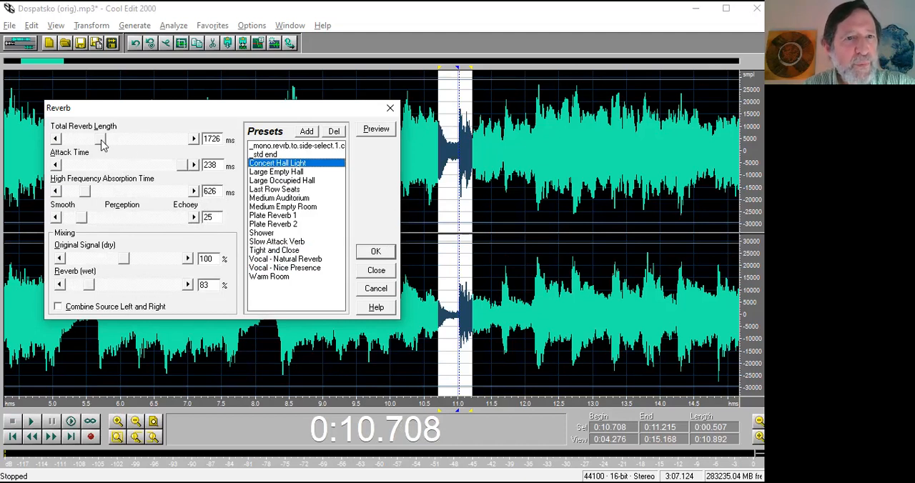
Apply the Warm Room reverb to the selected join passage, inspect the waveform up close, and undo the effect.
left_click(286, 279)
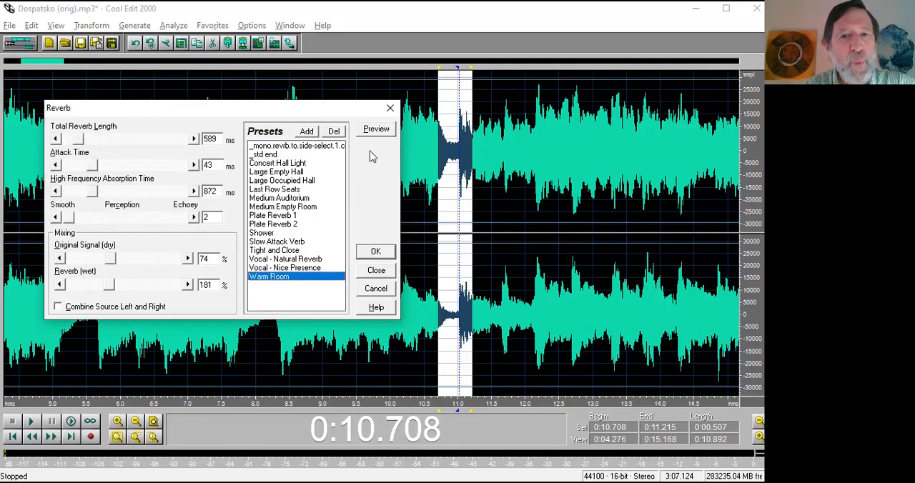
left_click(376, 253)
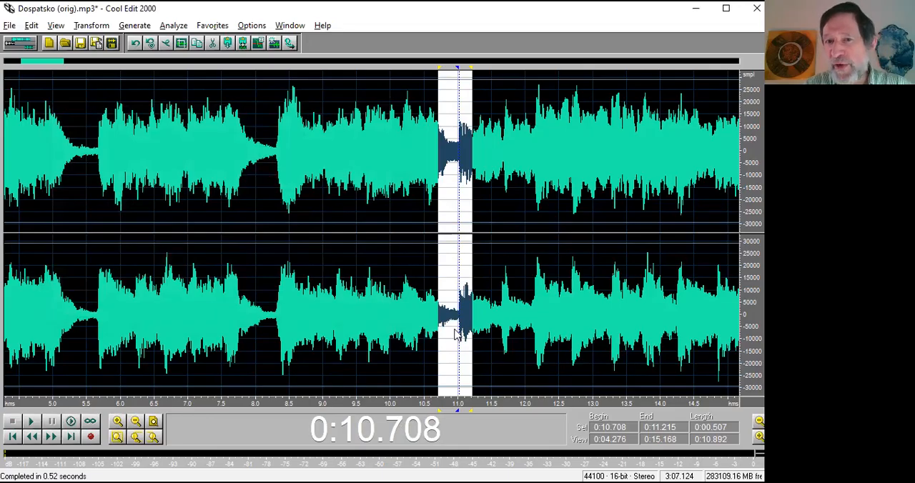
left_click_drag(501, 403, 409, 402)
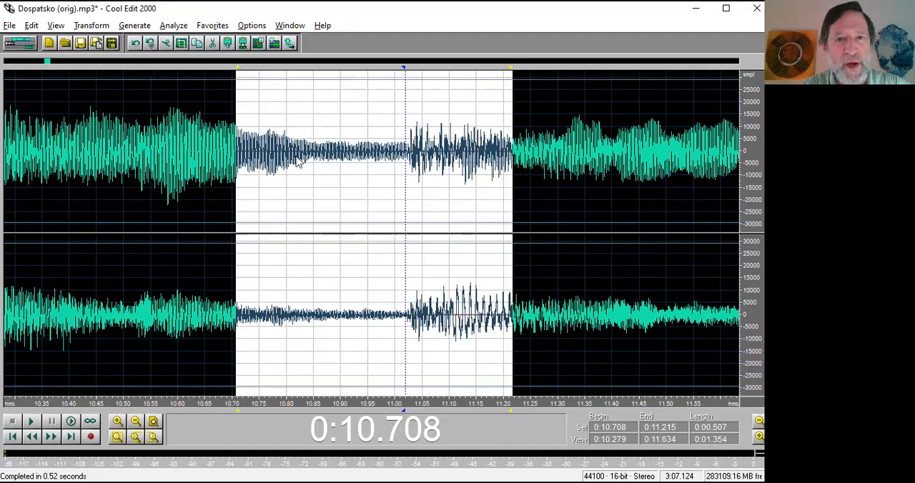
key("ctrl+z")
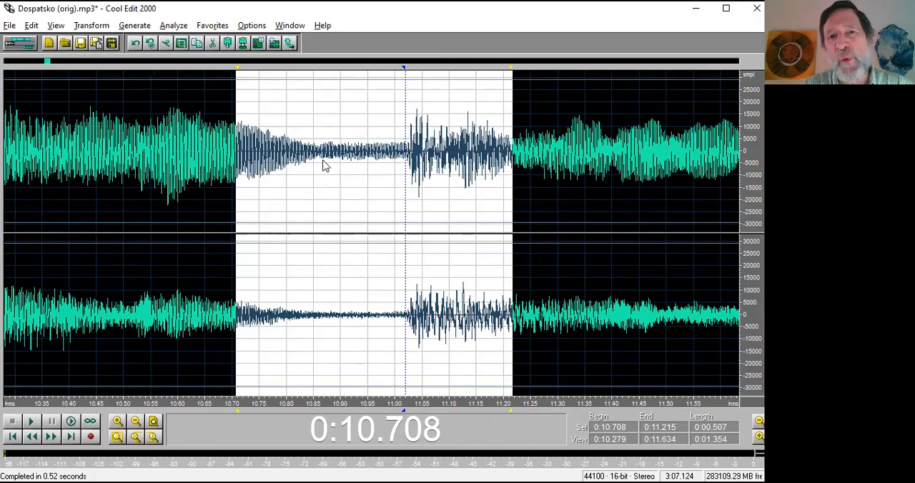
Reapply the Warm Room reverb to the join passage, listen across it from 0:10.423, and undo the effect.
key("F2")
left_click(539, 285)
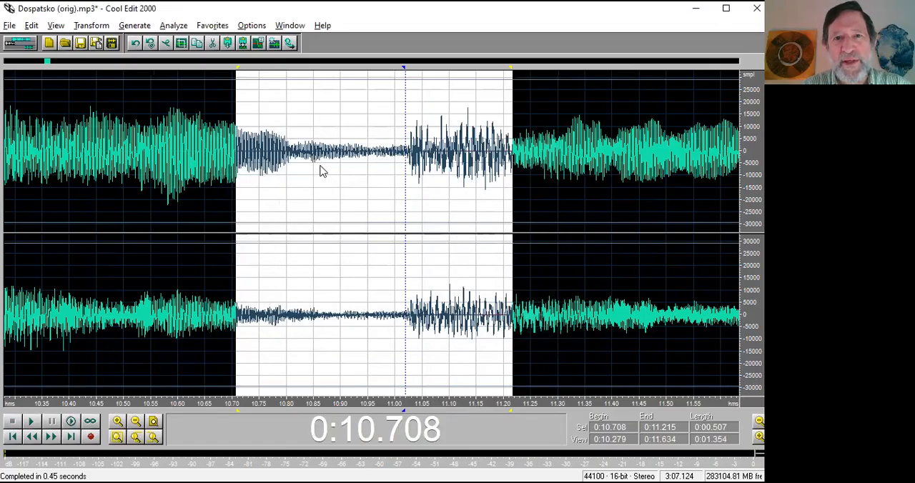
left_click(81, 174)
key("space")
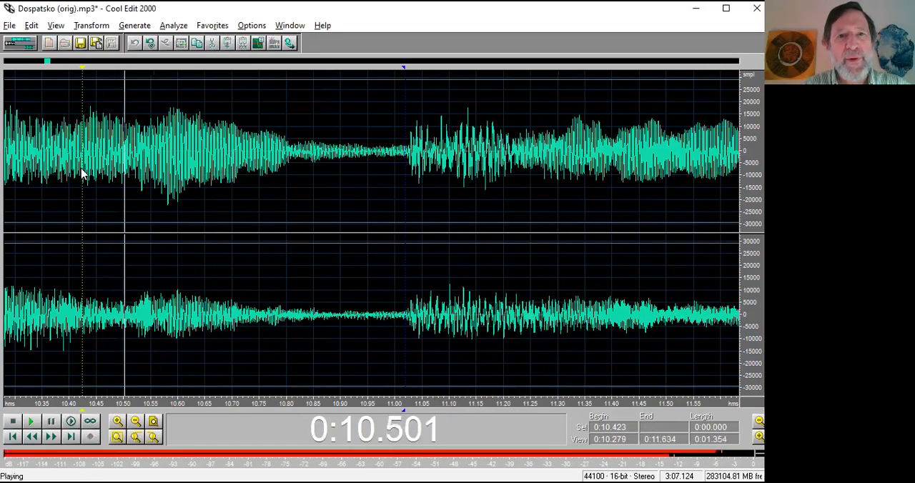
key("space")
key("ctrl+z")
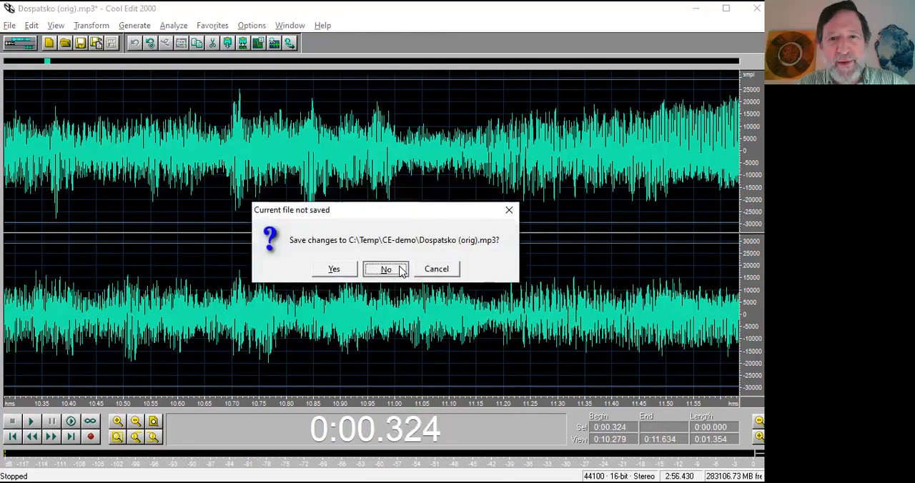
Close the Dospatsko file and switch to the overview slide in PowerPoint.
left_click(392, 269)
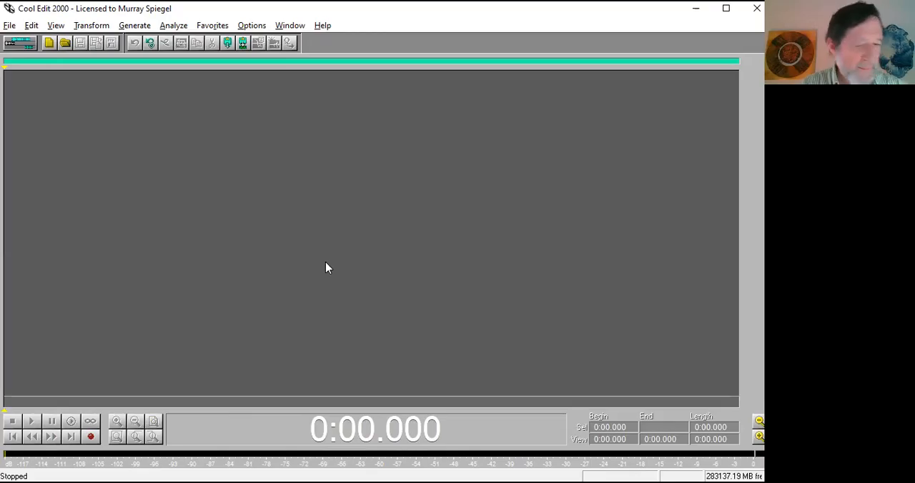
key("alt+Tab")
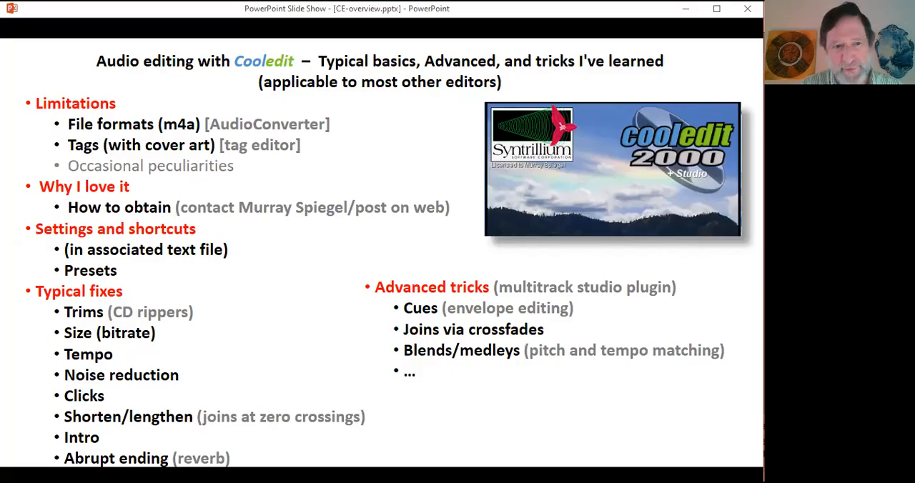
Return to Cool Edit 2000, open noise-abrupt.end-Fatise Kolo.mp3 from the CE-demo folder, and play its ending from 2:11.246.
key("alt+Tab")
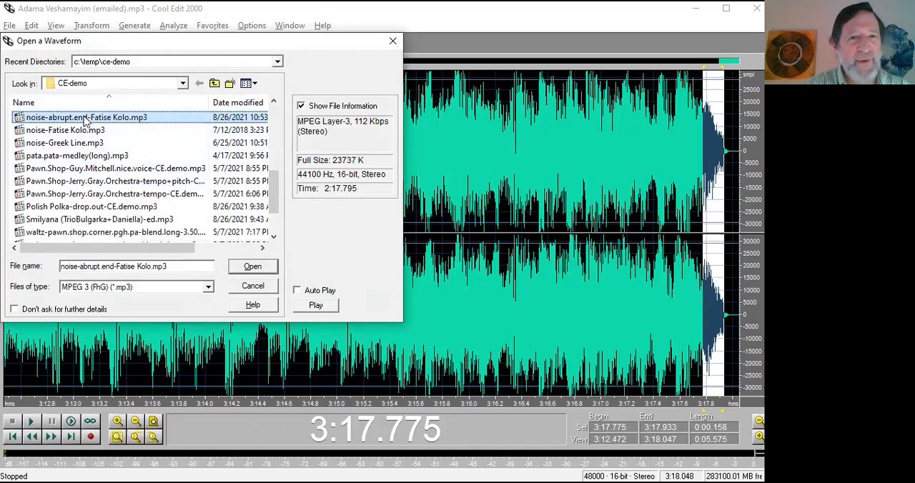
left_click(240, 267)
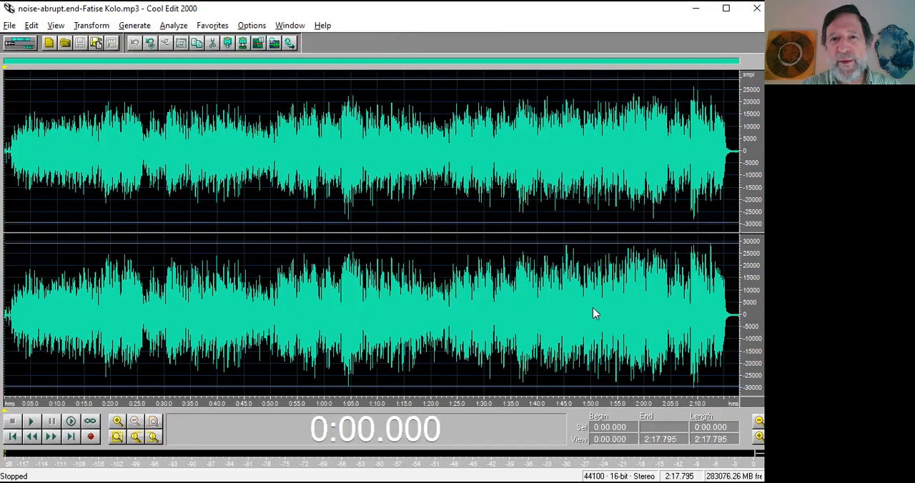
left_click(705, 342)
key("space")
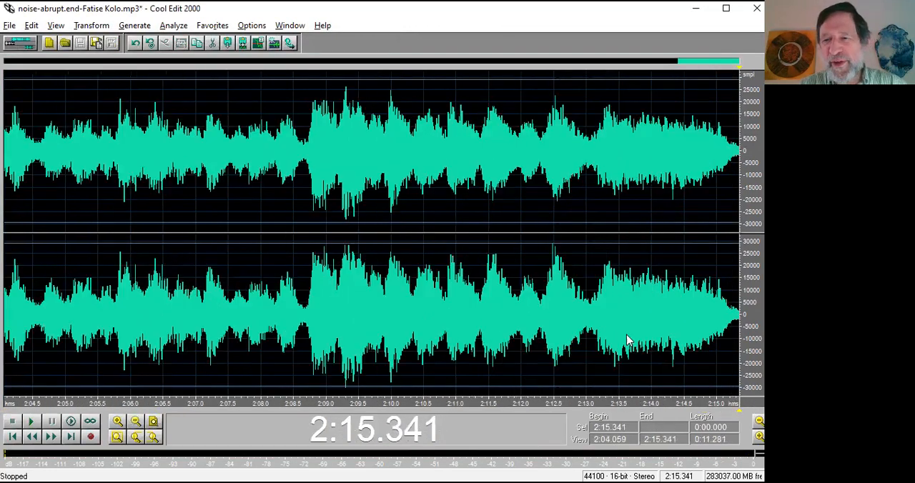
Play the trimmed track's abrupt ending from 2:13.959.
left_click(649, 332)
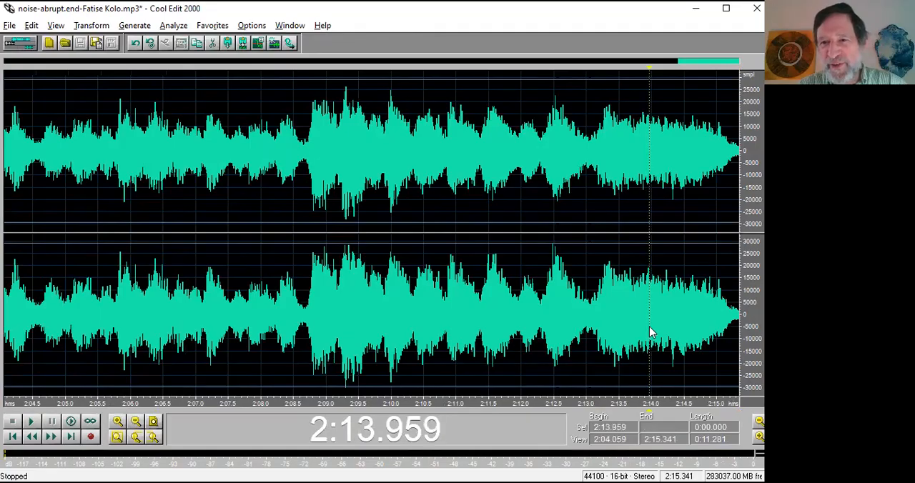
key("space")
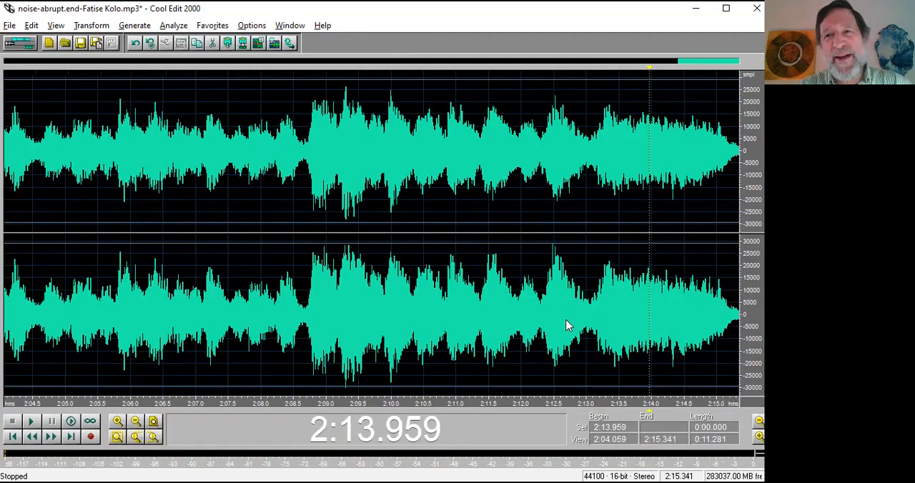
key("space")
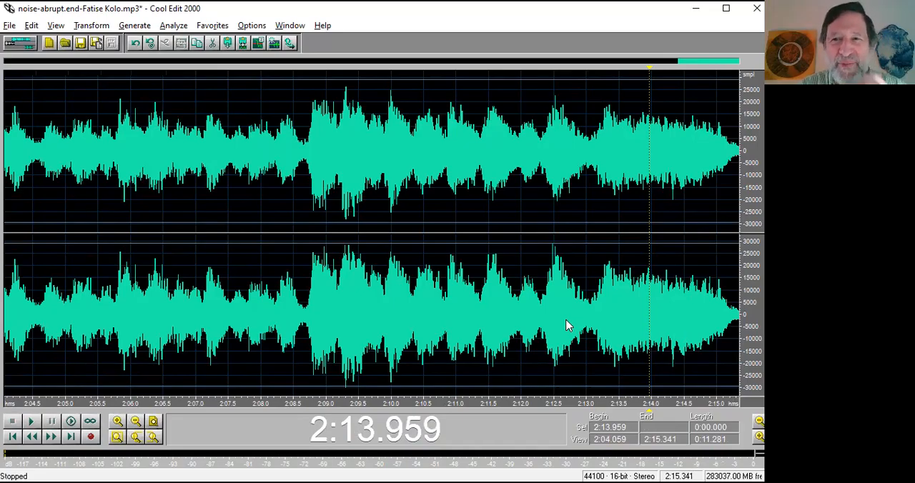
Generate 2 seconds of silence at the very end of the track, at 2:15.341.
left_click(739, 354)
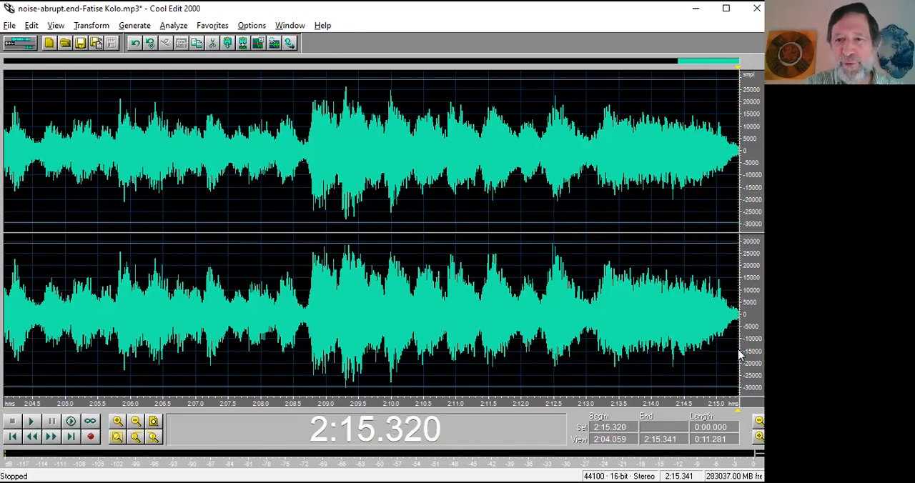
scroll(739, 353, "up", 3)
scroll(740, 354, "down", 3)
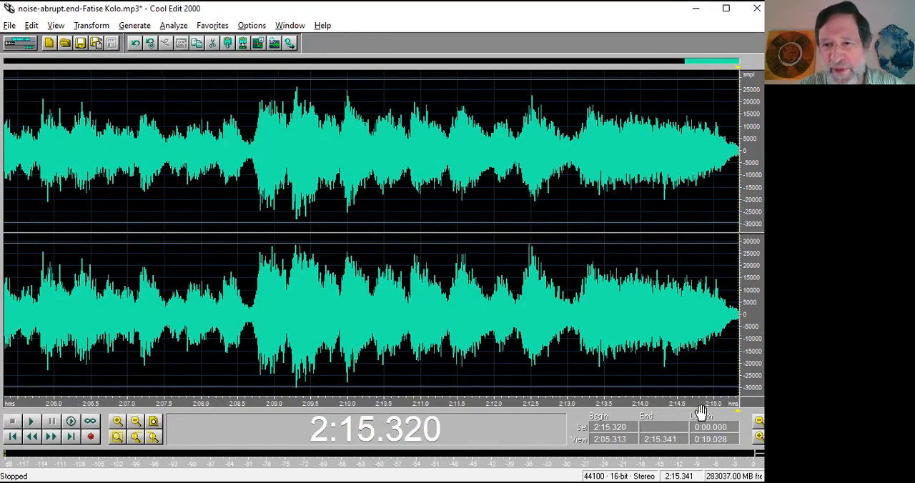
scroll(739, 354, "up", 4)
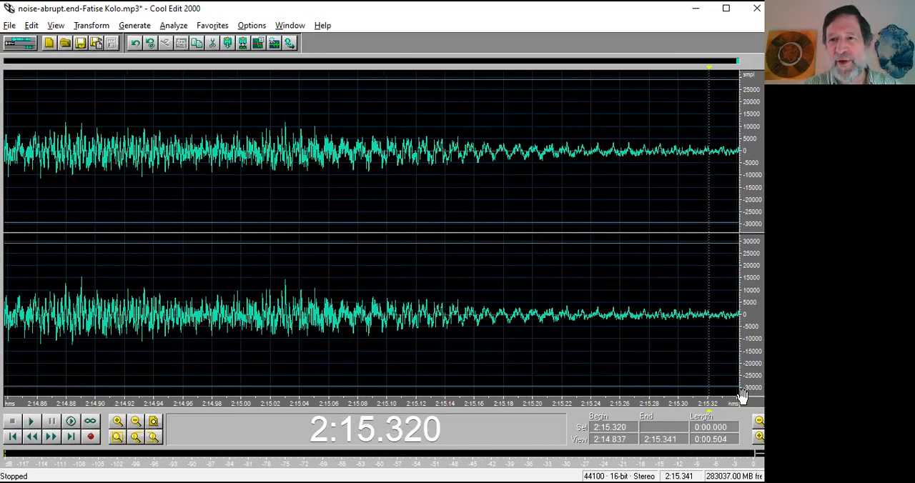
left_click(739, 339)
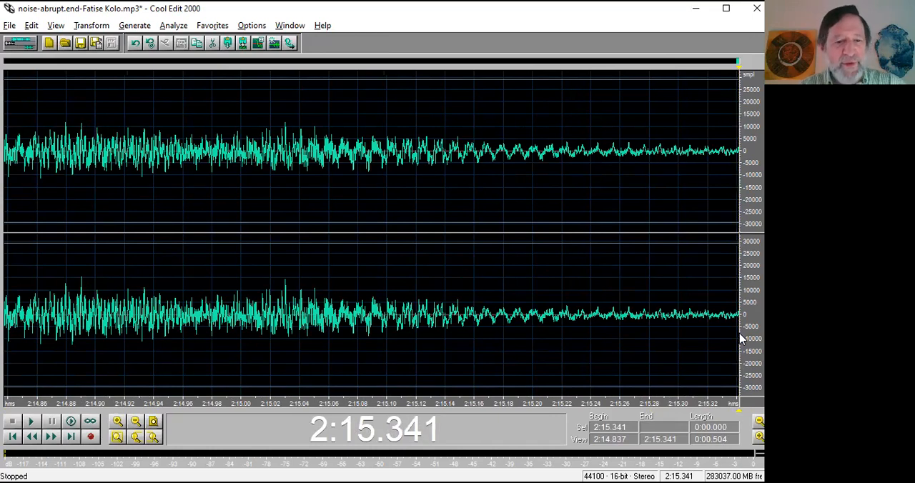
key("alt+g")
key("s")
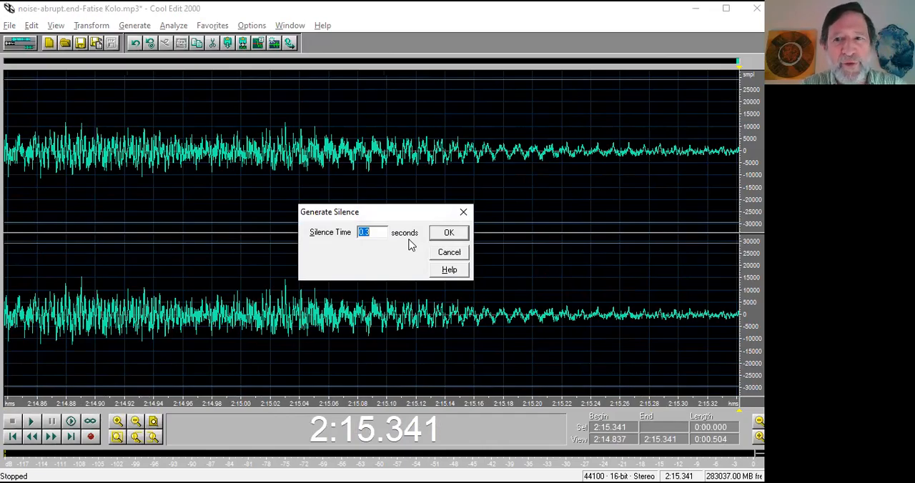
type("2")
key("Return")
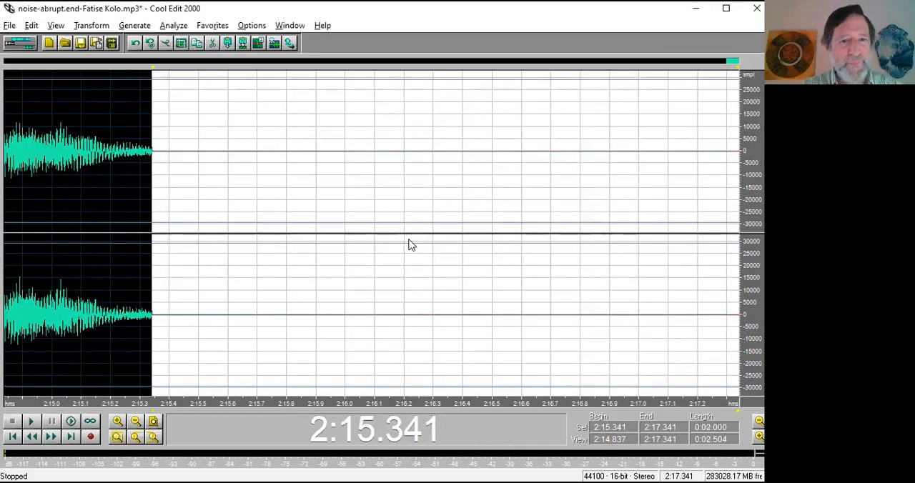
Play the track from 2:15.006 across the cut-off into the added silence.
left_click(54, 329)
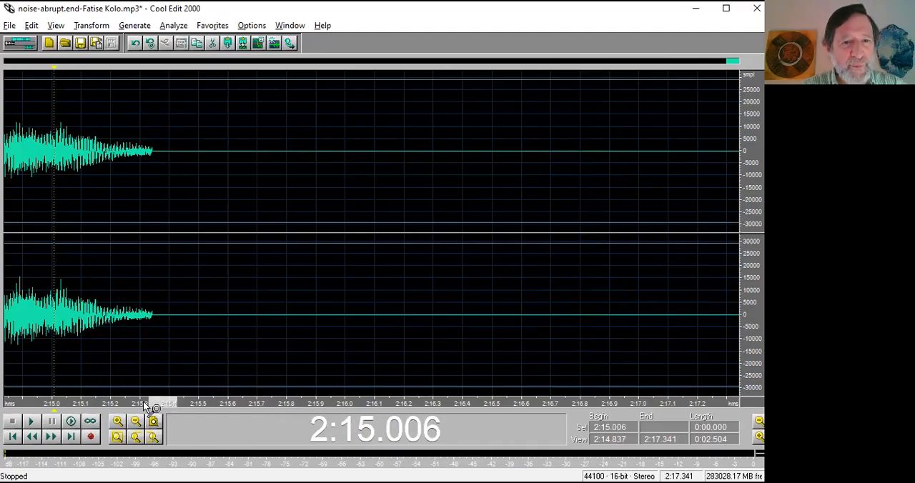
left_click_drag(154, 401, 131, 402)
scroll(289, 359, "down", 2)
key("space")
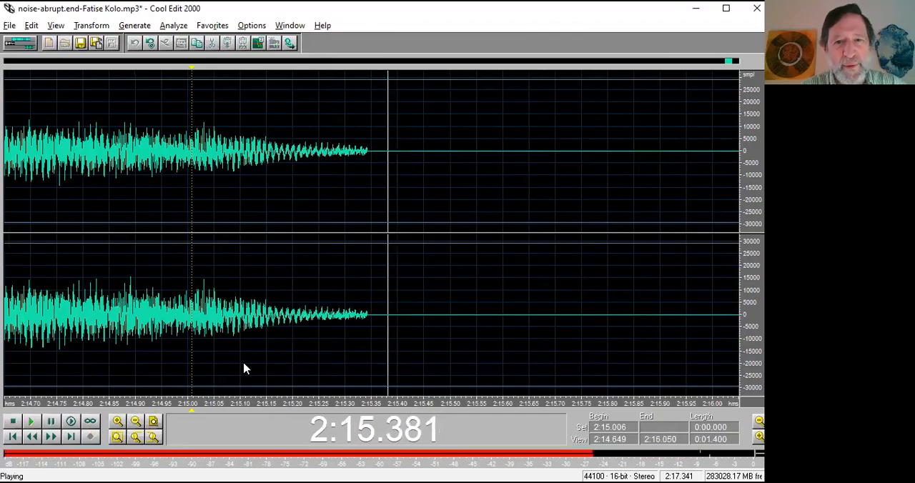
key("space")
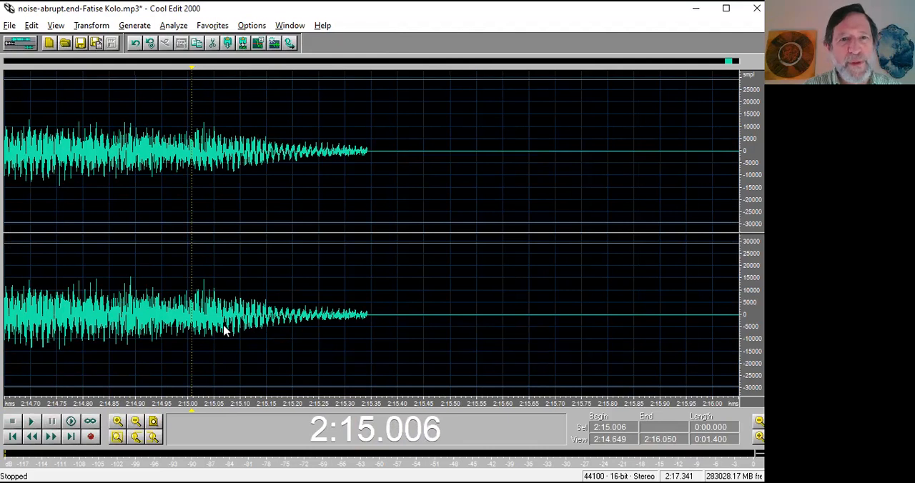
Select the track's ending from 2:14.999 to 2:16.018, including part of the added silence, and open the Reverb effect.
left_click_drag(224, 330, 730, 330)
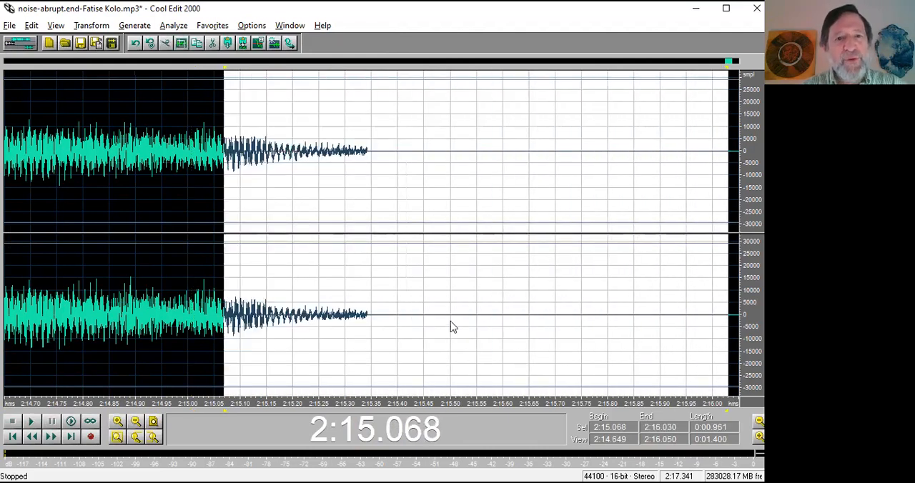
left_click_drag(188, 324, 243, 326)
left_click_drag(329, 322, 722, 321)
key("F2")
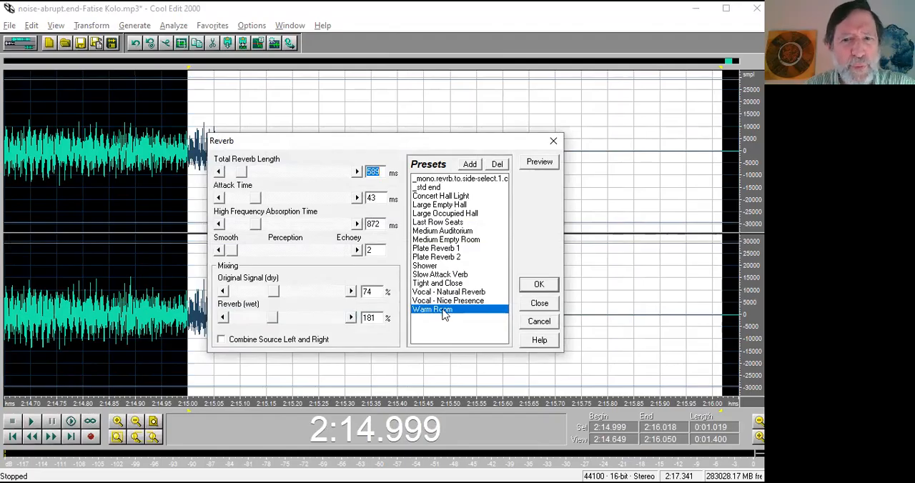
Preview the Medium Auditorium and Tight and Close reverb presets on the selected ending.
left_click(445, 232)
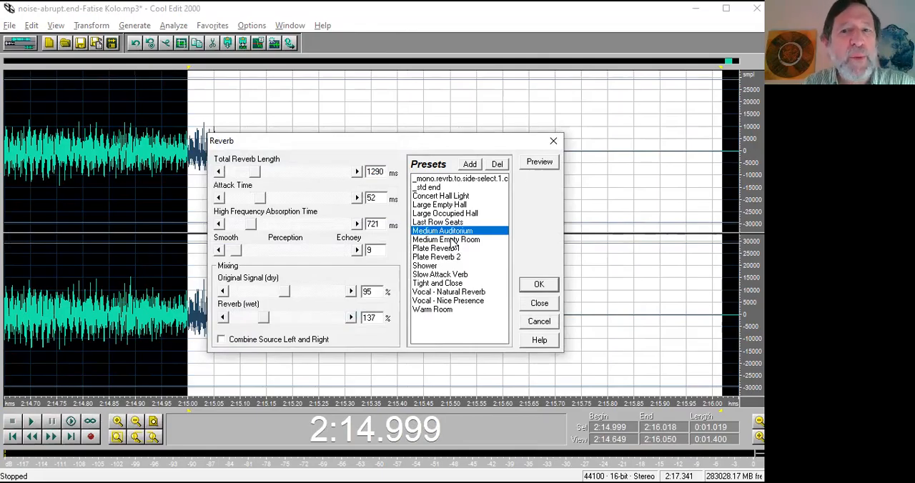
left_click(539, 163)
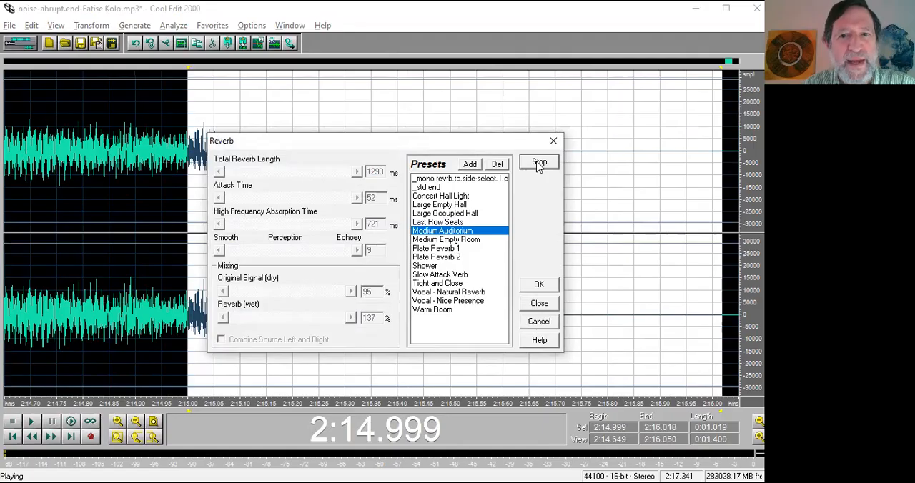
left_click(539, 164)
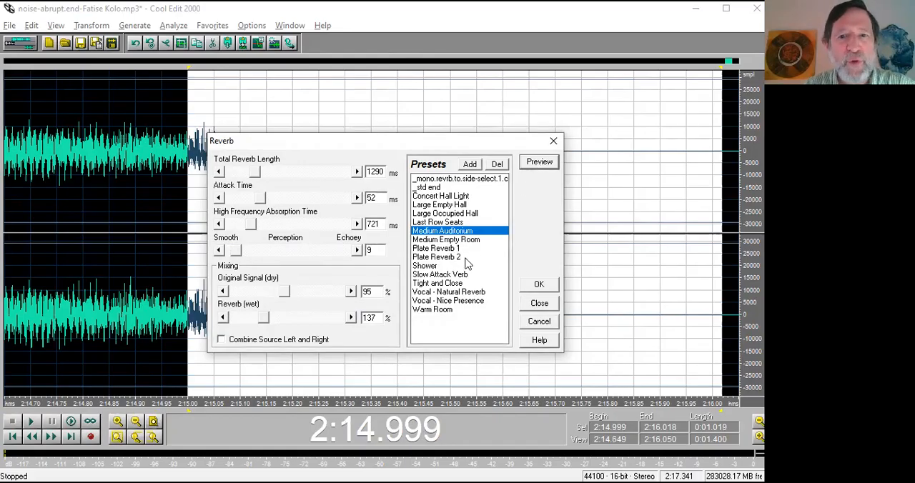
left_click(448, 284)
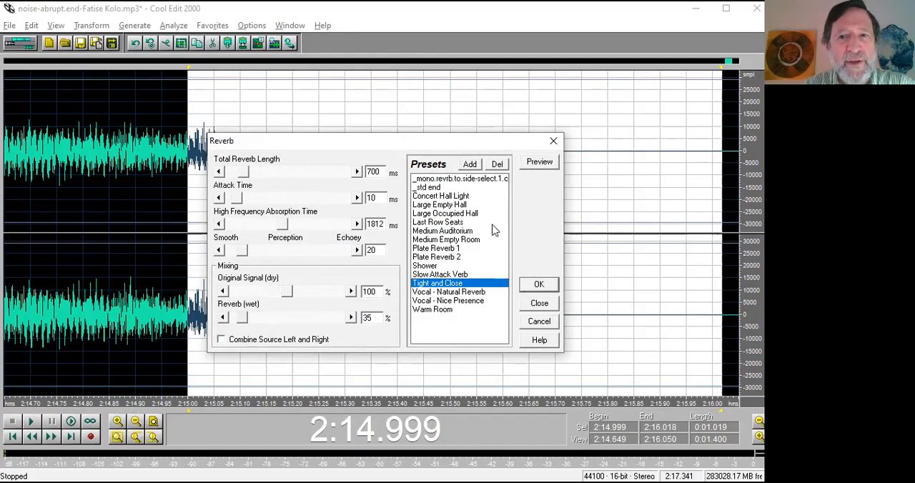
left_click(540, 164)
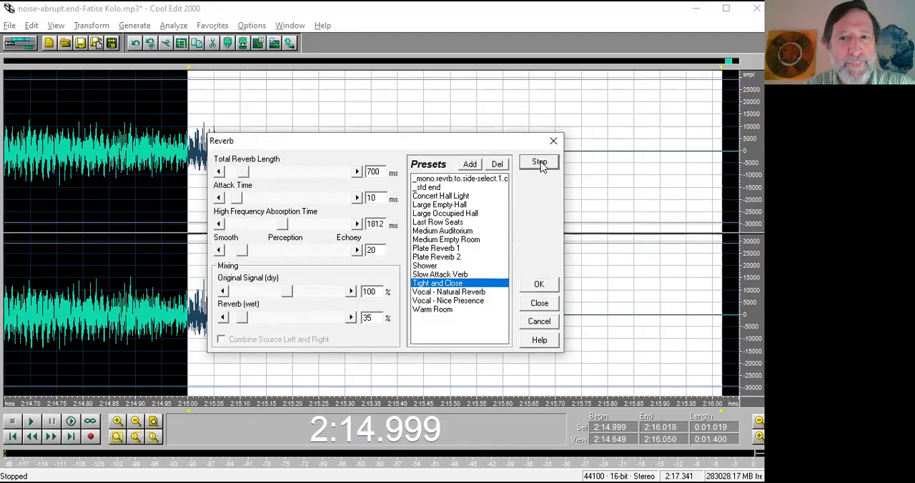
left_click(541, 163)
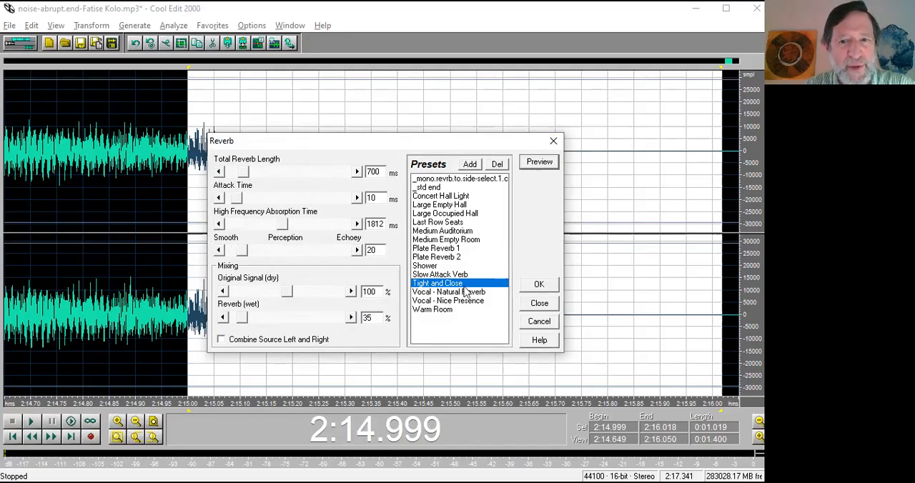
Preview the Last Row Seats reverb preset on the selected ending and apply it.
left_click(450, 198)
left_click(448, 206)
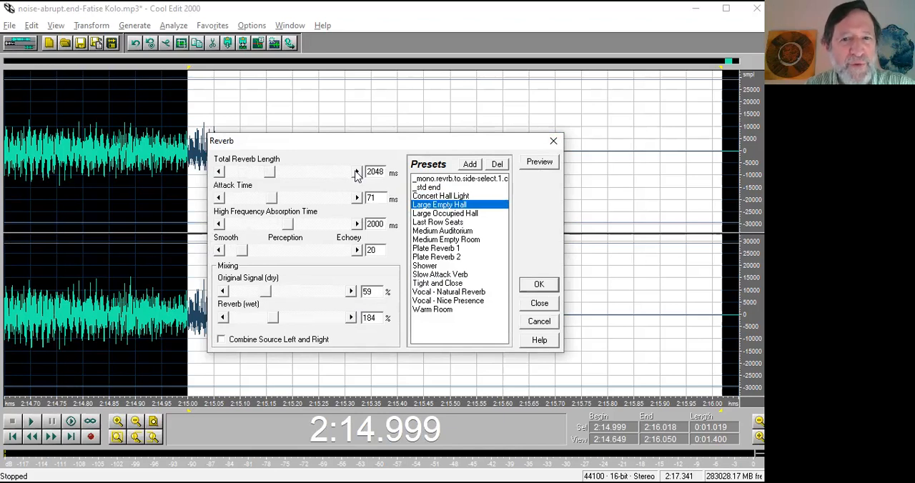
left_click(428, 214)
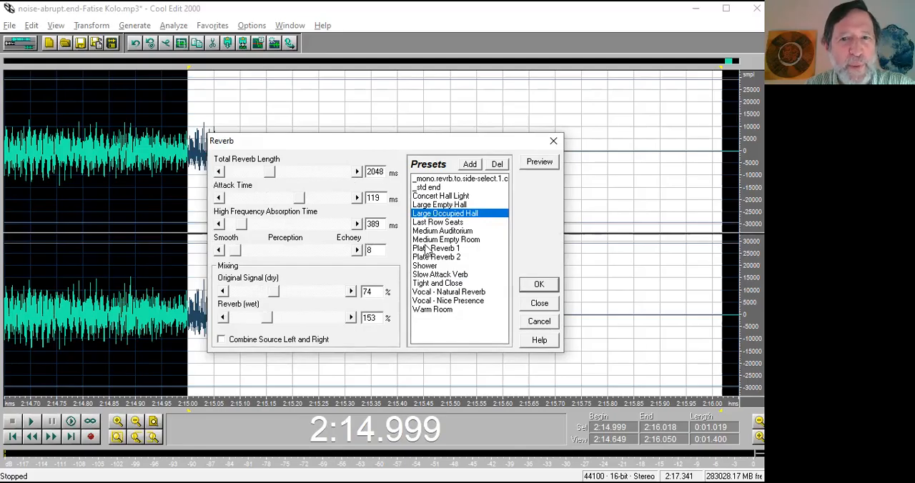
left_click(434, 222)
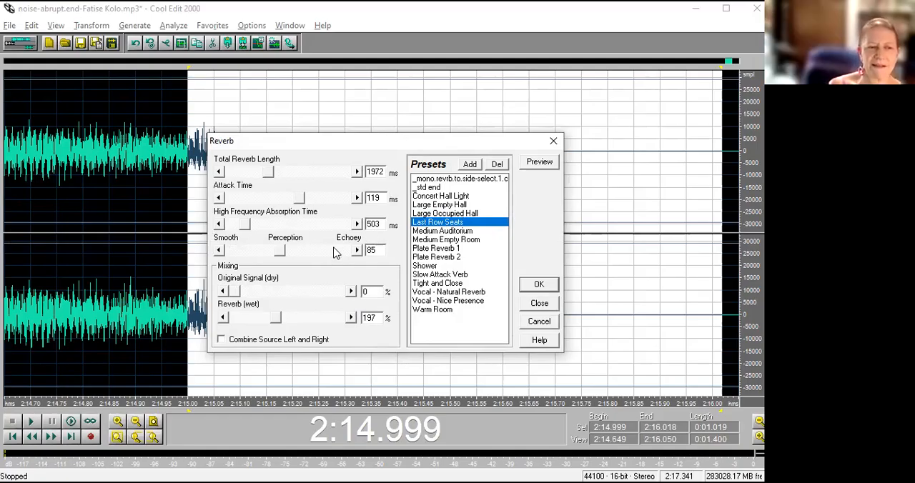
left_click(539, 164)
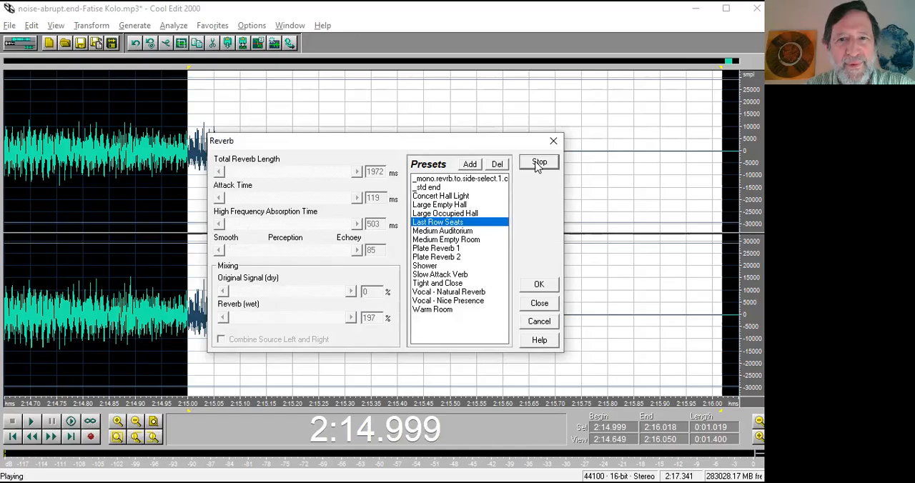
left_click(538, 164)
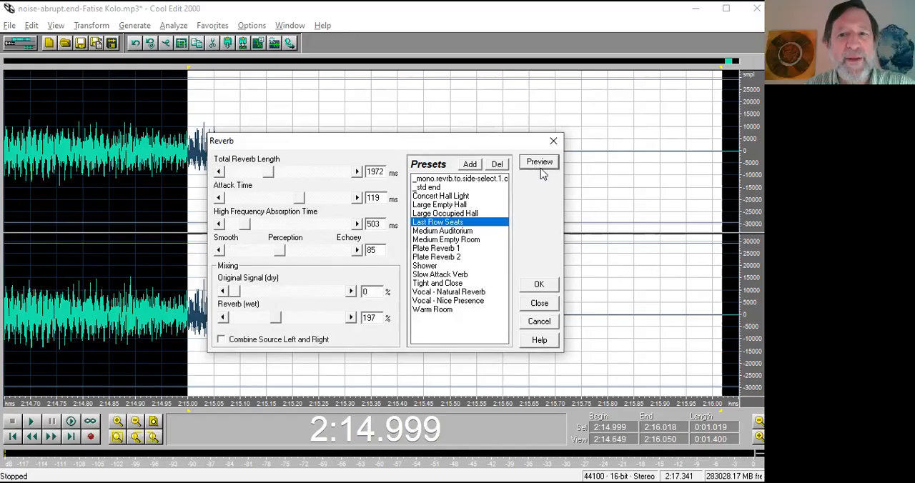
left_click(540, 285)
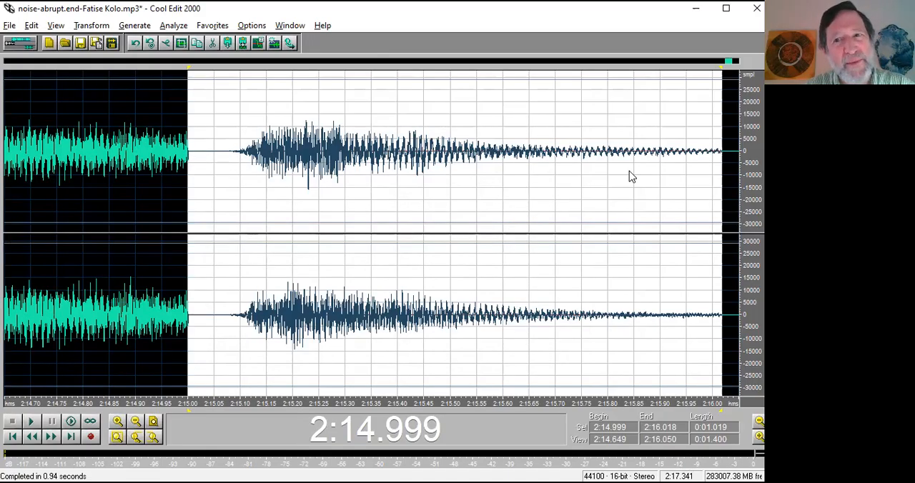
Play the processed ending from 2:14.716, stop playback, and undo the Last Row Seats reverb.
left_click(39, 164)
key("space")
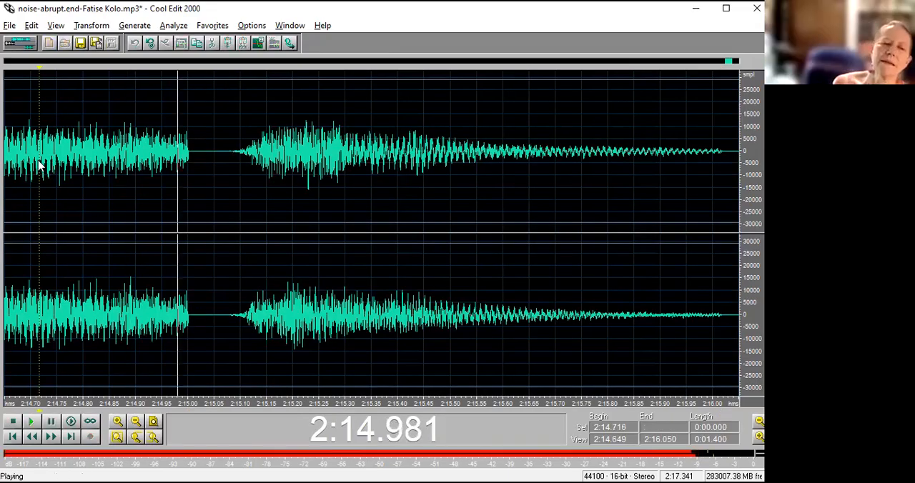
key("space")
key("ctrl+z")
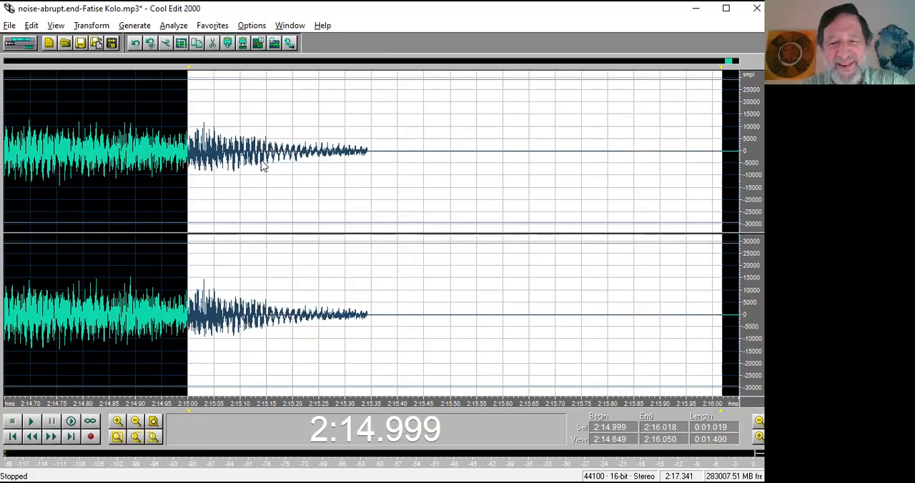
Apply the Medium Auditorium reverb preset to the selected ending, undo it once, and reapply it.
key("F2")
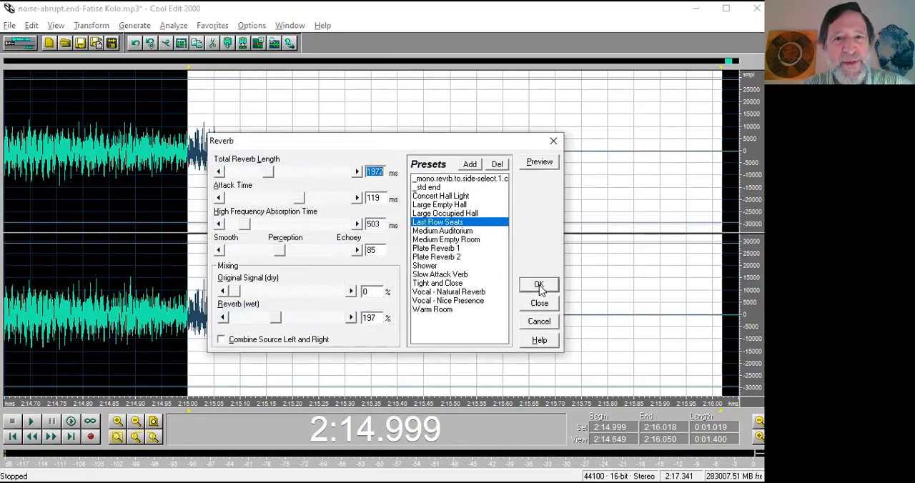
left_click(441, 232)
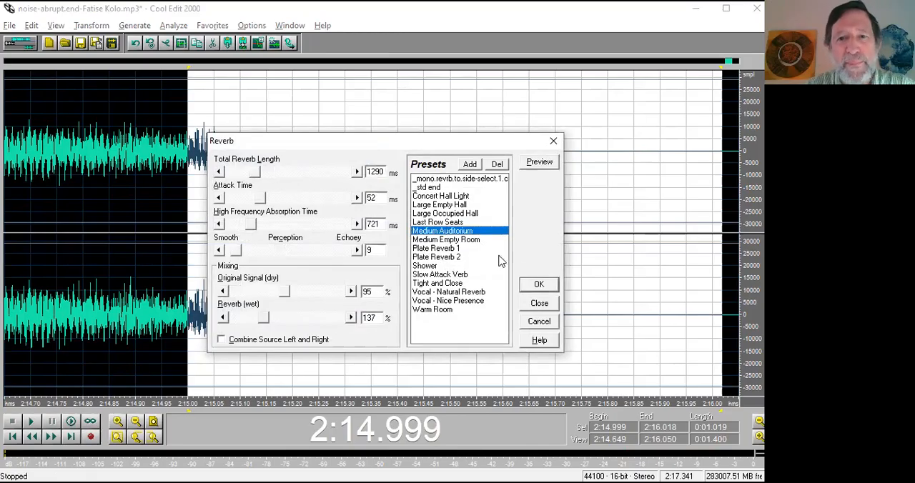
left_click(540, 286)
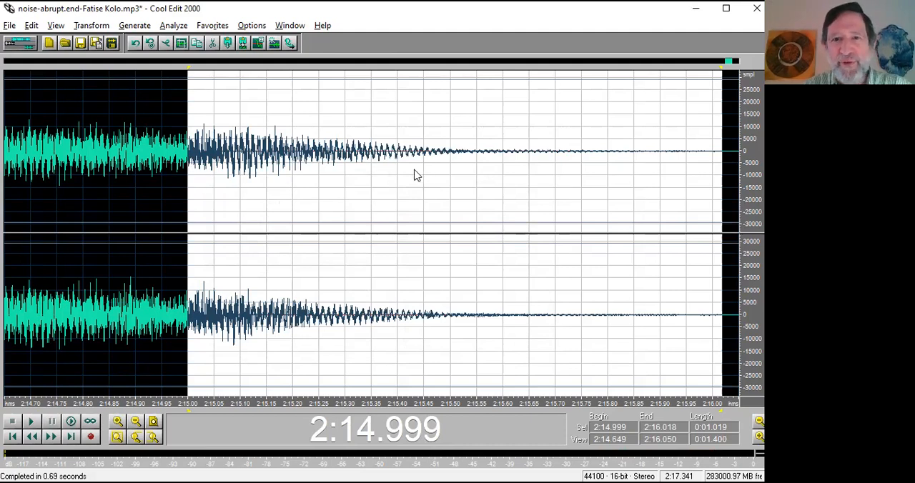
key("ctrl+z")
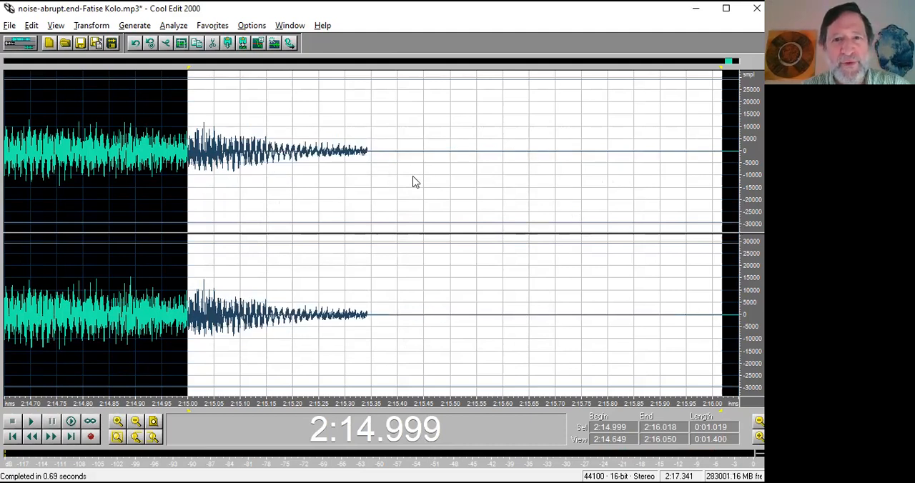
key("F2")
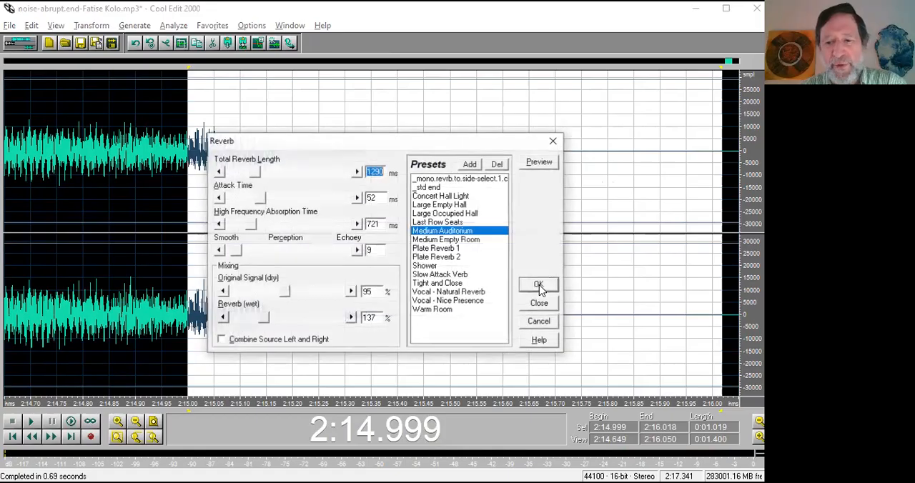
left_click(539, 287)
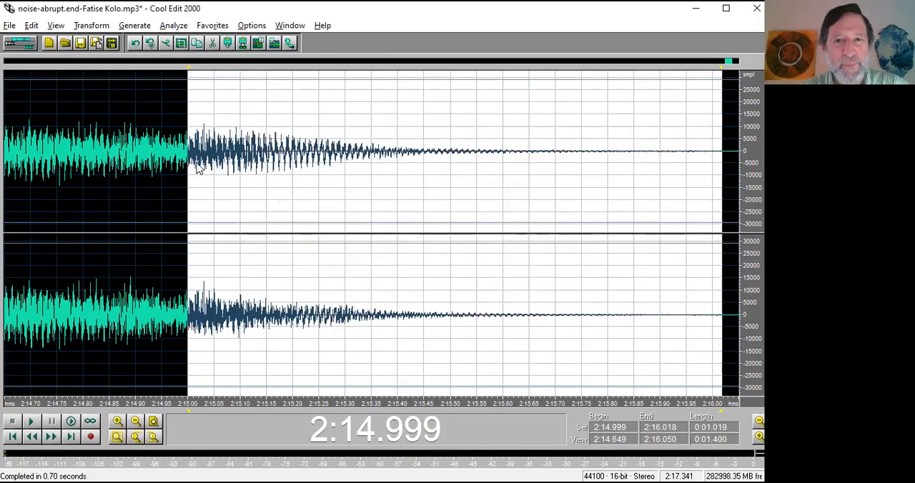
Play the track from 2:14.090 through the reverberated ending, and stop playback.
scroll(32, 162, "down", 3)
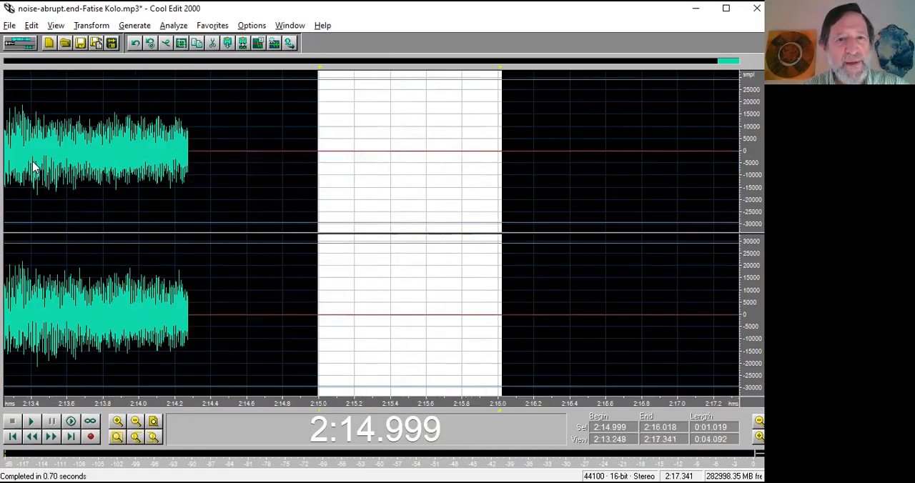
left_click(156, 152)
key("space")
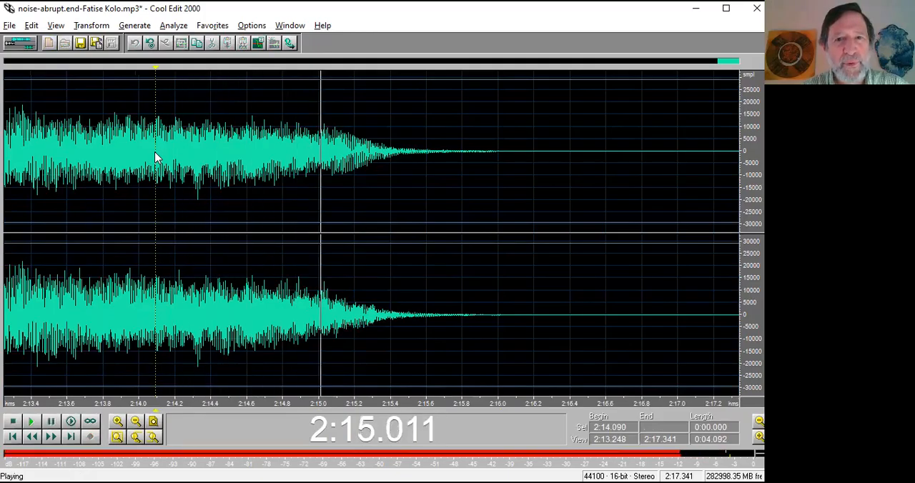
key("space")
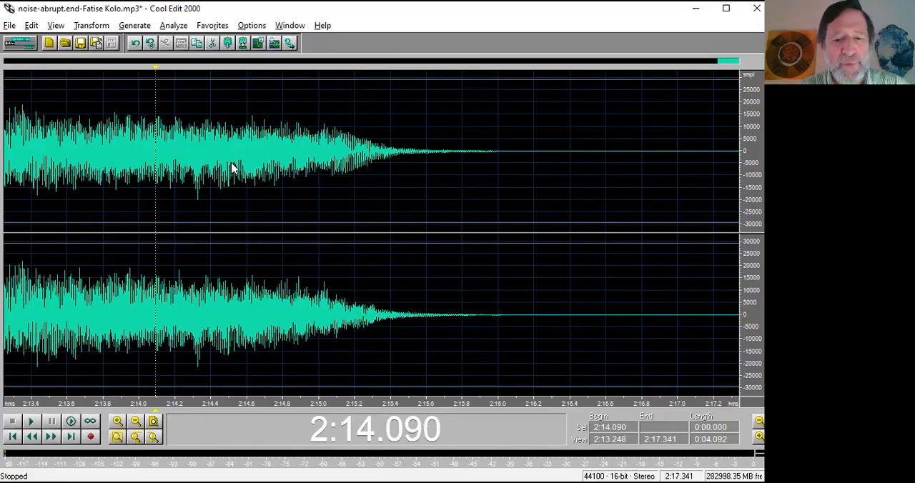
left_click(331, 176)
key("F2")
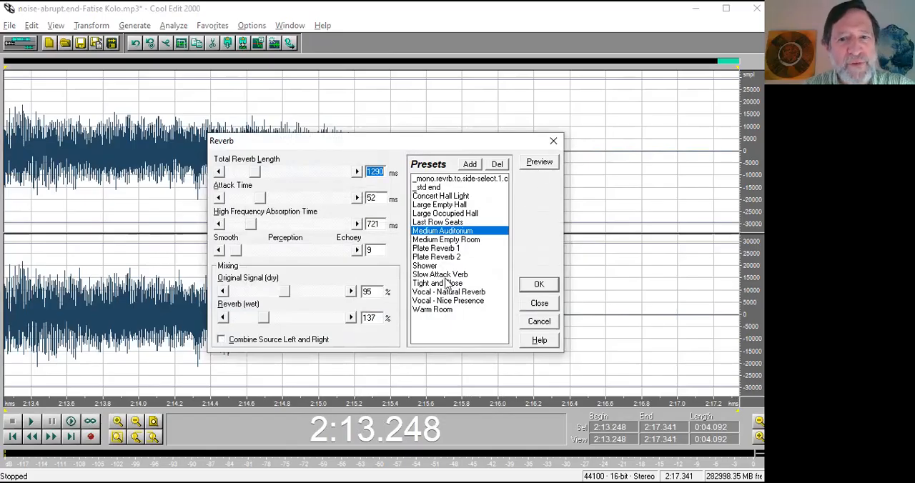
left_click(547, 321)
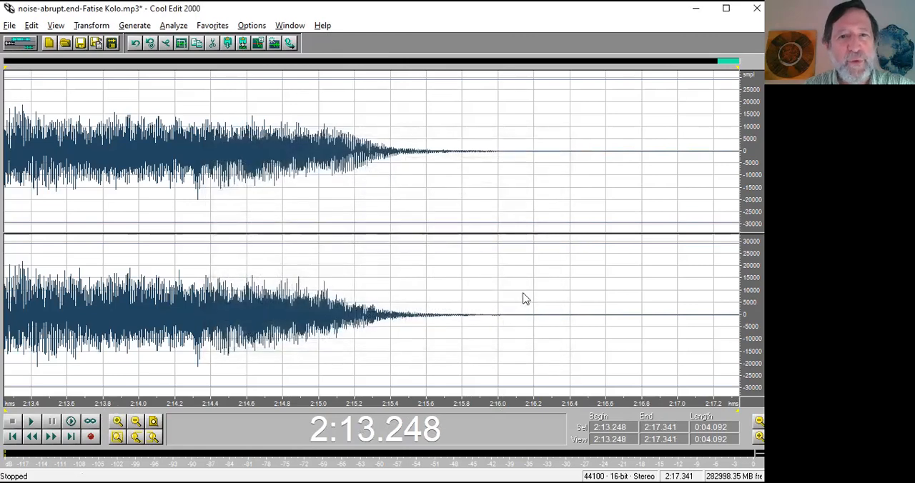
Switch to the CE-overview PowerPoint slide show to check the list of topics, and return to Cool Edit 2000.
key("alt+Tab")
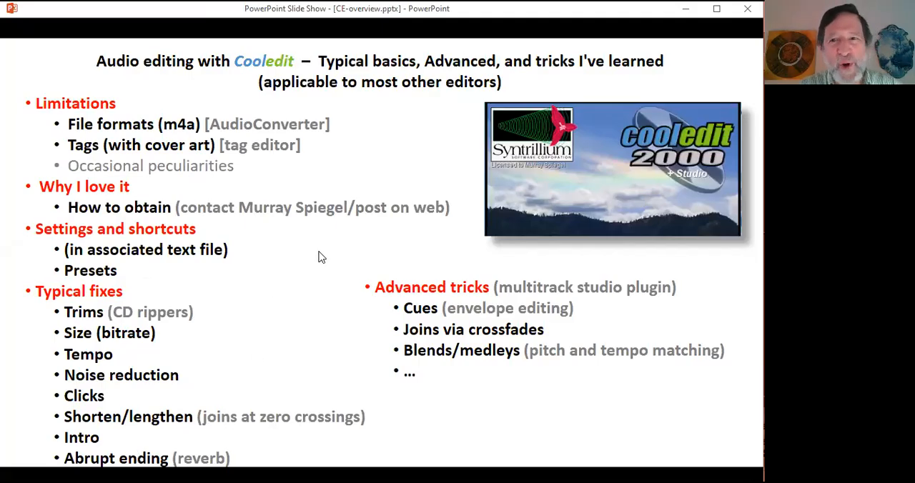
key("alt+Tab")
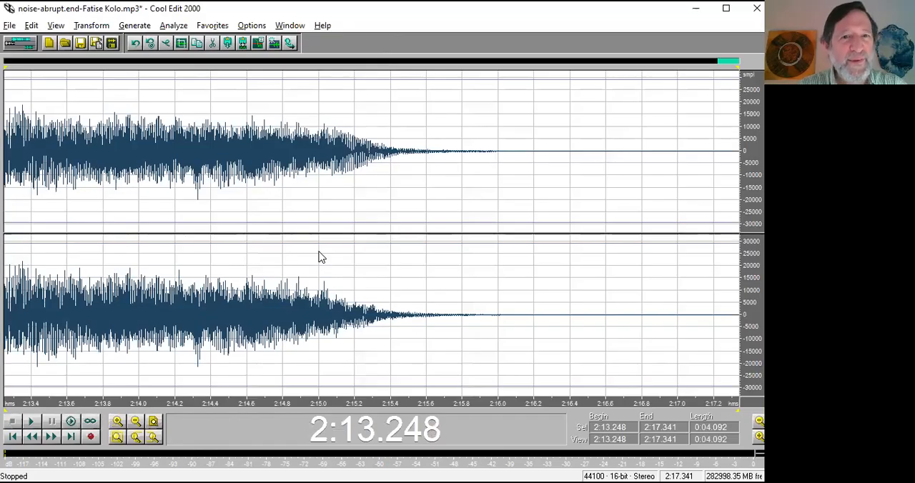
Close the Fatise Kolo track and open Polish Polka-drop.out-CE.demo.mp3 from the CE-demo folder.
key("ctrl+w")
left_click(377, 267)
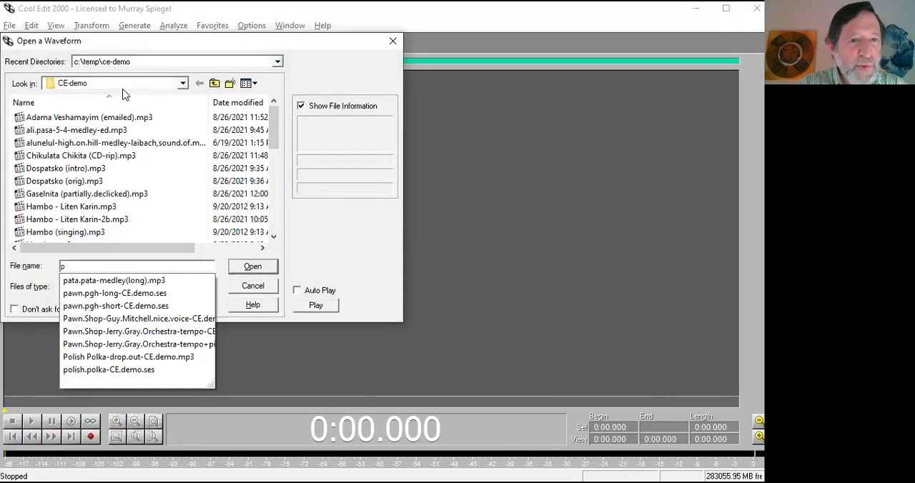
type("o")
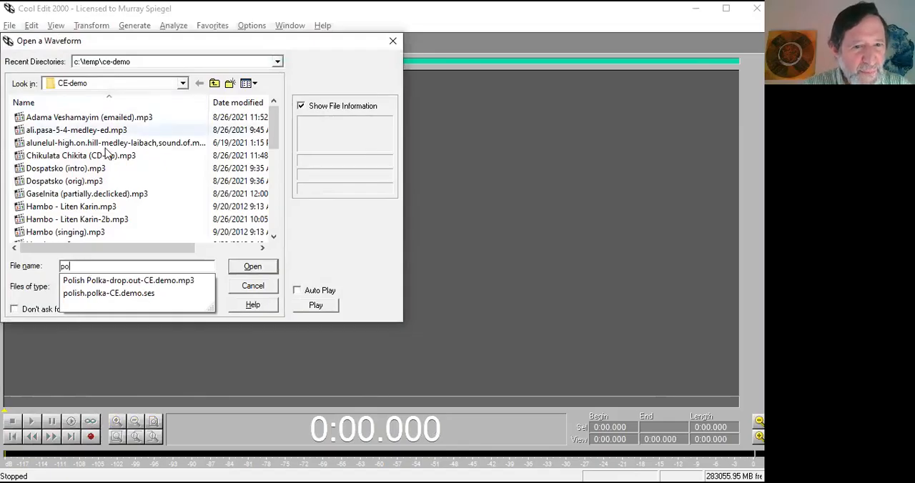
left_click(213, 280)
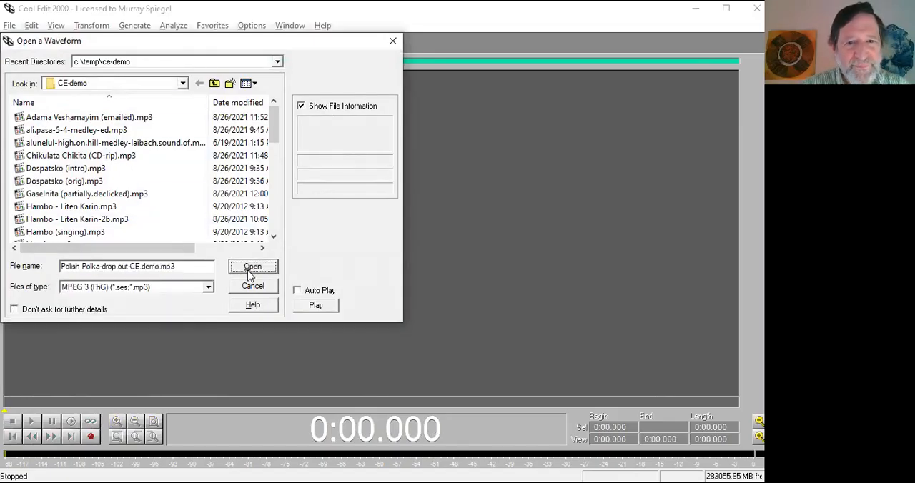
left_click(251, 267)
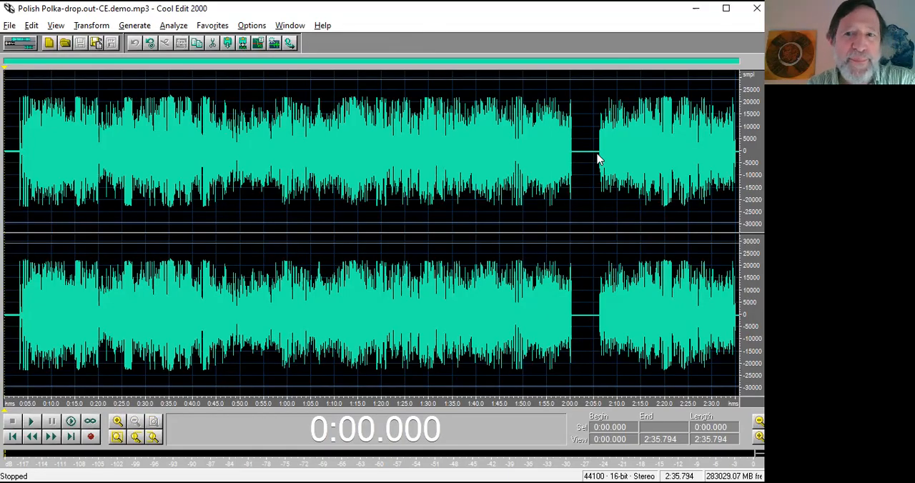
Play the Polish Polka track from 1:52.217 across the silent dropout.
left_click(535, 174)
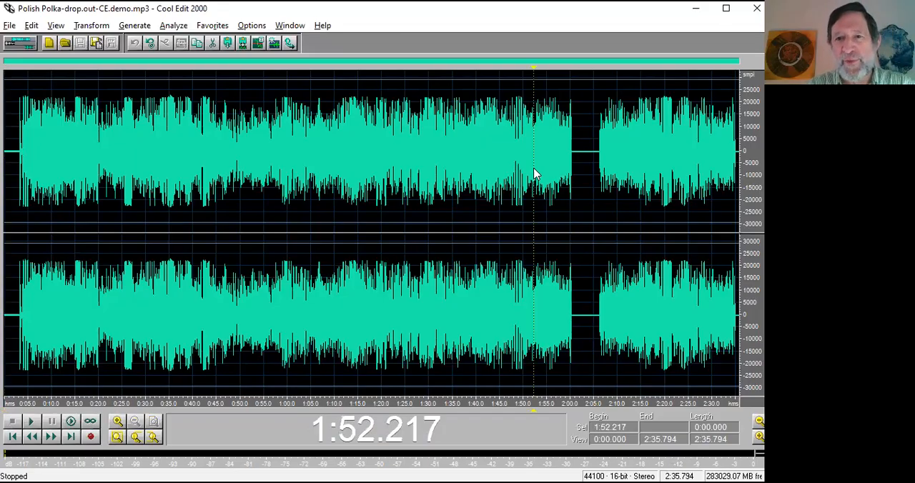
key("space")
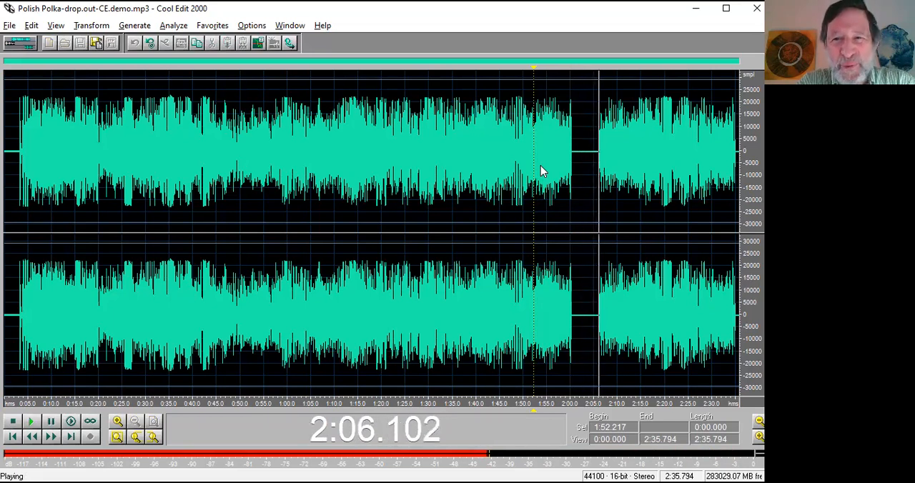
Stop playback, try filling the silent dropout between 2:01.758 and 2:05.034 with sound, play the filled passage, and undo the fill.
key("space")
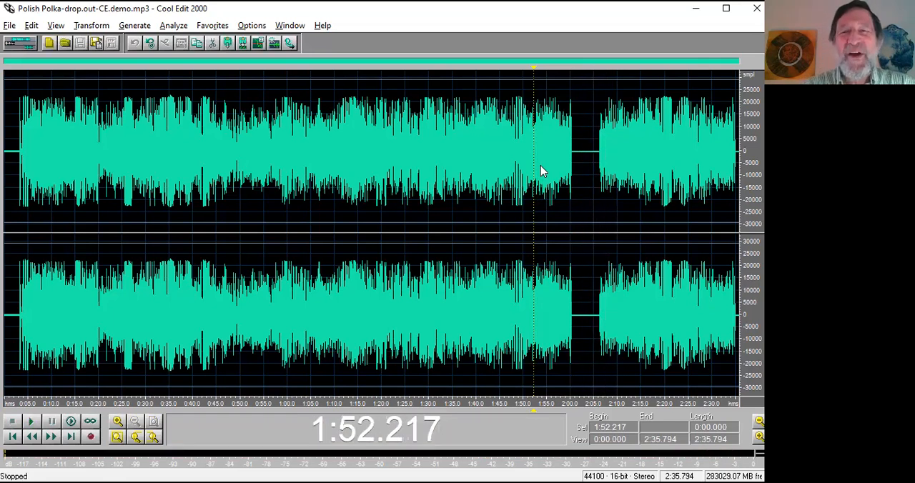
left_click_drag(574, 159, 601, 160)
key("space")
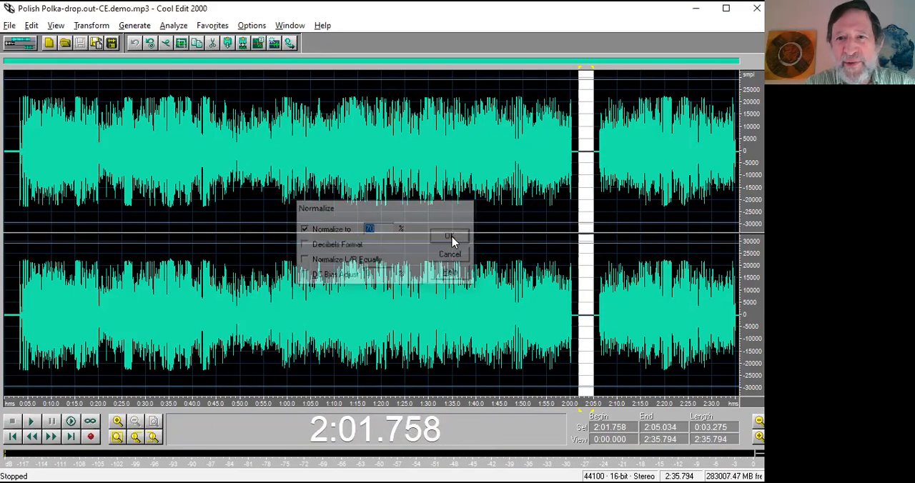
left_click(452, 237)
key("space")
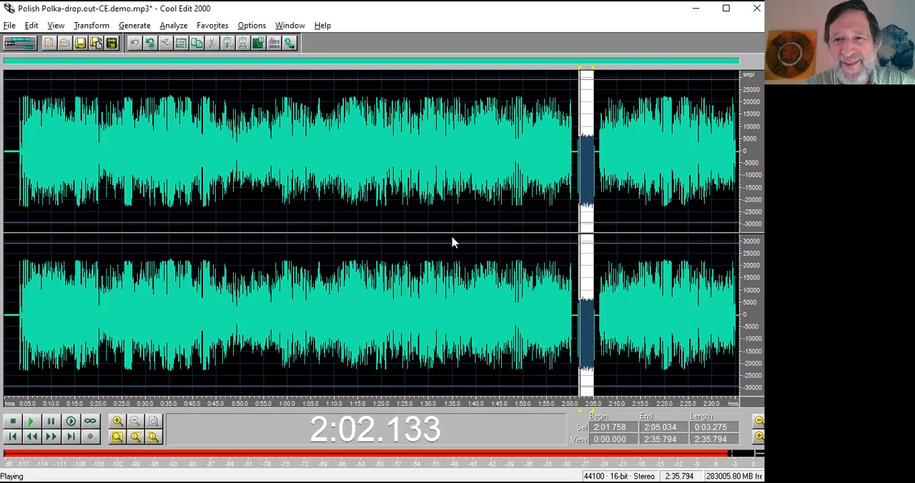
key("space")
key("ctrl+z")
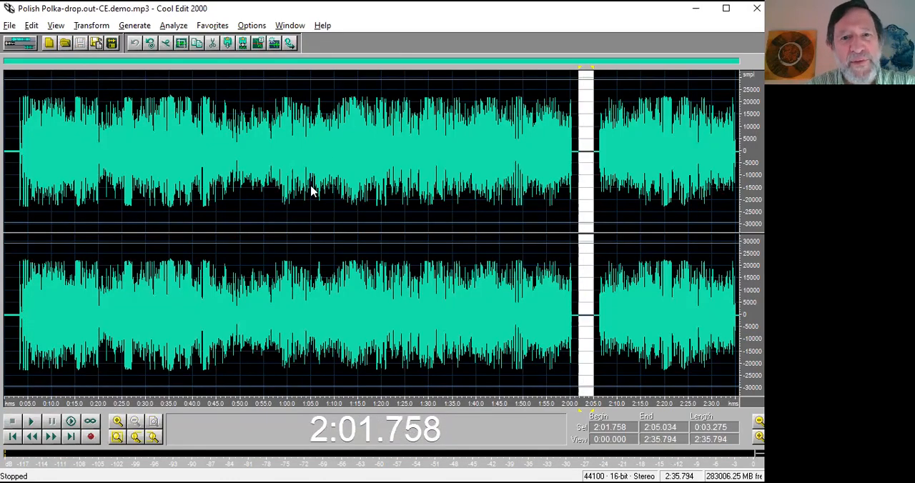
Preview the Channel Mixer's Vocal Cut preset on the passage from 1:01.377 to 1:16.473, and close the mixer without applying it.
left_click_drag(294, 301, 364, 286)
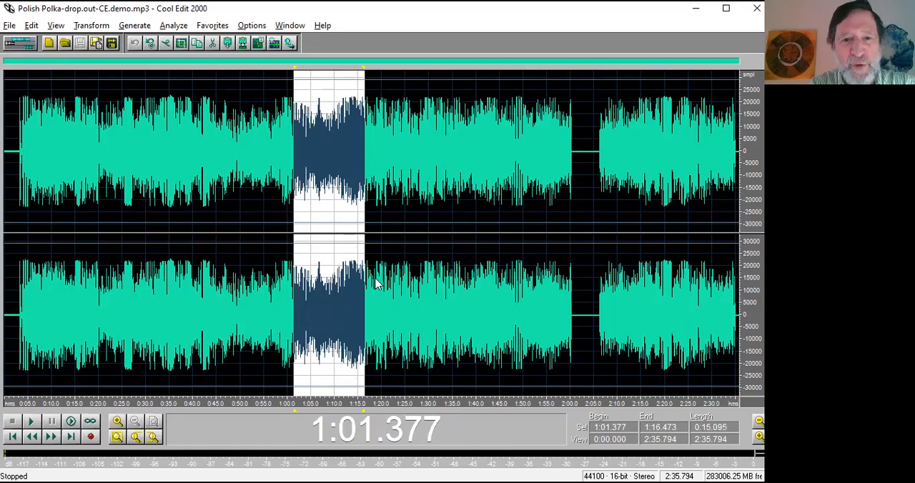
key("F2")
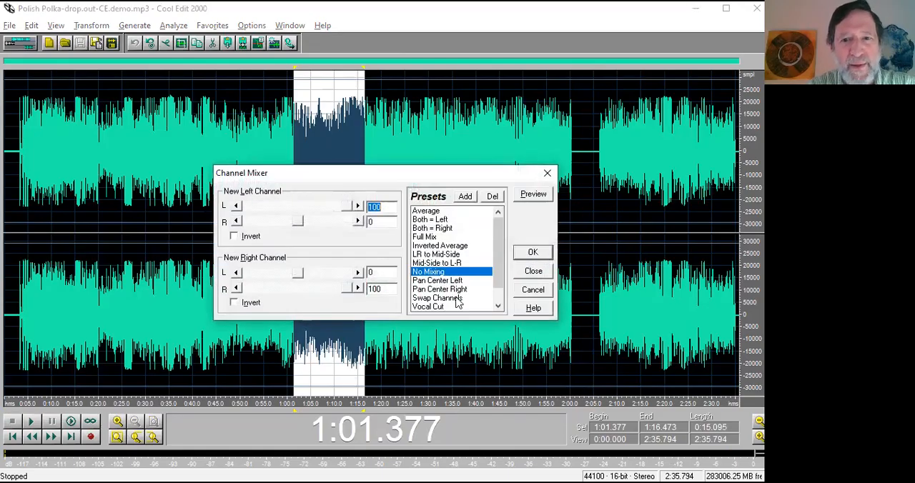
left_click(441, 306)
left_click(535, 196)
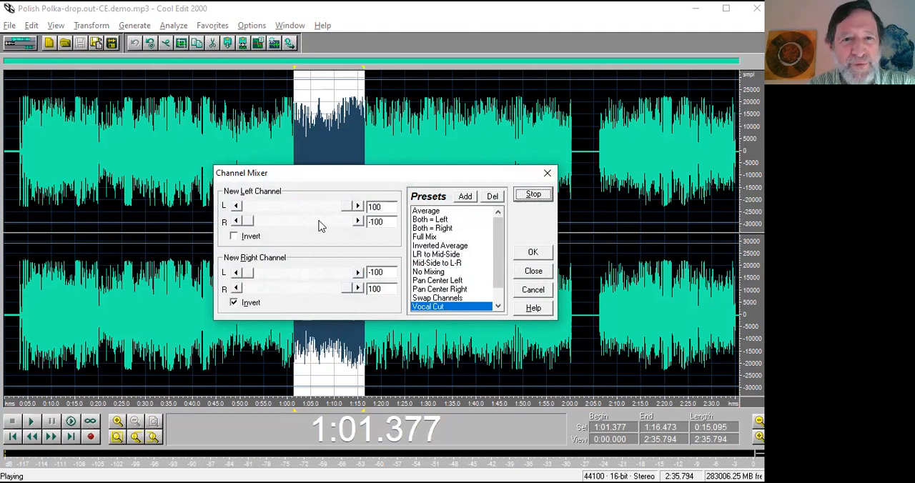
left_click(547, 173)
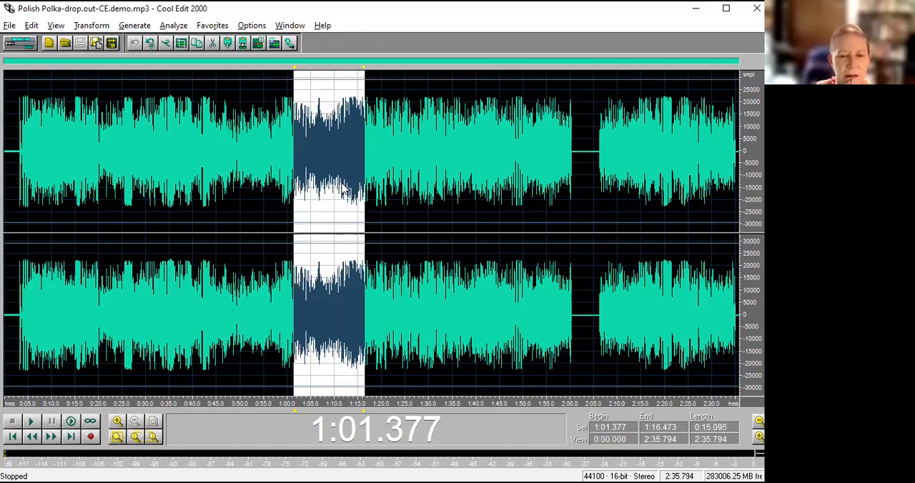
Switch to the CE-overview PowerPoint slide show to check the advanced tricks topics, and return to Cool Edit 2000.
left_click_drag(328, 236, 375, 286)
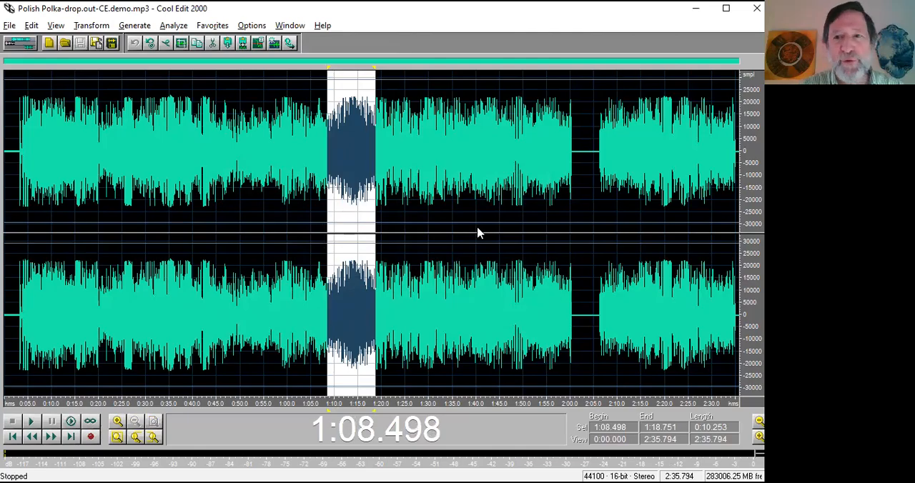
key("alt+Tab")
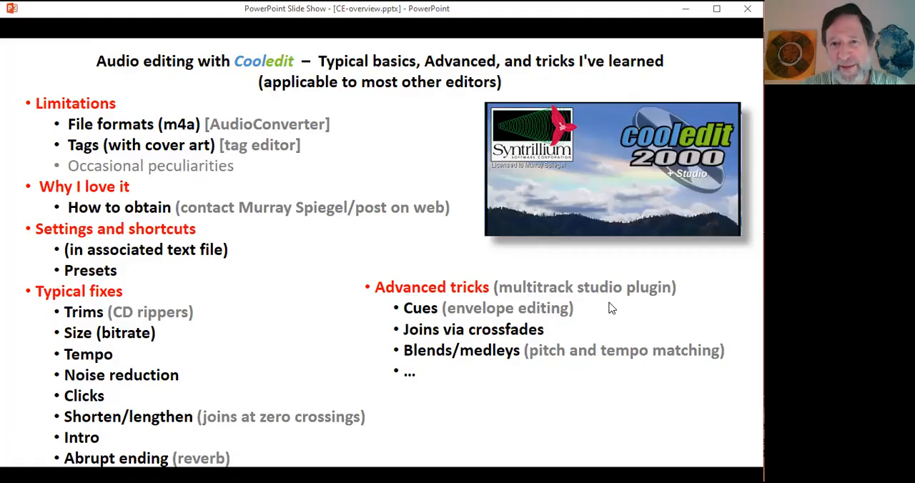
key("alt+Tab")
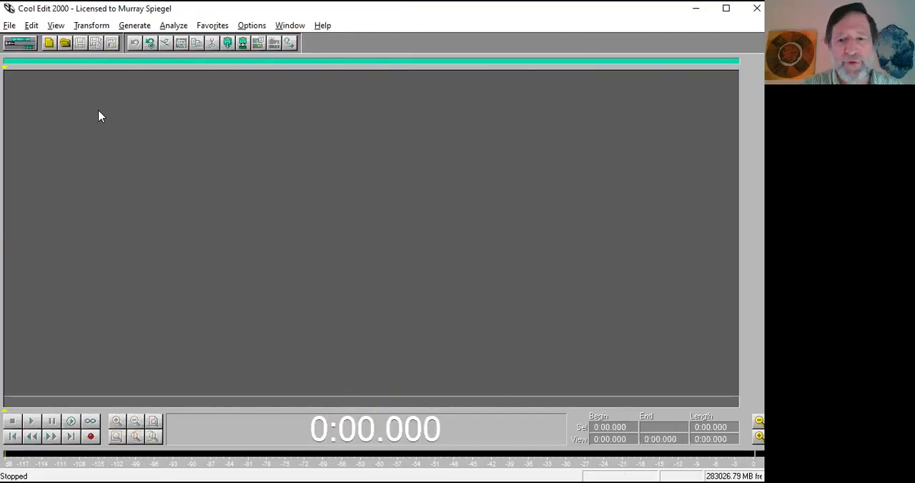
Switch to the multitrack view, compare the component files of the sessions in the CE-demo folder, and open polish.polka-CE.demo.ses.
key("F12")
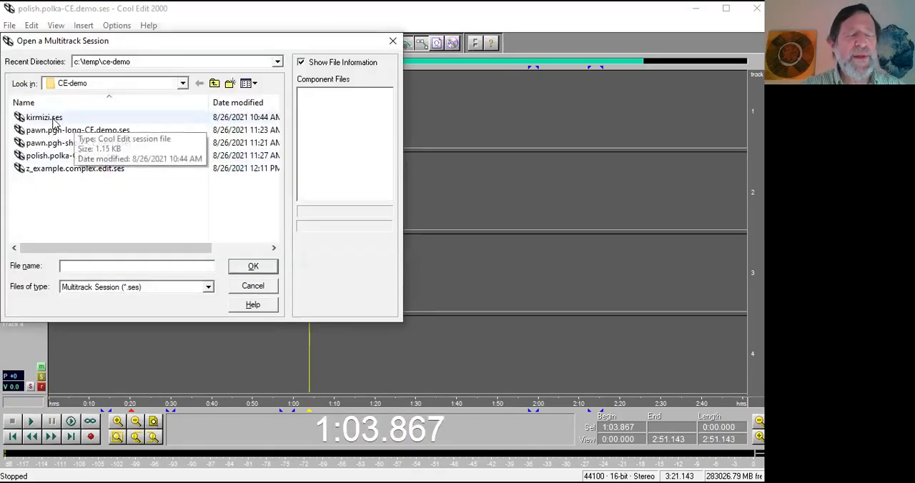
left_click(54, 119)
left_click(60, 131)
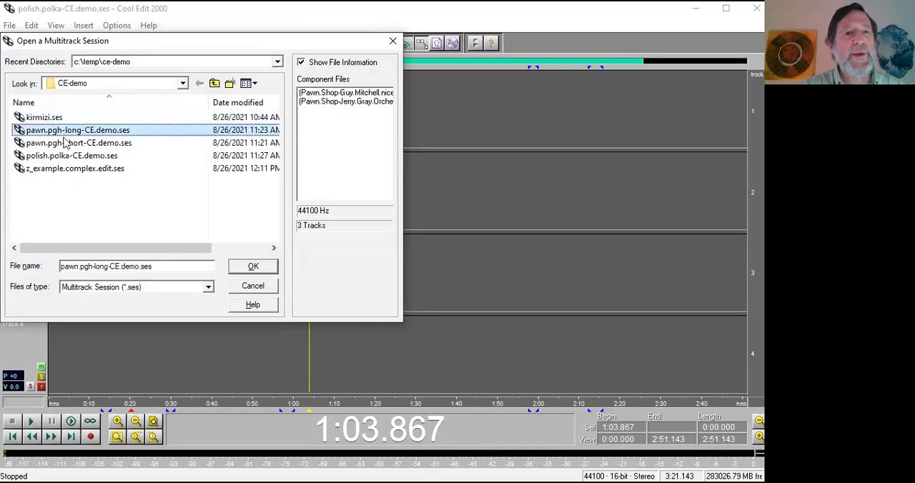
left_click(65, 143)
left_click(70, 156)
left_click(76, 170)
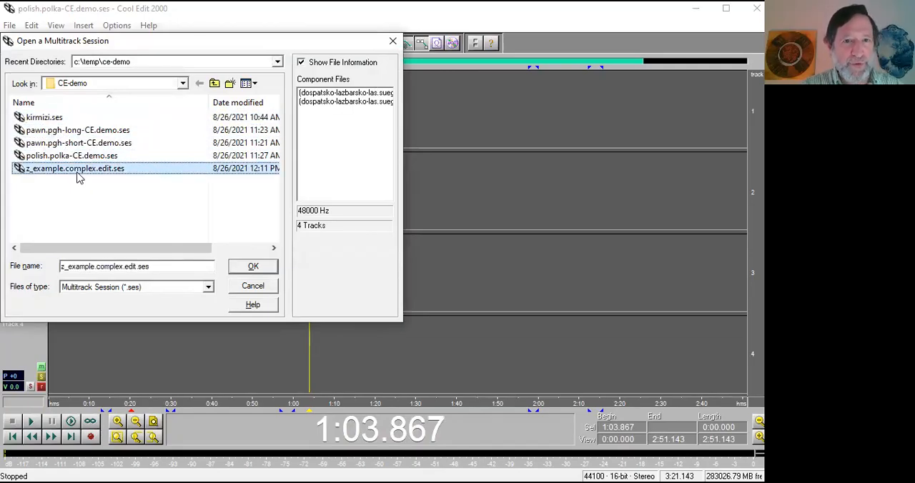
left_click(53, 118)
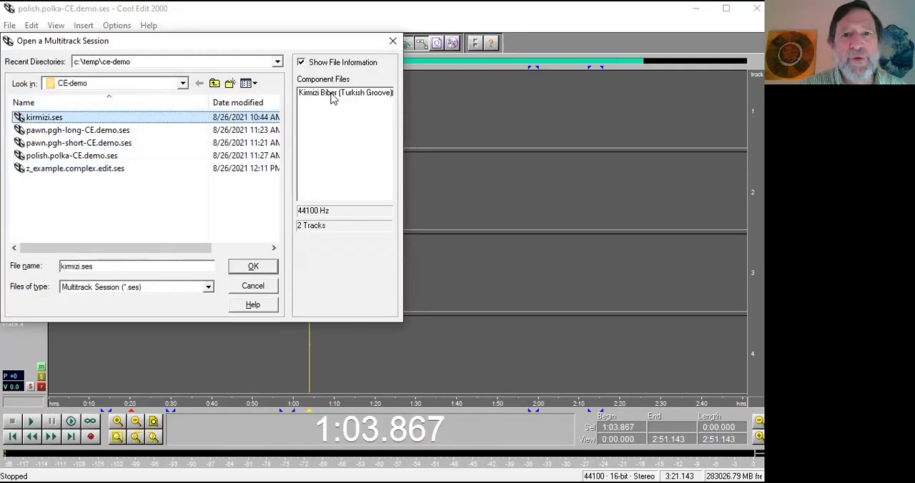
left_click(114, 132)
left_click(125, 143)
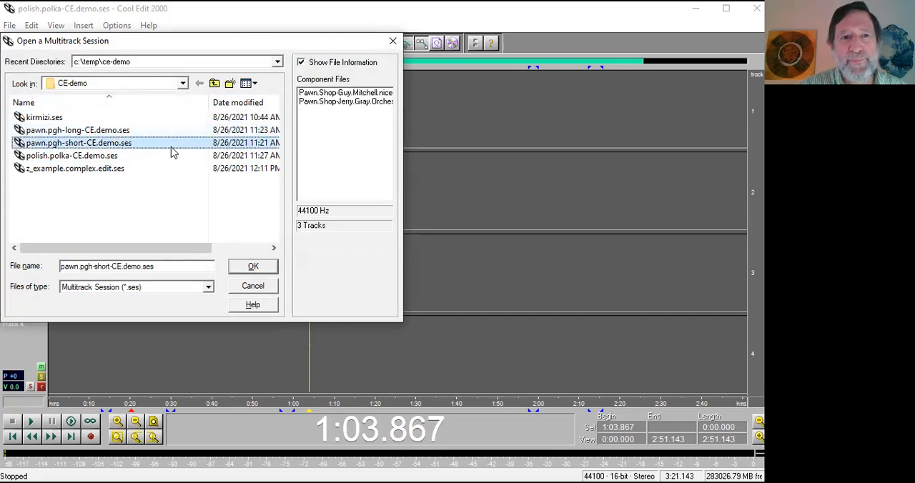
left_click(125, 156)
left_click(117, 169)
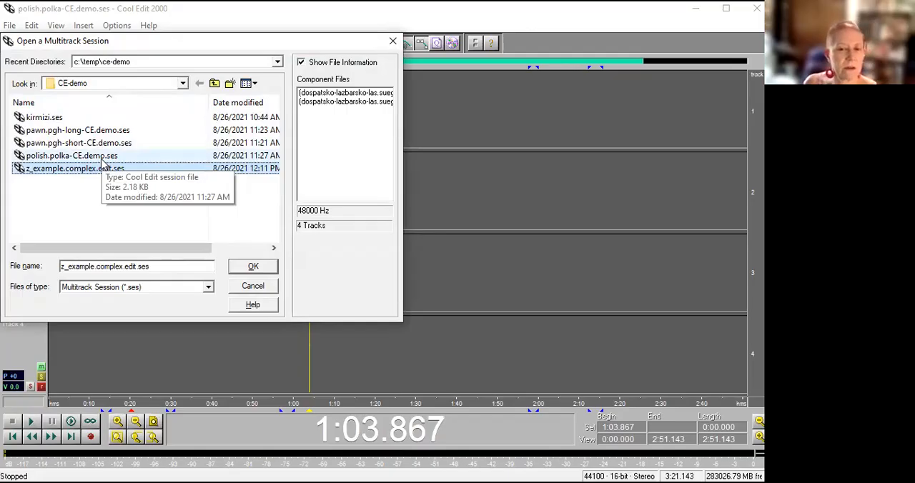
left_click(249, 266)
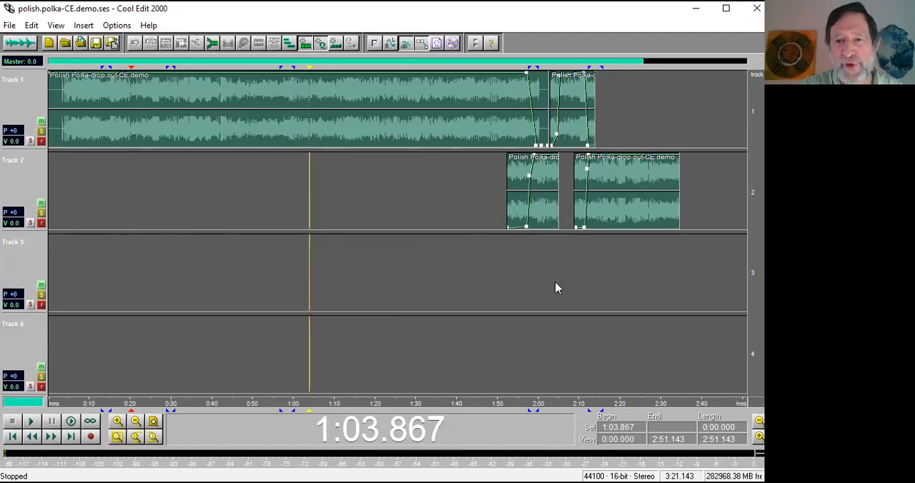
Examine the crossfades around the dropout, inspect the Track 1 clip's silent gap in the waveform view, and return to the multitrack view.
left_click_drag(573, 405, 477, 405)
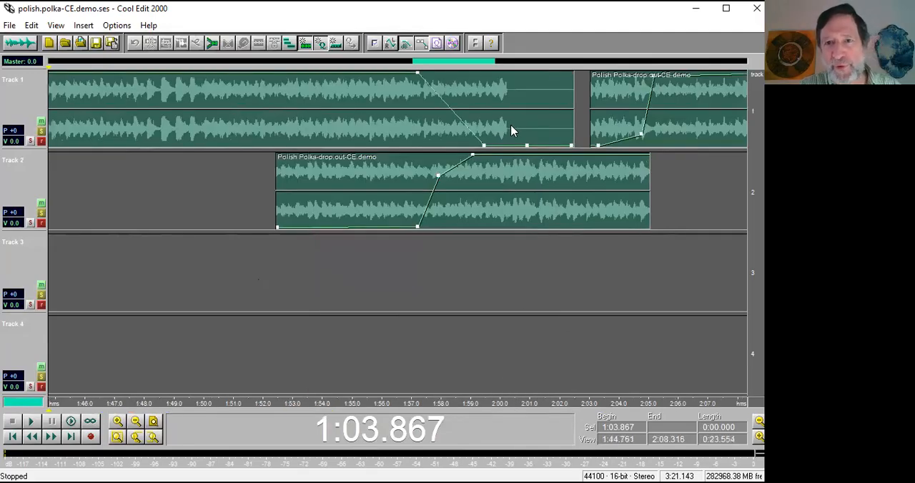
left_click(506, 132)
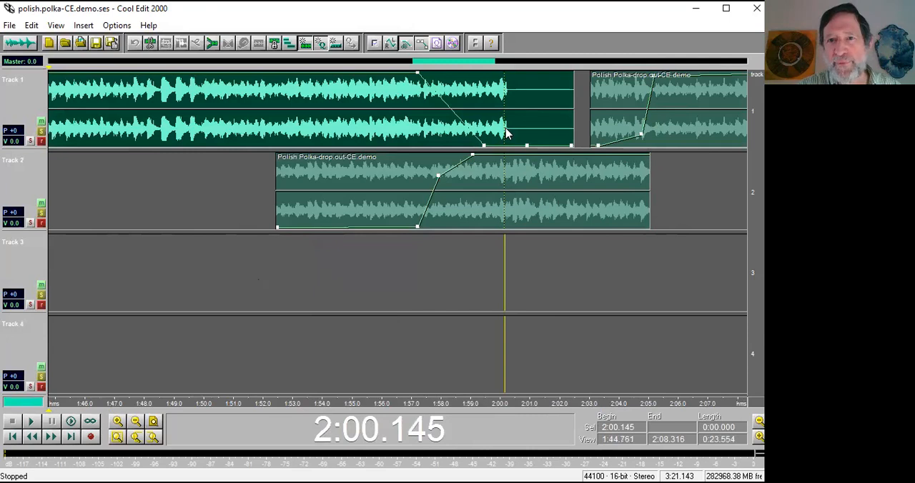
double_click(506, 131)
left_click_drag(629, 408, 388, 403)
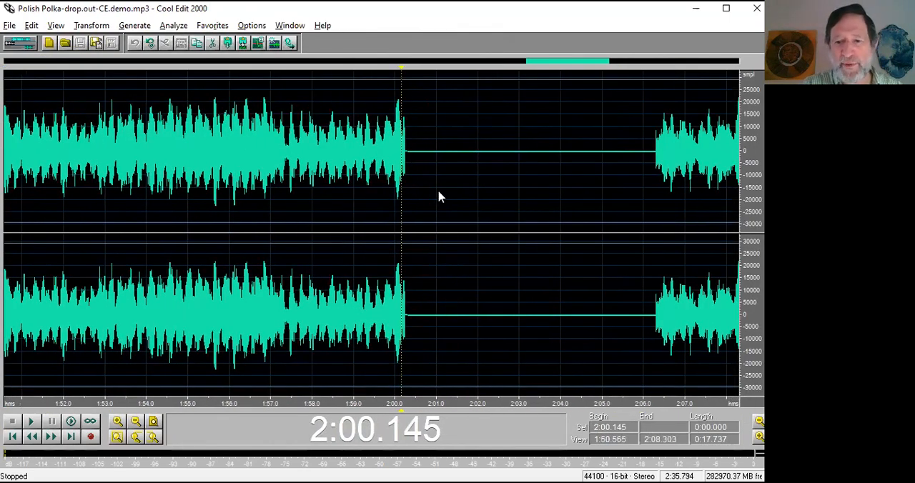
key("F12")
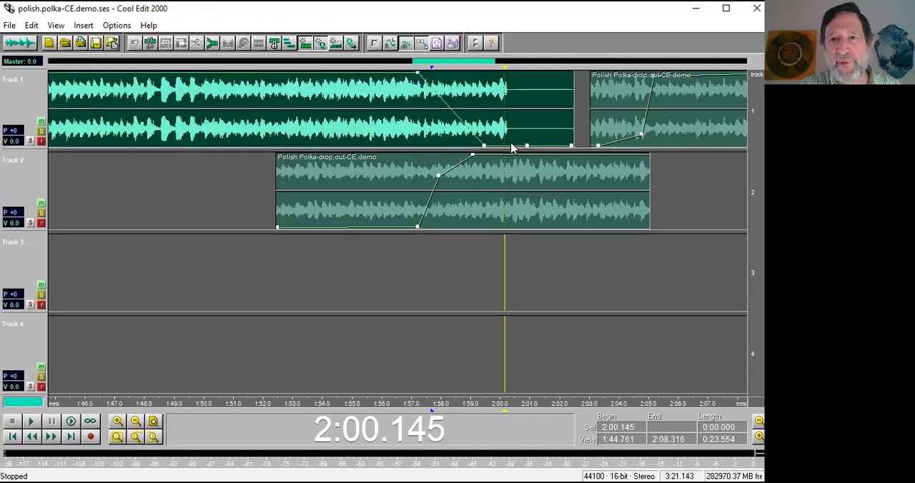
Mute Track 2 temporarily while examining the dropout area near 2:00, unmute it, and show the whole session.
left_click(40, 204)
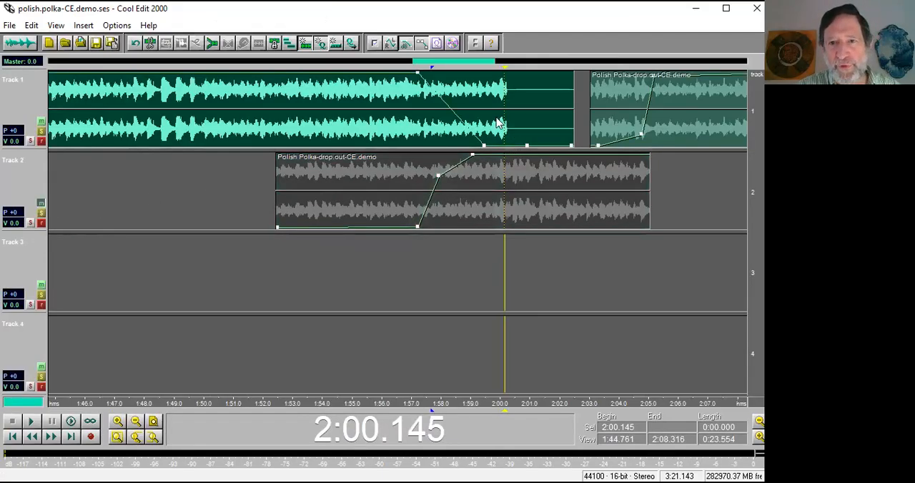
left_click_drag(498, 410, 427, 409)
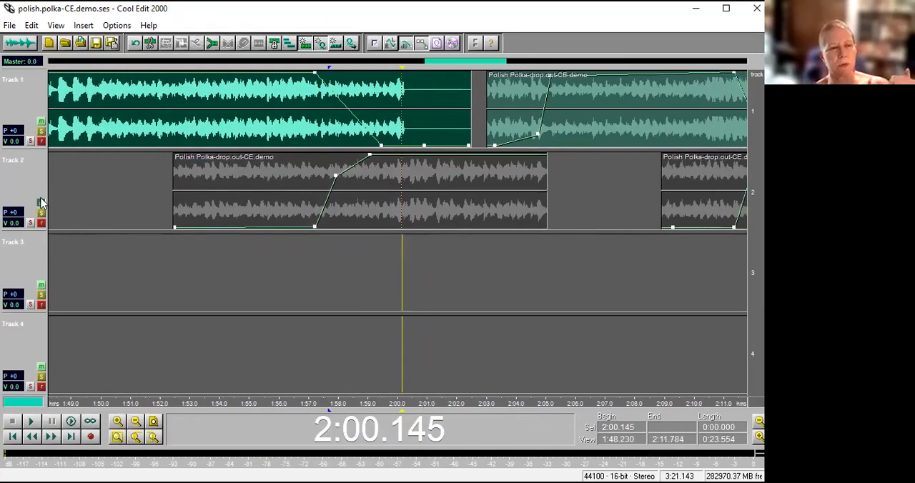
left_click(40, 204)
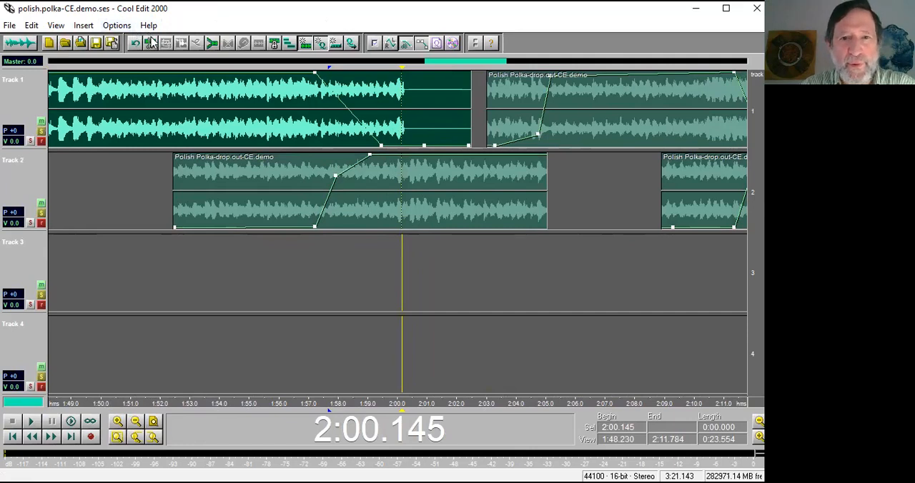
scroll(307, 245, "down", 4)
scroll(321, 254, "down", 1)
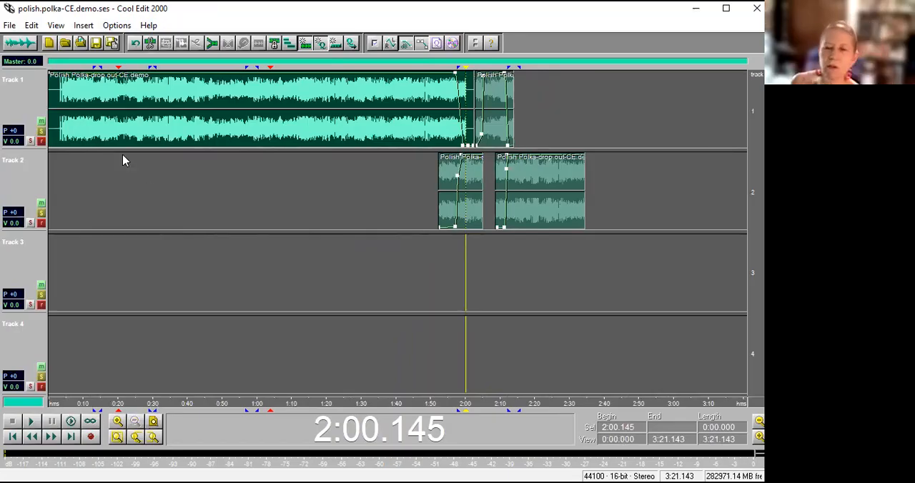
Save the polish.polka-CE.demo.ses session and close it.
left_click(9, 27)
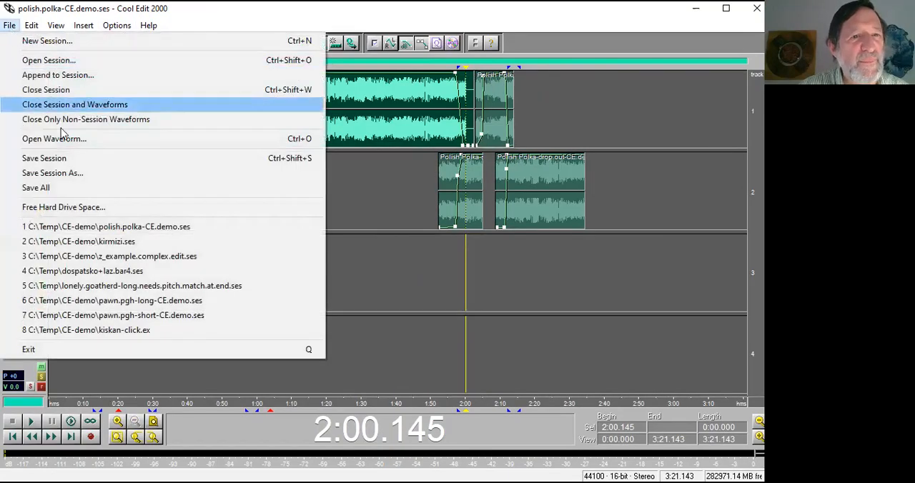
left_click(62, 163)
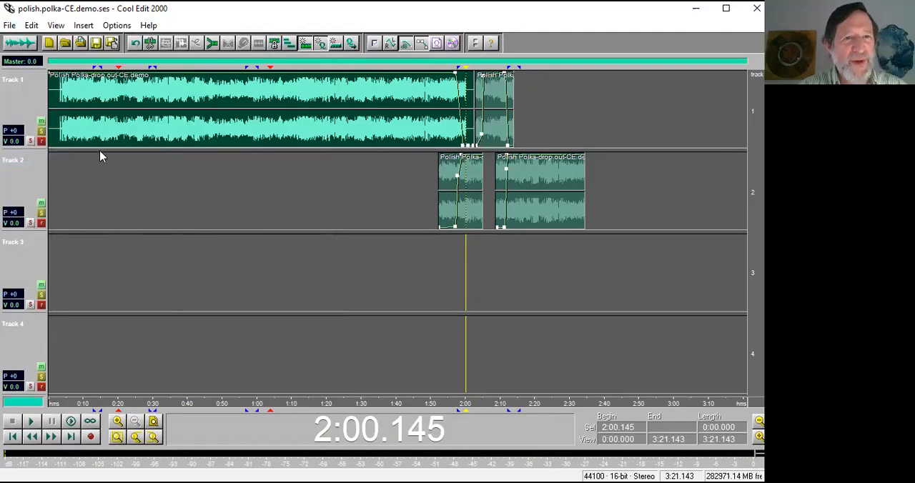
left_click(10, 26)
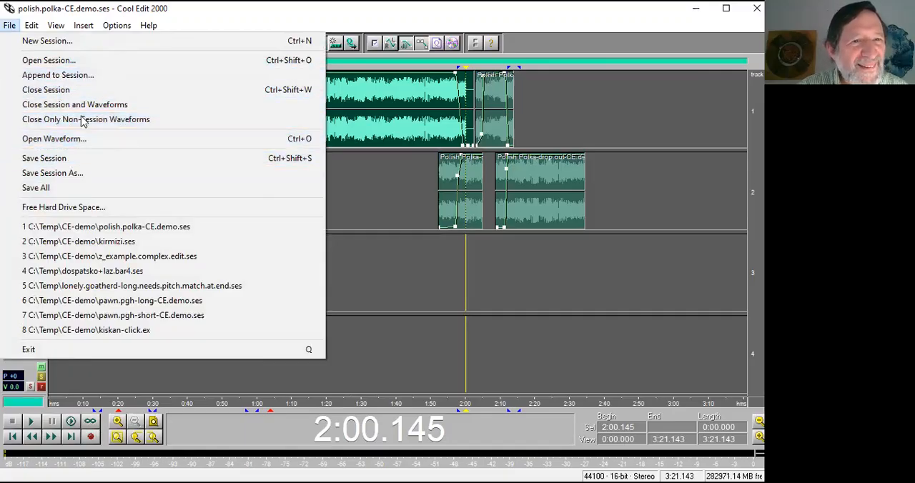
left_click(84, 91)
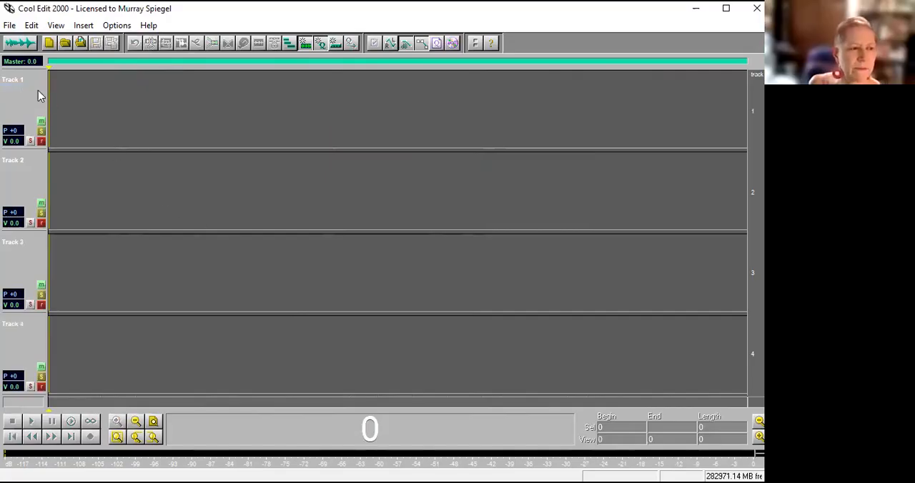
Reopen polish.polka-CE.demo.ses from the recently used sessions and place the cursor at 1:28.363.
left_click(8, 26)
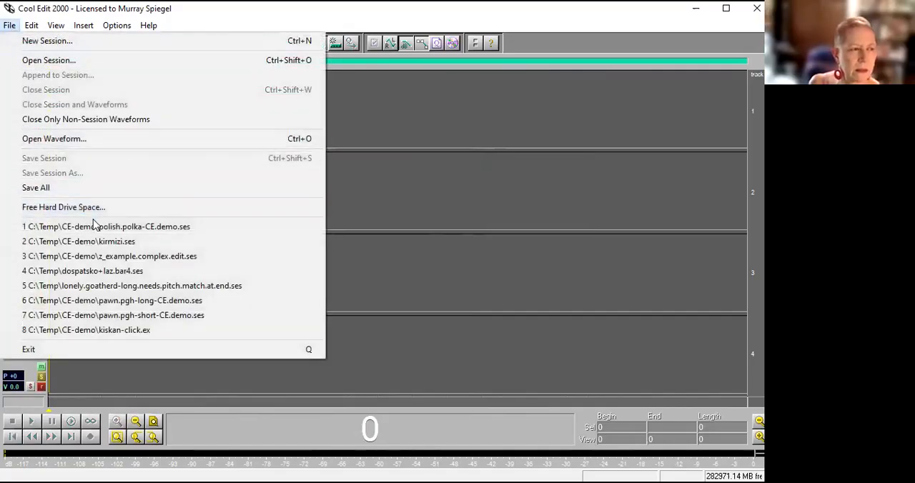
left_click(102, 228)
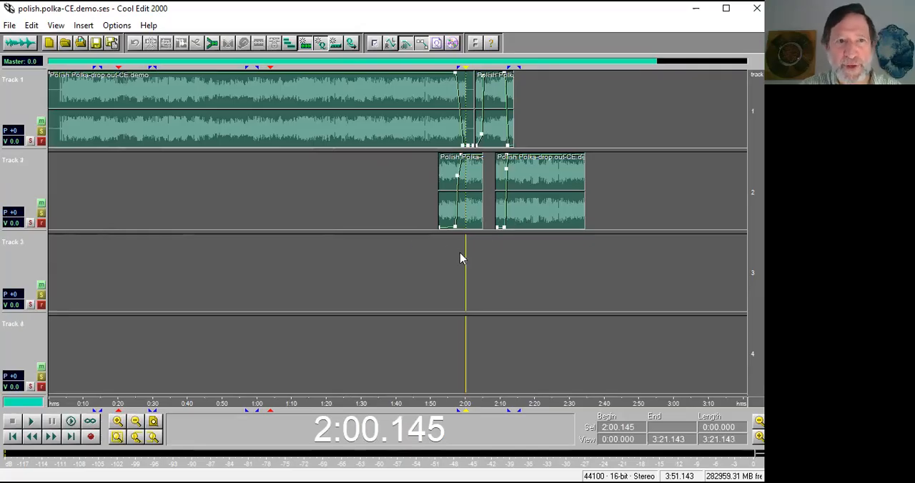
left_click(10, 26)
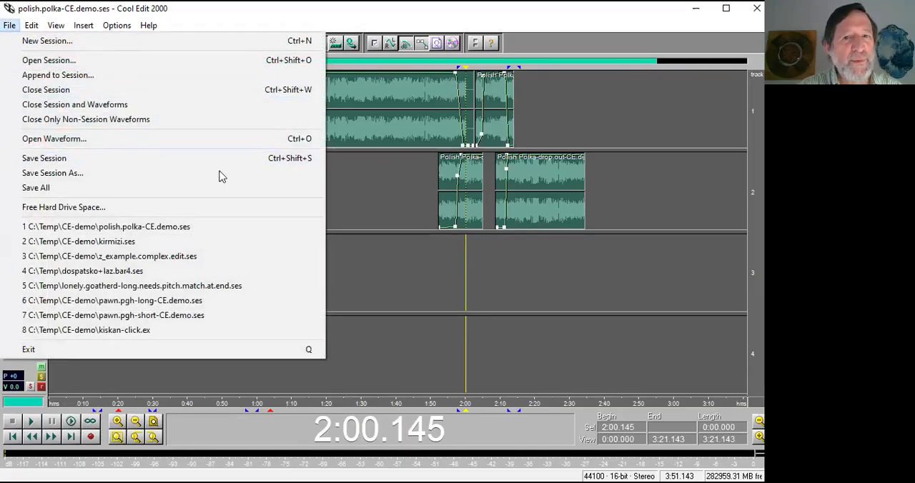
left_click(355, 289)
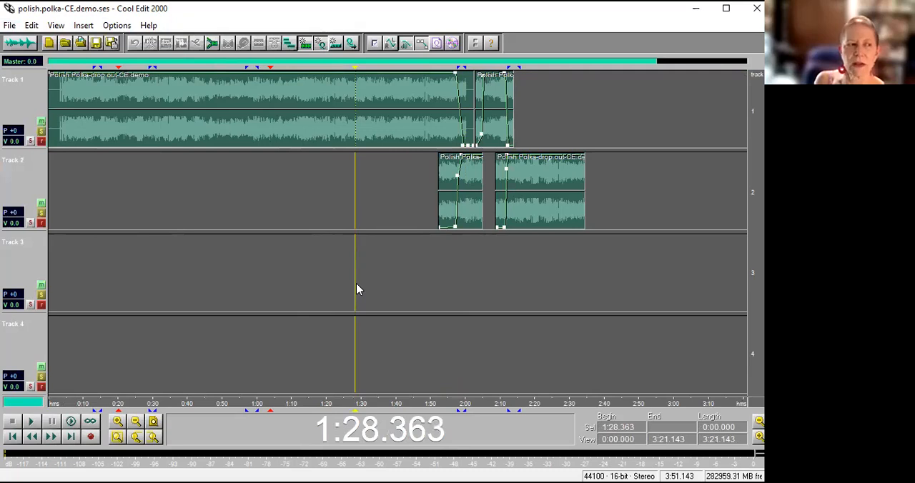
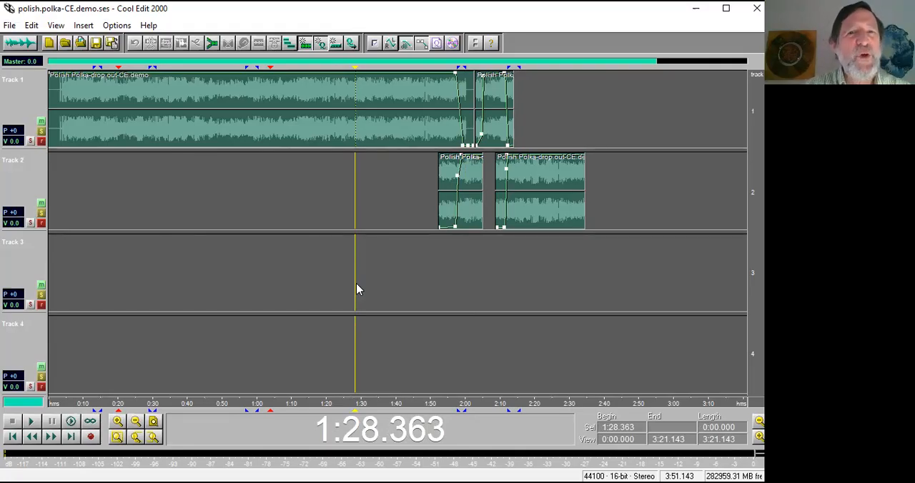
Mute track 2 and play track 1 alone through its fade-out, starting at about 1:56.
left_click(41, 205)
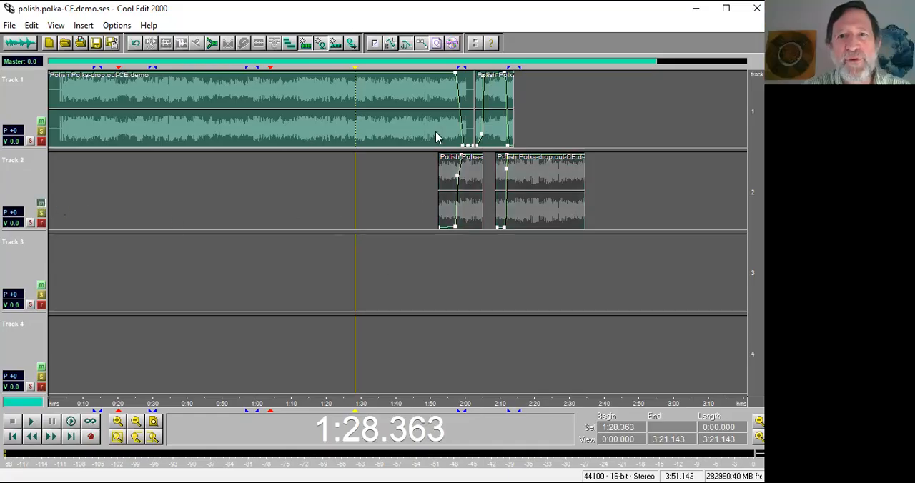
left_click(453, 277)
left_click_drag(550, 405, 430, 403)
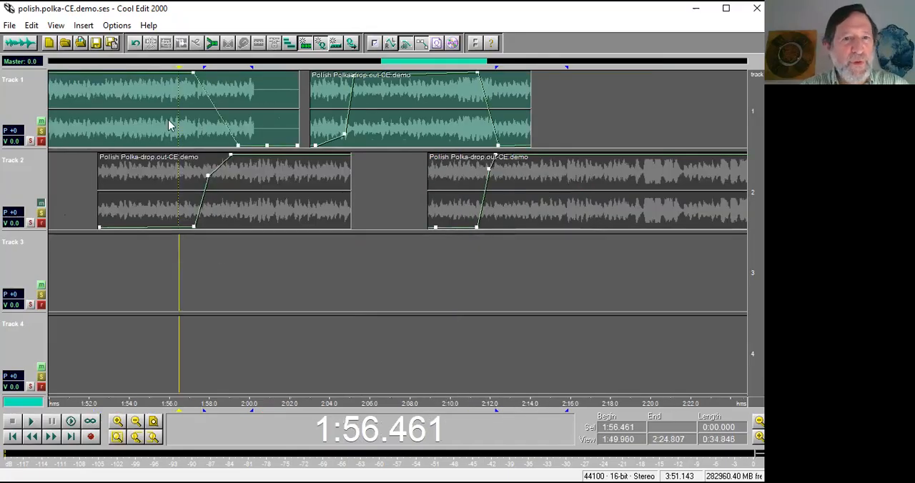
key("space")
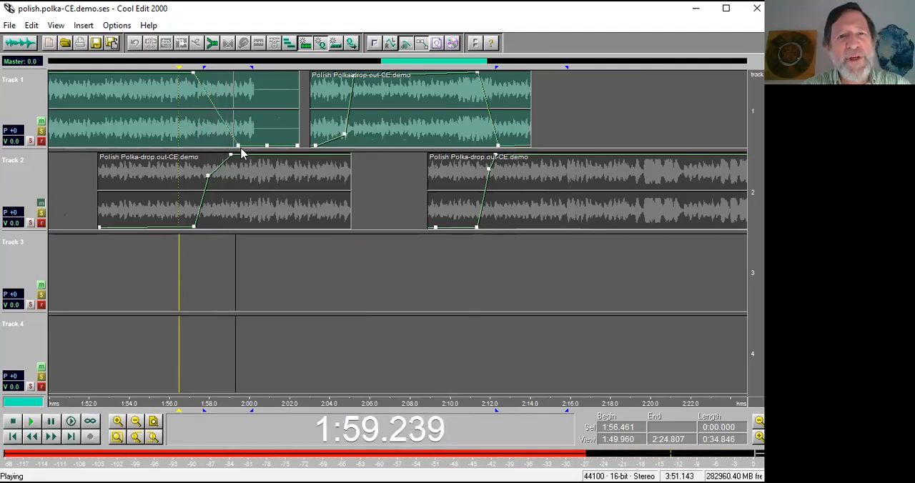
key("space")
Open track 1's first clip in the waveform view and play from about 1:56 towards the dropout.
double_click(177, 126)
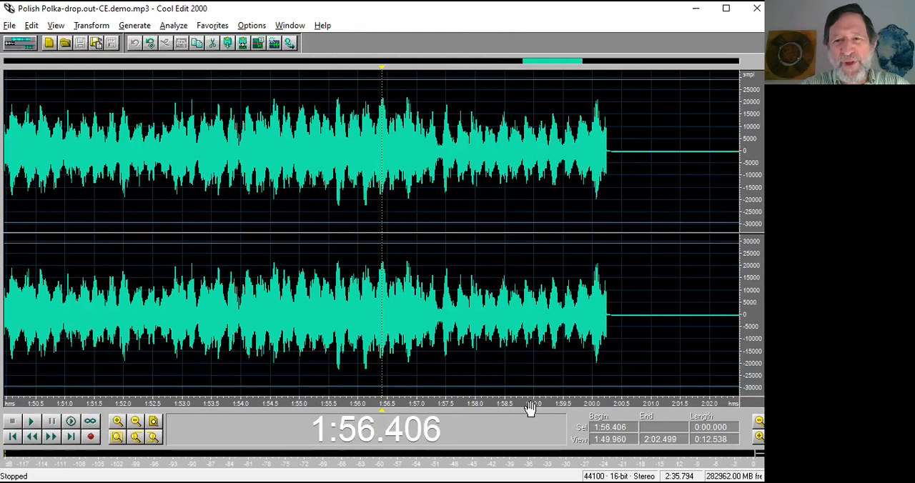
left_click_drag(529, 405, 325, 401)
scroll(185, 169, "down", 1)
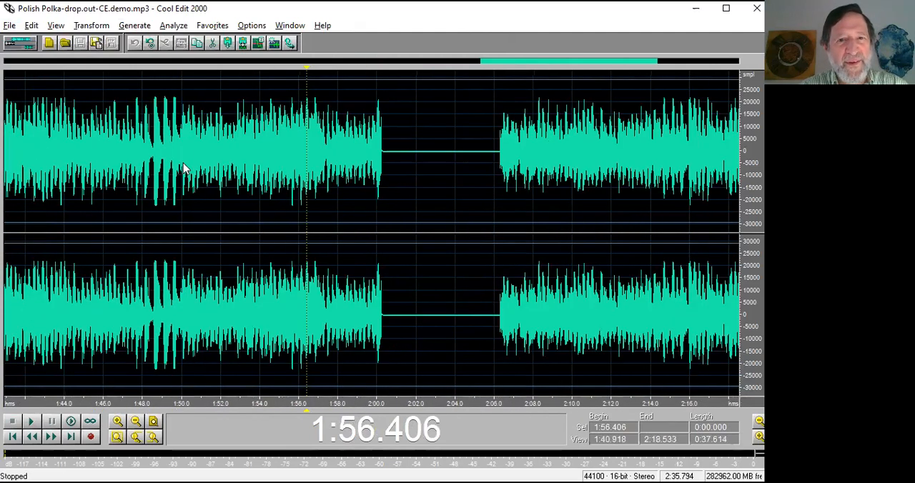
key("space")
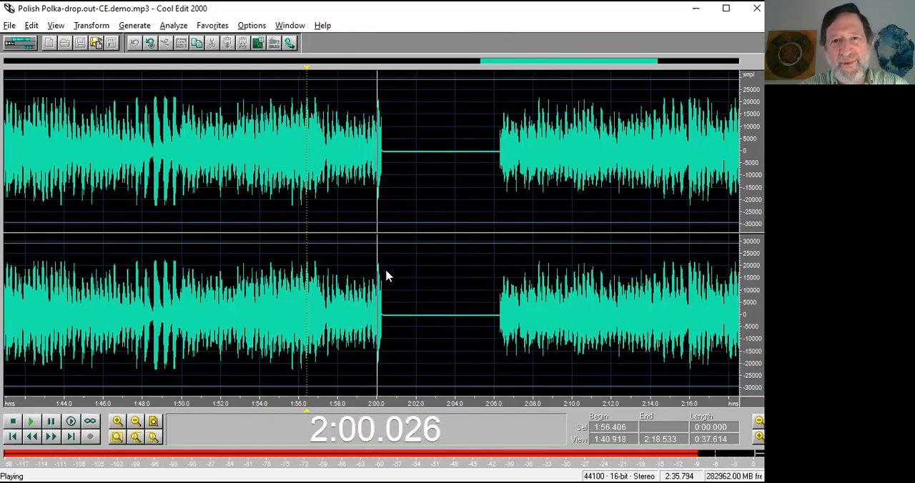
key("space")
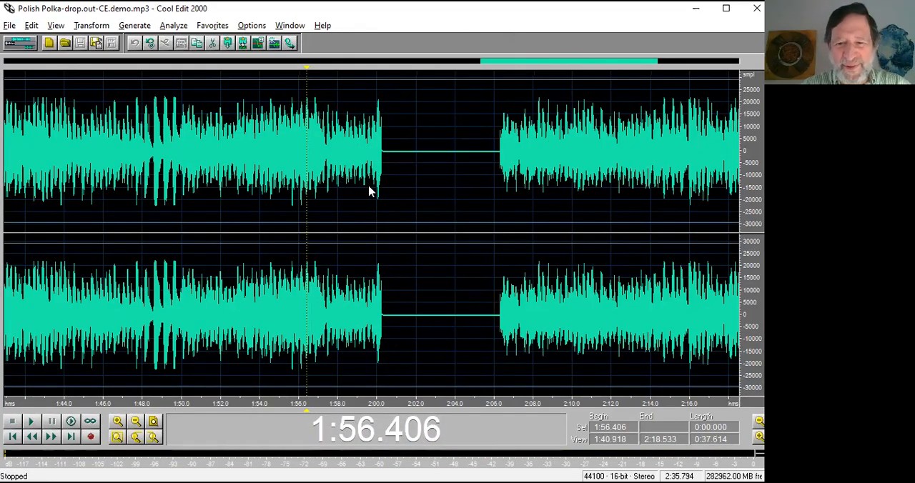
Return to the multitrack session and unmute track 2.
key("F12")
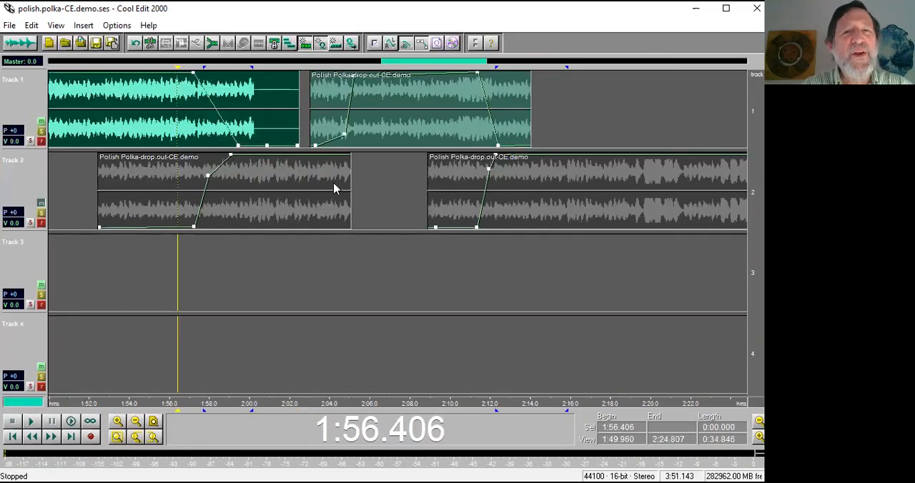
left_click(41, 204)
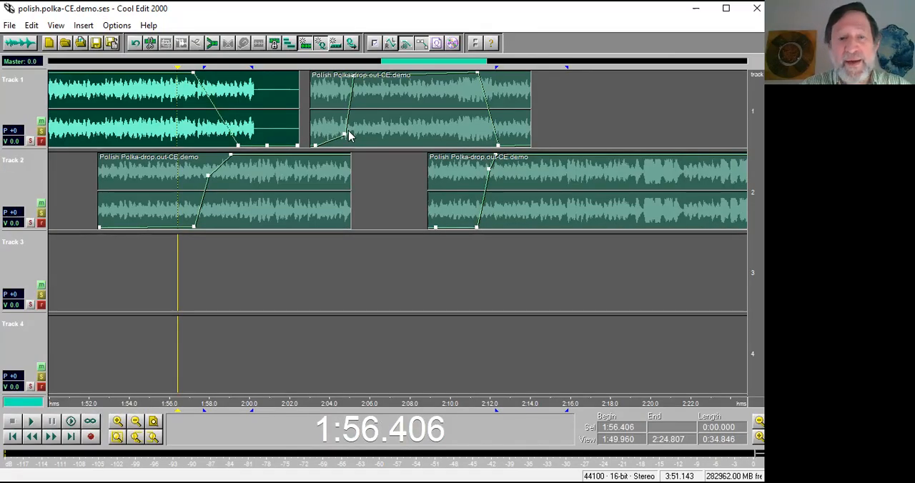
scroll(217, 128, "down", 1)
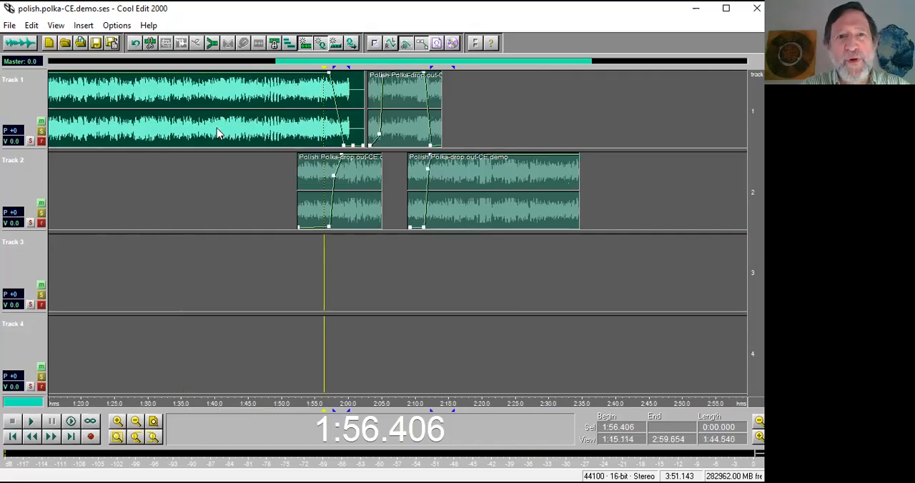
scroll(98, 127, "down", 1)
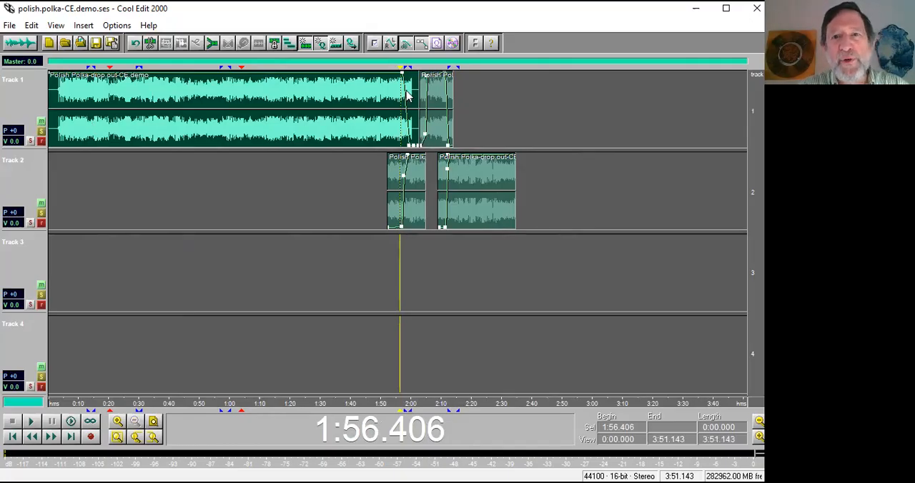
Audition track 1's first clip from 1:57.662, both in the multitrack session and in the waveform view.
left_click(405, 92)
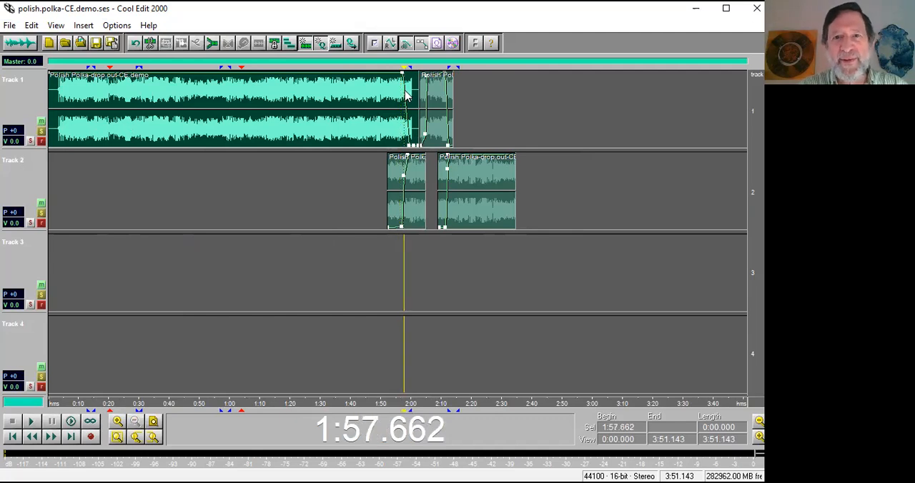
key("space")
key("space")
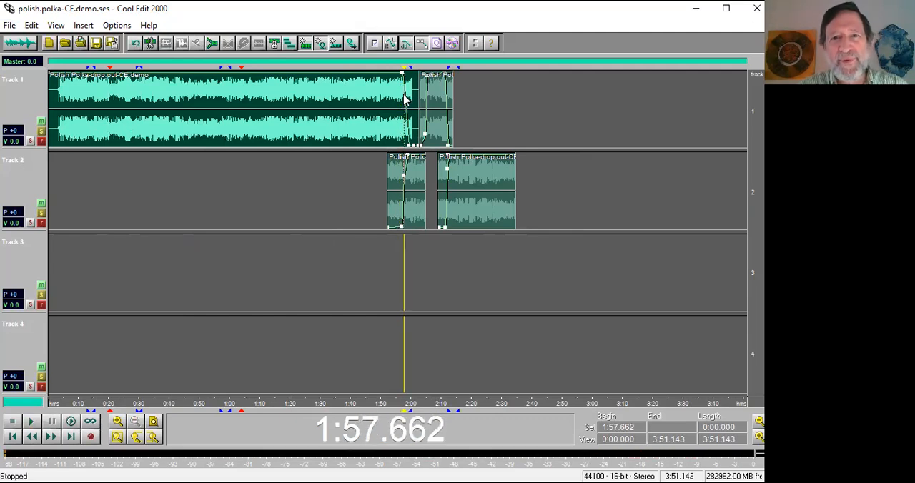
double_click(403, 101)
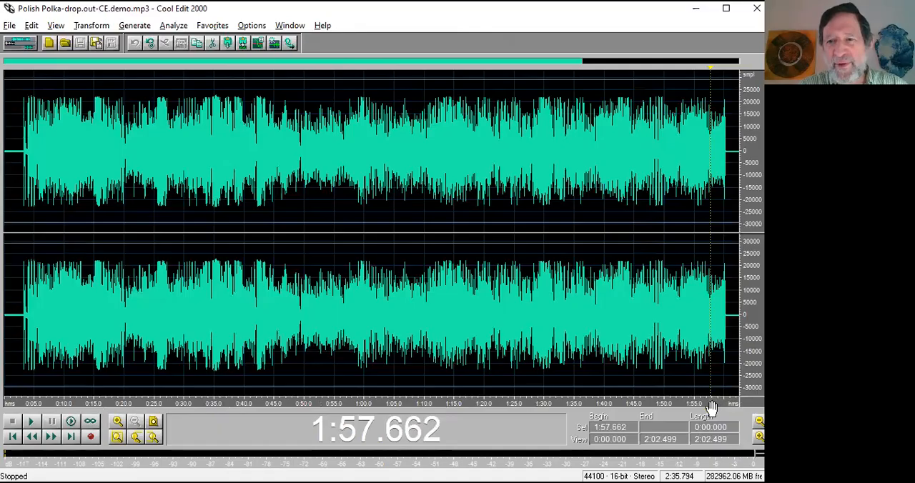
key("space")
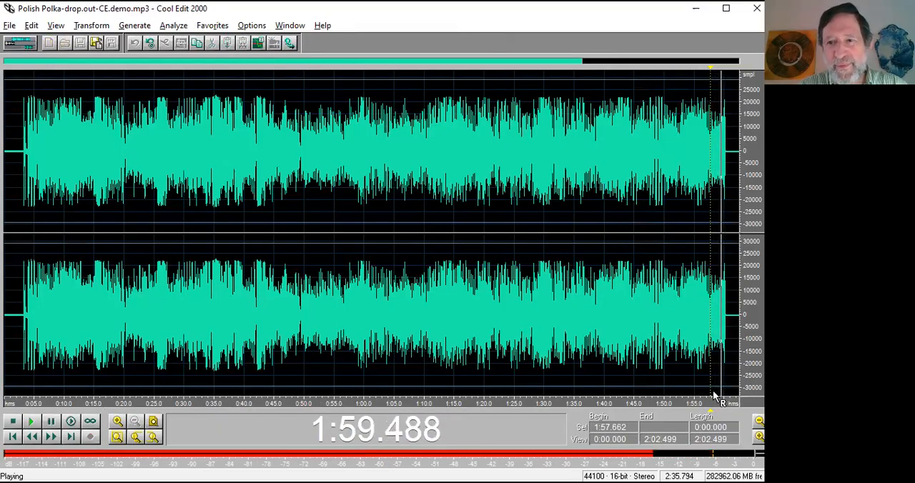
key("space")
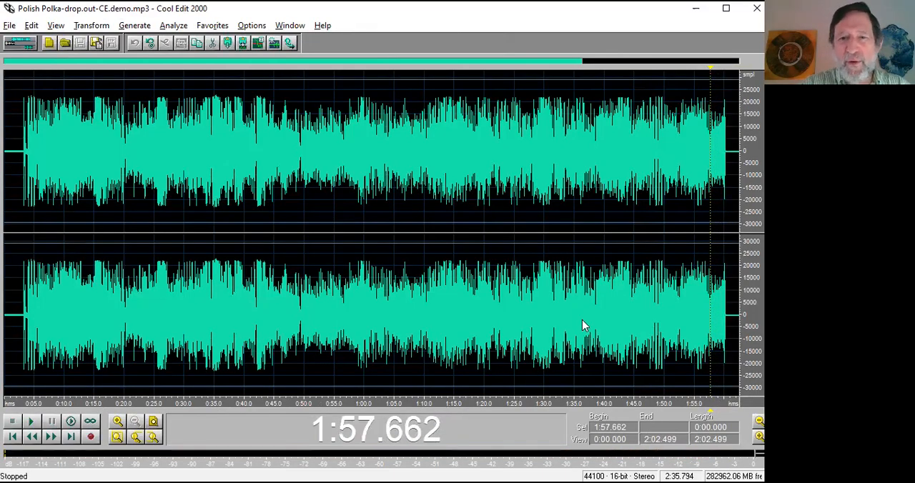
Return to the multitrack session and play the cue-marked phrase starting at about 0:12.8 in track 1.
key("F12")
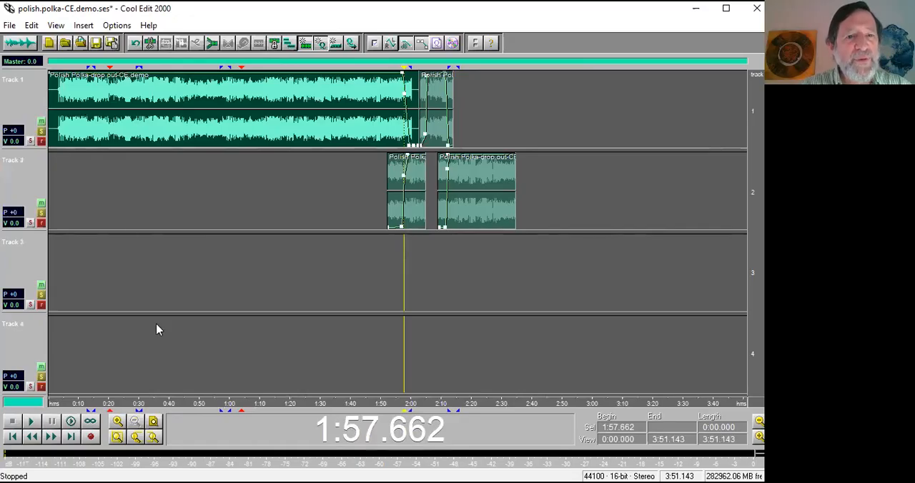
left_click_drag(158, 404, 67, 405)
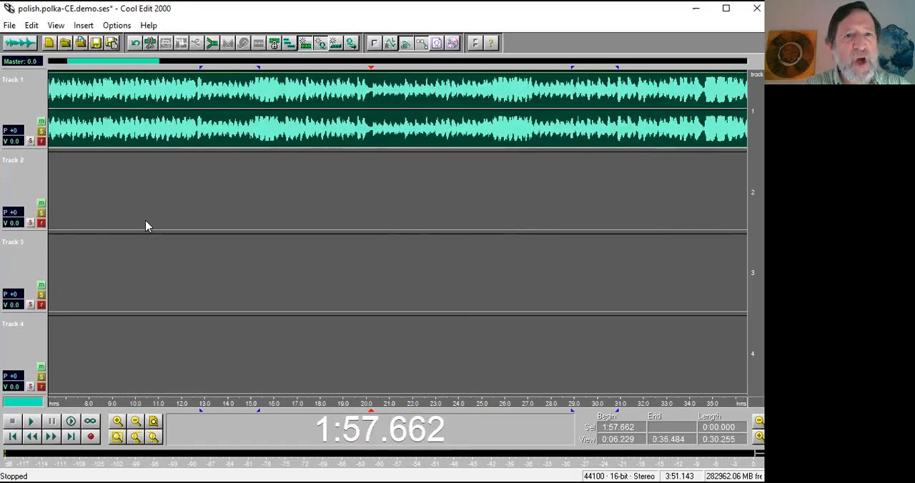
left_click(200, 122)
key("space")
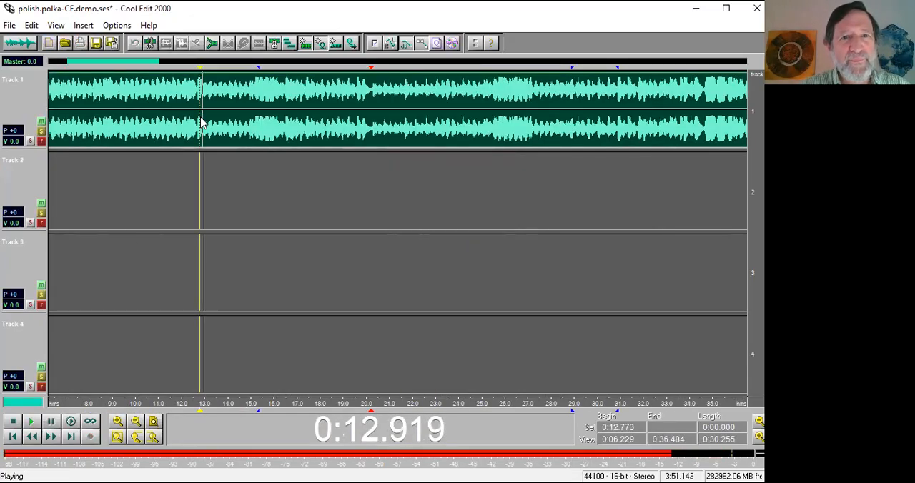
scroll(304, 133, "down", 1)
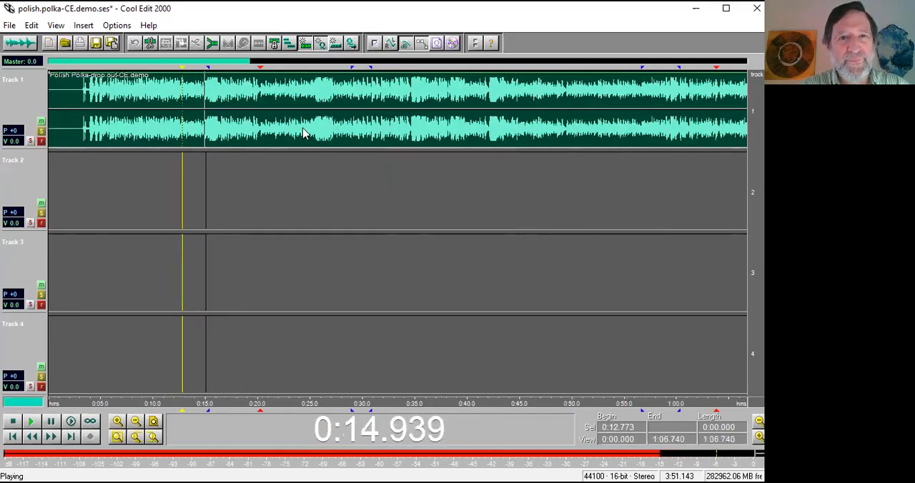
key("space")
Play the cue-marked phrases starting at about 0:29 and 0:57 in track 1.
left_click(351, 121)
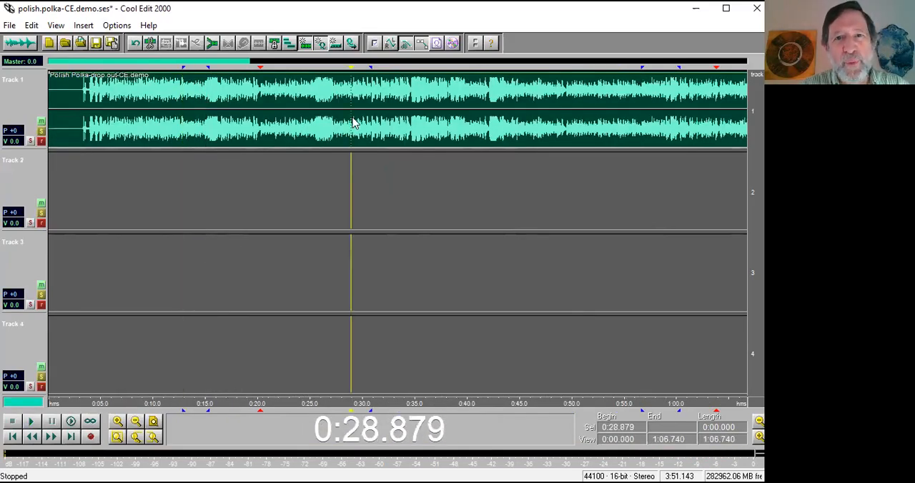
key("space")
scroll(353, 122, "down", 1)
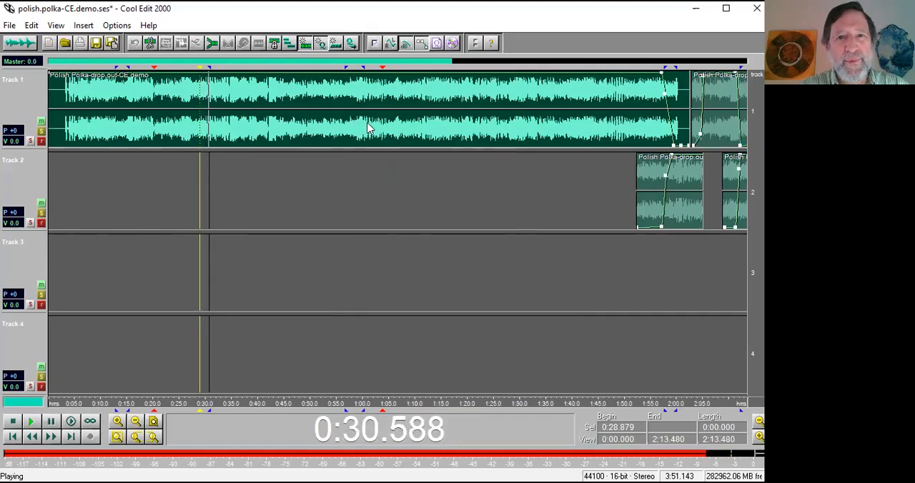
key("space")
left_click(346, 129)
key("space")
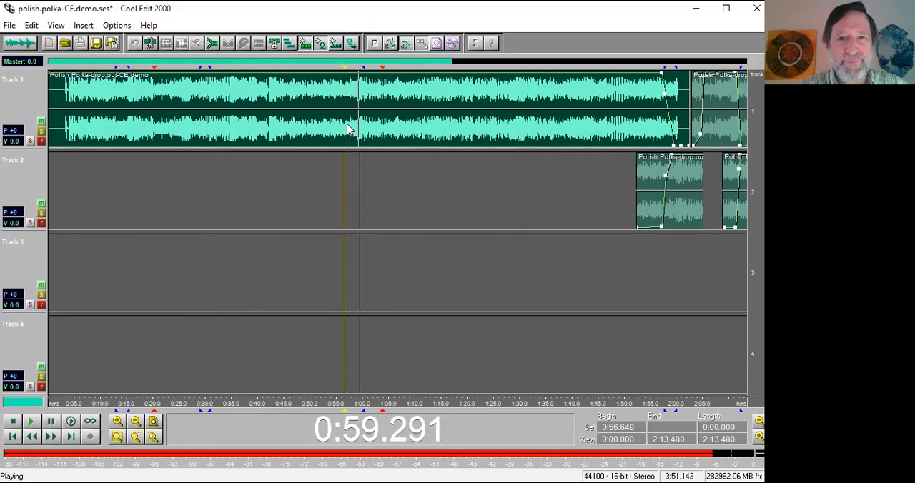
key("space")
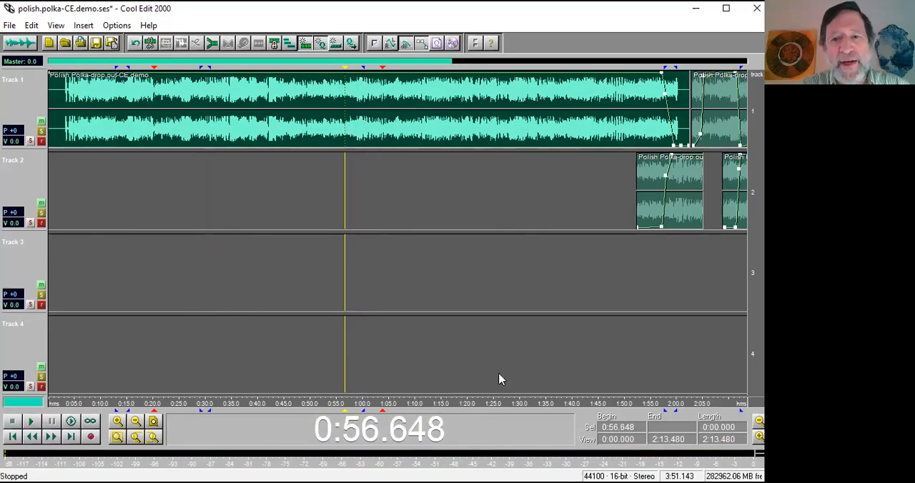
Play the crossfade from track 1 into track 2's first clip, starting at about 1:57.7.
left_click_drag(548, 404, 273, 401)
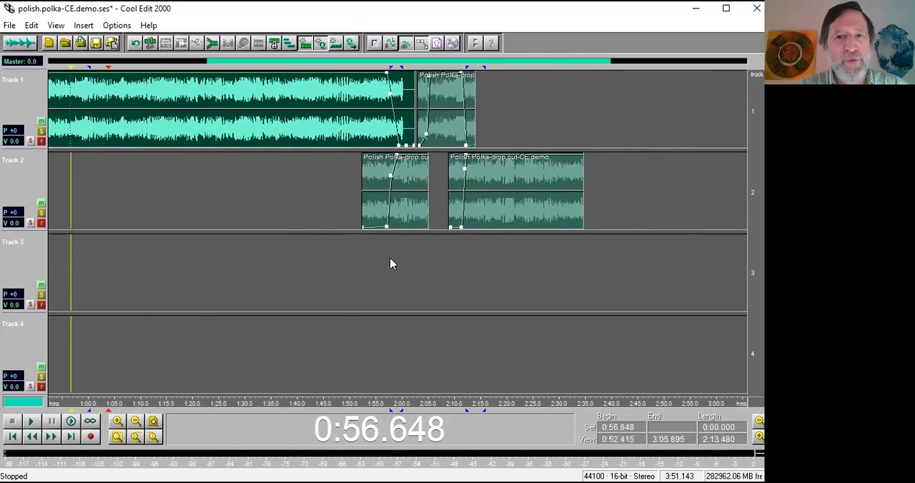
double_click(374, 124)
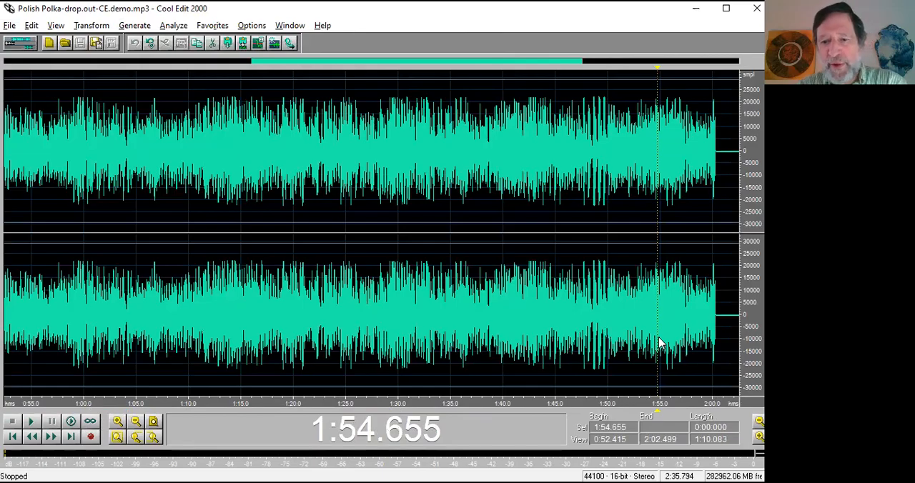
key("F12")
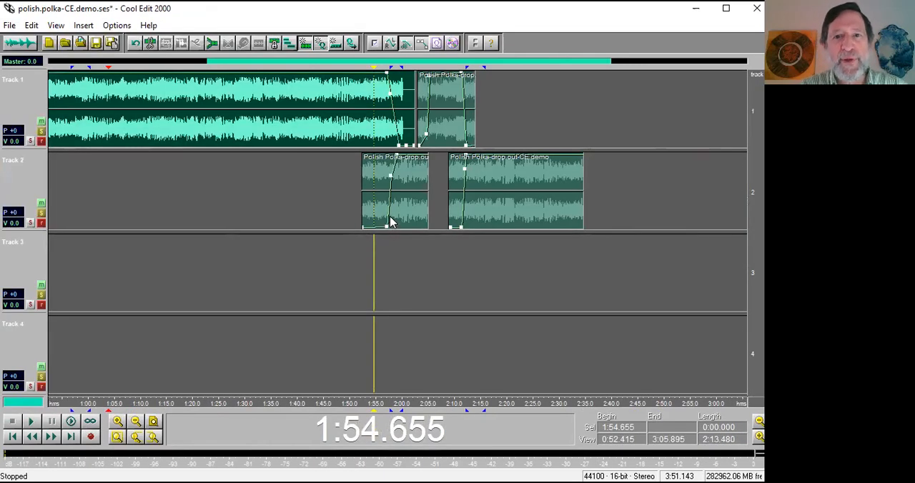
left_click(393, 254)
key("space")
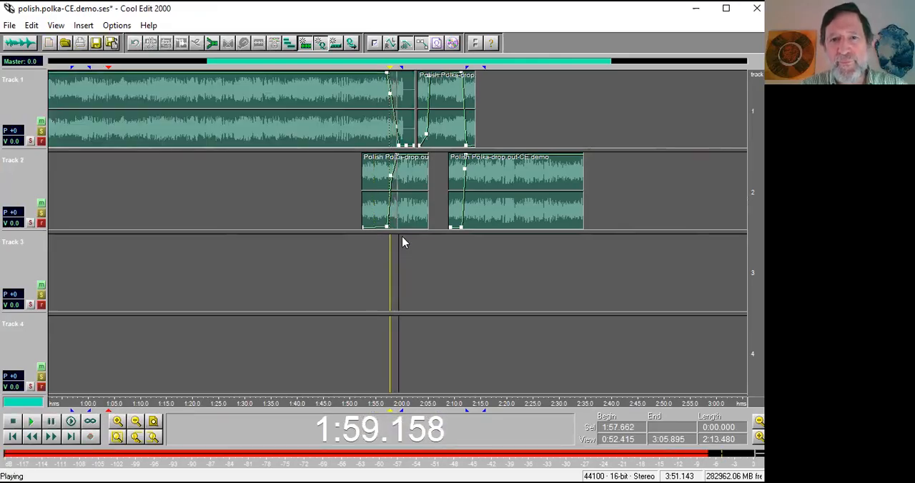
key("space")
Select track 2's patch from about 1:59.3 to 2:05.1 and play the selection.
left_click_drag(397, 214, 427, 215)
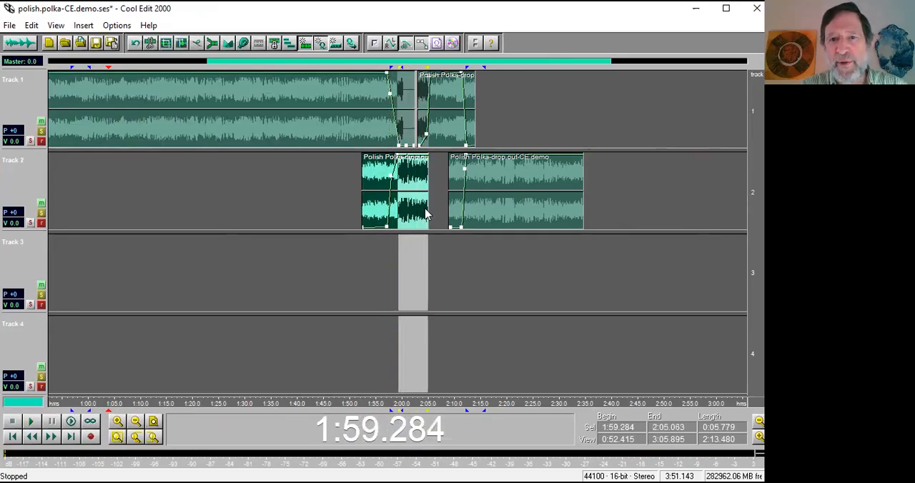
key("space")
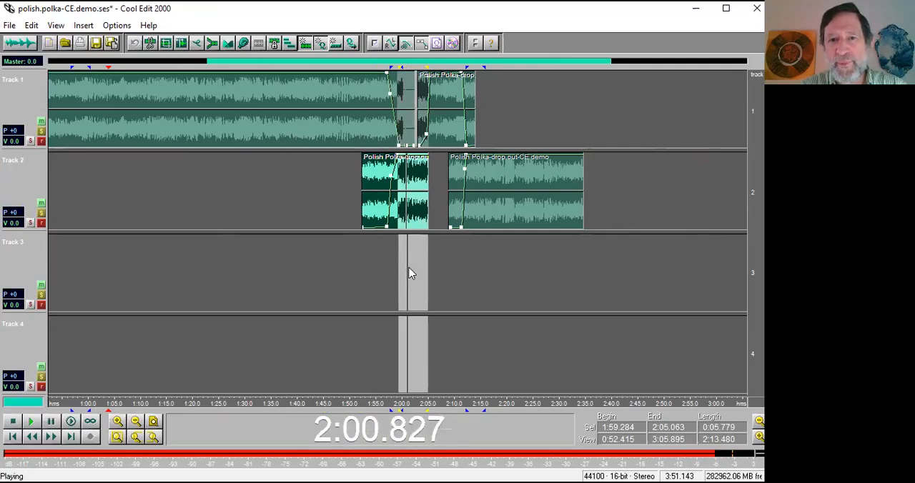
key("space")
Open track 2's first clip in the waveform view and play its source audio from about 1:57.7.
scroll(411, 274, "down", 3)
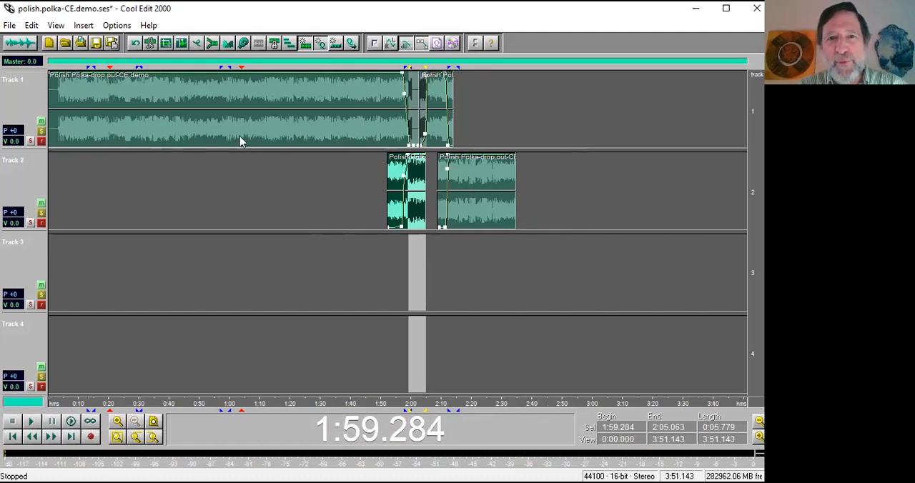
double_click(414, 216)
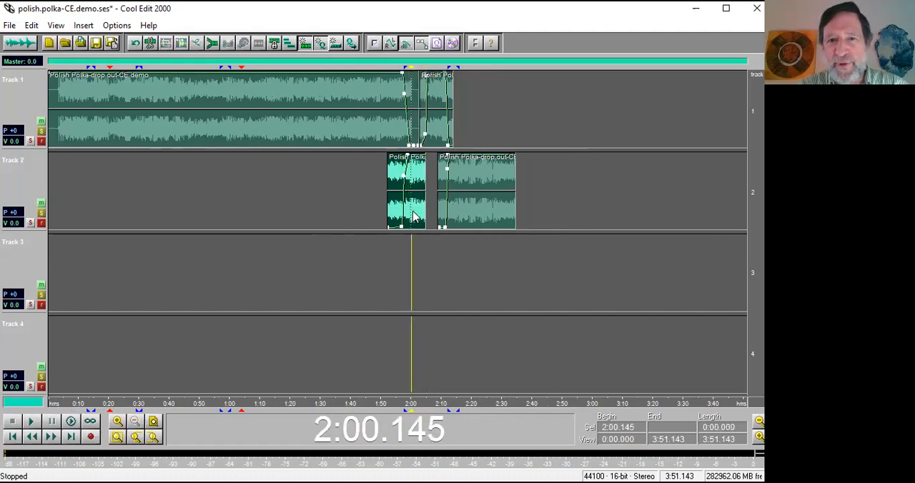
scroll(412, 211, "down", 4)
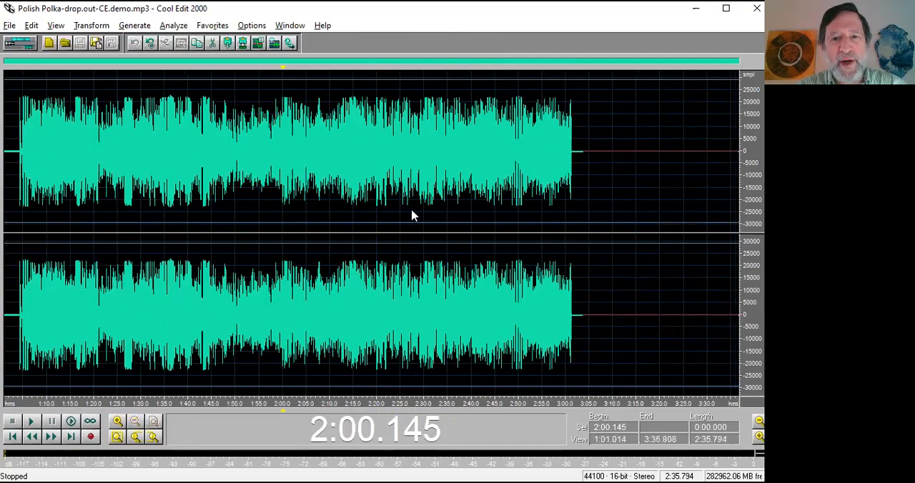
left_click(300, 351)
left_click(285, 353)
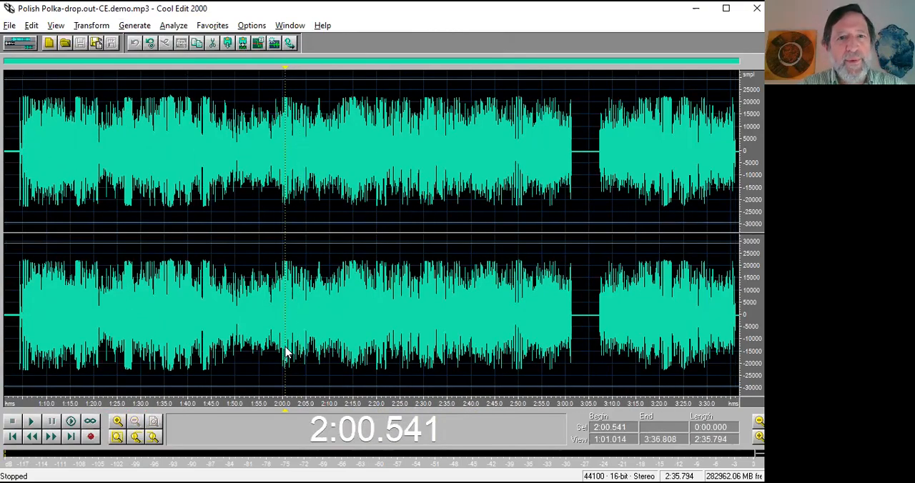
key("space")
left_click(282, 351)
left_click(272, 342)
key("space")
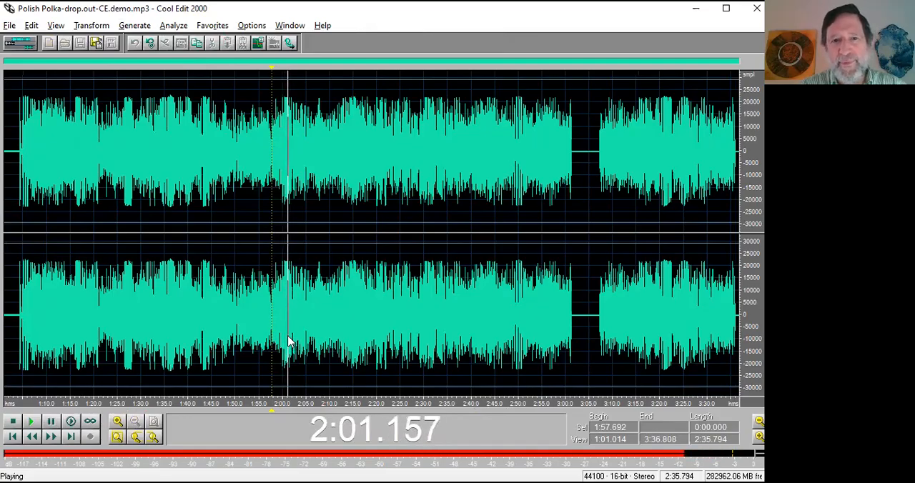
Stop playback and mark the phrase from about 0:12.8 to 0:15.4 in track 1's first clip as a cue range in its waveform.
key("space")
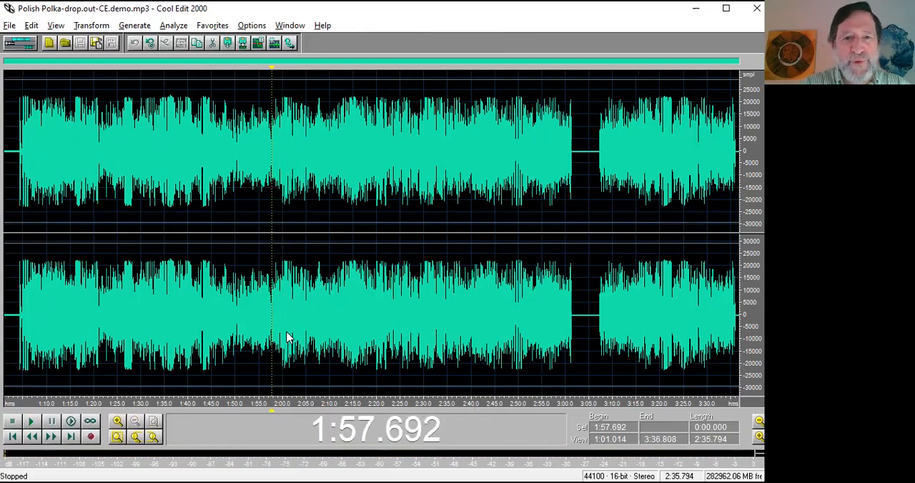
key("F12")
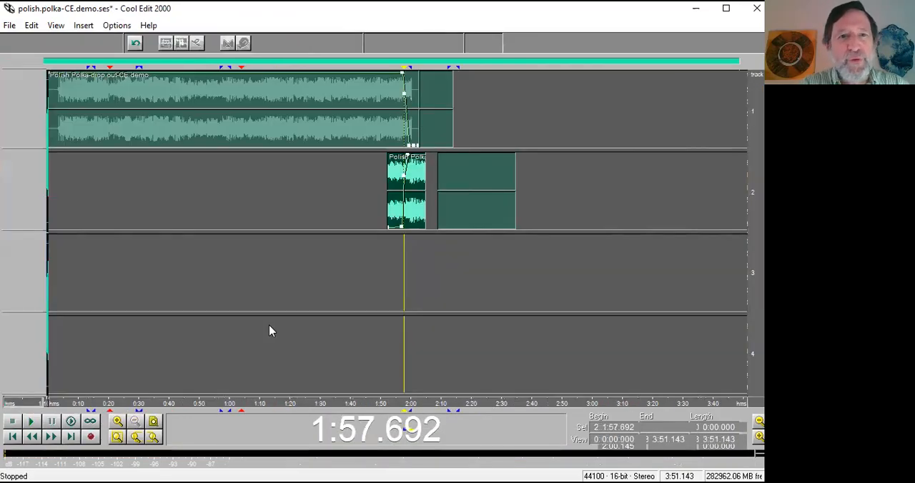
left_click_drag(86, 82, 94, 83)
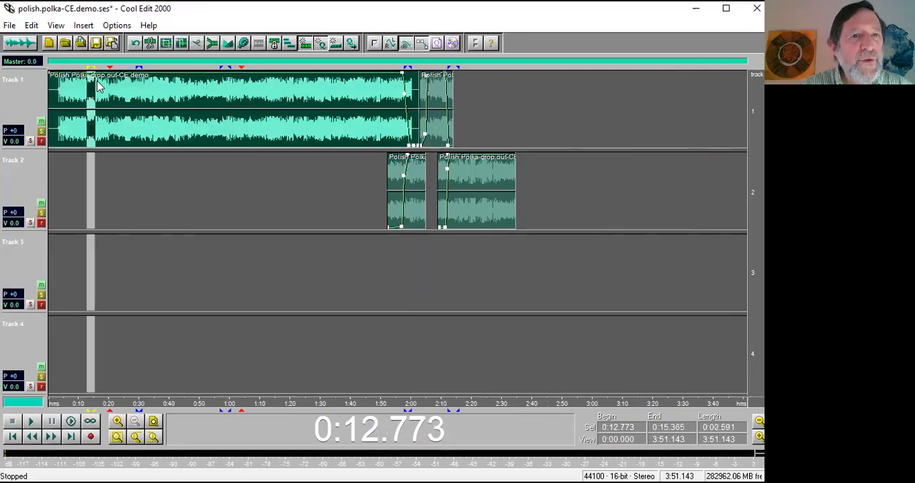
double_click(98, 86)
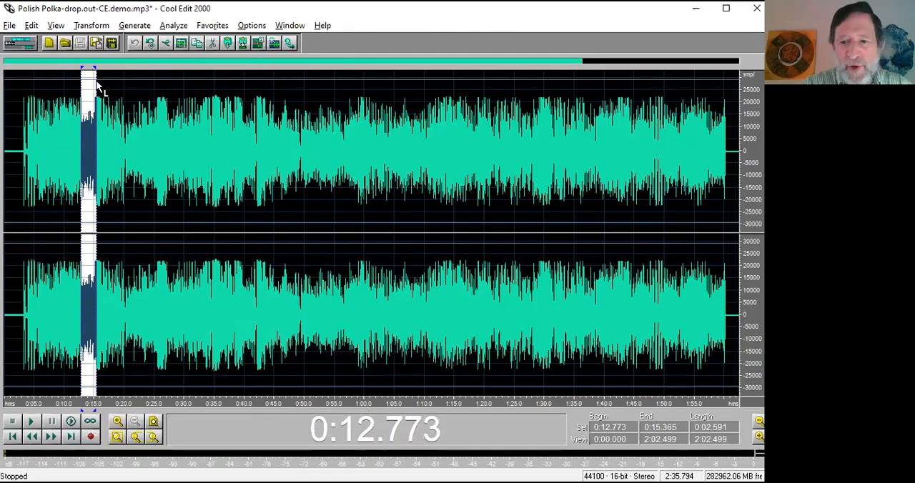
key("F12")
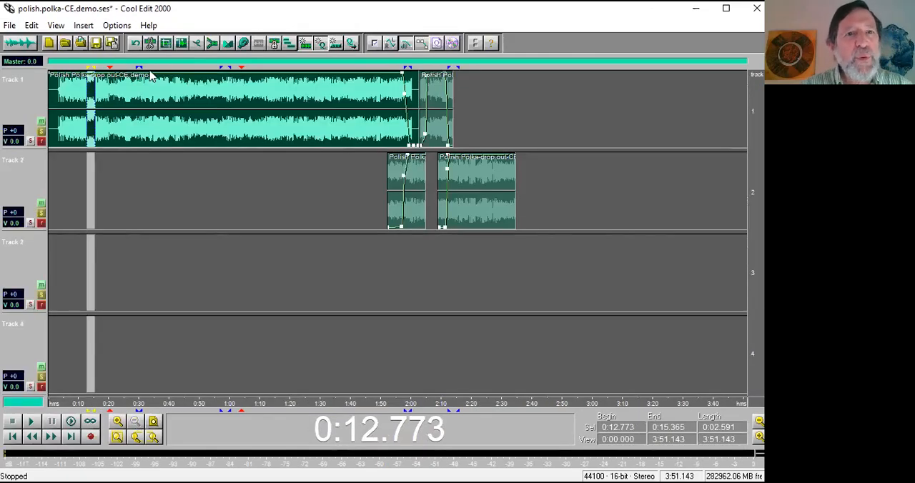
left_click_drag(139, 74, 145, 215)
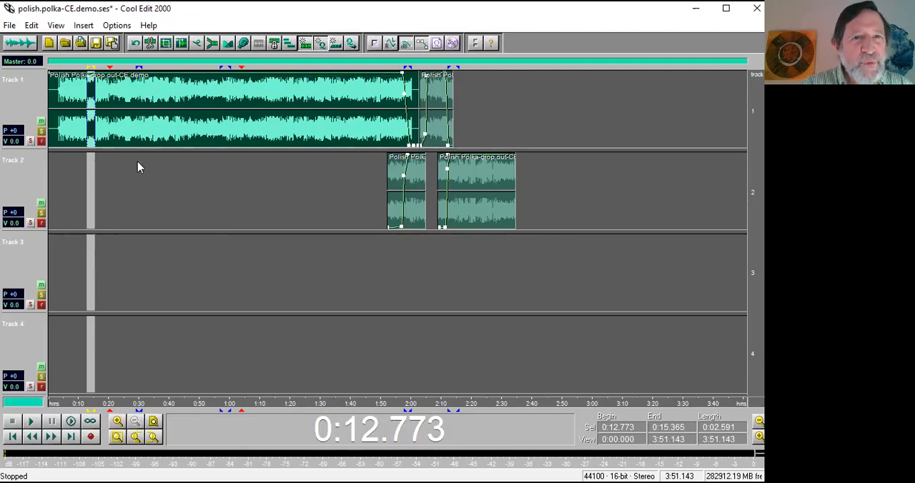
Mark the phrases from about 0:28.9 to 0:30.9 and 0:56.6 to 1:00.4 as cue ranges in the clip's waveform.
left_click_drag(133, 162, 141, 161)
left_click_drag(218, 160, 230, 160)
key("F12")
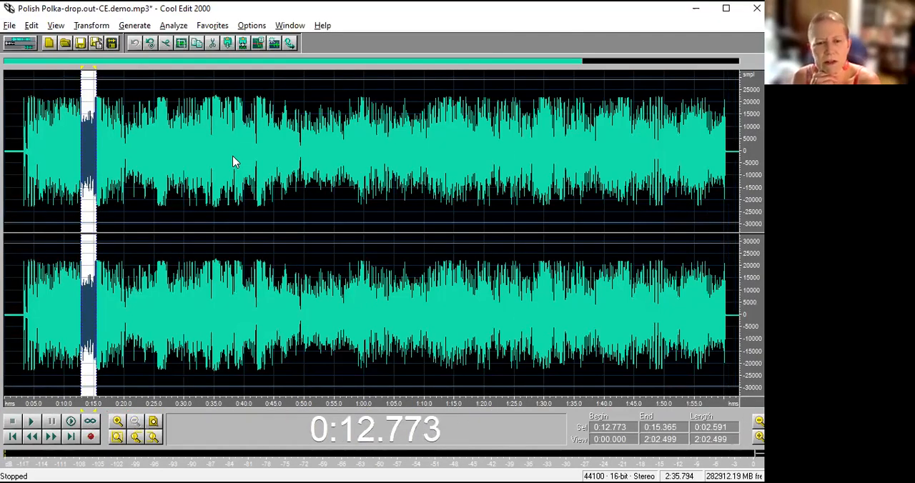
left_click(233, 161)
key("F12")
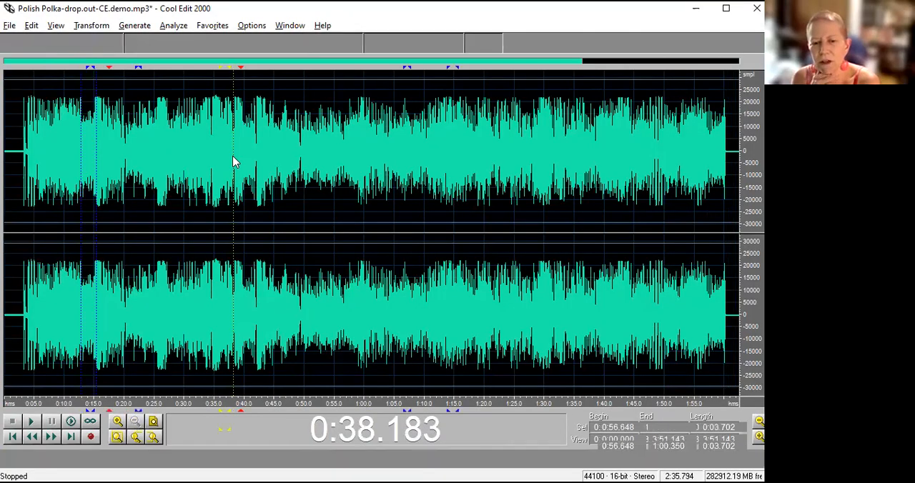
left_click(220, 140)
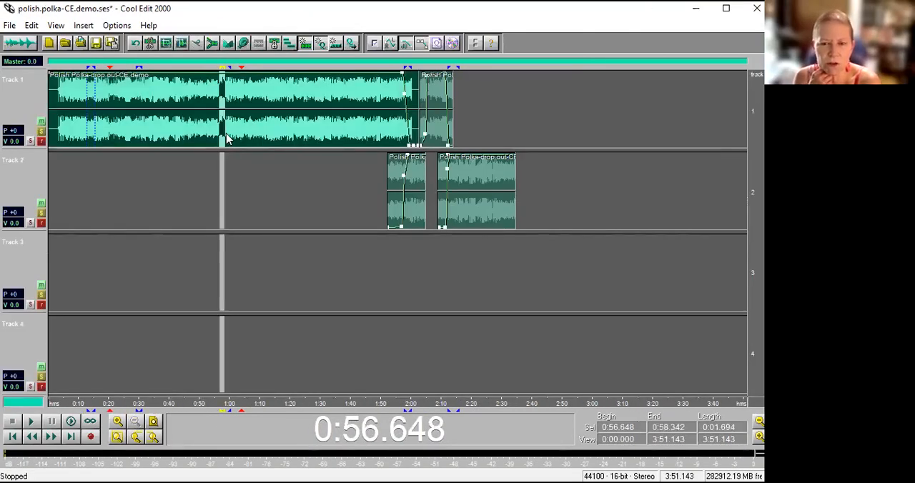
left_click(137, 123)
key("F12")
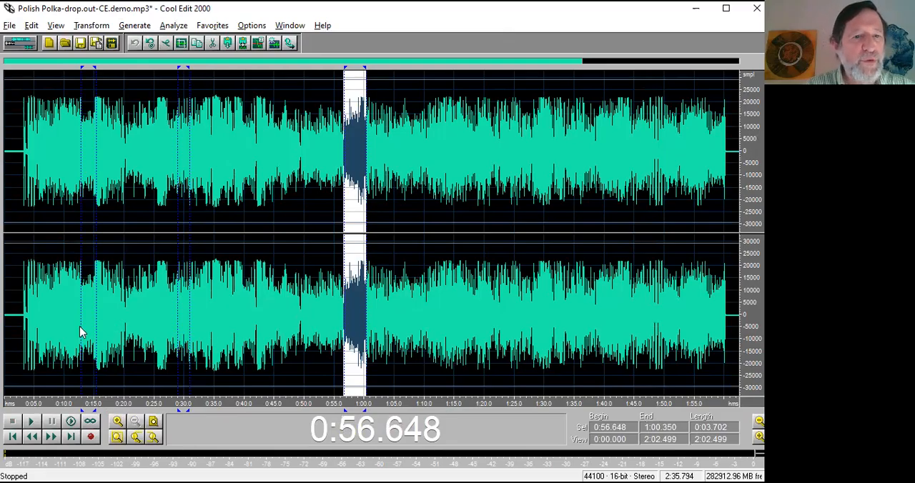
Play the cue-marked phrase starting at about 0:12.8 in the waveform and select the one from about 0:28.9 to 0:30.9.
left_click_drag(81, 333, 97, 333)
key("space")
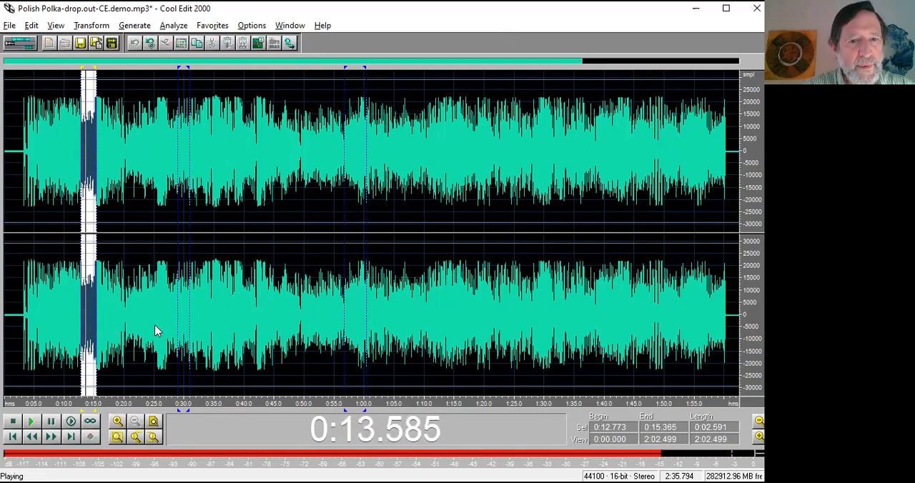
key("space")
left_click_drag(178, 322, 190, 322)
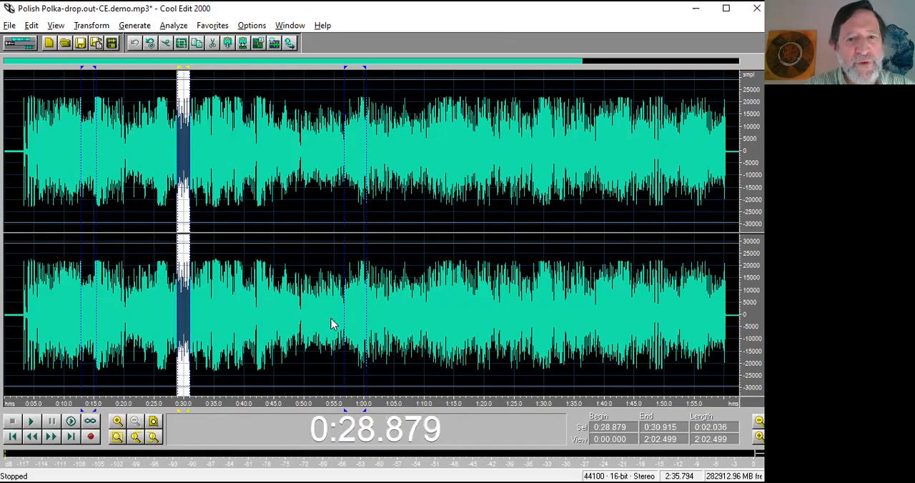
Play the phrase from about 1:14.9 to 1:19.9, mark it as a cue range, and return to the multitrack view.
left_click_drag(454, 316, 485, 315)
key("space")
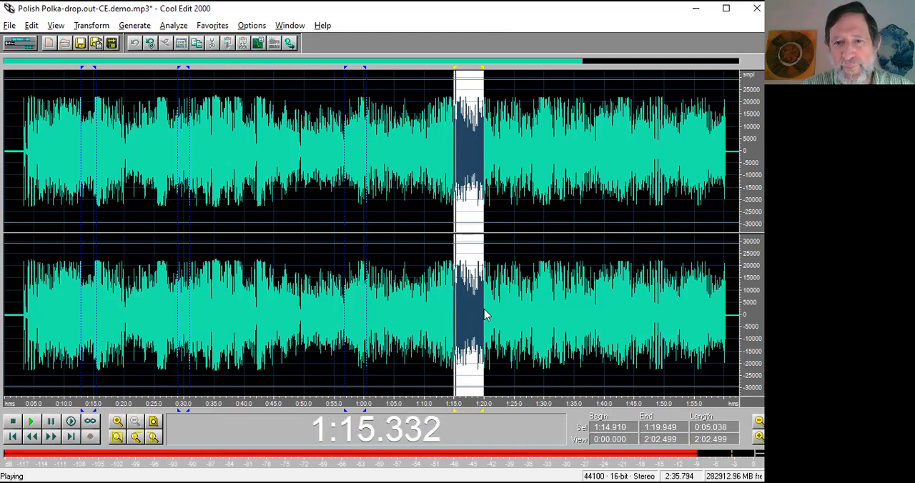
key("space")
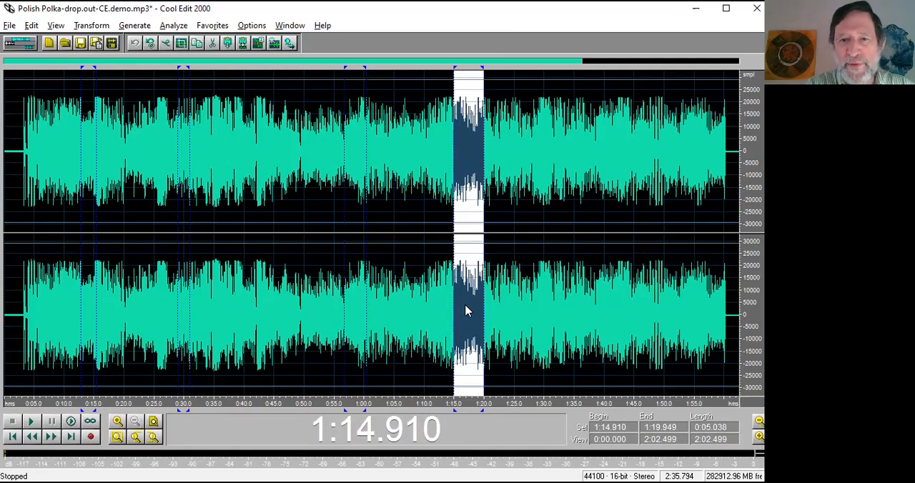
key("F12")
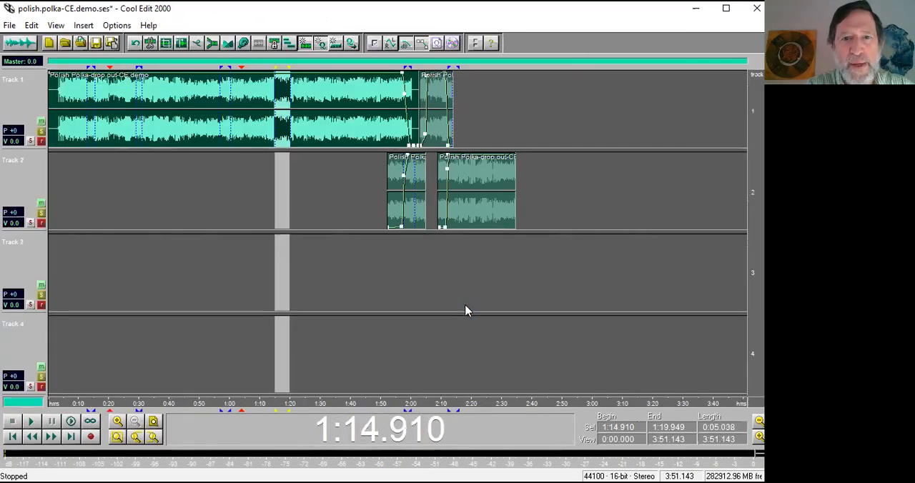
Open track 1's first clip in the waveform view and add a single cue marker at about 1:08.08.
left_click(339, 286)
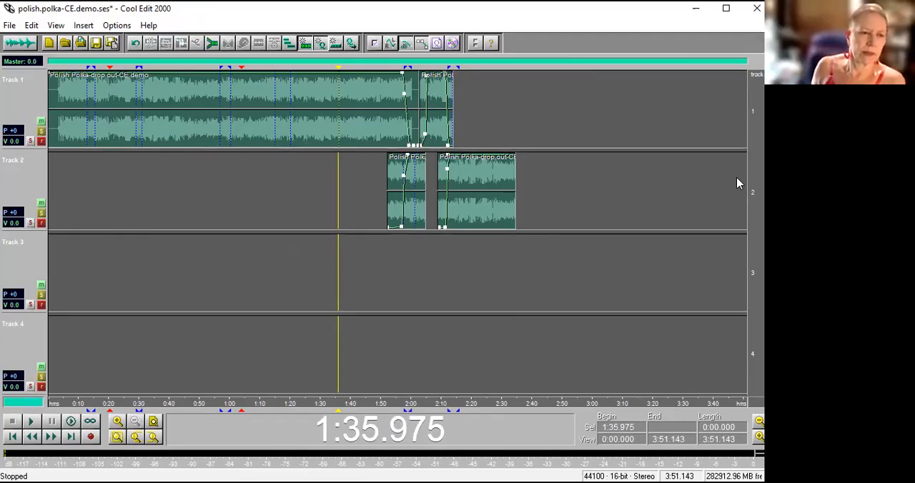
left_click_drag(755, 99, 755, 215)
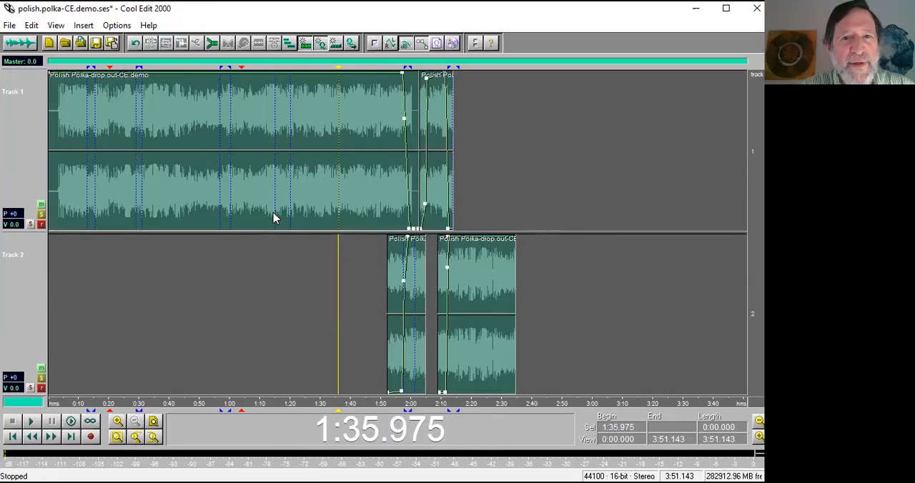
double_click(334, 176)
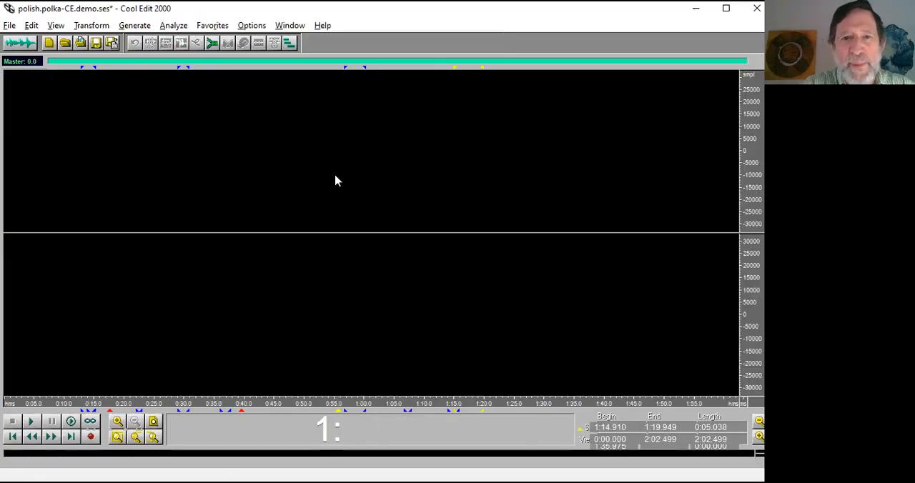
left_click(413, 166)
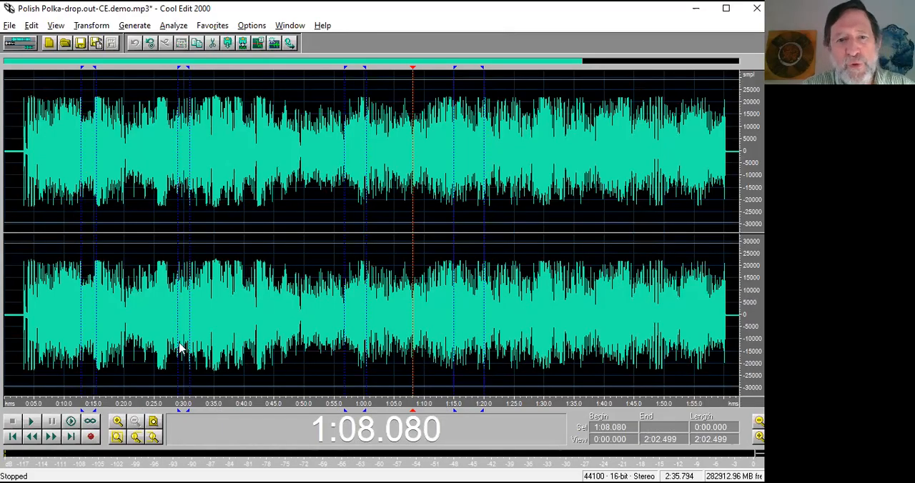
Snap the cursor to the cue at about 1:08.08 in the waveform and on track 1's clip in the multitrack view.
left_click(9, 354)
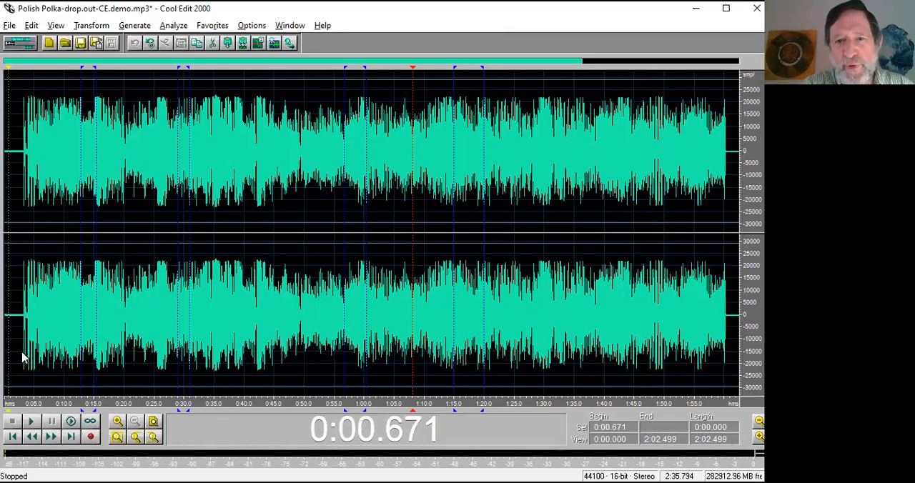
left_click(416, 387)
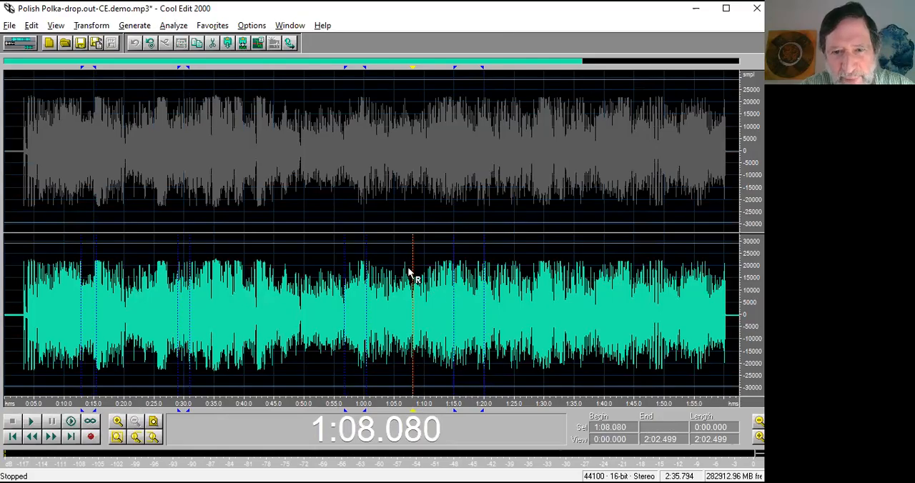
left_click(415, 232)
left_click(12, 249)
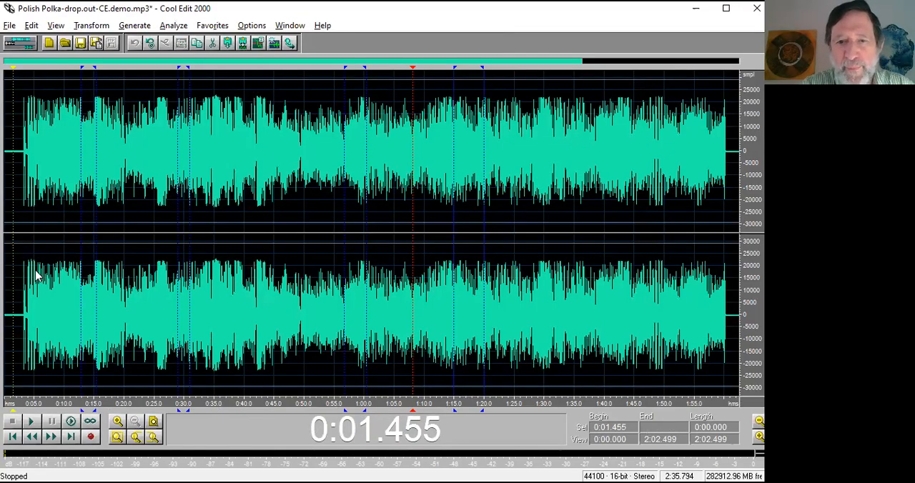
key("F12")
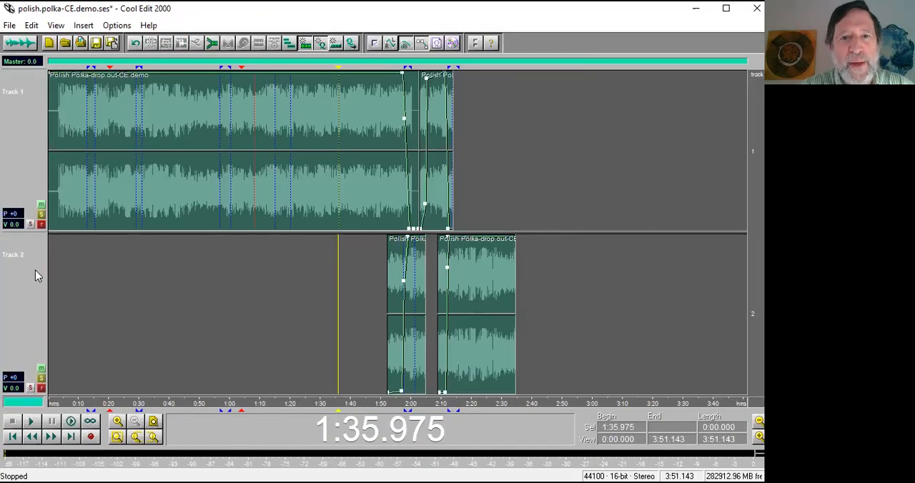
left_click(253, 225)
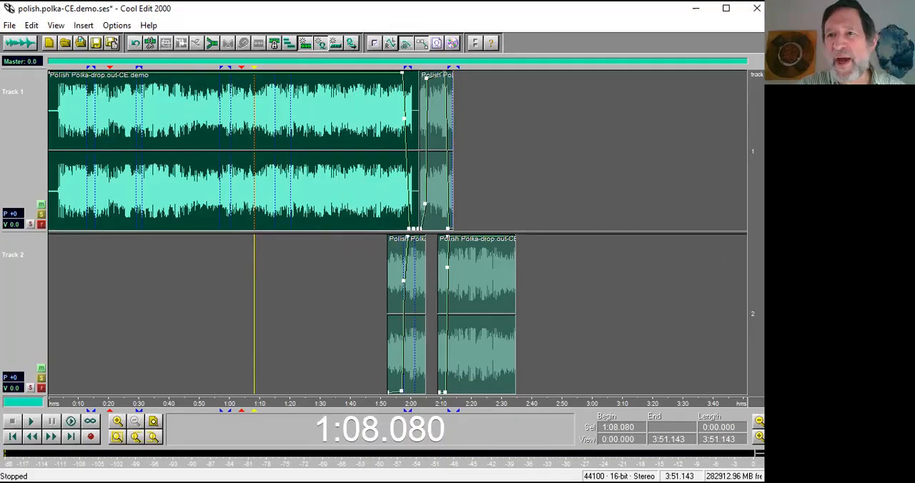
Try vertical zooming of the multitrack view, narrowing it to two tracks and restoring all four.
right_click(754, 302)
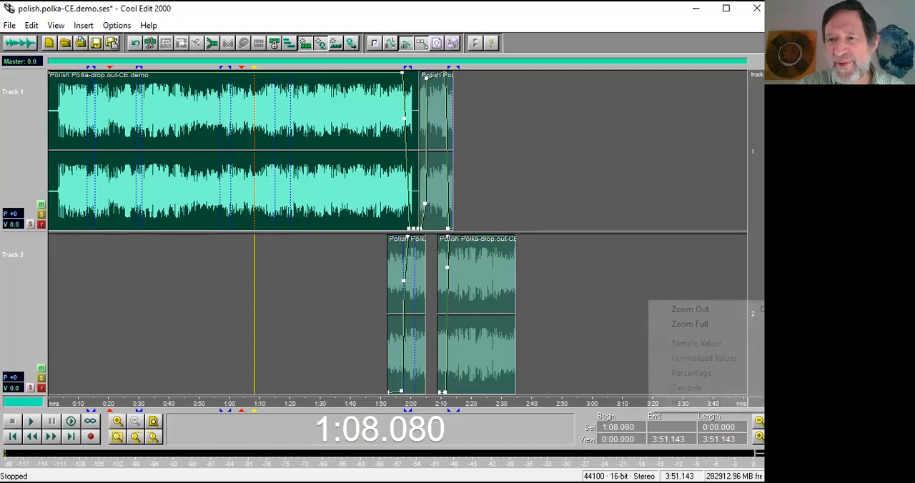
left_click(727, 309)
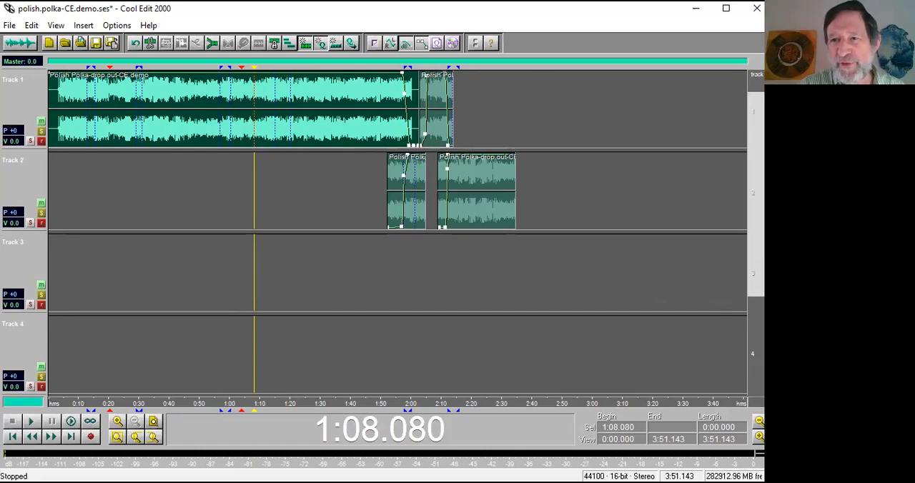
left_click_drag(756, 92, 756, 302)
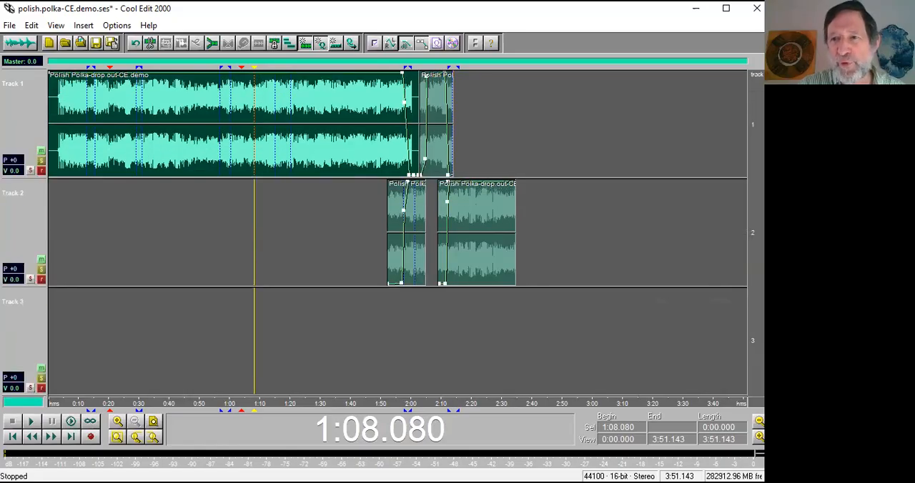
left_click_drag(756, 180, 755, 346)
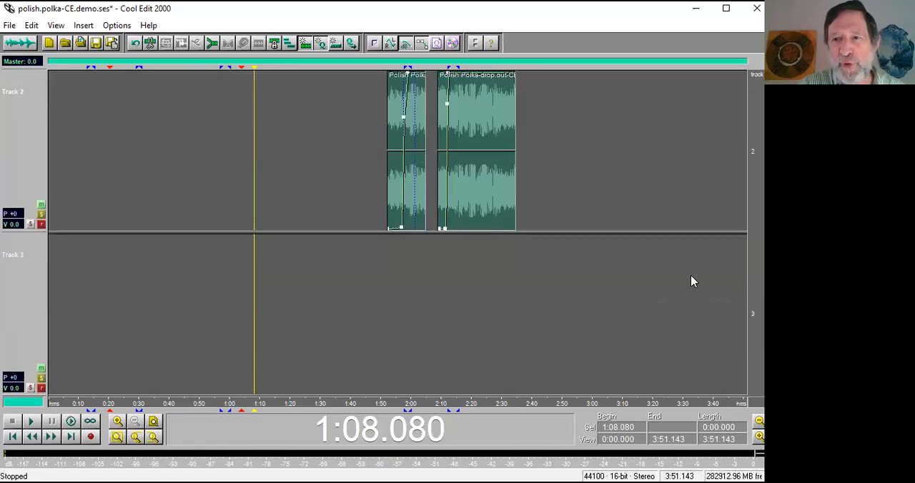
right_click(758, 279)
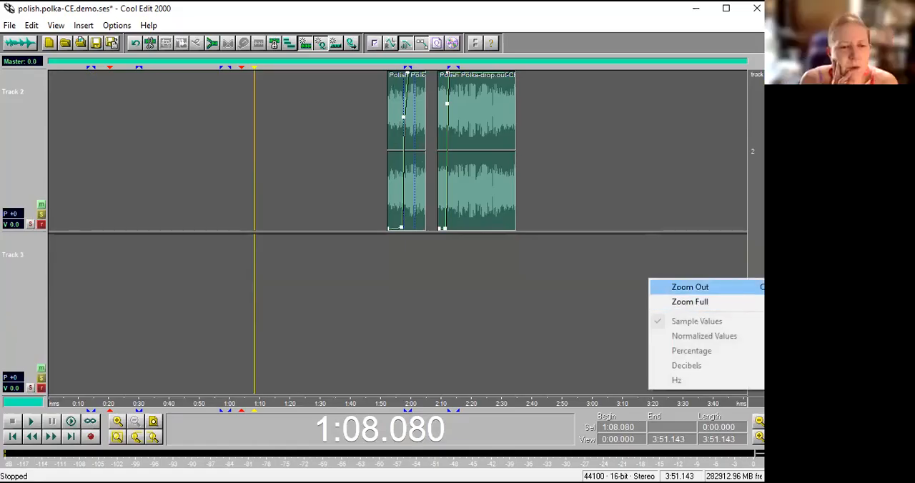
left_click(758, 287)
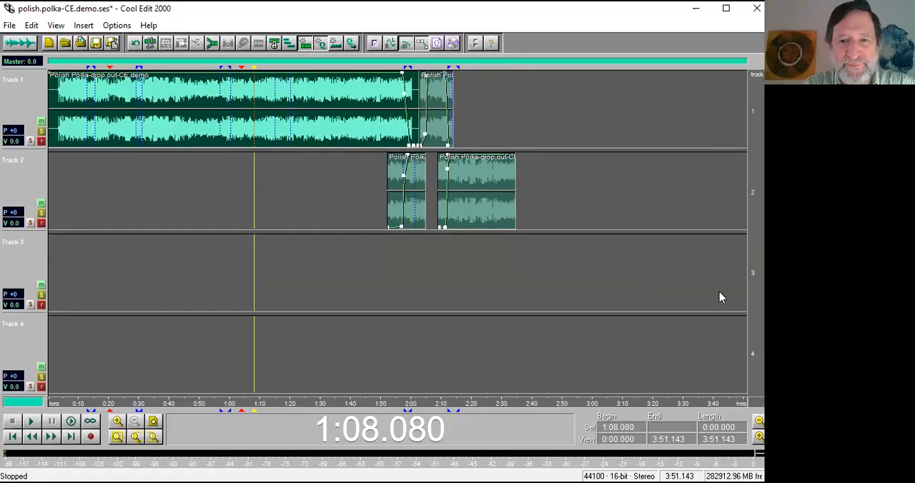
Play the first crossfade from track 1 into track 2, starting at about 1:55.5.
left_click_drag(379, 404, 463, 409)
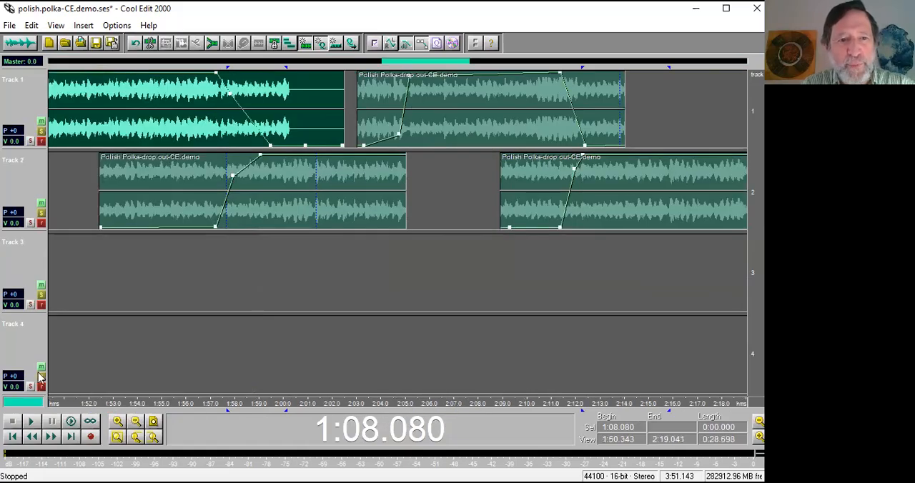
scroll(401, 339, "down", 2)
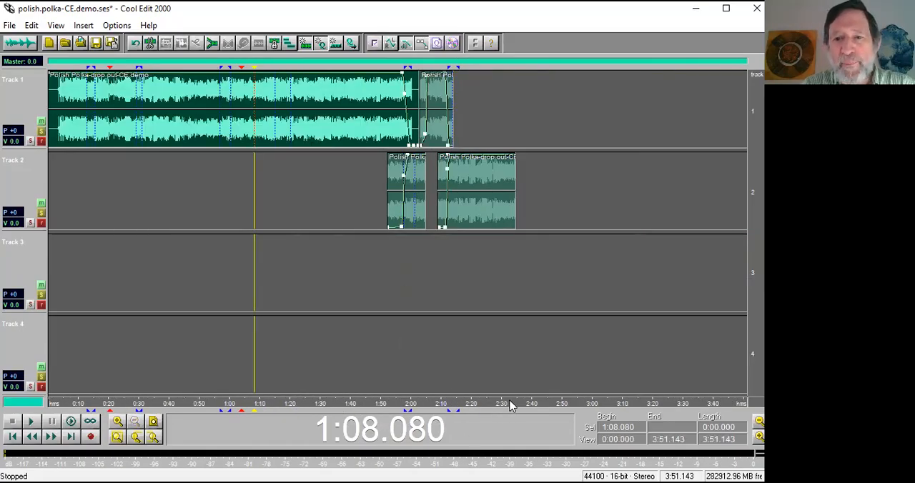
left_click_drag(384, 410, 514, 405)
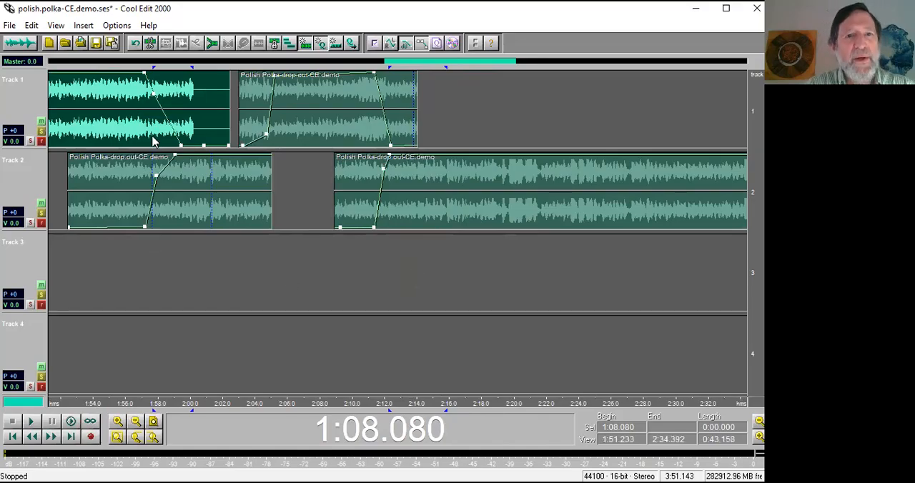
left_click(119, 126)
key("space")
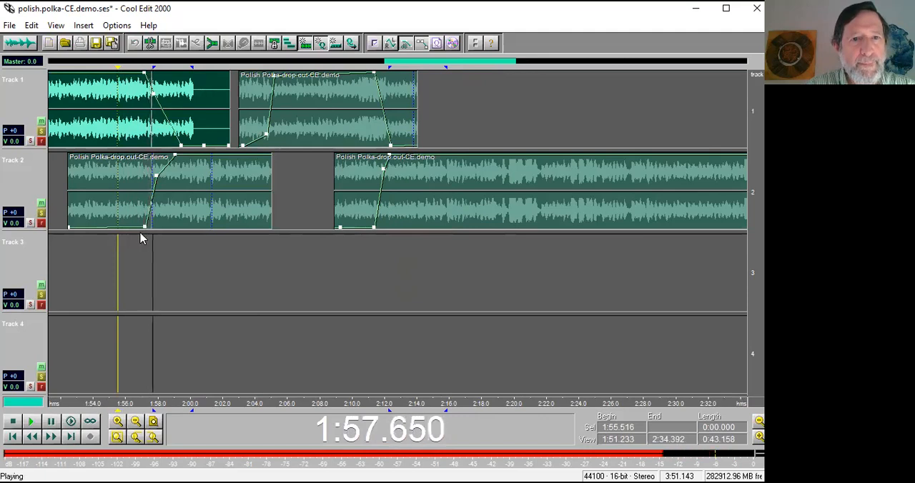
key("space")
Open track 1's first clip in the waveform view and play its source audio from about 1:53.4.
double_click(150, 129)
left_click(147, 127)
key("space")
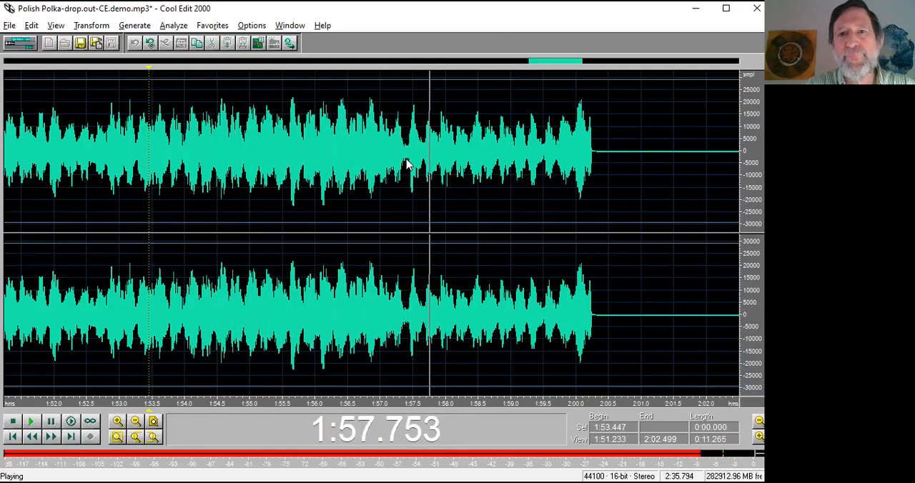
Select the phrase from about 1:57.44 to 1:59.37 in the waveform and play it.
key("space")
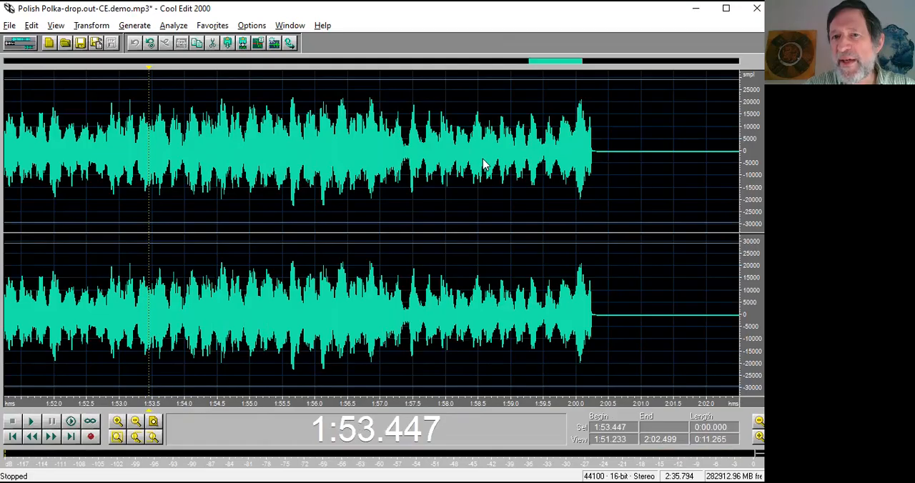
left_click_drag(410, 169, 536, 159)
key("space")
key("space")
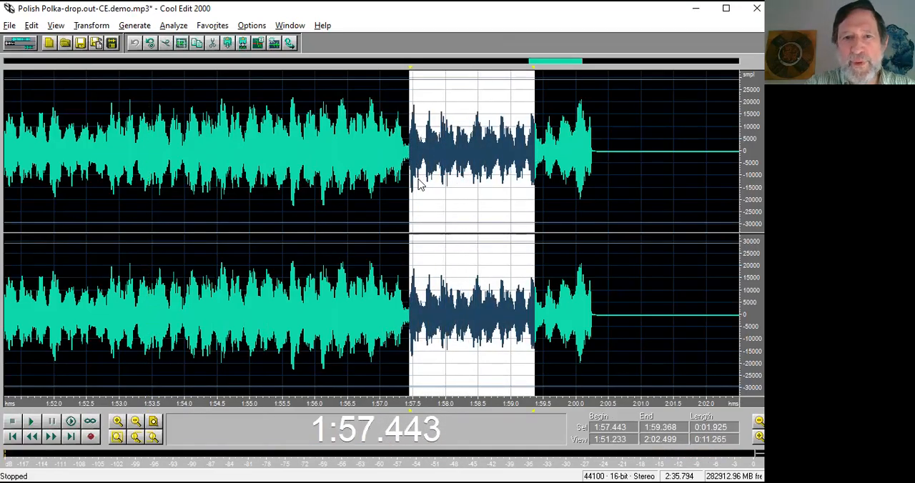
Select the phrase between the two cues in track 2's first clip, play it in the waveform view and return to the multitrack view.
key("F12")
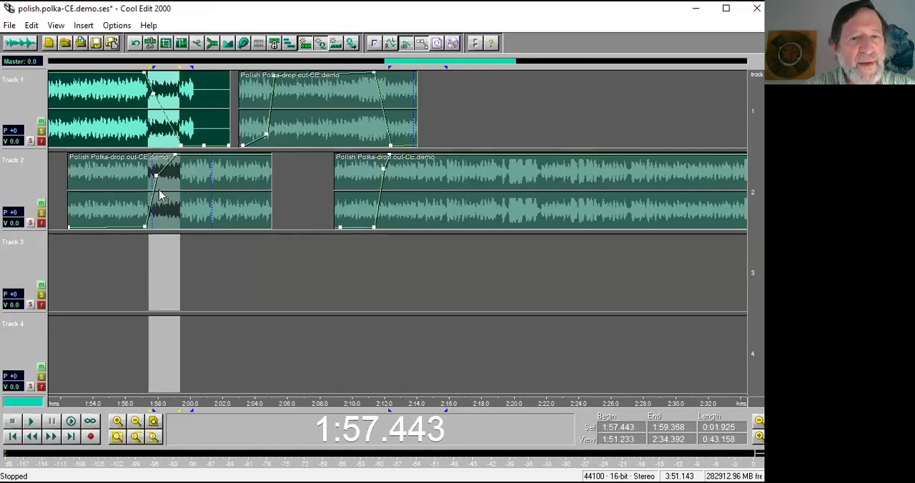
left_click_drag(150, 224, 213, 219)
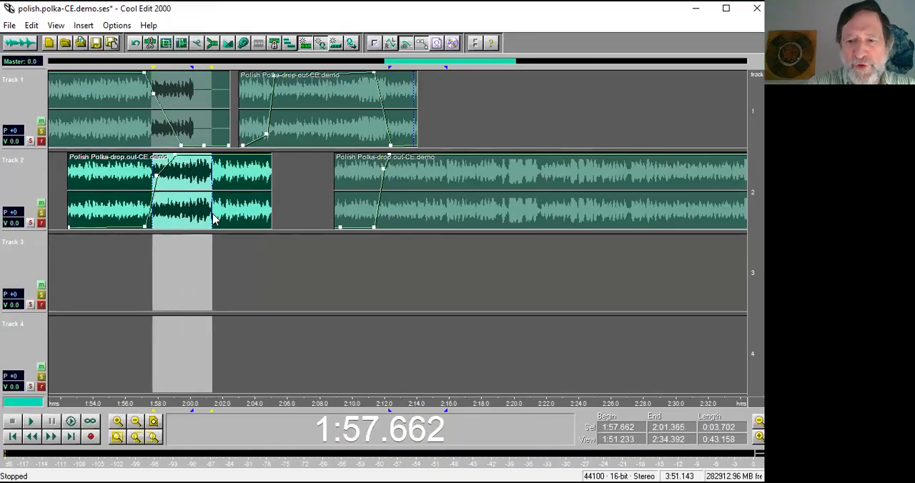
key("F12")
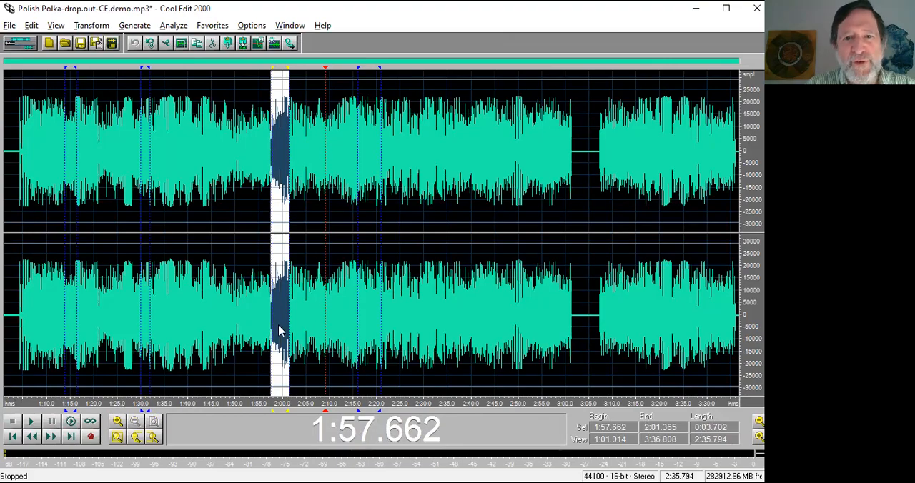
key("space")
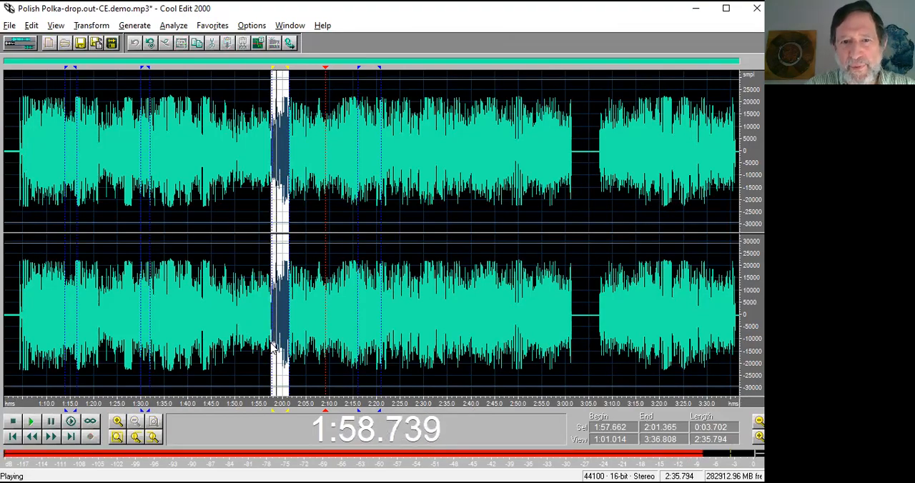
key("space")
key("F12")
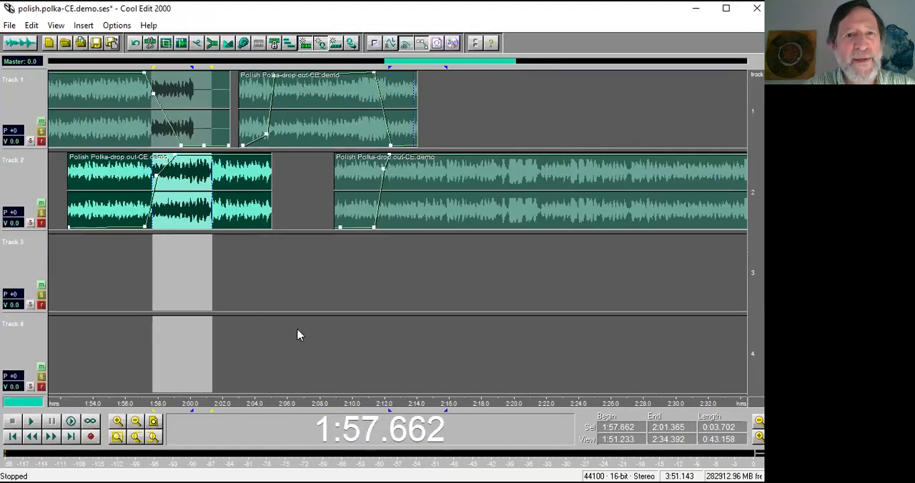
Show the pan envelopes around the first crossfade in the multitrack view and hide them again.
left_click_drag(249, 405, 106, 409)
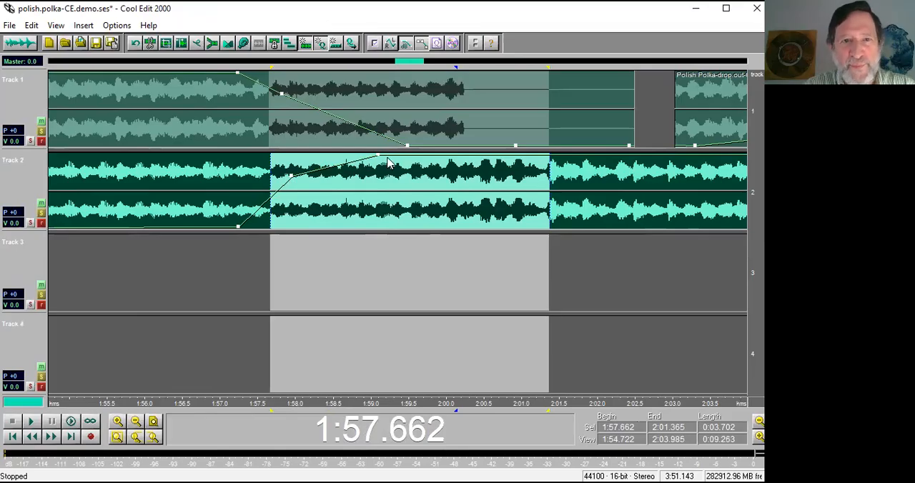
left_click(54, 27)
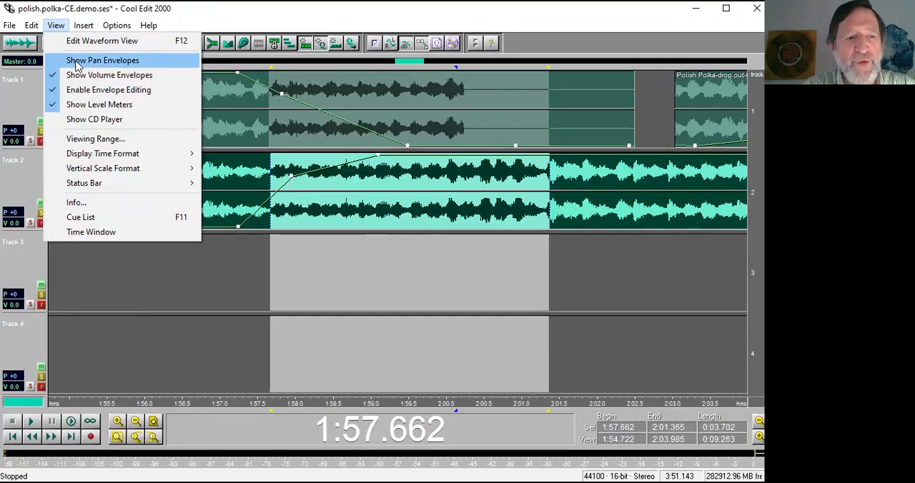
left_click(75, 63)
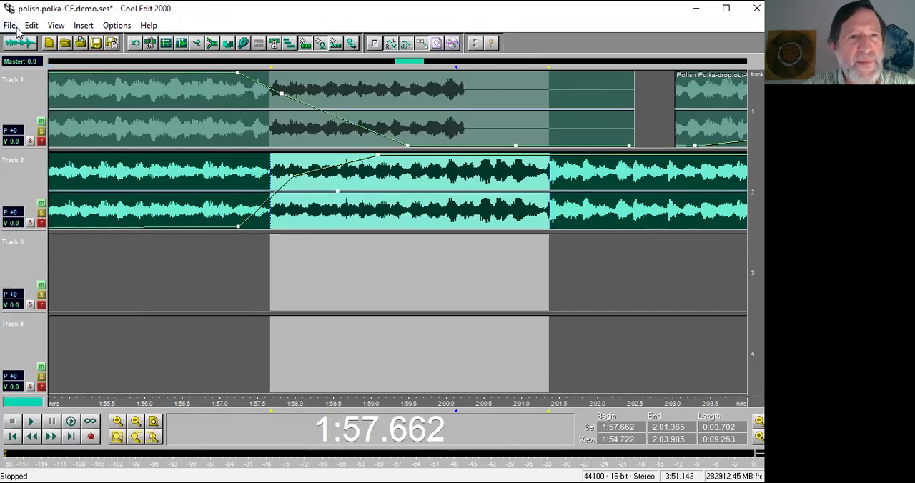
left_click(56, 25)
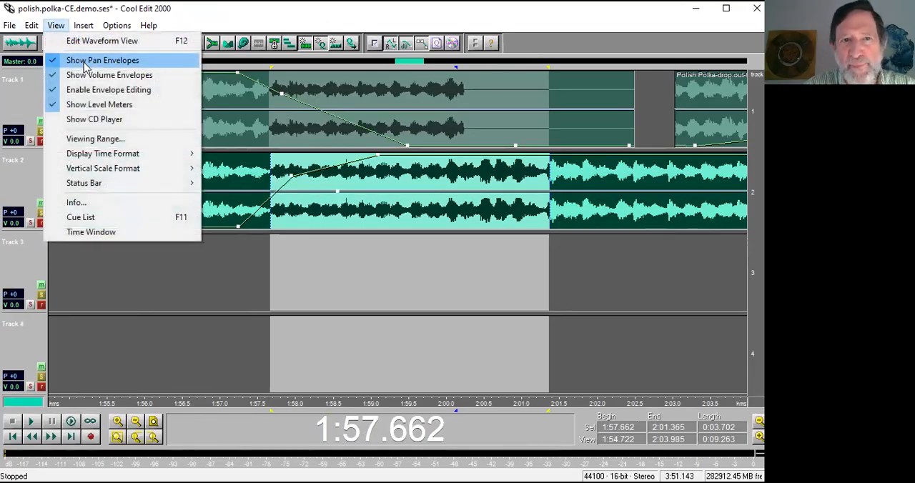
left_click(85, 63)
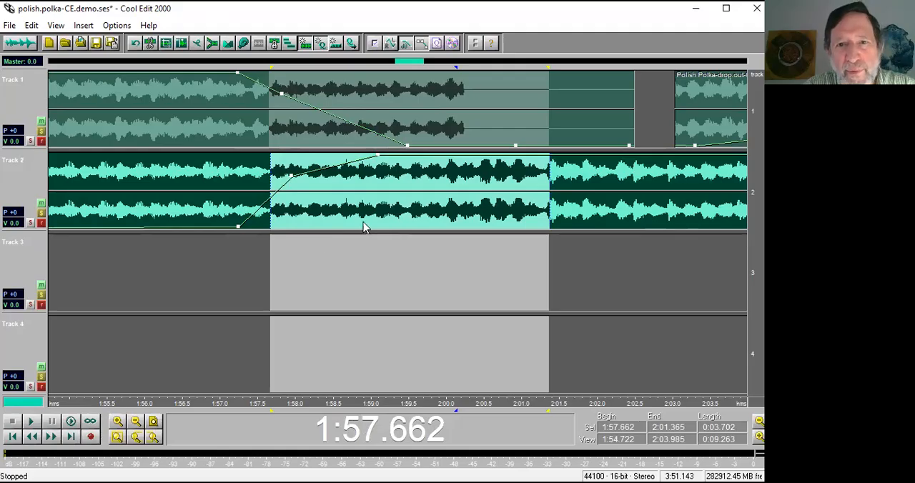
Play the first crossfade in the multitrack view, starting just before its volume envelopes at about 1:57.1.
mouse_move(351, 227)
left_mouse_down()
mouse_move(371, 227)
mouse_move(355, 225)
left_mouse_up()
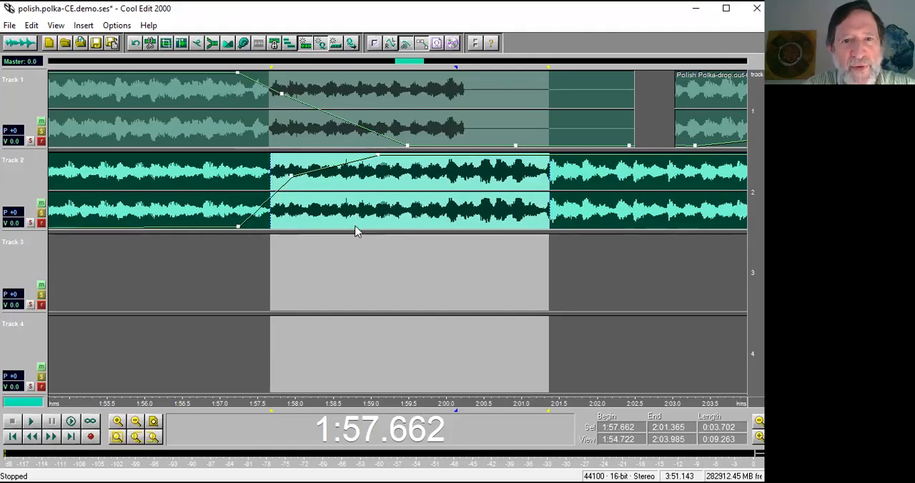
left_click(227, 281)
key("space")
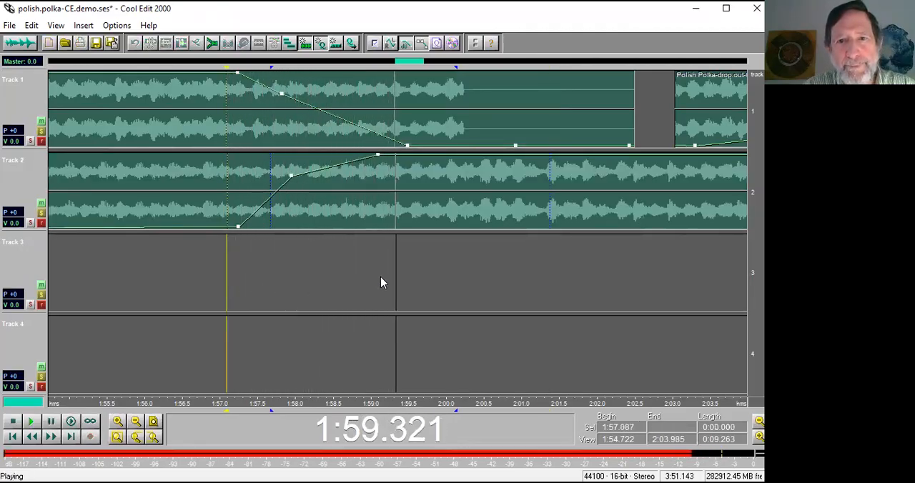
key("space")
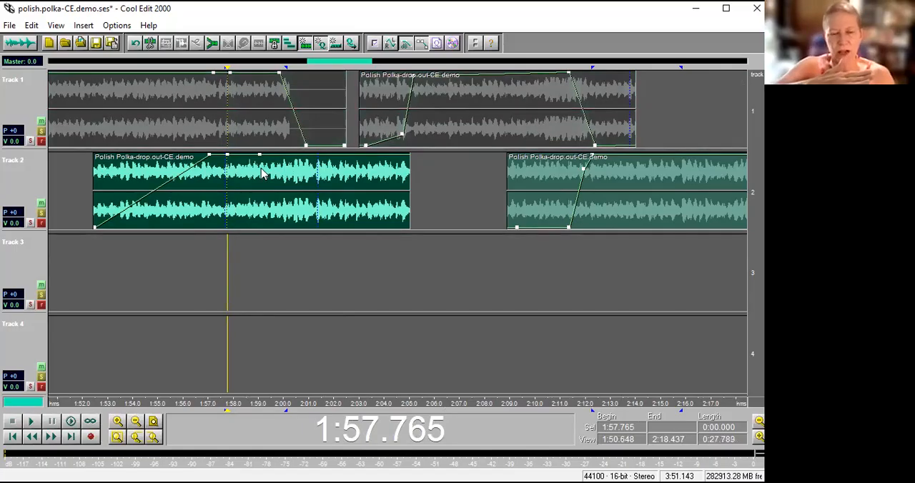
Undo the last edits to the multitrack session, including the shift of track 2's first clip.
key("ctrl+z")
key("ctrl+z")
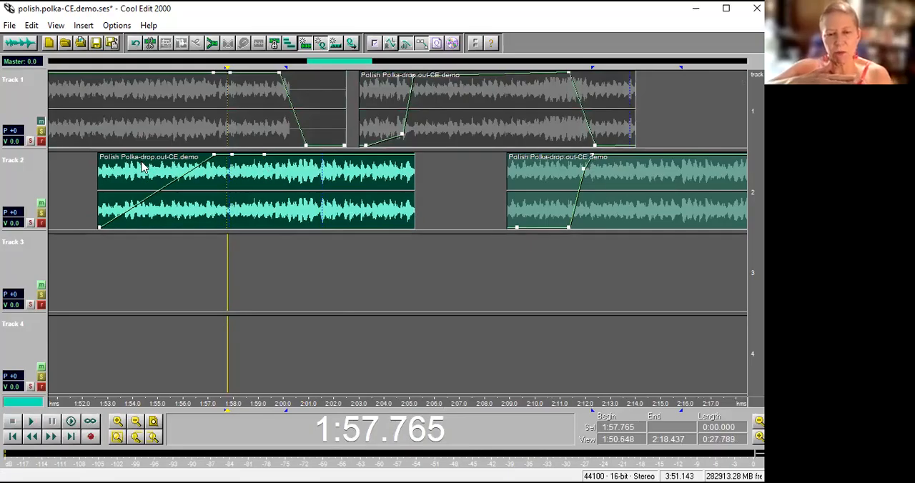
key("ctrl+z")
key("ctrl+z")
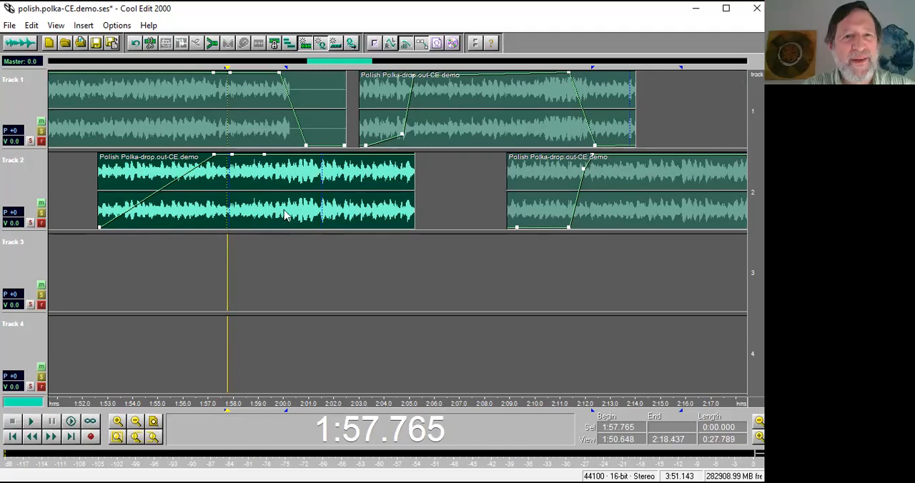
Reopen the session polish.polka-CE.demo.ses without saving the current changes.
left_click(9, 26)
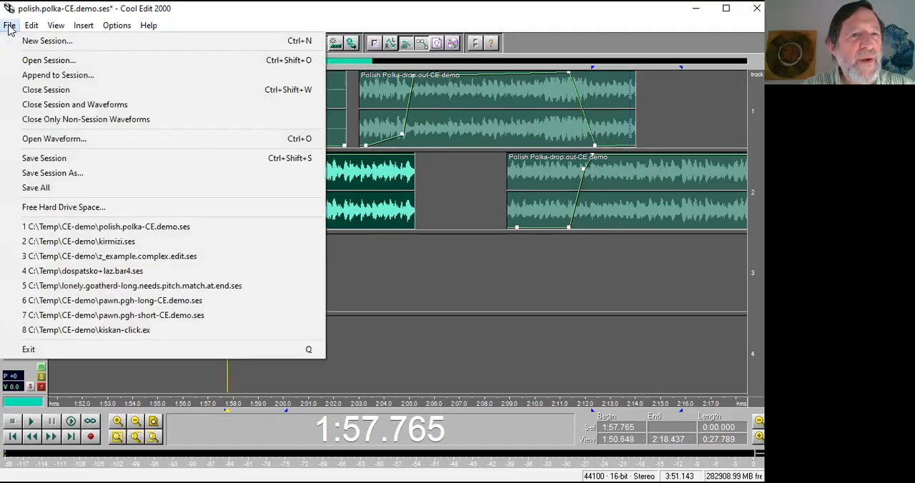
left_click(111, 227)
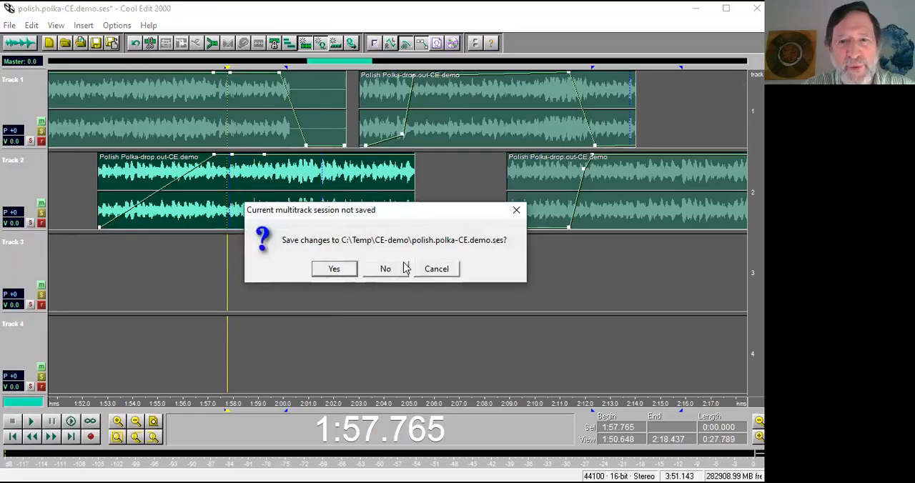
left_click(385, 270)
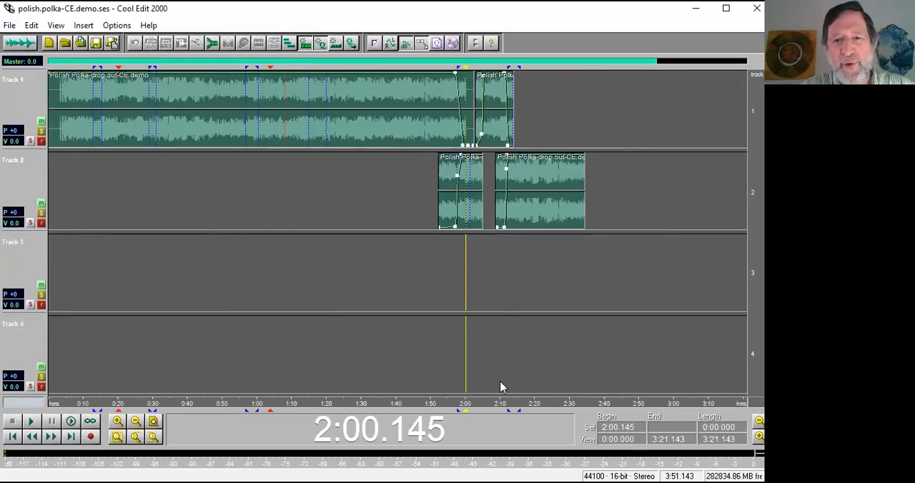
Play the second crossfade, from track 2 into track 1, starting at about 2:02.8 and again at about 2:05.2.
left_click_drag(518, 404, 435, 404)
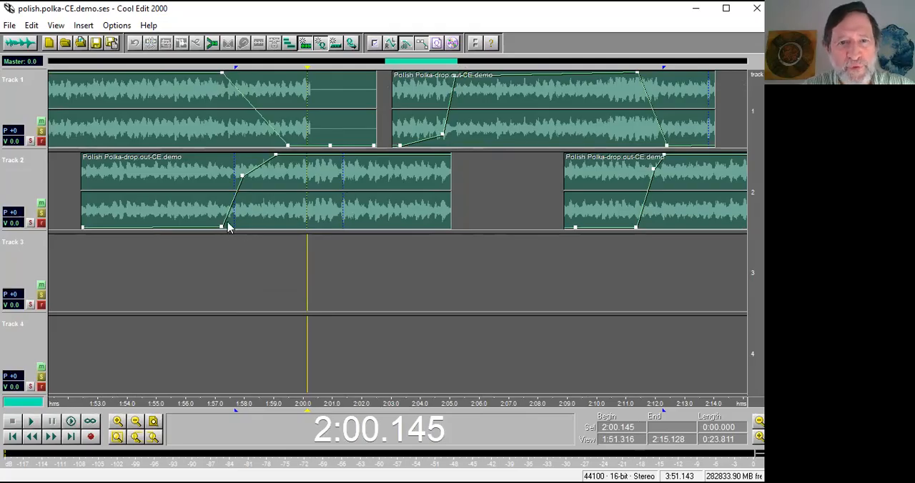
left_click(386, 259)
key("space")
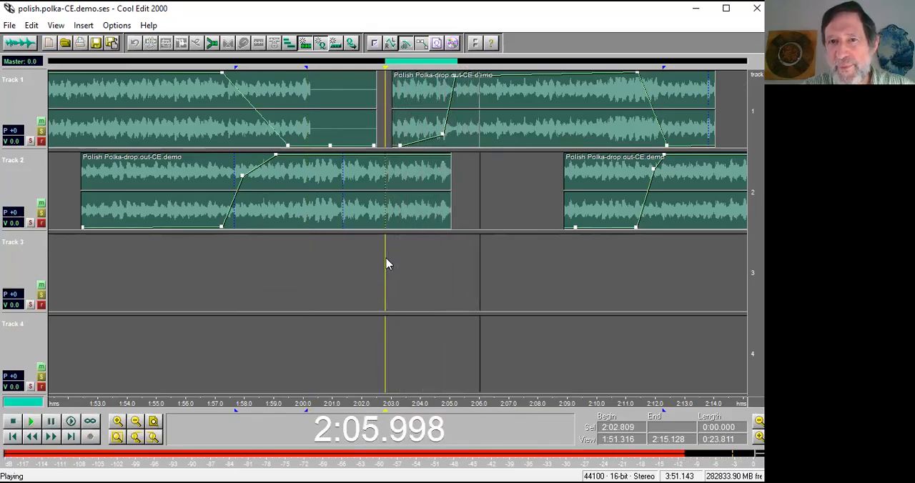
key("space")
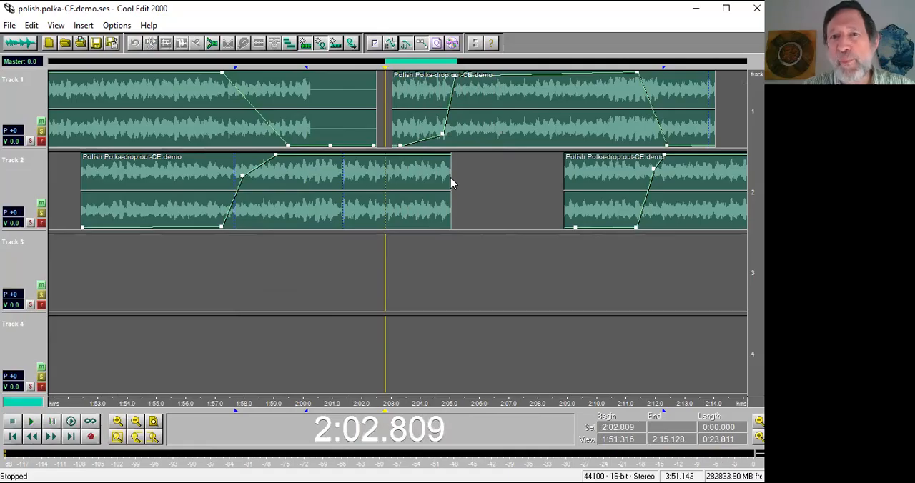
left_click(457, 164)
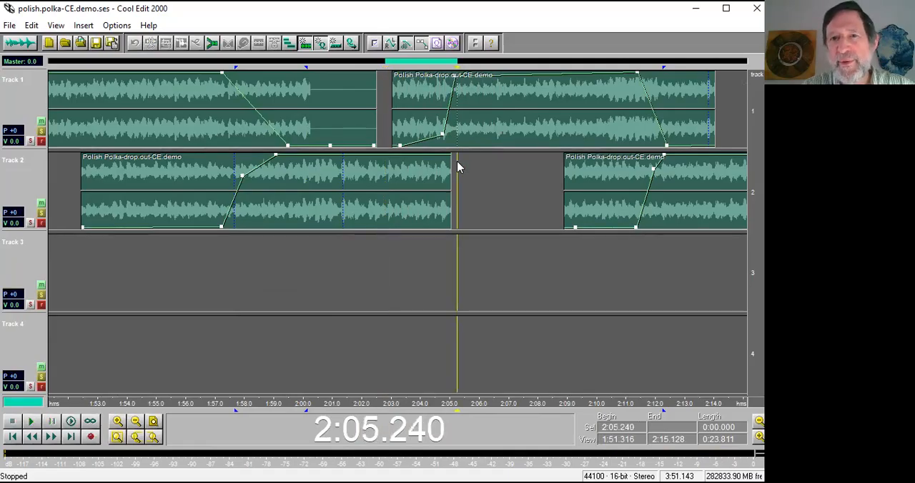
key("space")
key("space")
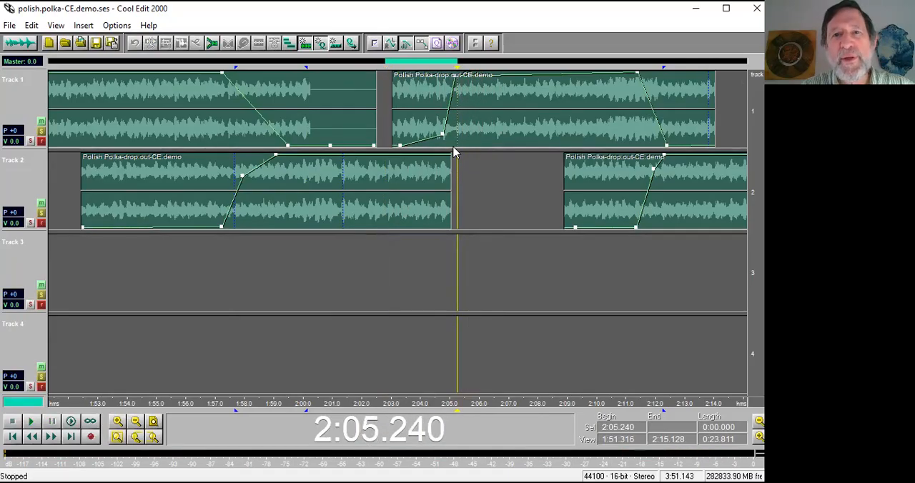
Open track 1's first clip in the waveform view and play the source audio after the silent gap, from about 2:05.9.
scroll(458, 167, "down", 1)
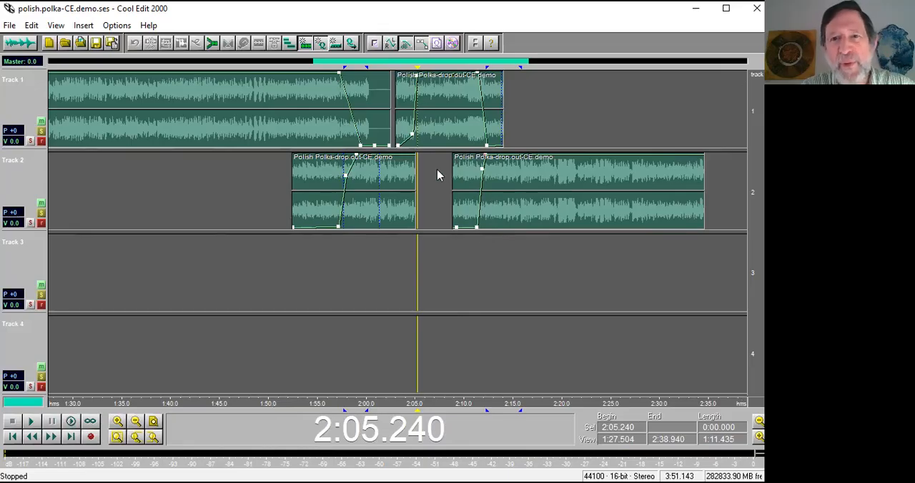
double_click(380, 137)
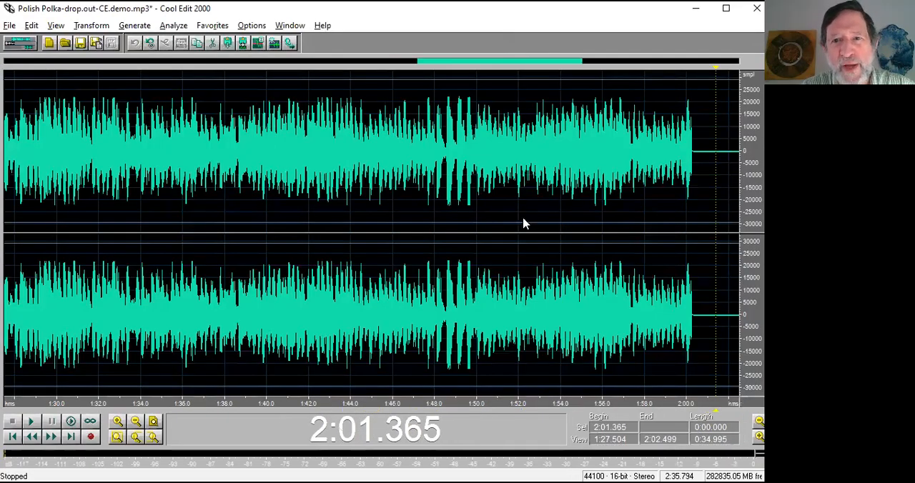
scroll(589, 323, "down", 1)
left_click(526, 321)
key("space")
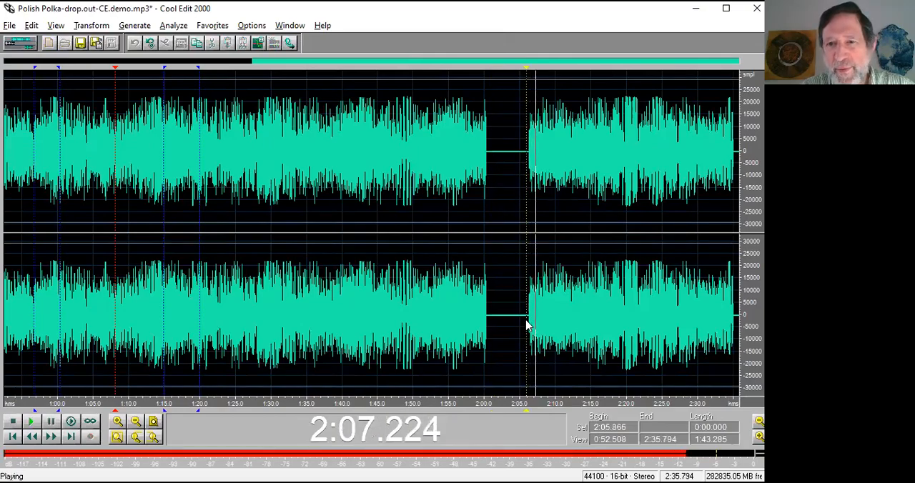
key("space")
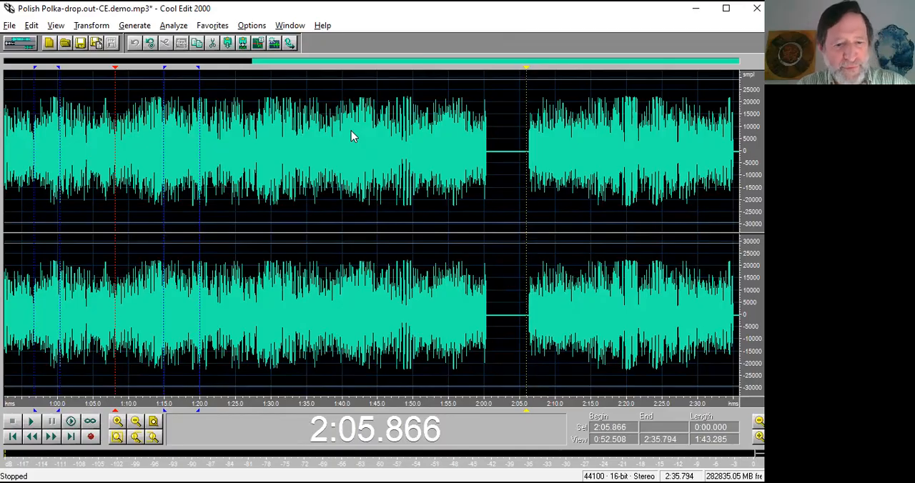
Switch to the PowerPoint overview slide to review the advanced tricks and go back to Cool Edit 2000.
key("alt+Tab")
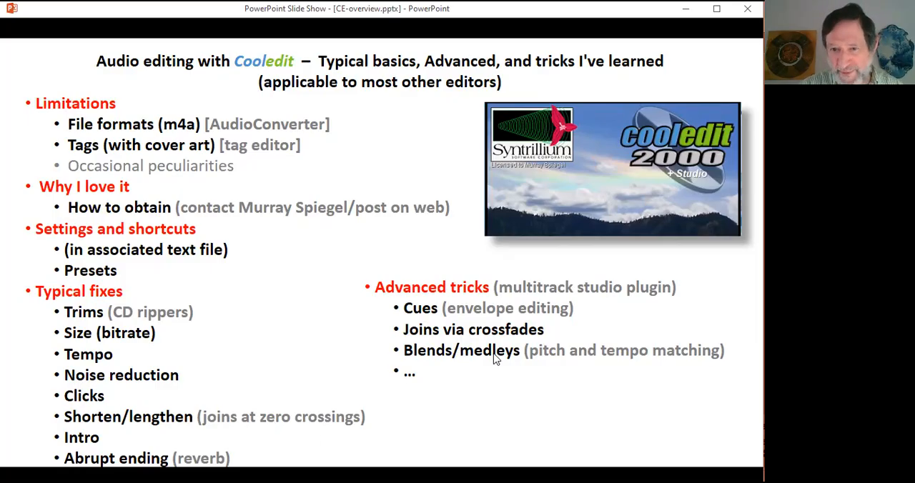
key("alt+Tab")
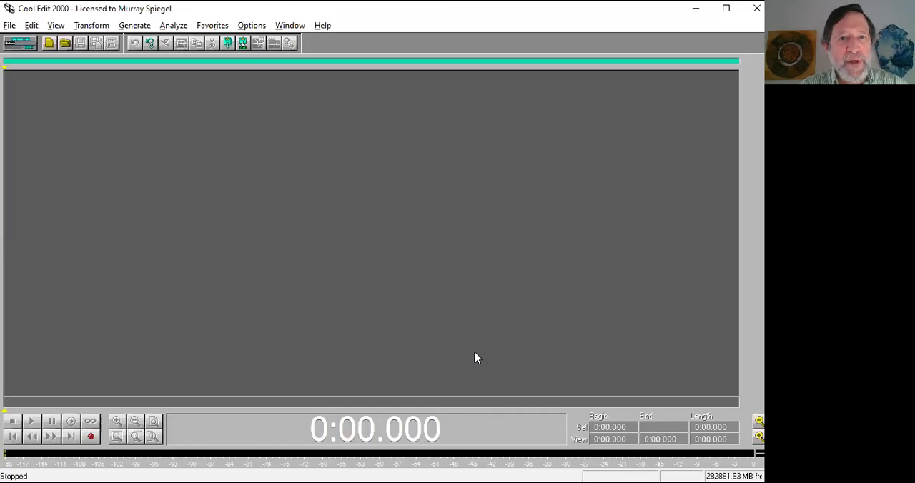
Open the waveform Hambo - Liten Karin.mp3 from the CE-demo folder.
key("ctrl+o")
type("huam")
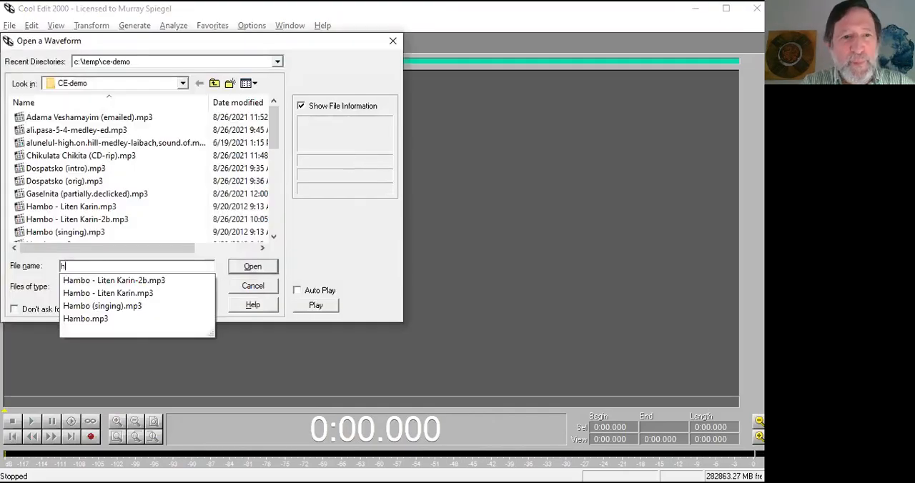
key("BackSpace")
key("BackSpace")
type("aum")
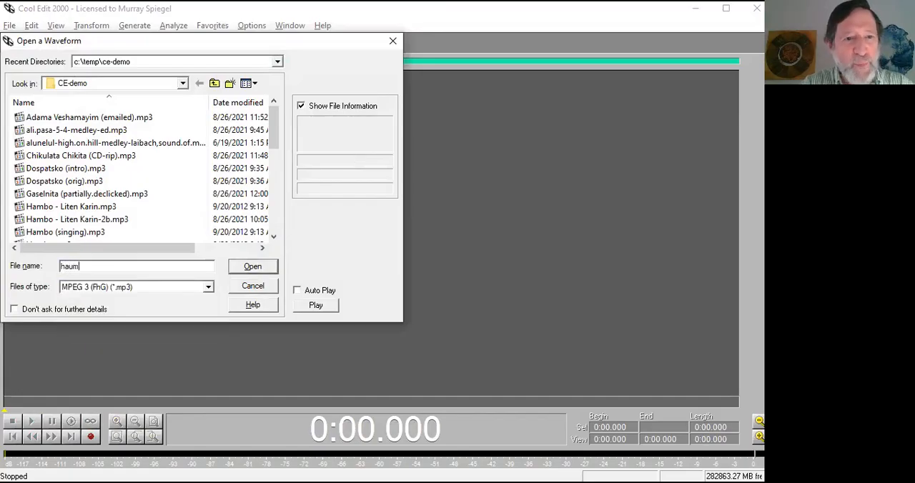
key("BackSpace")
key("BackSpace")
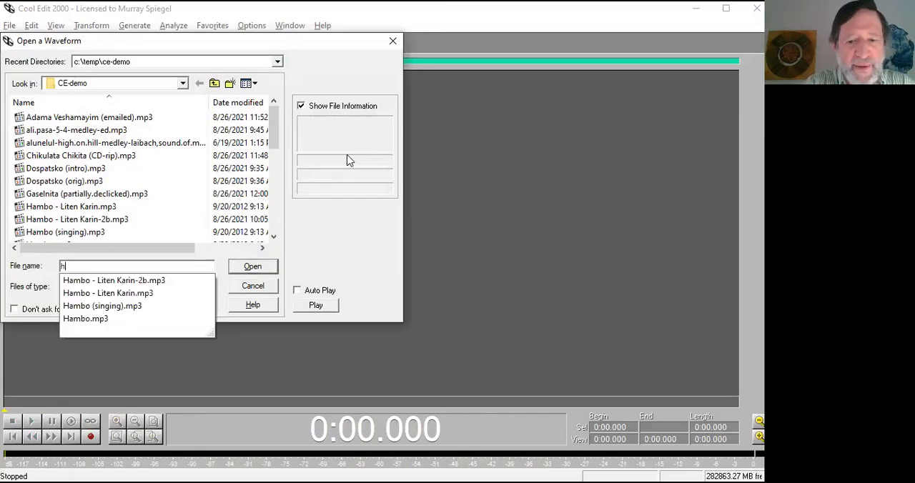
left_click(154, 294)
left_click(251, 268)
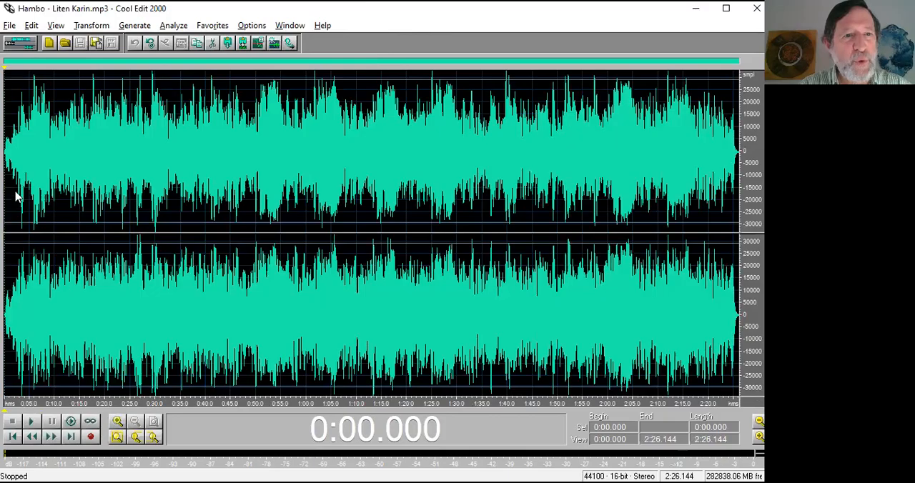
Play the Hambo - Liten Karin waveform from about 0:01.9 for a few seconds.
left_click(14, 183)
key("space")
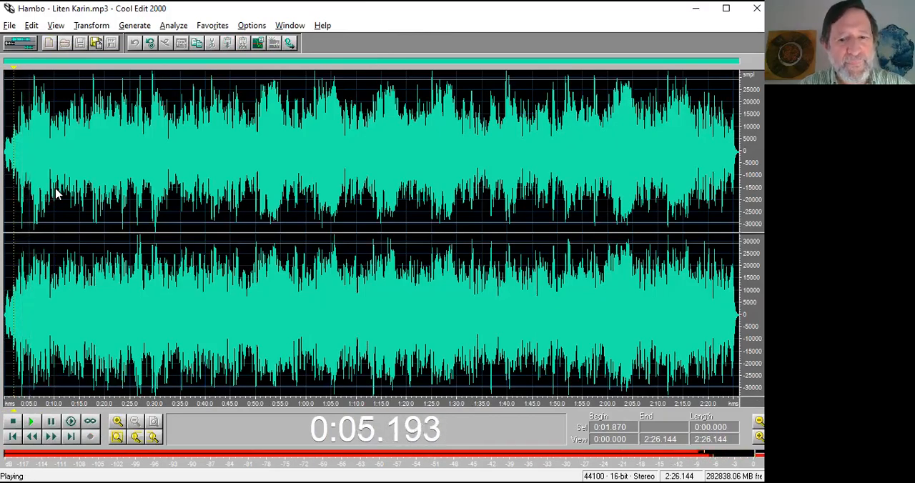
key("space")
Open the second waveform, Hambo.mp3, from the CE-demo folder.
key("ctrl+o")
type("ham")
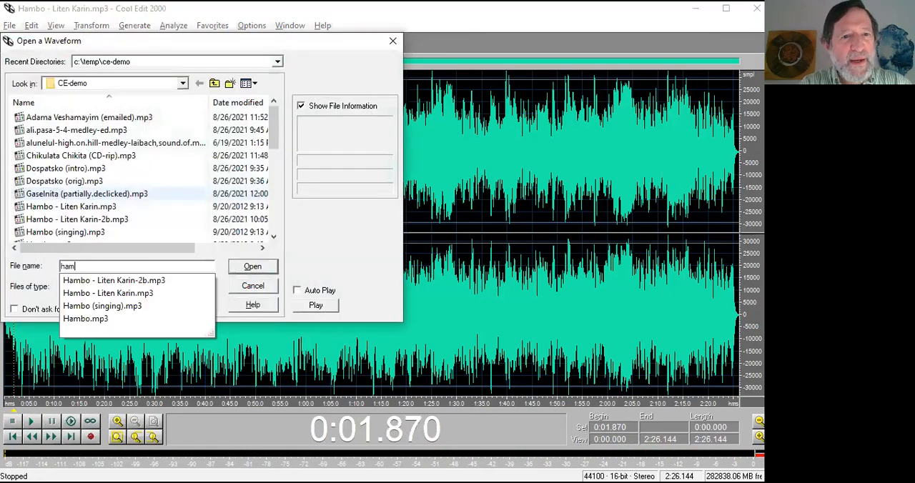
left_click(87, 322)
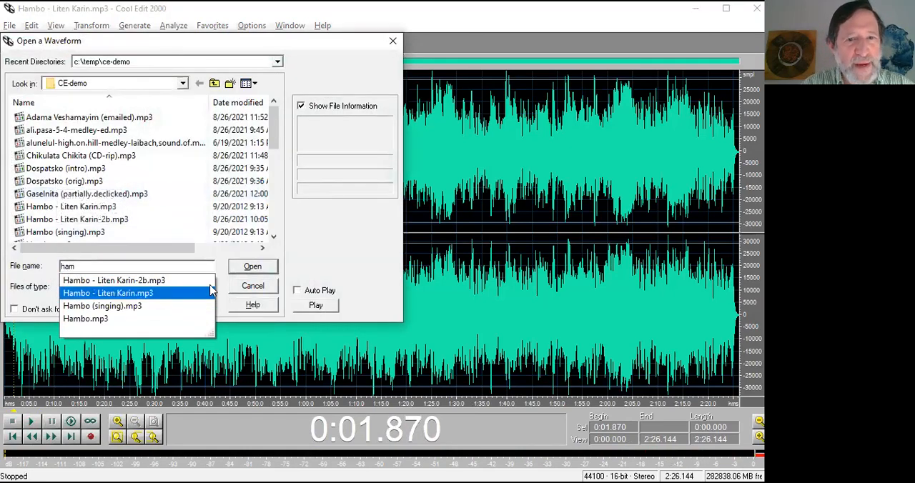
left_click(253, 267)
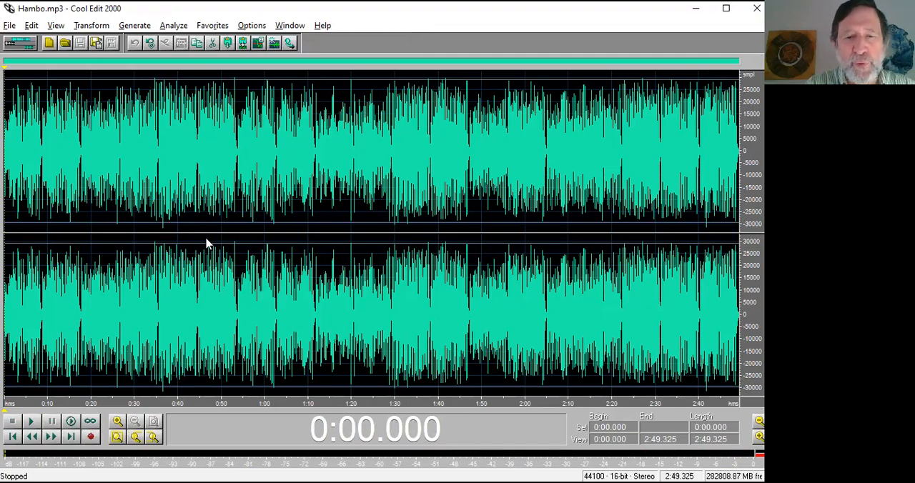
Switch to the multitrack view and insert the open waveform Hambo - Liten Karin.mp3 into track 1.
key("F12")
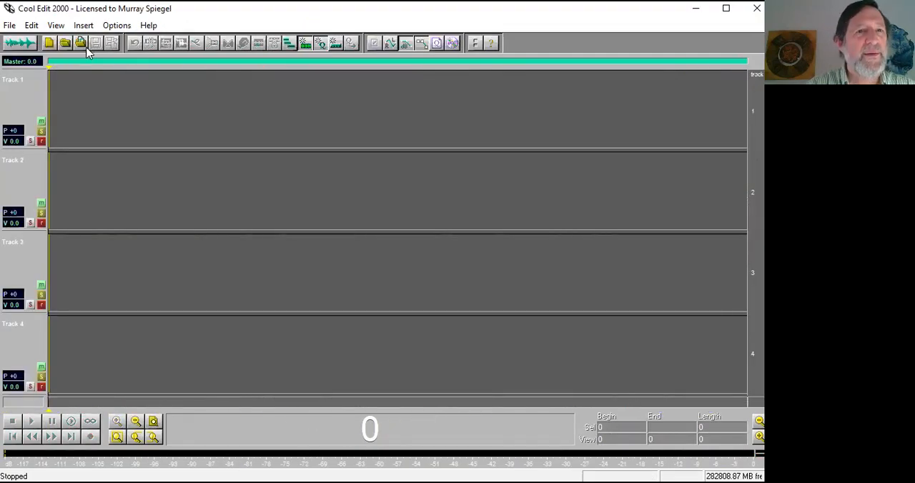
left_click(84, 26)
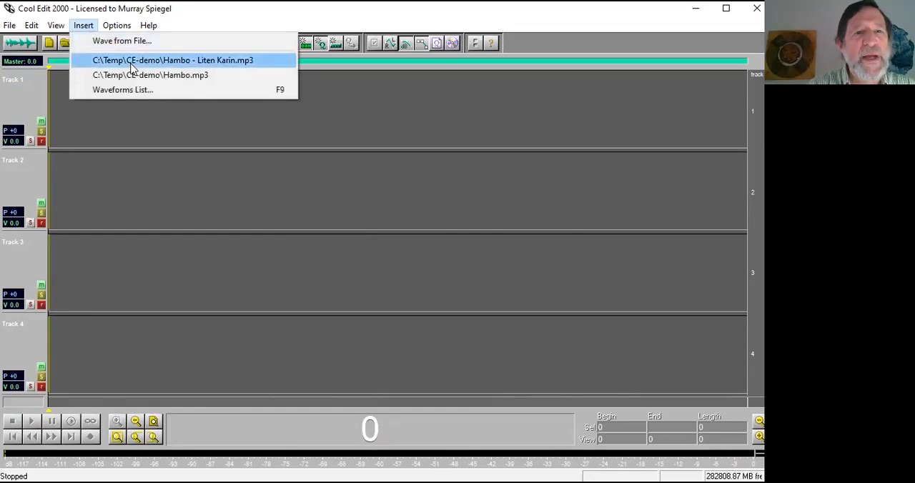
left_click(186, 182)
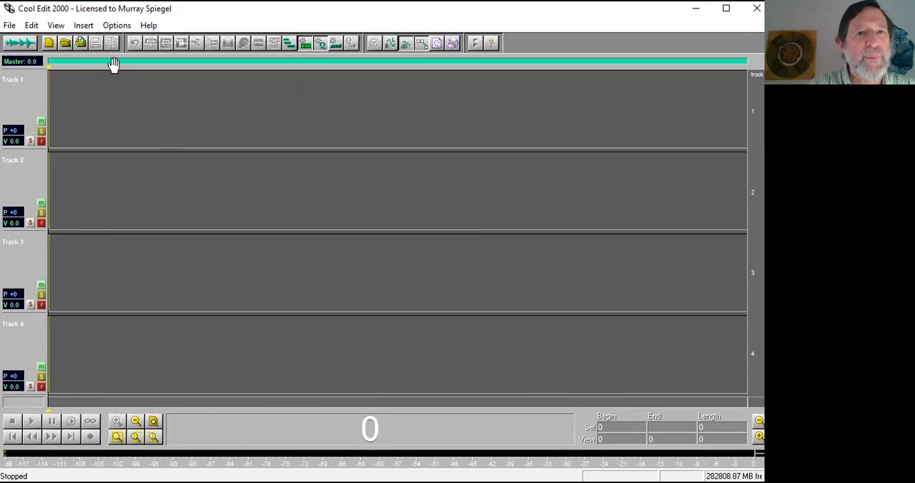
left_click(93, 27)
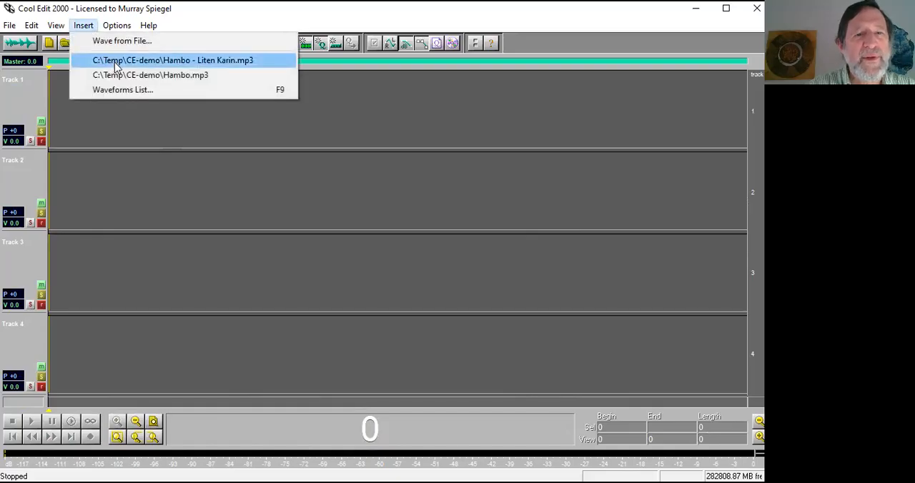
left_click(116, 61)
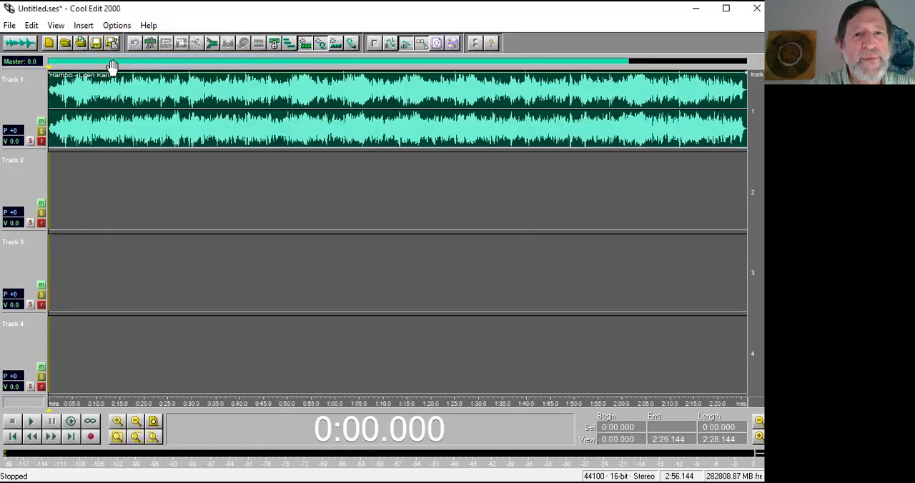
Insert the open waveform Hambo.mp3 into track 2 at 0:18.444 and slide the clip slightly earlier.
left_click(84, 25)
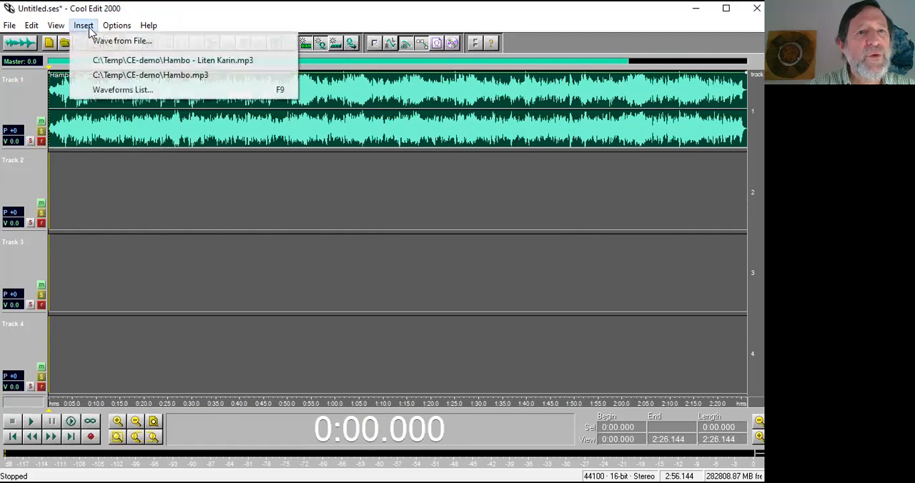
left_click(138, 170)
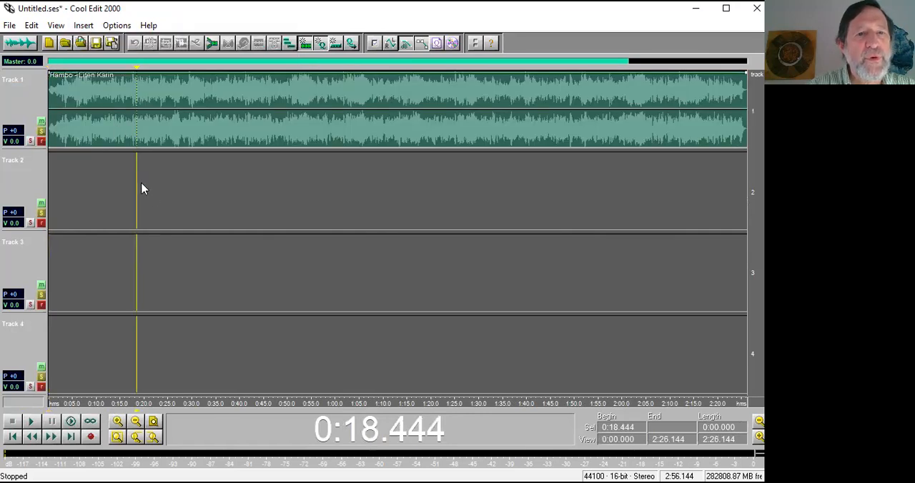
left_click(84, 25)
left_click(129, 76)
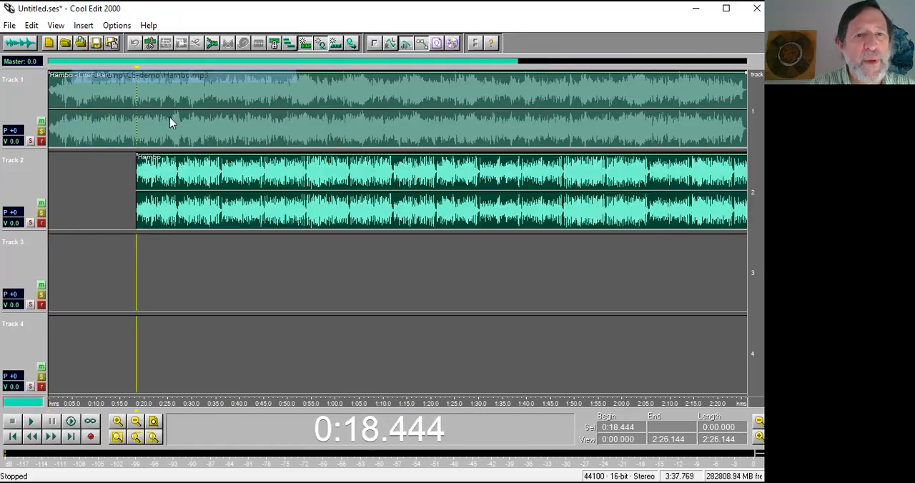
left_click_drag(333, 221, 341, 195)
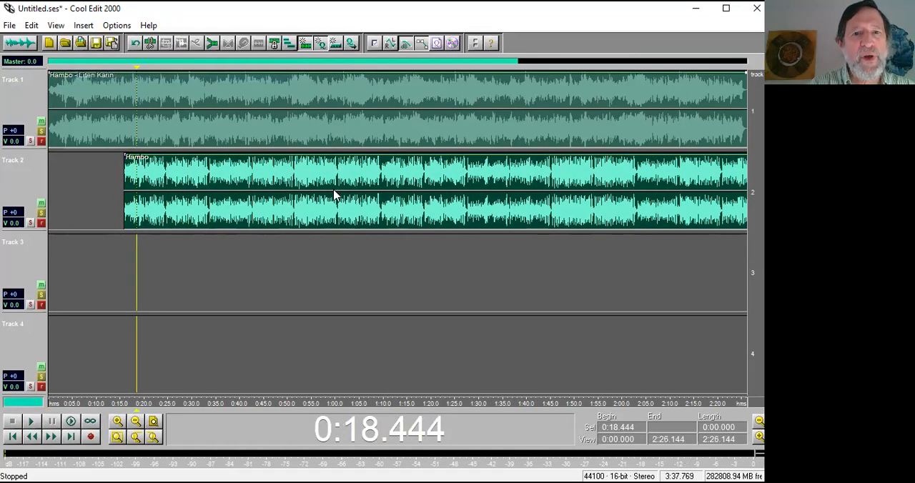
Split the Hambo clip on track 2 at 0:44.491 and cut its earlier part at 0:33.931, sliding the pieces apart.
left_click(262, 218)
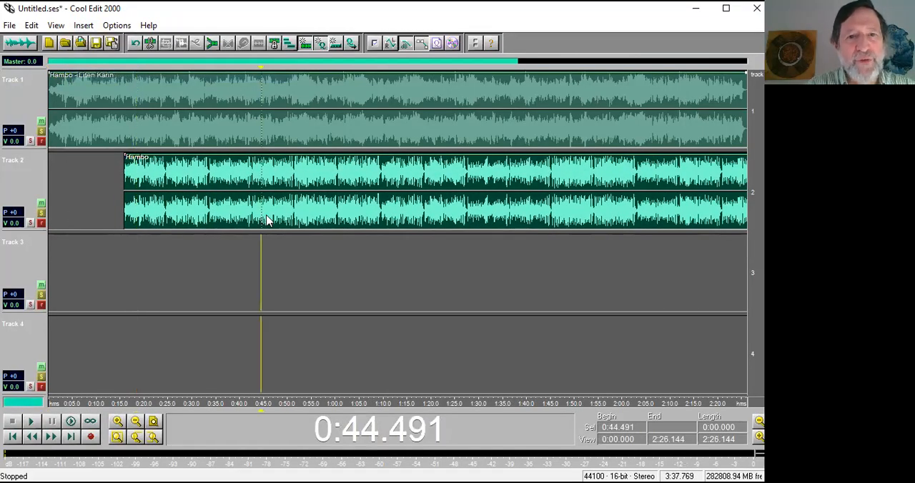
key("ctrl+k")
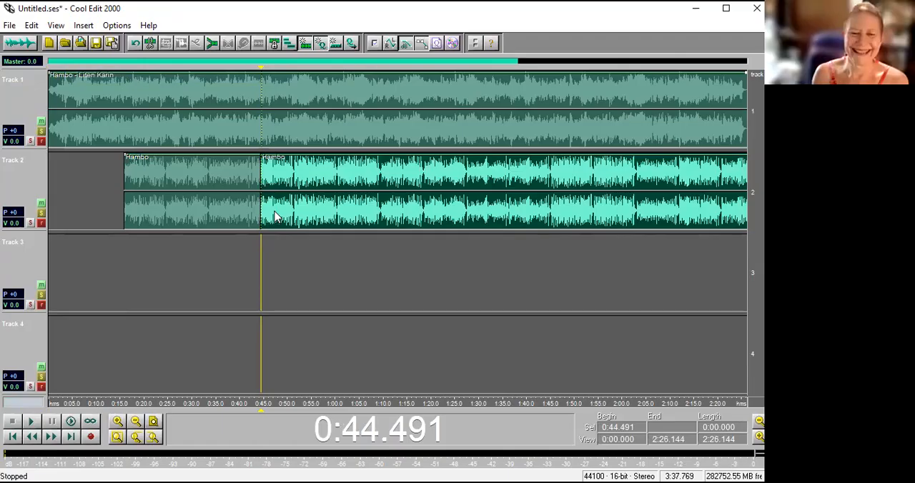
left_click_drag(279, 218, 329, 218)
left_click_drag(228, 207, 248, 209)
left_click(211, 208)
key("ctrl+k")
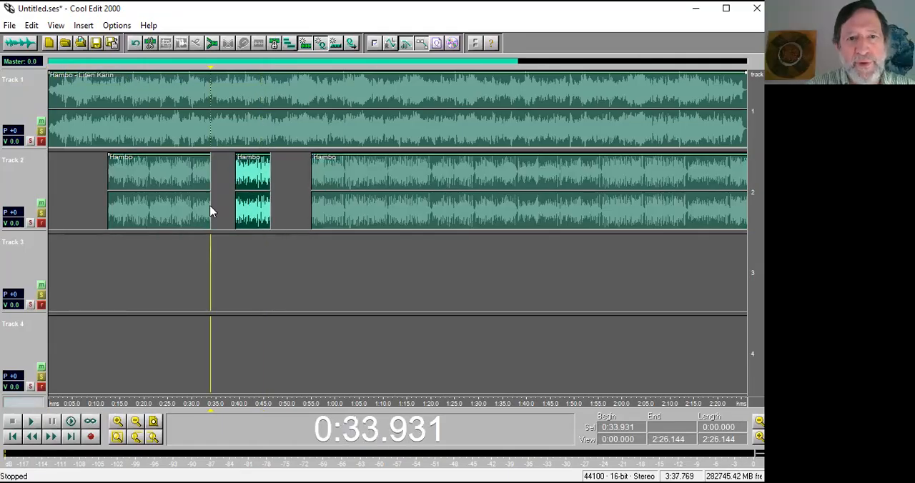
Split the first Hambo piece at 0:24.075, slide the cut-off part slightly later, and split the remaining piece at 0:19.148.
left_click(164, 208)
key("ctrl+k")
left_click_drag(183, 211, 195, 211)
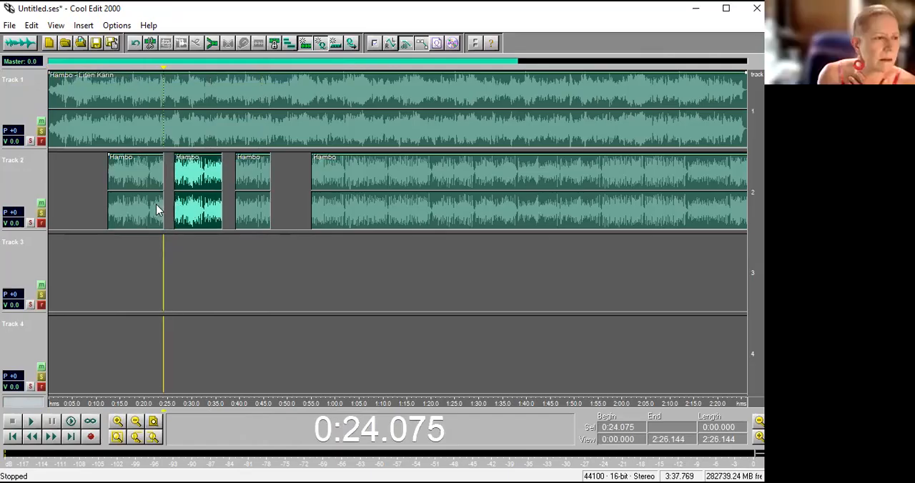
left_click(140, 206)
key("ctrl+k")
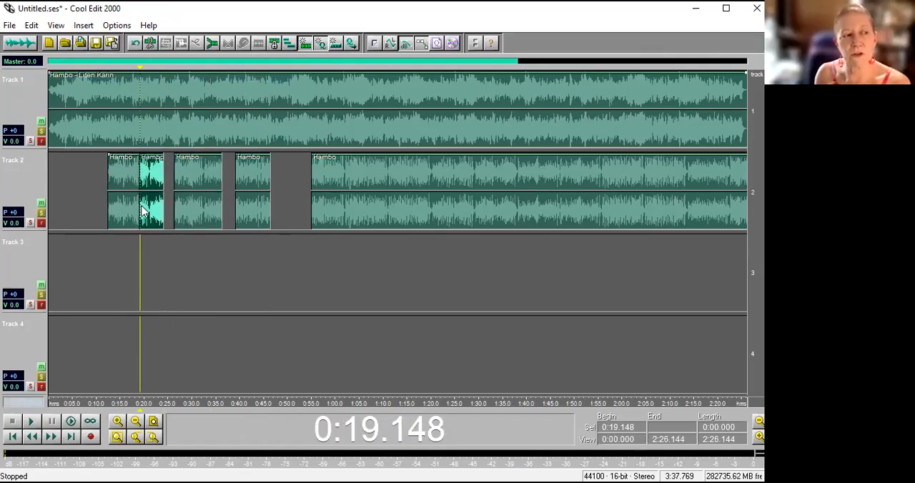
Examine the Insert choices for the session and for track 2, including inserting a wave directly from a file.
left_click(91, 28)
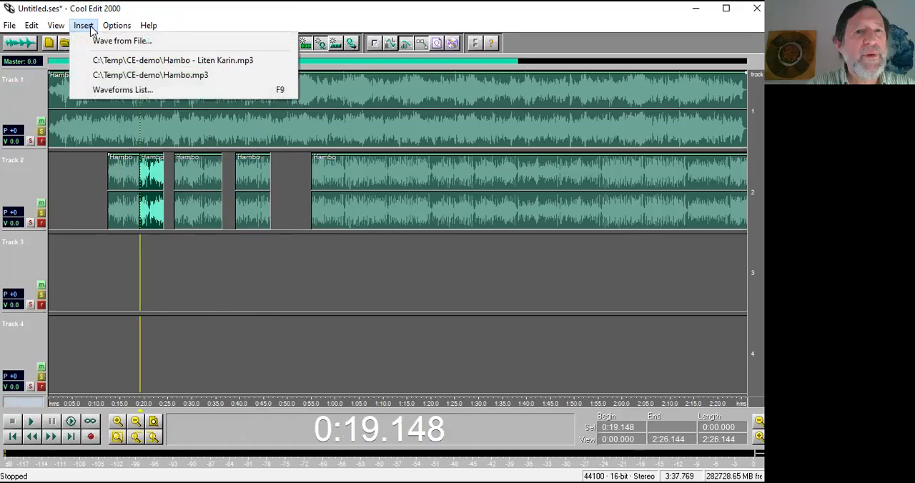
right_click(259, 269)
right_click(70, 174)
mouse_move(211, 204)
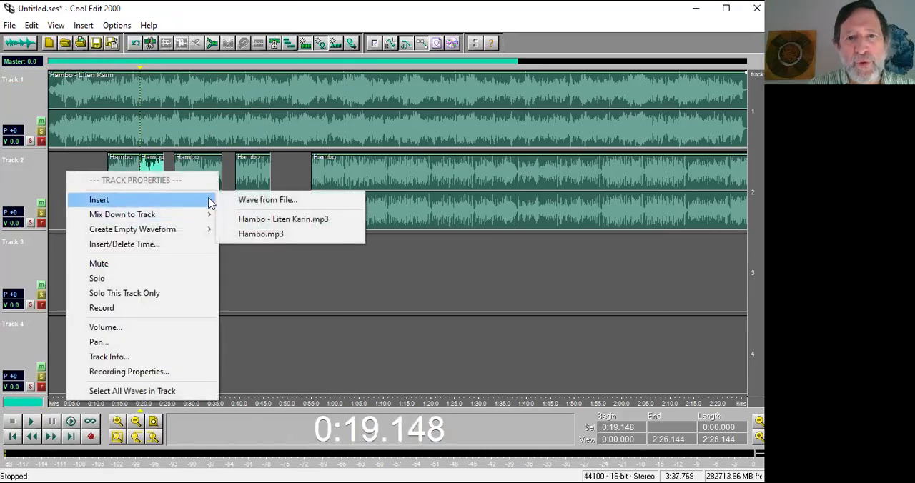
left_click(369, 262)
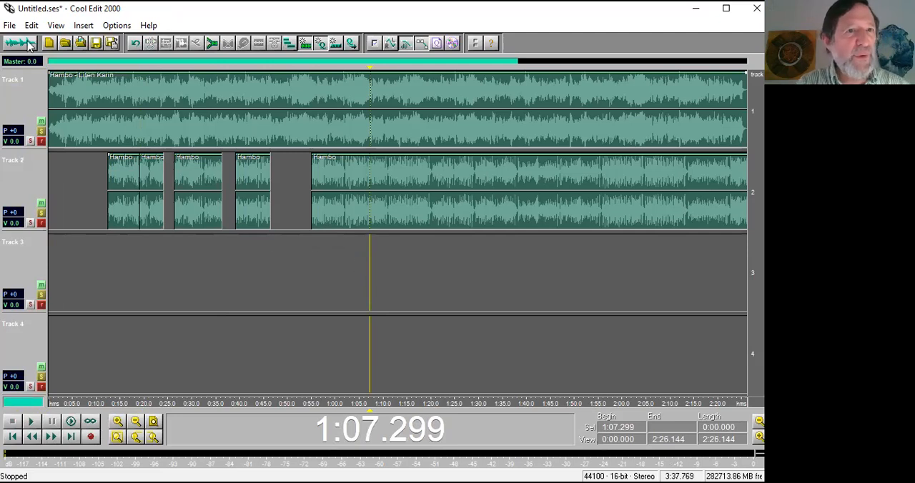
left_click(340, 269)
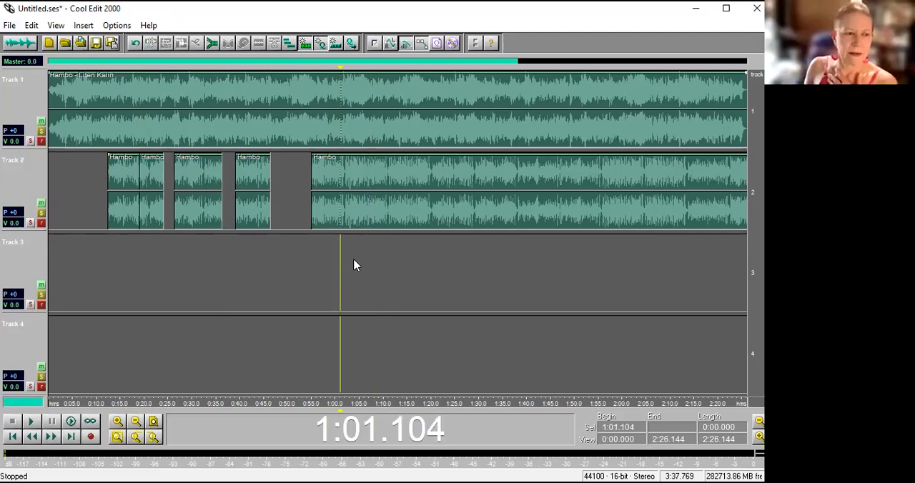
Close the open waveforms, agreeing to remove them from the multitrack mix, and check the waveform view's list of open files.
left_click(367, 272)
left_click(368, 269)
left_click(360, 271)
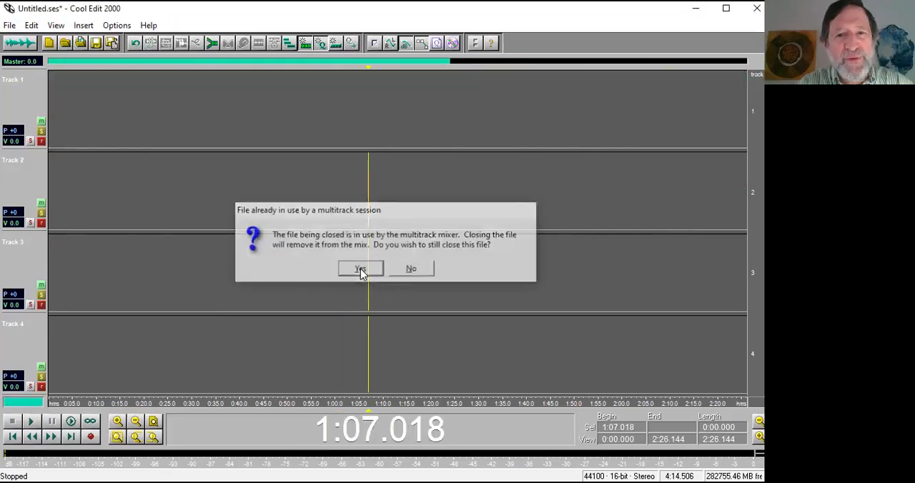
key("F12")
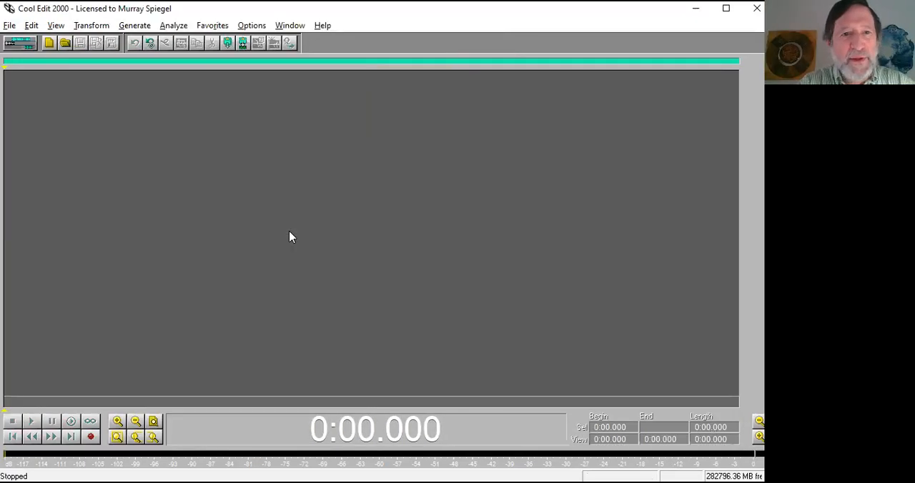
left_click(289, 25)
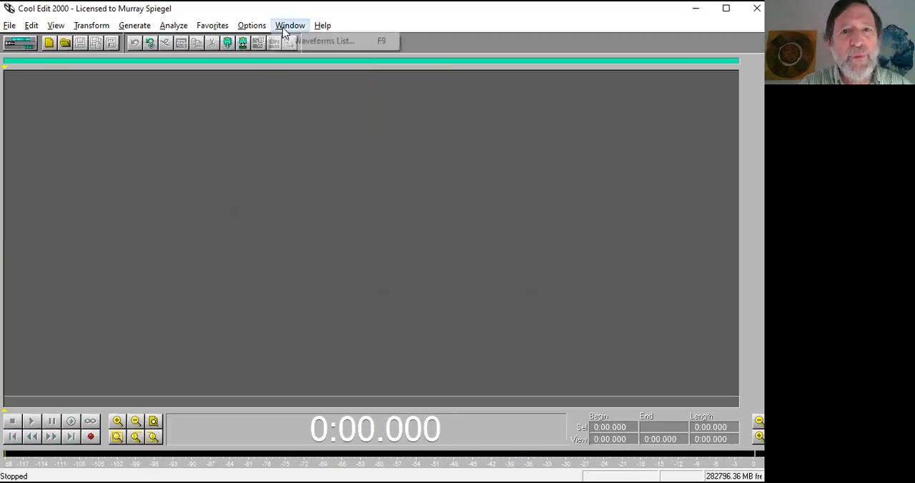
left_click(293, 143)
Insert Hambo - Liten Karin.mp3 from file into track 1 of the multitrack session at the cursor.
key("F12")
right_click(182, 101)
mouse_move(255, 126)
left_click(358, 130)
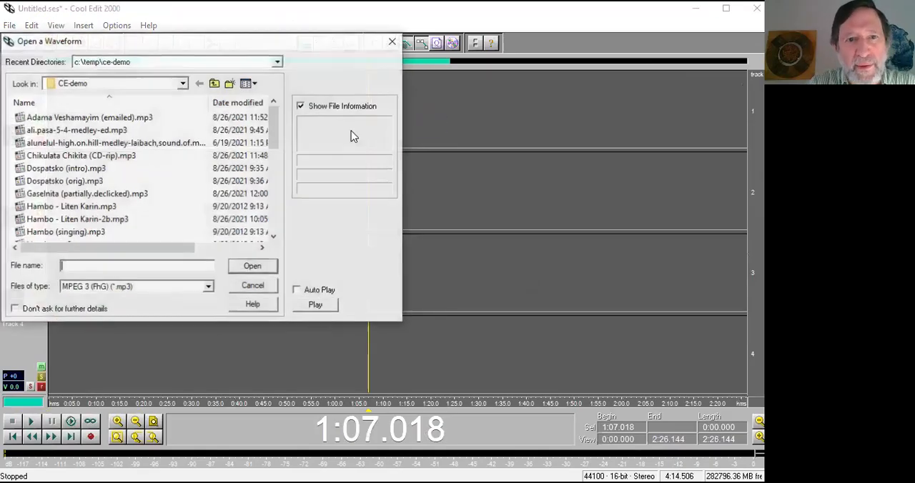
left_click(110, 264)
type("med")
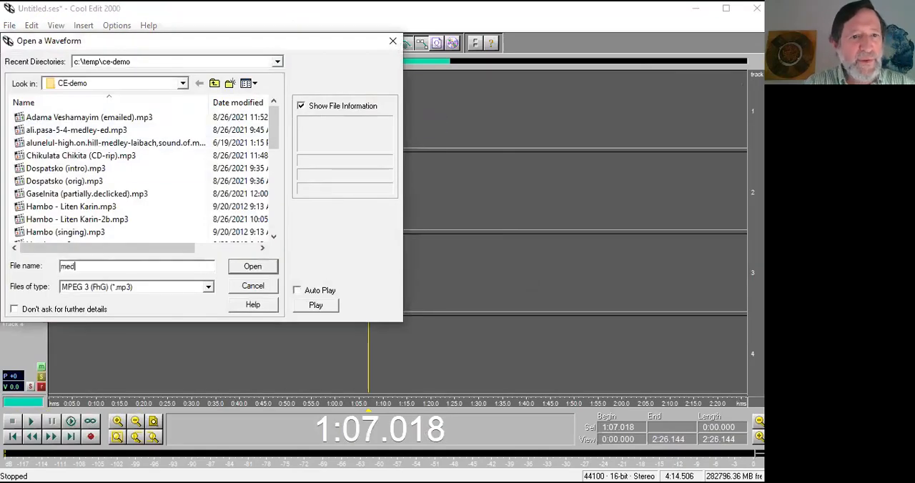
type("e")
key("BackSpace")
key("BackSpace")
type("ham")
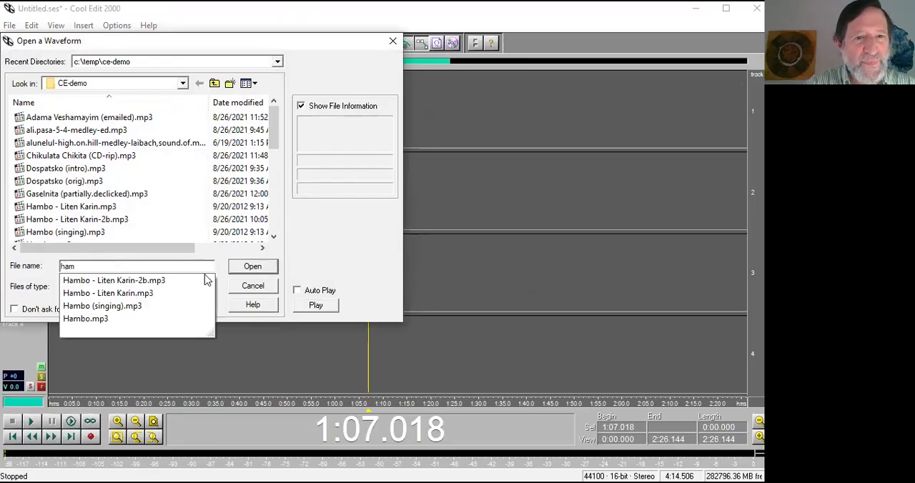
left_click(180, 294)
left_click(237, 268)
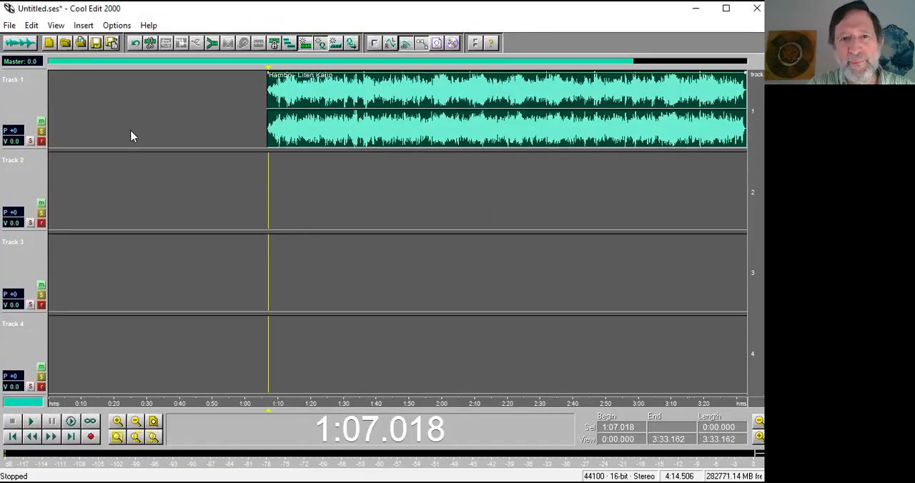
Insert Hambo.mp3 from file into track 2 at 1:08.589.
left_click(65, 207)
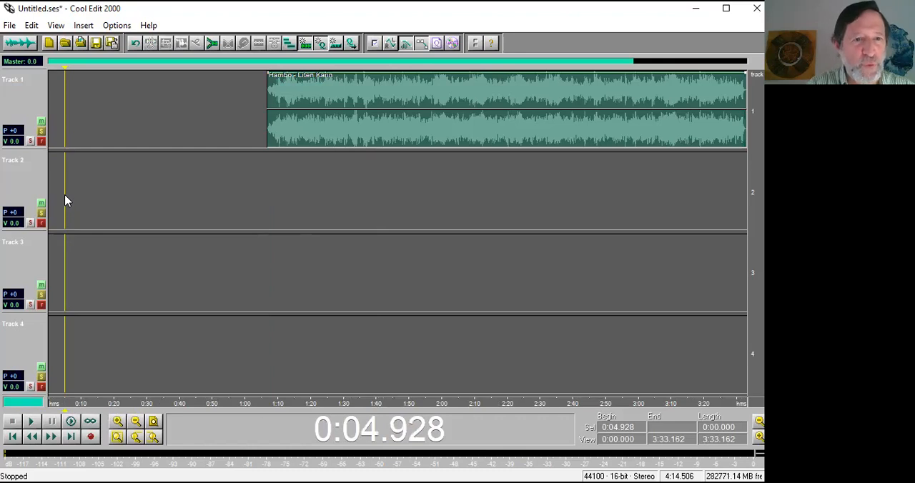
right_click(63, 193)
left_click(273, 194)
right_click(91, 188)
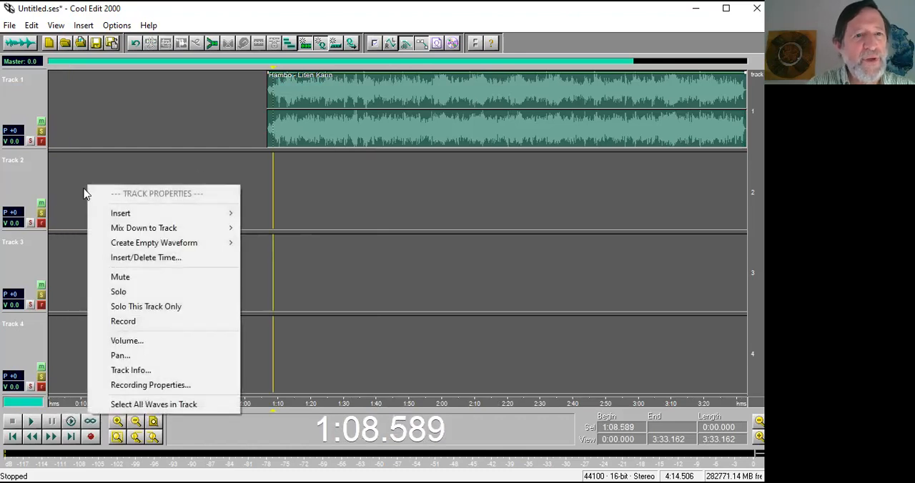
left_click(255, 217)
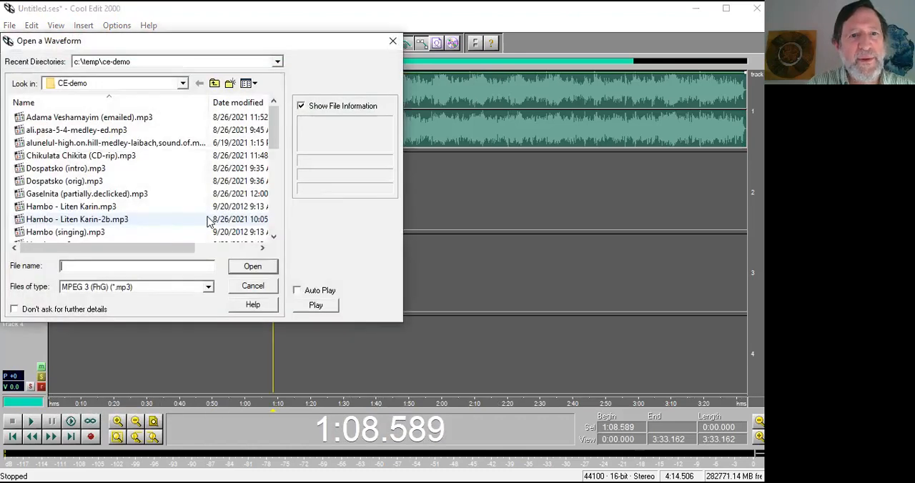
type("ham")
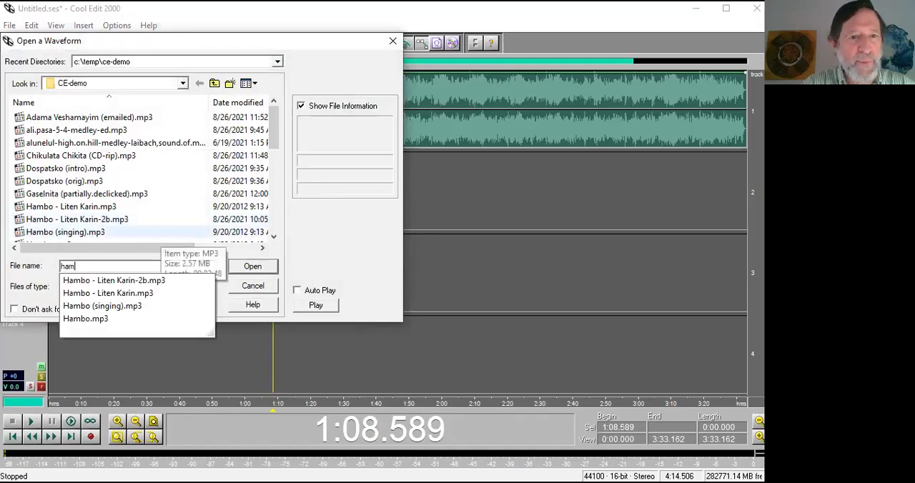
left_click(110, 321)
left_click(251, 268)
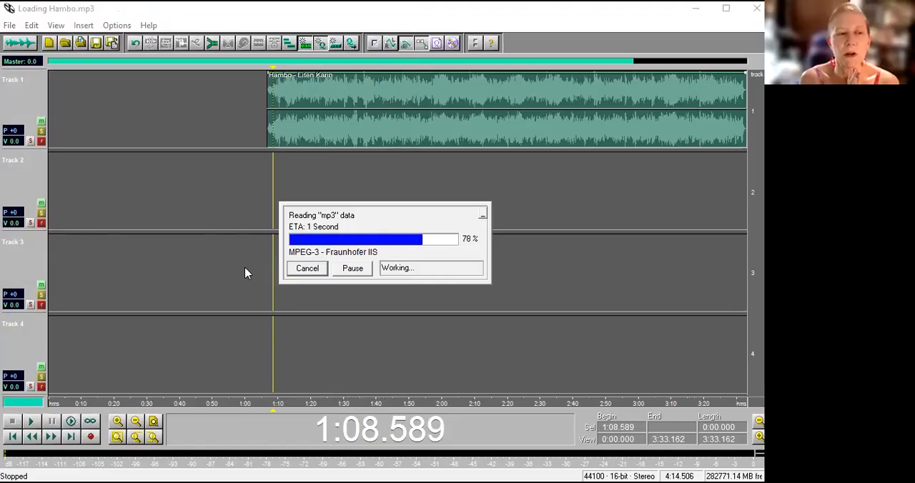
Move the clips on tracks 1 and 2 to start at 0:00 and place the cursor at 0:52.571 on track 2.
left_click_drag(370, 120, 133, 116)
left_click_drag(388, 215, 154, 213)
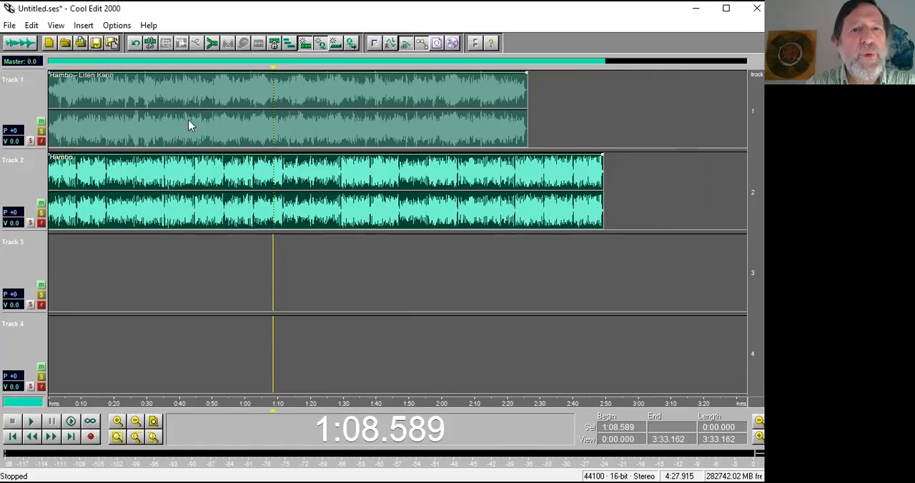
left_click(221, 203)
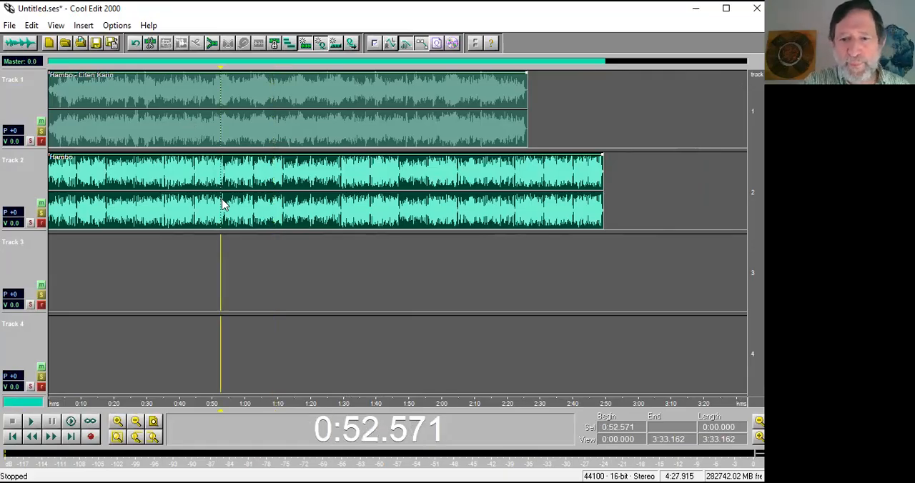
Open the Hambo.mp3 waveform from track 2, add cues at 0:26.621, 0:48.599, about 1:32 and 2:21.465, and return to the multitrack view.
double_click(222, 204)
left_click(216, 173)
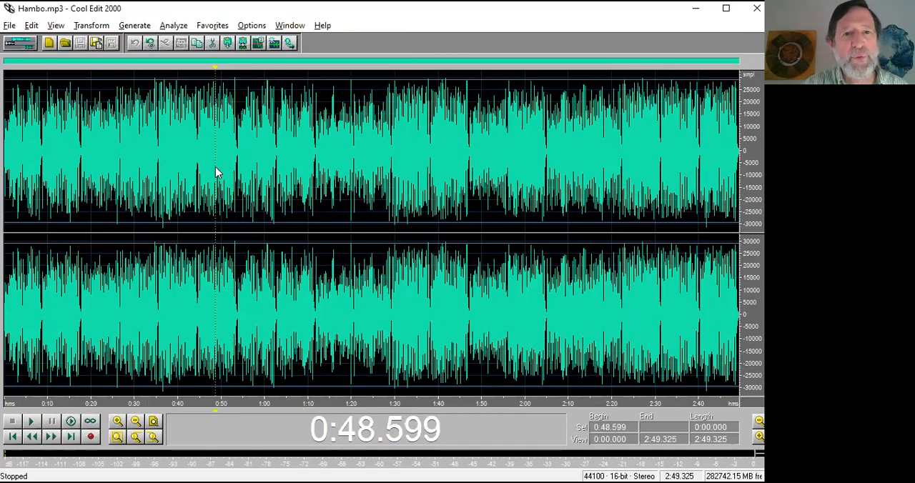
key("F8")
left_click(406, 165)
key("F8")
left_click(119, 140)
key("F8")
left_click(619, 149)
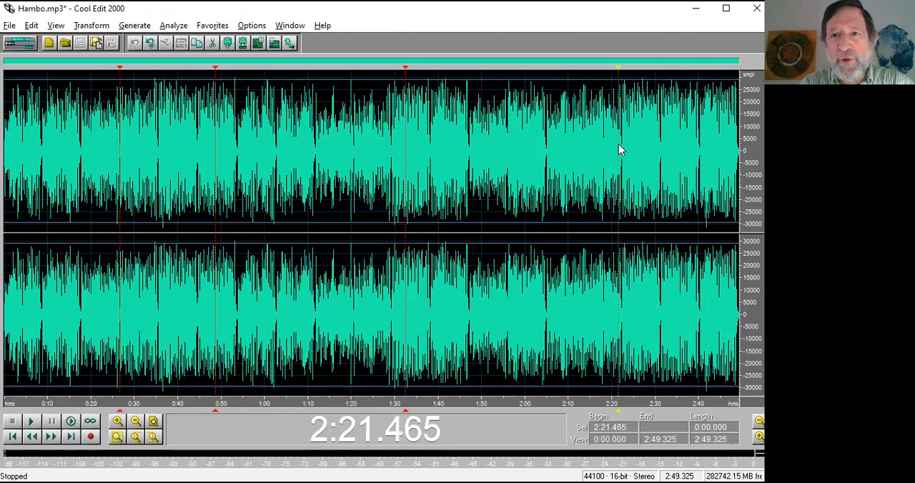
key("F12")
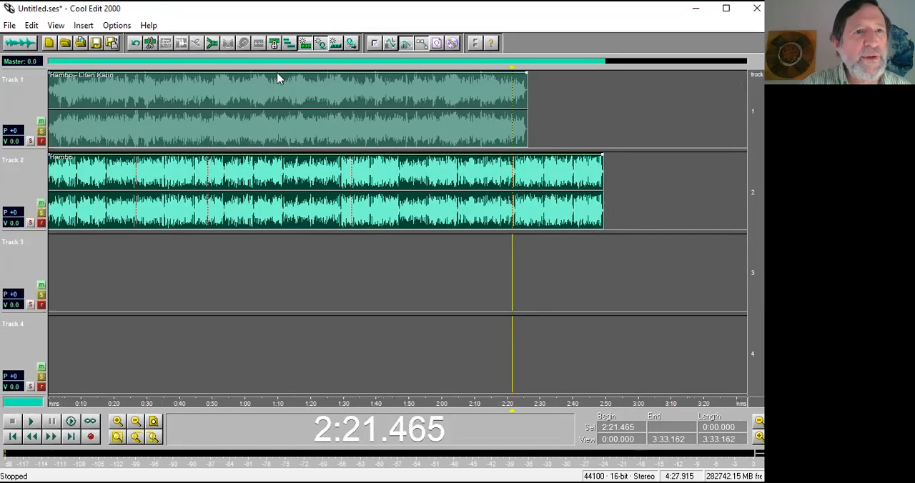
Close the multitrack session without saving its changes, keeping the waveforms open.
left_click(9, 25)
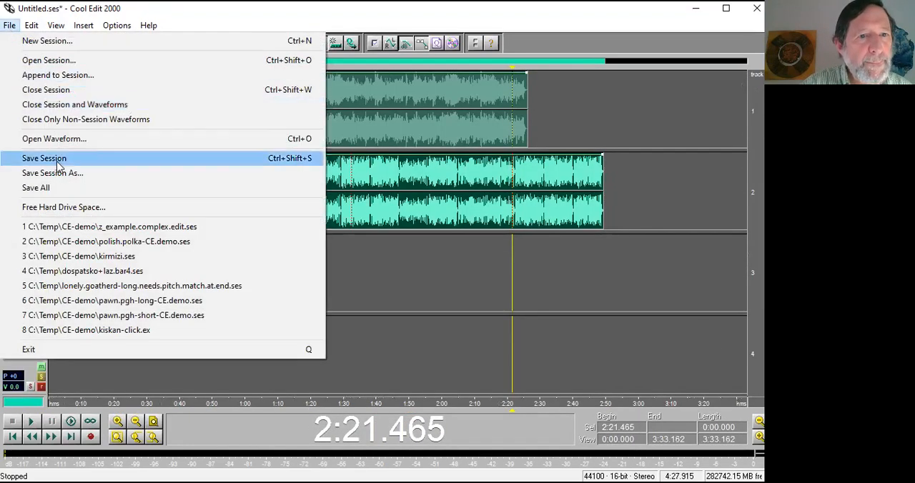
left_click(48, 91)
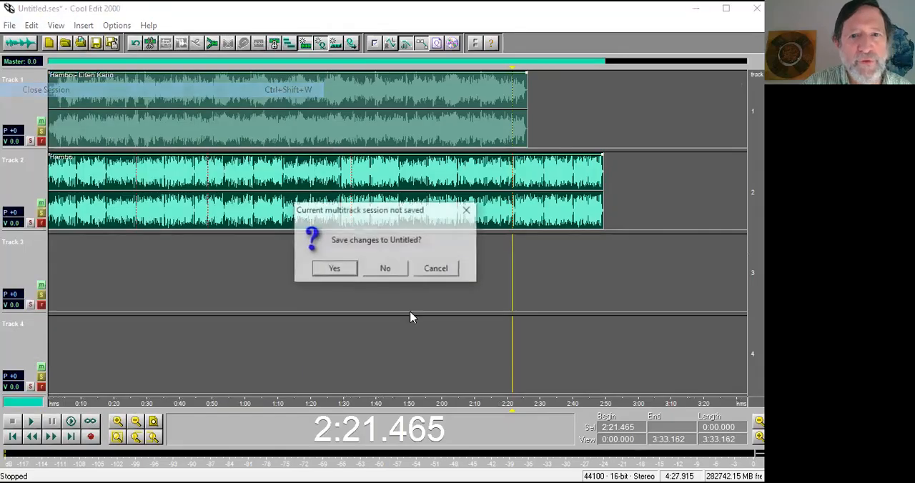
left_click(385, 269)
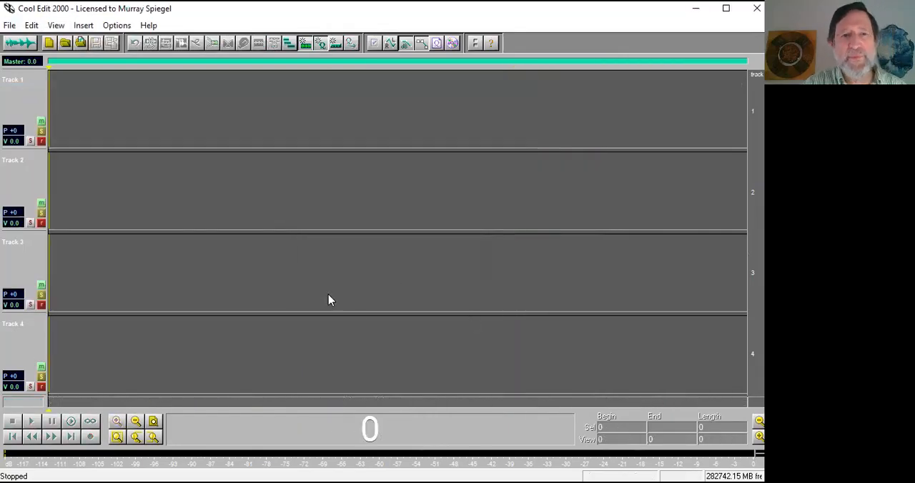
Check the waveform view for the still open Hambo.mp3 and insert it at 0:00 on track 1 of the multitrack session.
key("F12")
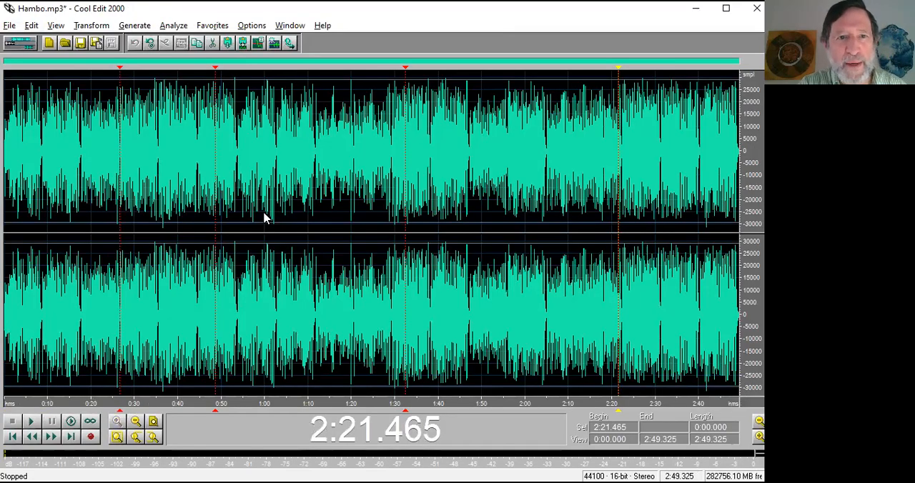
key("F12")
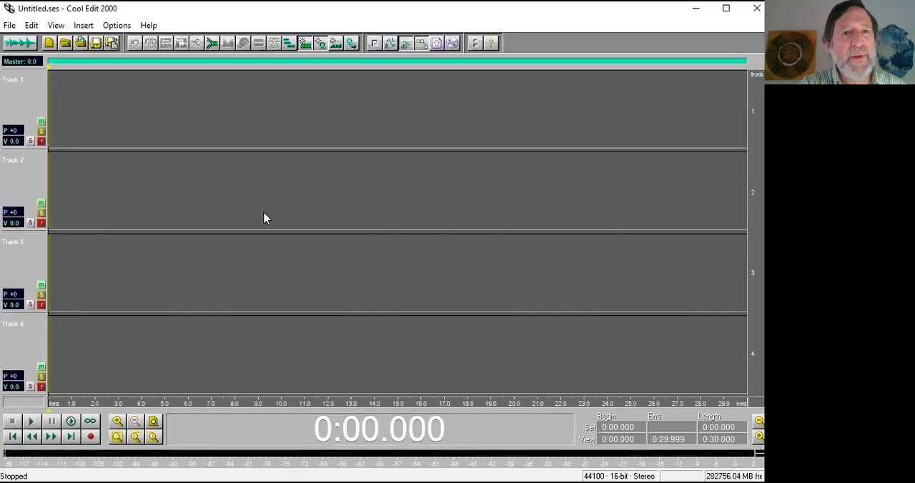
right_click(107, 106)
mouse_move(148, 133)
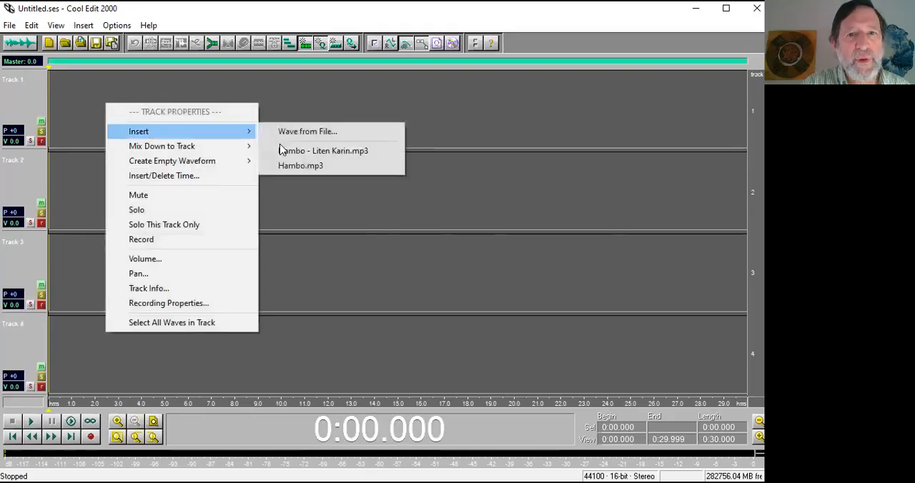
left_click(321, 169)
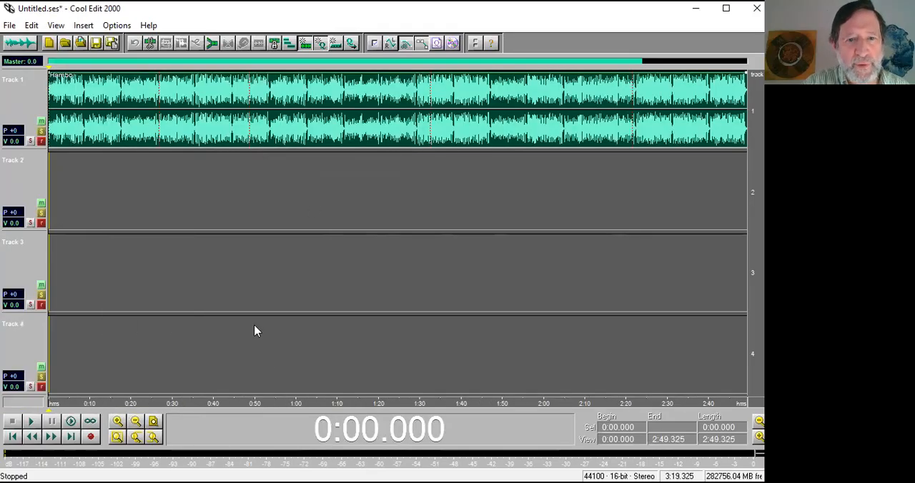
Add a cue at 0:45.721 to the multitrack session.
left_click_drag(220, 400, 211, 400)
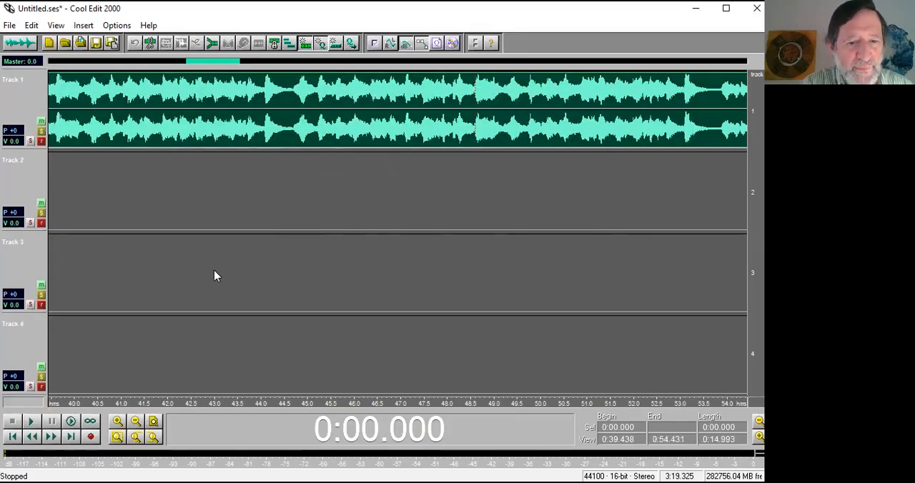
scroll(216, 274, "down", 1)
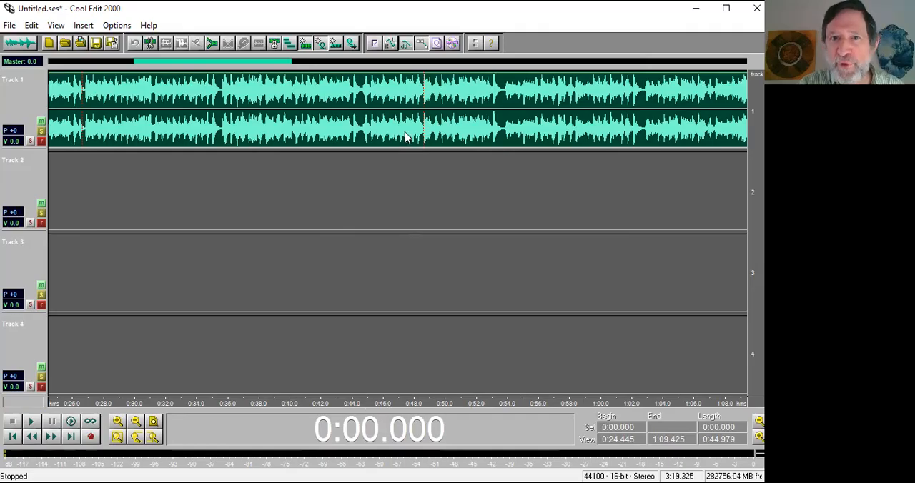
left_click(378, 181)
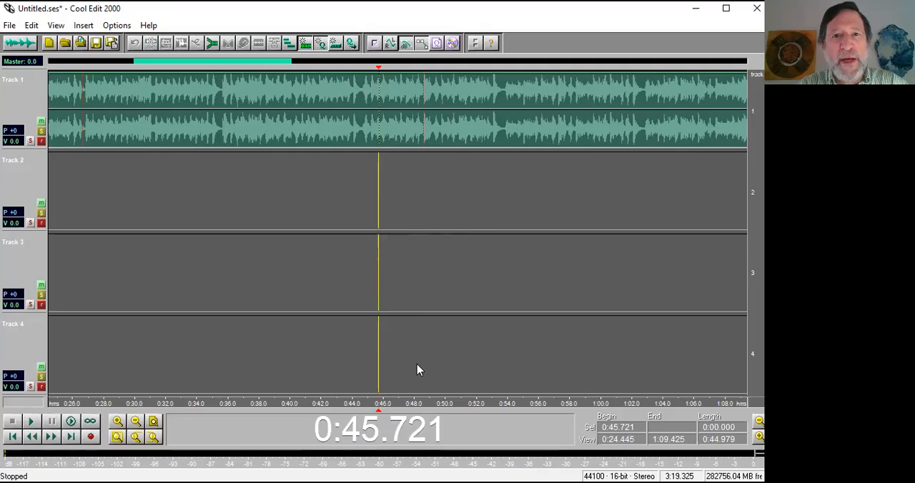
scroll(417, 364, "down", 1)
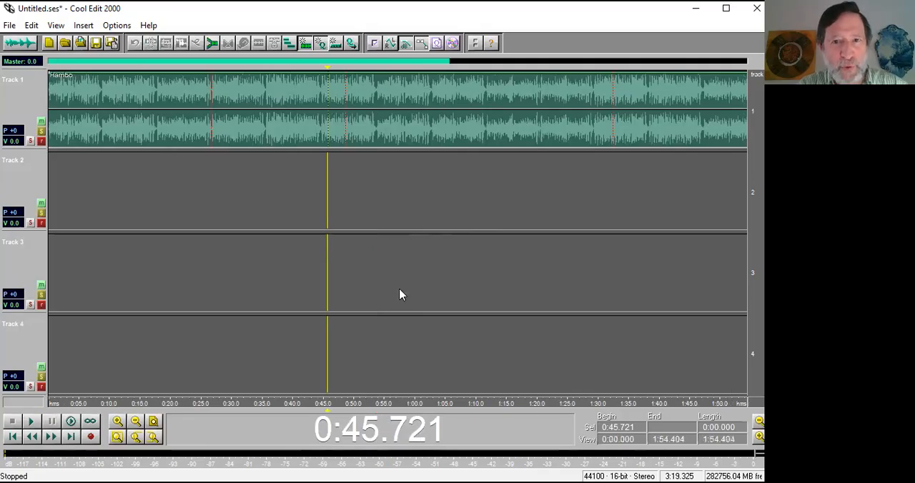
Snap the multitrack cursor to the Hambo clip's cues at 0:48.599 and 0:26.621, and select the range 0:26.621 to 0:31.301.
left_click(343, 166)
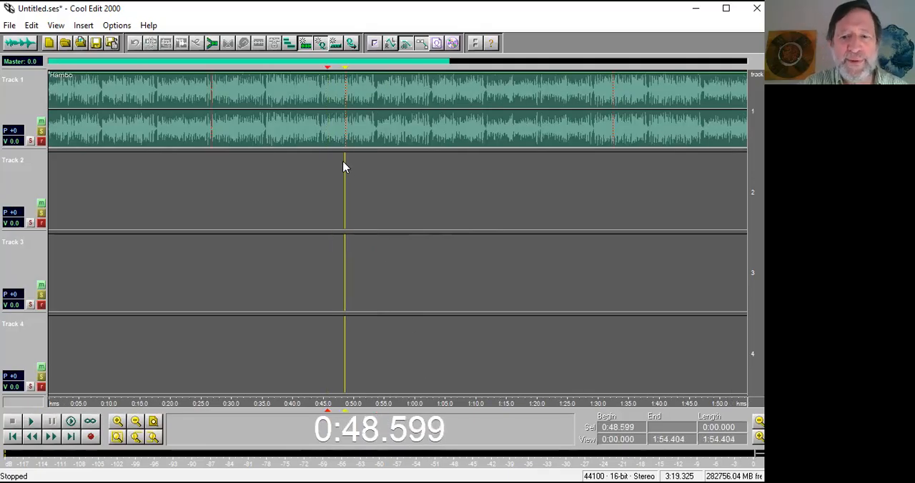
key("F12")
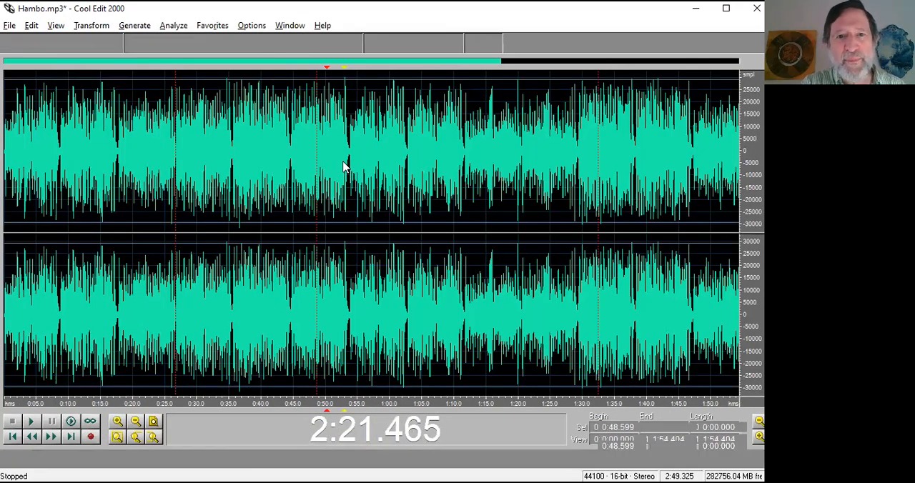
key("F12")
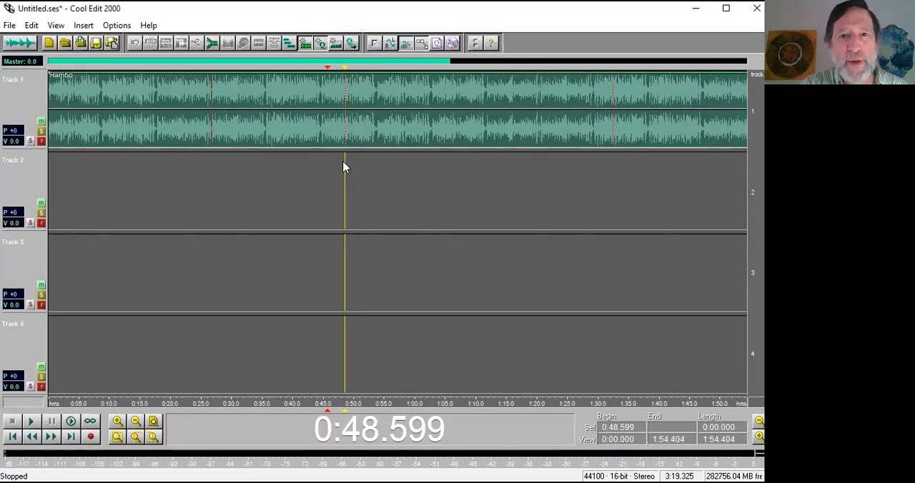
left_click(212, 154)
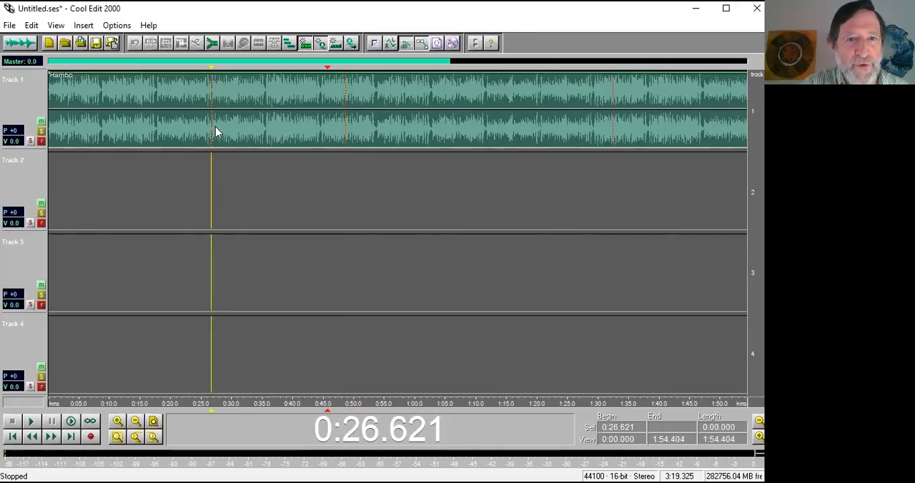
mouse_move(215, 181)
left_mouse_down()
mouse_move(232, 184)
mouse_move(203, 181)
mouse_move(219, 181)
mouse_move(212, 188)
left_mouse_up()
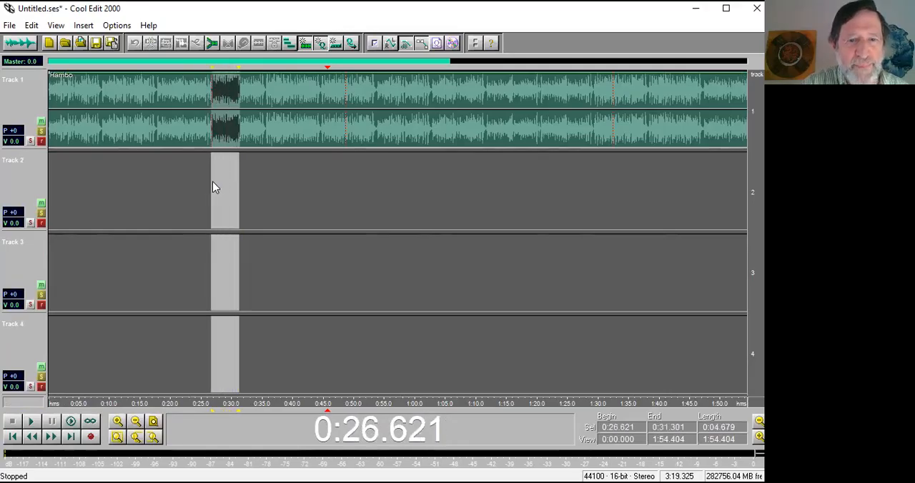
Insert the open Hambo - Liten Karin.mp3 into track 2 at 0:26.621.
right_click(140, 193)
mouse_move(181, 220)
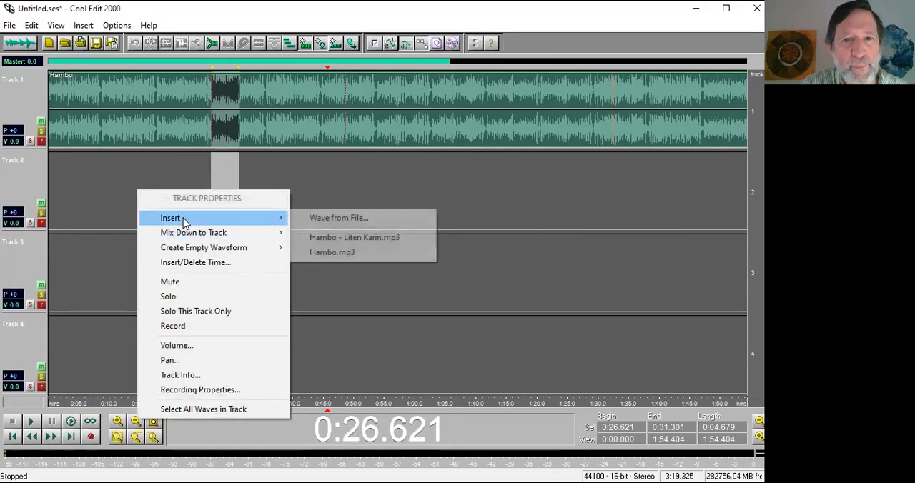
left_click(355, 238)
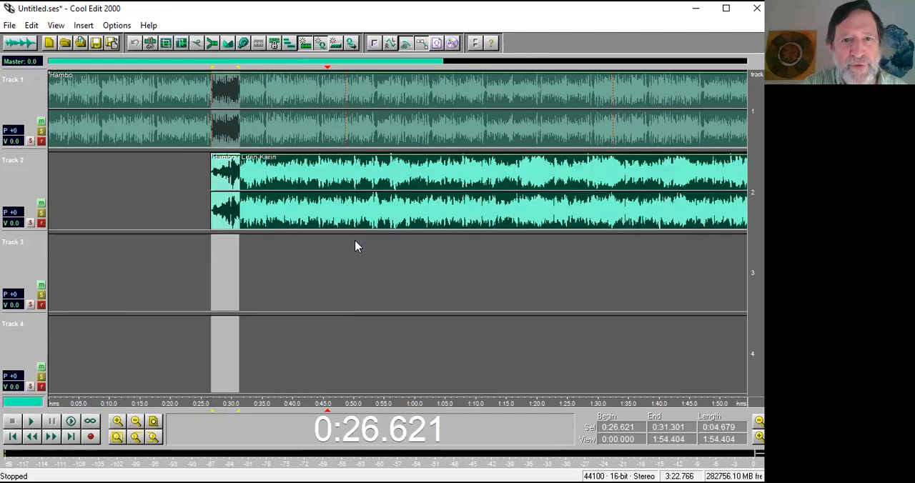
Move the Liten Karin clip on track 2 to 0:00 and the Hambo clip on track 1 to start at 0:28.882.
left_click_drag(371, 198, 163, 202)
scroll(165, 203, "down", 2)
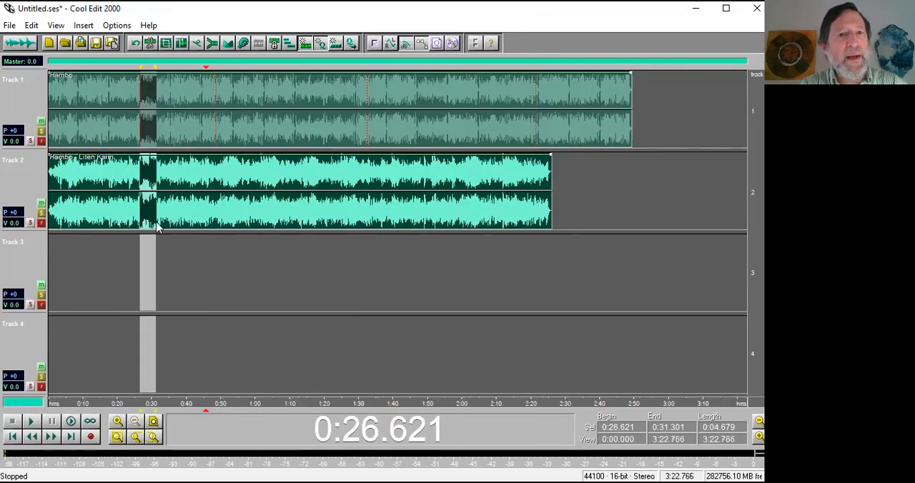
left_click_drag(112, 122, 214, 133)
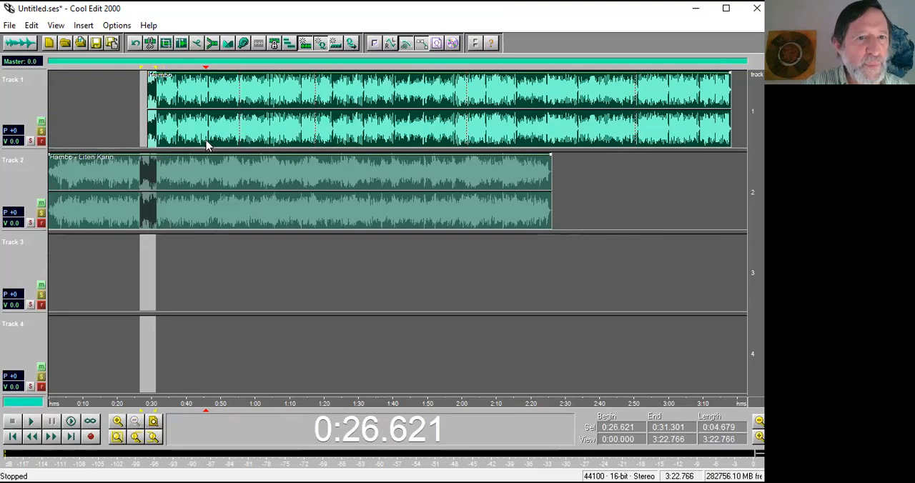
Play the mix briefly from 0:02.539, and open the Hambo clip's waveform to listen to its beginning for comparison.
left_click(58, 214)
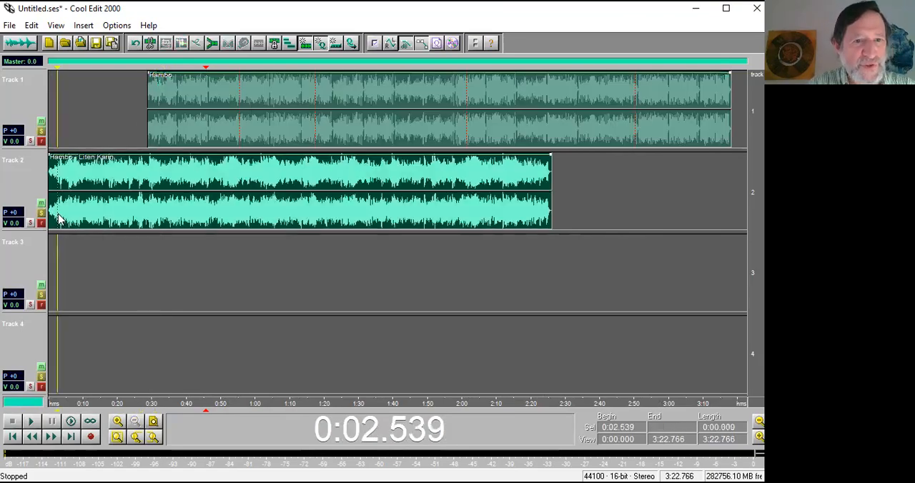
key("space")
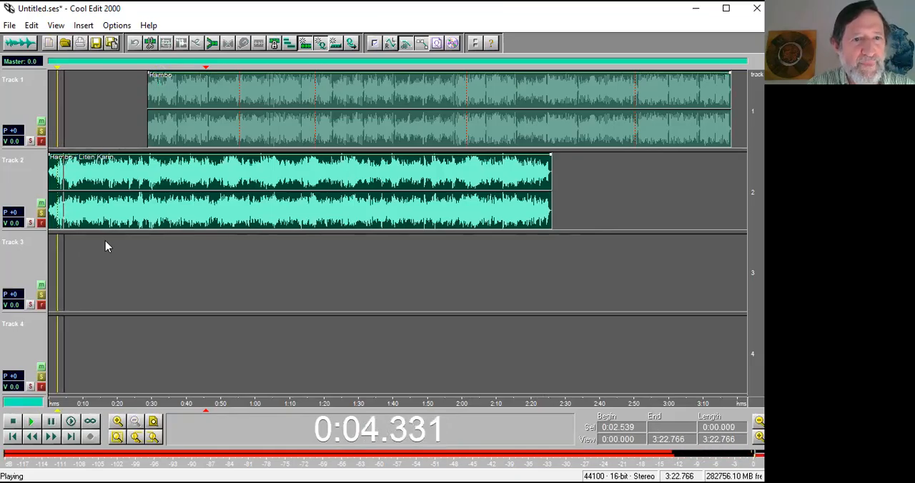
key("space")
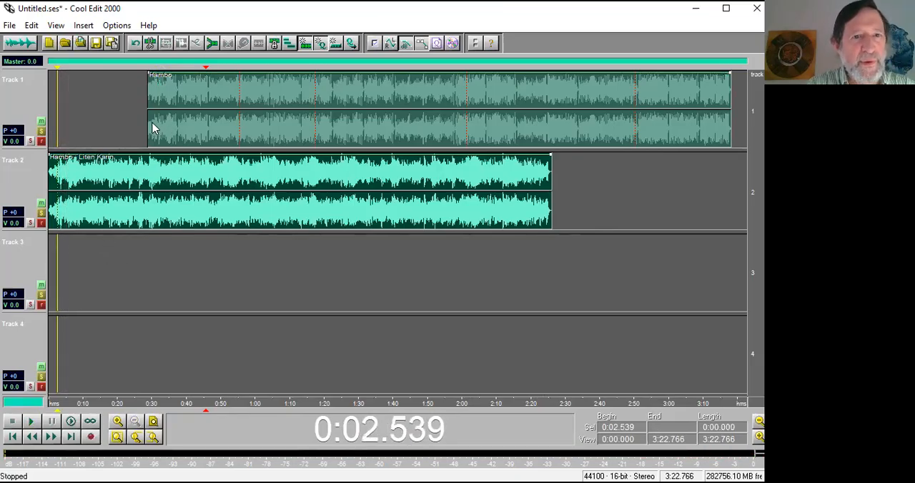
left_click(149, 123)
double_click(151, 126)
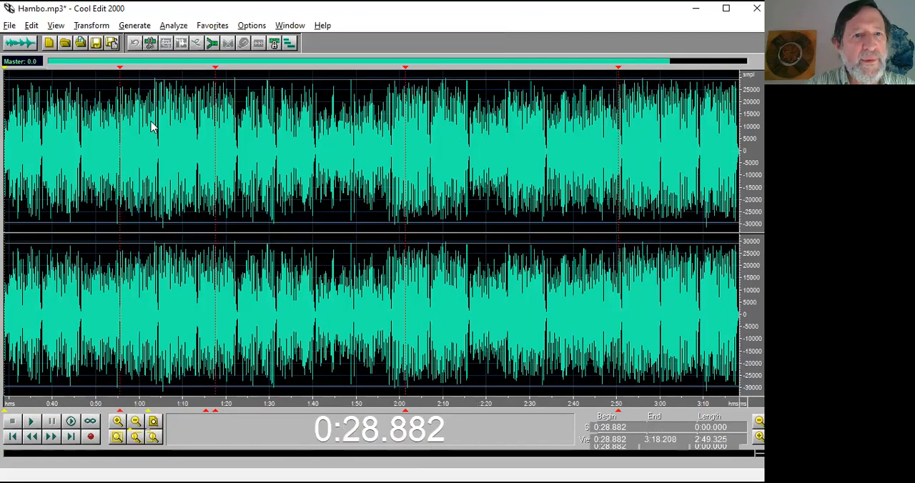
key("space")
key("space")
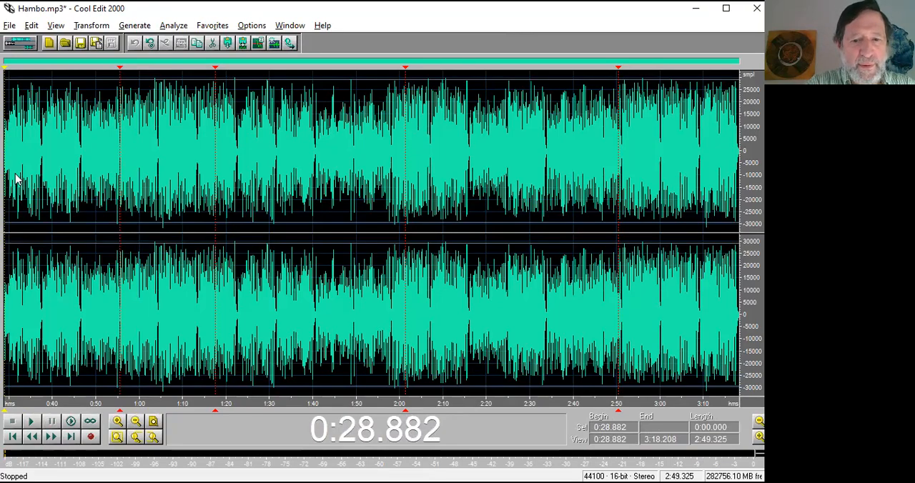
Switch to the Hambo - Liten Karin.mp3 waveform and play its opening from 0:00.133 to 0:08.415.
key("ctrl+Tab")
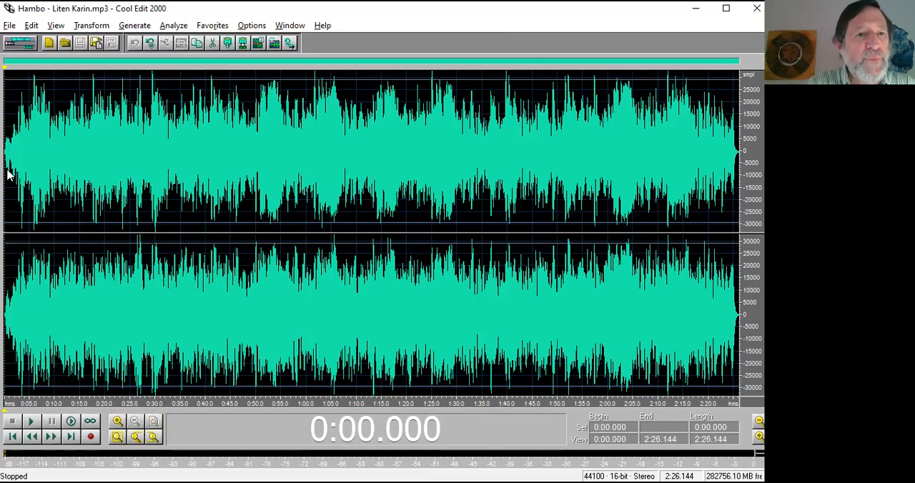
left_click_drag(6, 174, 47, 173)
key("space")
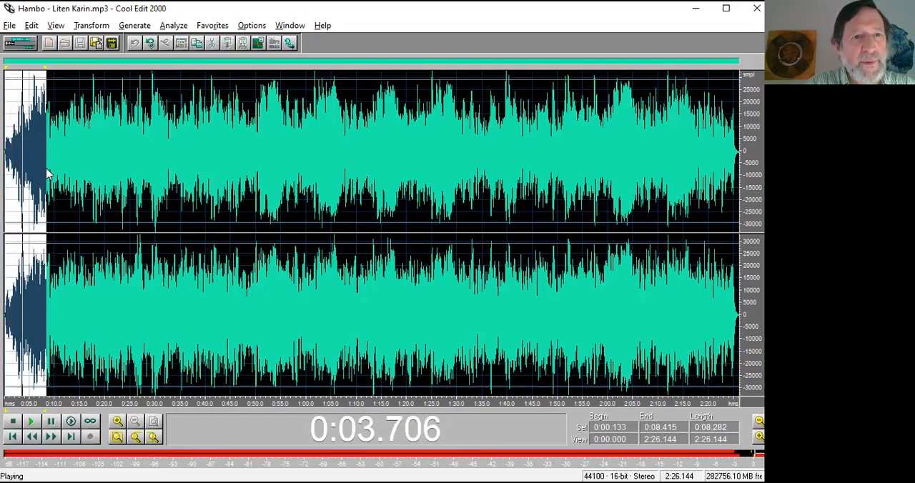
key("space")
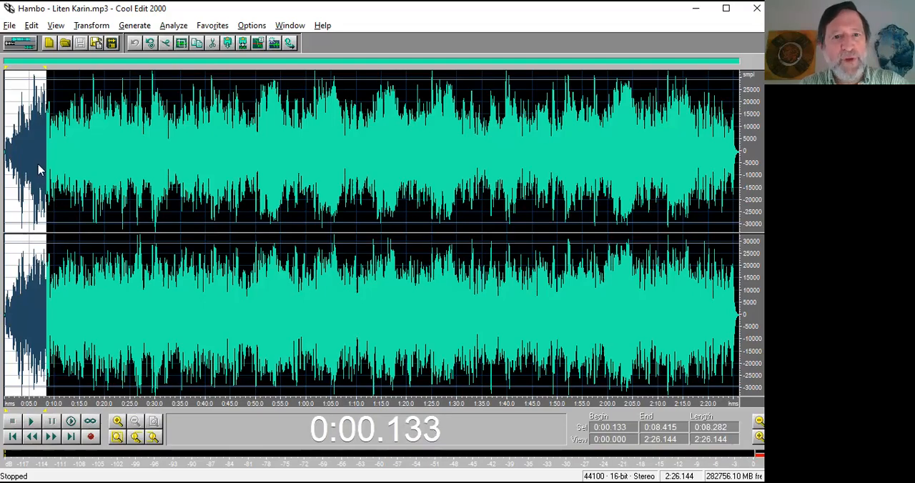
key("F2")
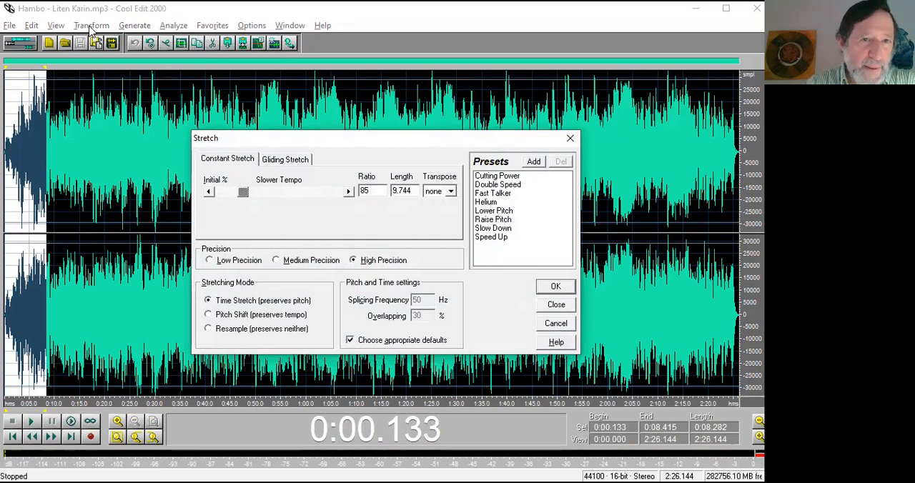
left_click(570, 139)
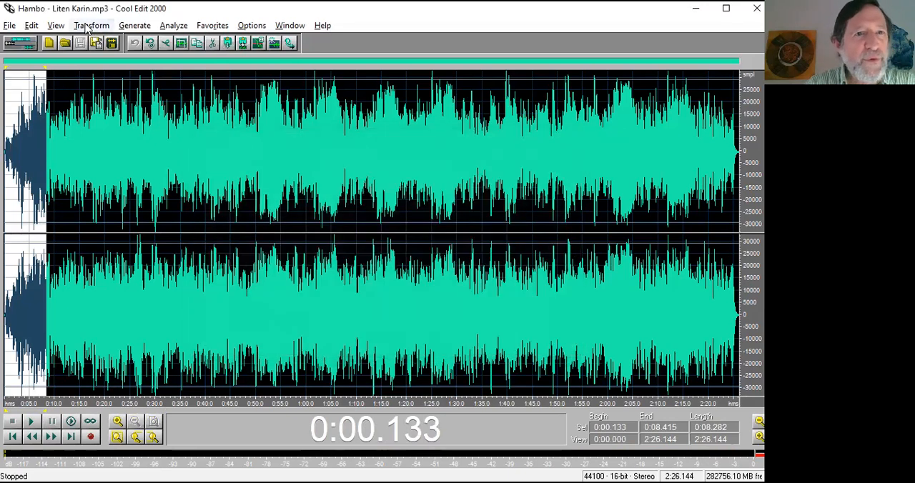
left_click(91, 25)
mouse_move(109, 164)
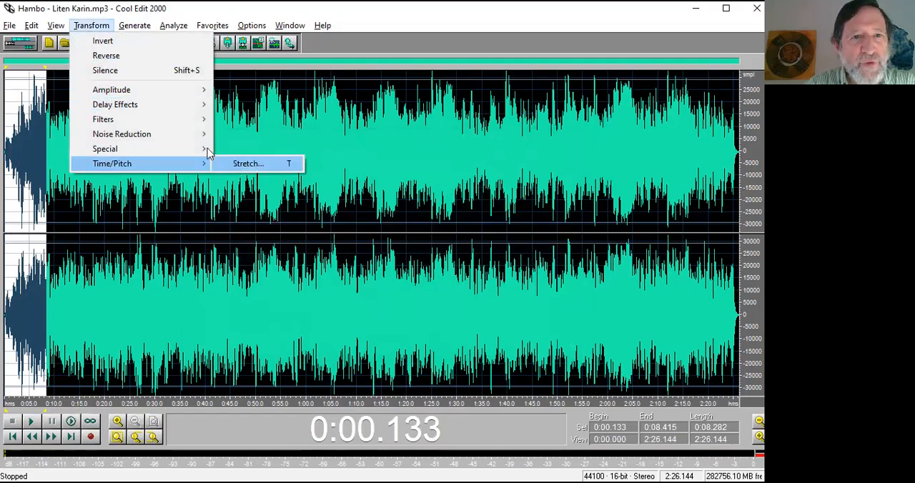
left_click(370, 149)
key("F2")
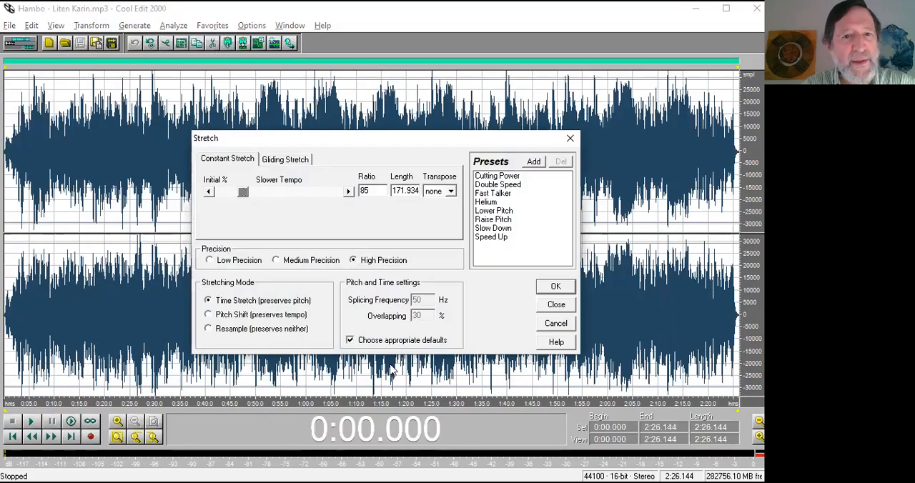
left_click(243, 322)
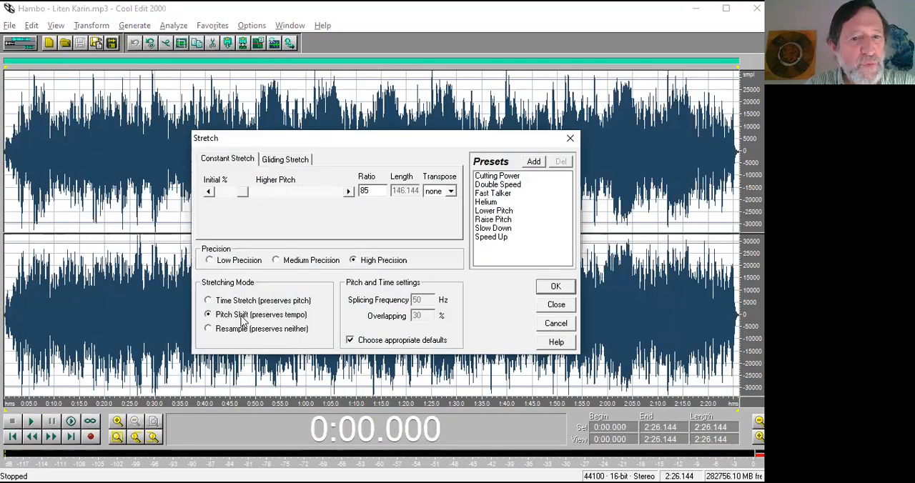
left_click(451, 193)
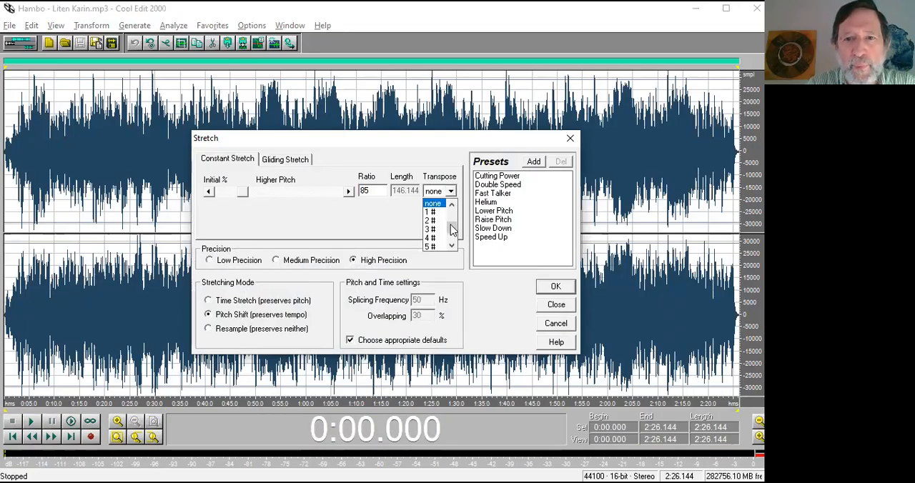
left_click_drag(451, 225, 451, 221)
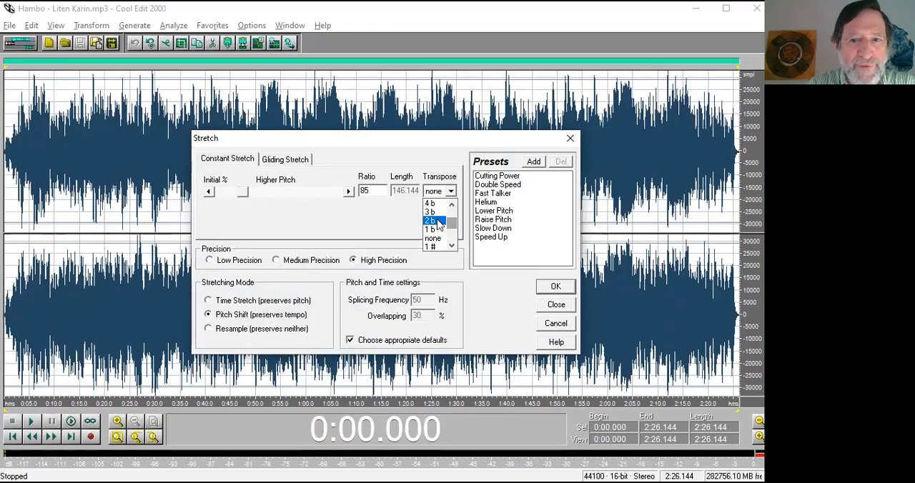
left_click(437, 221)
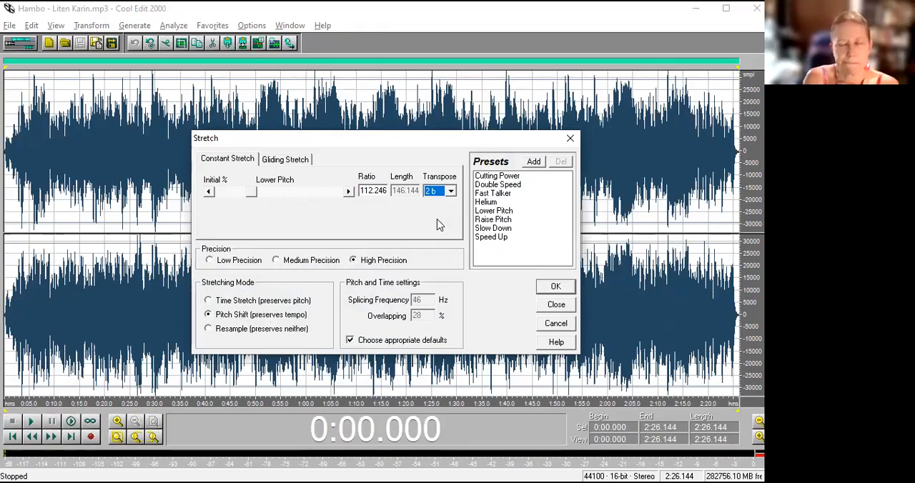
left_click(557, 324)
Audition Liten Karin's opening, and apply a high-precision Pitch Shift of 2 b to the passage from 0:02.137 to 0:05.744.
left_click_drag(36, 158, 7, 159)
key("space")
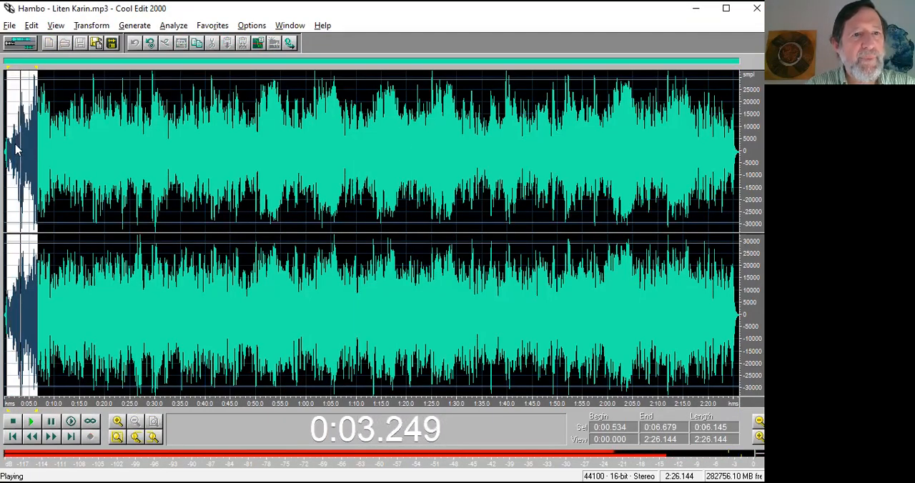
left_click_drag(16, 149, 34, 151)
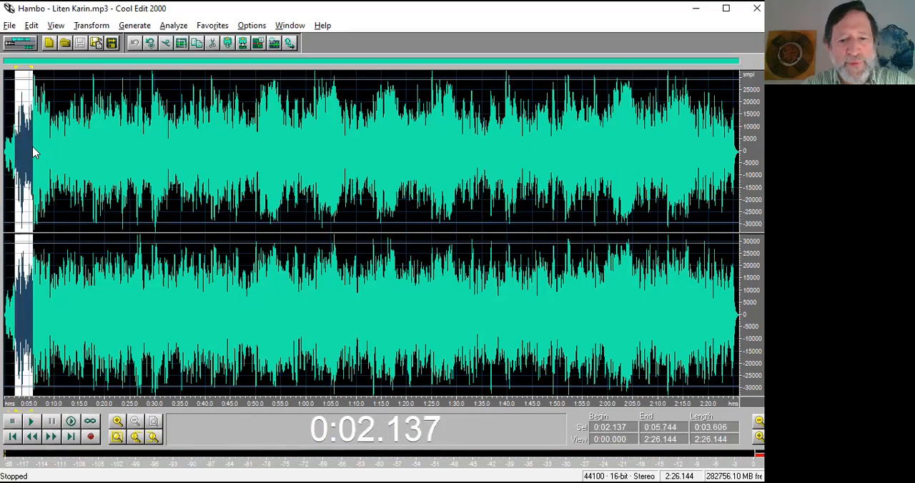
key("F2")
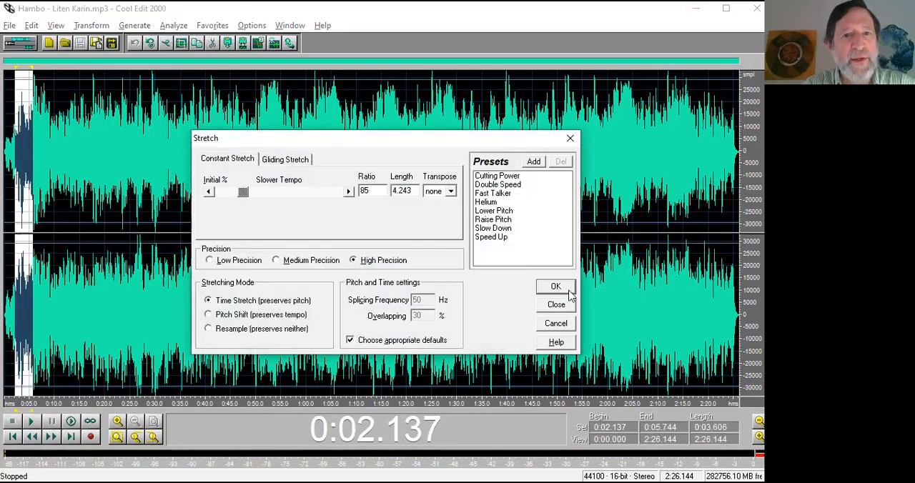
left_click(451, 192)
left_click(451, 206)
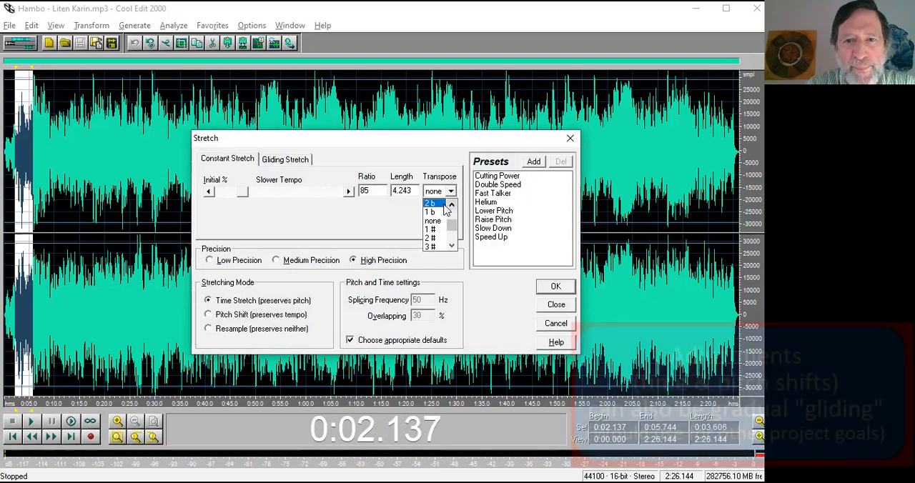
left_click(430, 203)
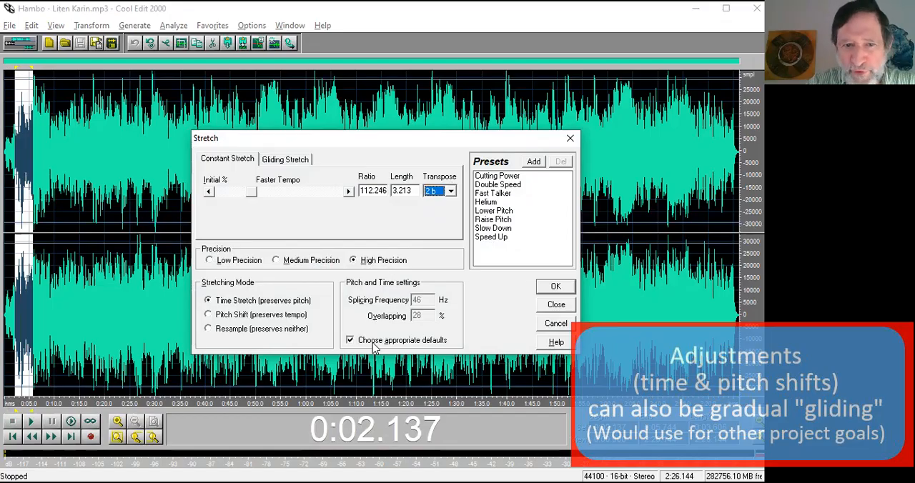
left_click(257, 315)
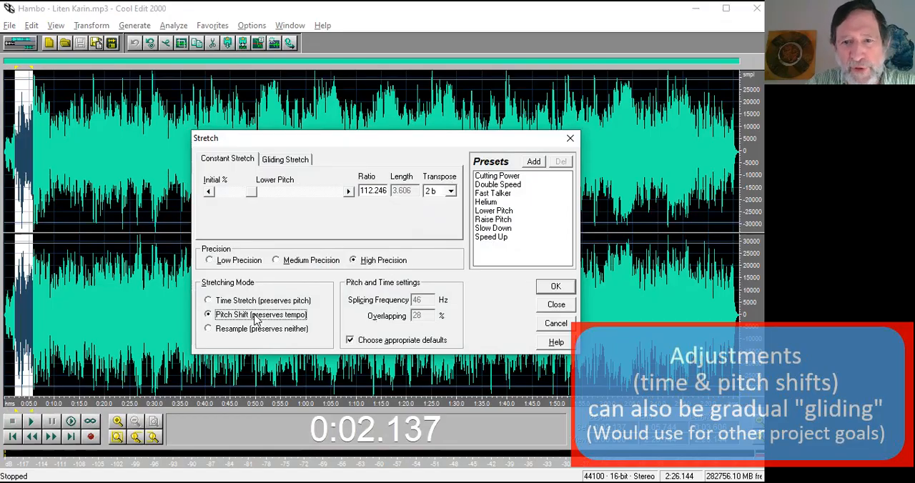
left_click(556, 286)
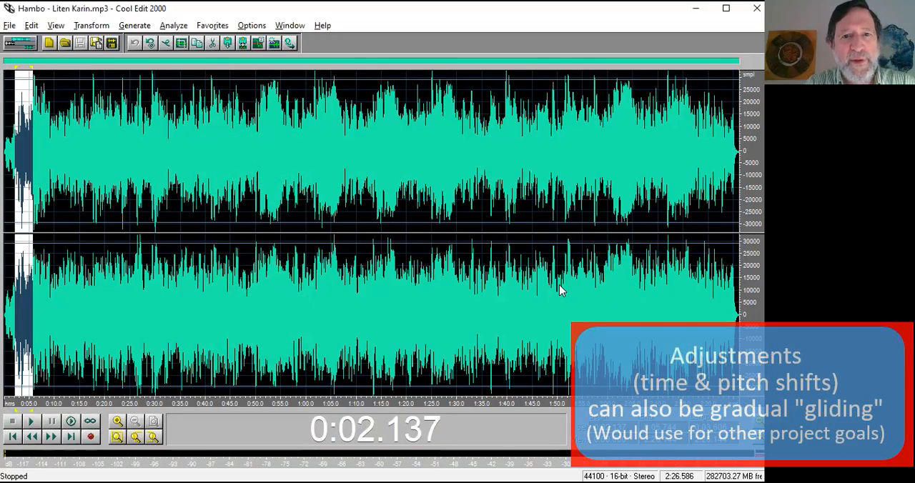
Play the pitch-shifted passage, and listen to Hambo.mp3 from 0:28.882 to compare the keys.
key("space")
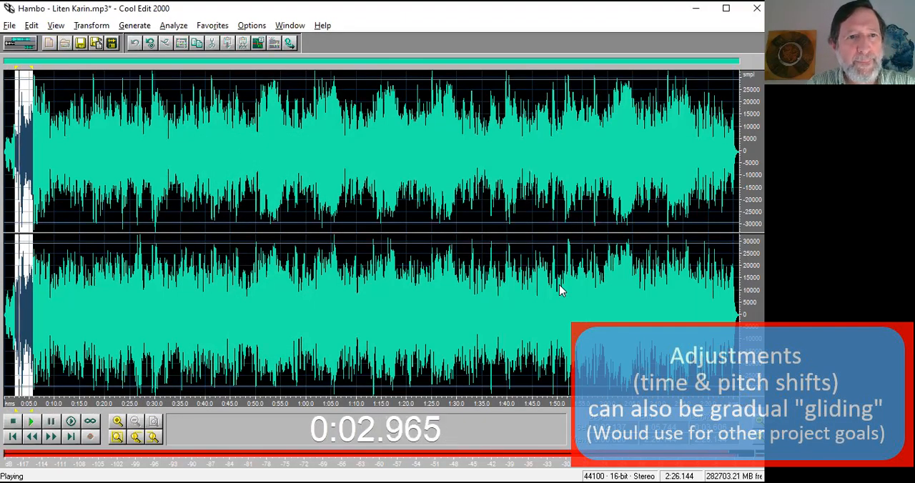
key("space")
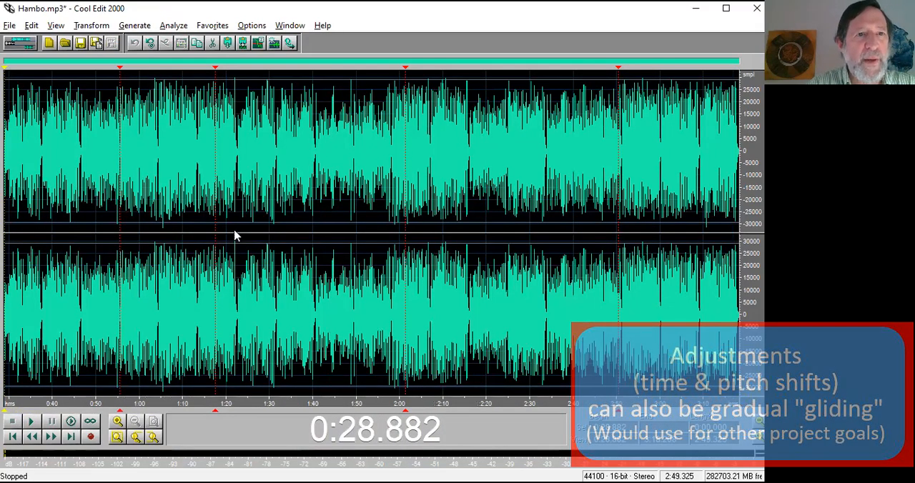
key("space")
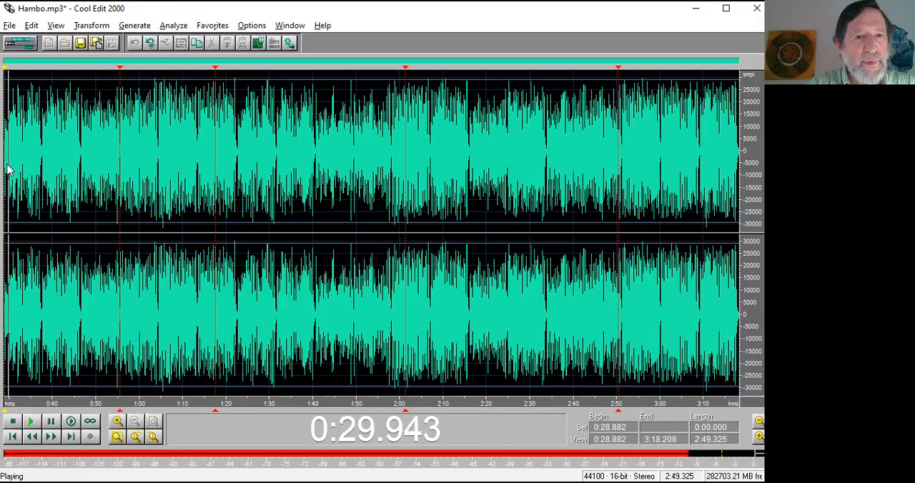
key("space")
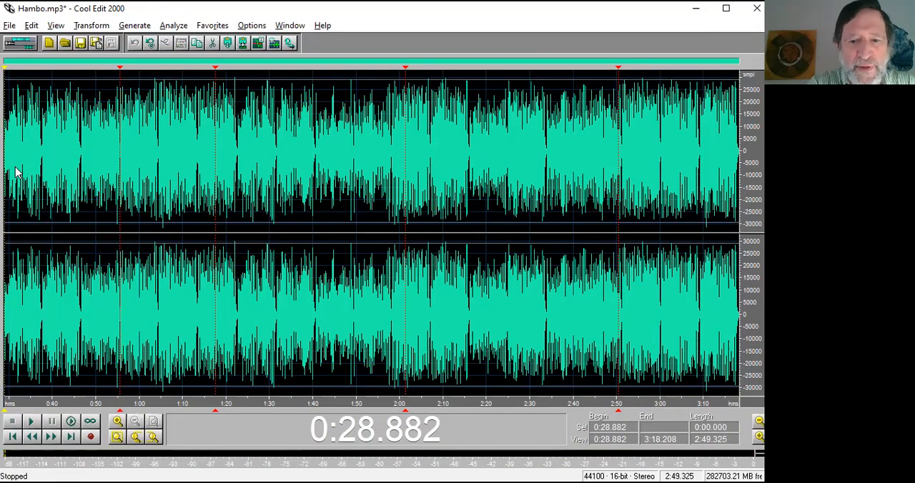
Select the whole Hambo - Liten Karin.mp3 waveform, and open Hambo - Liten Karin-2b.mp3 from the CE-demo folder.
key("ctrl+Tab")
left_click_drag(5, 152, 739, 143)
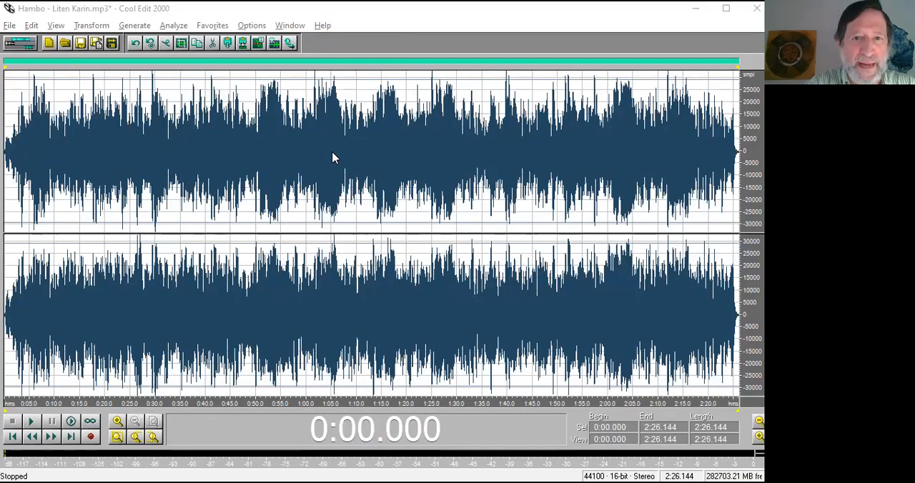
key("ctrl+o")
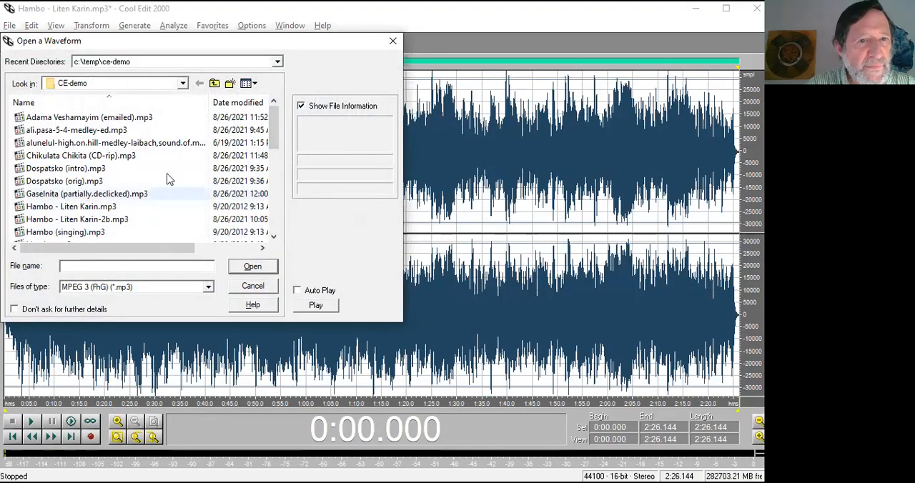
scroll(277, 151, "down", 1)
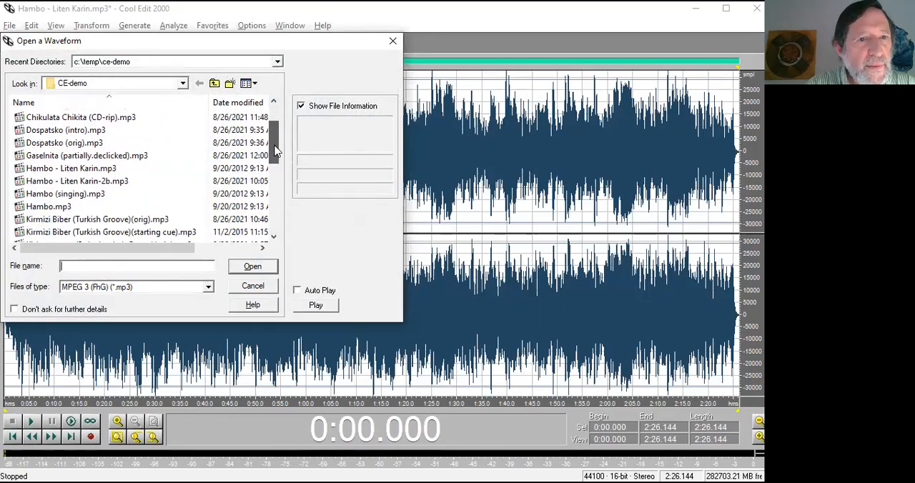
left_click(111, 182)
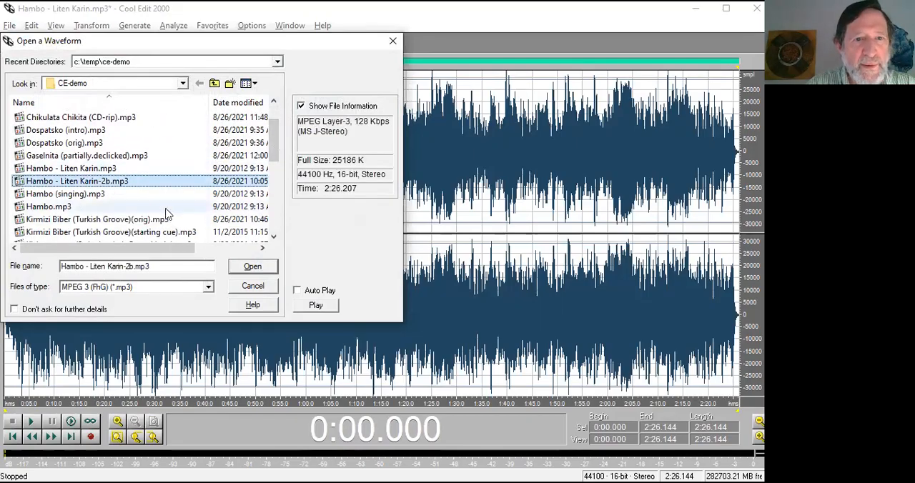
left_click(252, 266)
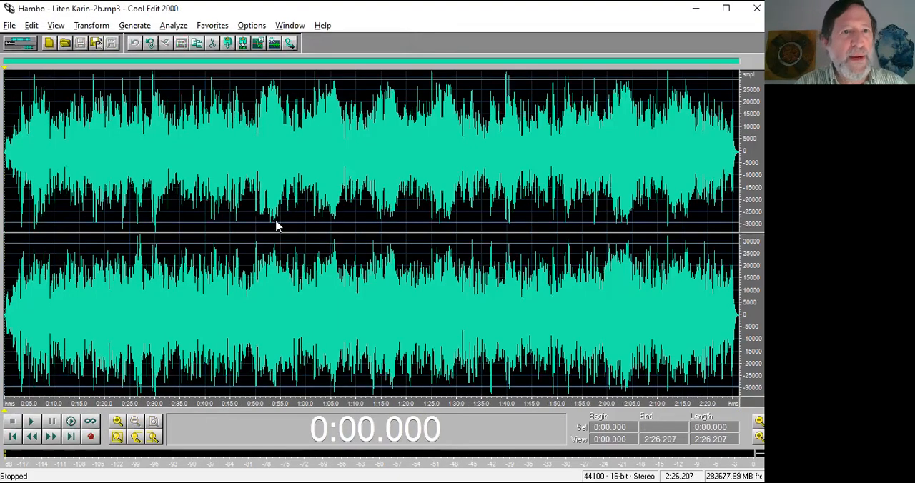
Close Hambo - Liten Karin.mp3, accepting its removal from the multitrack mix.
key("ctrl+Tab")
key("ctrl+Tab")
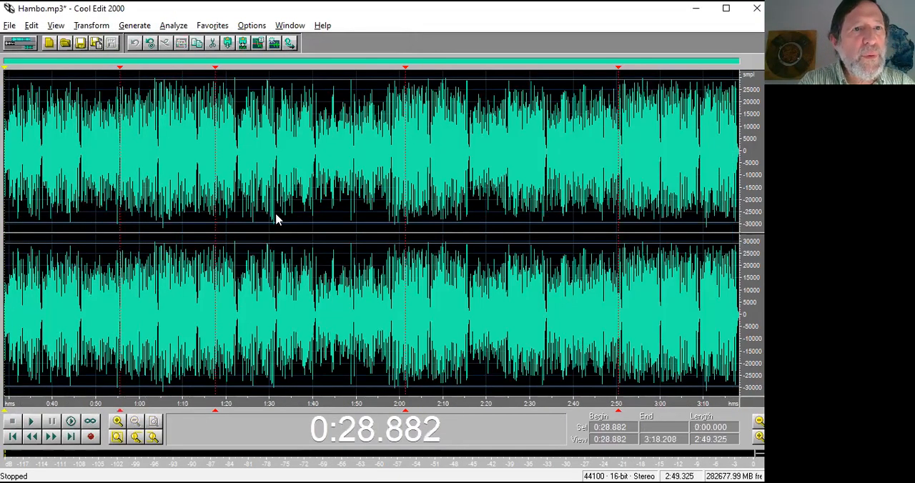
key("ctrl+w")
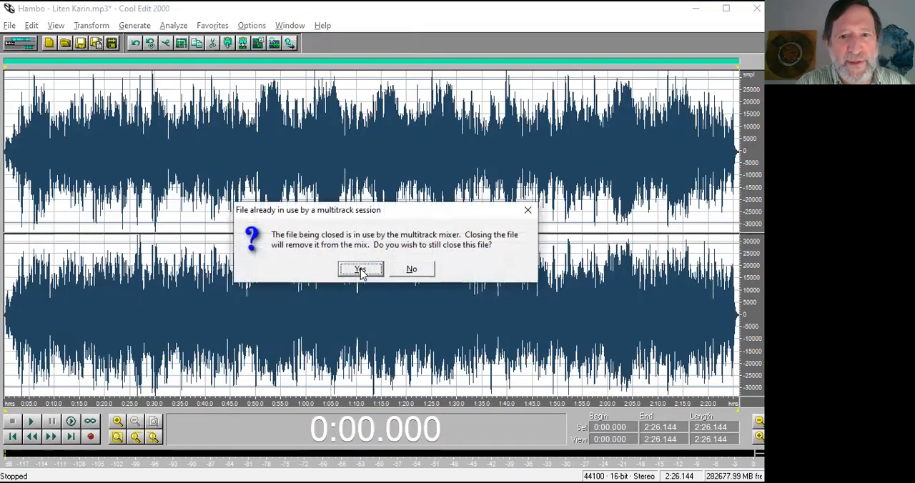
left_click(361, 272)
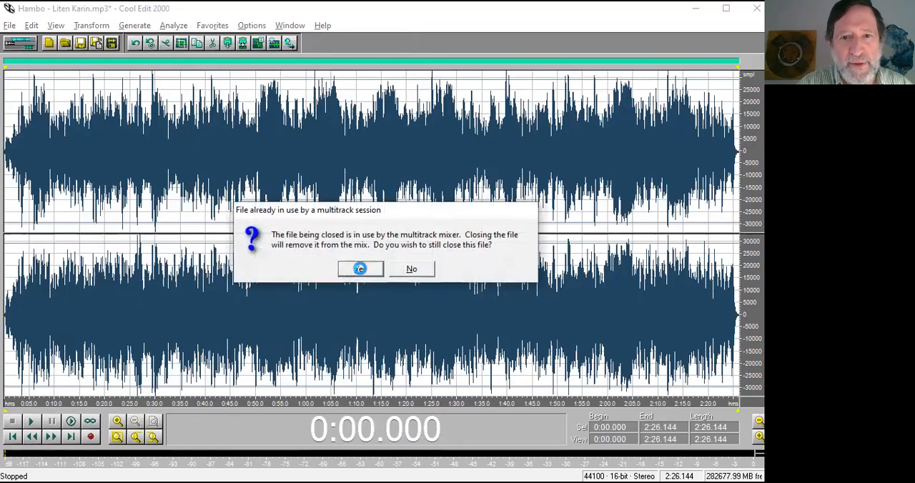
left_click(384, 270)
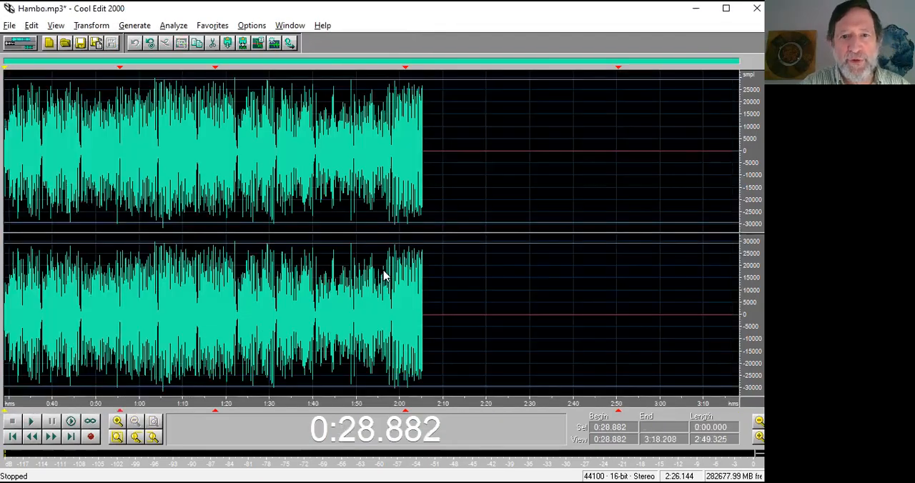
Insert Hambo - Liten Karin-2b.mp3 into track 2 of the multitrack session, and align it and the Hambo clip at 0:00.
key("F12")
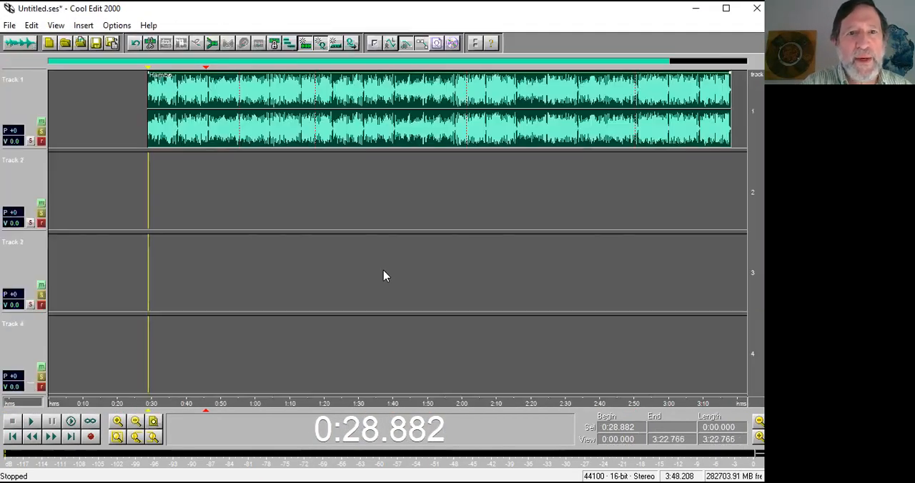
left_click_drag(360, 134, 252, 135)
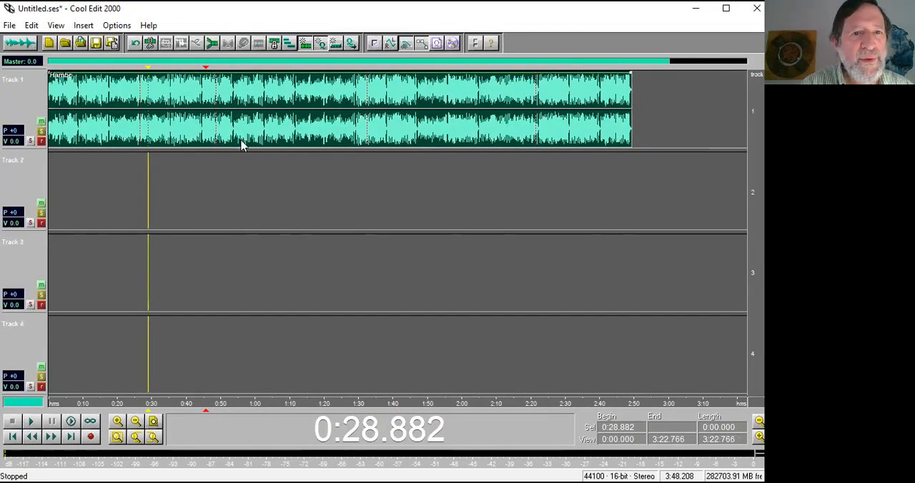
right_click(116, 183)
mouse_move(164, 210)
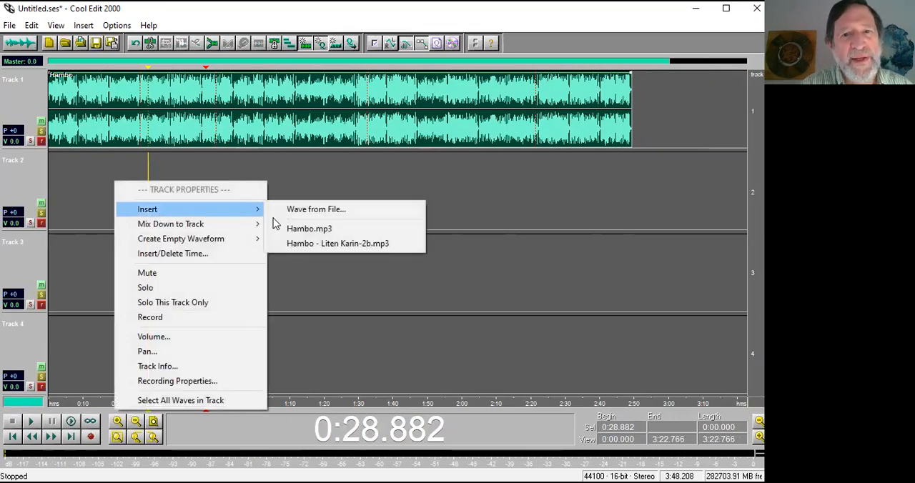
left_click(317, 244)
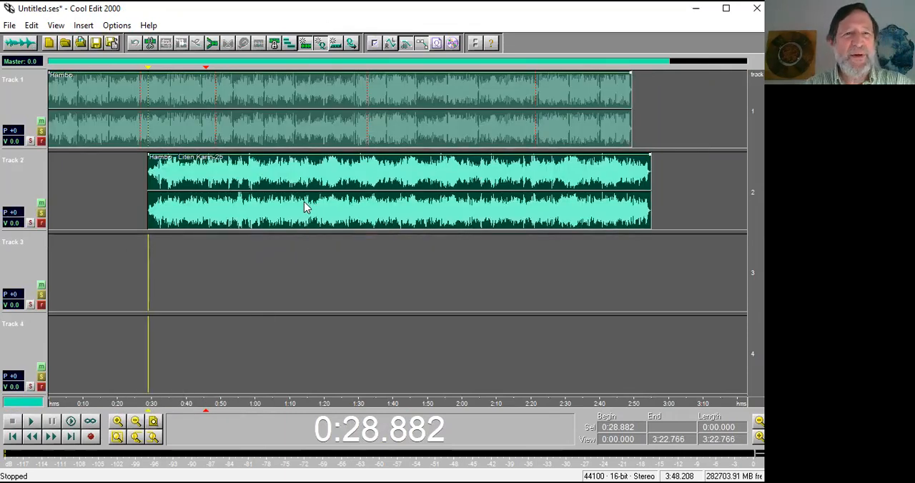
left_click_drag(308, 206, 188, 205)
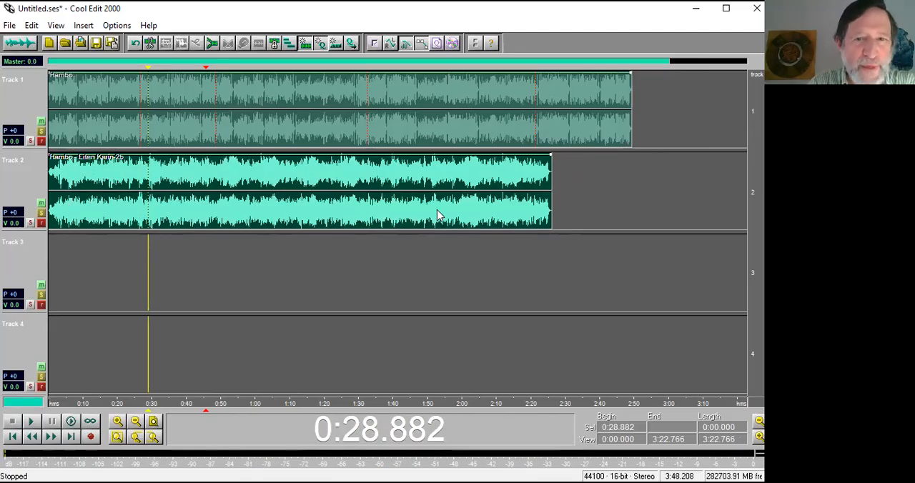
Move the Hambo clip on track 1 to start at about 0:10, and play the mix from 0:00.
left_click_drag(167, 130, 200, 130)
left_click(58, 266)
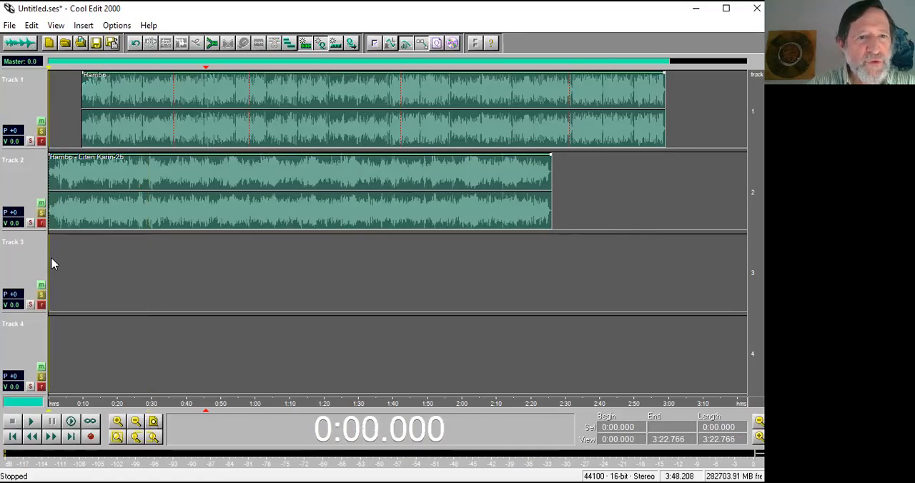
key("space")
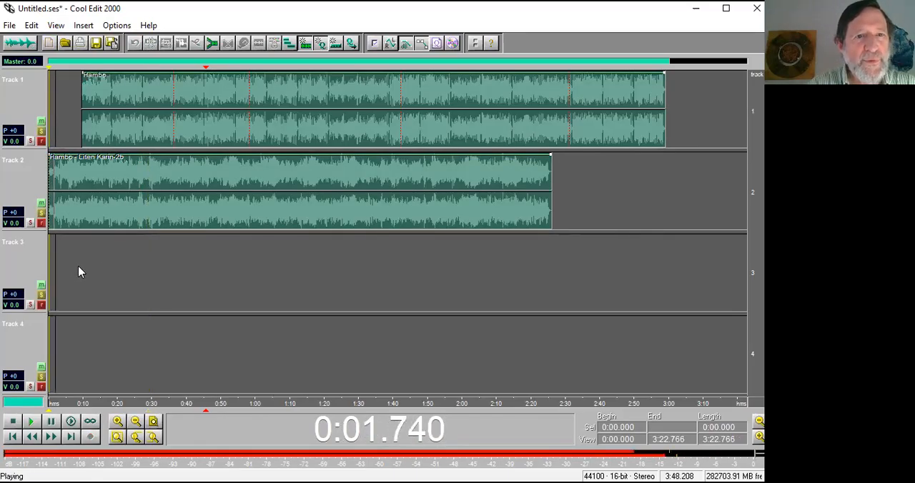
Stop the mix, mute track 2 and play the Hambo clip alone from its start, then unmute track 2.
key("space")
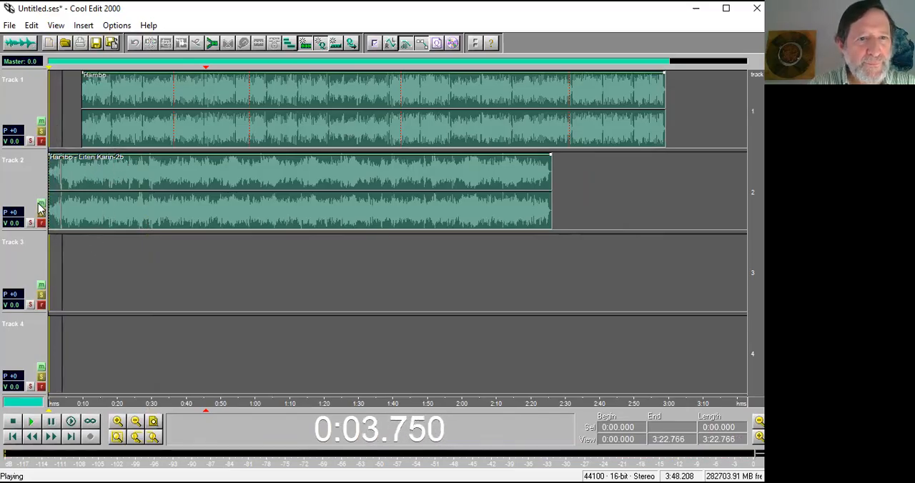
left_click(41, 204)
left_click(83, 151)
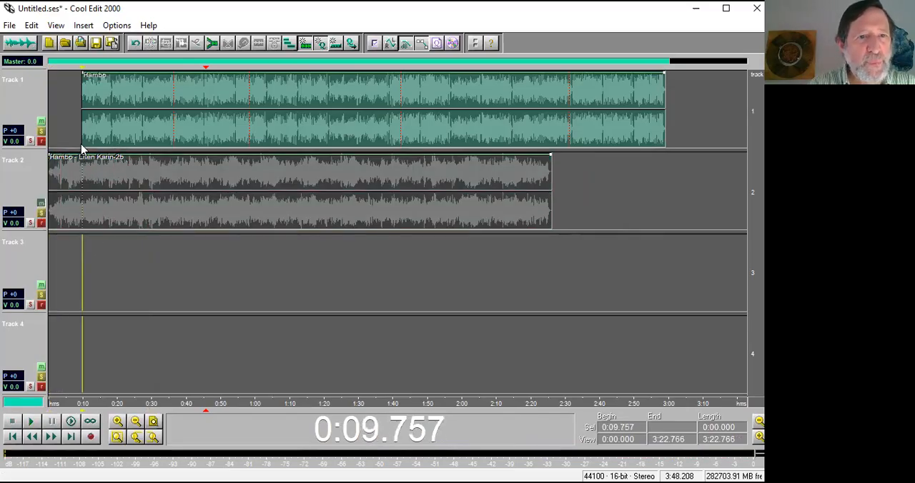
key("space")
key("space")
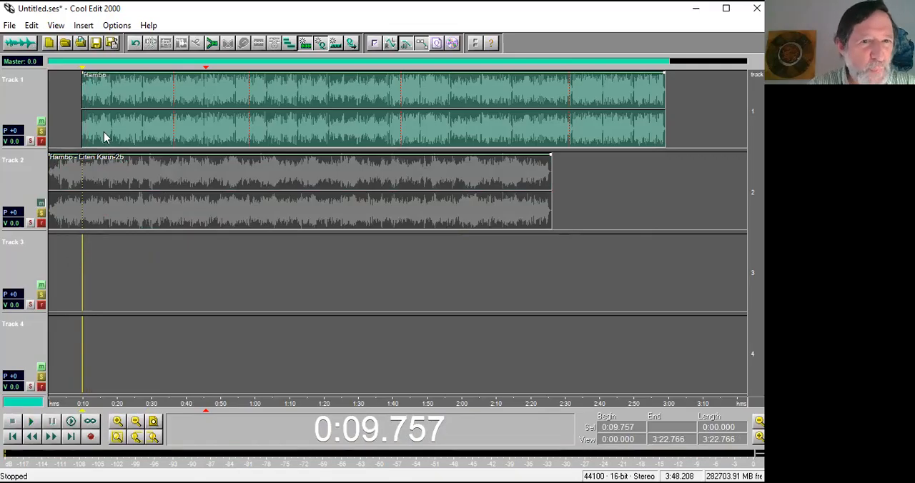
left_click(41, 203)
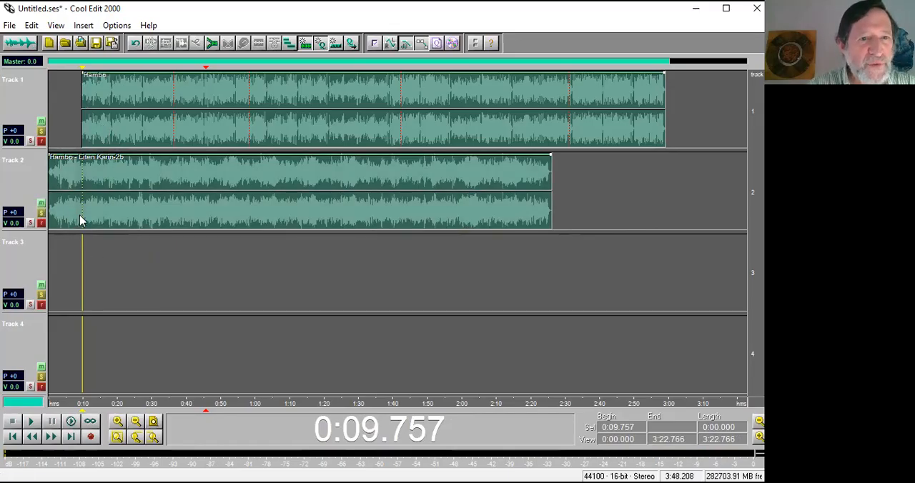
Open the Liten Karin-2b clip for editing and play it from about 0:01, marking nine evenly spaced cues between about 0:03 and 0:16.
left_click(53, 222)
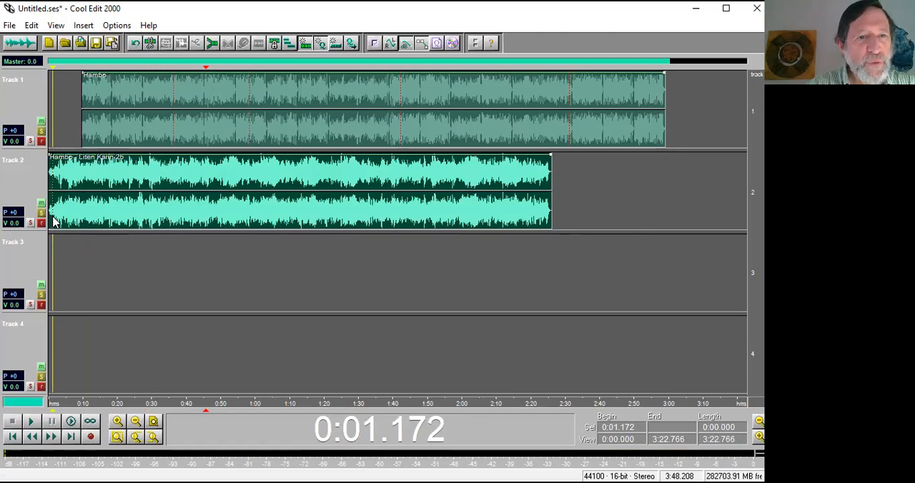
double_click(53, 222)
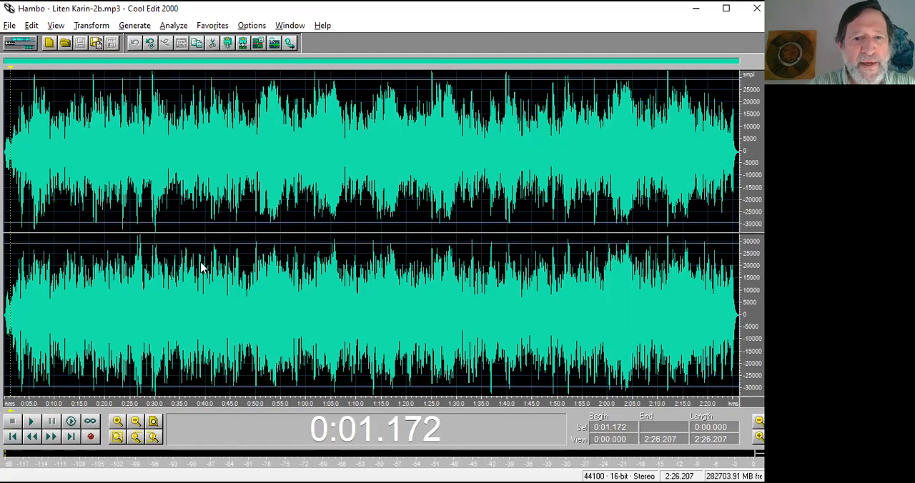
key("space")
left_click(22, 184)
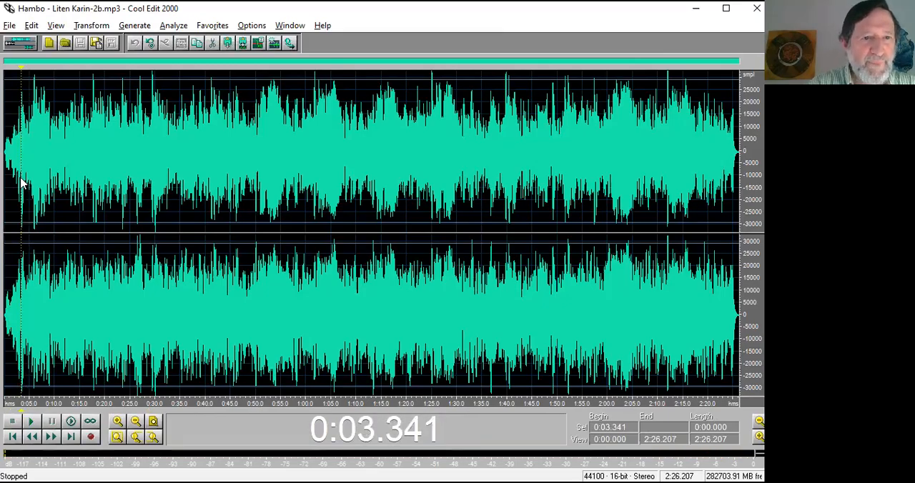
left_click(10, 182)
key("space")
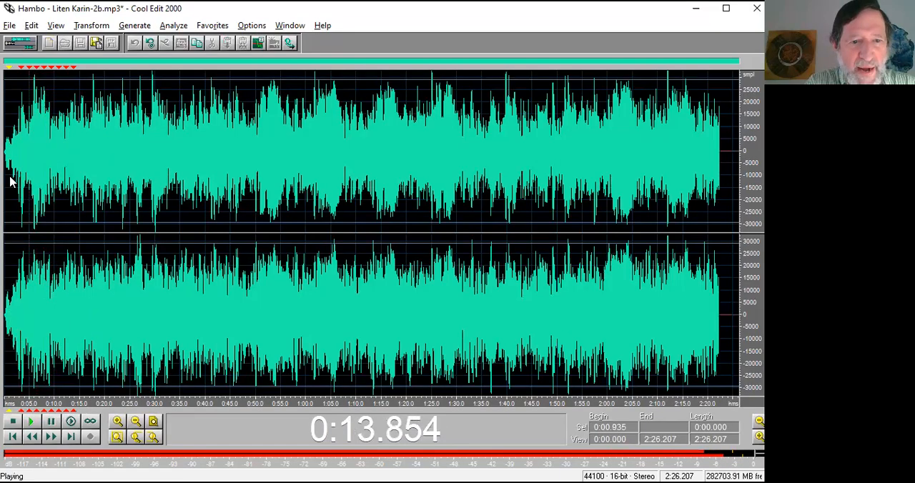
key("space")
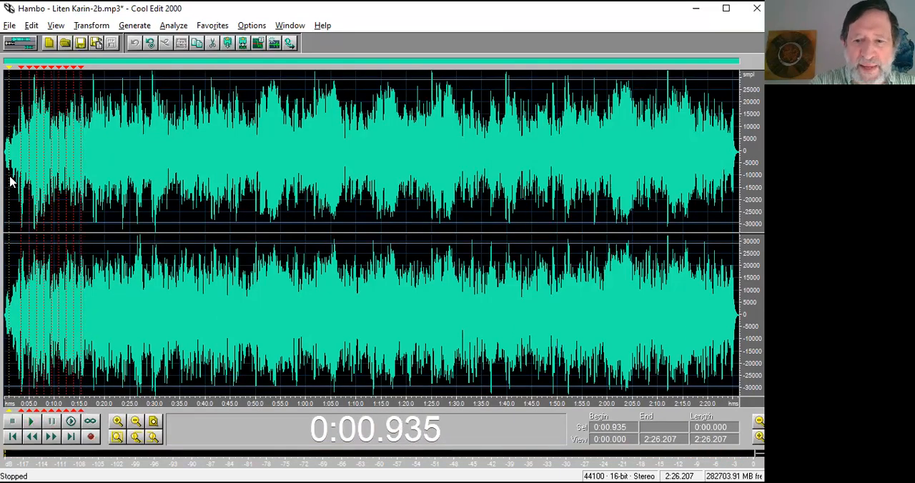
Switch to Hambo.mp3 and delete its three cues at about 0:55, 1:17 and 2:01.
key("ctrl+Tab")
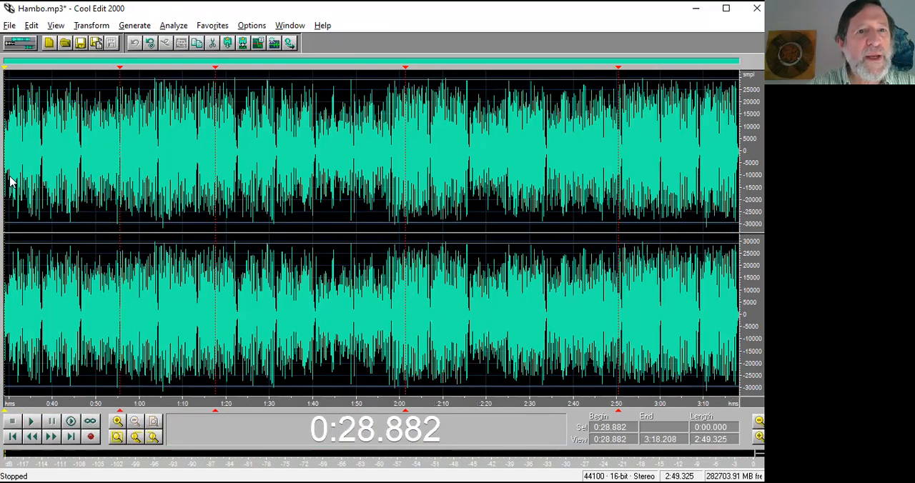
right_click(119, 72)
left_click(148, 89)
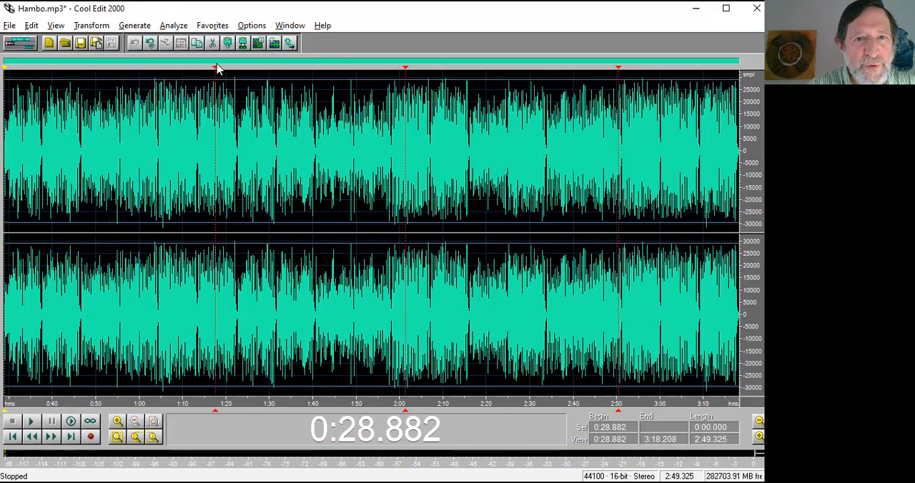
right_click(216, 70)
left_click(259, 93)
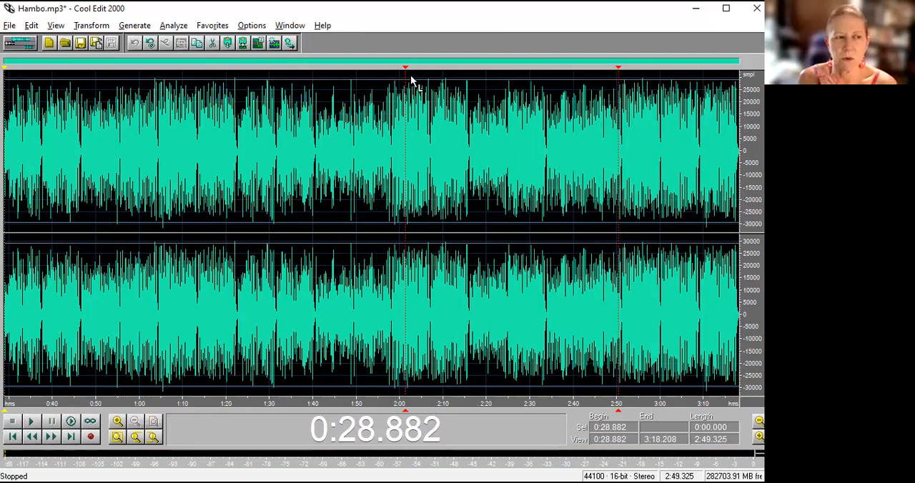
right_click(406, 70)
left_click(429, 93)
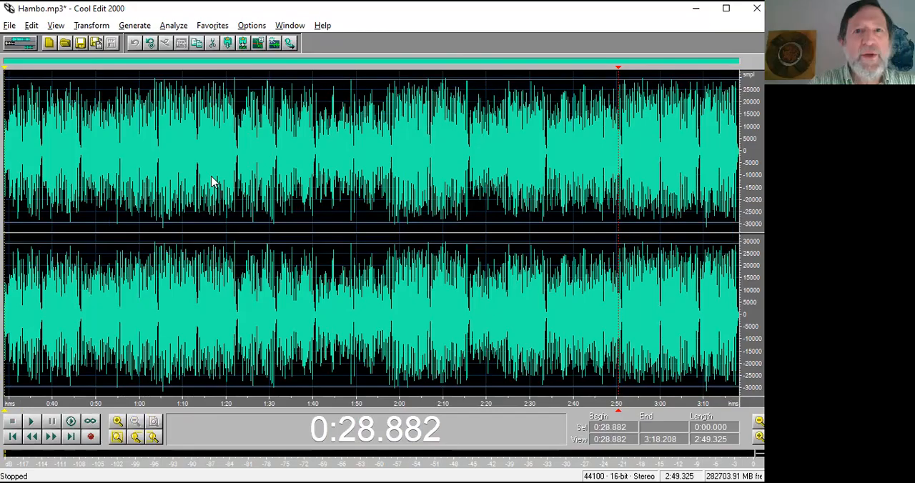
Switch back and forth between the Hambo.mp3 and Hambo - Liten Karin-2b.mp3 waveforms, finishing on Liten Karin-2b.
left_click(286, 27)
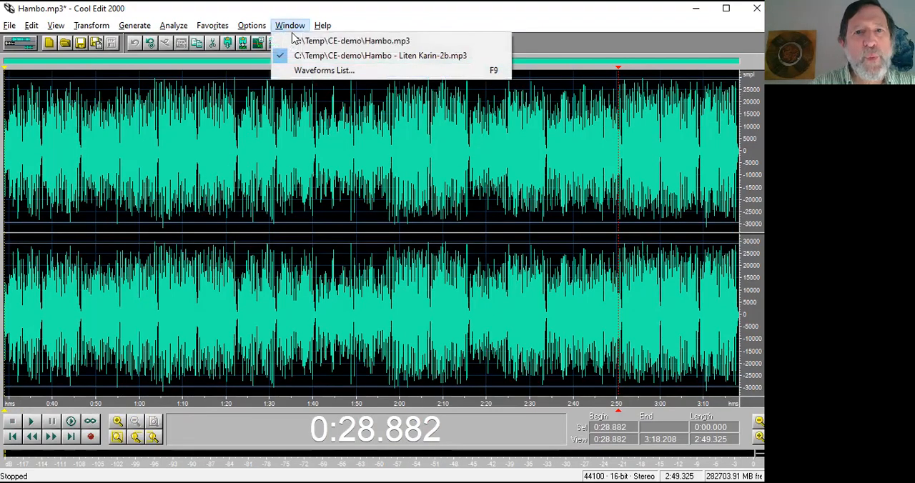
left_click(299, 41)
left_click(292, 26)
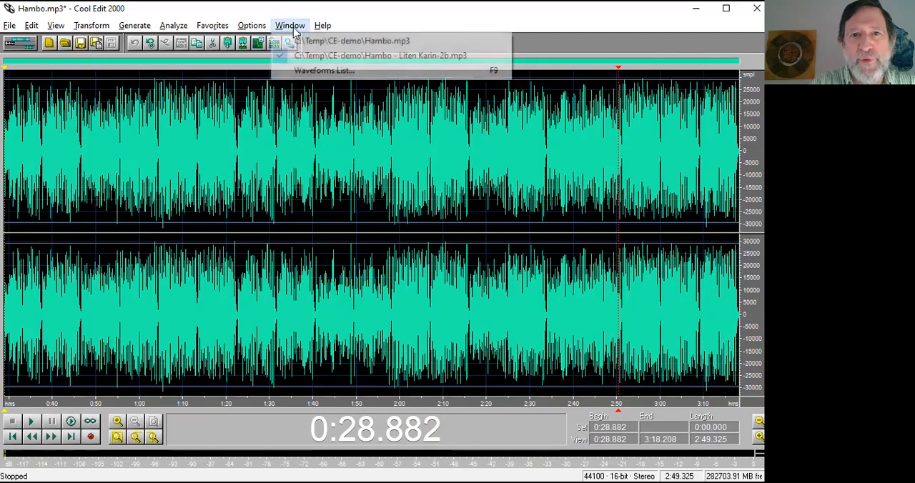
left_click(302, 55)
left_click(294, 27)
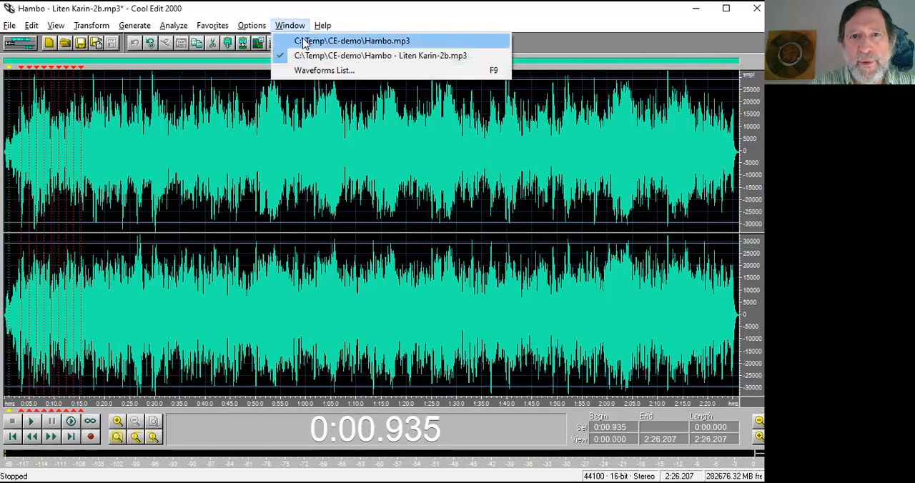
left_click(304, 41)
left_click(293, 27)
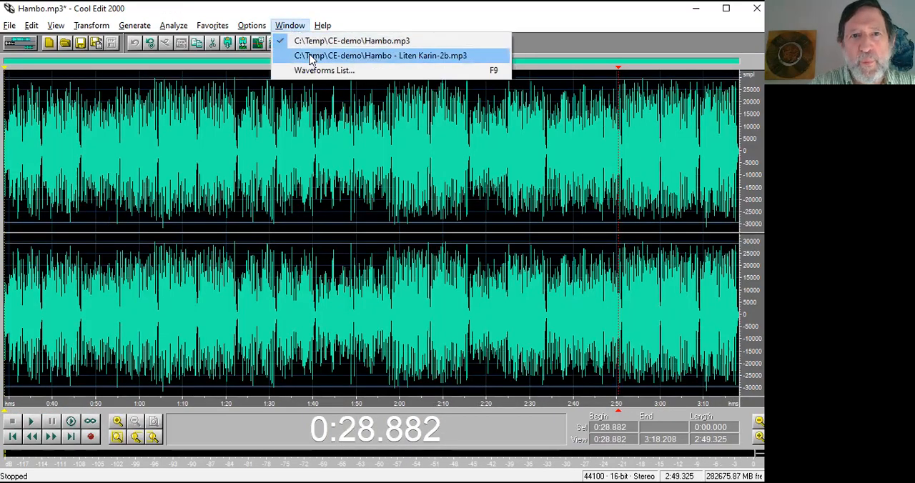
left_click(307, 55)
Switch to the multitrack view and back to the Liten Karin-2b waveform view.
left_click(55, 27)
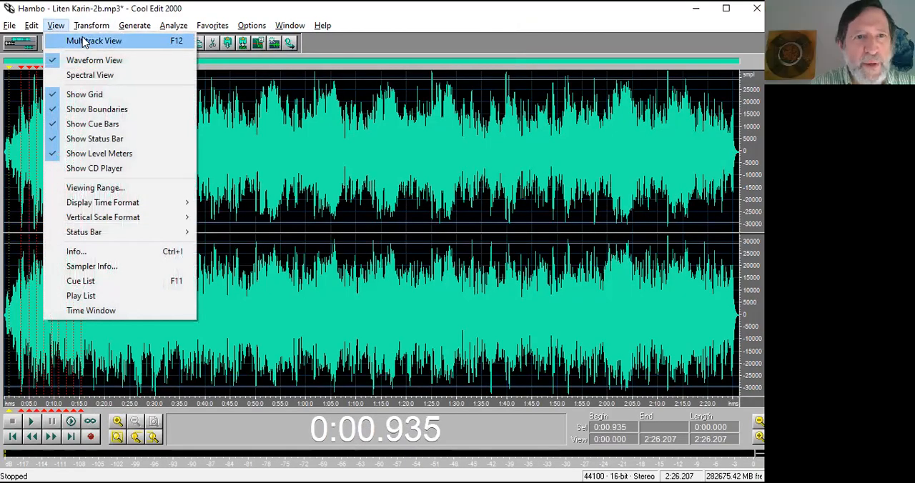
left_click(85, 41)
left_click(56, 25)
left_click(74, 45)
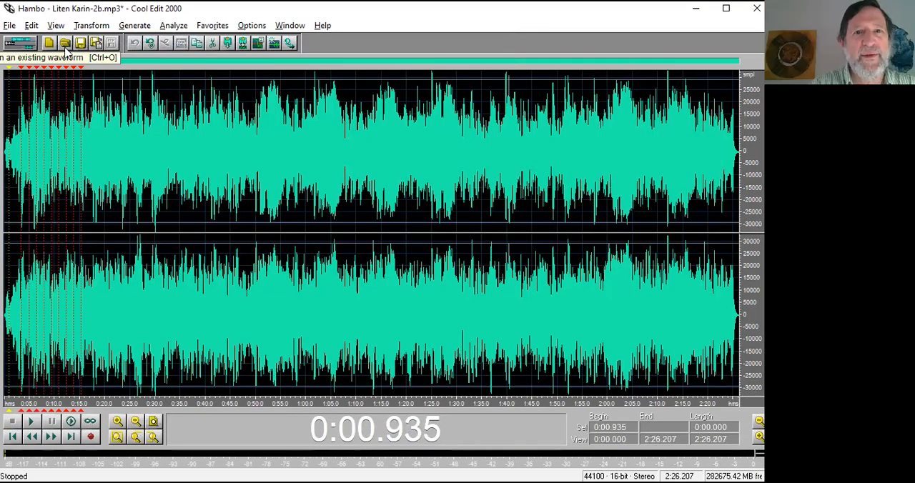
Bring up Hambo.mp3 and audition its opening, narrowing the visible range to 0:28.882 through 0:59.373.
left_click(296, 29)
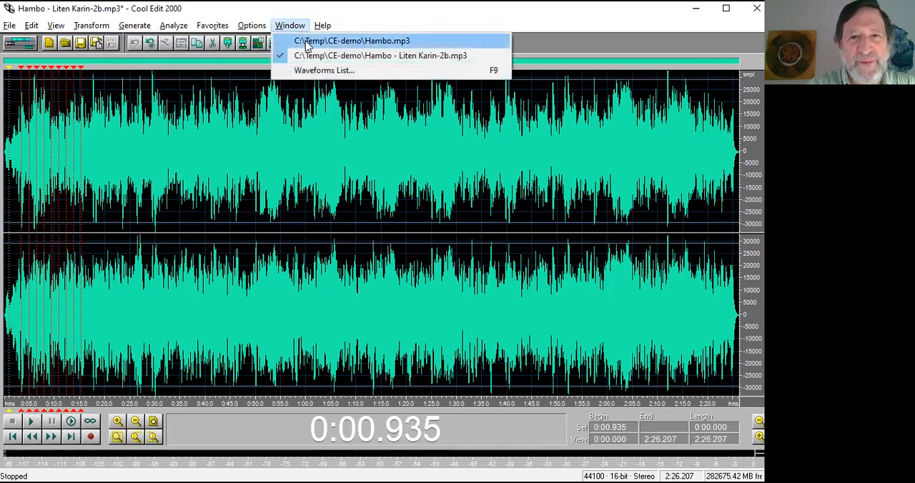
left_click(307, 39)
left_click(11, 160)
key("space")
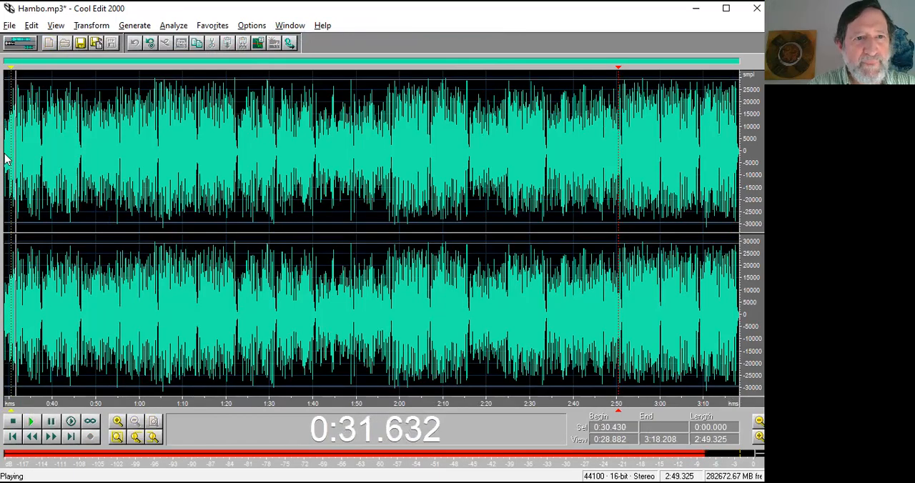
left_click(5, 159)
left_click_drag(138, 402, 4, 403)
left_click(213, 153)
key("space")
Play Hambo.mp3 from about 0:35 and mark nine evenly spaced cues between about 0:37.7 and 0:46.8.
left_click(153, 162)
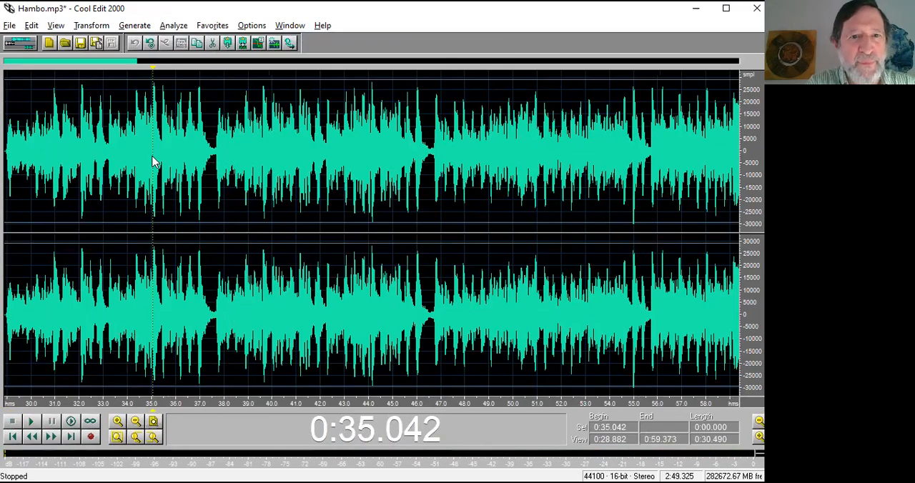
key("space")
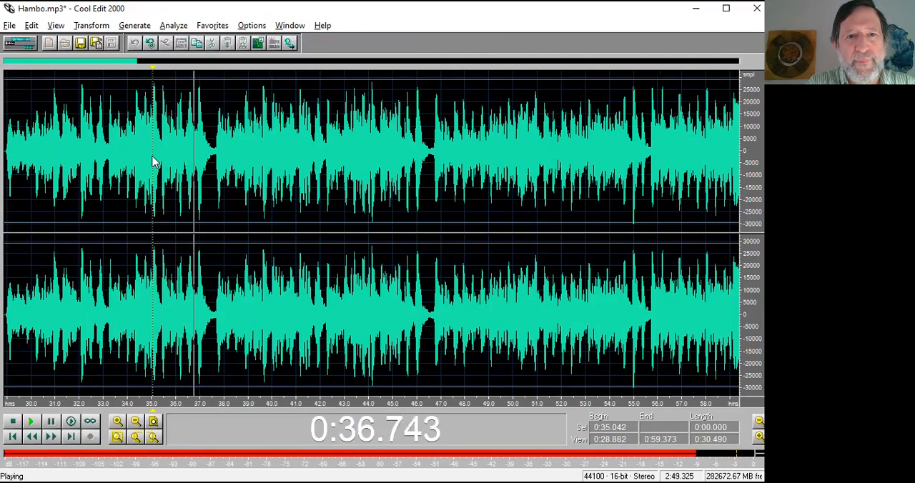
key("F8")
key("F8")
key("F8")
key("F8")
key("F8")
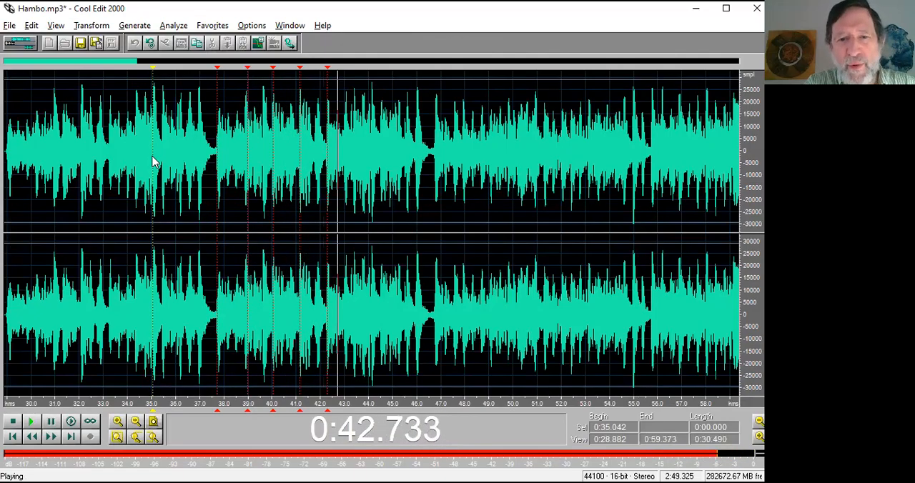
key("F8")
key("F8")
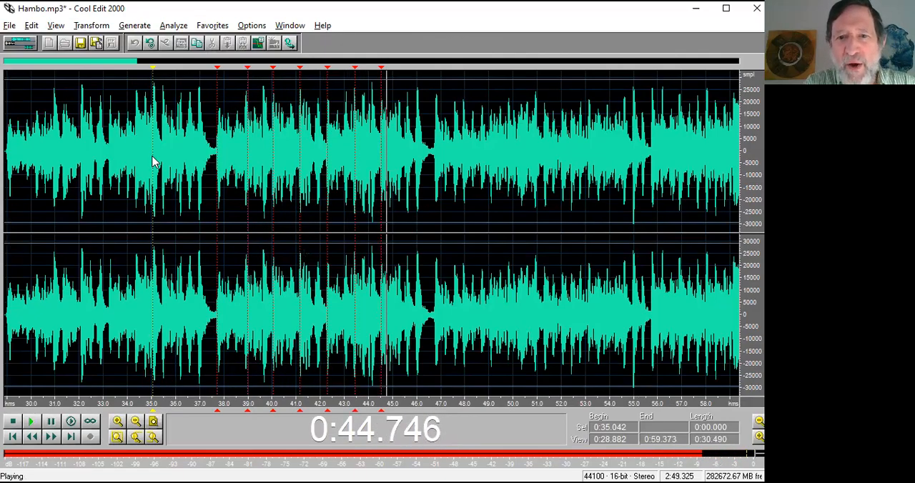
key("F8")
key("F8")
key("space")
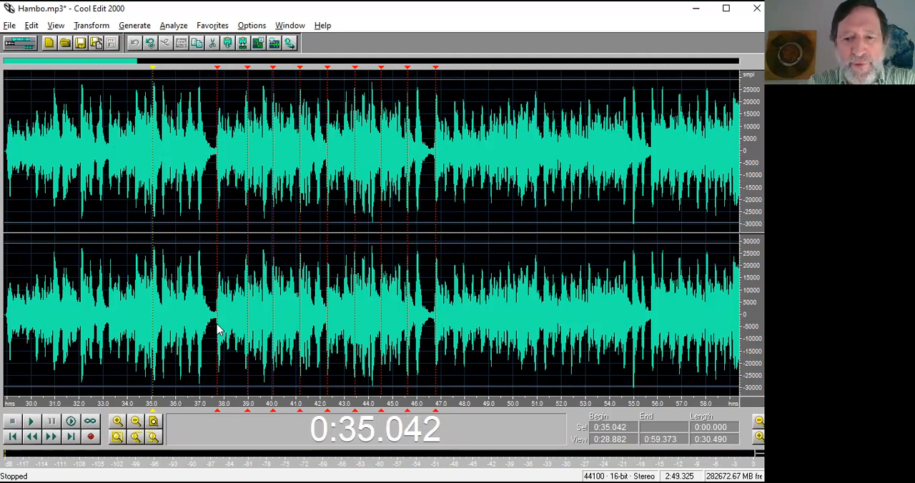
In the multitrack view, move the Liten Karin-2b clip to start at about 0:13.6, aligning its second cue with Hambo's first new cue.
key("F12")
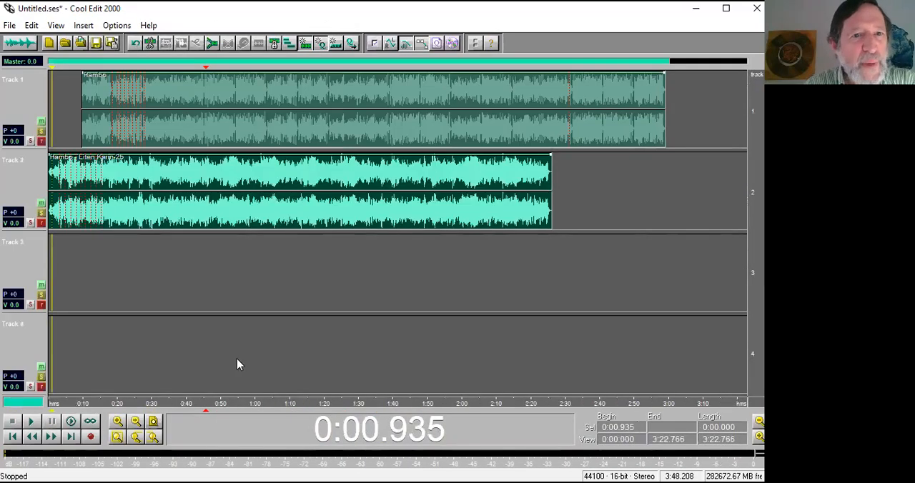
left_click_drag(135, 215, 175, 214)
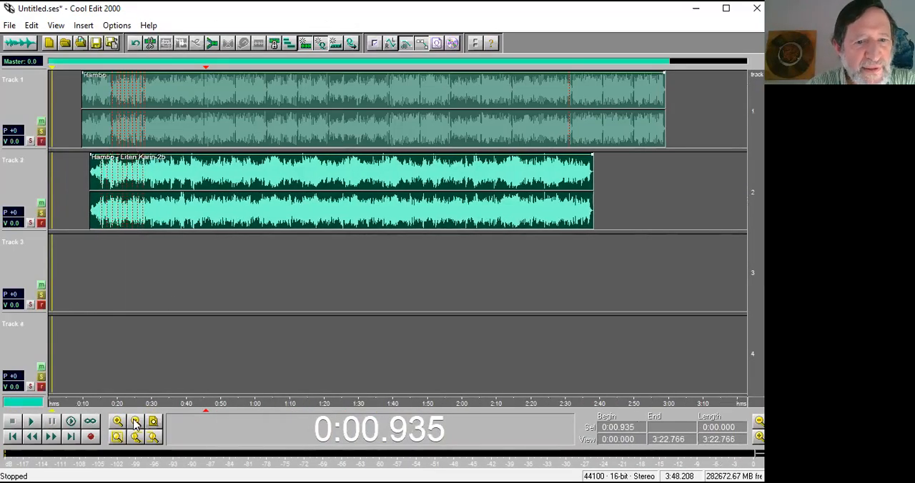
left_click_drag(204, 409, 71, 408)
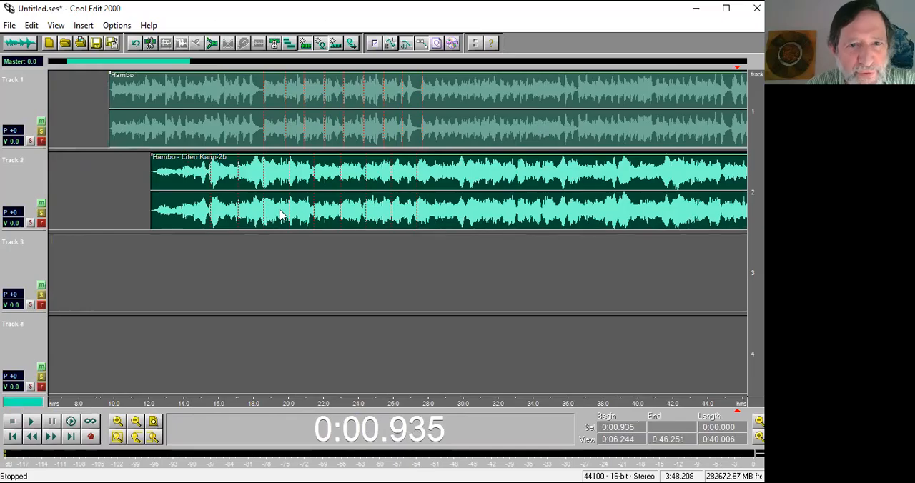
left_click_drag(280, 214, 305, 215)
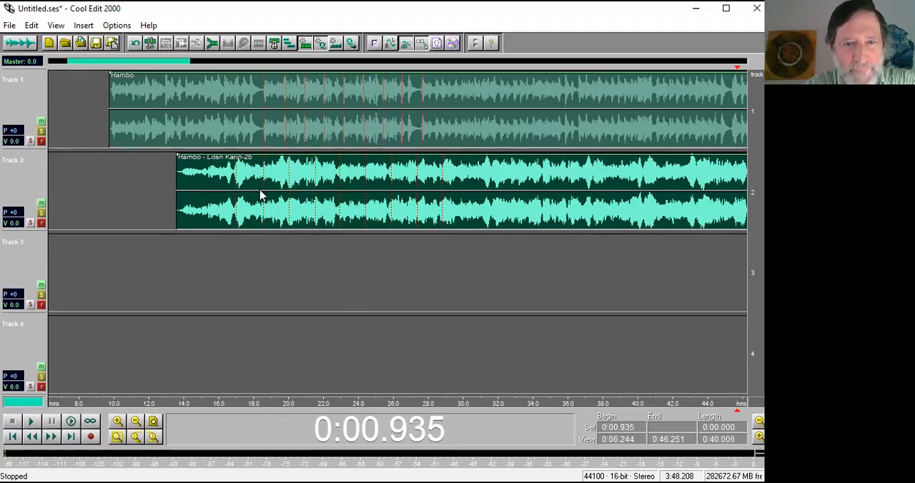
Select the span from the first to the ninth cue in Hambo - Liten Karin-2b.mp3 to measure its length, and switch to Hambo.mp3.
double_click(262, 129)
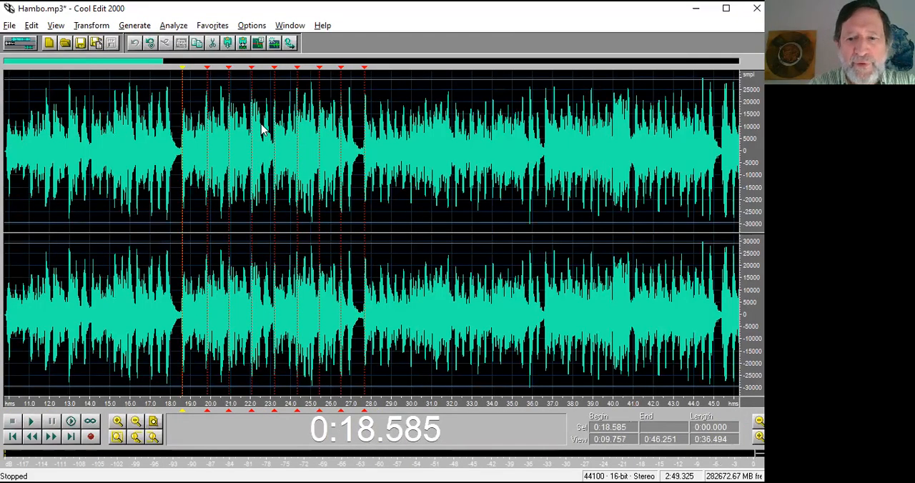
key("F12")
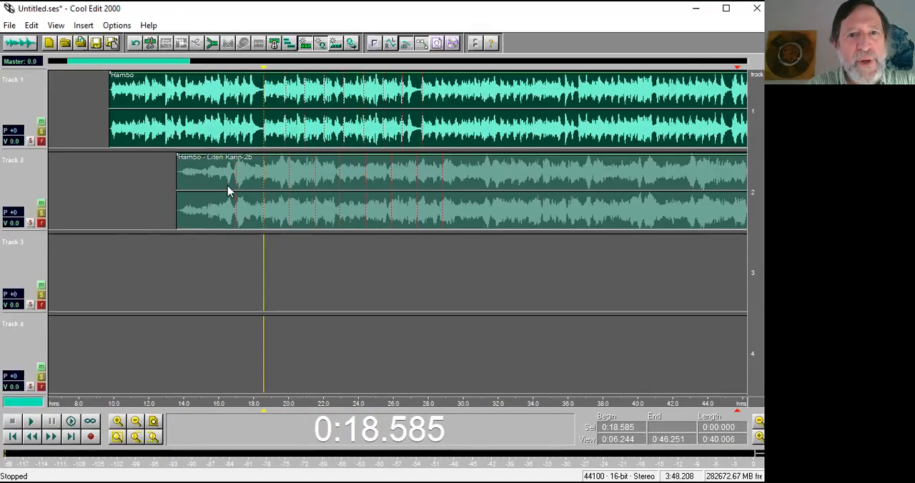
double_click(237, 223)
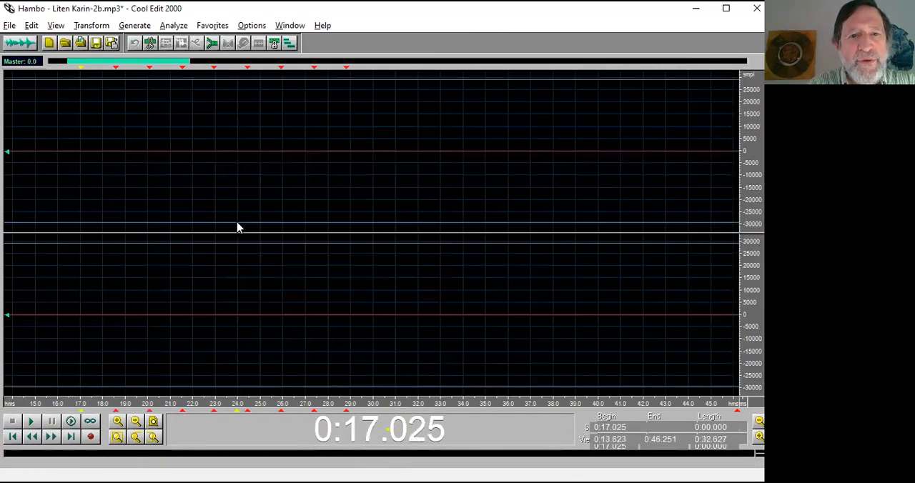
left_click_drag(82, 369, 349, 364)
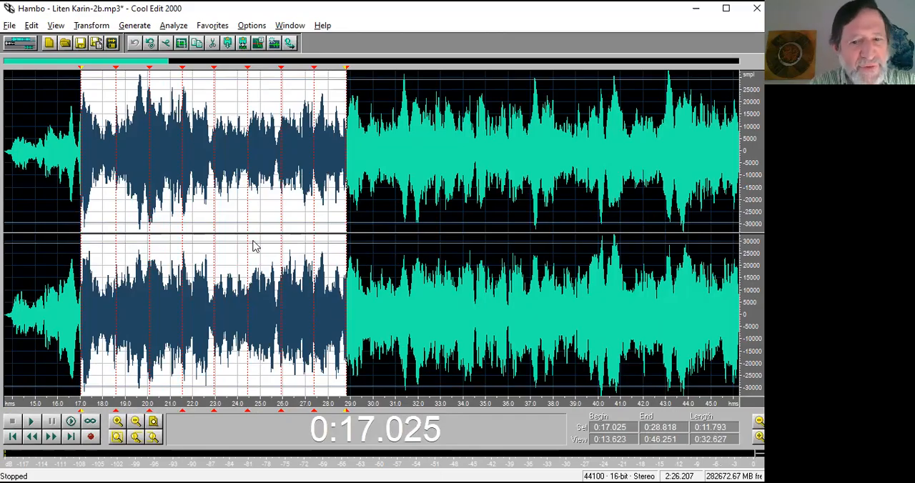
key("ctrl+Tab")
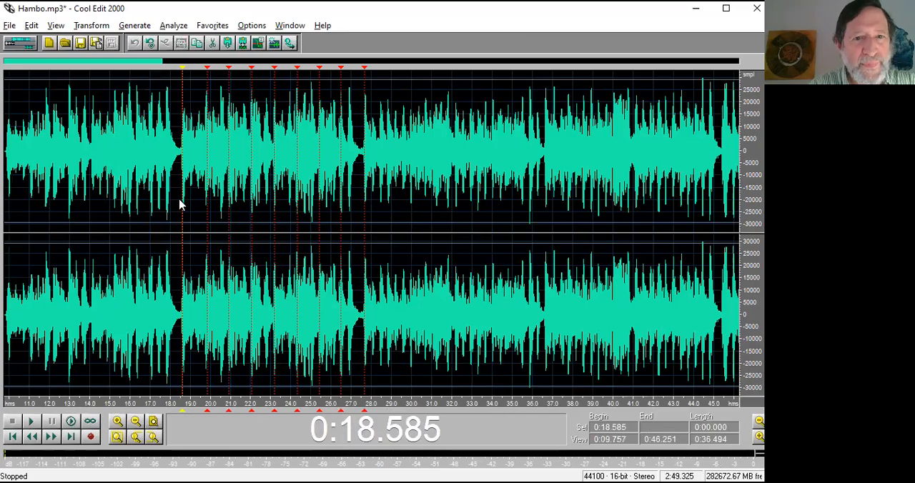
Select Hambo.mp3 from its first to its ninth cue and time-stretch it to a length of 11.793 seconds, preserving pitch.
left_click_drag(183, 207, 369, 205)
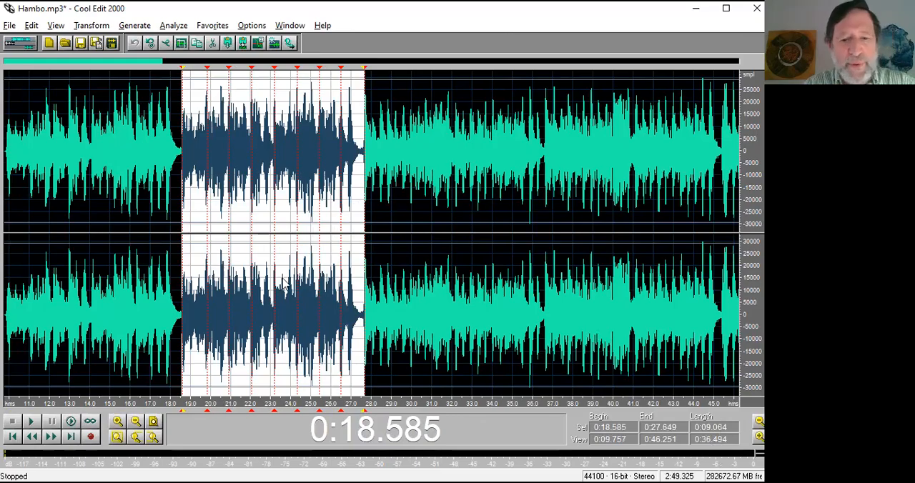
key("F2")
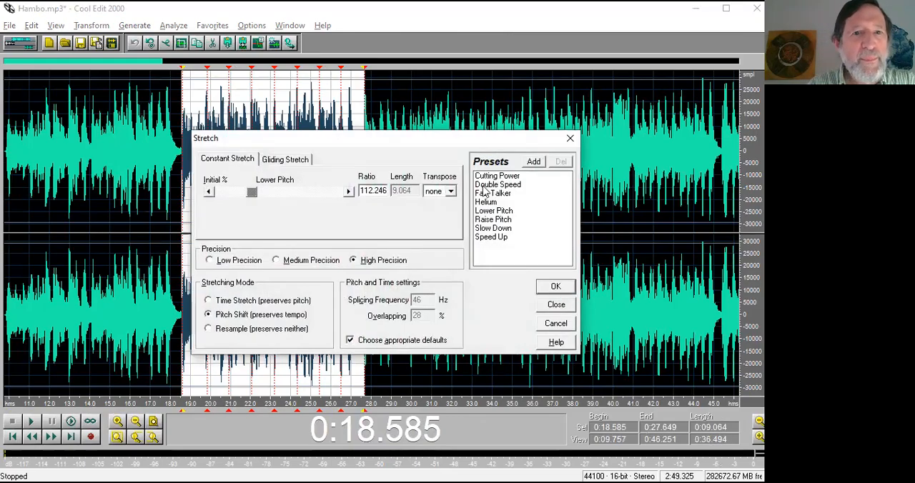
left_click(247, 303)
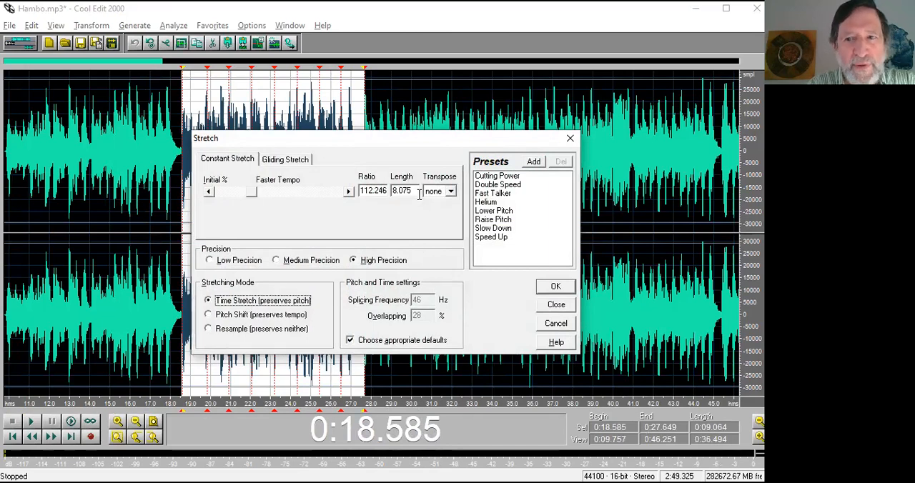
left_click_drag(418, 191, 393, 192)
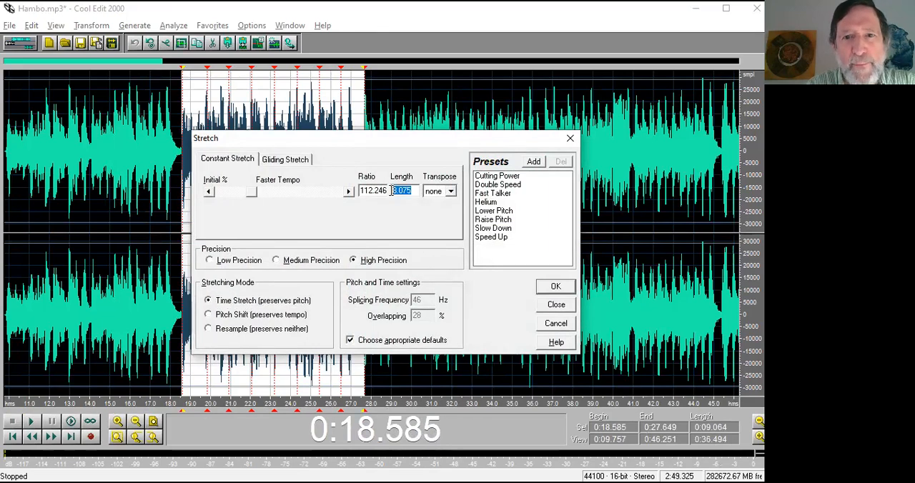
type("11.793")
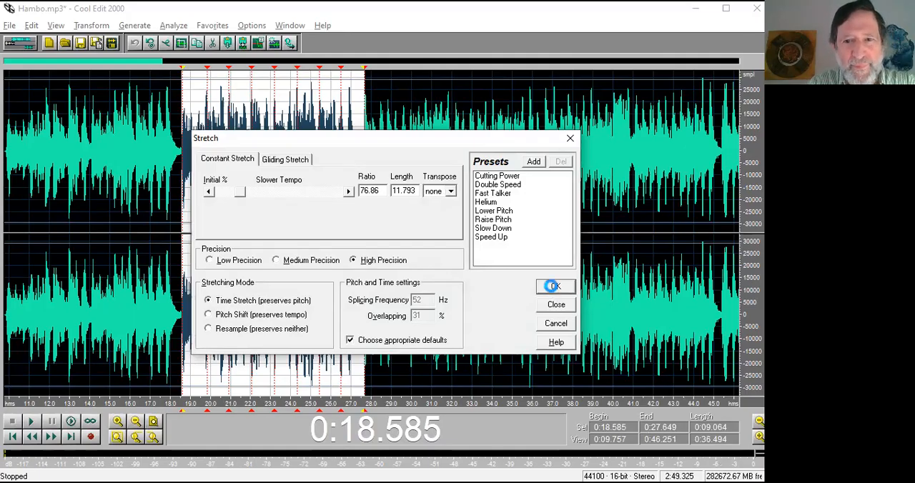
left_click(555, 288)
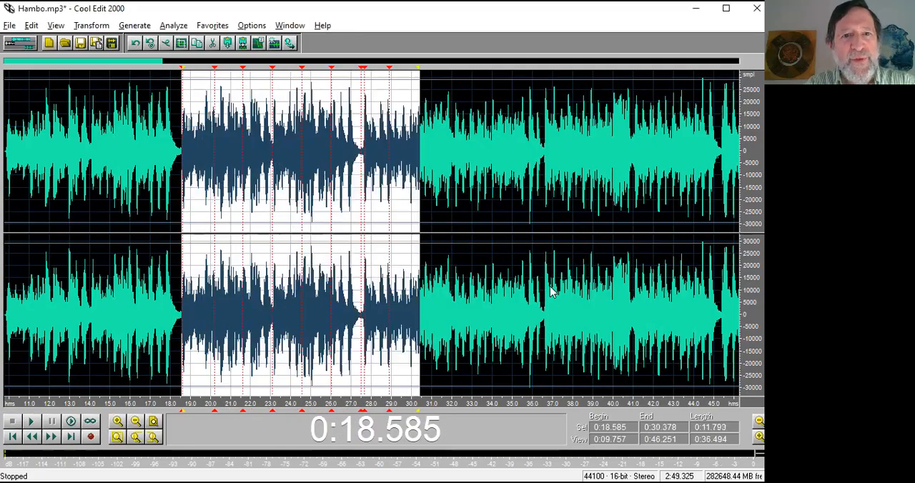
Audition the start of the stretched passage and undo the stretch.
key("space")
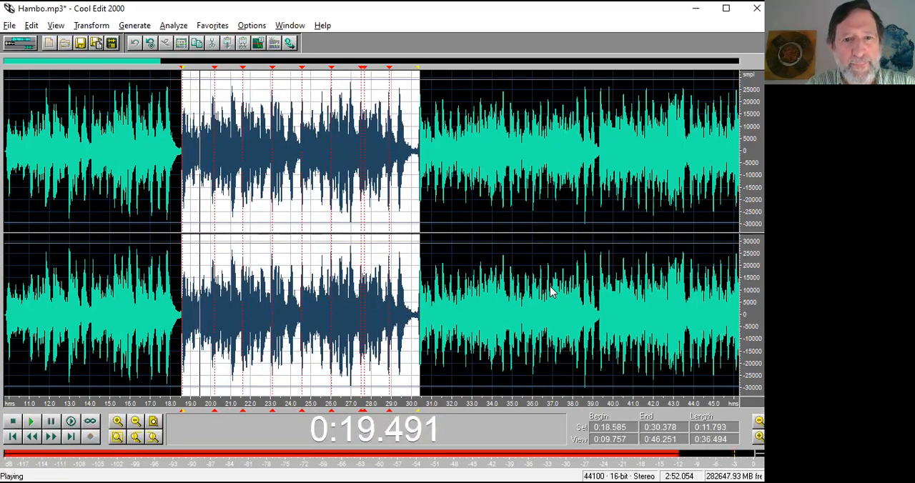
key("space")
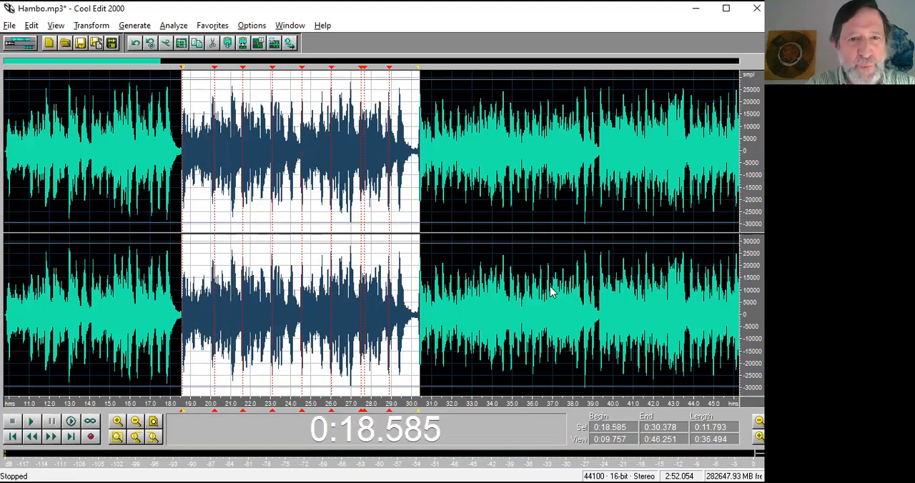
key("ctrl+z")
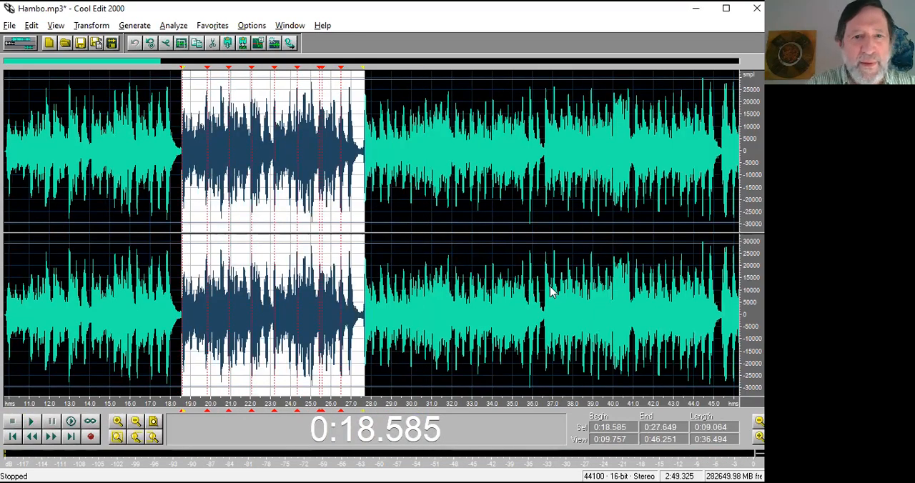
Review the retained ratio in the Stretch settings without applying it, and play the start of the selected passage.
key("F2")
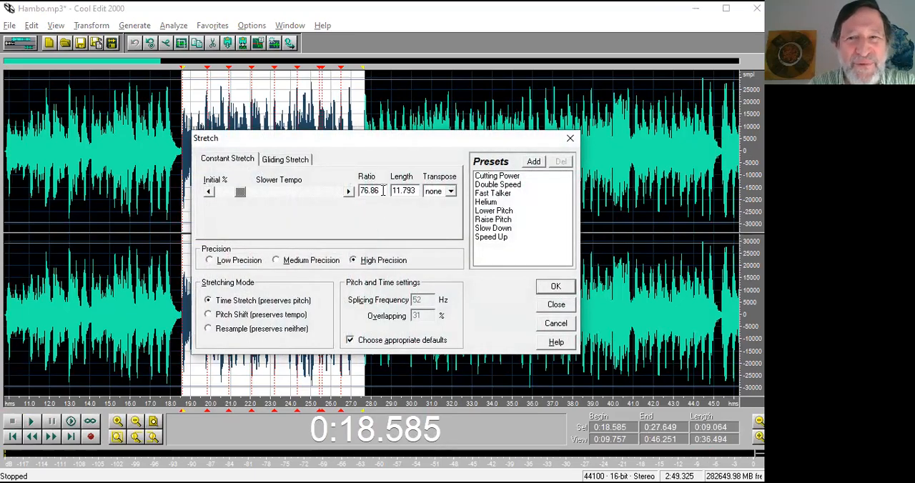
left_click_drag(383, 190, 370, 191)
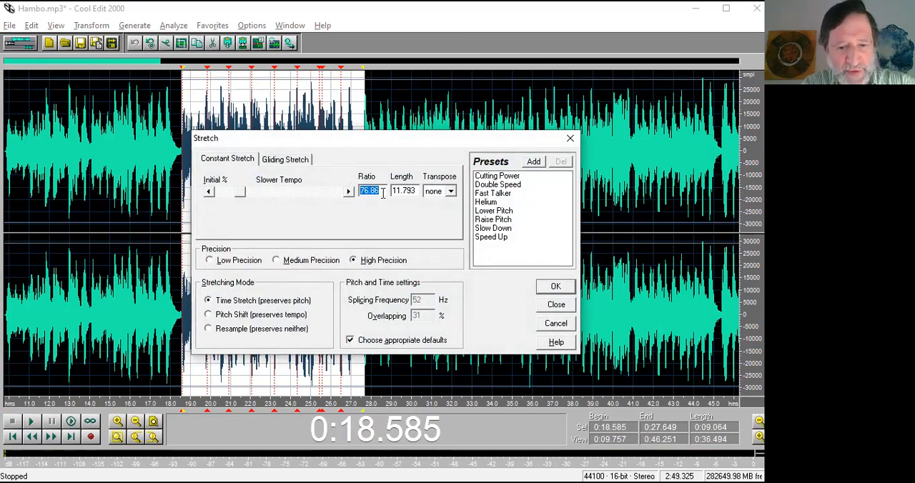
left_click(559, 307)
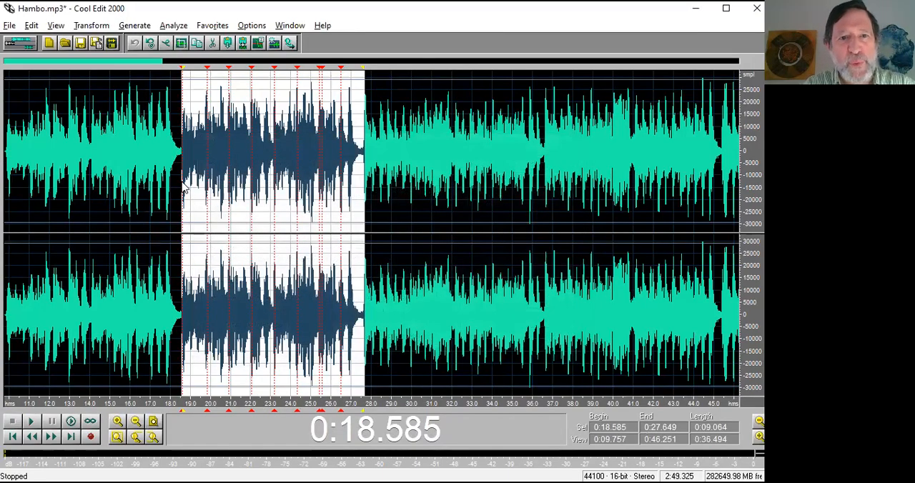
key("space")
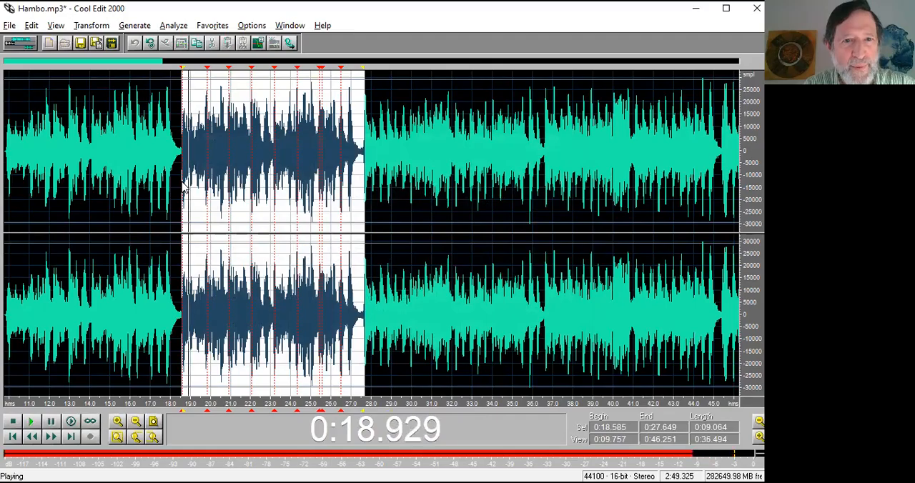
key("space")
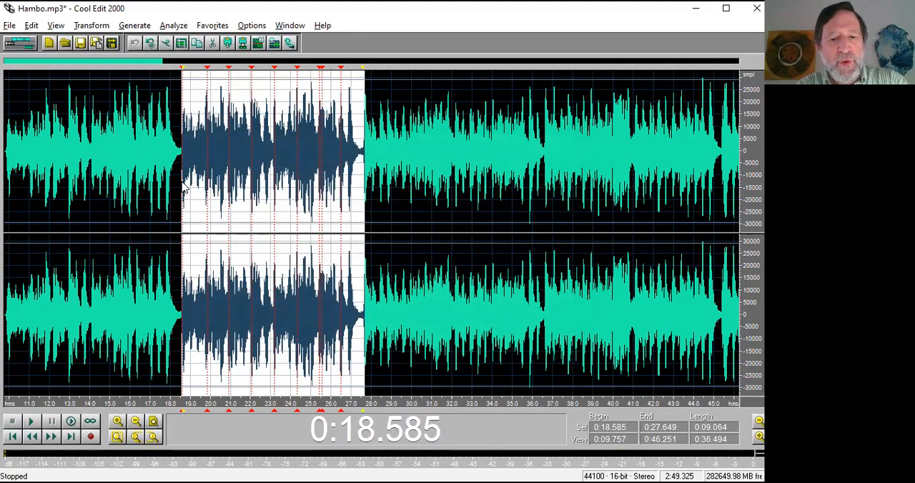
key("ctrl+a")
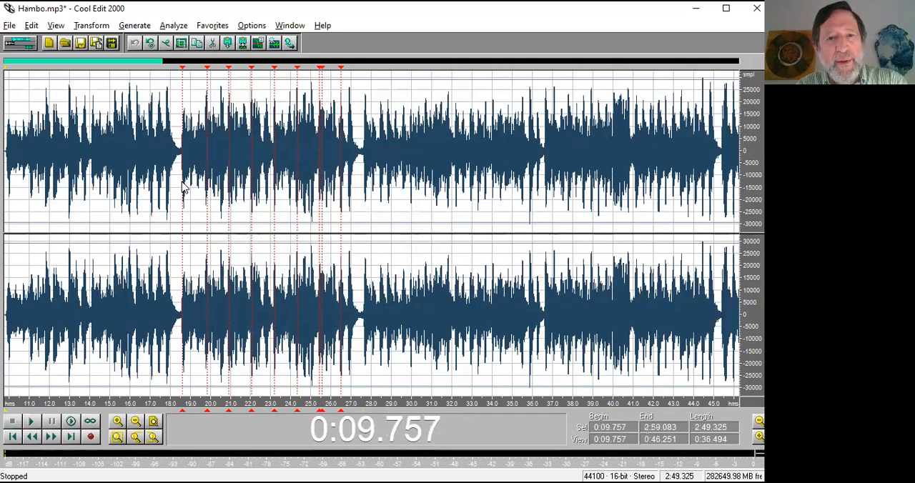
key("F2")
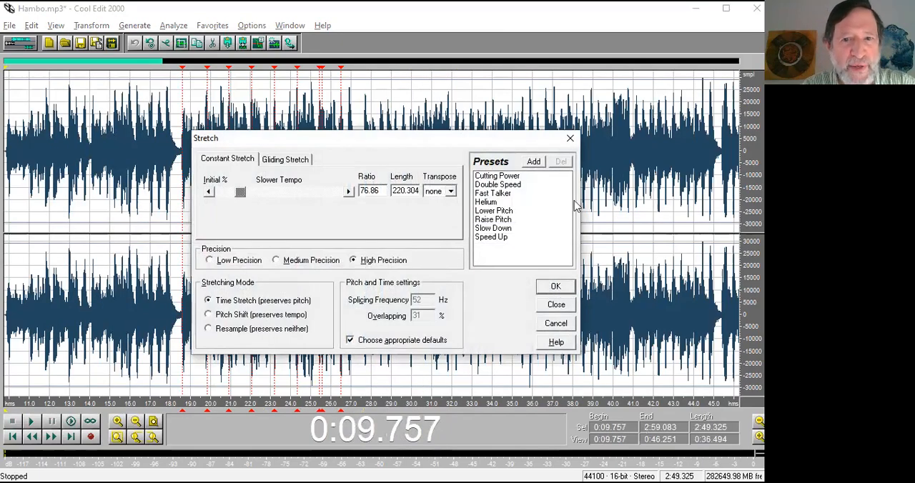
left_click_drag(382, 191, 351, 190)
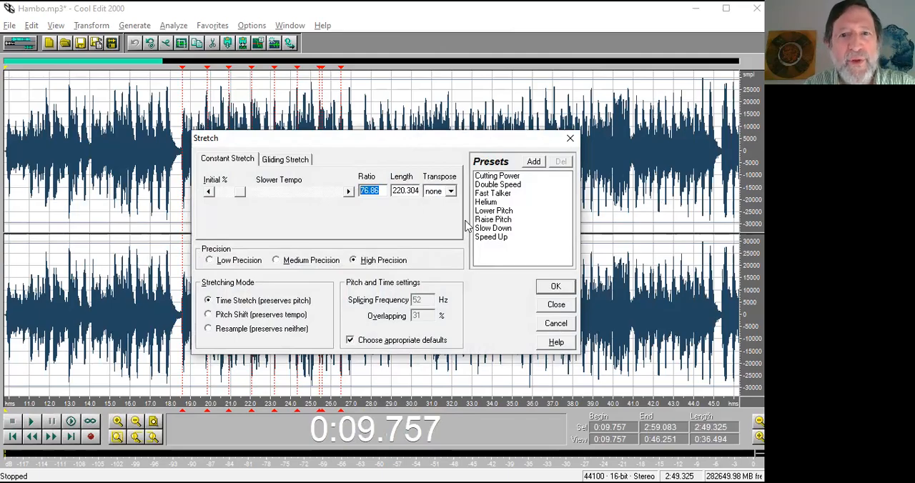
left_click(556, 323)
Select Hambo.mp3 from 0:11.659 to 0:34.142 and time-stretch it with a ratio of 76.86, preserving pitch at high precision.
left_click(70, 172)
left_click_drag(43, 166, 494, 144)
key("F2")
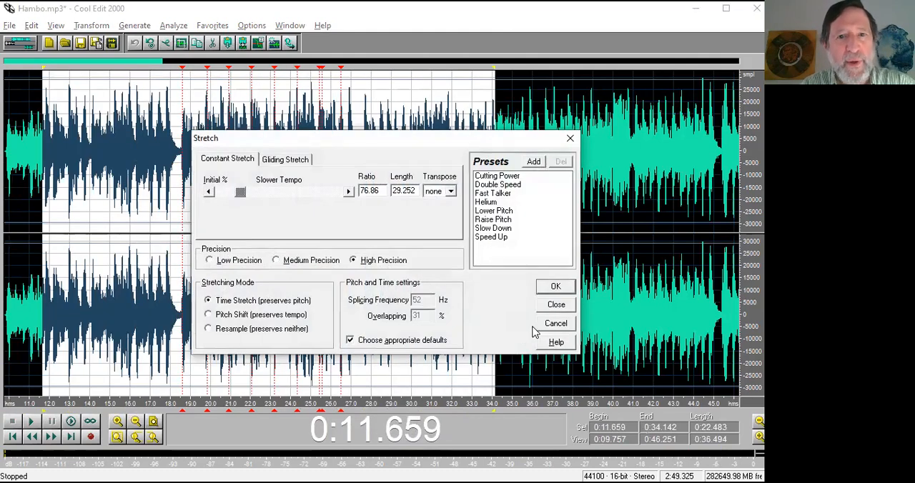
left_click(564, 288)
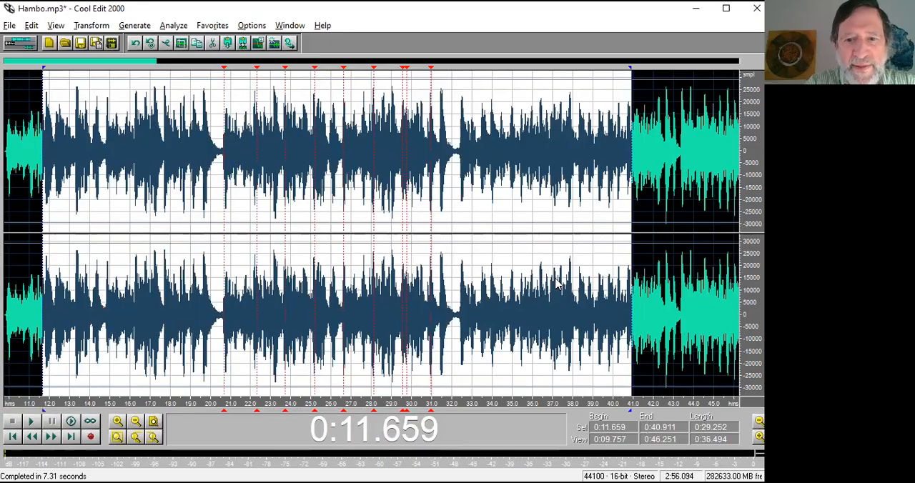
In the multitrack view, move the Liten Karin-2b clip to start at about 0:06.2 and the Hambo clip at about 0:27.3.
key("F12")
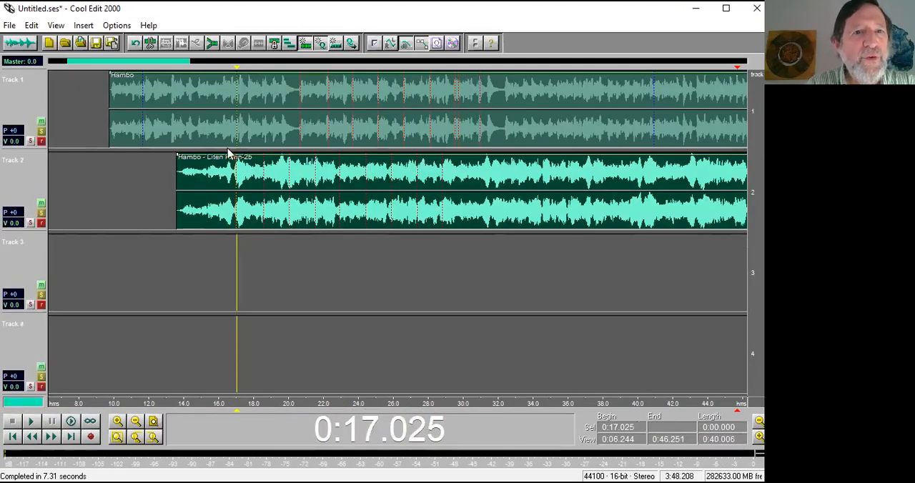
left_click_drag(261, 210, 142, 206)
left_click_drag(201, 130, 510, 130)
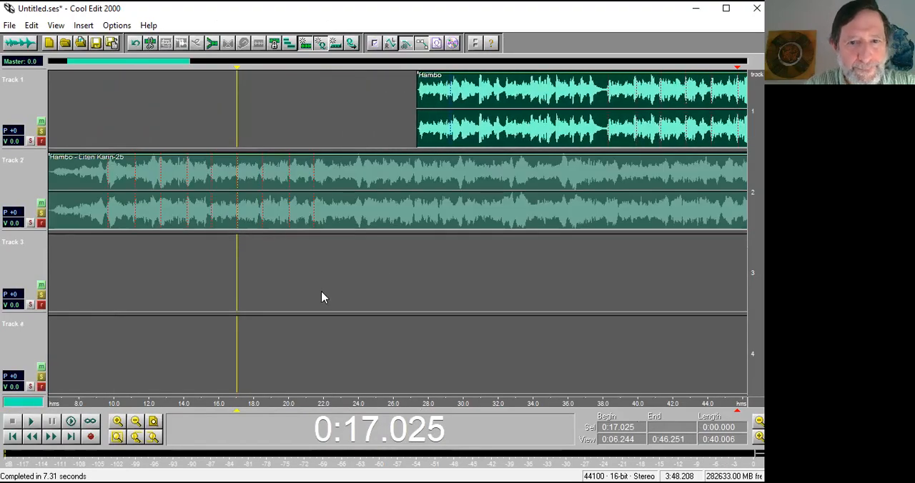
Play the session from 0:18.886 to hear Liten Karin-2b leading up to its last cue.
left_click(269, 262)
key("space")
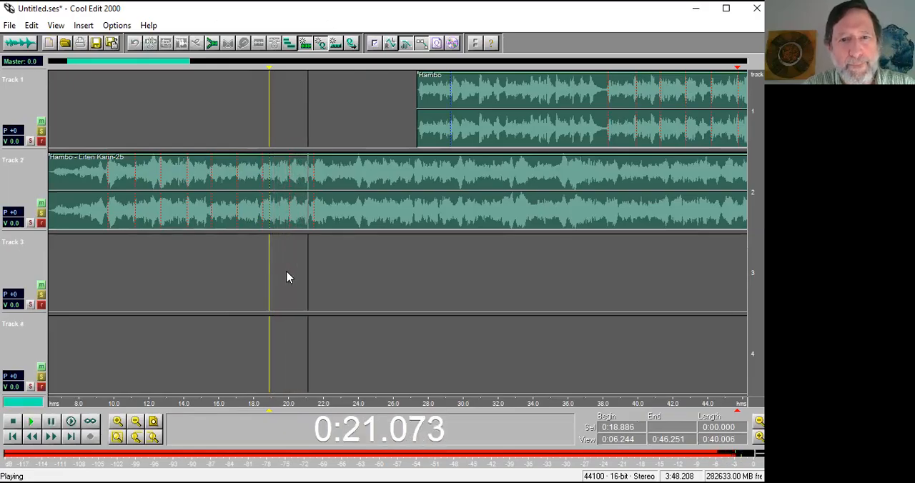
key("space")
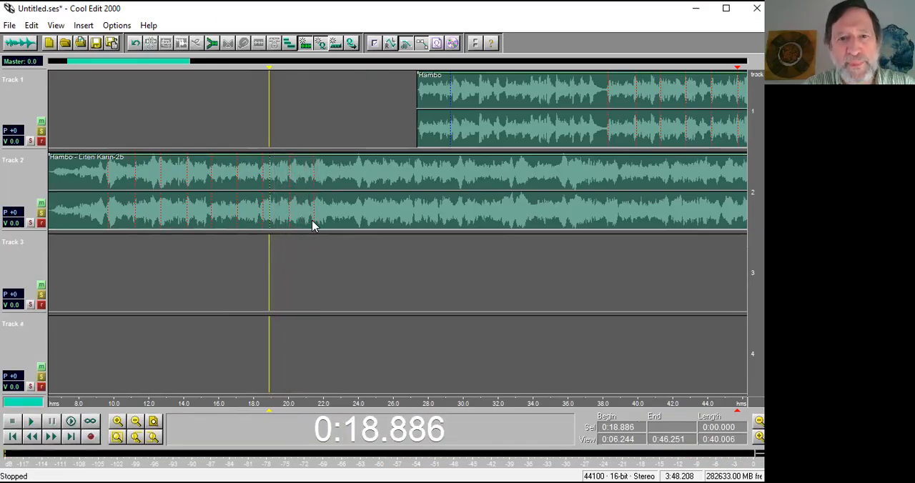
Move the Hambo clip so its first beat cue meets Liten Karin-2b's last cue at 0:21.409, nudging it about 0.1 seconds earlier.
left_click(312, 226)
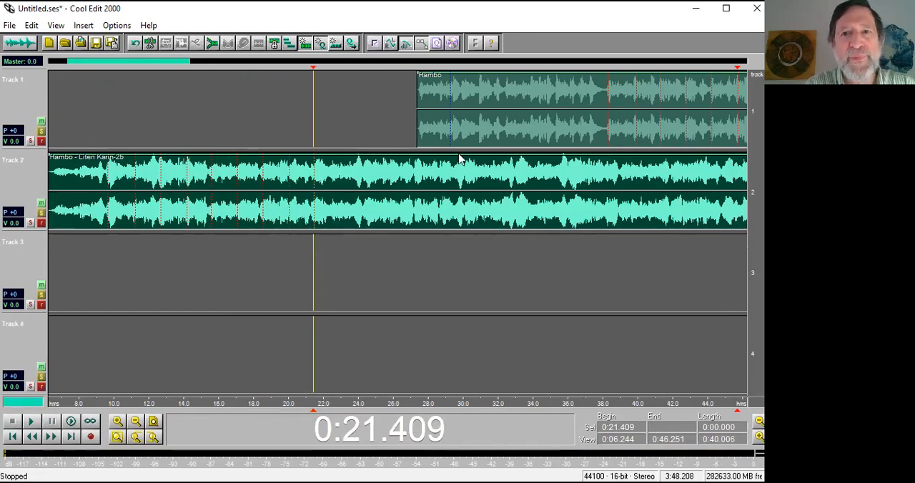
scroll(459, 140, "down", 1)
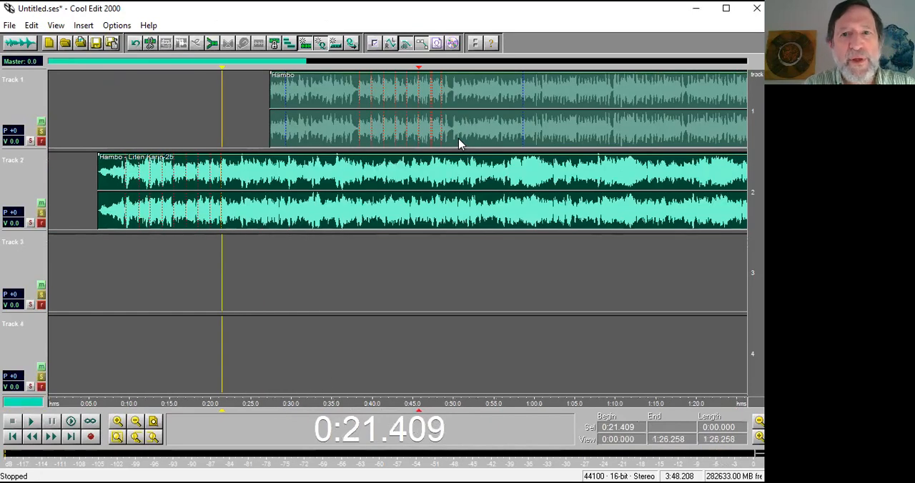
left_click(358, 138)
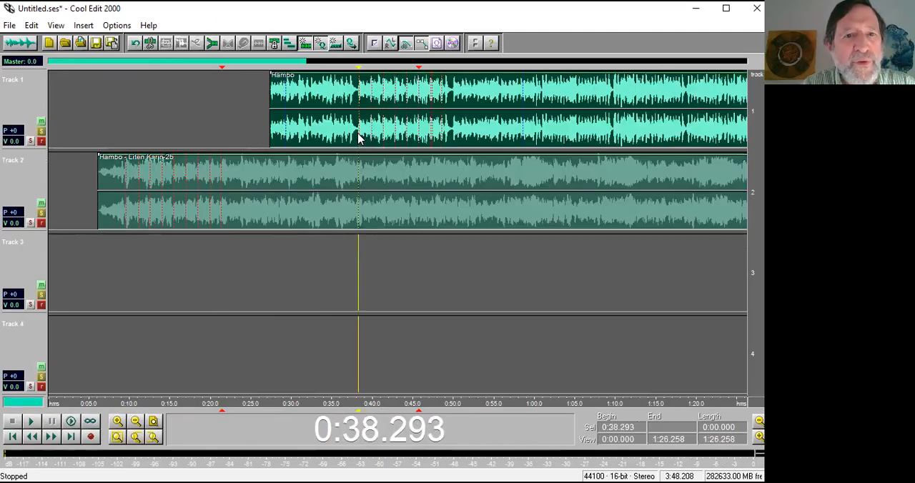
left_click_drag(358, 138, 231, 146)
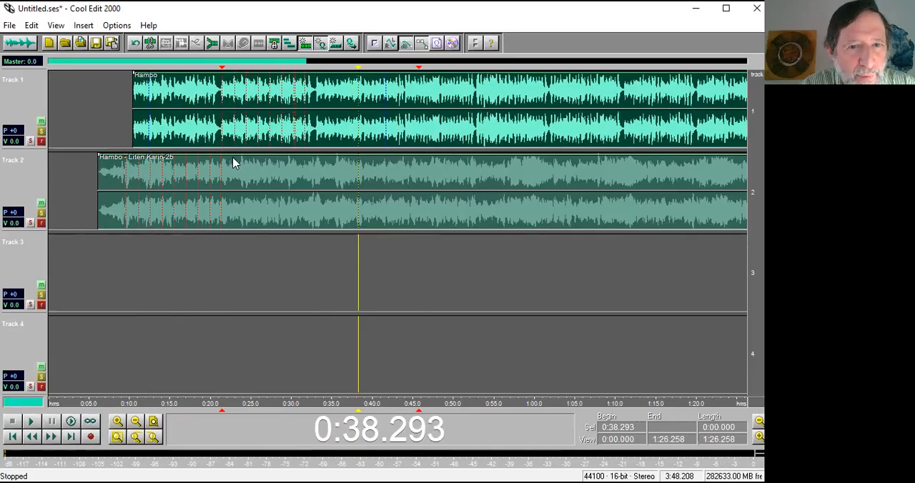
left_click_drag(187, 402, 187, 401)
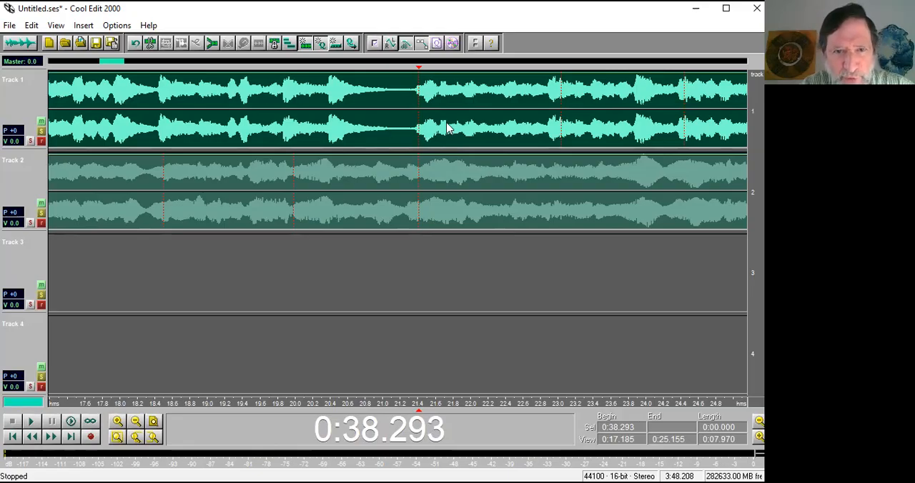
mouse_move(445, 128)
left_mouse_down()
mouse_move(431, 128)
mouse_move(439, 128)
left_mouse_up()
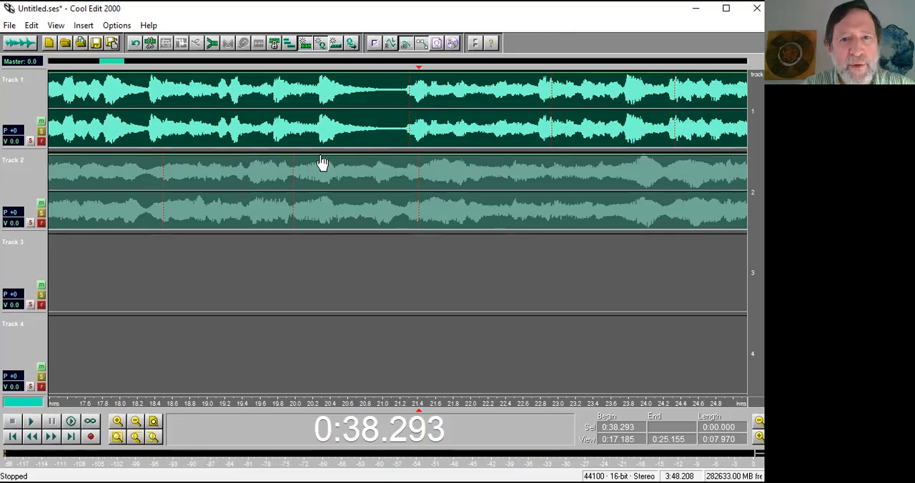
Crossfade the volume envelopes, lowering Liten Karin-2b from about 0:20.3 to 0:21.7 and raising Hambo from about 0:20.8 to 0:21.7.
left_click_drag(377, 156, 444, 229)
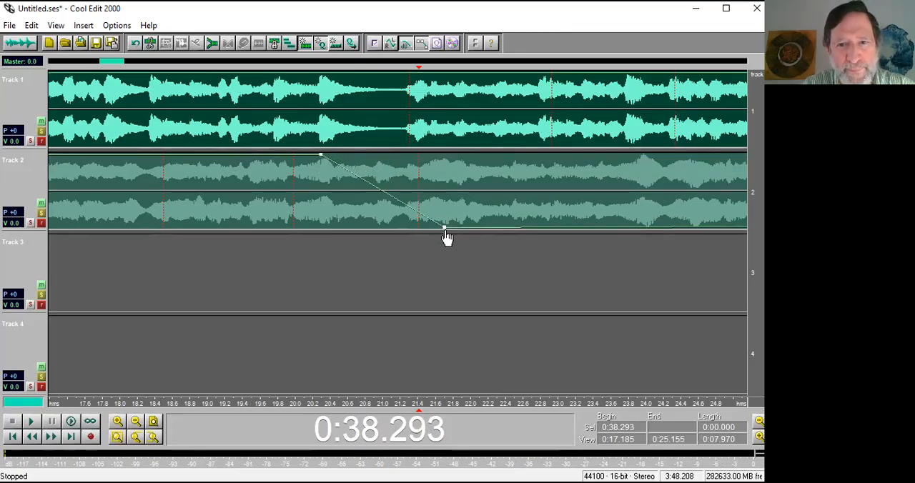
left_click_drag(321, 79, 323, 155)
left_click_drag(402, 149, 443, 76)
left_click_drag(343, 136, 368, 148)
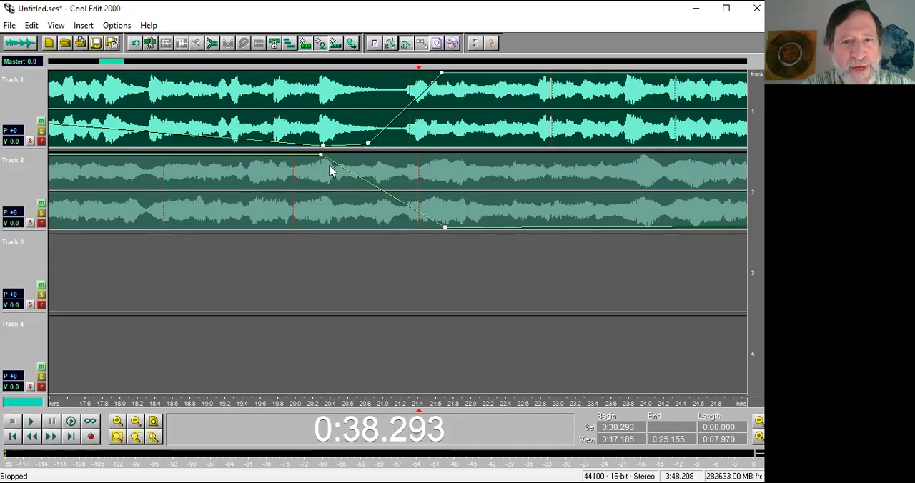
left_click_drag(200, 137, 160, 163)
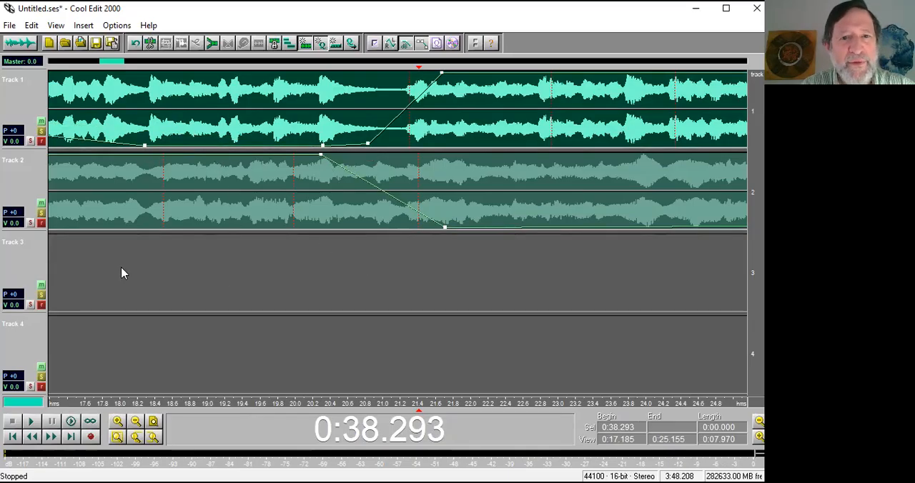
Play the session from 0:17.853 through the crossfade between the two clips.
scroll(219, 271, "down", 1)
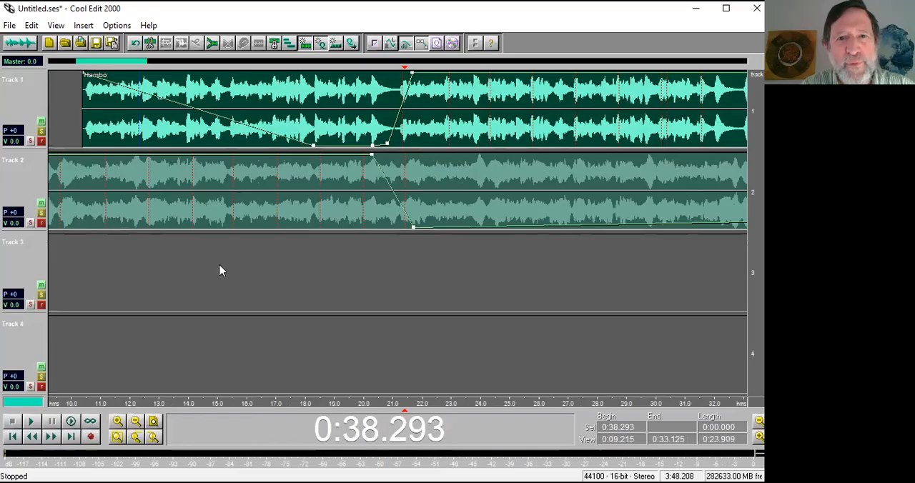
left_click(300, 279)
key("space")
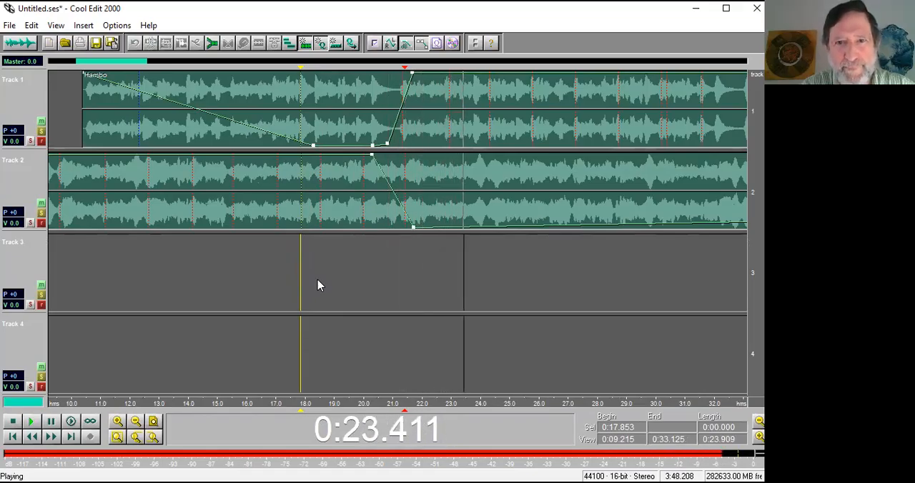
key("space")
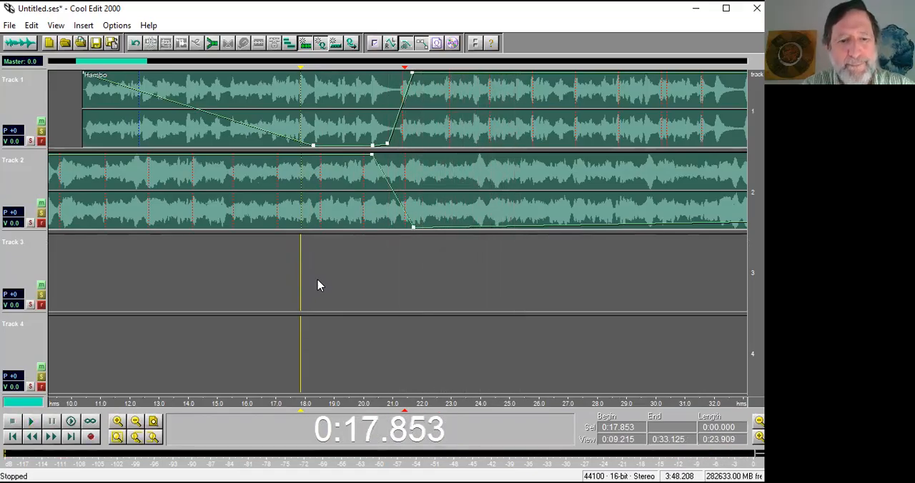
scroll(317, 280, "down", 3)
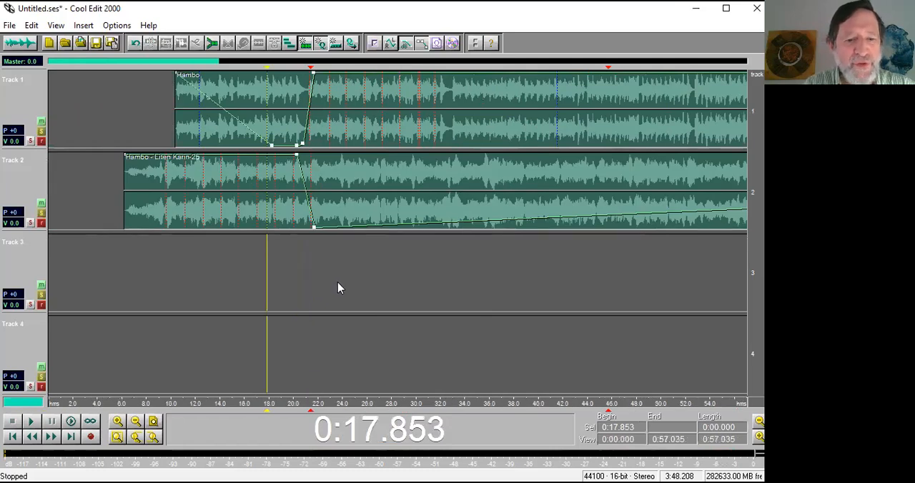